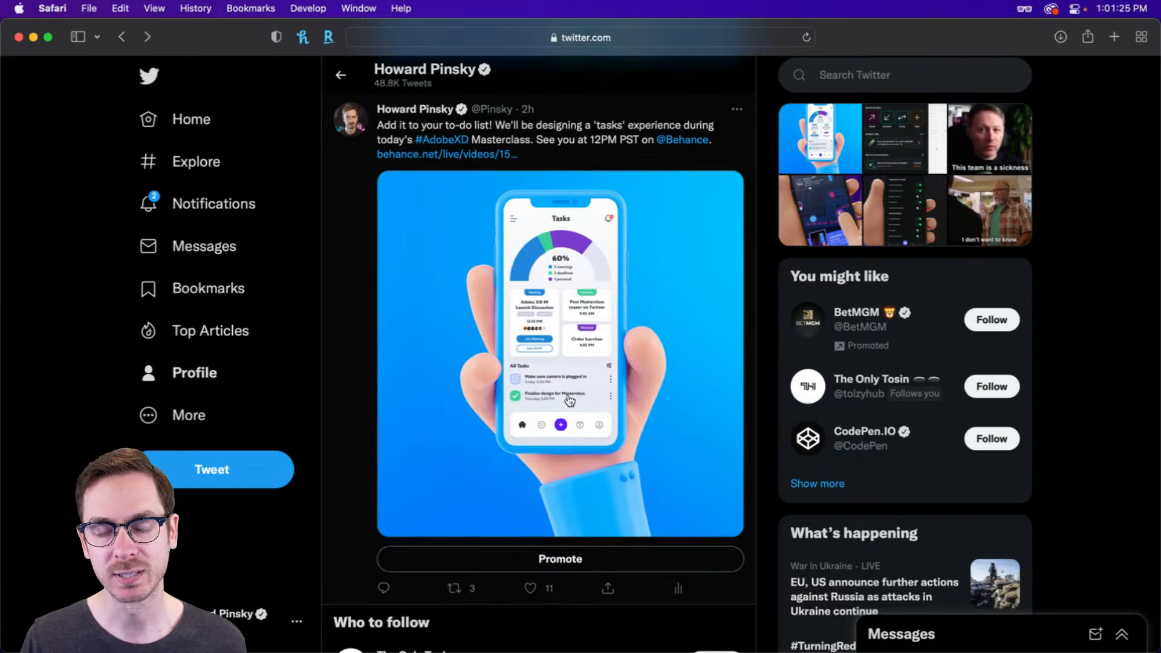
Browse the Twitter profile's posts down to the one about today's #AdobeXD update.
scroll(650, 372, "up", 1)
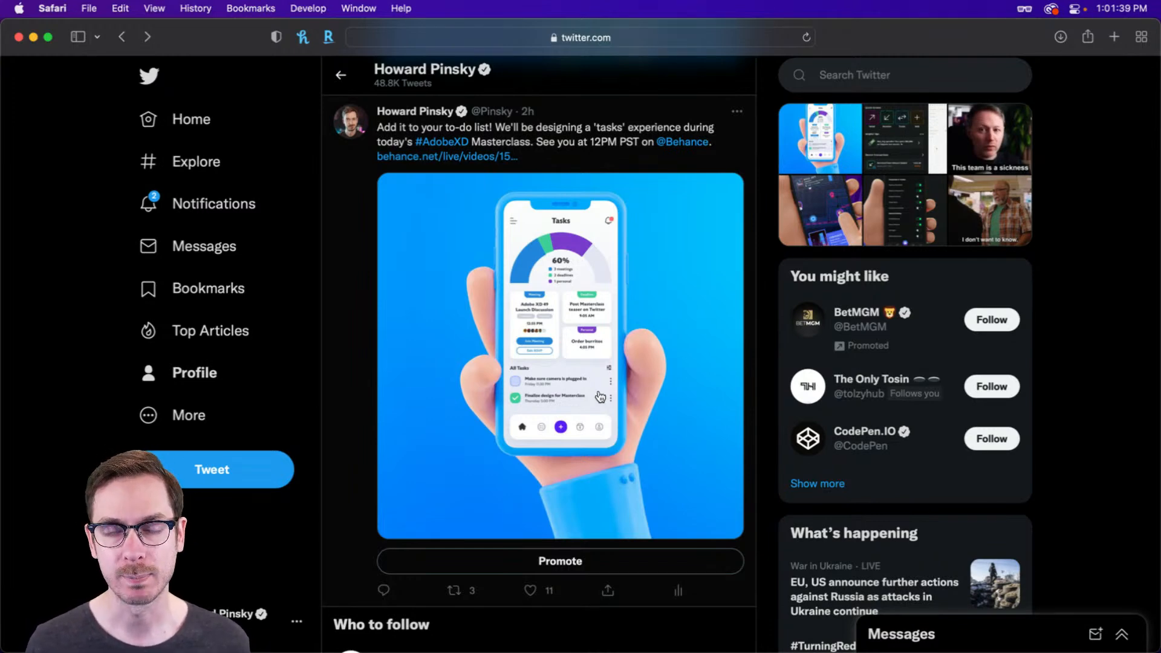
scroll(590, 379, "down", 10)
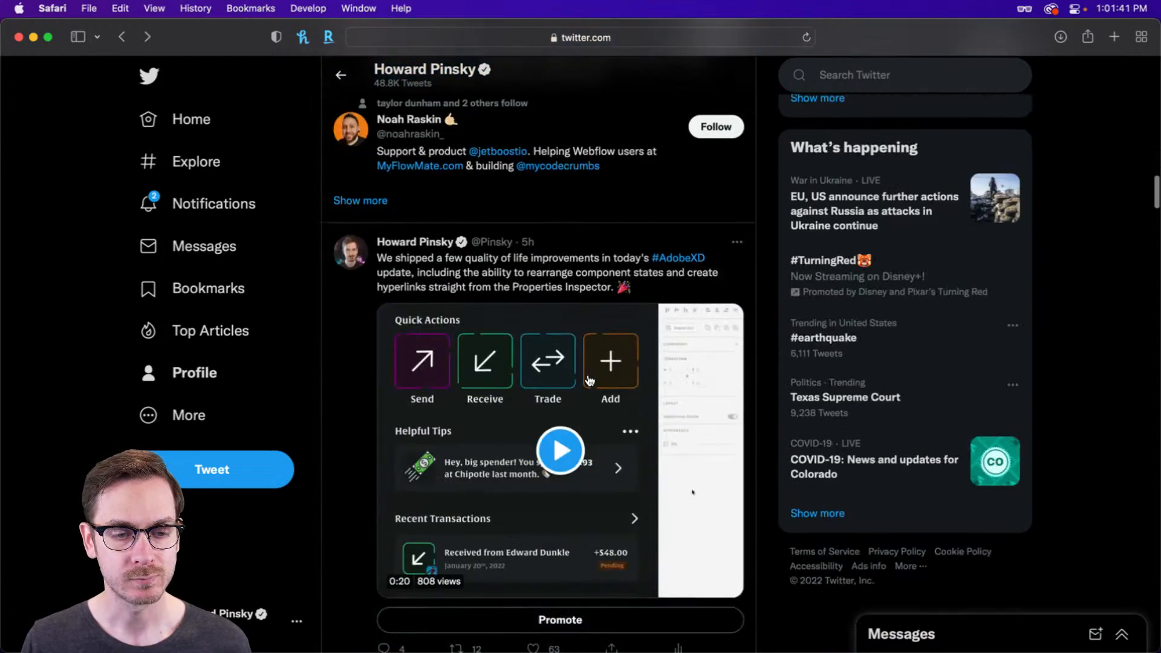
scroll(590, 380, "down", 3)
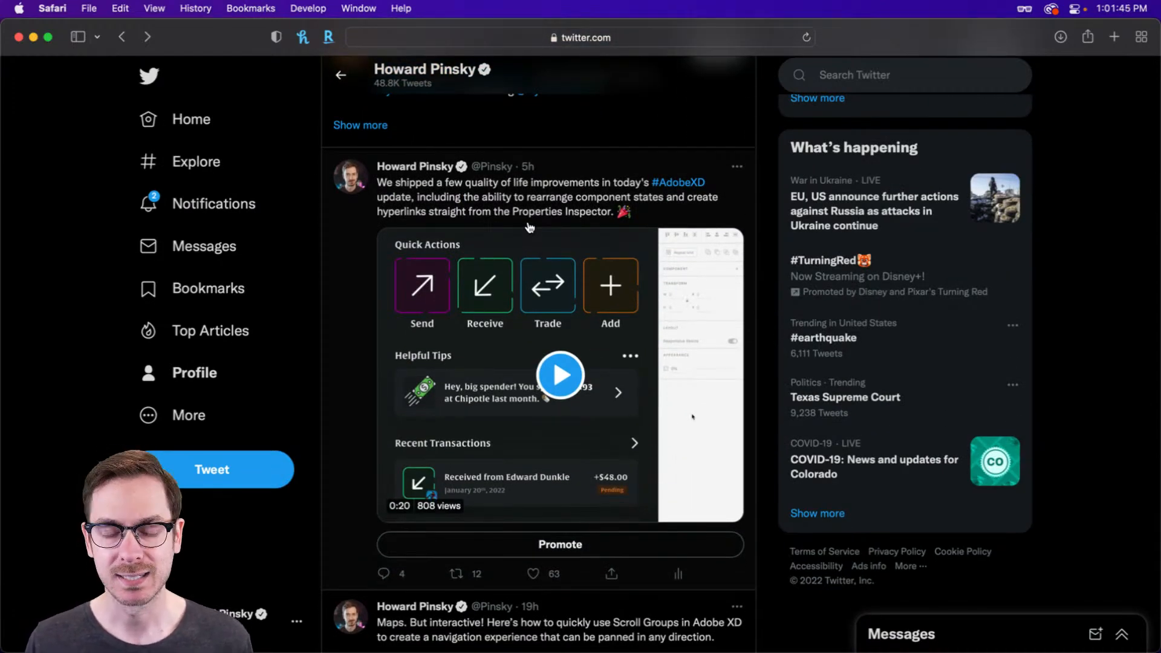
scroll(587, 189, "down", 1)
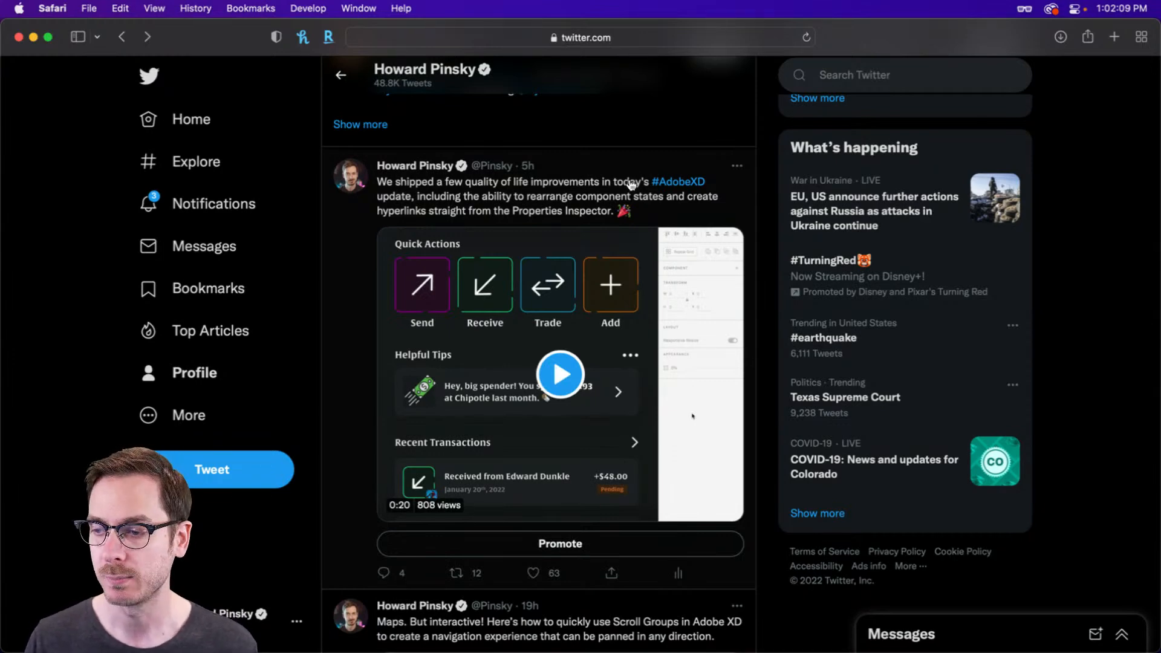
Switch to Adobe XD and create a maximised document with an iPhone 13, 12 Pro Max (428 × 926) artboard.
key("super+Tab")
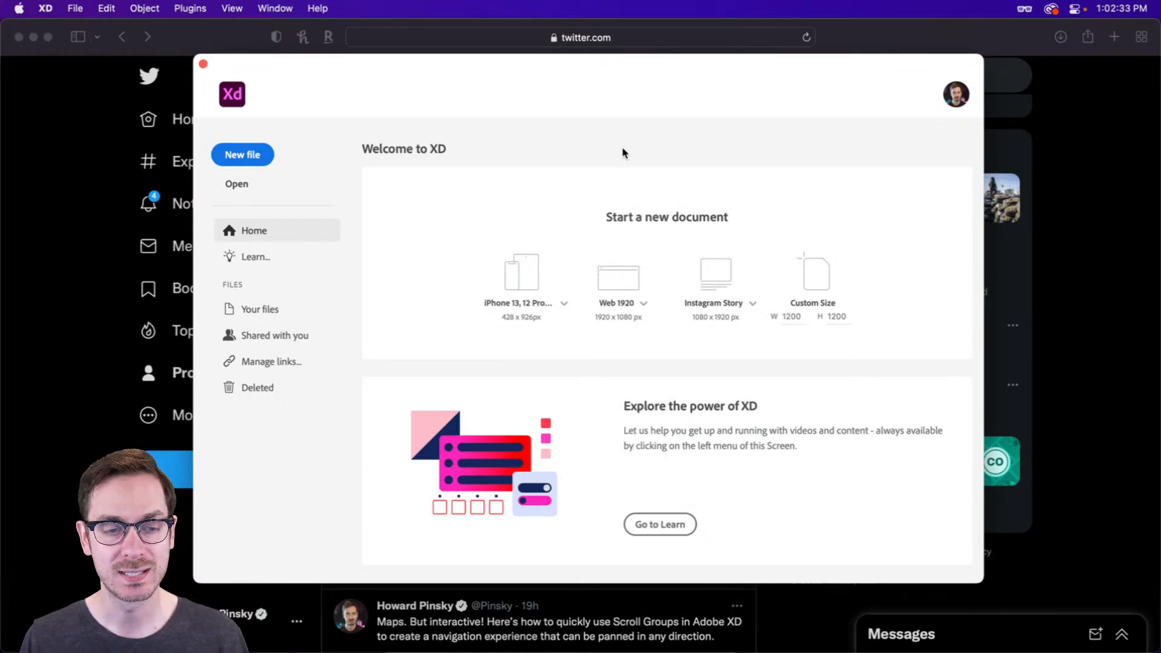
left_click(563, 304)
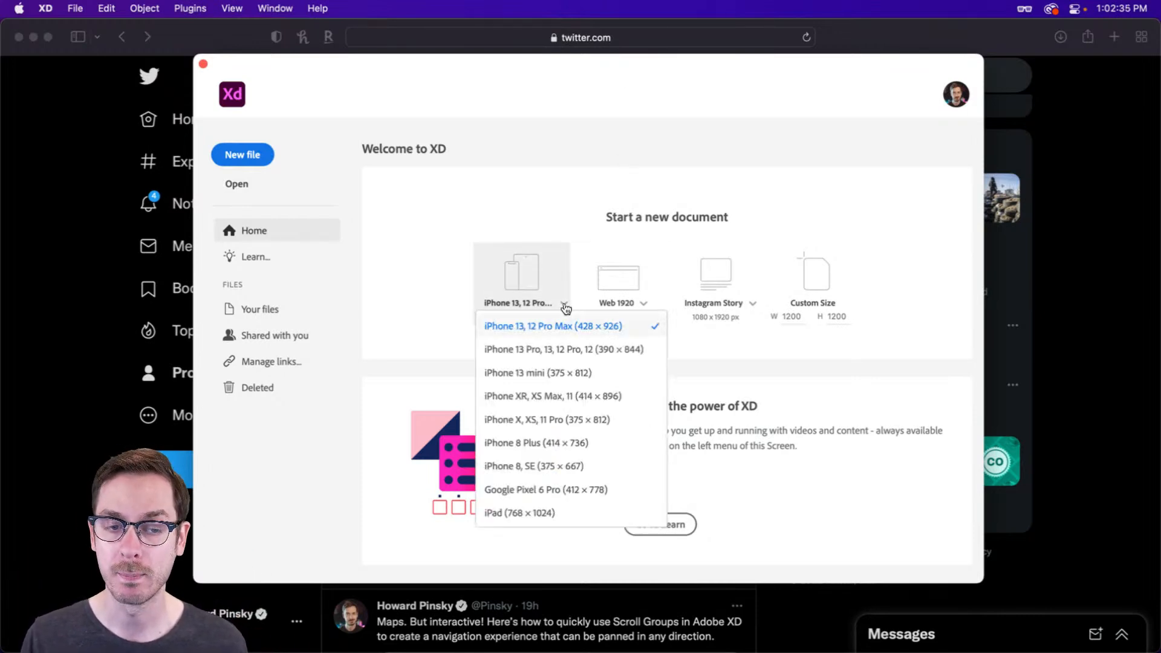
left_click(512, 333)
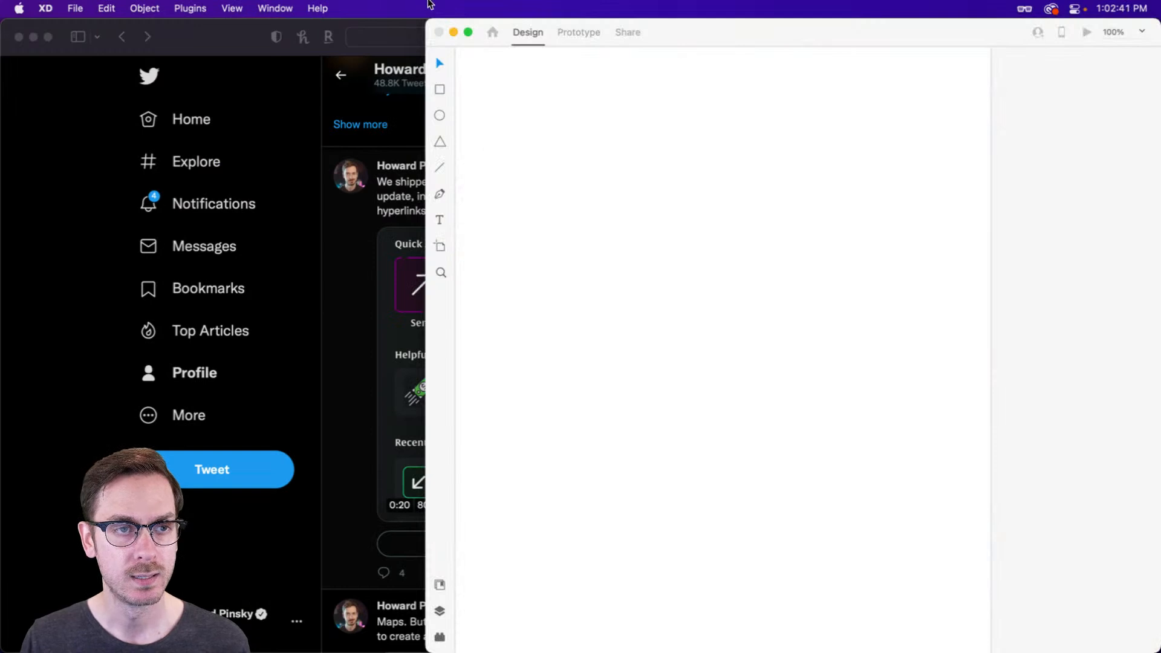
left_click(468, 35)
left_click(506, 139)
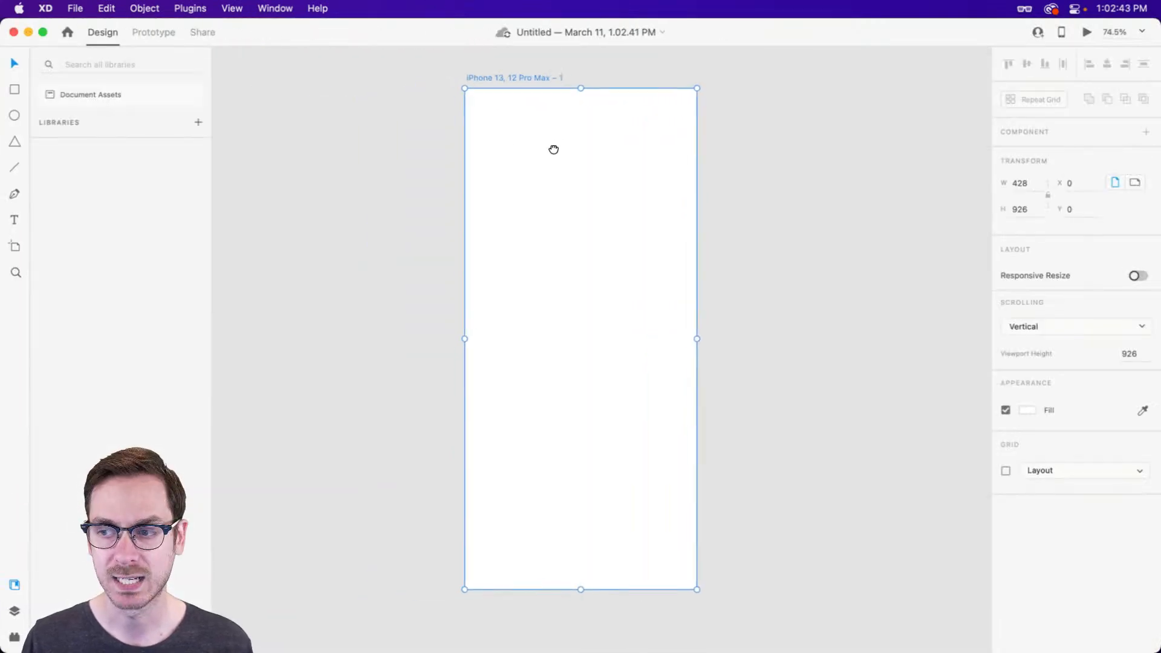
left_click_drag(577, 151, 580, 151)
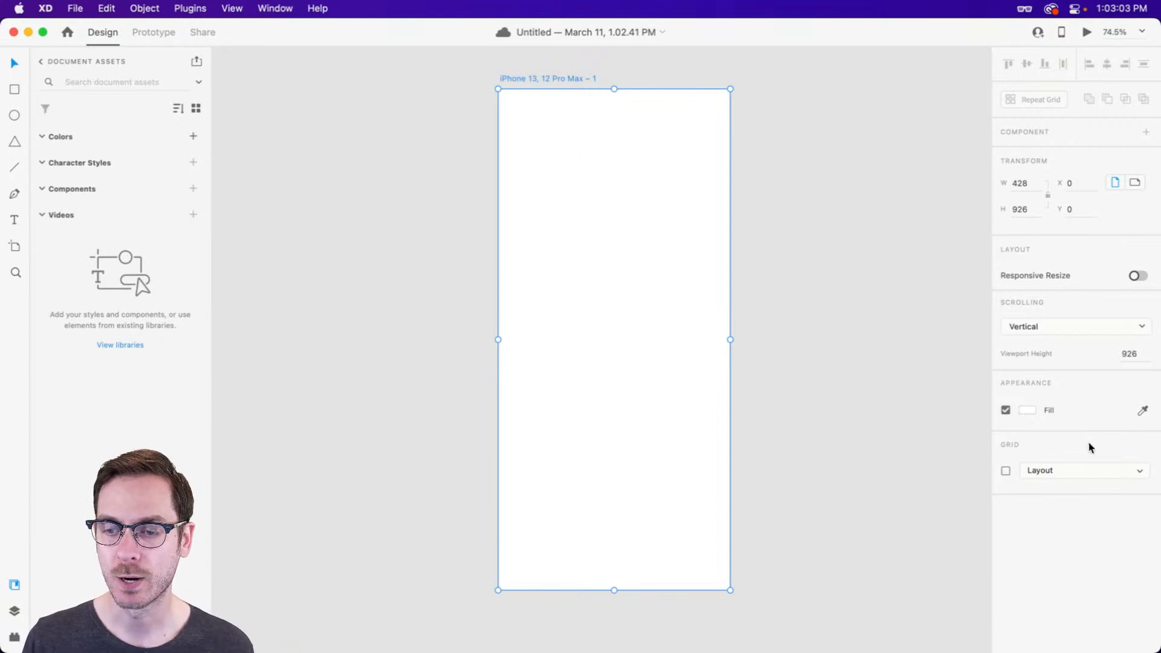
Change the artboard's fill to a linear gradient with #F4F6F8 as its starting colour.
left_click(1028, 410)
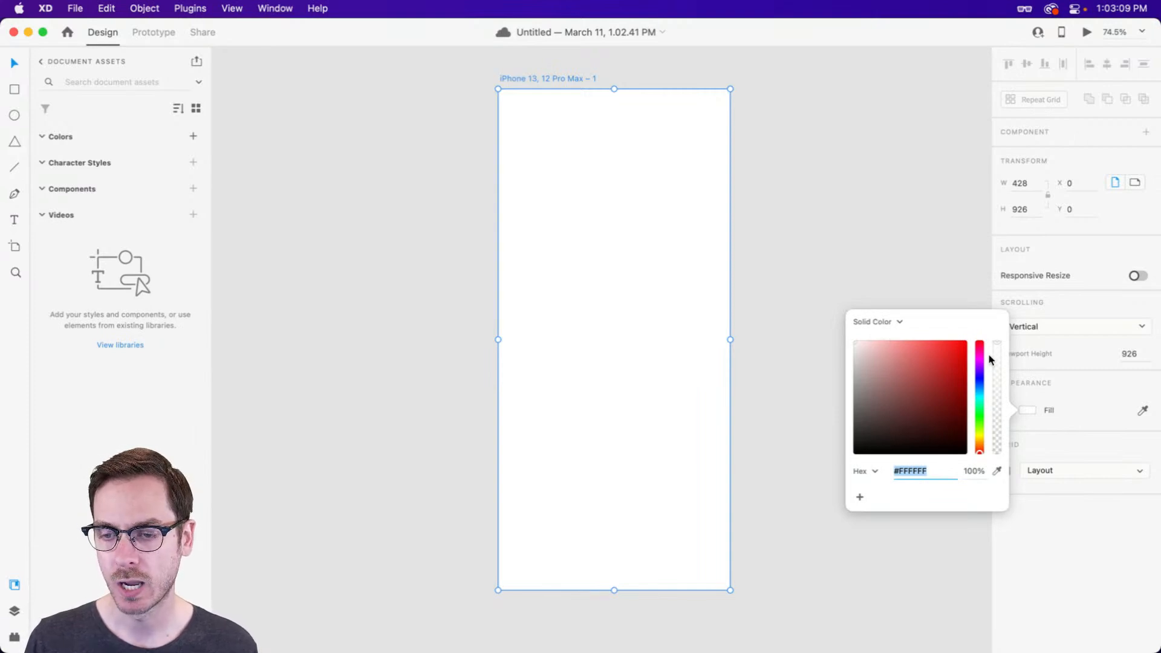
left_click(873, 322)
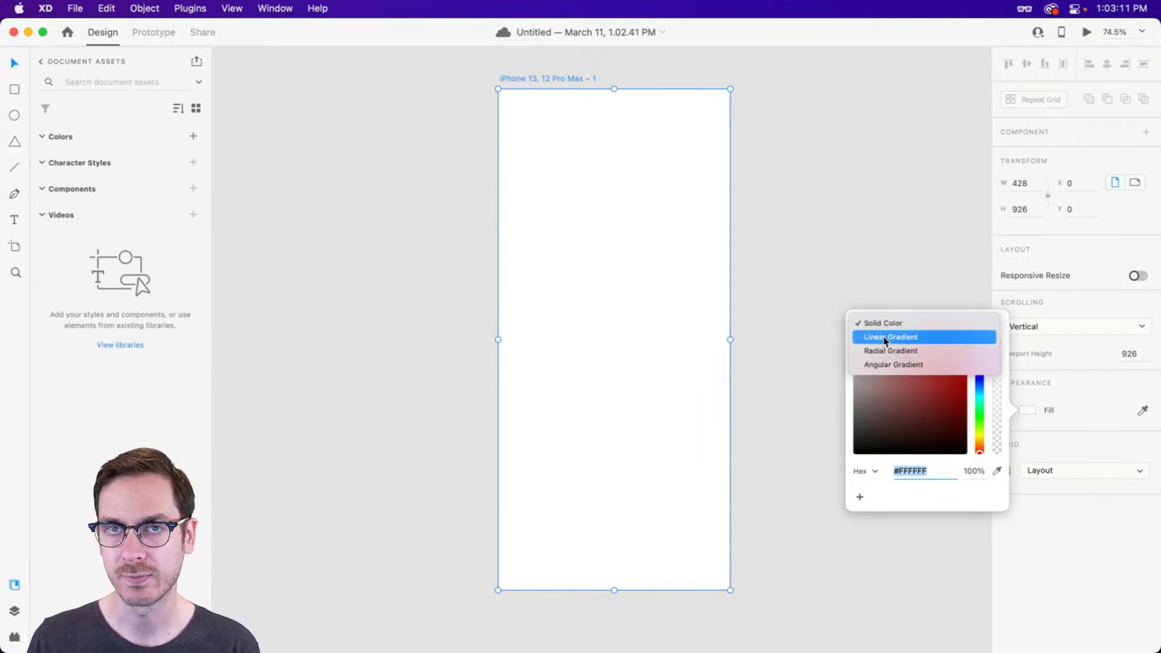
left_click(884, 336)
left_click_drag(977, 389, 979, 397)
left_click_drag(856, 352, 857, 354)
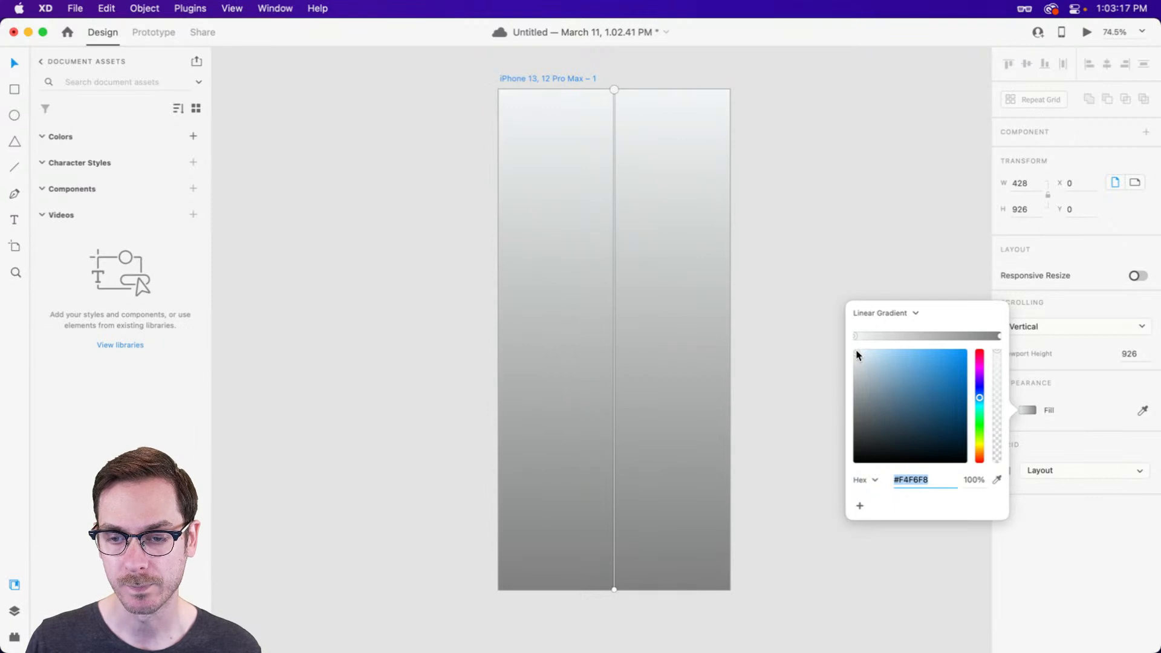
Set the artboard gradient's end colour to light blue-grey #D3D9E0.
left_click(998, 336)
left_click_drag(979, 368, 981, 399)
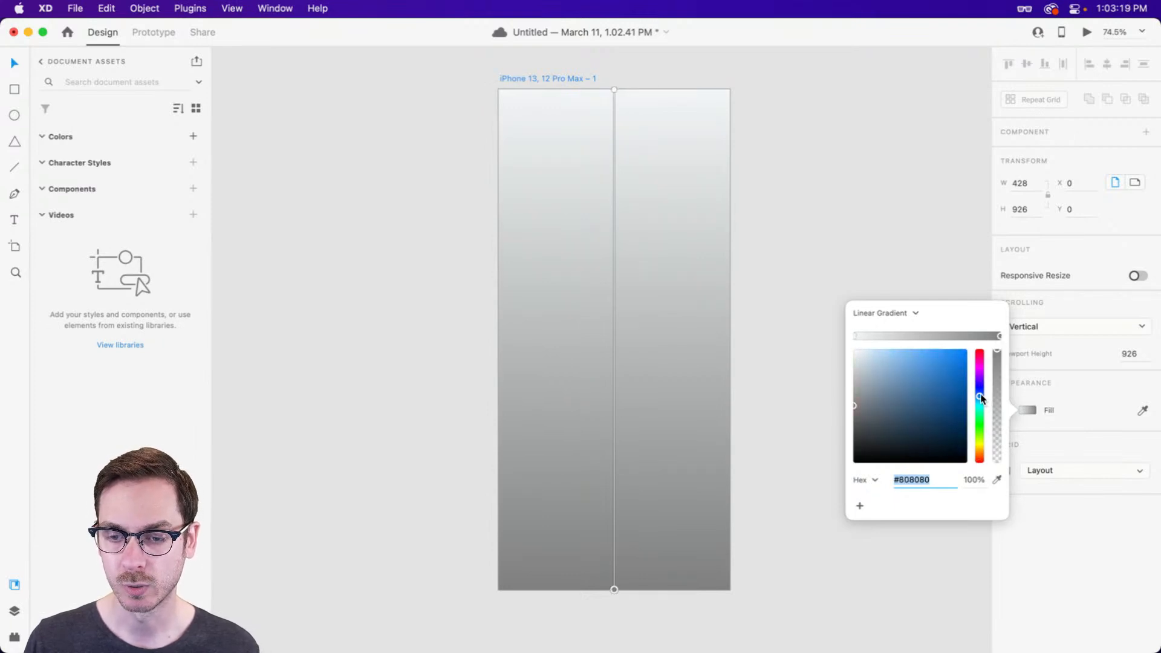
left_click_drag(857, 363, 859, 365)
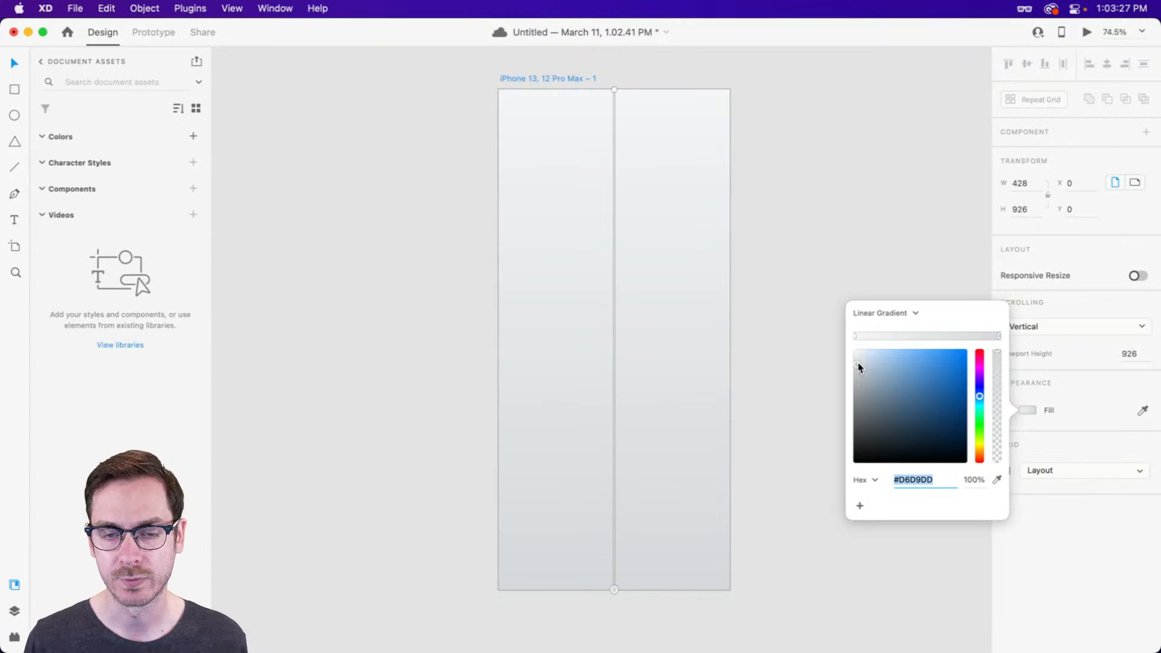
left_click(860, 362)
left_click_drag(979, 393, 979, 396)
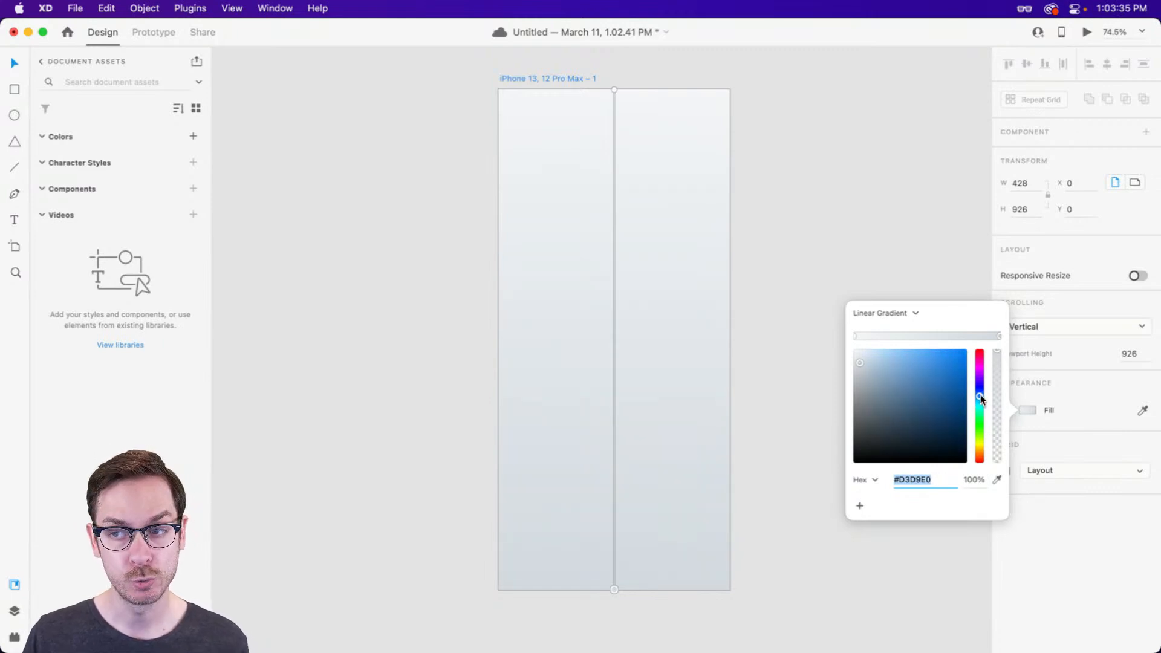
left_click(1097, 253)
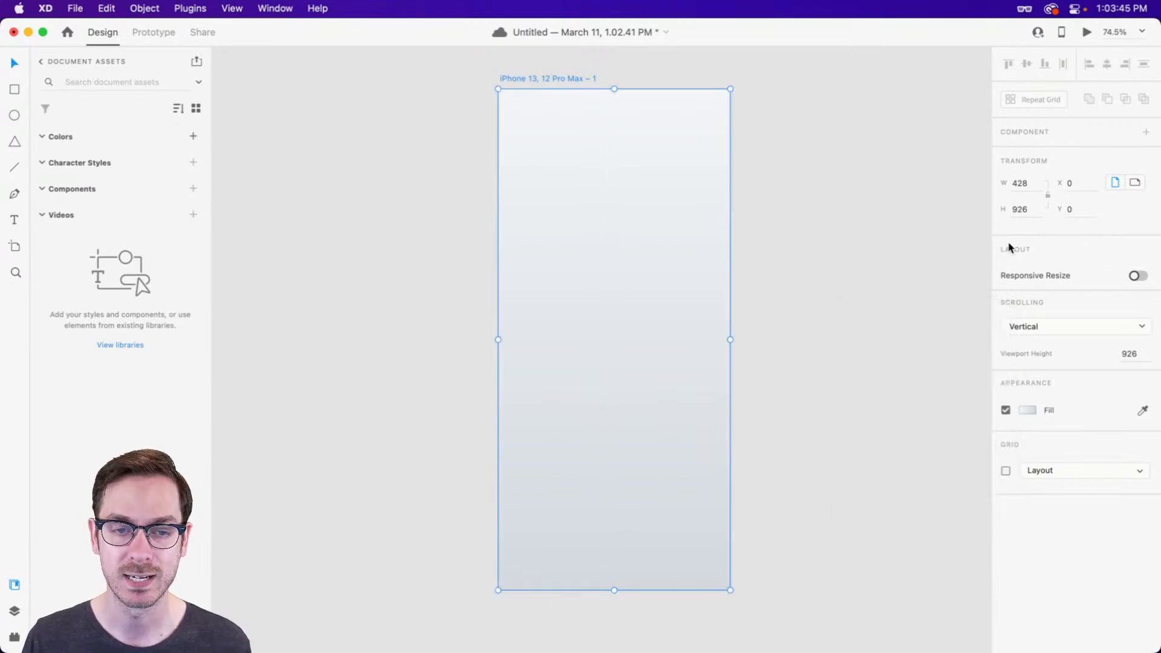
Add the text "This is some text. Hello!" in the middle of the artboard and enlarge it to font size 29.
key("t")
scroll(601, 323, "up", 3)
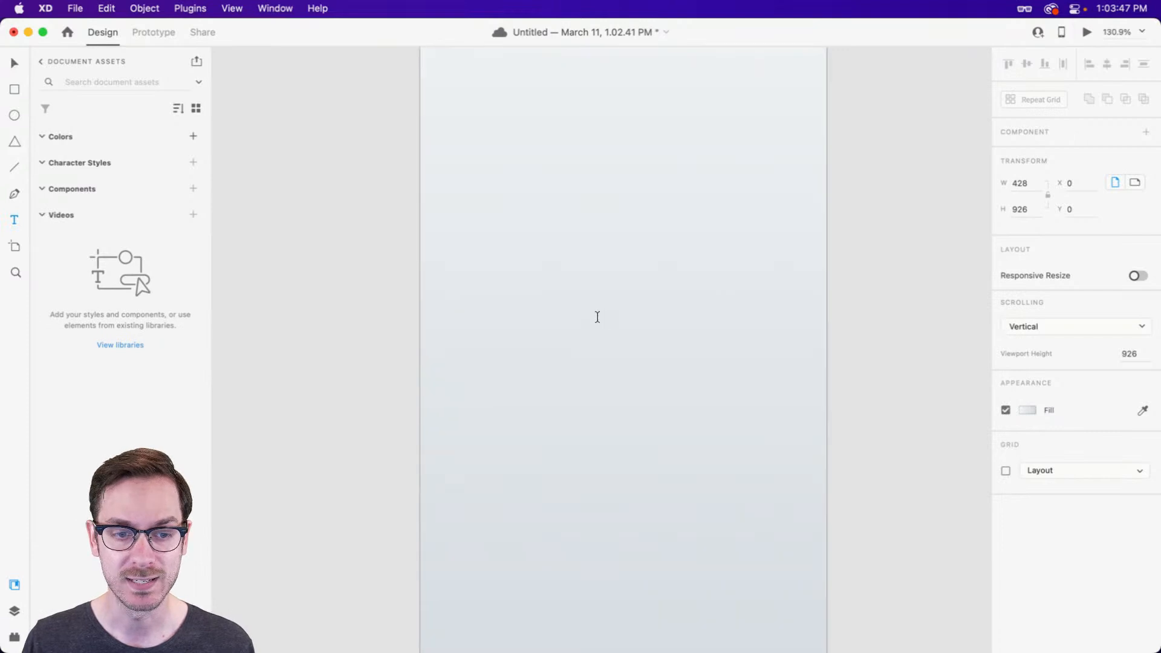
left_click(556, 288)
type("This is ")
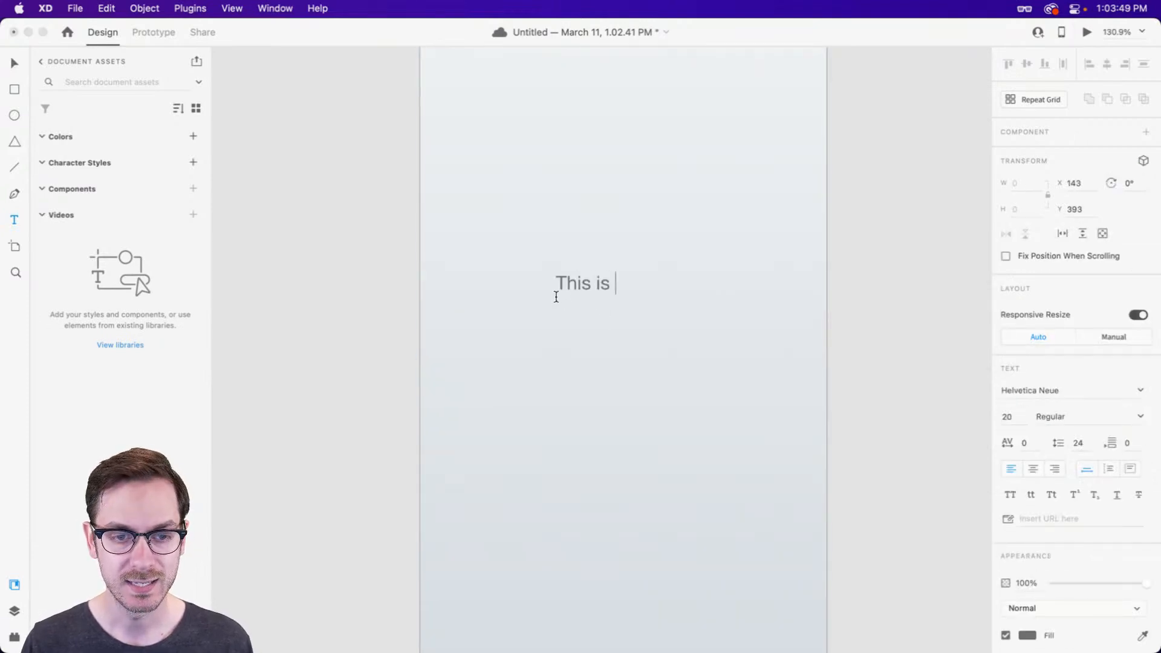
type("some text. Hell")
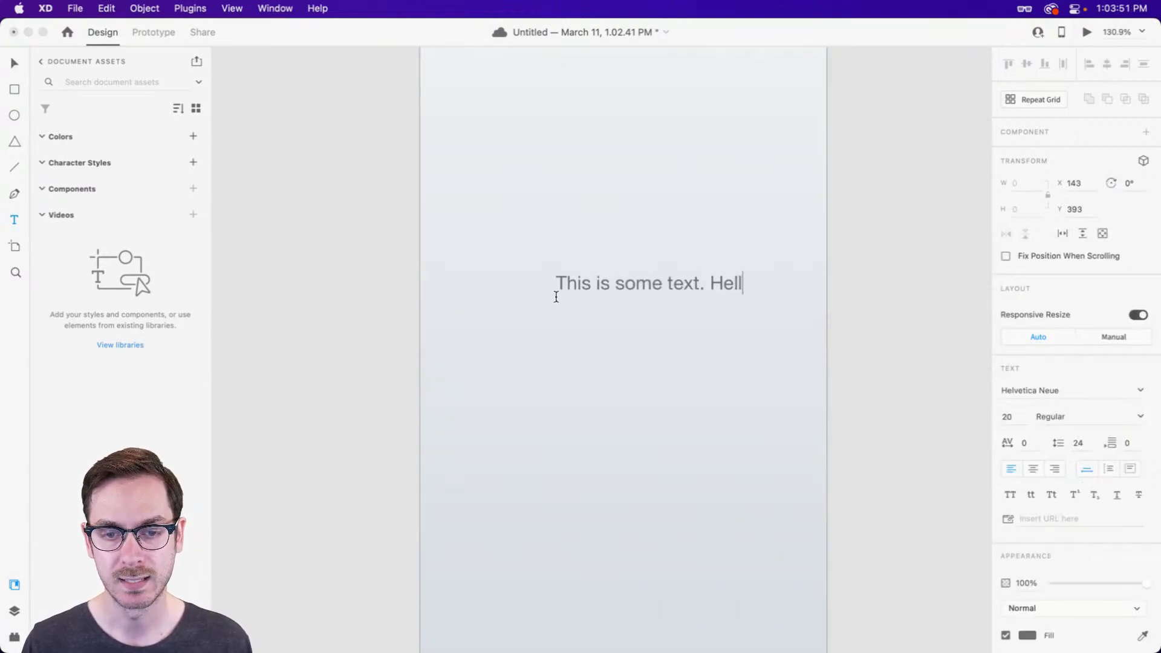
type("o!")
key("Escape")
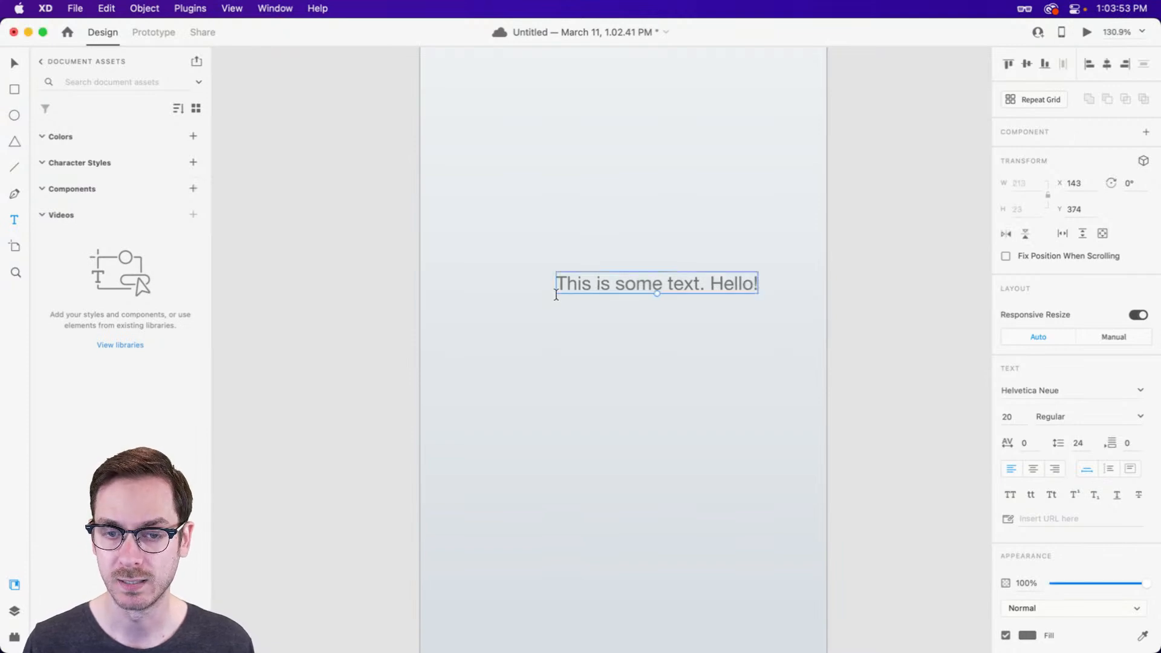
left_click_drag(656, 294, 637, 267)
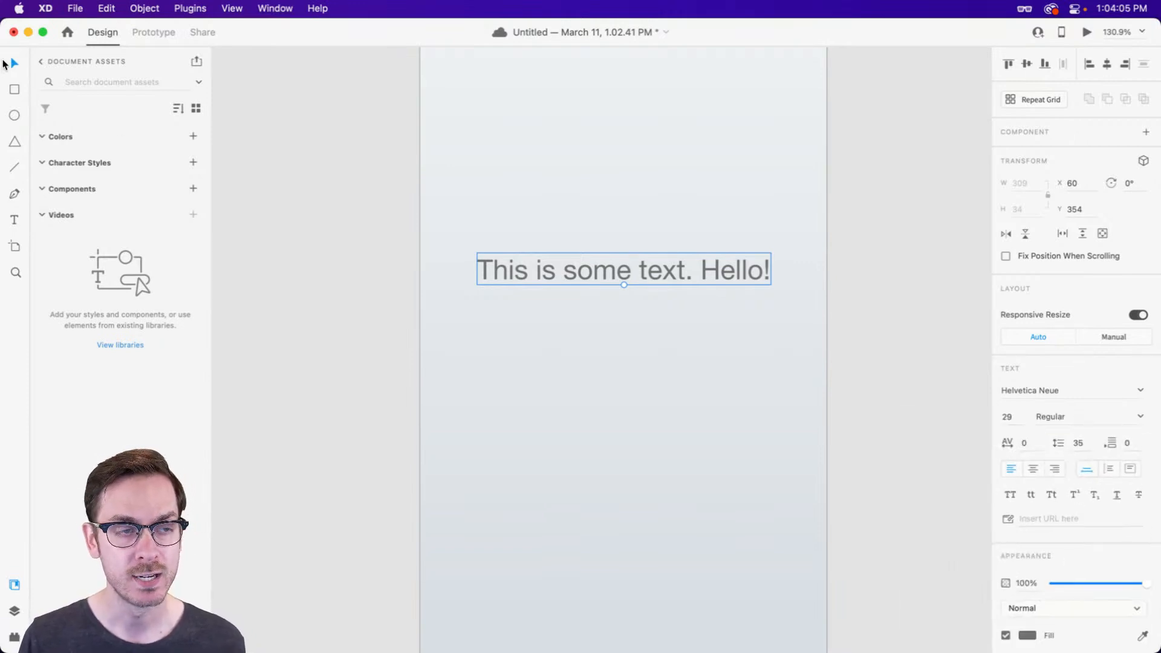
Review the action types offered for a tap interaction on the text in Prototype mode, and return to Design mode.
left_click(148, 31)
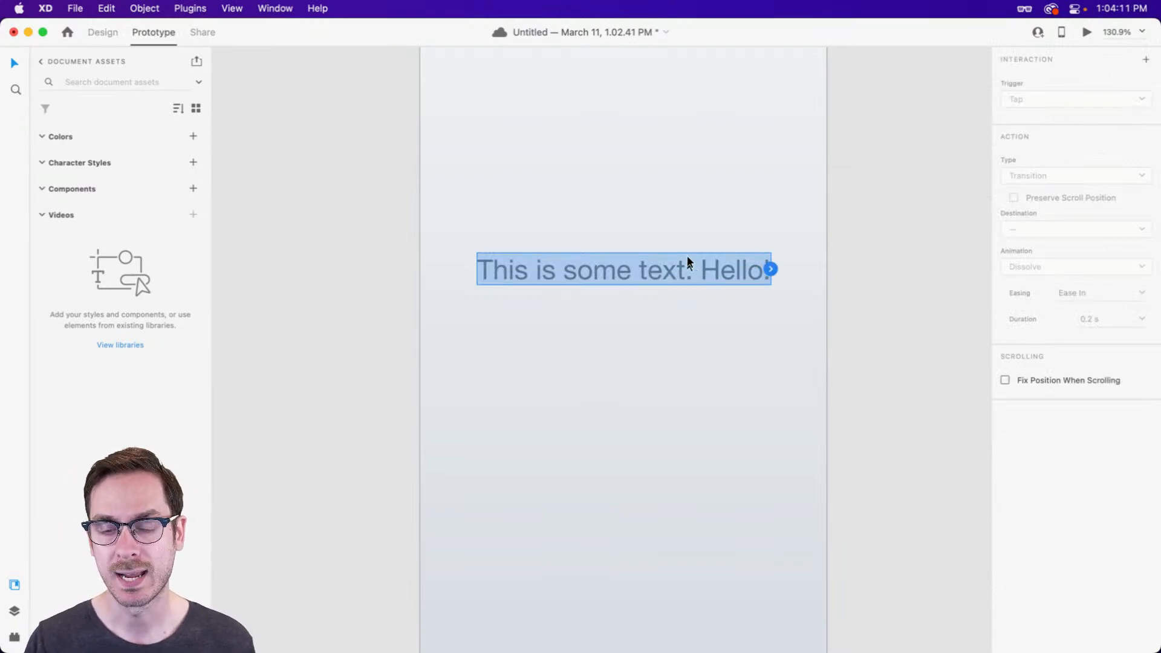
left_click(767, 266)
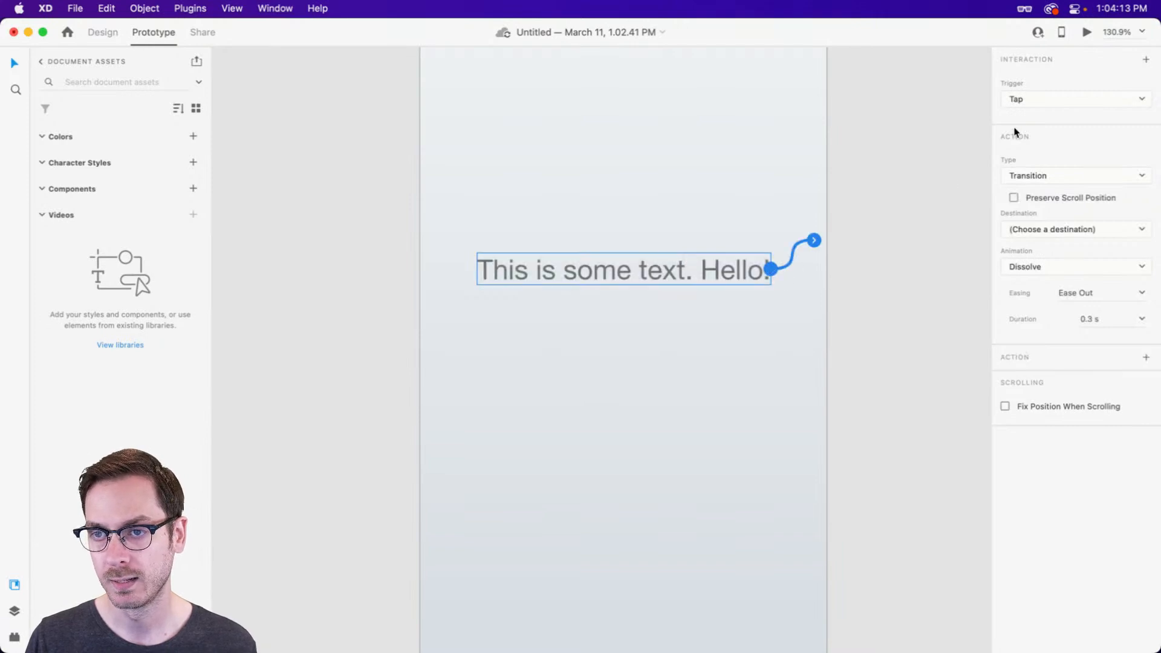
left_click(1043, 172)
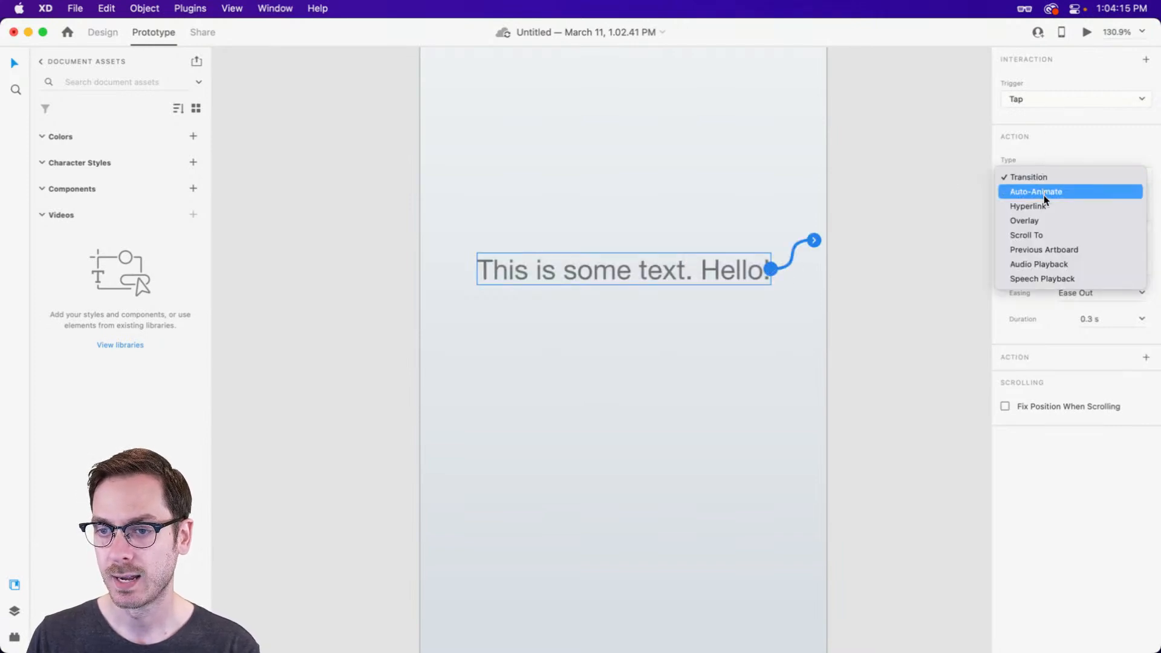
left_click(1069, 148)
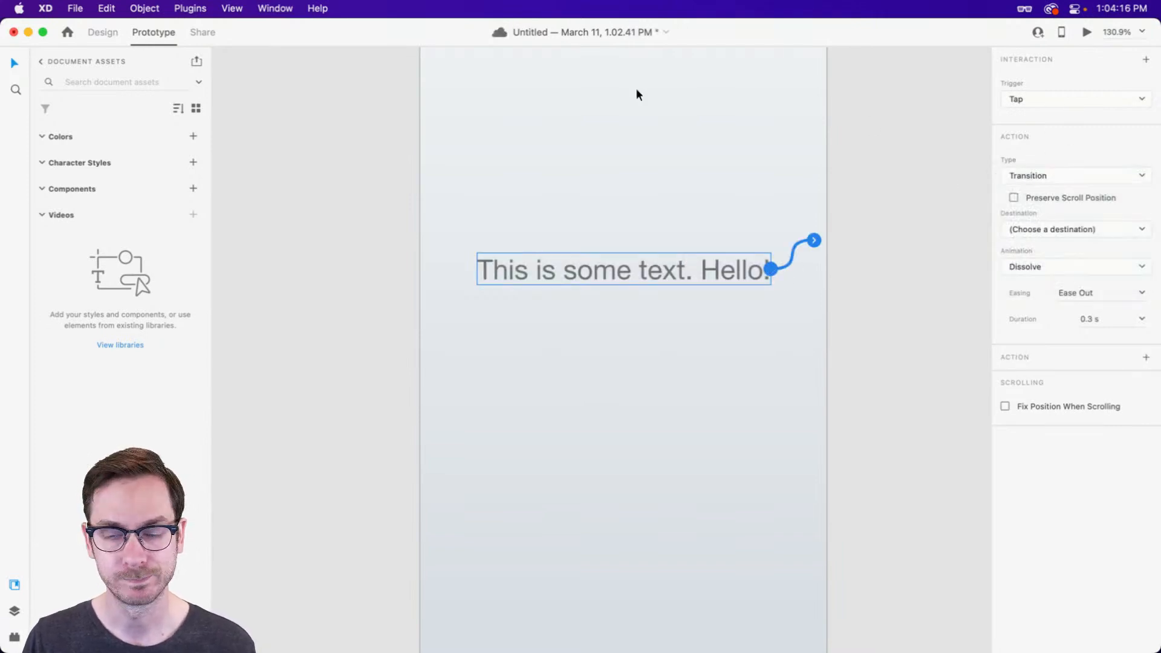
left_click(98, 34)
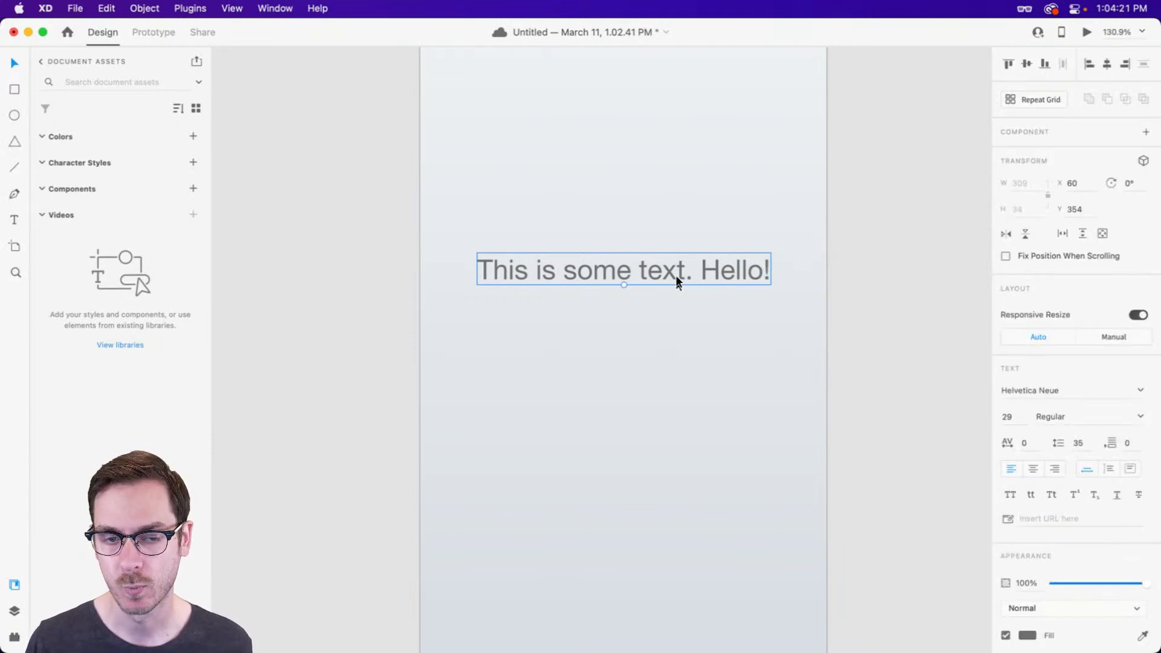
left_click_drag(652, 260, 653, 263)
type("h")
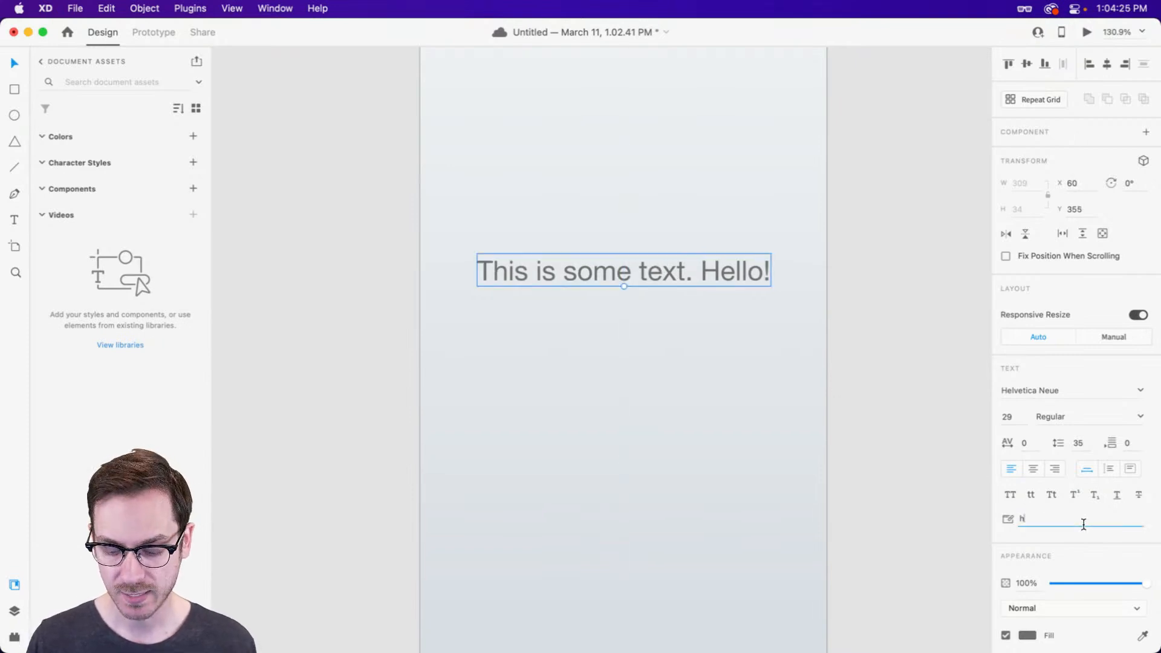
type("ttps://b")
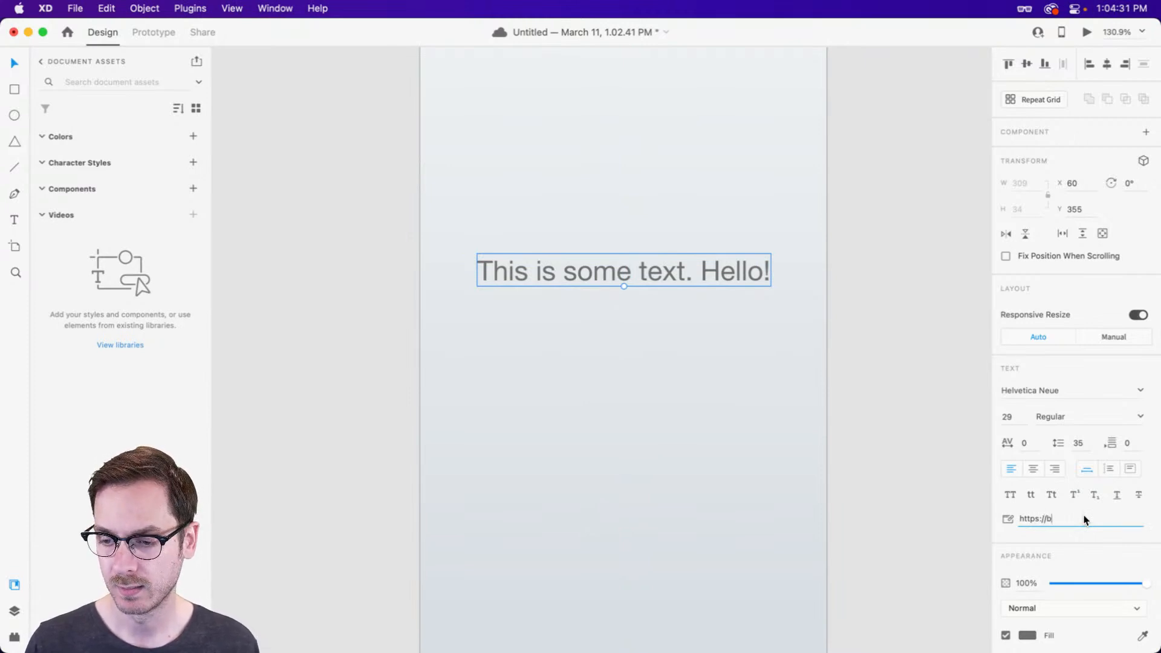
type("ooooop.com")
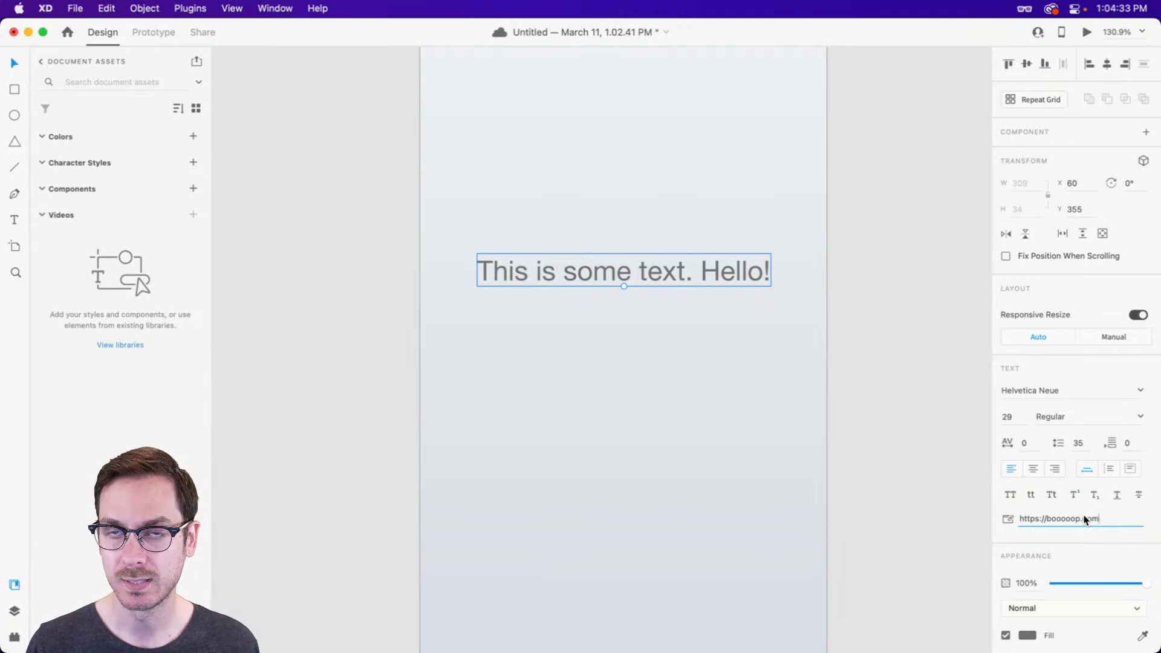
key("Return")
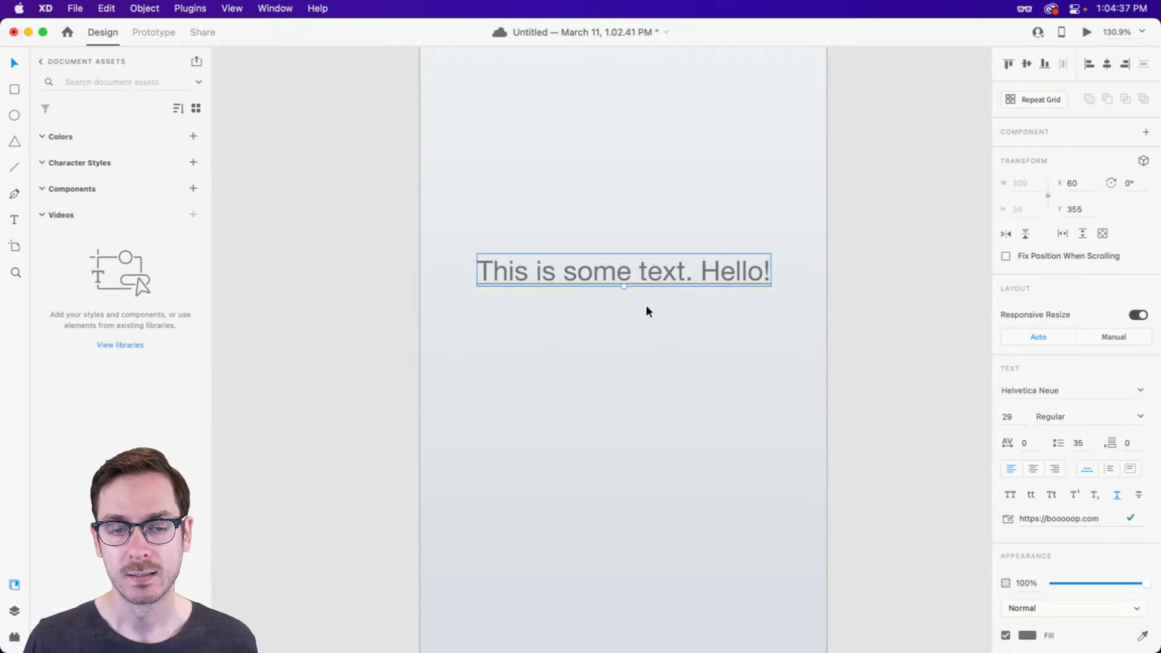
left_click(606, 211)
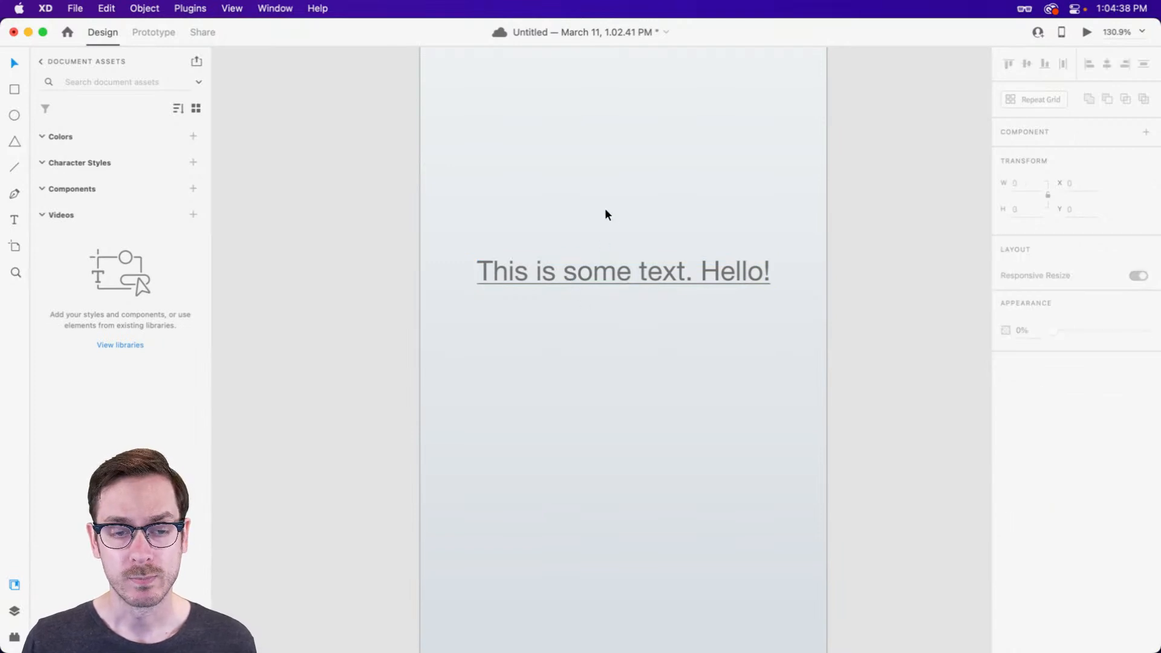
Preview the artboard with its hyperlinked text in a window centred over the canvas, and close the preview.
left_click(591, 274)
left_click(1087, 33)
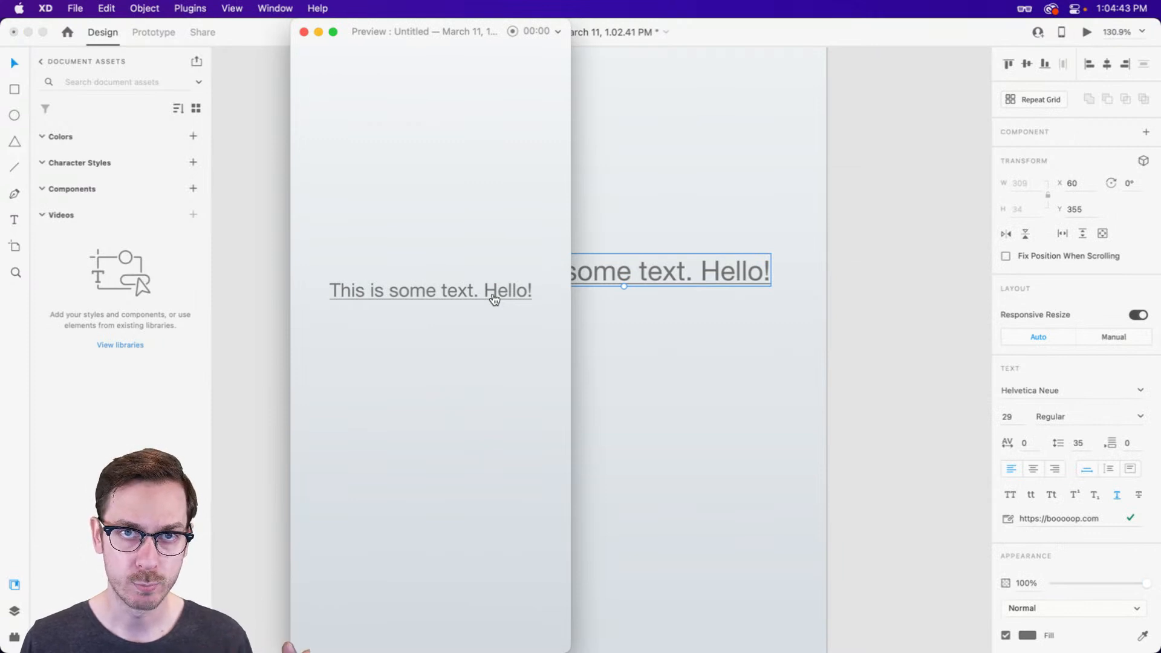
left_click_drag(477, 33, 673, 8)
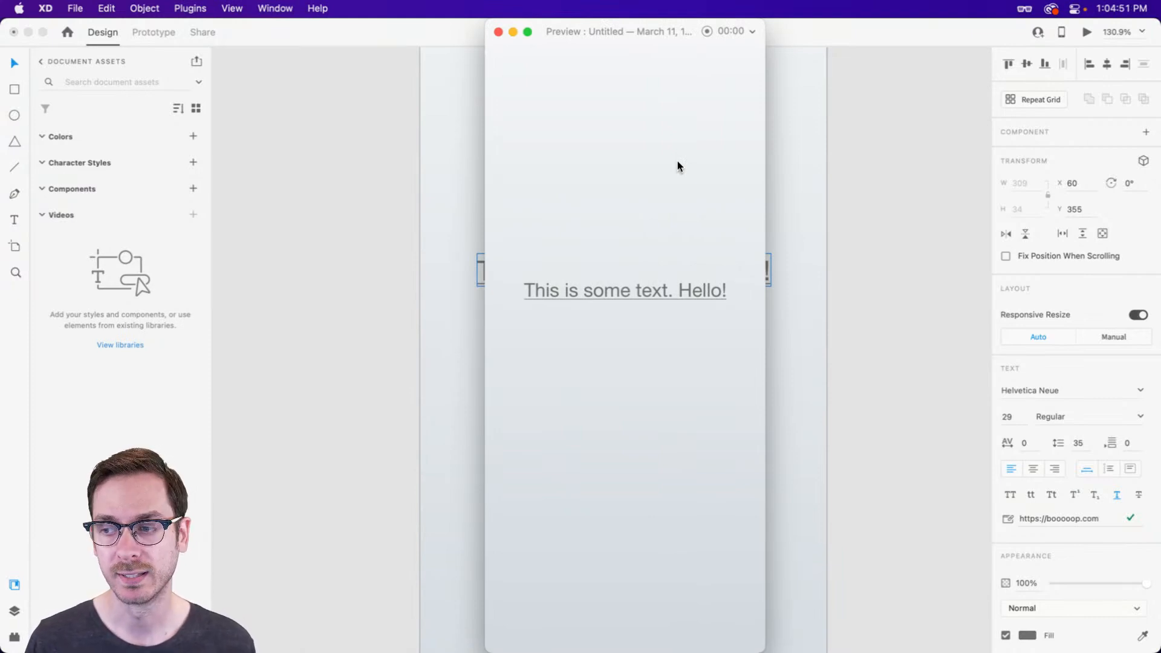
key("super+w")
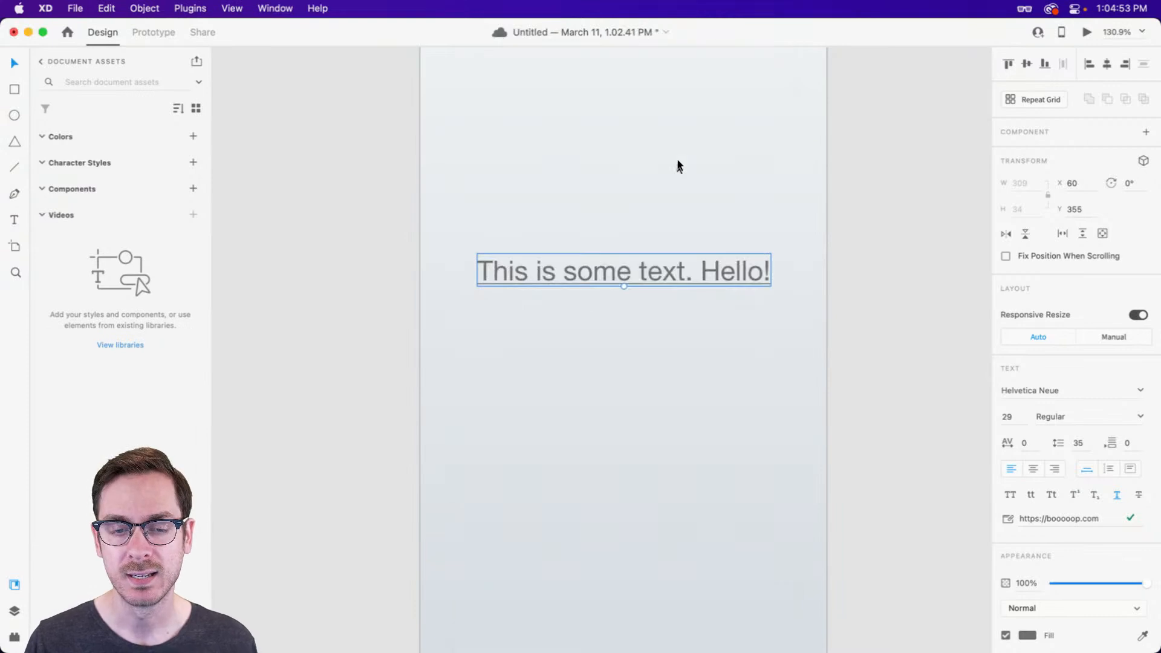
Undo the hyperlink applied to the text.
key("super+z")
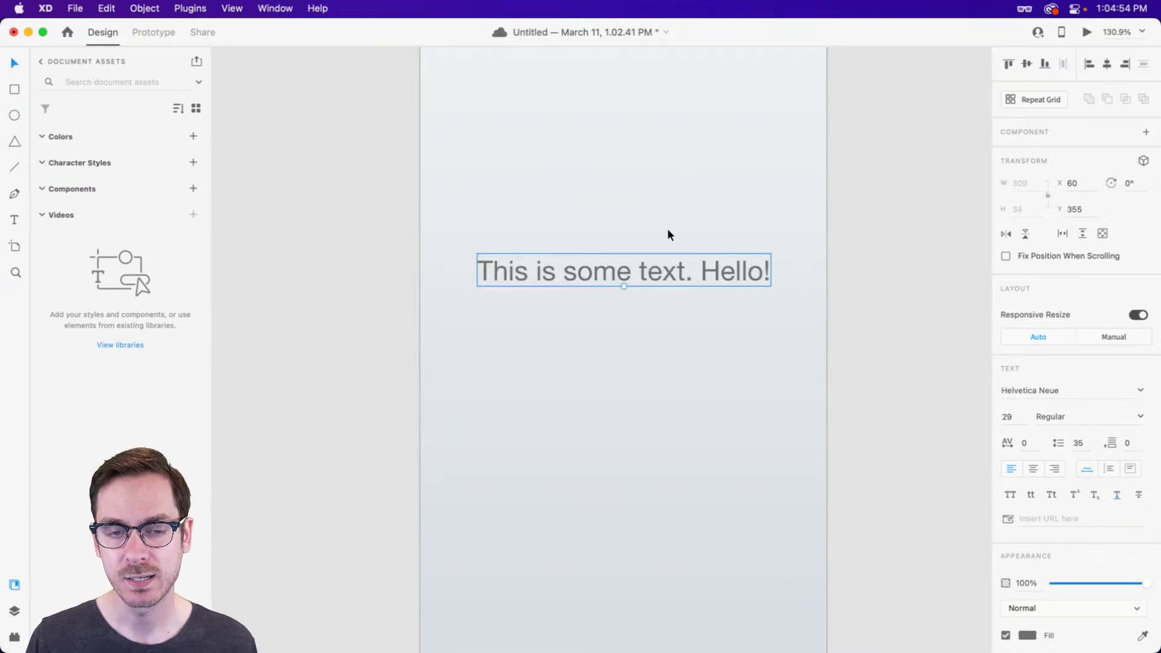
double_click(648, 273)
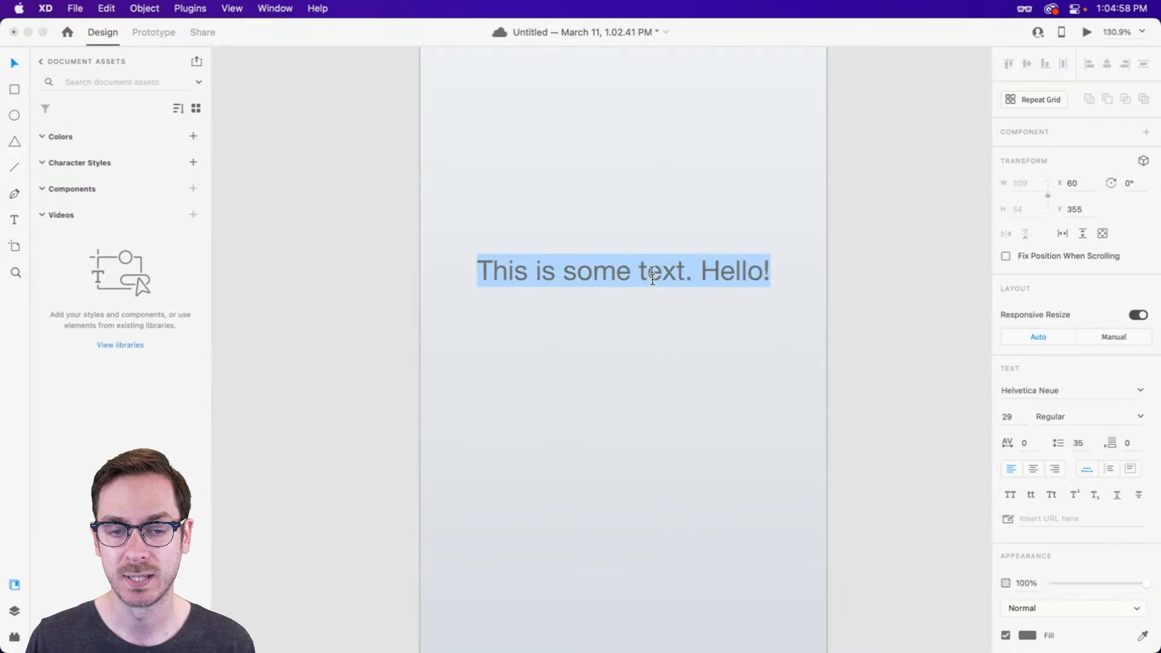
double_click(610, 280)
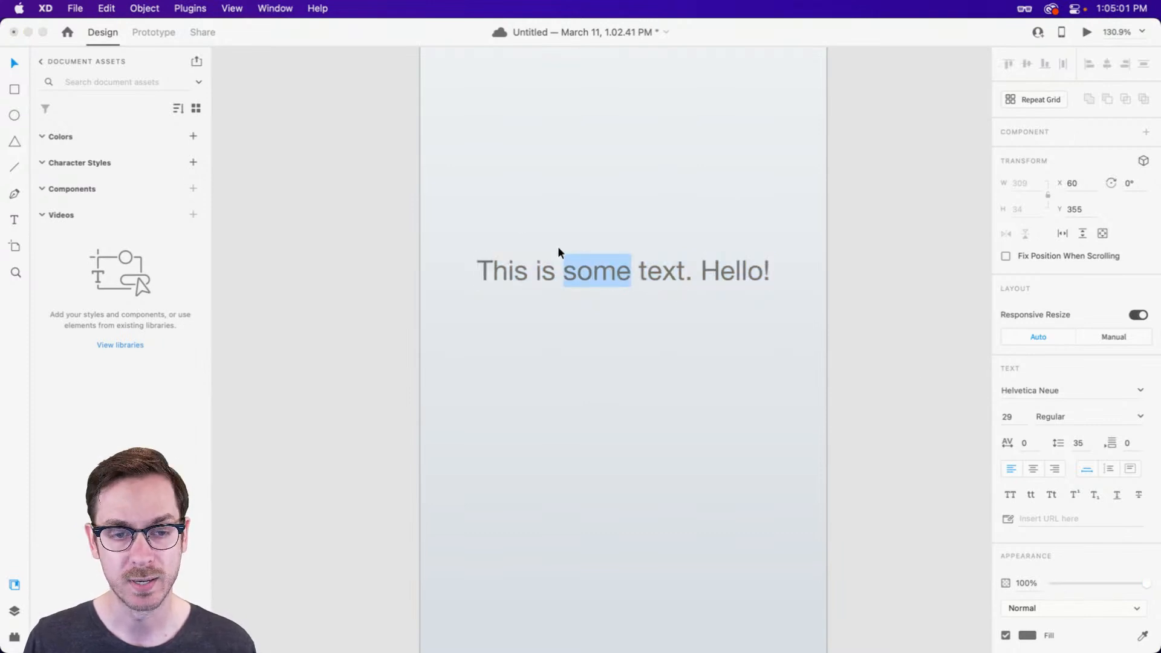
left_click(581, 284)
left_click_drag(564, 278, 685, 278)
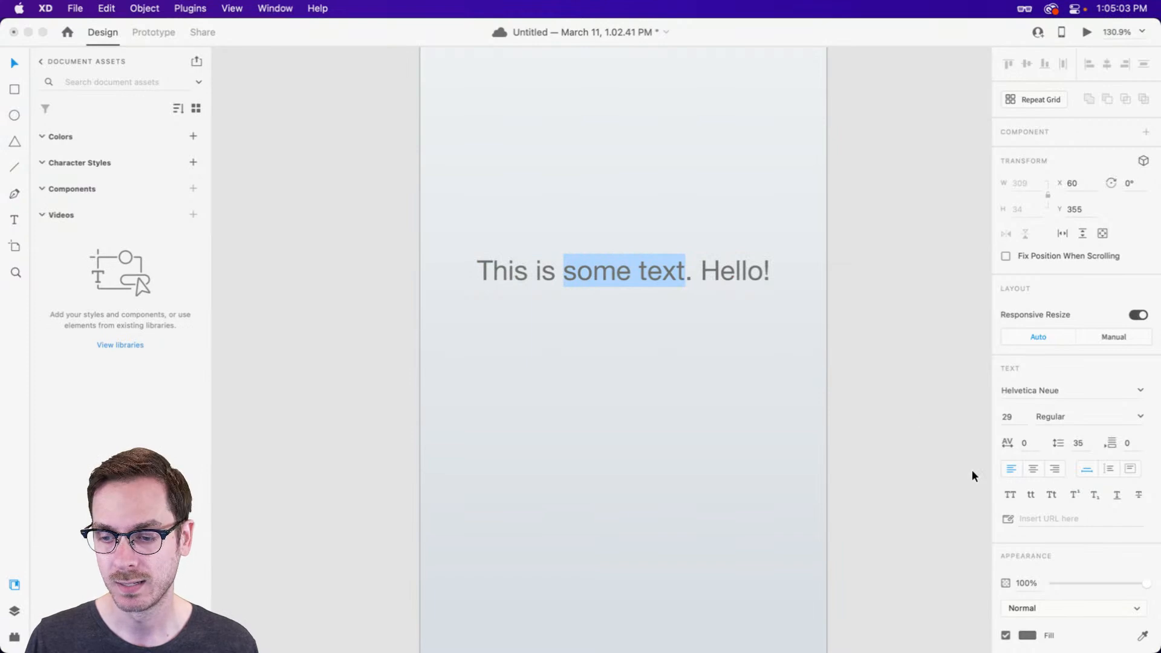
left_click(1067, 526)
type("http")
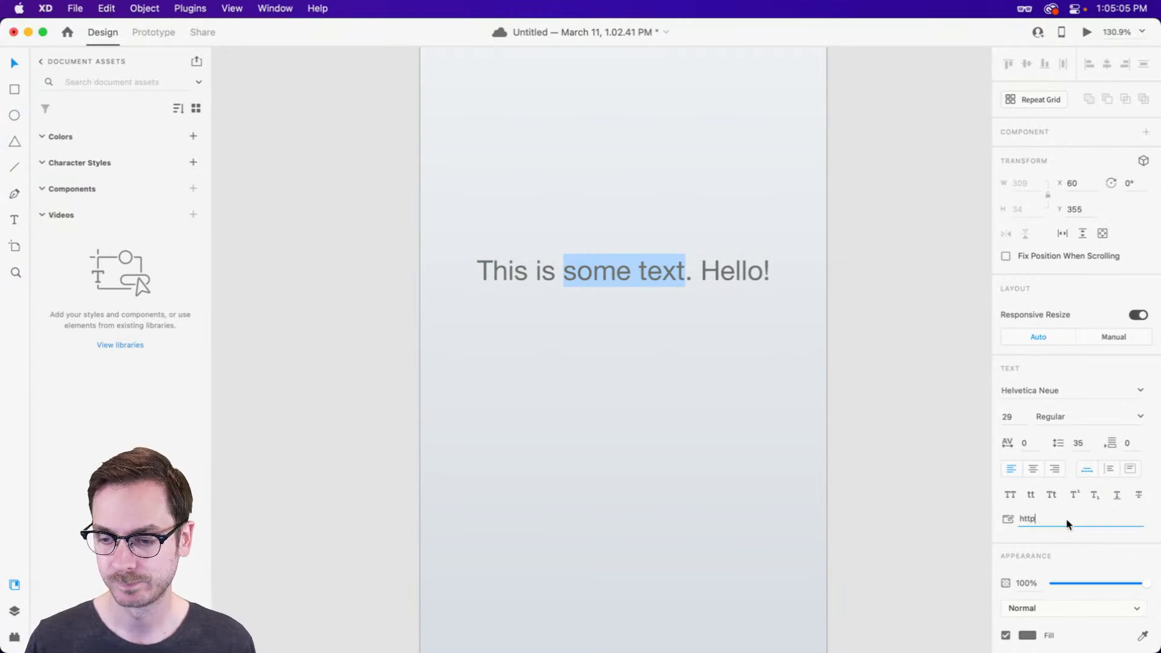
type("s://booooop")
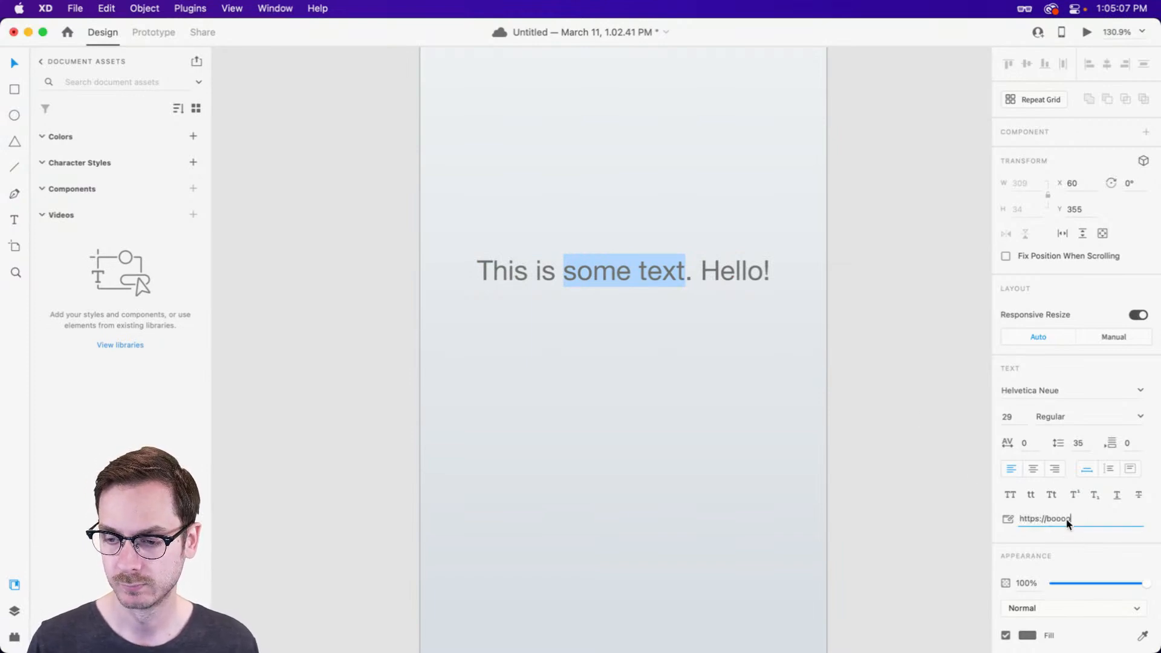
type(".com")
key("Return")
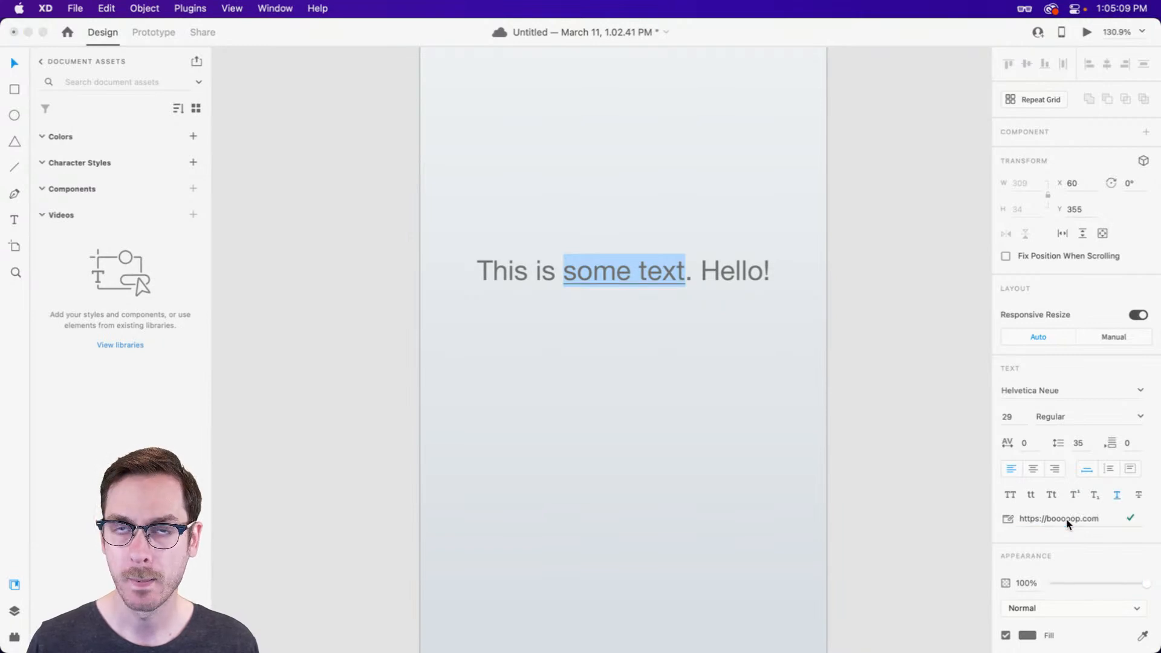
key("Escape")
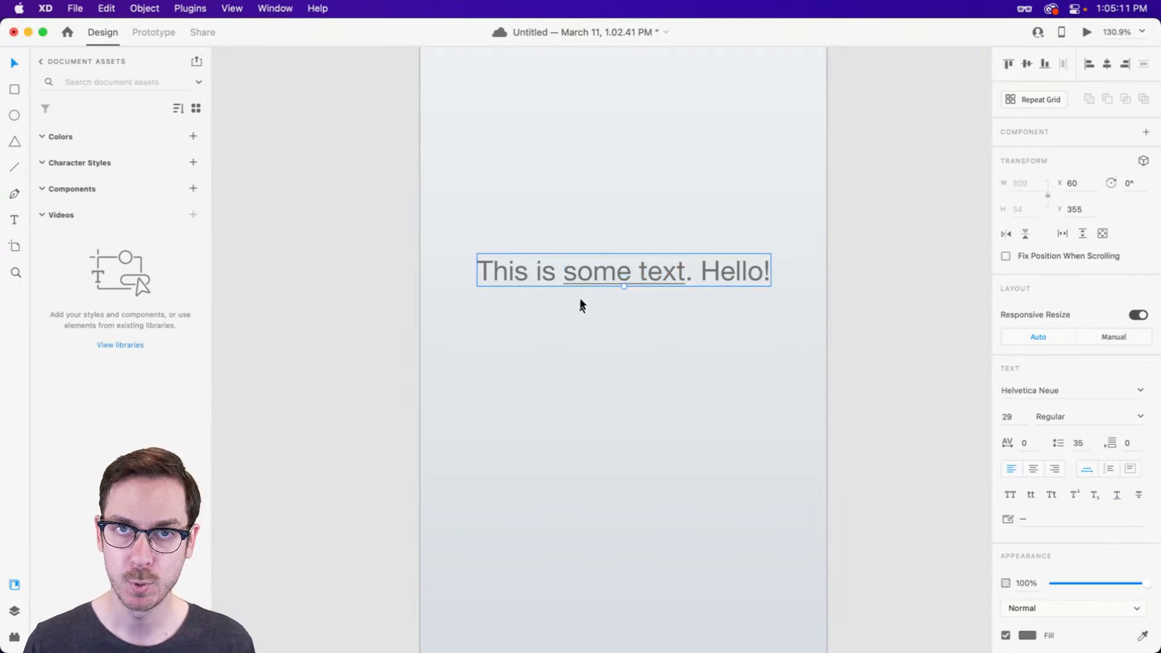
left_click(666, 309)
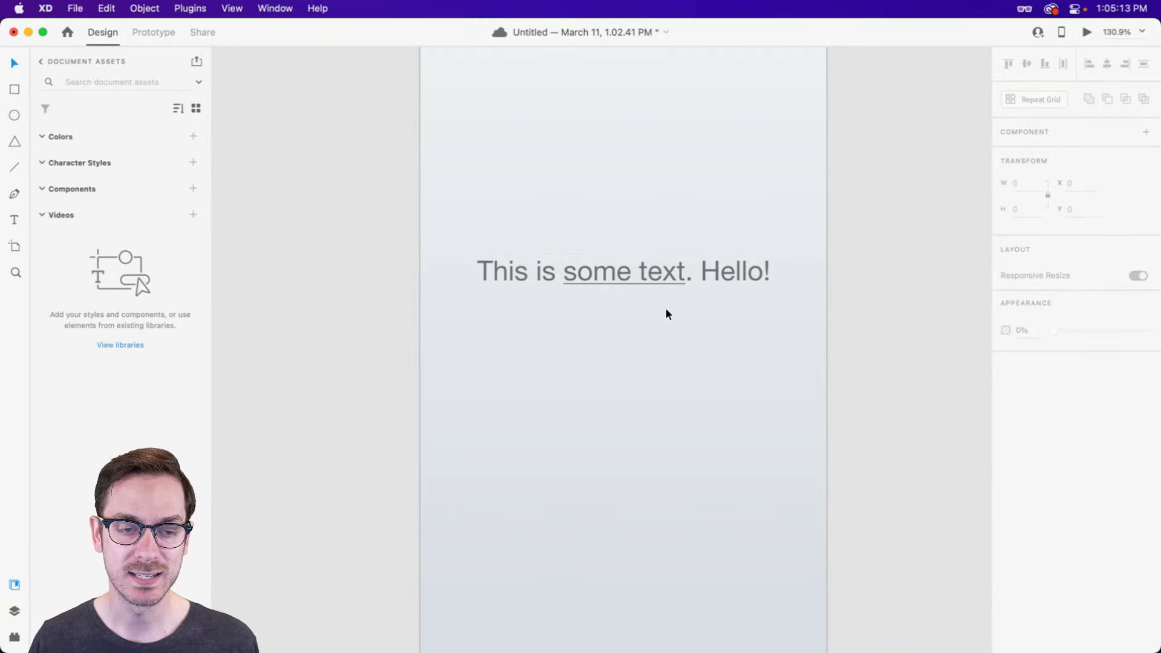
Delete the text object with the partial hyperlink from the artboard.
scroll(665, 306, "down", 2)
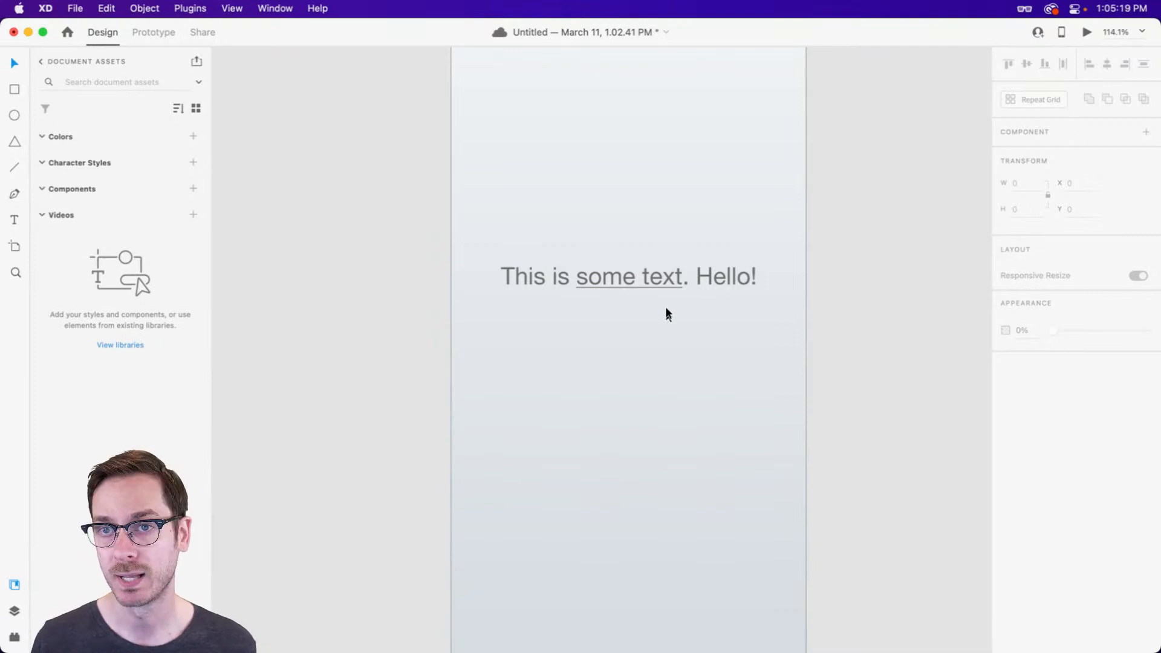
left_click_drag(663, 328, 619, 217)
key("BackSpace")
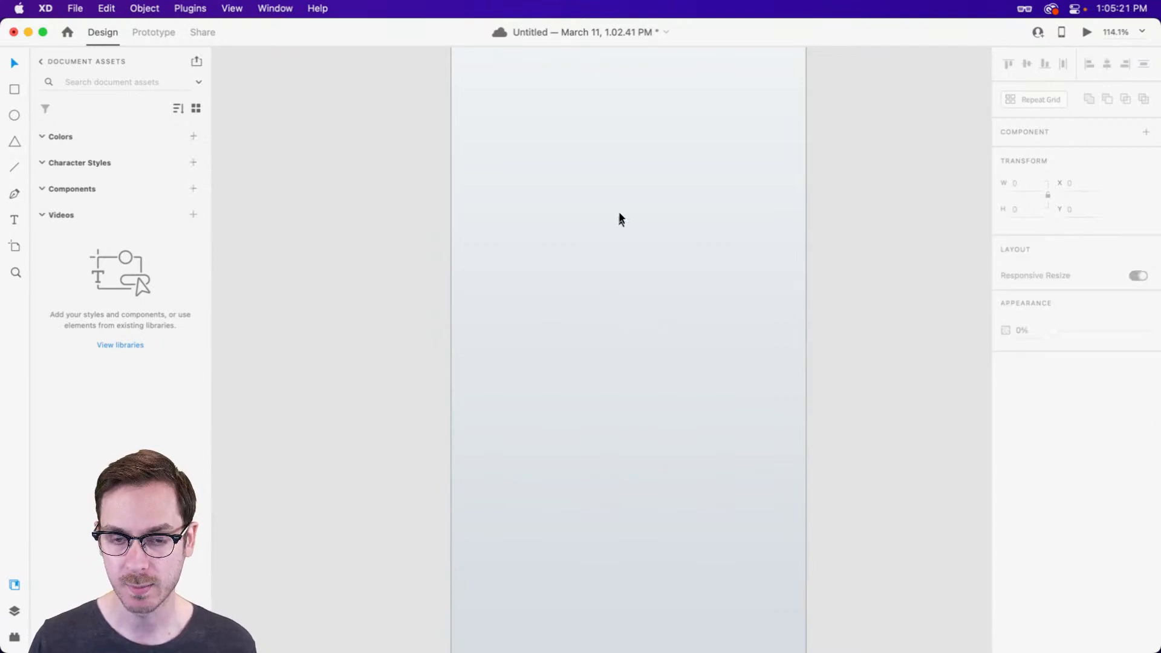
scroll(618, 212, "down", 3)
left_click_drag(637, 291, 630, 255)
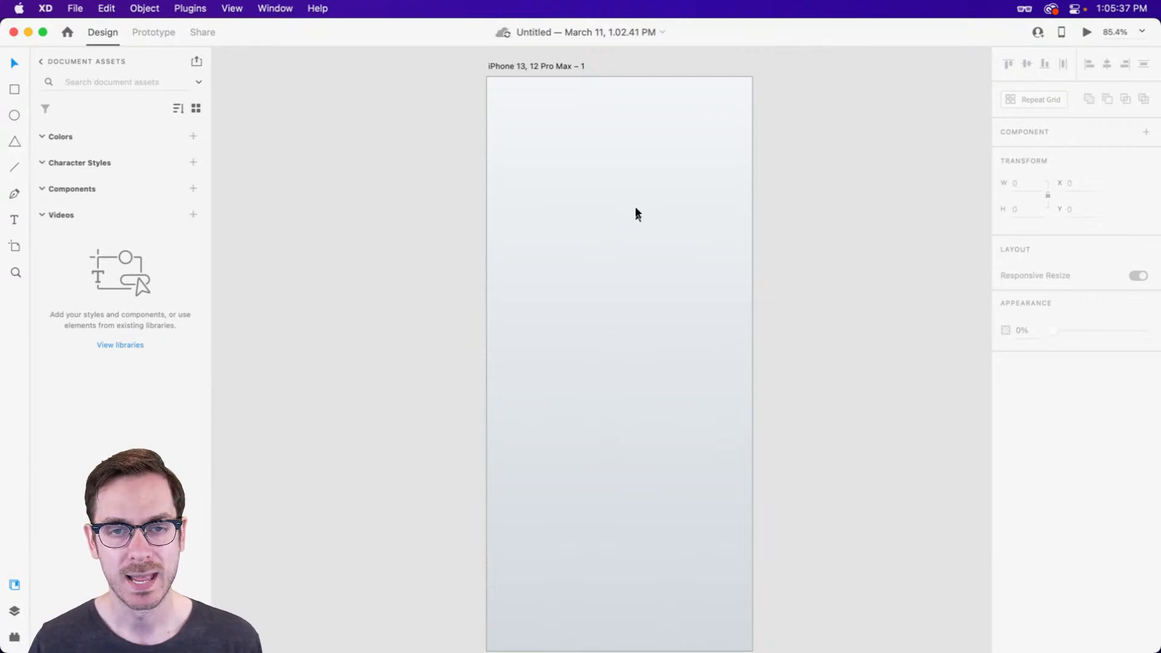
scroll(623, 162, "up", 1)
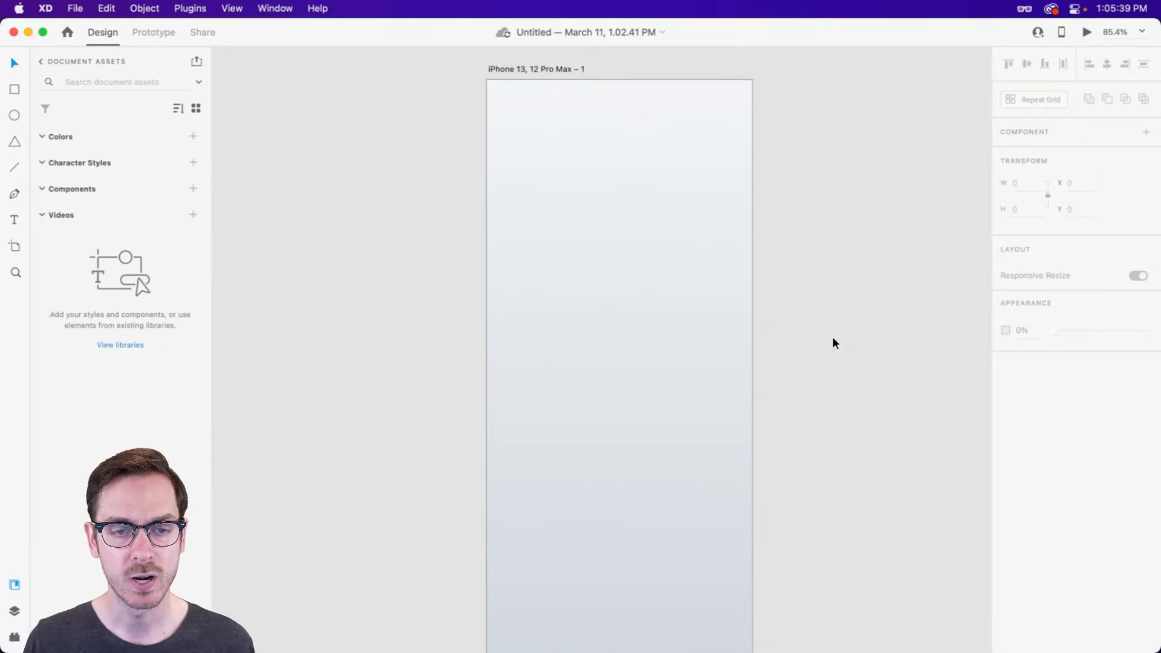
scroll(582, 182, "down", 3)
scroll(585, 212, "up", 3)
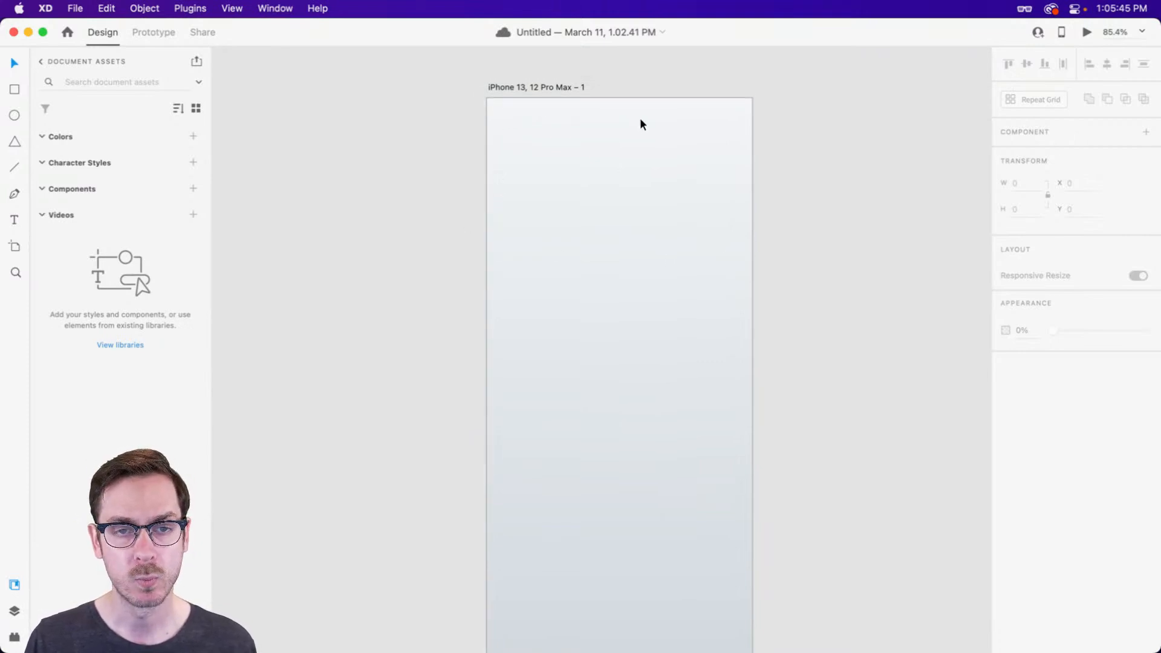
Add the heading text "Tasks" near the top of the artboard and set its font size to 28.
scroll(661, 118, "up", 5)
left_click_drag(584, 164, 605, 163)
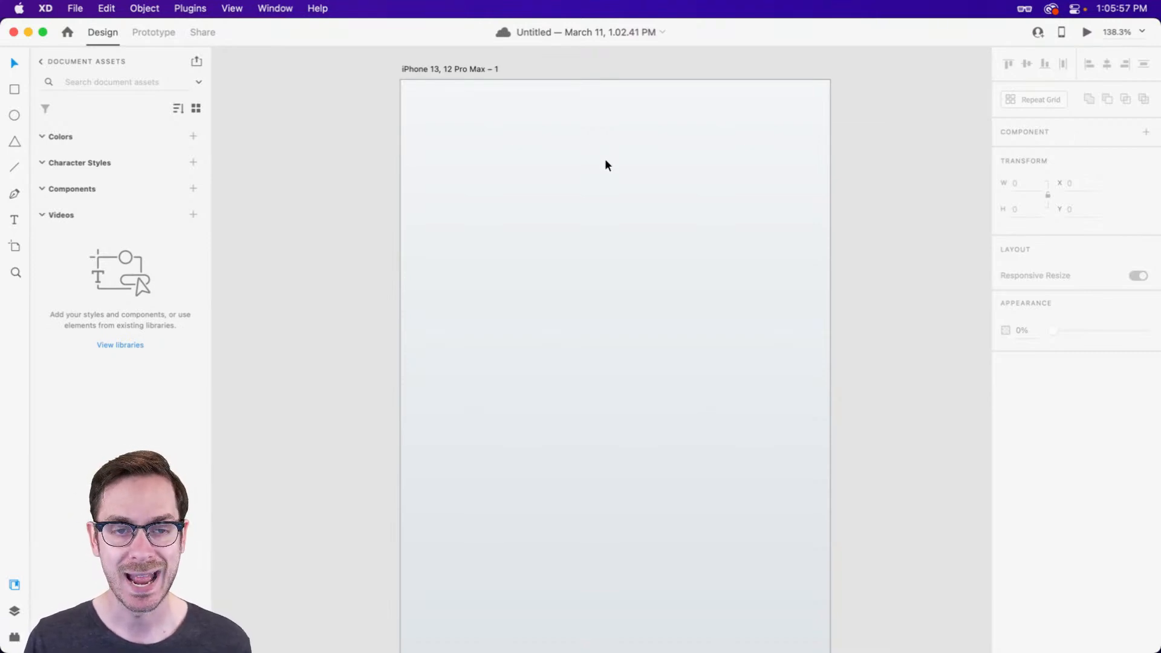
left_click(603, 162)
key("t")
left_click(592, 207)
type("Tasks")
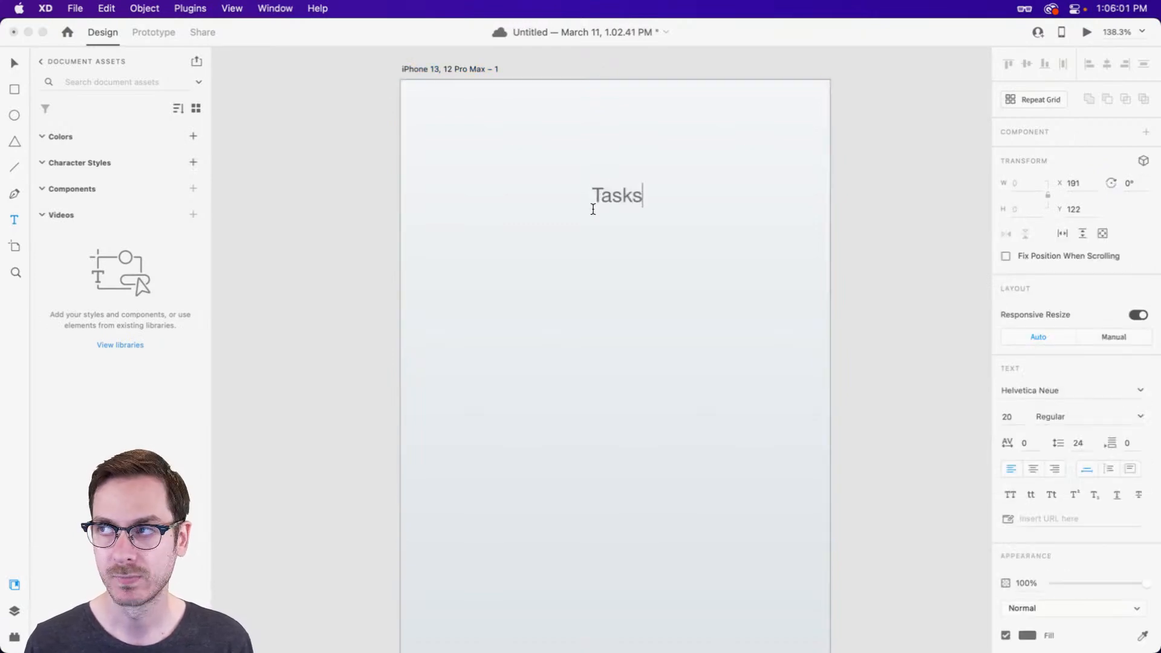
key("Escape")
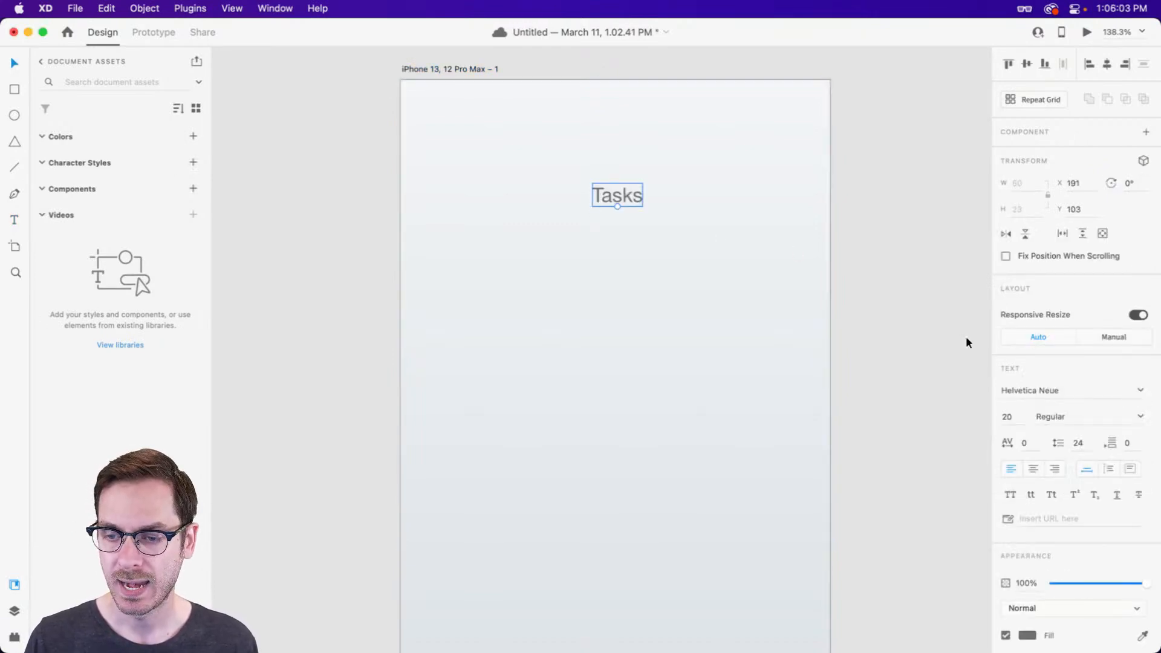
left_click(1026, 417)
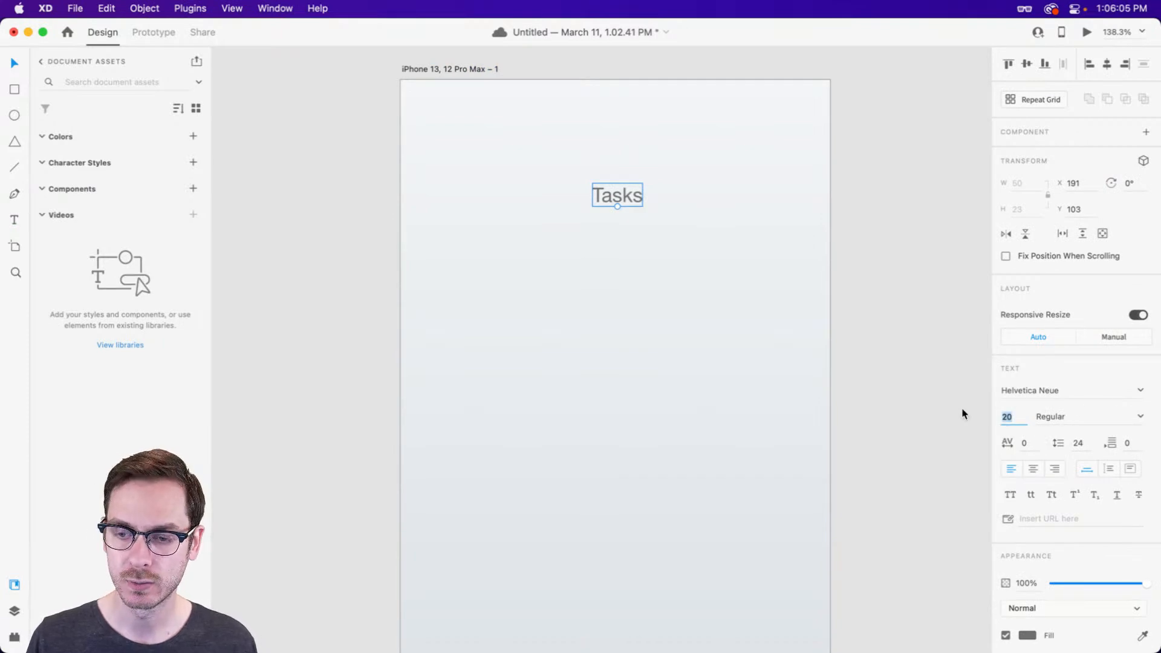
type("28")
key("Return")
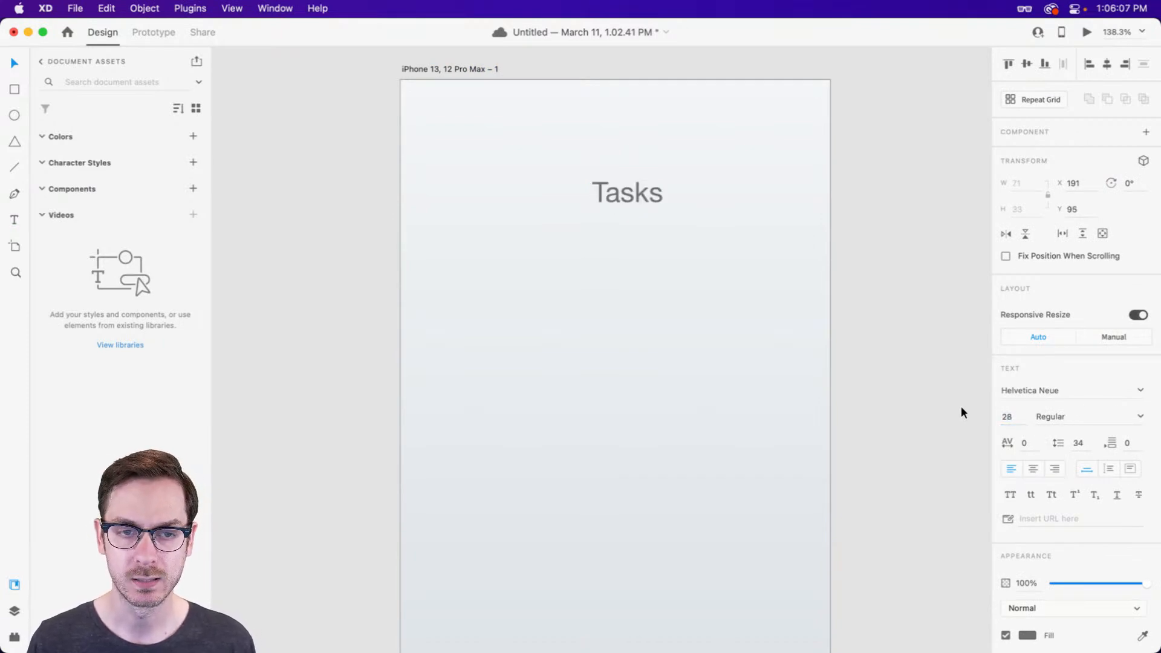
Center-align the "Tasks" heading and centre it horizontally on the artboard at about X 179, Y 81.
left_click(660, 204)
left_click_drag(660, 204, 612, 172)
left_click(1035, 469)
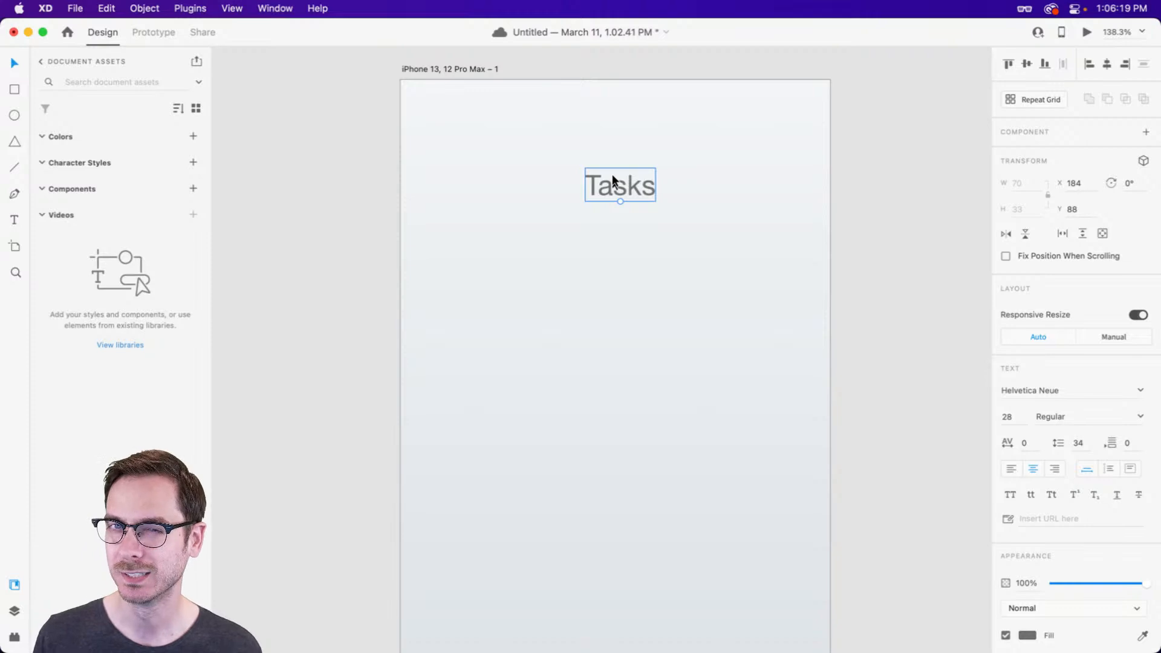
left_click_drag(617, 176, 616, 174)
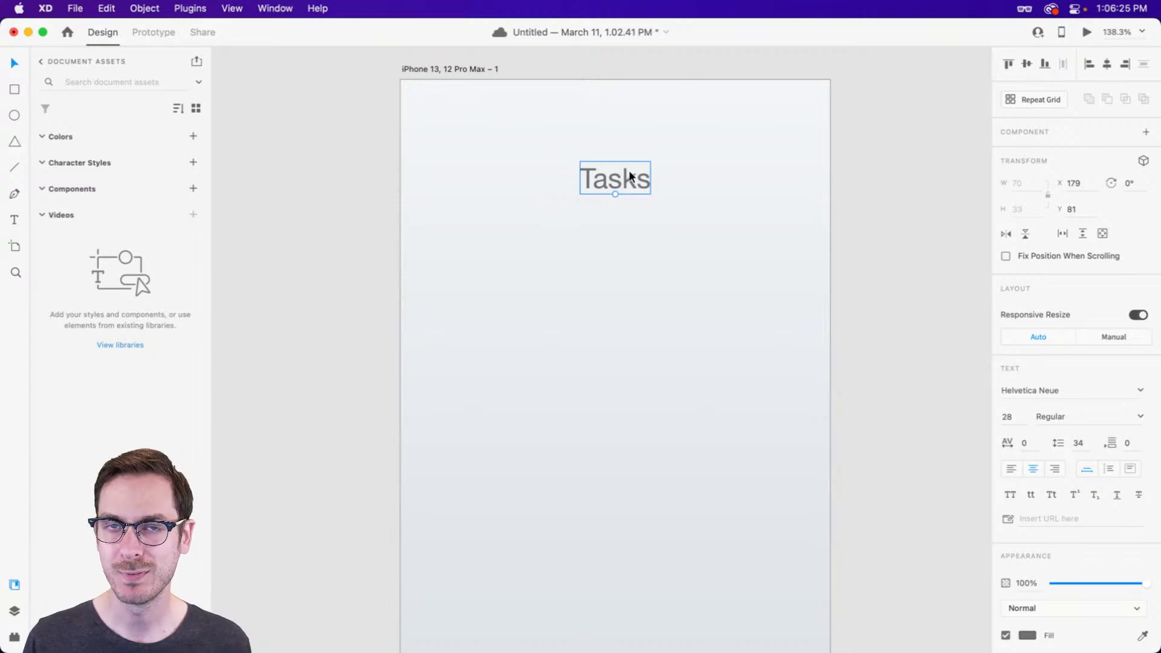
Change the font of the "Tasks" heading to Astoria.
left_click(1073, 391)
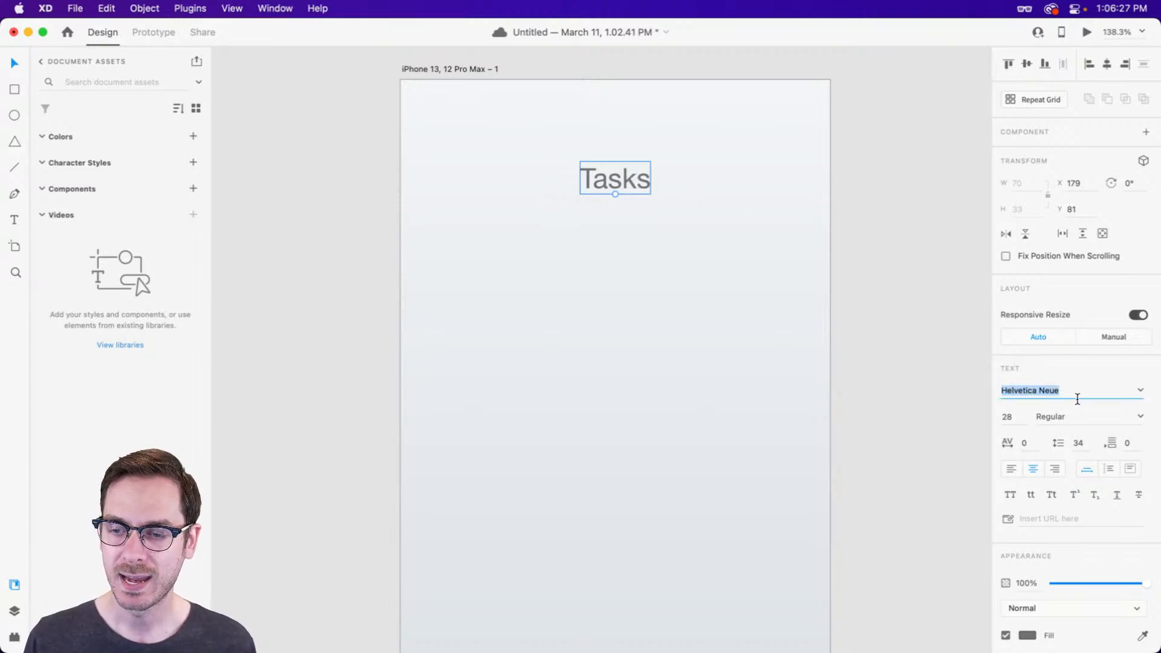
type("Astoria")
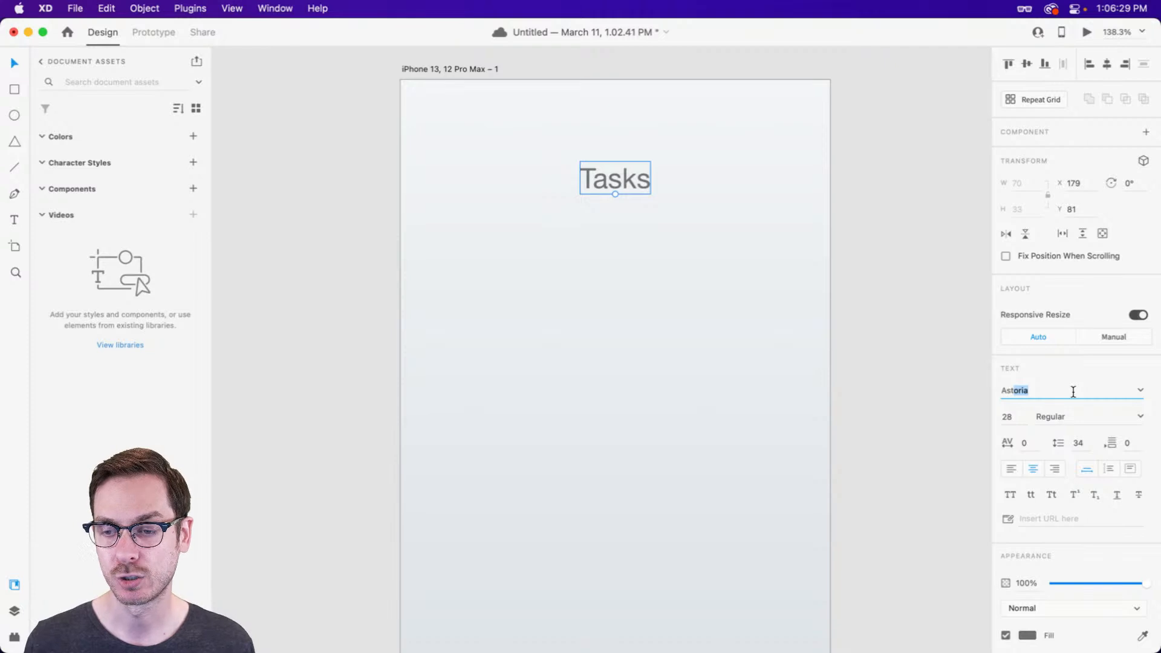
key("Return")
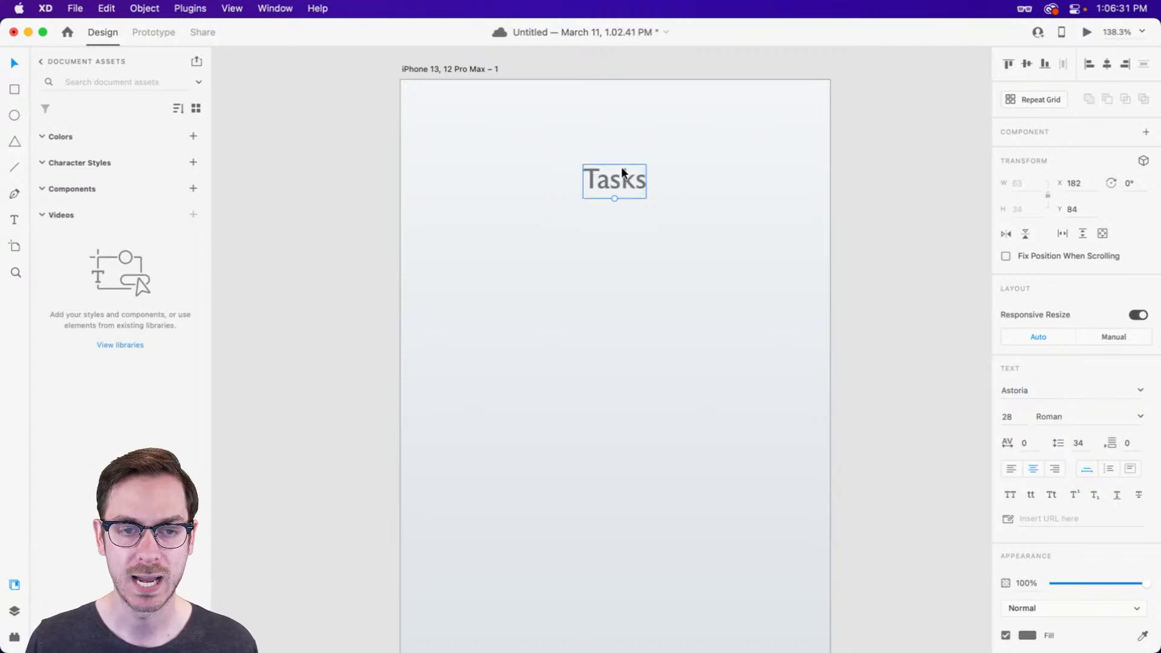
scroll(619, 169, "up", 2)
scroll(619, 176, "up", 3)
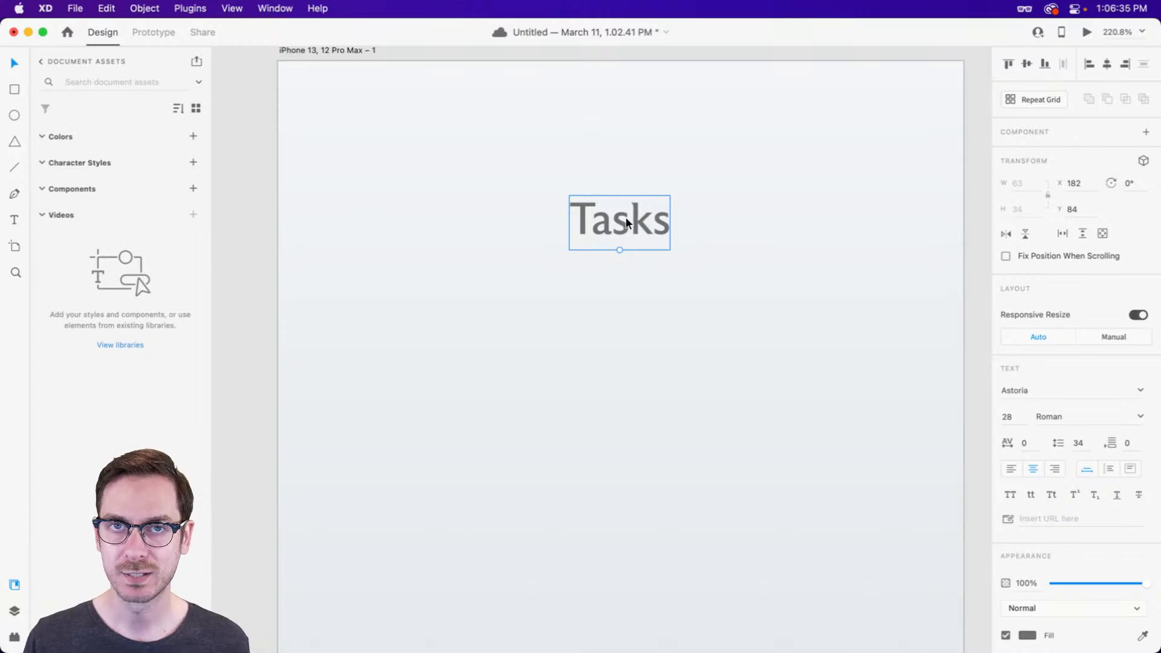
Try Bely and Bely Display as the heading font, comparing the styles by undoing and redoing the changes.
left_click(1028, 387)
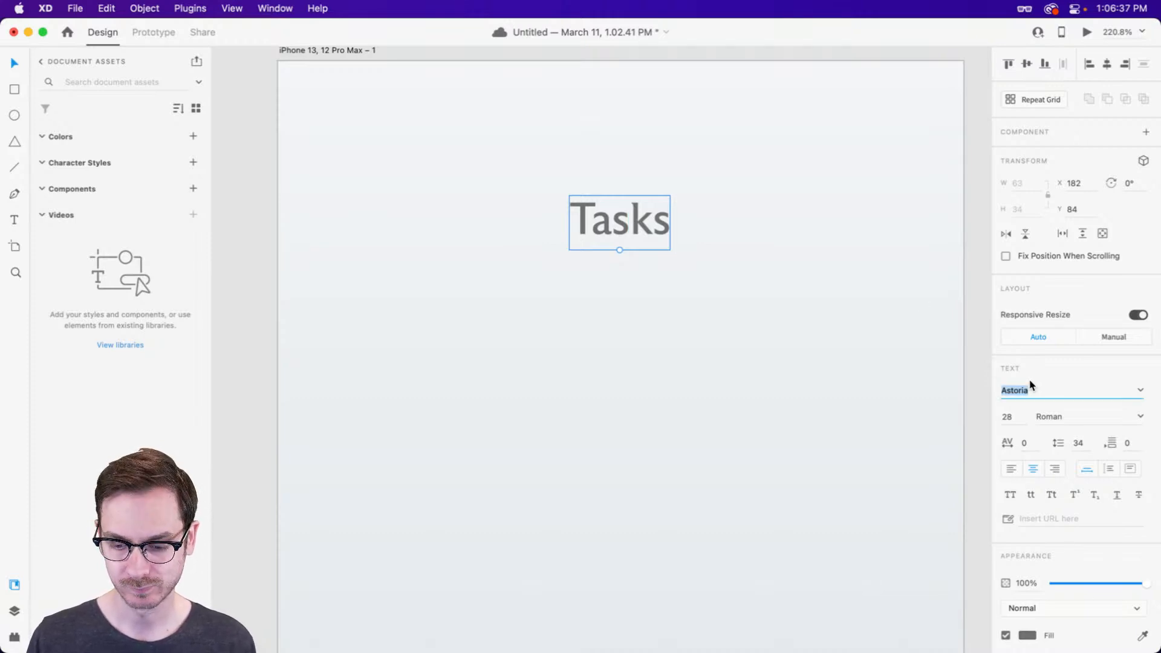
type("Bely")
key("Return")
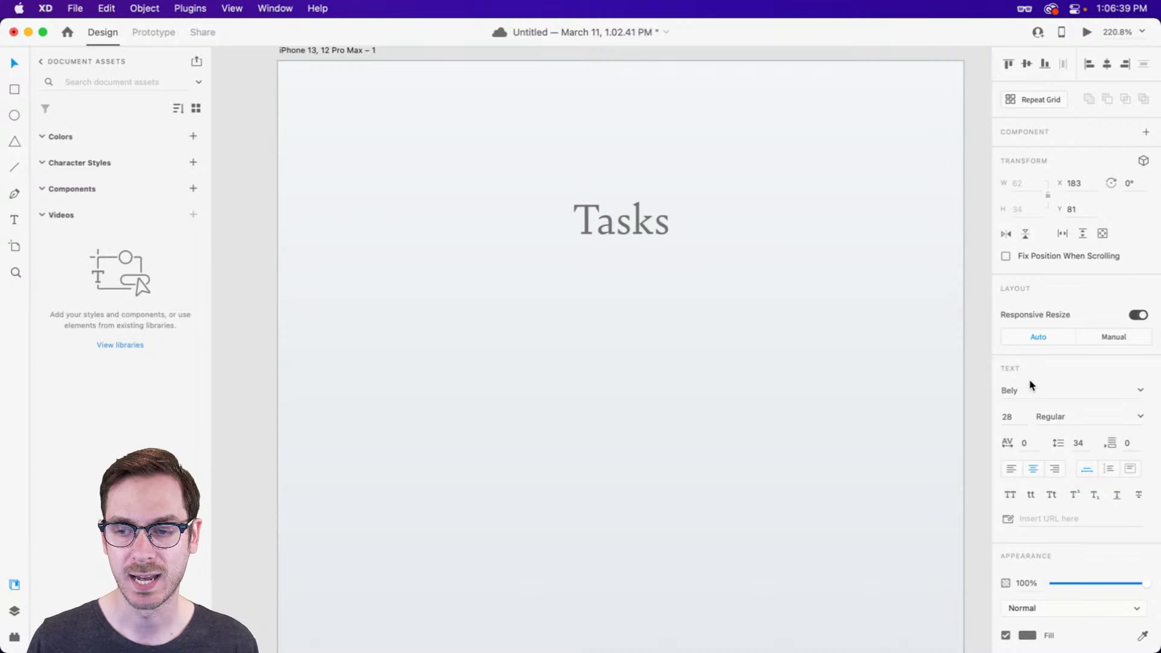
left_click(1139, 390)
left_click(1025, 416)
left_click_drag(651, 220, 648, 218)
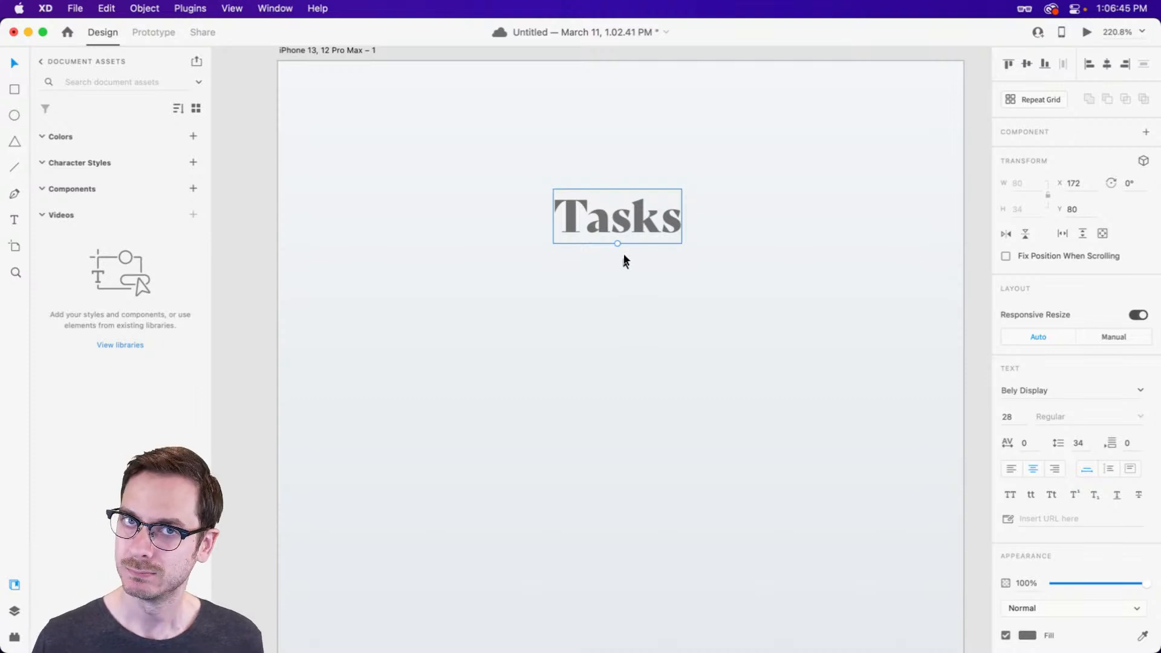
key("super+z")
key("super+z")
key("super+shift+z")
key("super+shift+z")
Set the "Tasks" heading to Astoria in the Bold style and re-centre it horizontally on the artboard.
left_click(1043, 396)
type("Astoria")
key("Return")
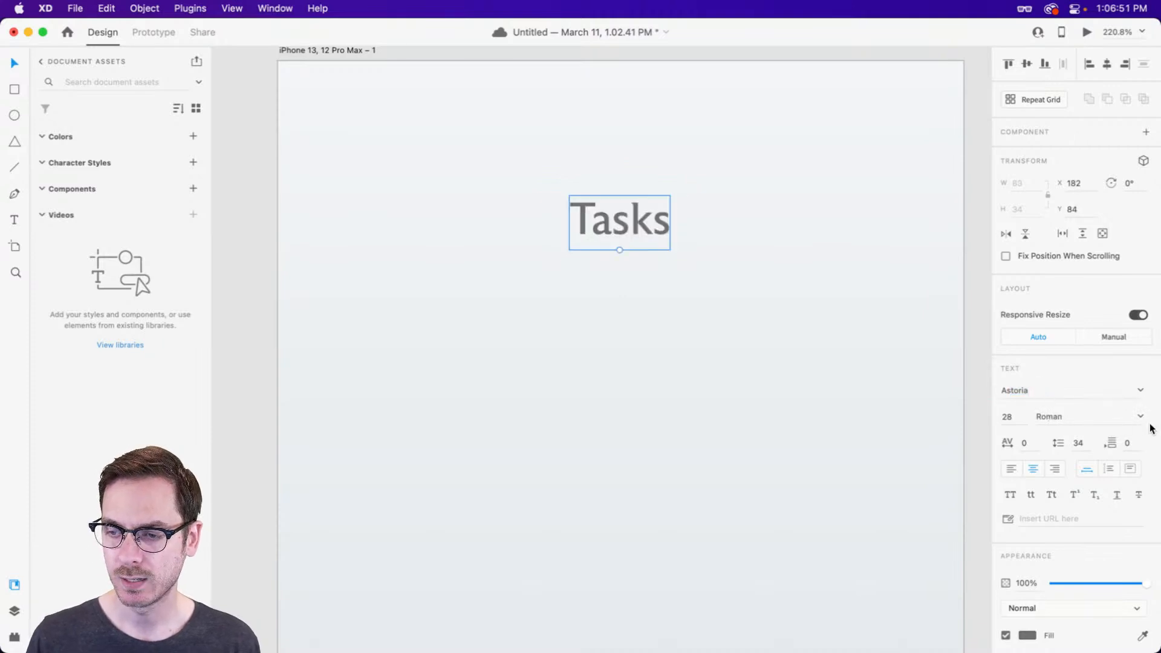
left_click(1139, 416)
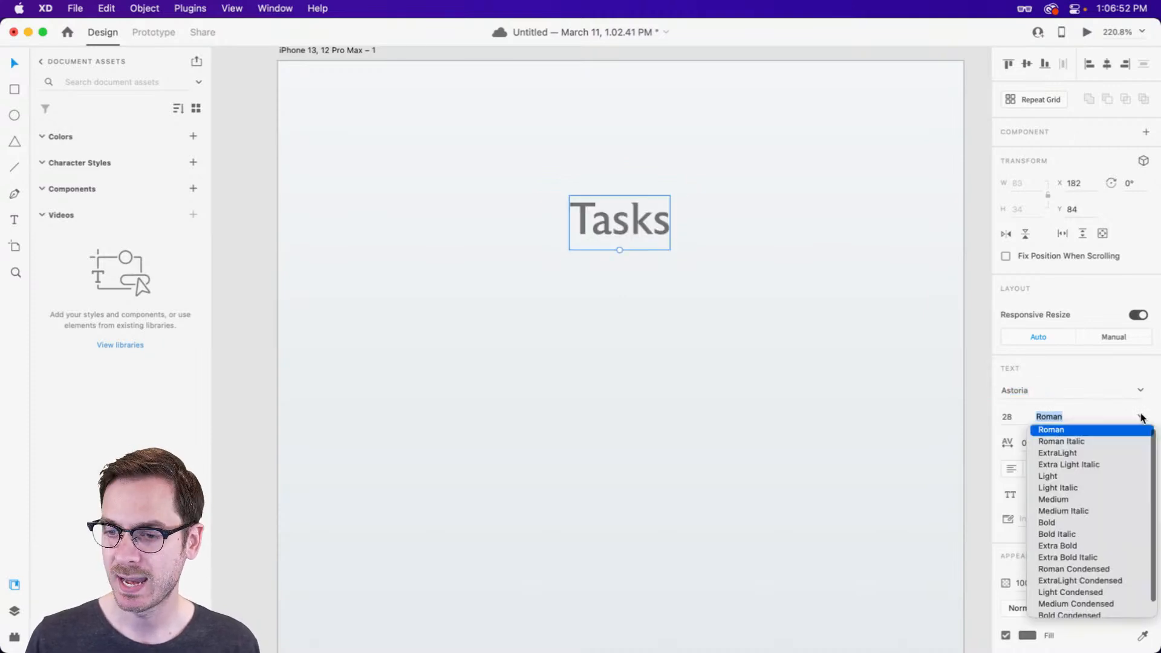
left_click(1051, 524)
left_click_drag(612, 223, 614, 217)
Change the fill of the "Tasks" heading to the dark blue-grey #41454B.
scroll(1057, 540, "down", 3)
left_click(1026, 461)
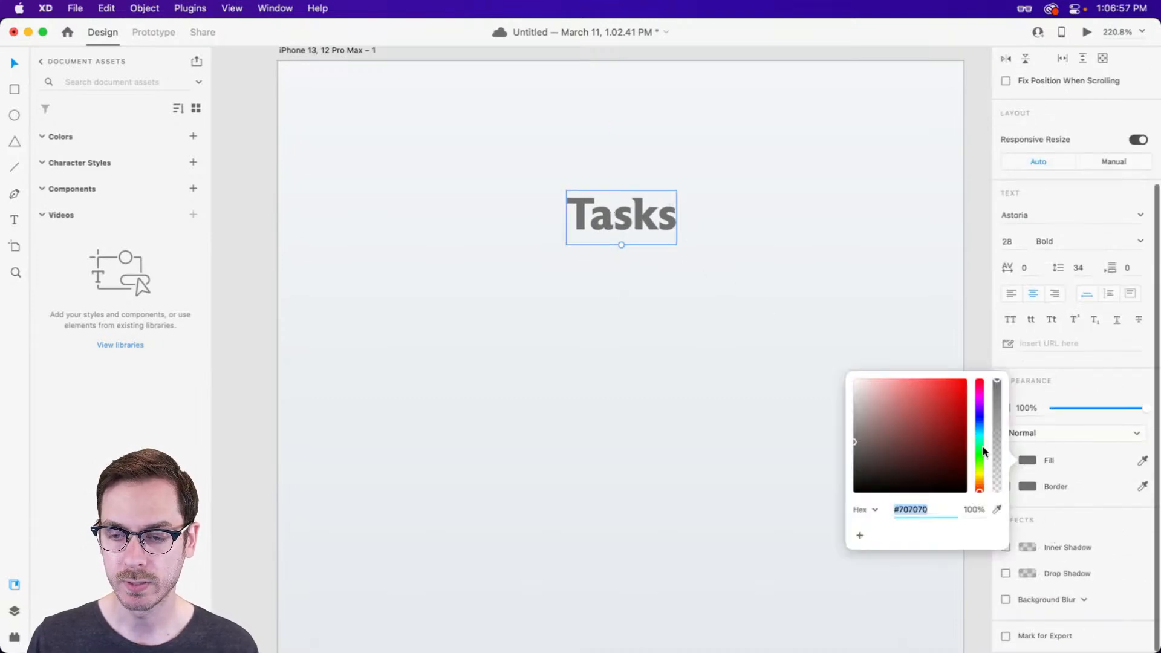
left_click_drag(979, 447, 978, 422)
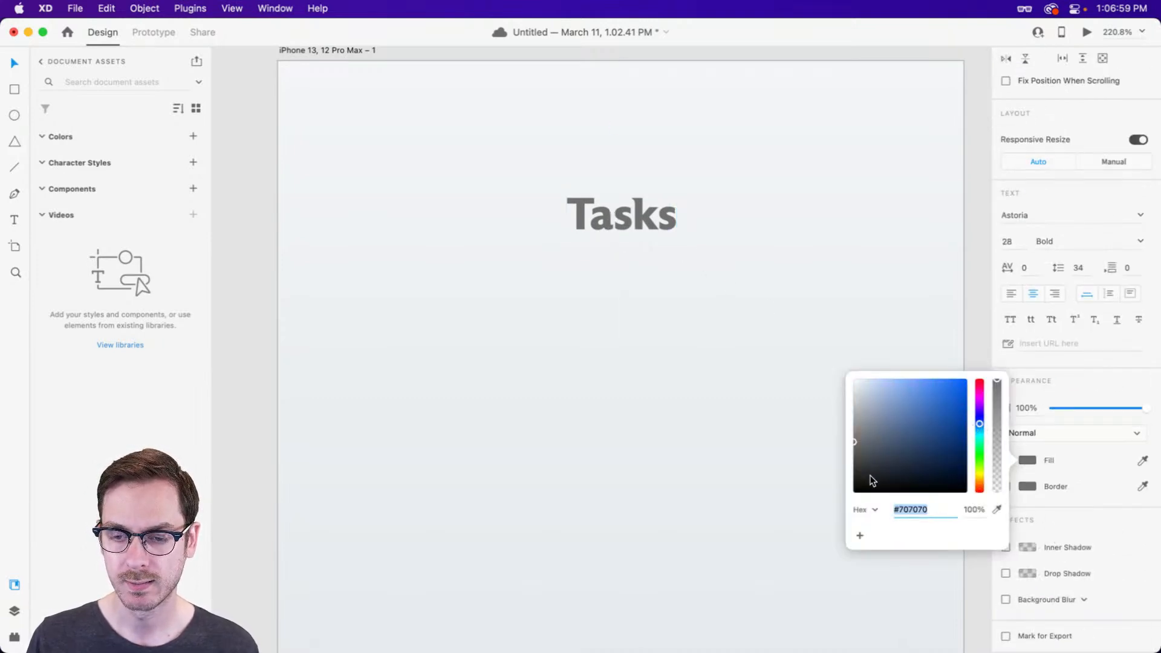
left_click_drag(874, 462, 871, 466)
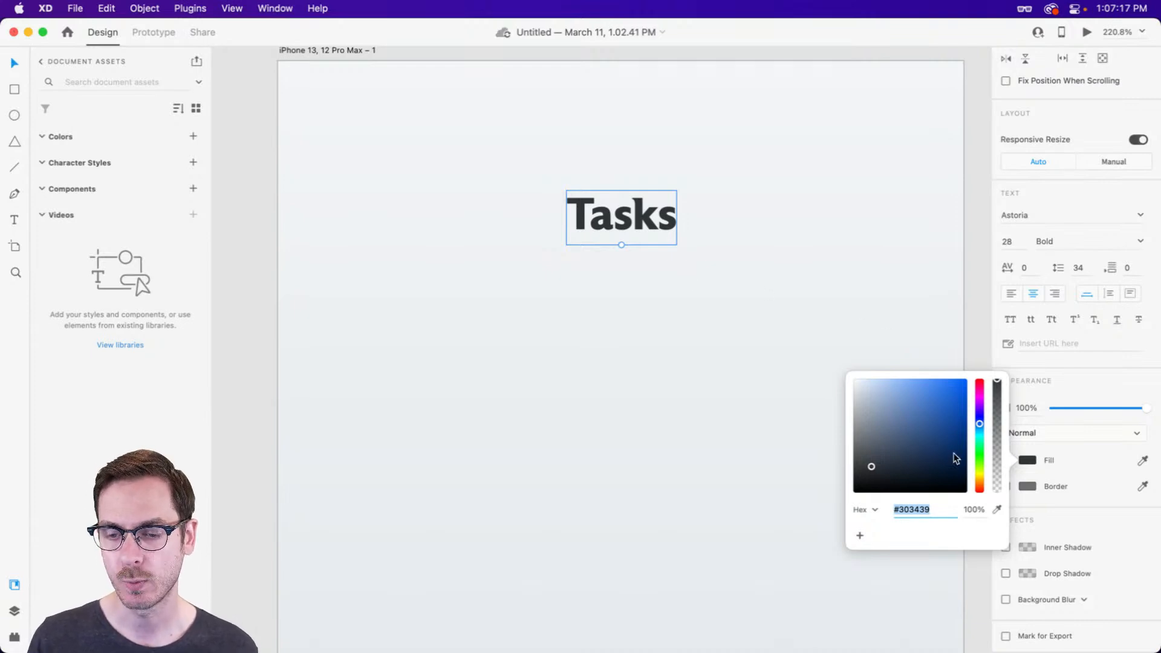
left_click_drag(872, 466, 869, 462)
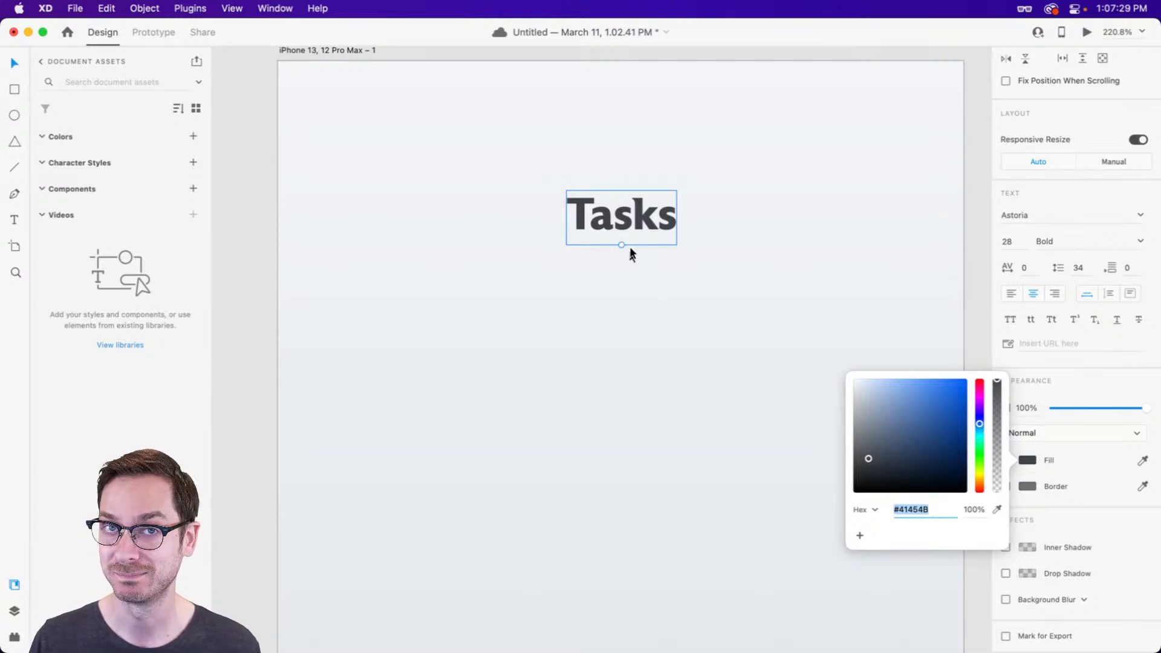
Move the "Tasks" heading closer to the artboard's top edge, keeping it horizontally centred.
left_click(632, 225)
left_click_drag(632, 225, 639, 164)
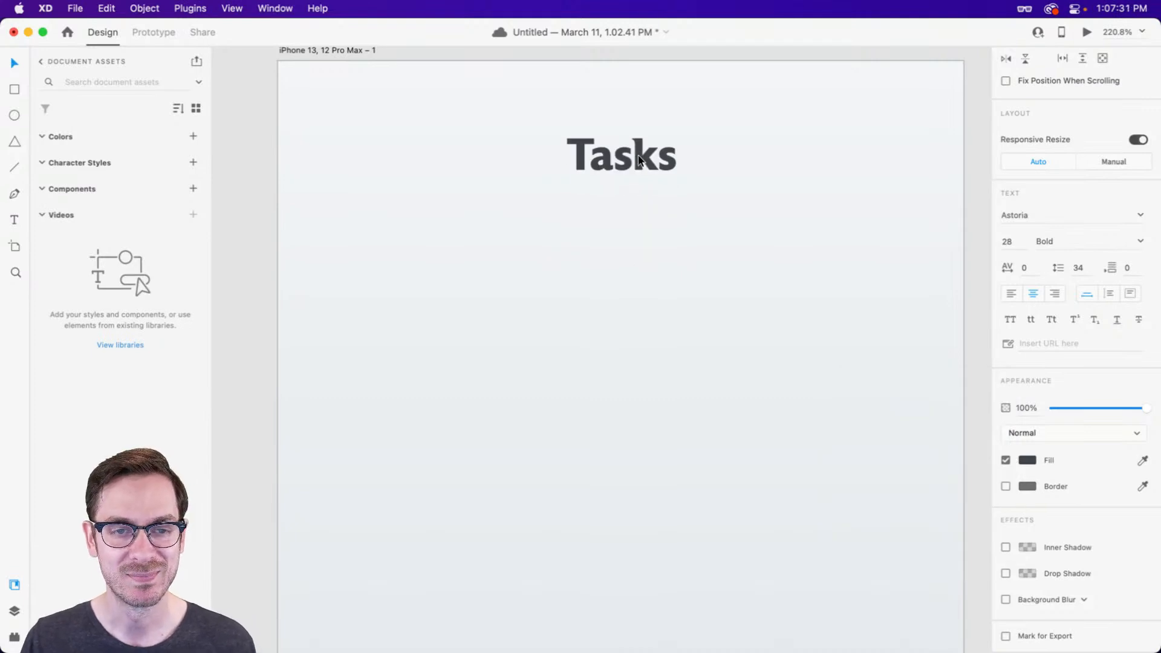
left_click(638, 162)
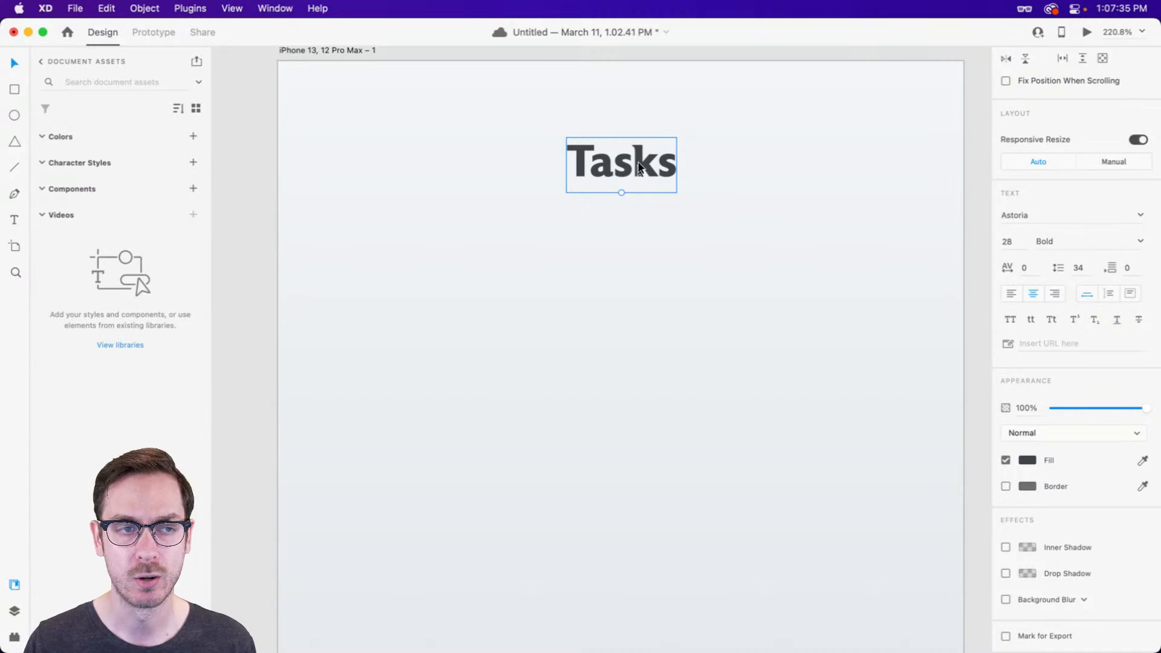
Move the "Tasks" heading down to 58 px below the artboard's top edge, keeping it horizontally centred.
scroll(639, 167, "up", 2)
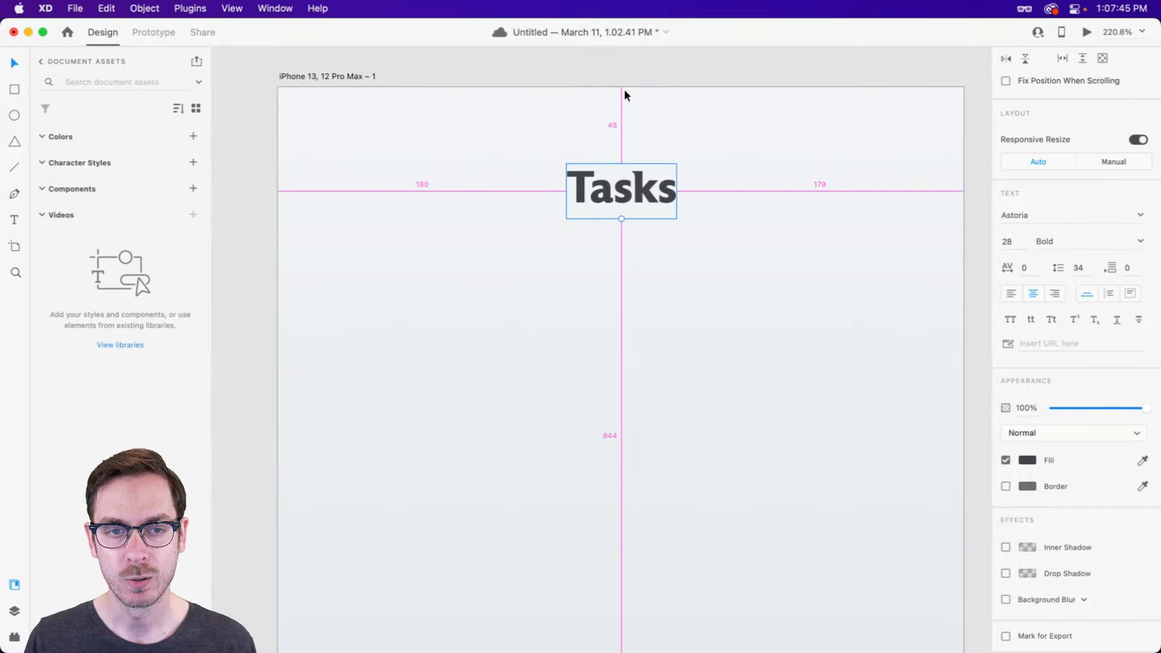
key("Down")
key("Down")
key("Down")
key("Down")
key("Down")
key("Down")
key("Down")
key("Down")
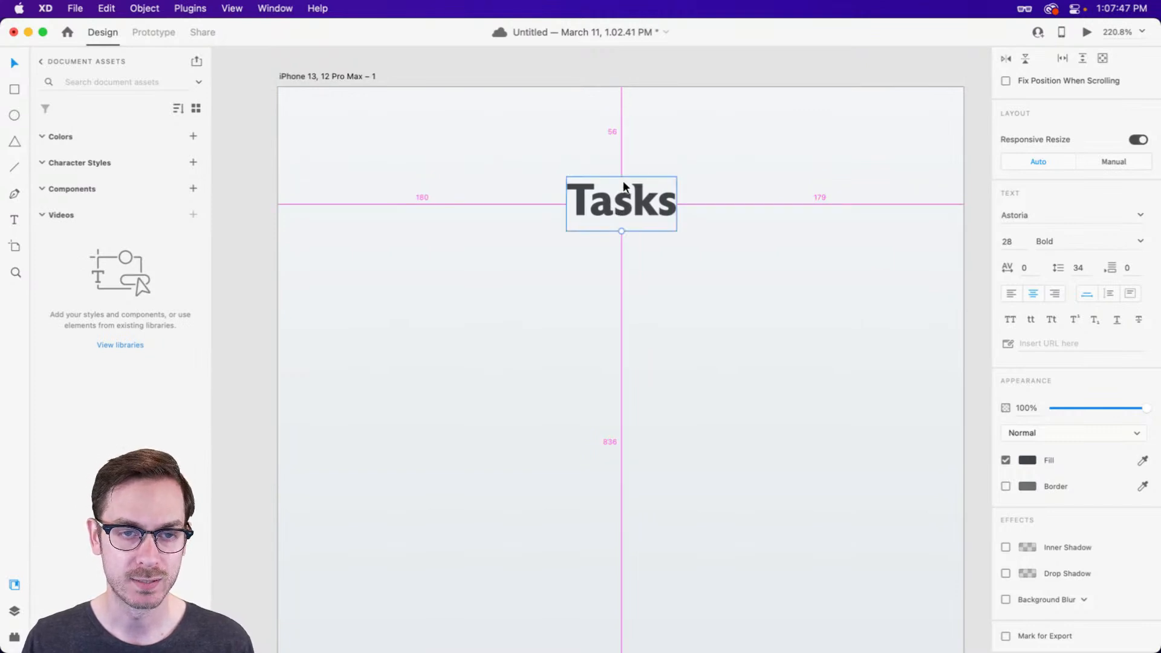
left_click_drag(617, 198, 617, 202)
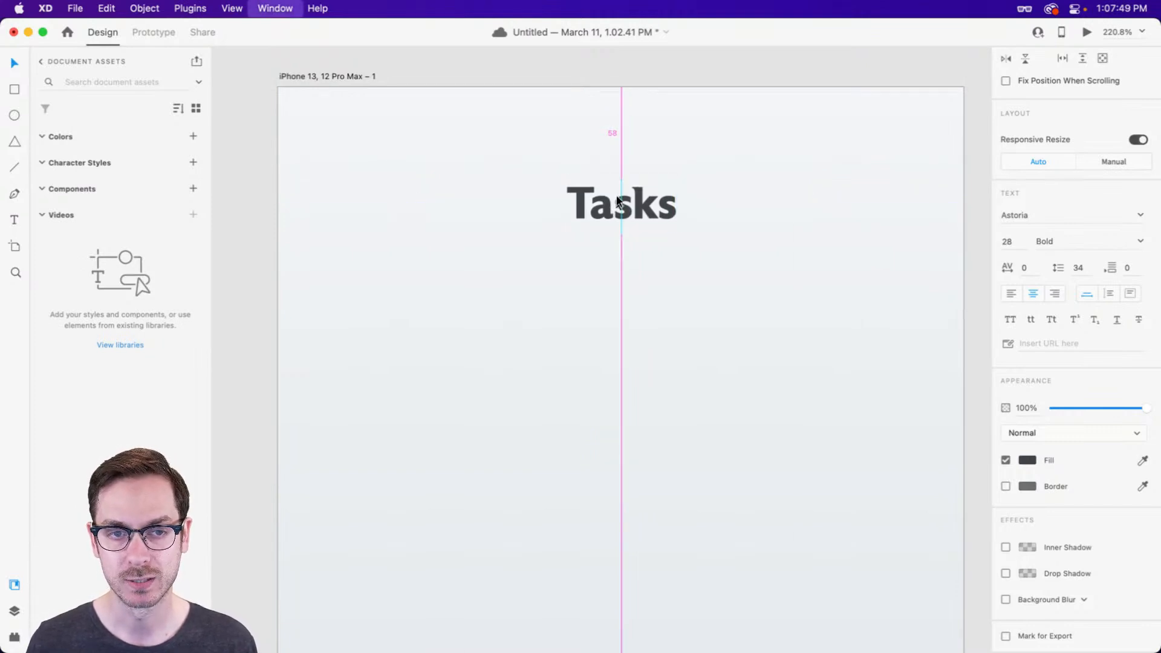
Preview the artboard with the repositioned heading, and close the preview window.
key("super+Return")
key("super+backslash")
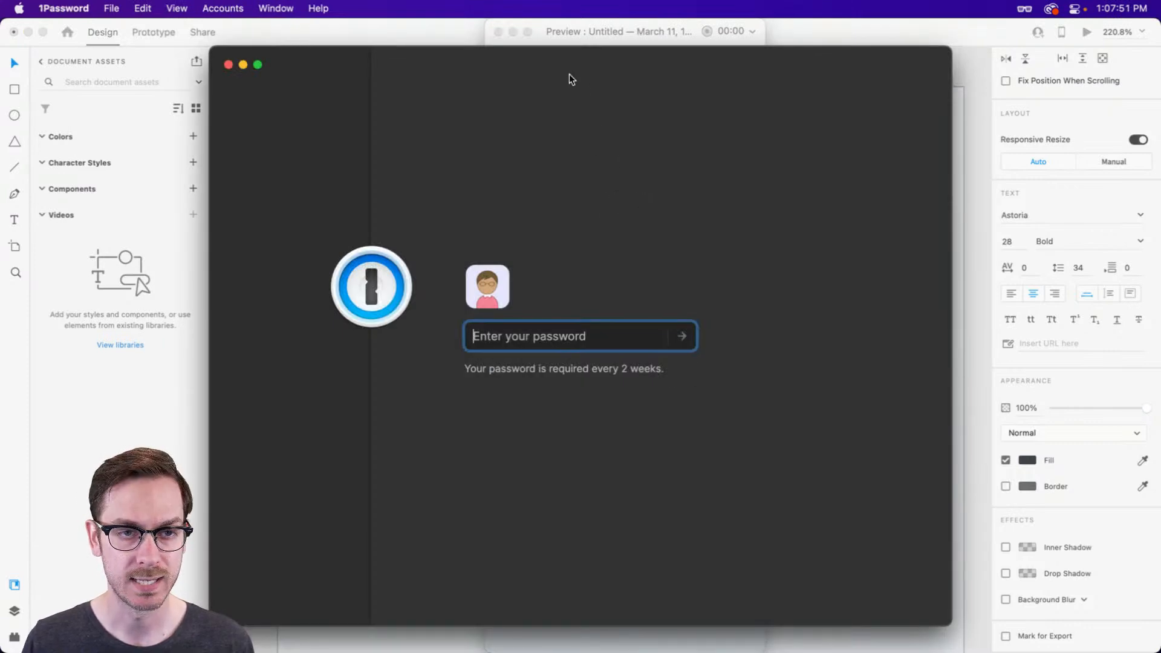
left_click(229, 65)
key("super+w")
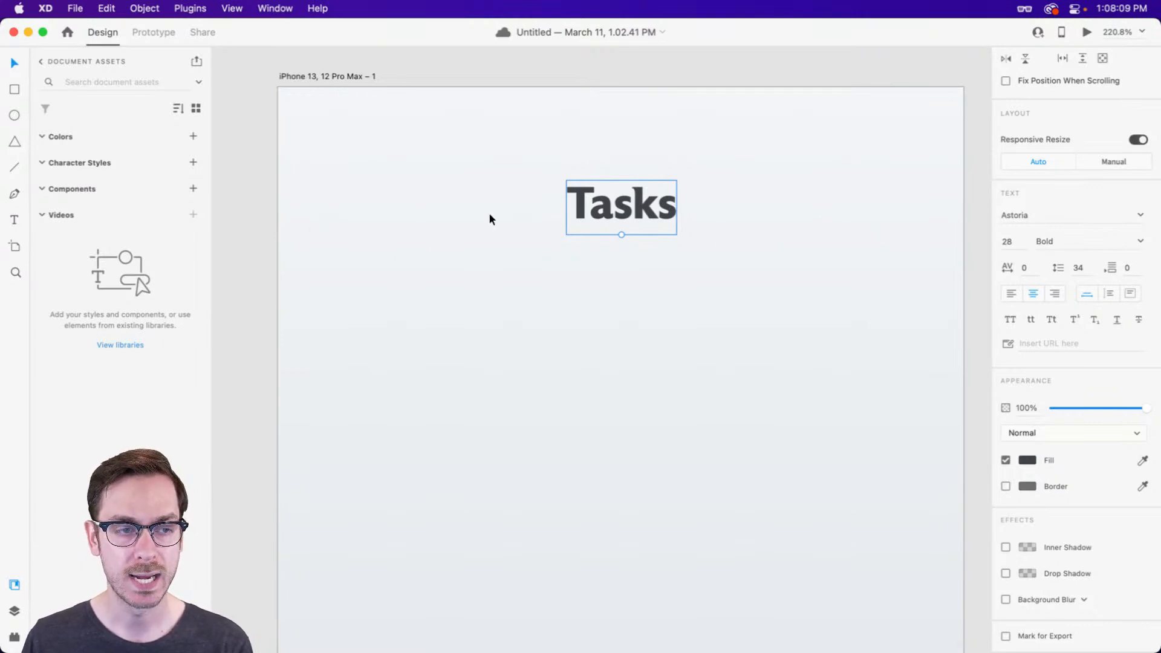
Place vertical guides about 24 px inside the artboard's left and right edges.
left_click_drag(273, 222, 924, 226)
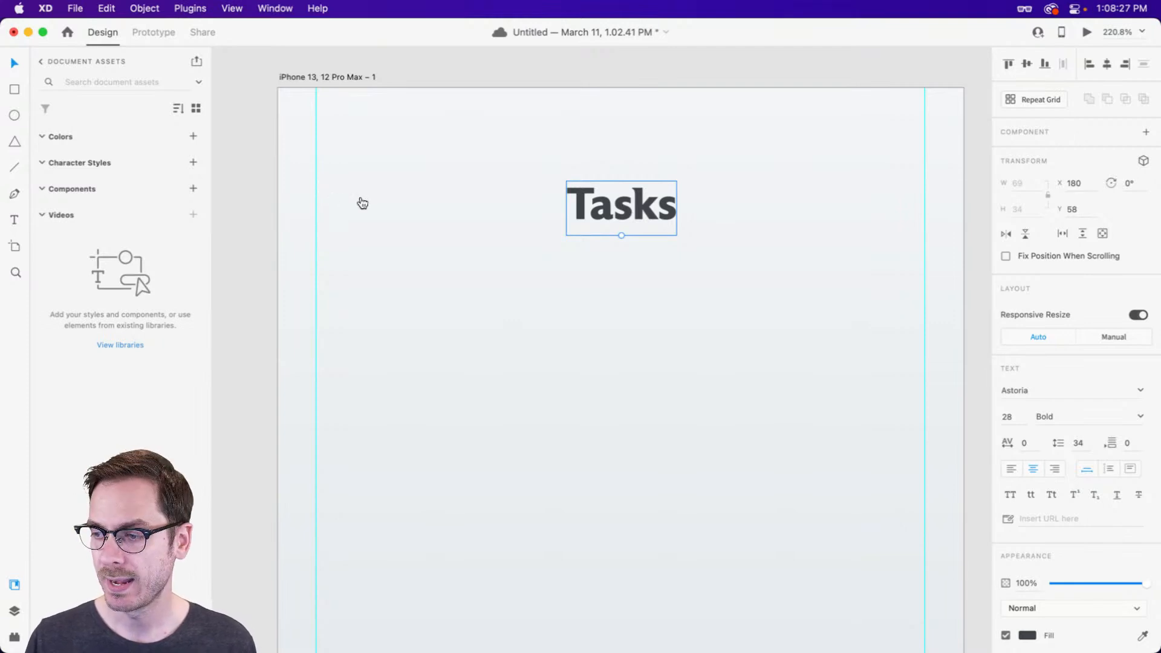
Switch to Nucleo, search the Coco icon set for "menu" and pick up the Line-style menu icon with three bars.
key("super+Tab")
left_click_drag(655, 90, 718, 78)
double_click(280, 102)
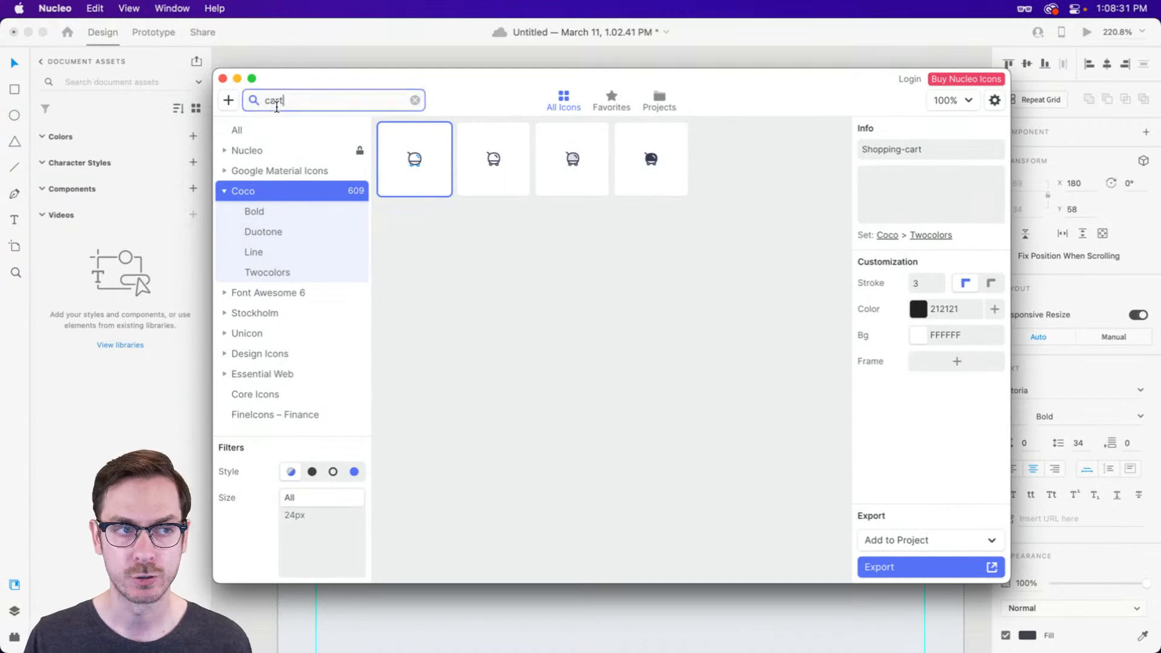
type("menu")
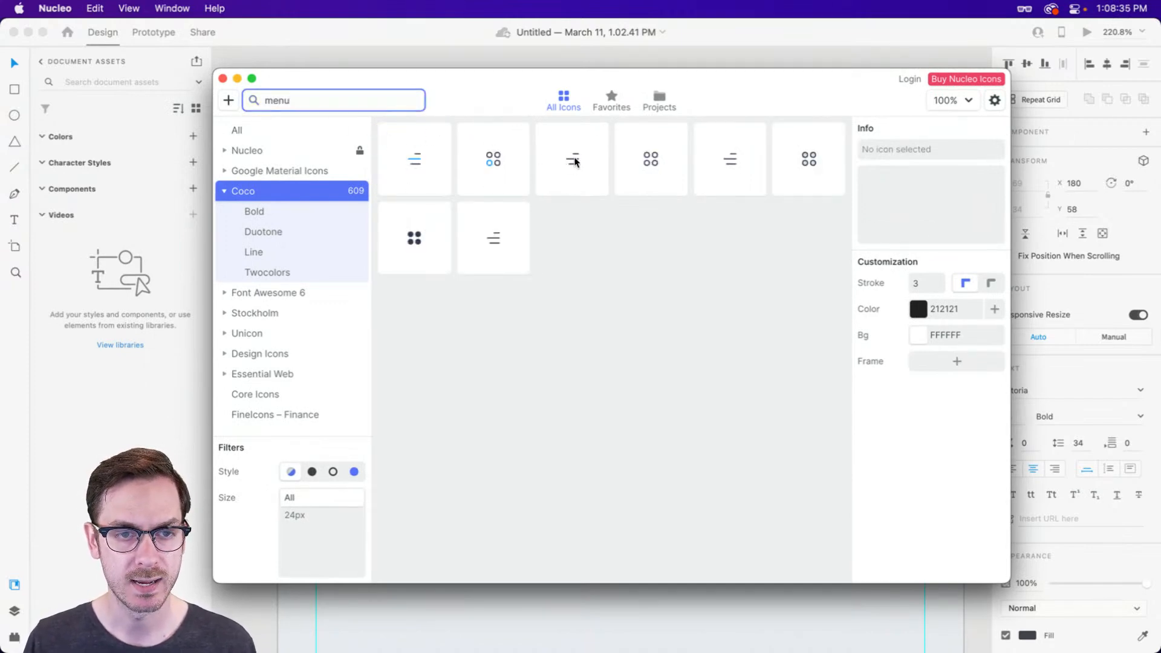
left_click(568, 162)
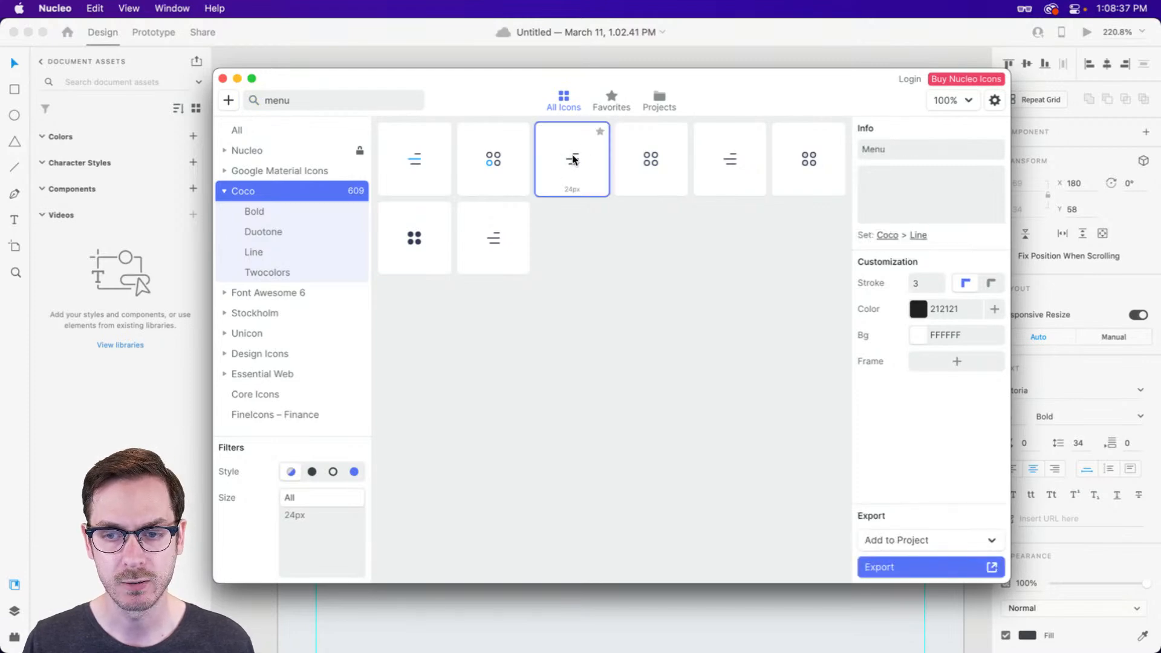
Switch back to Adobe XD, paste the menu icon to the left of the heading and flip it horizontally.
key("super+Tab")
key("super+v")
left_click_drag(626, 370, 390, 199)
left_click(1007, 234)
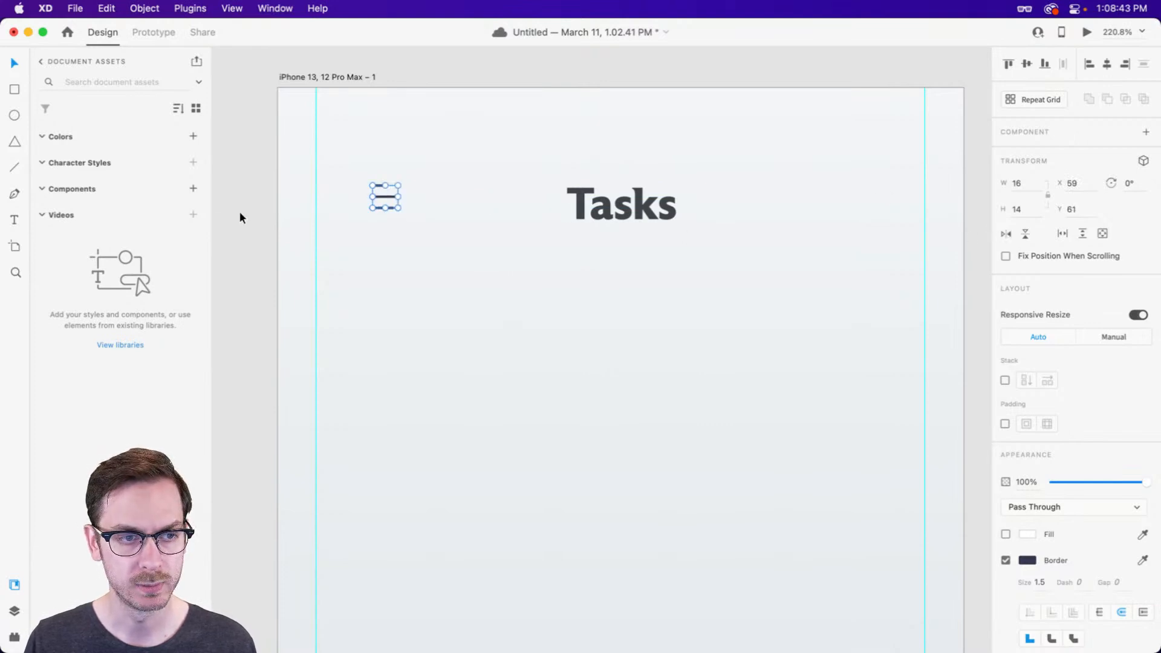
Add a horizontal guide through the heading's middle and align the menu icon with the guides at X 24, Y 67.
left_click_drag(392, 197, 332, 203)
left_click_drag(551, 88, 650, 206)
left_click(334, 200)
left_click_drag(334, 197, 335, 203)
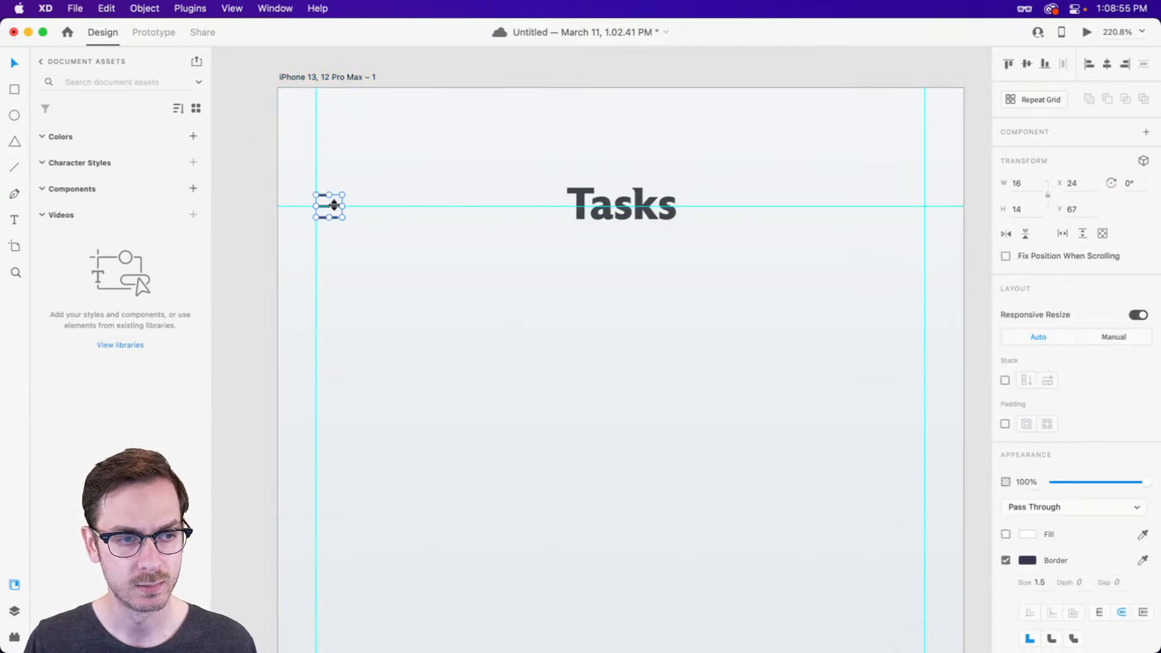
Preview the header, and scale the menu icon proportionally to a height of 18.
key("super+Return")
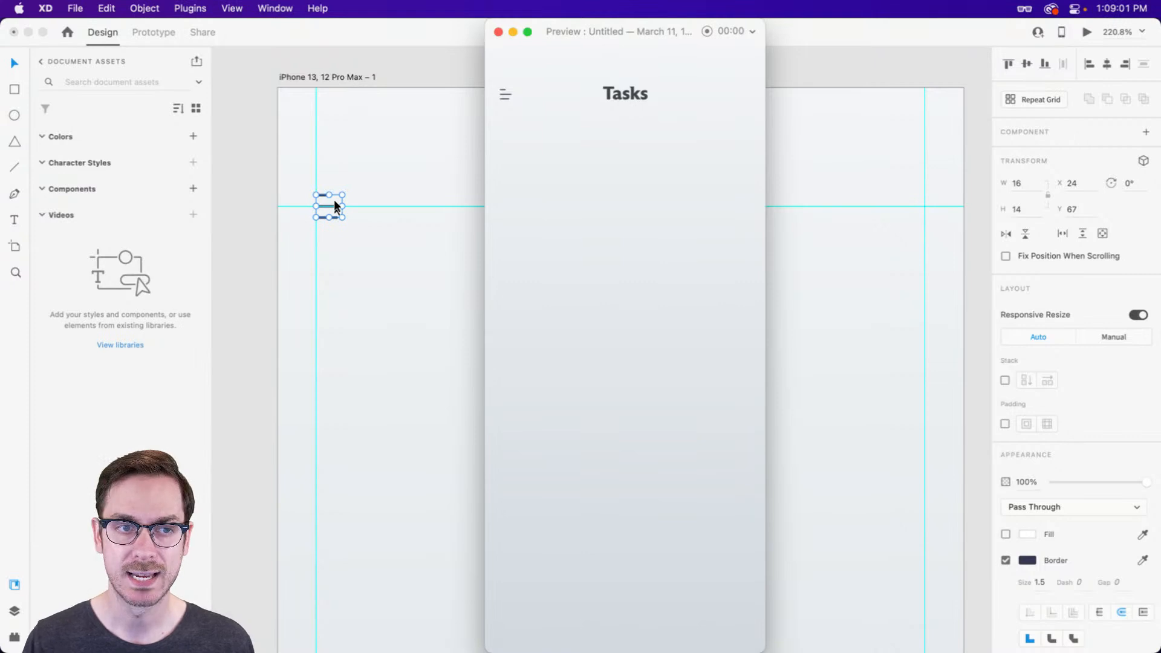
key("super+w")
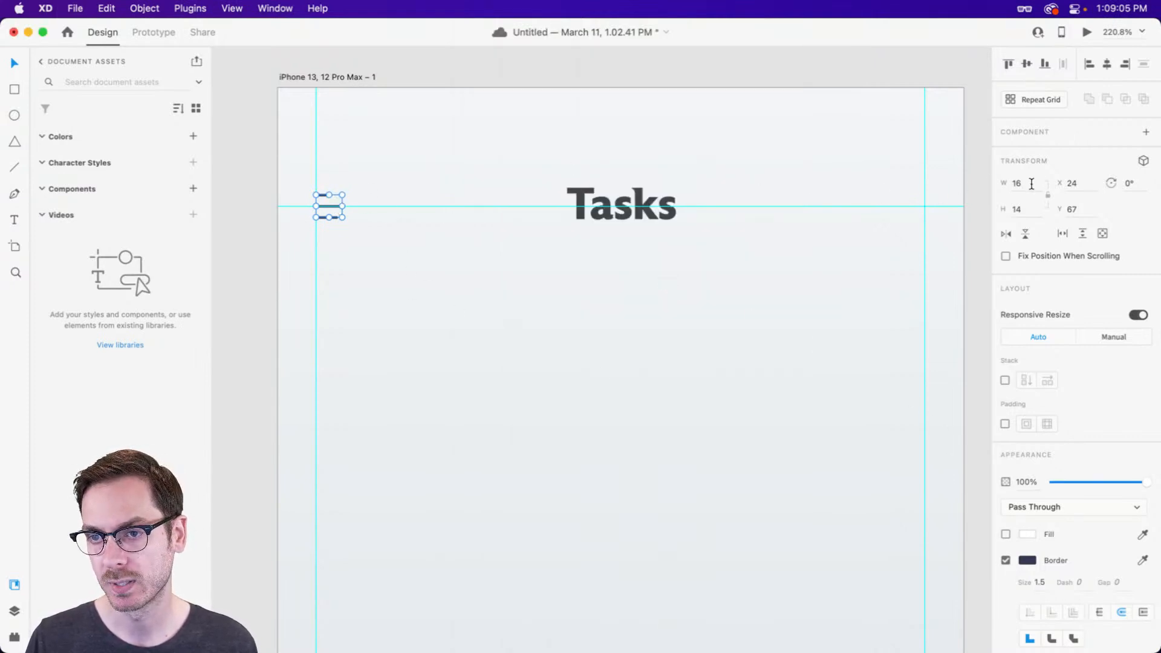
left_click(1034, 209)
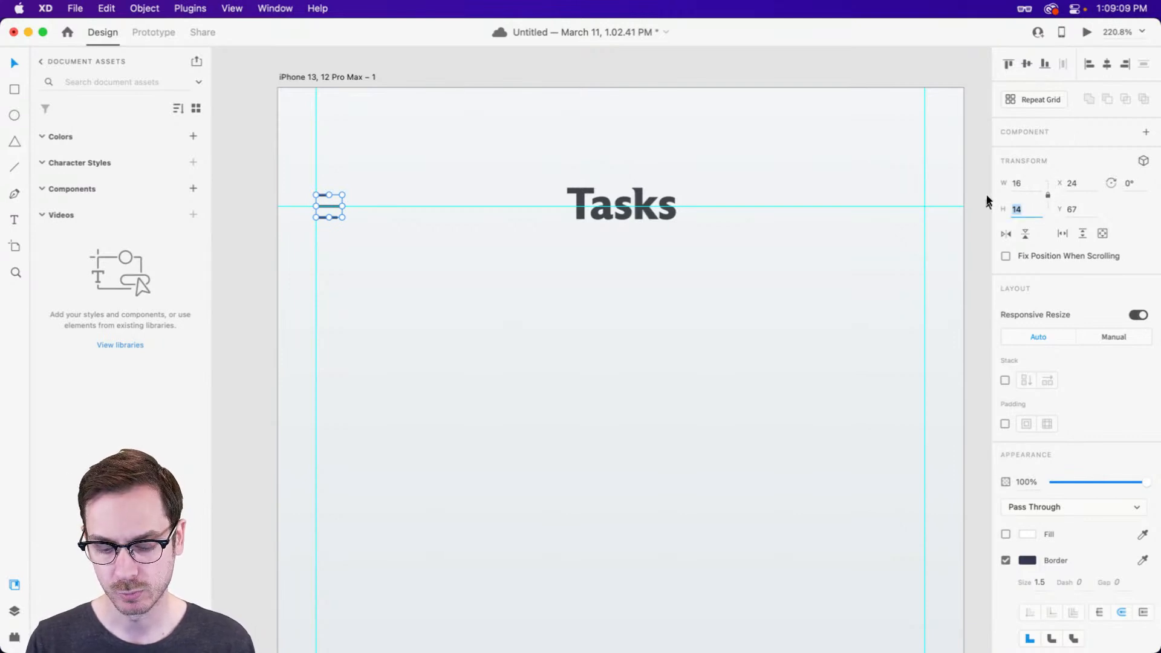
type("1")
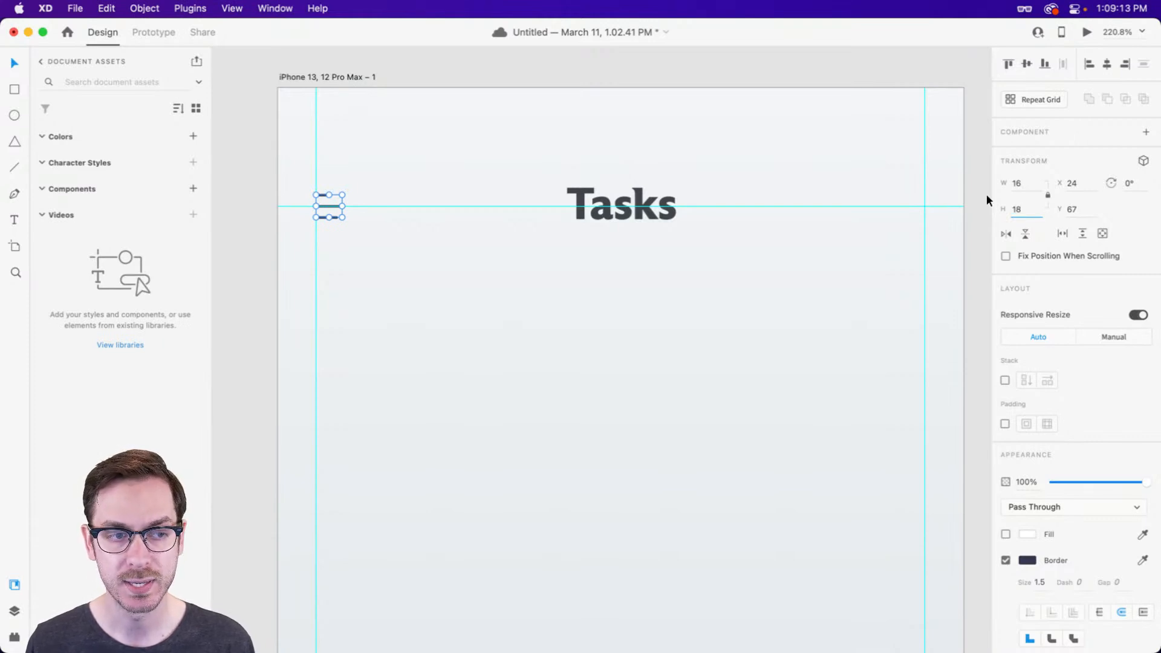
key("Return")
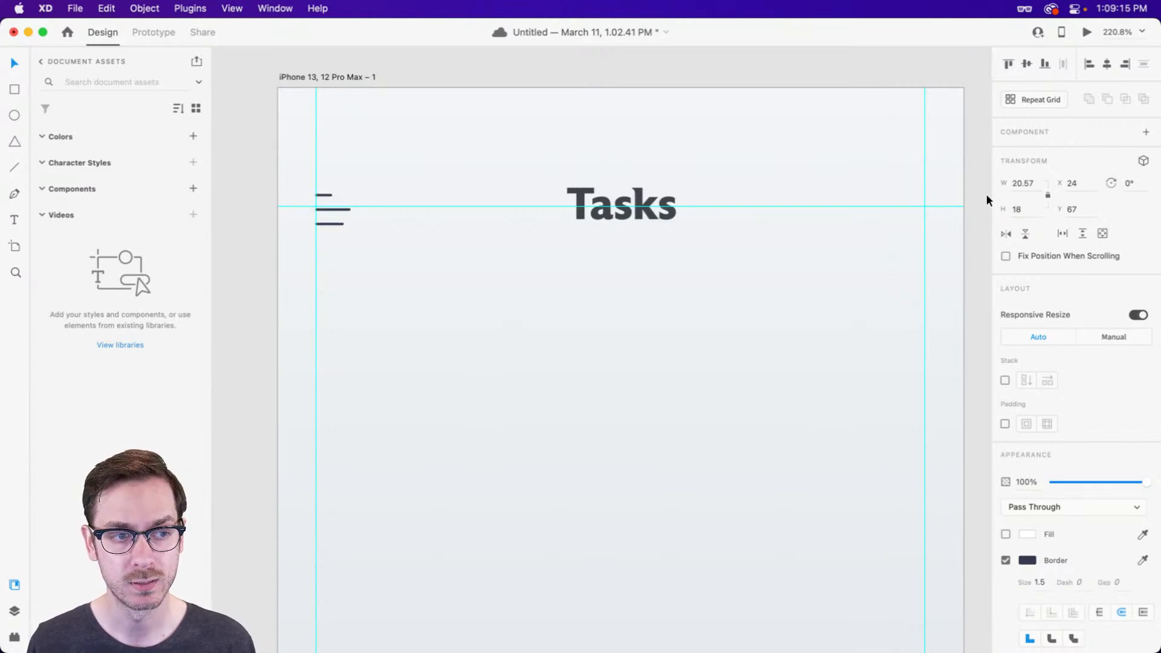
Inspect the nested layers of the Menu group and re-centre the icon on the horizontal guide at Y 65.
scroll(326, 206, "up", 5)
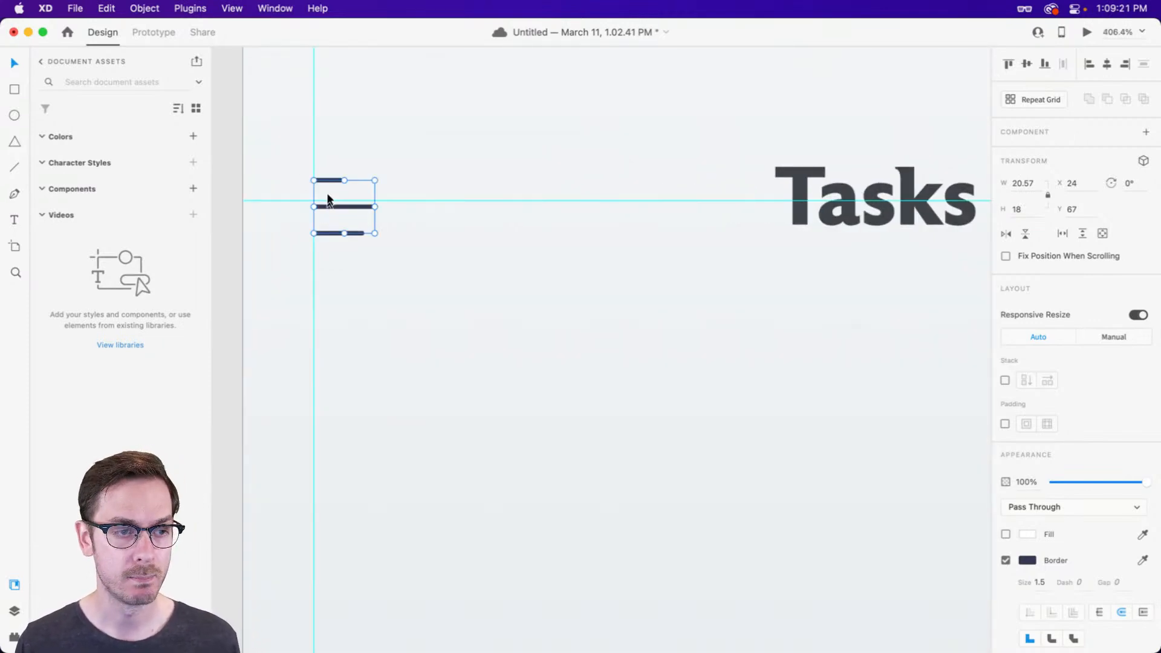
key("super+y")
left_click(48, 121)
left_click(60, 136)
left_click(98, 138)
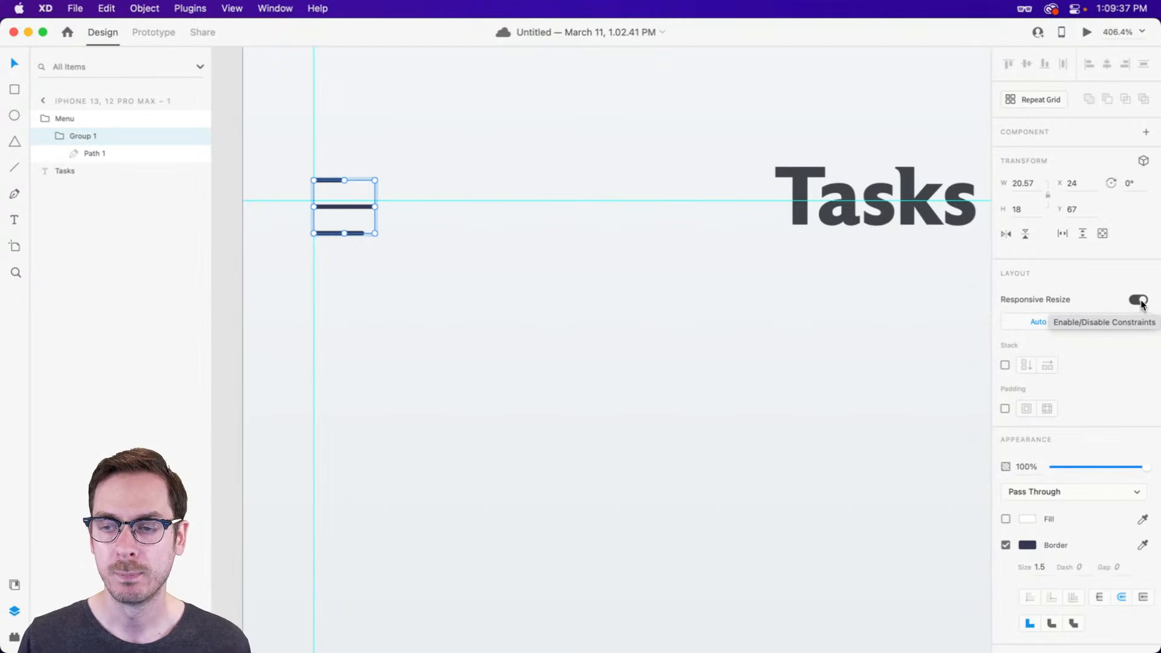
left_click_drag(331, 206, 342, 202)
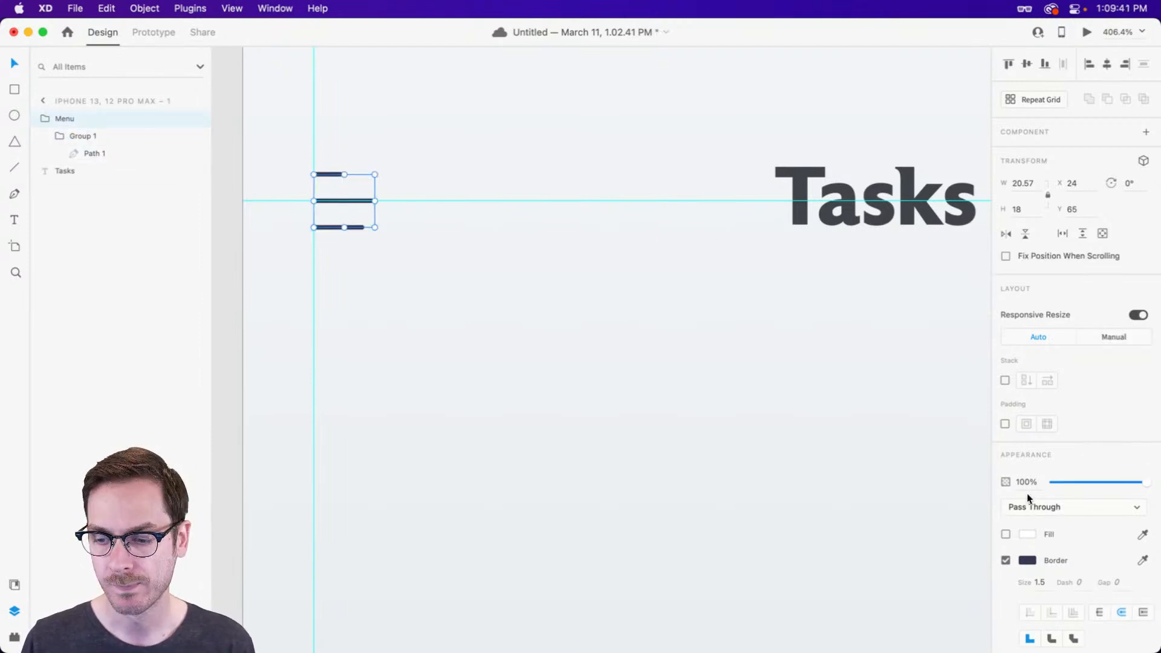
Set the menu icon's border size to 2.5, move it to X 25 and check it in the preview.
left_click(1039, 582)
key("Up")
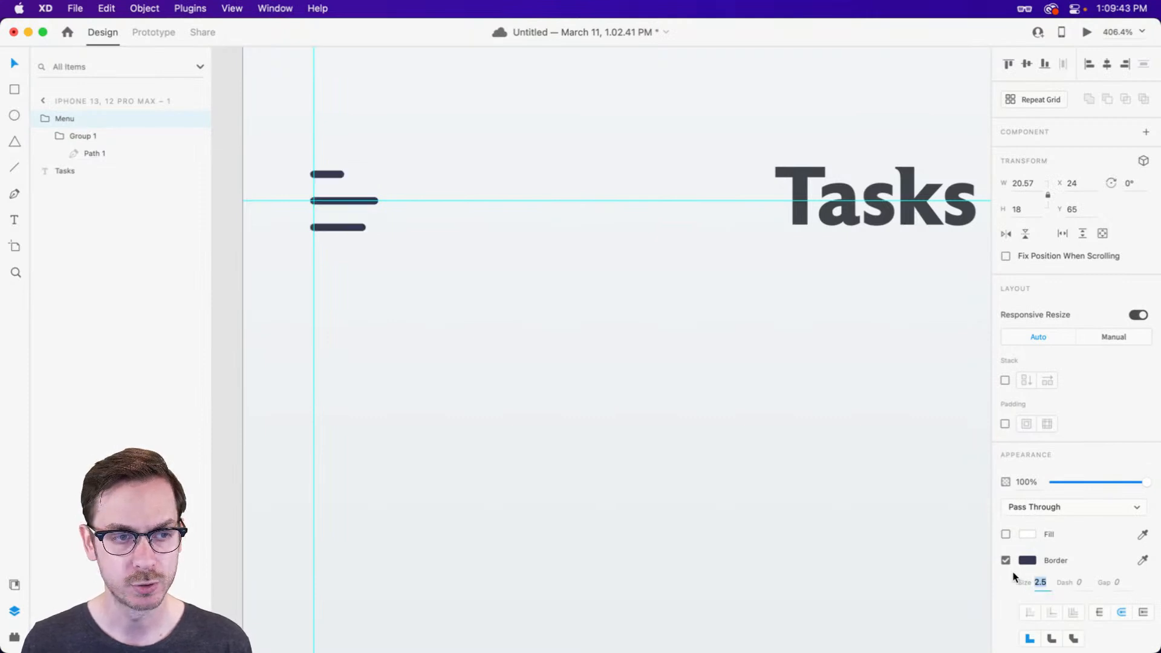
key("Return")
key("super+Return")
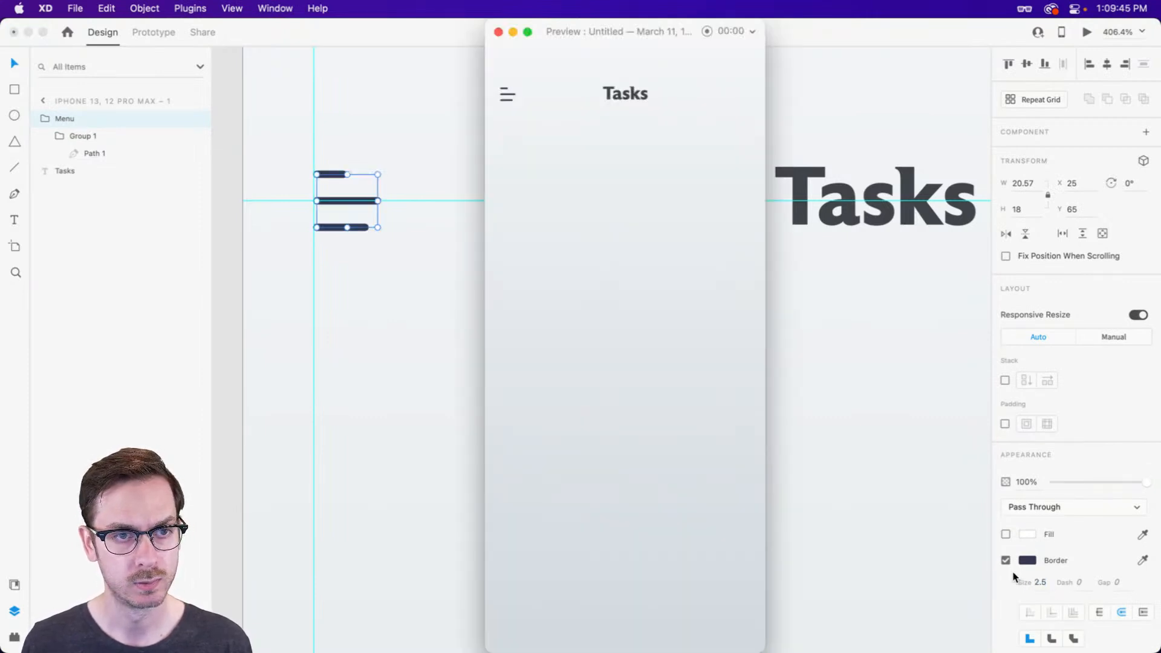
left_click(401, 270)
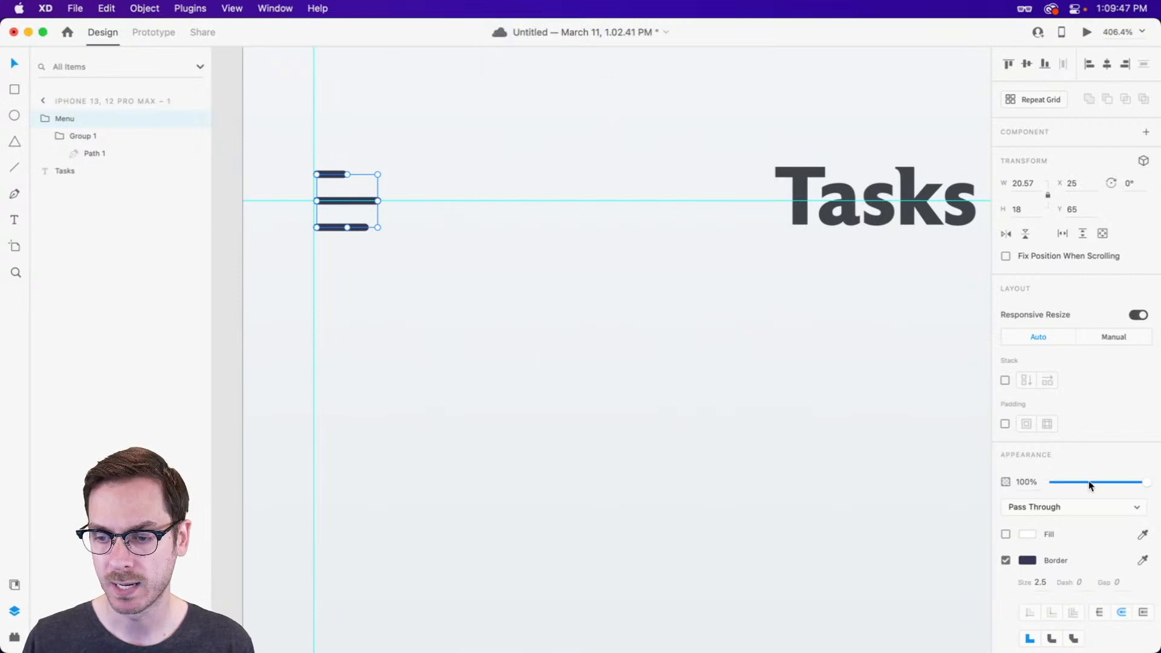
Sample the "Tasks" heading's colour for the menu icon's border, and save #41454B as a document colour.
left_click(1143, 560)
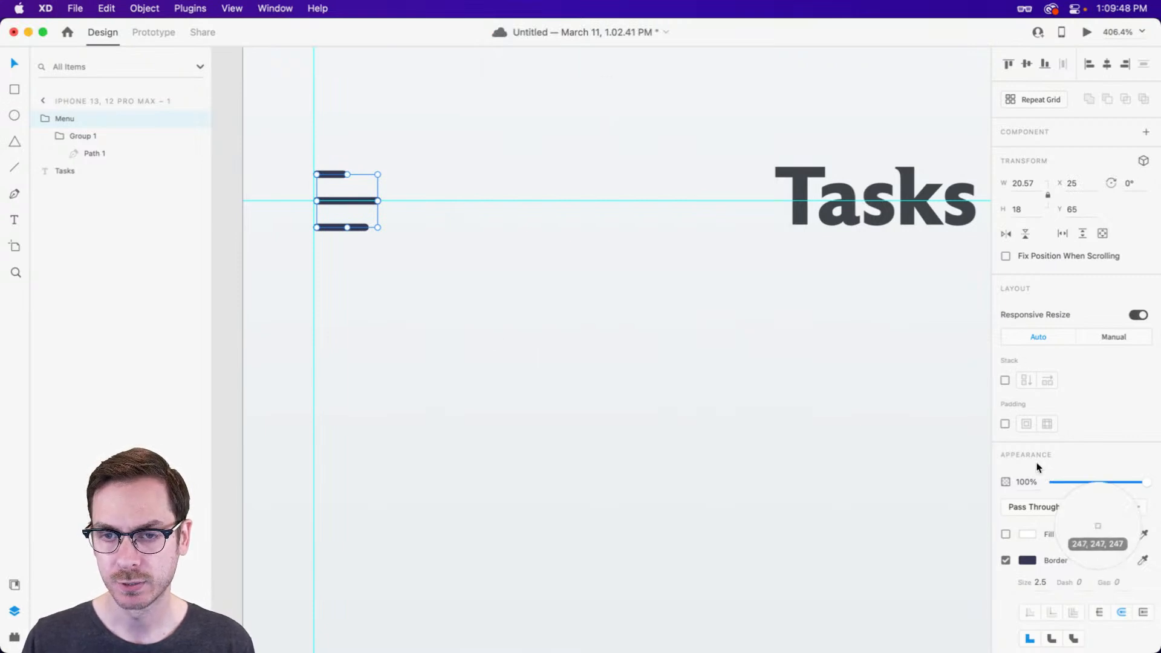
left_click(800, 173)
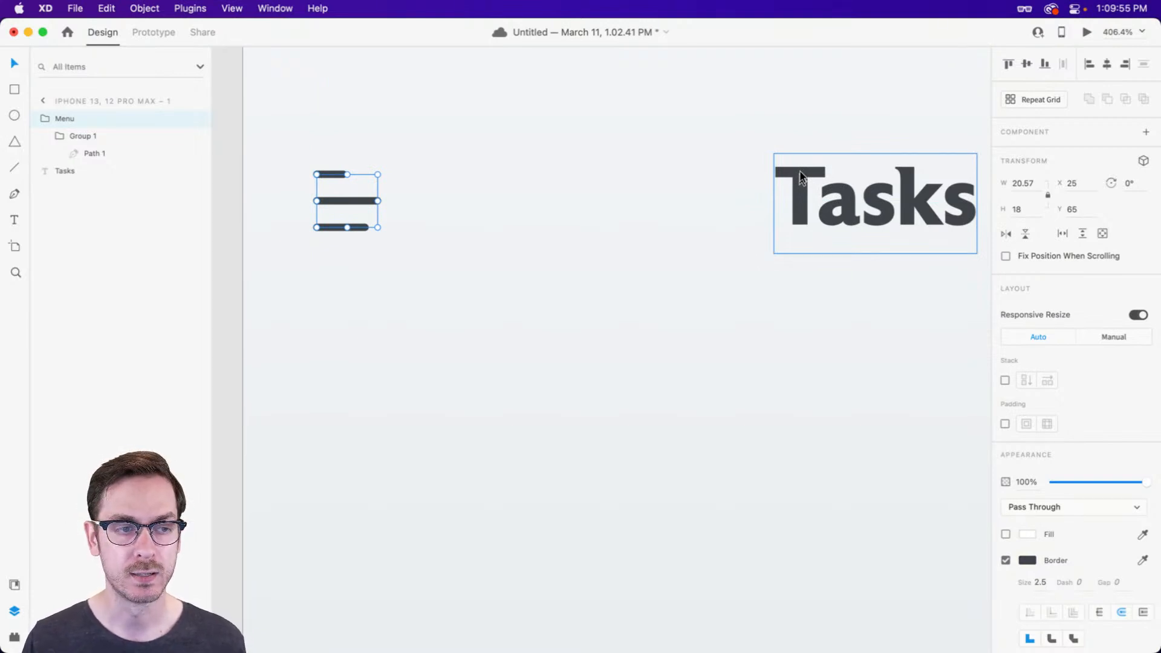
left_click(13, 586)
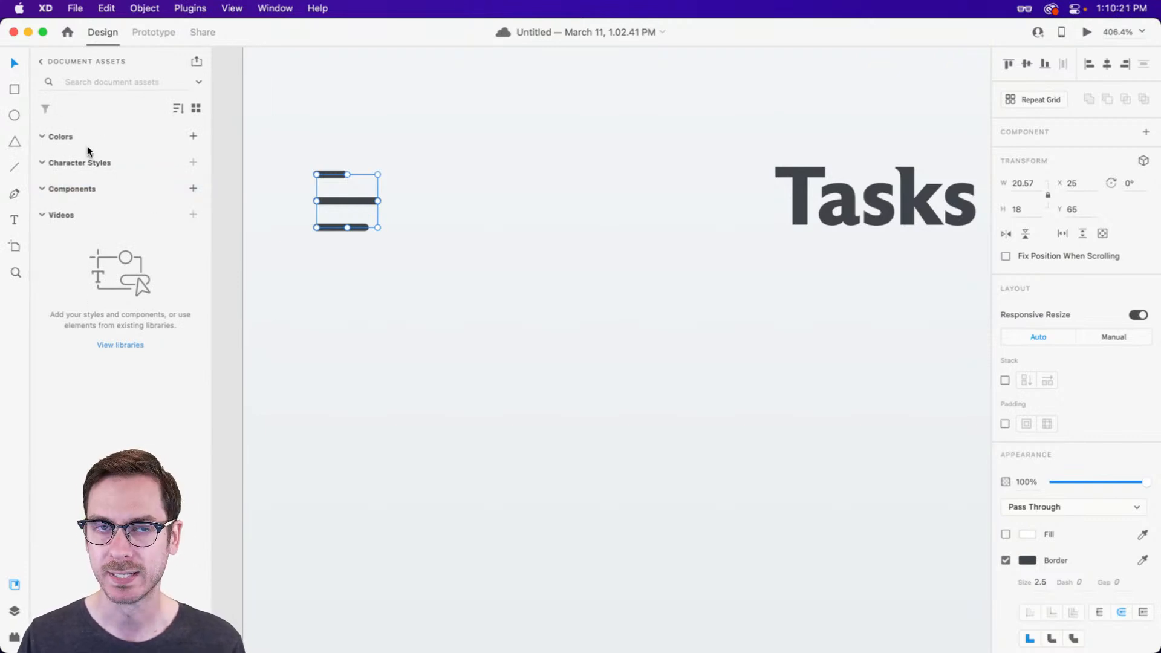
left_click(196, 136)
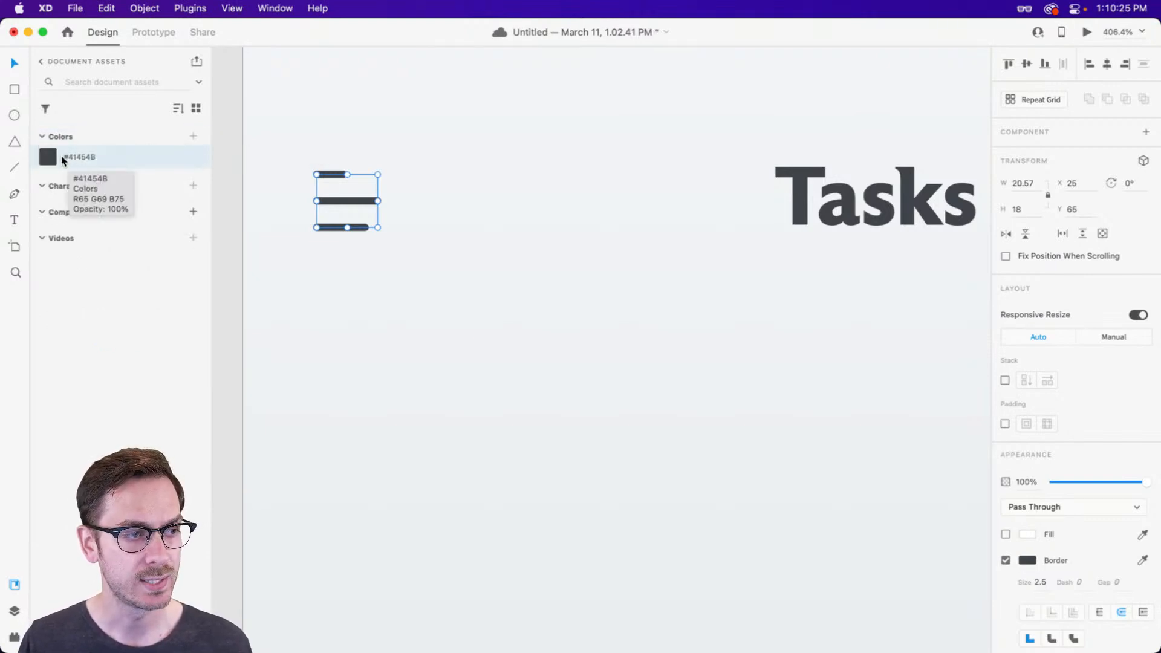
left_click(487, 239)
Switch to Nucleo and search the Coco icon set for "bell" and for "notification".
scroll(551, 259, "down", 4)
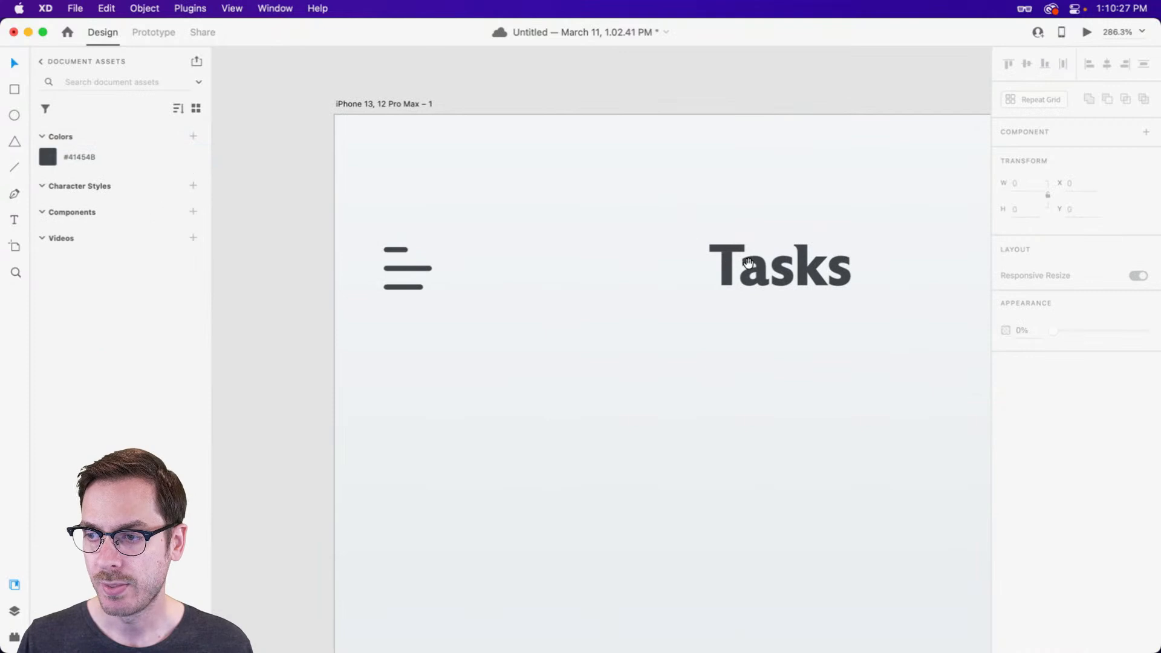
scroll(641, 209, "right", 3)
scroll(642, 208, "down", 3)
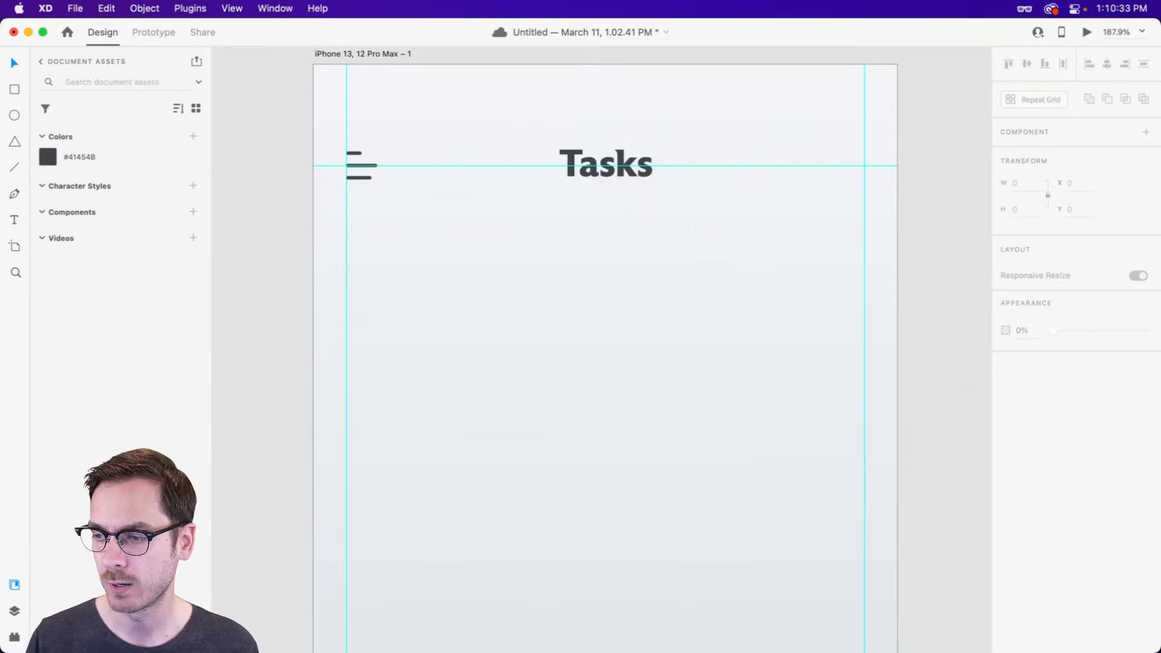
key("super+Tab")
left_click_drag(331, 102, 101, 96)
type("bell")
key("super+a")
type("no")
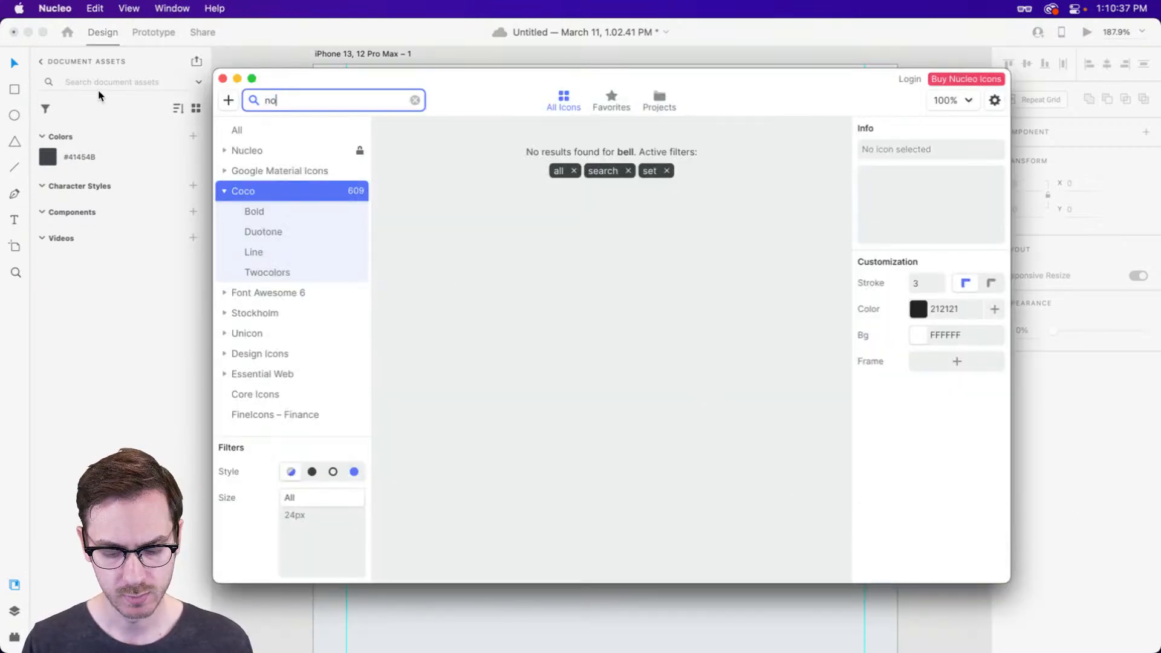
type("tification")
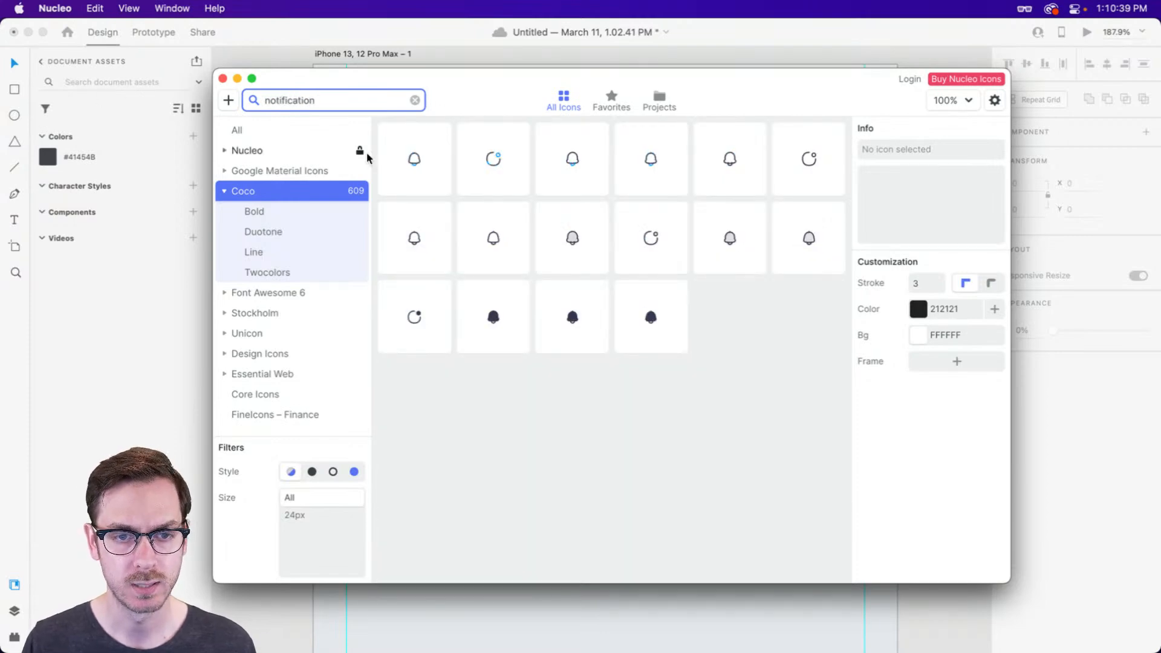
left_click_drag(759, 81, 710, 78)
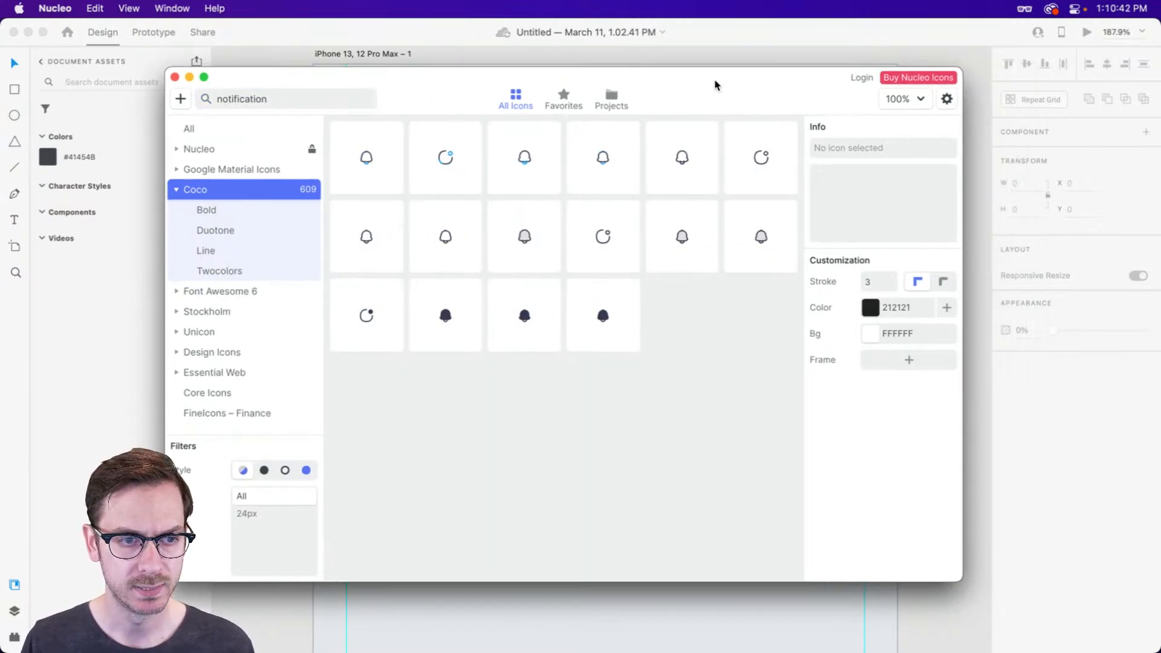
Copy an outlined bell icon into the XD artboard and place it right of the heading, centred on the horizontal guide at X 318.
left_click(358, 238)
key("super+c")
key("super+Tab")
key("super+v")
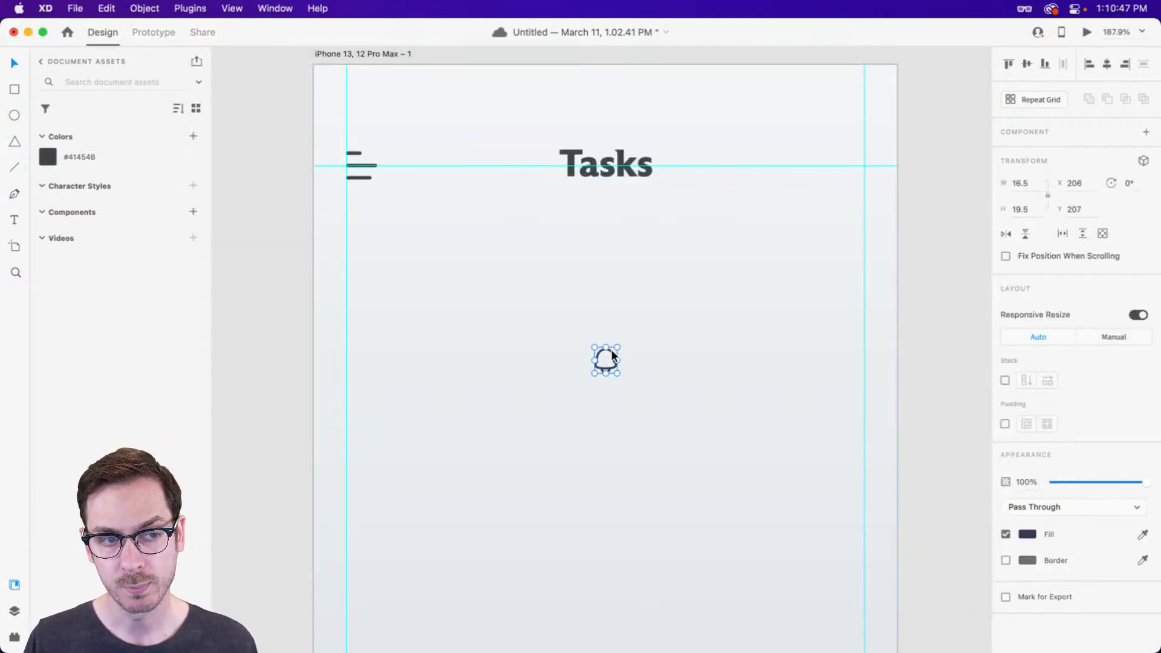
left_click_drag(613, 355, 765, 157)
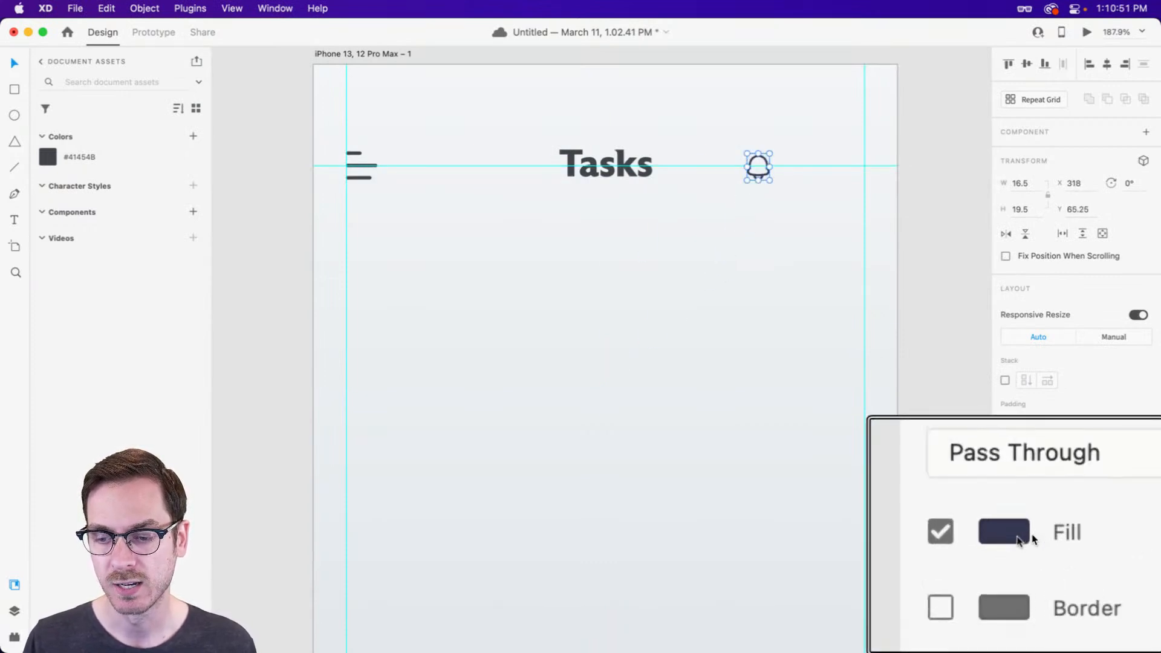
Try a border on the bell icon, and turn it off again.
scroll(764, 138, "up", 3)
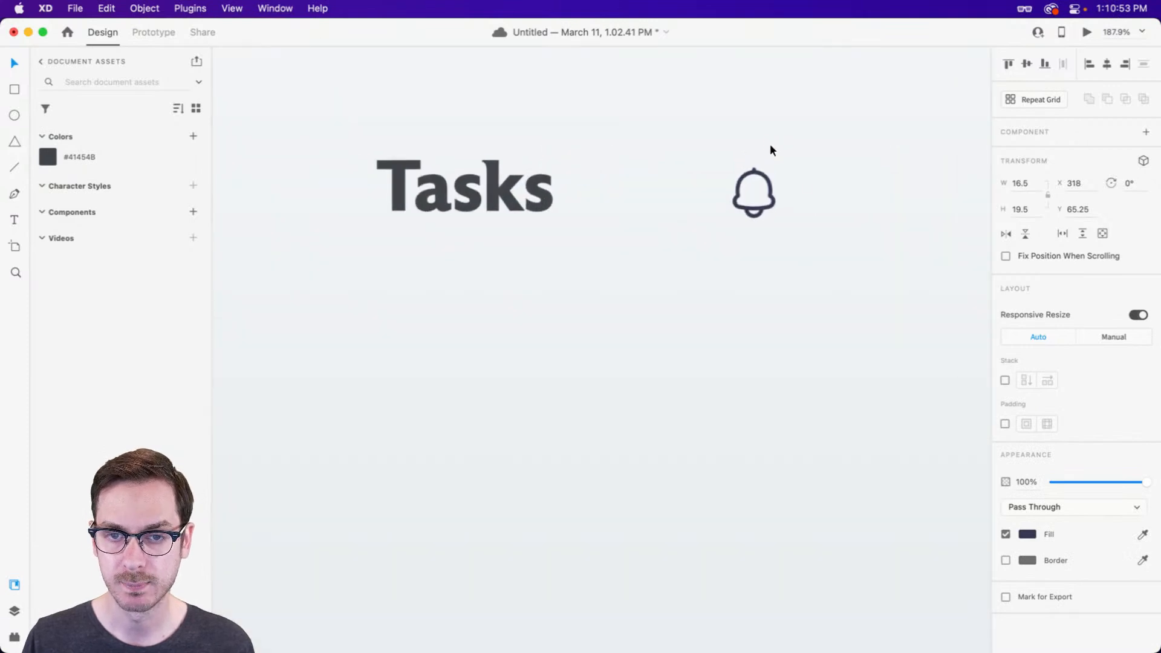
left_click(1005, 560)
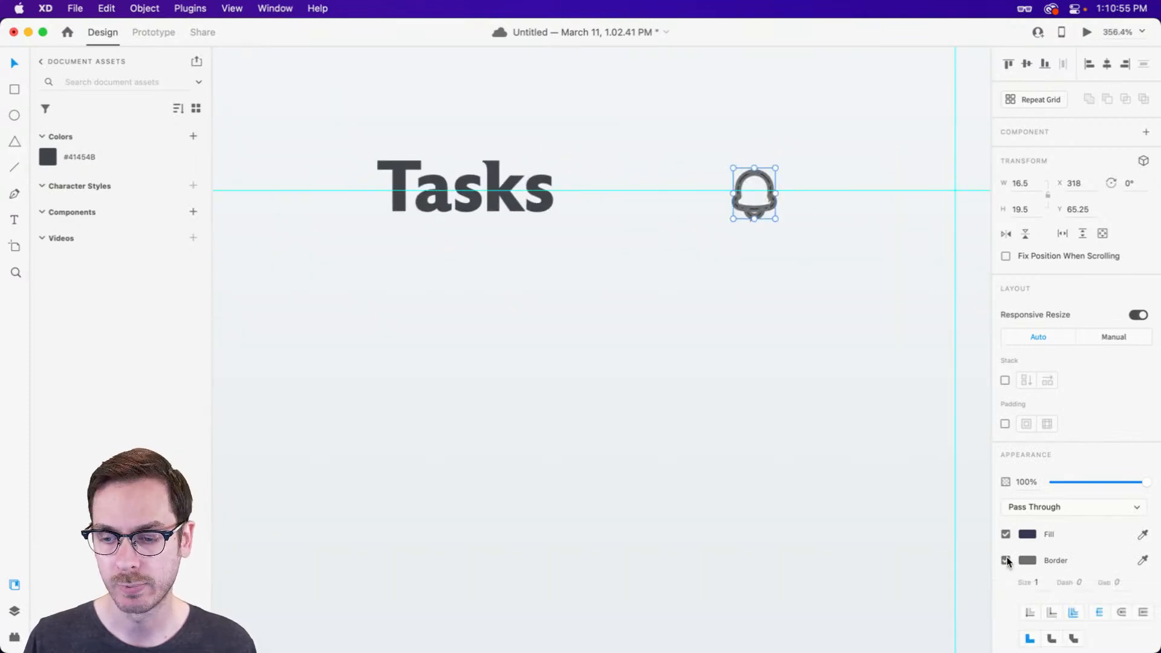
left_click(1006, 561)
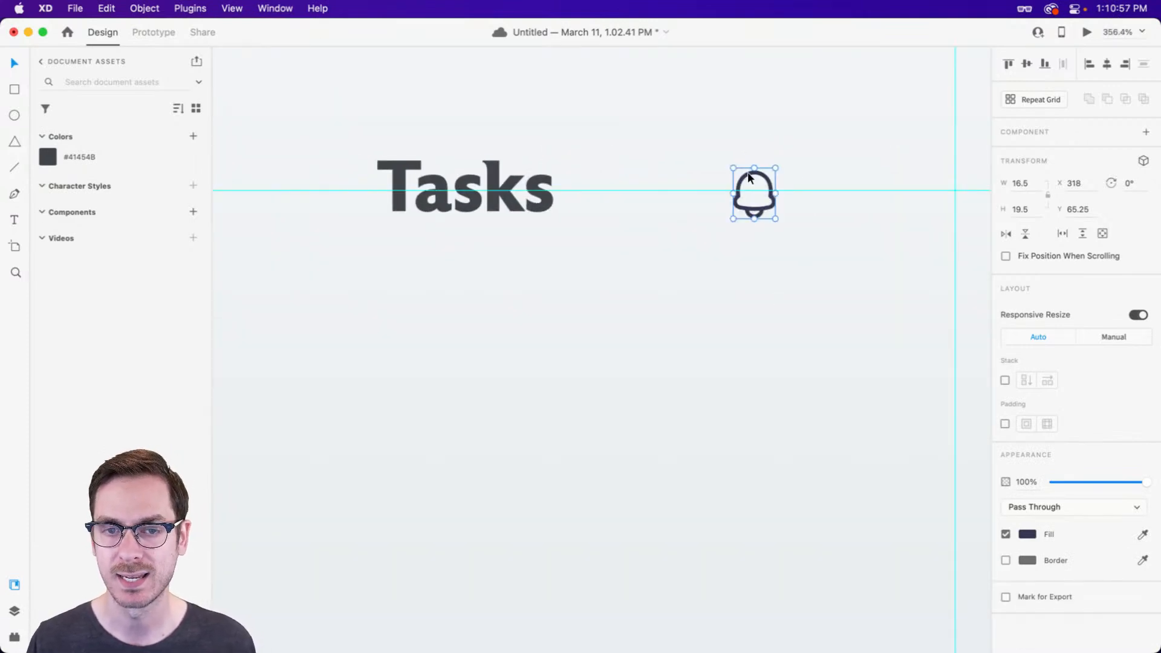
Delete the bell icon, try another outlined Coco bell from Nucleo on the XD artboard, and delete it as well.
key("Delete")
key("super+Tab")
left_click(444, 237)
key("super+c")
key("super+Tab")
key("super+v")
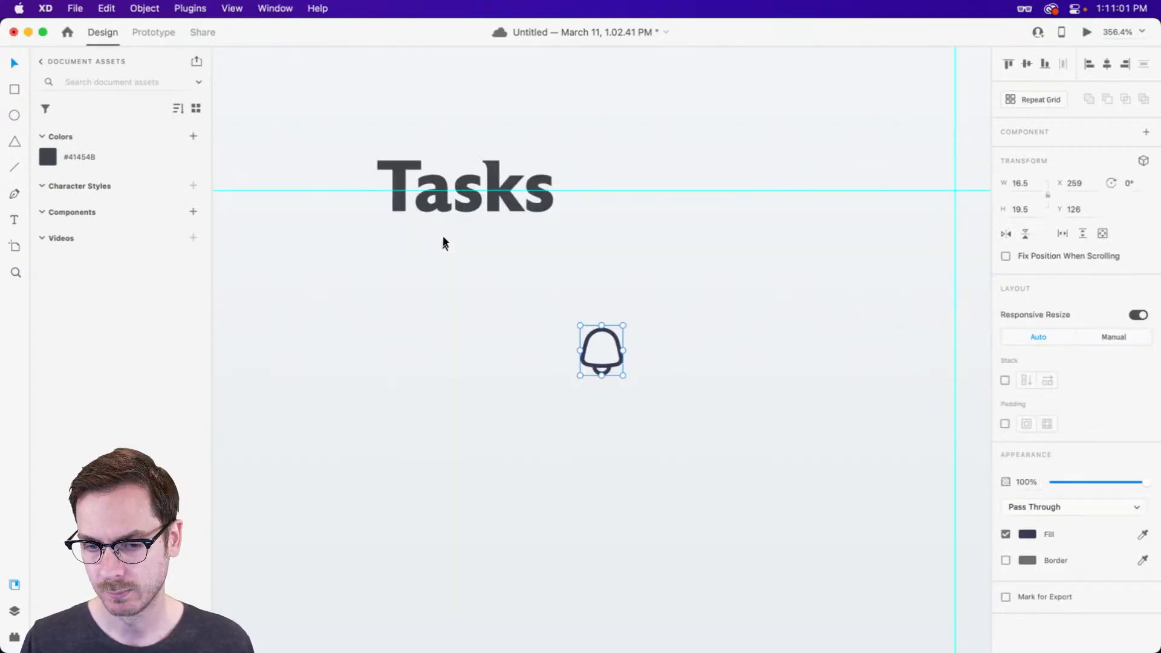
key("Delete")
Try the outlined Coco bell from the first row of Nucleo's results on the XD artboard, and delete it.
key("super+Tab")
left_click(681, 158)
key("super+c")
key("super+Tab")
key("super+v")
key("Delete")
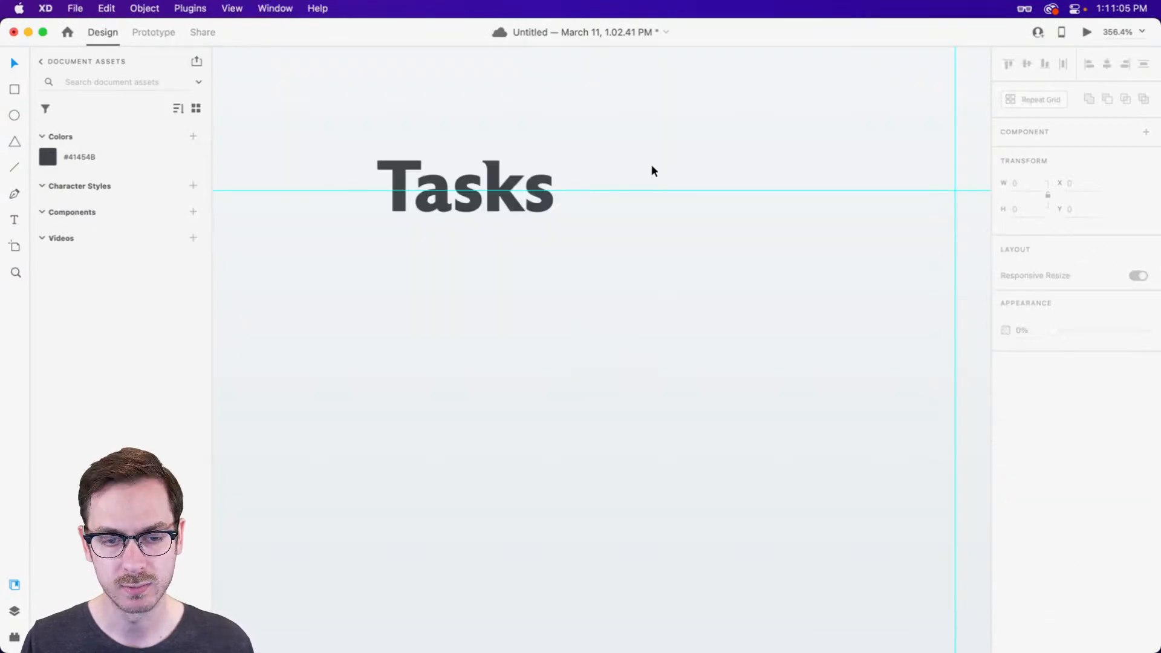
Try a grey-shaded Coco bell from Nucleo on the XD artboard, and delete it.
key("super+Tab")
left_click(679, 238)
key("super+c")
key("super+Tab")
key("super+v")
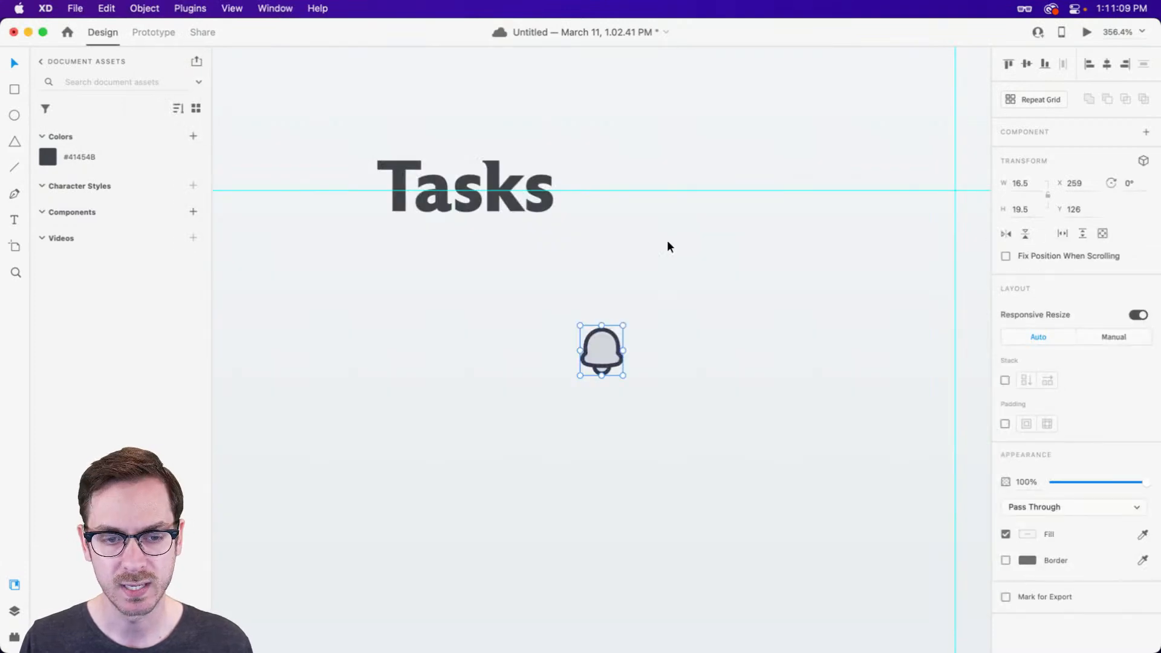
key("Delete")
Switch to Nucleo, look in the Stockholm and Unicon sets, and copy Unicon's line notification bell into the XD artboard.
key("super+Tab")
left_click(217, 311)
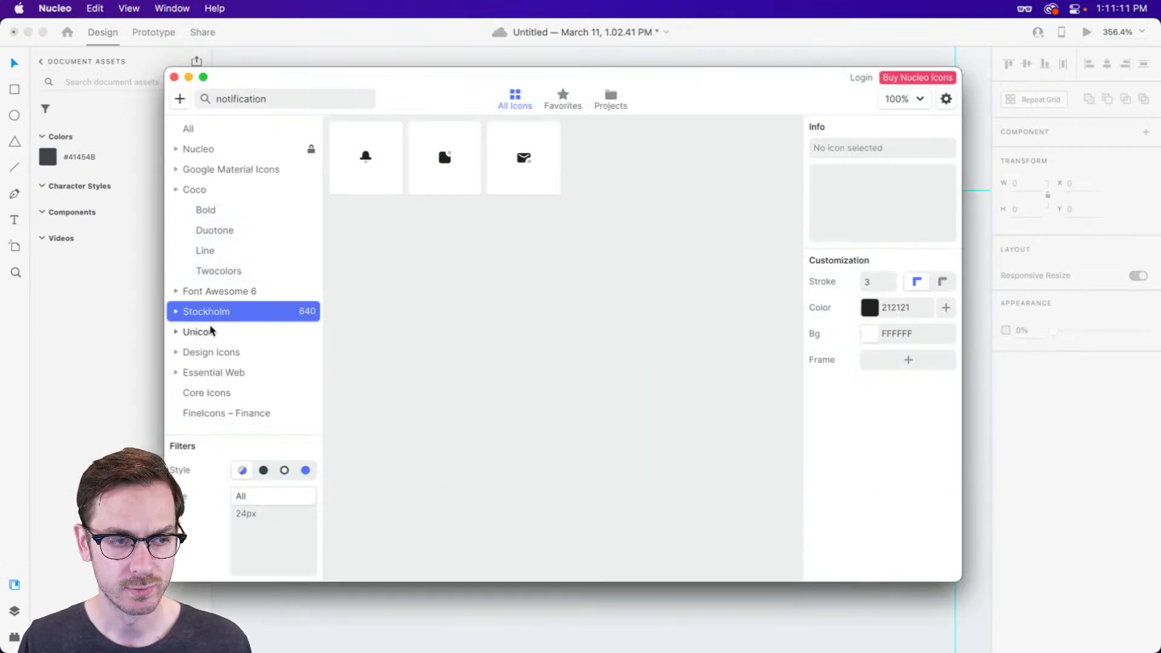
left_click(212, 330)
left_click(367, 157)
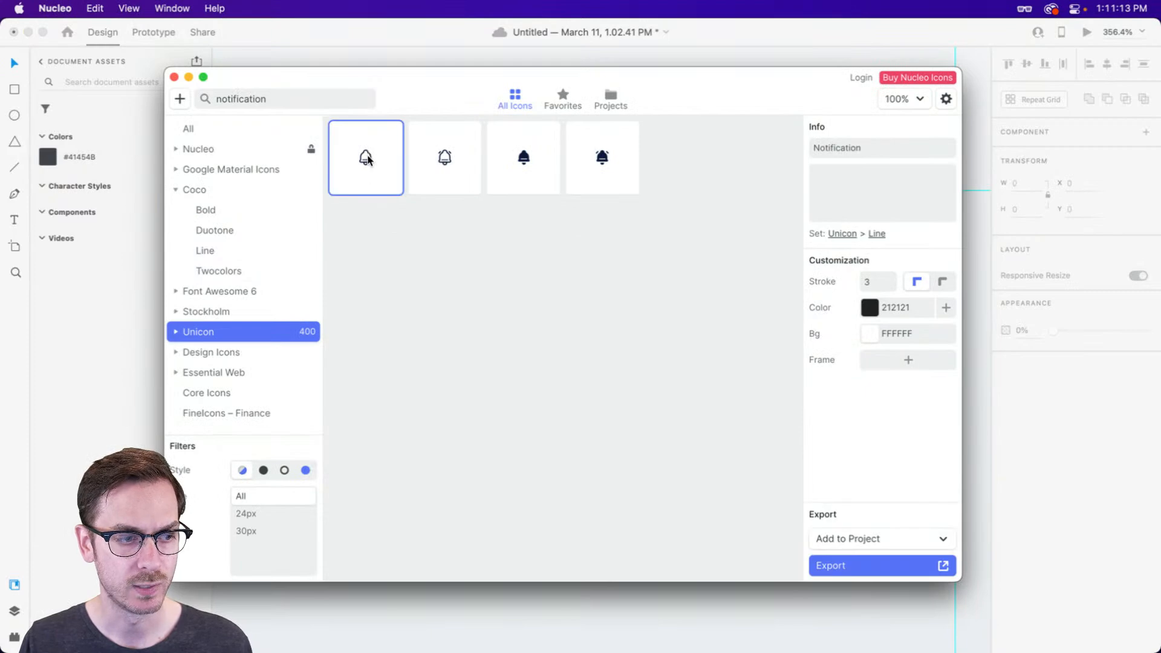
key("super+c")
key("super+Tab")
key("super+v")
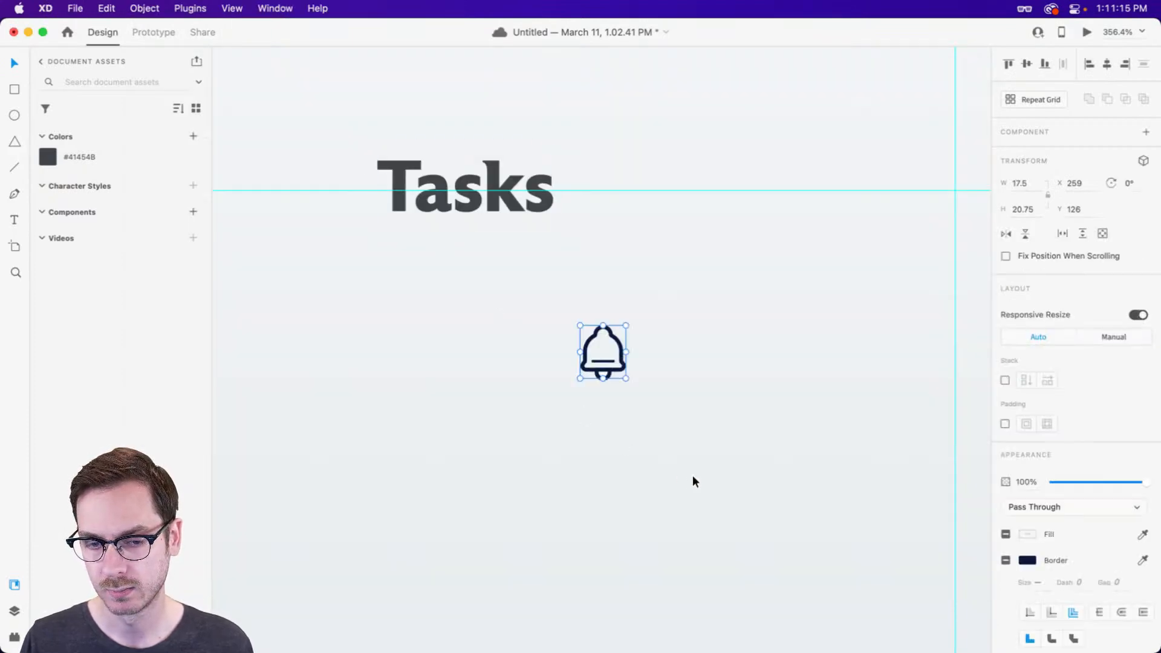
Inspect the nested parts of the pasted Unicon bell, and delete the icon.
double_click(619, 339)
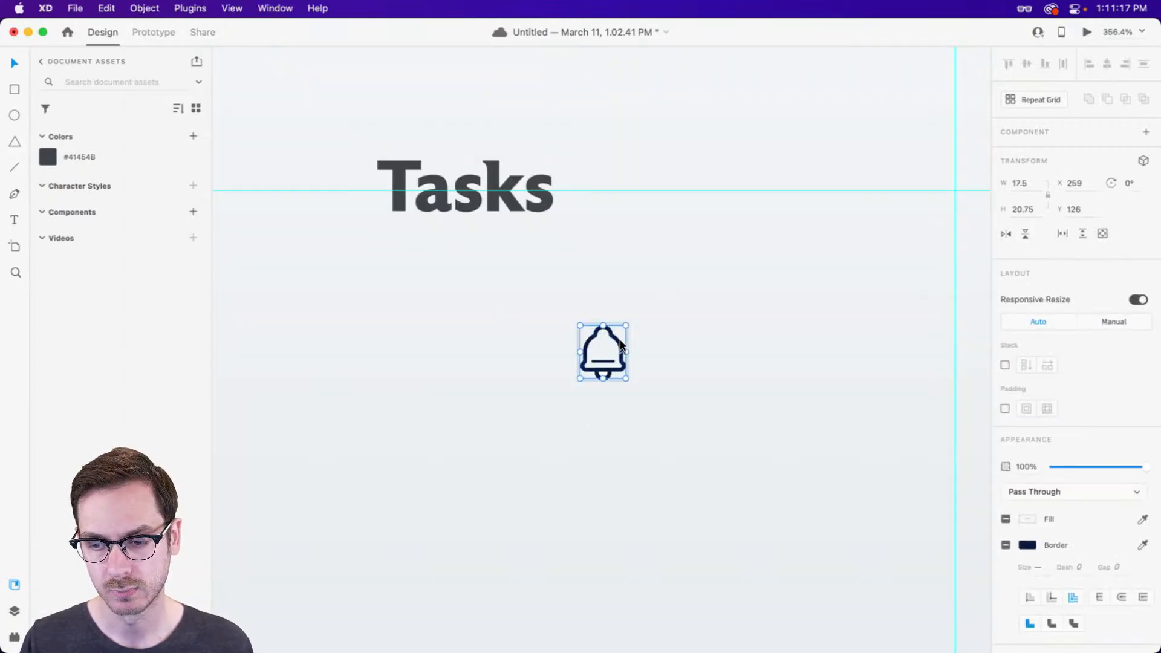
double_click(620, 345)
key("Escape")
key("Escape")
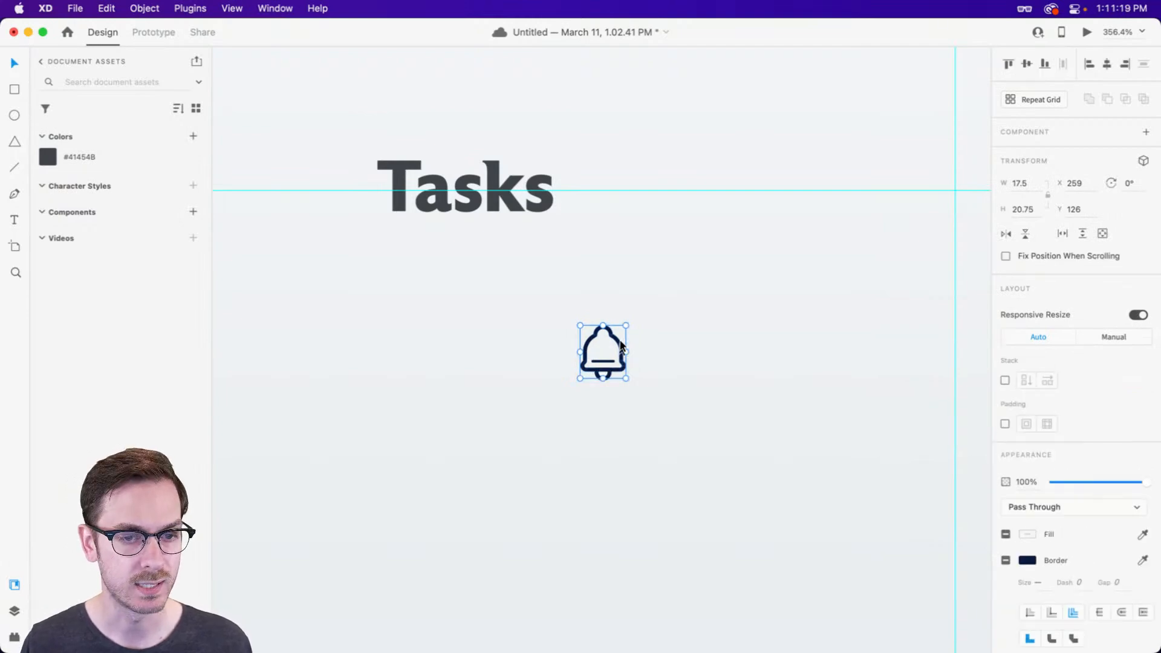
key("Delete")
Show the layers in XD, and look through Nucleo's Unicon, Essential Web and Design Icons sets for notification icons.
key("super+y")
key("super+Tab")
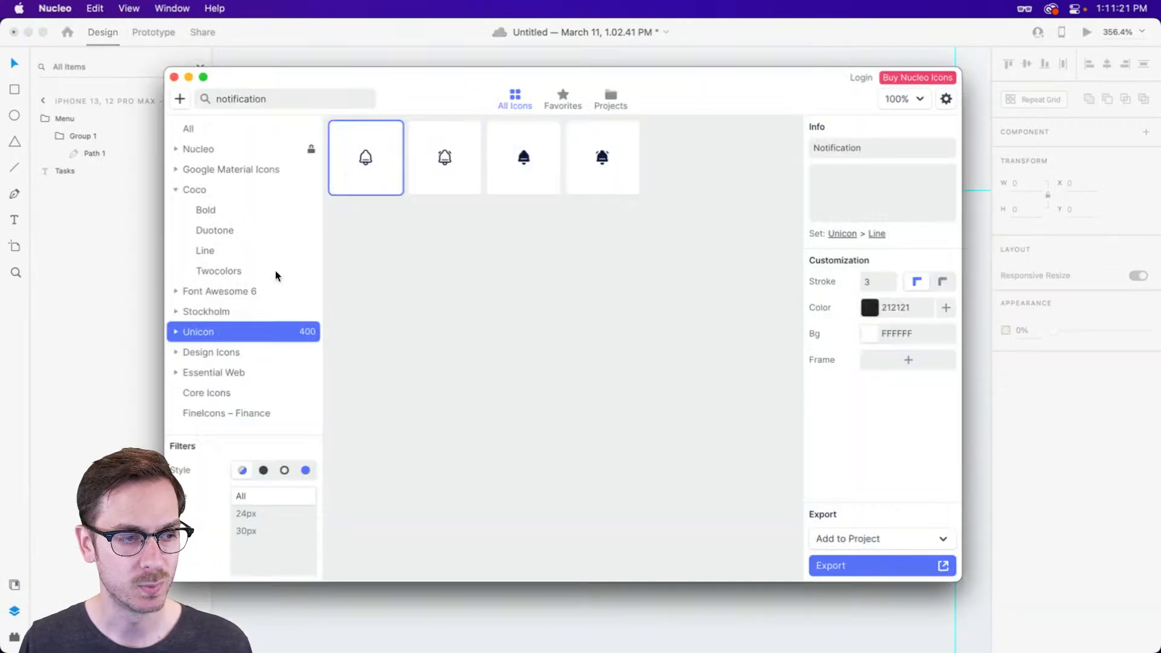
left_click(225, 348)
left_click(227, 333)
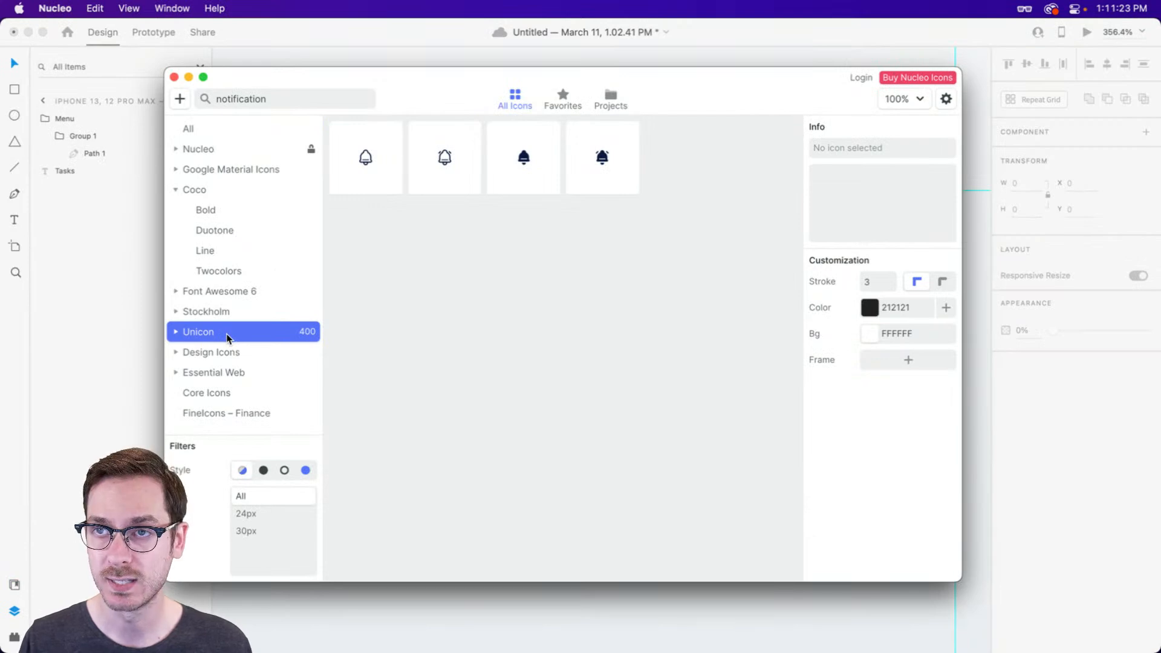
left_click(225, 370)
left_click(223, 350)
key("super+Tab")
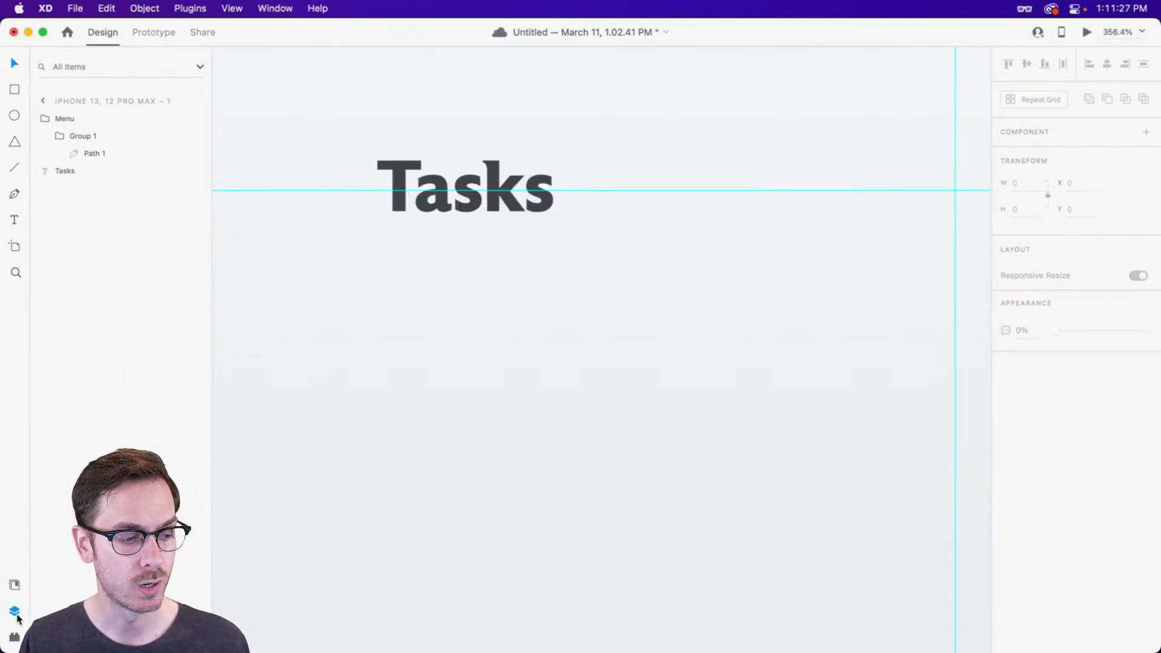
Open the Icons 4 Design plugin in XD and search it for "bell" and for "notification".
left_click(14, 636)
left_click(42, 62)
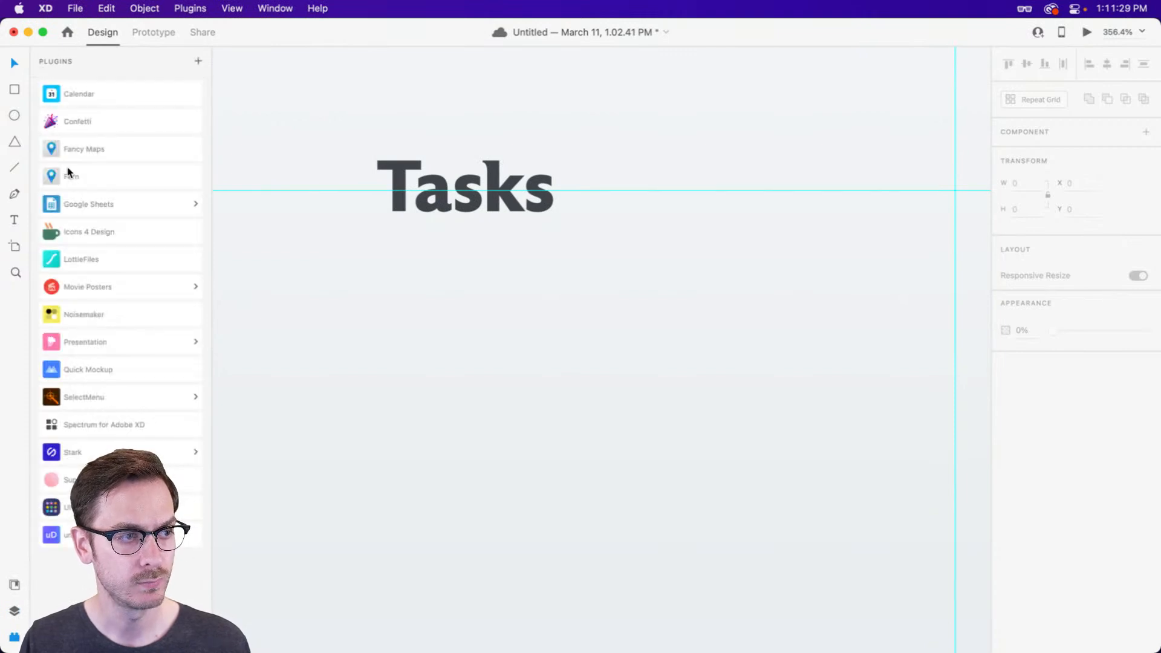
left_click(107, 233)
left_click(119, 139)
type("bell")
left_click_drag(119, 139, 70, 140)
type("notification")
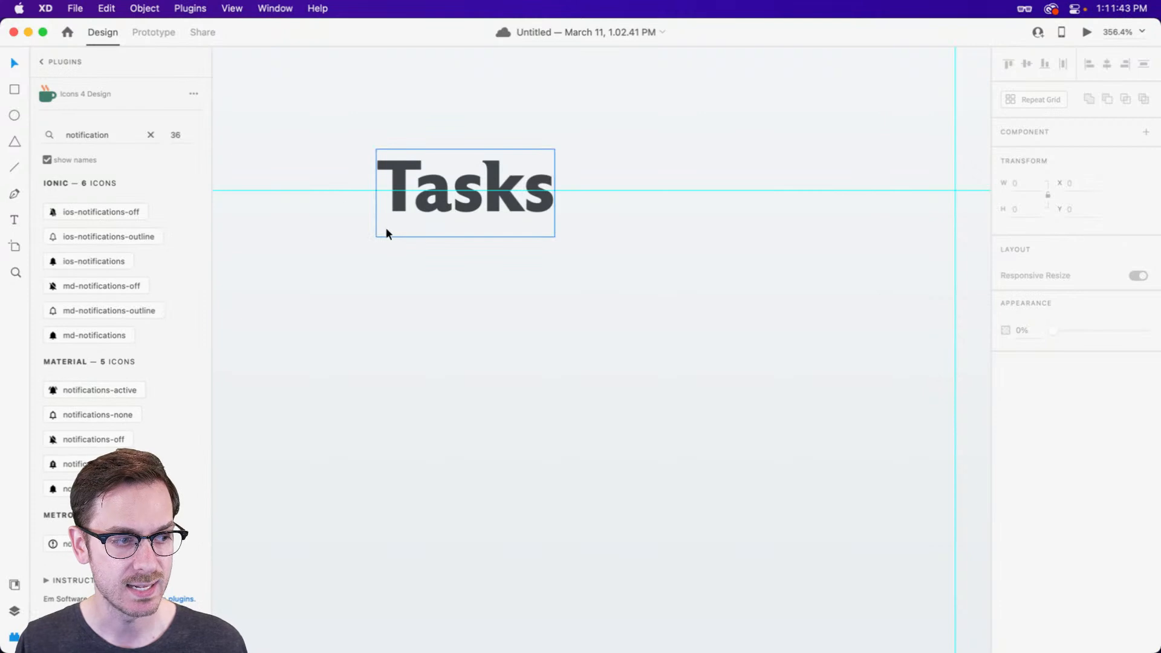
Try the two-colour Notification - 2 bell from Nucleo's Coco set on the XD artboard, and undo the paste.
key("super+Tab")
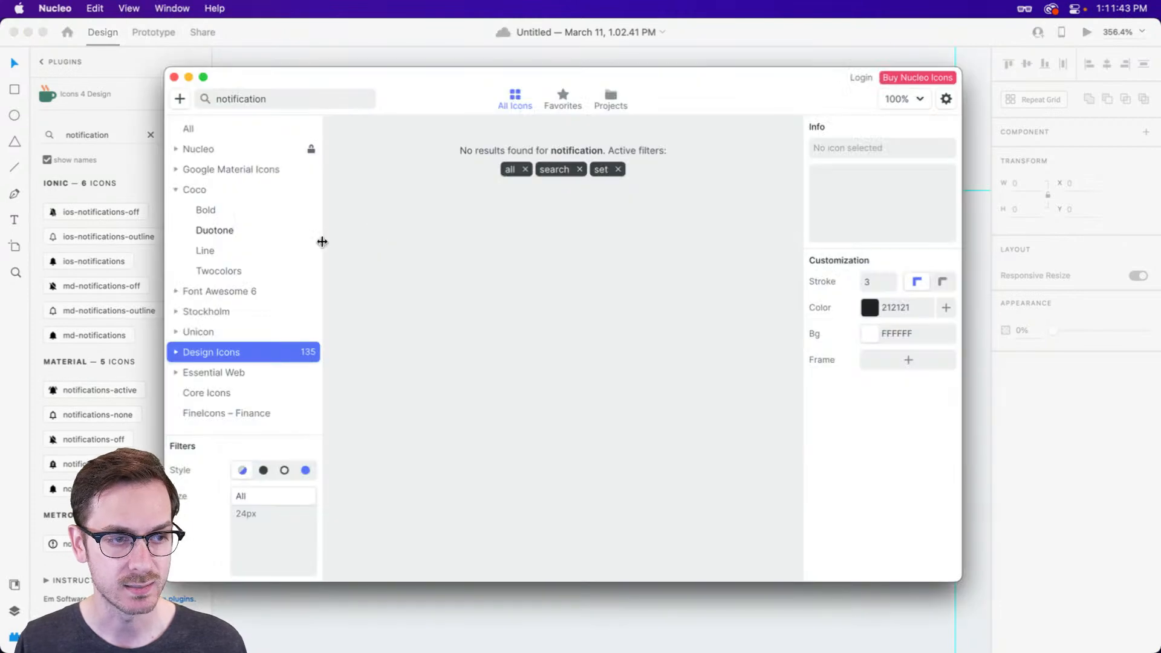
left_click(198, 190)
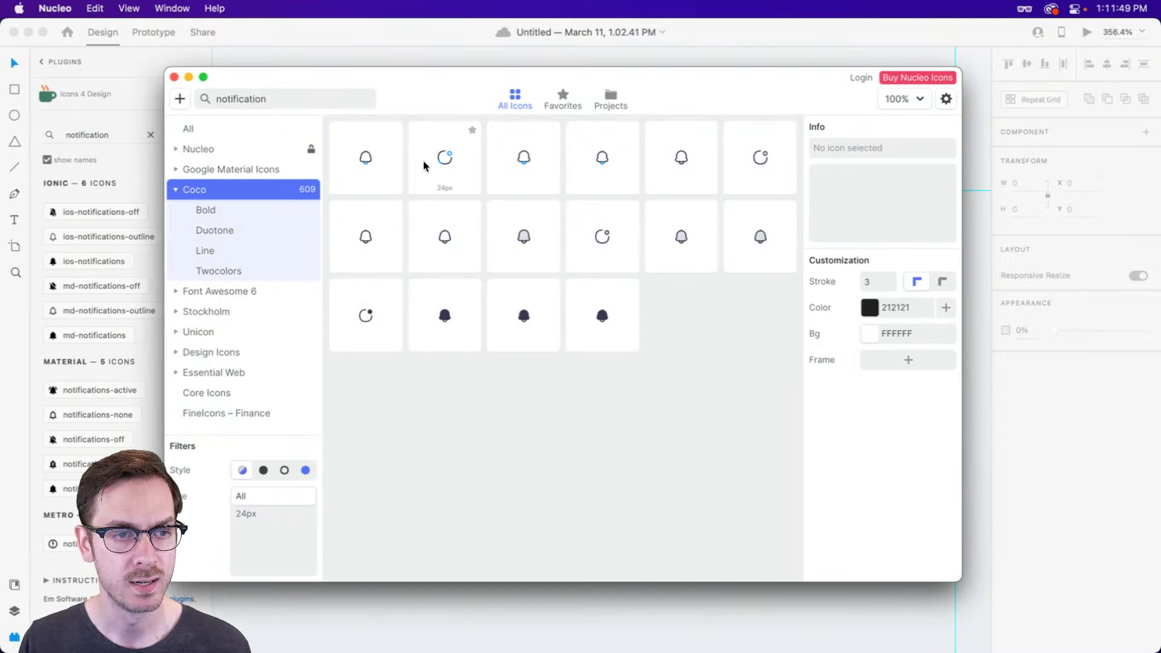
left_click(373, 164)
key("super+Tab")
key("super+v")
key("super+z")
key("super+Tab")
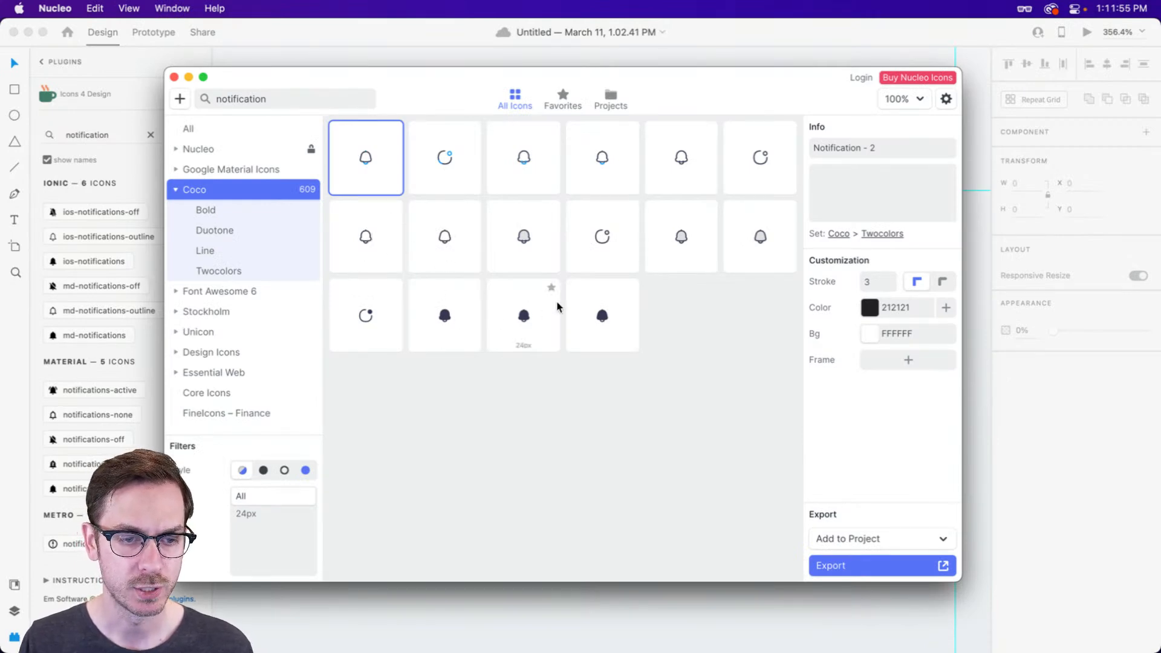
Copy an outlined Coco bell from Nucleo into the XD artboard and centre it on the horizontal guide at X 315.
left_click(365, 242)
key("super+c")
key("super+Tab")
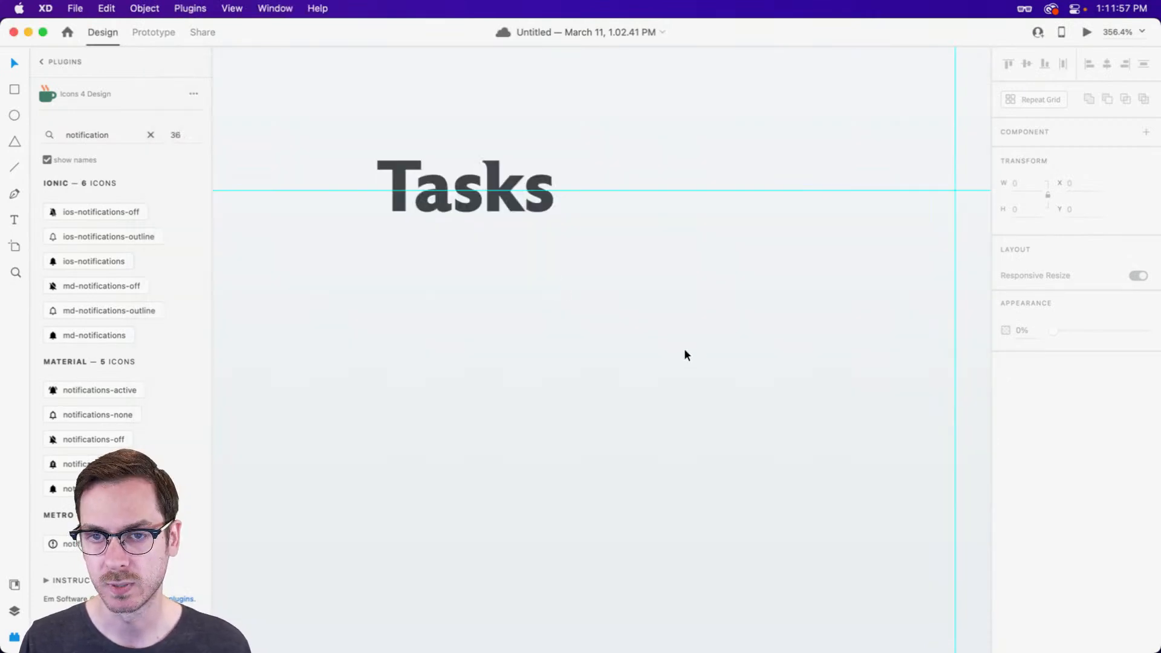
key("super+v")
left_click_drag(617, 330, 761, 173)
Compare the bell's size with the menu icon's, and align the bell's right edge with the right margin guide at X 387.5.
left_click(1030, 211)
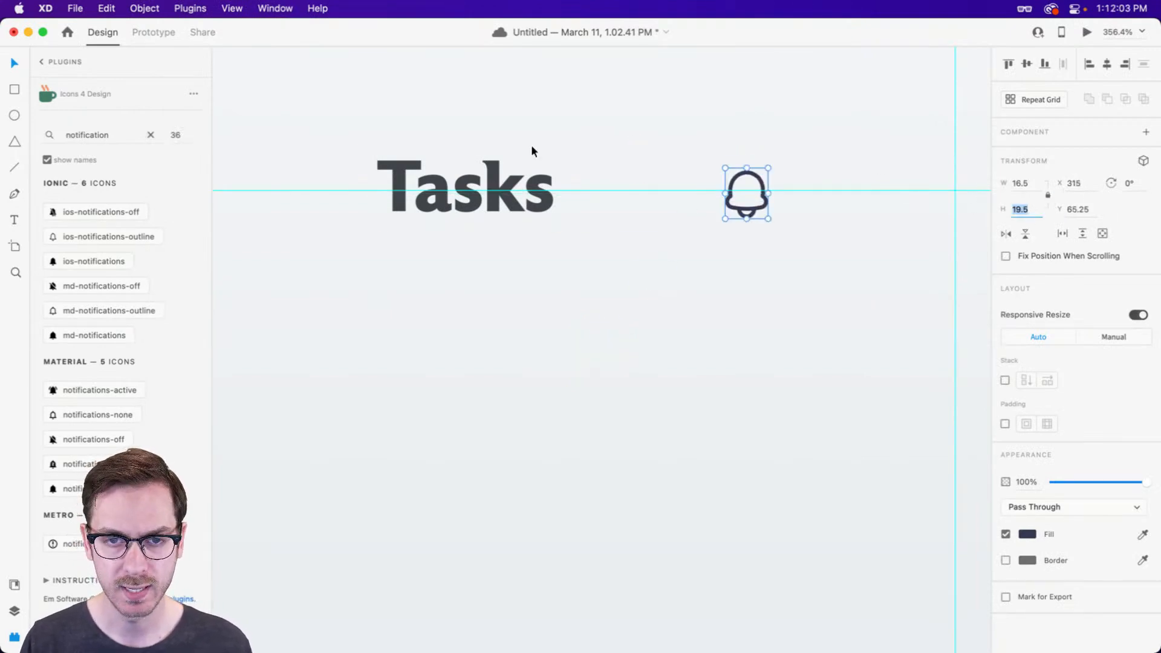
scroll(463, 148, "left", 5)
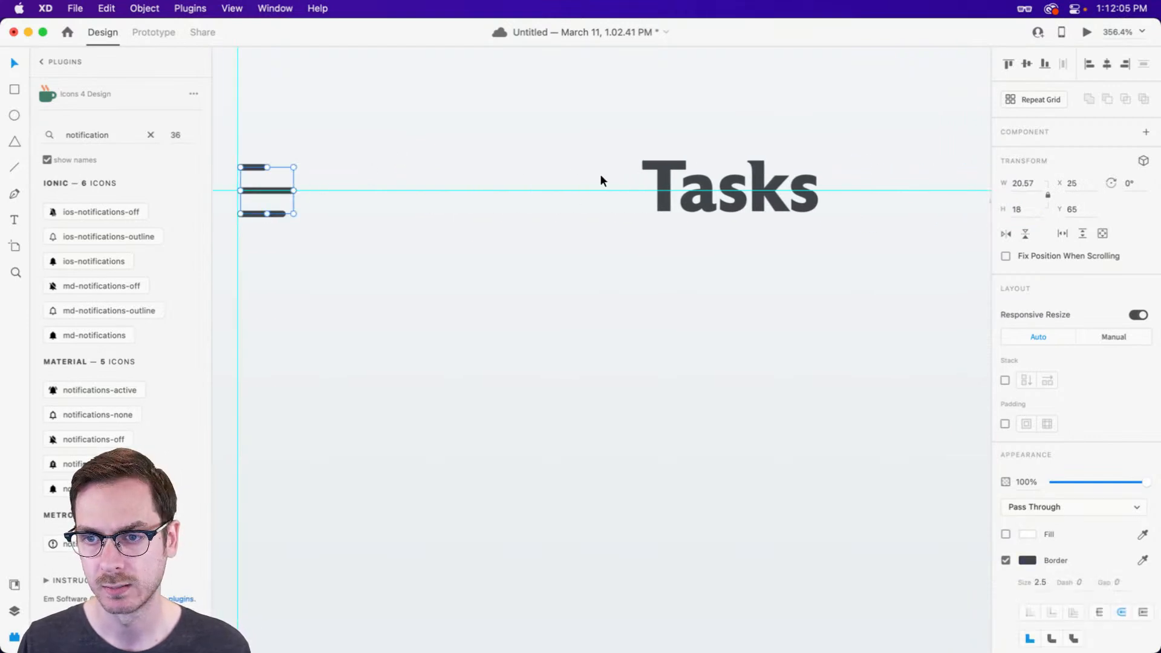
scroll(601, 175, "right", 3)
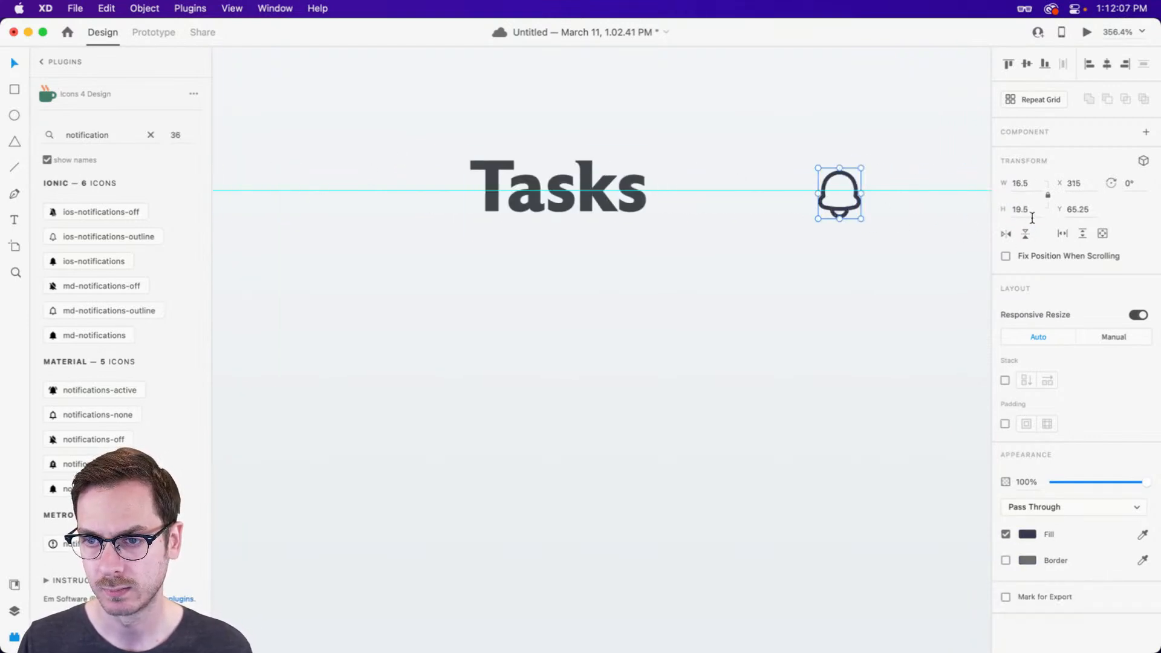
scroll(843, 209, "right", 3)
left_click_drag(732, 200, 914, 198)
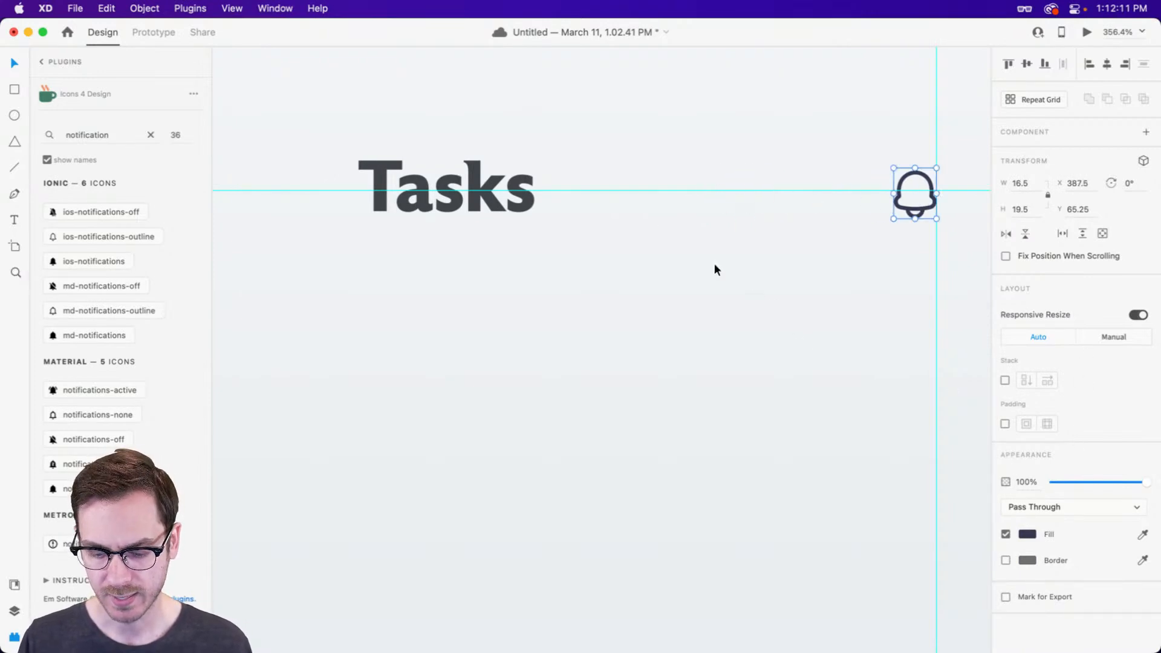
Sample the "Tasks" heading's colour for the bell's fill, and check the header in the preview.
key("i")
left_click(517, 175)
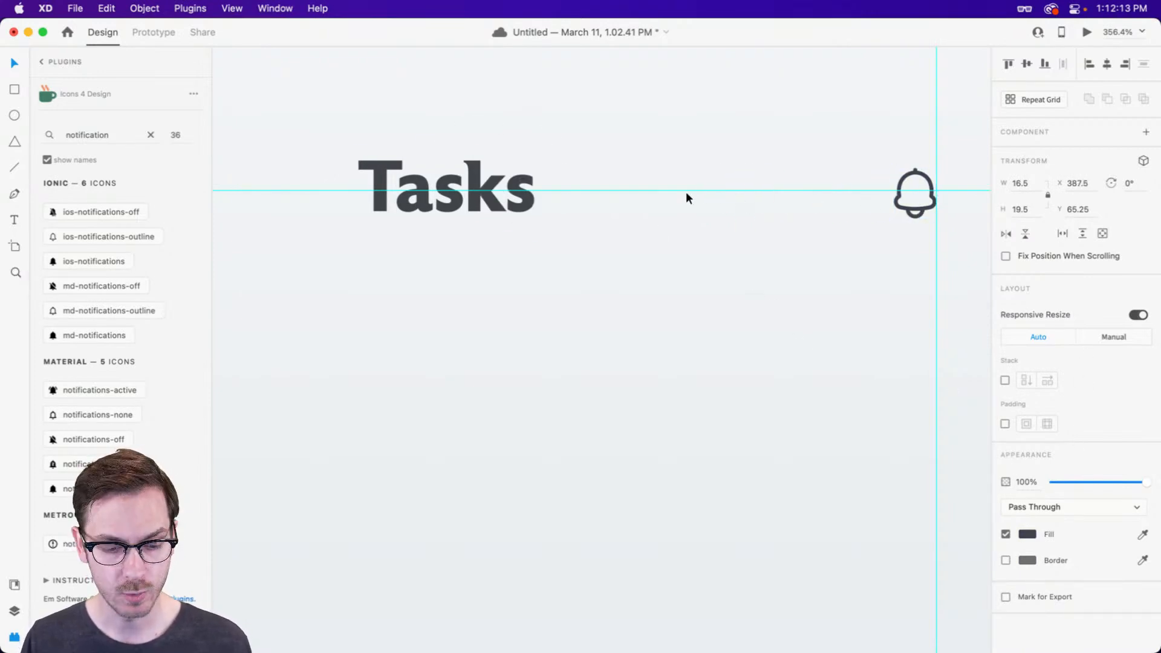
key("shift+super+y")
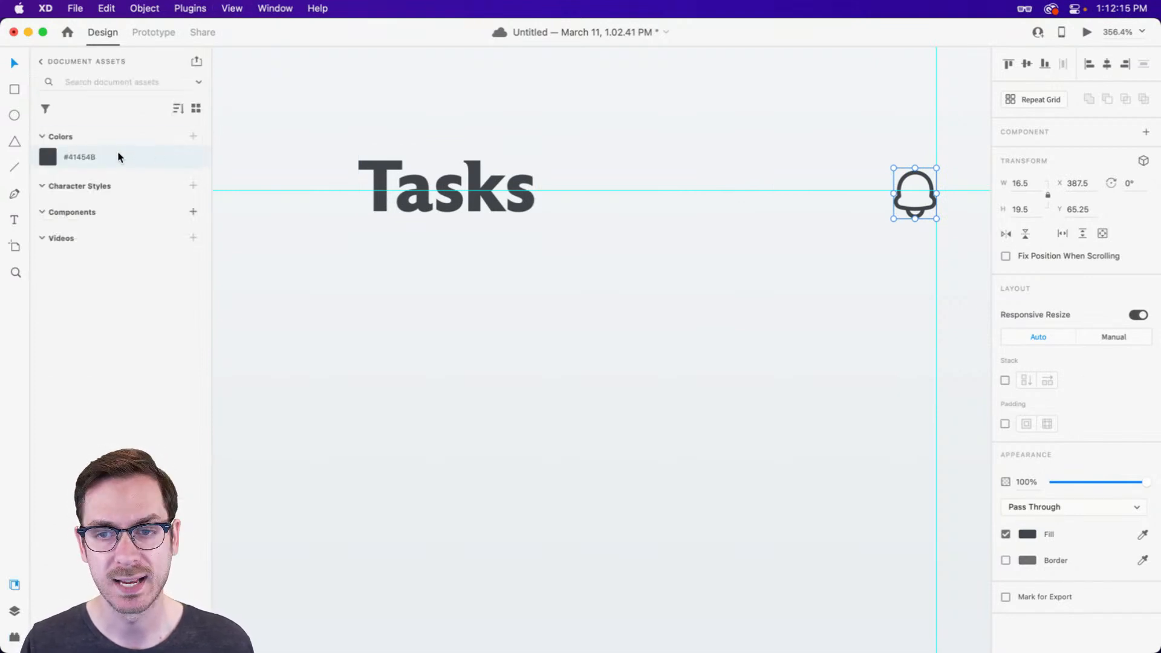
key("super+Return")
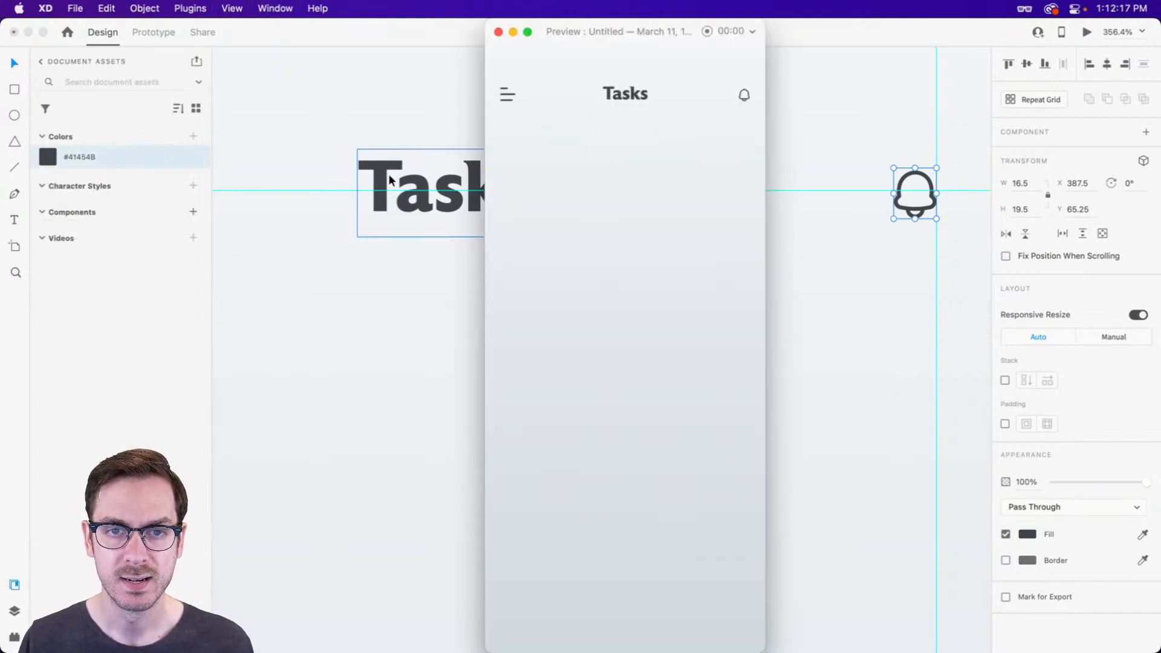
key("super+w")
Enlarge the bell to about 20.38 by 24.08, nudge it down to Y 61.67 and check it in the preview.
left_click_drag(892, 169, 882, 156)
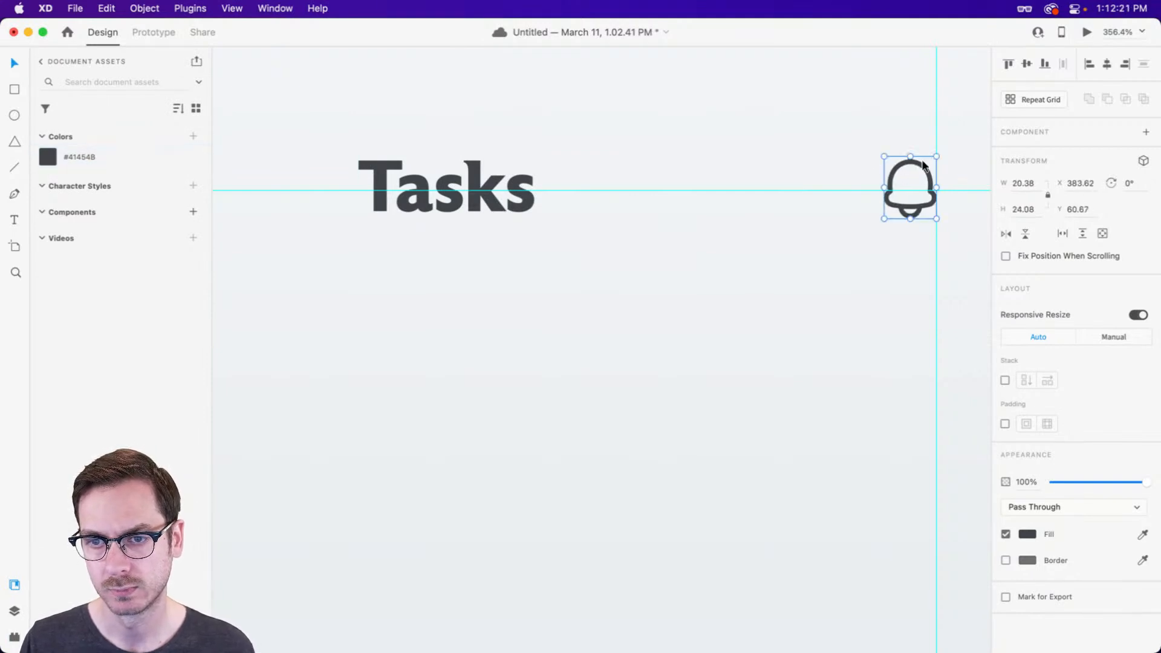
key("Down")
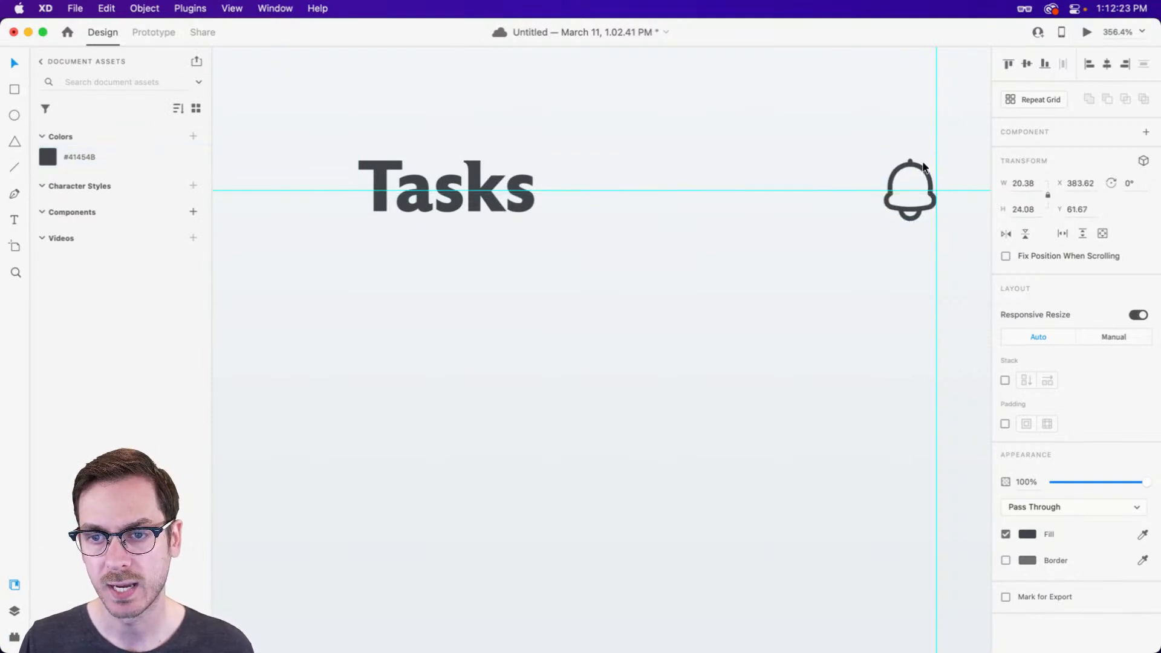
scroll(883, 169, "right", 3)
key("super+Return")
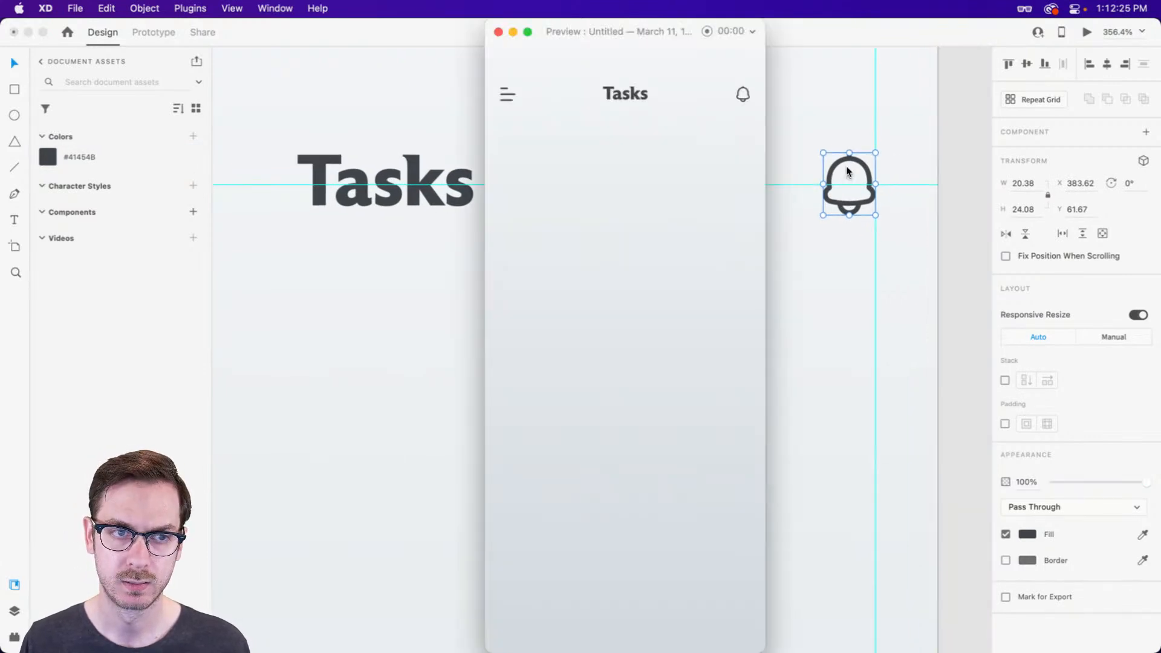
key("super+w")
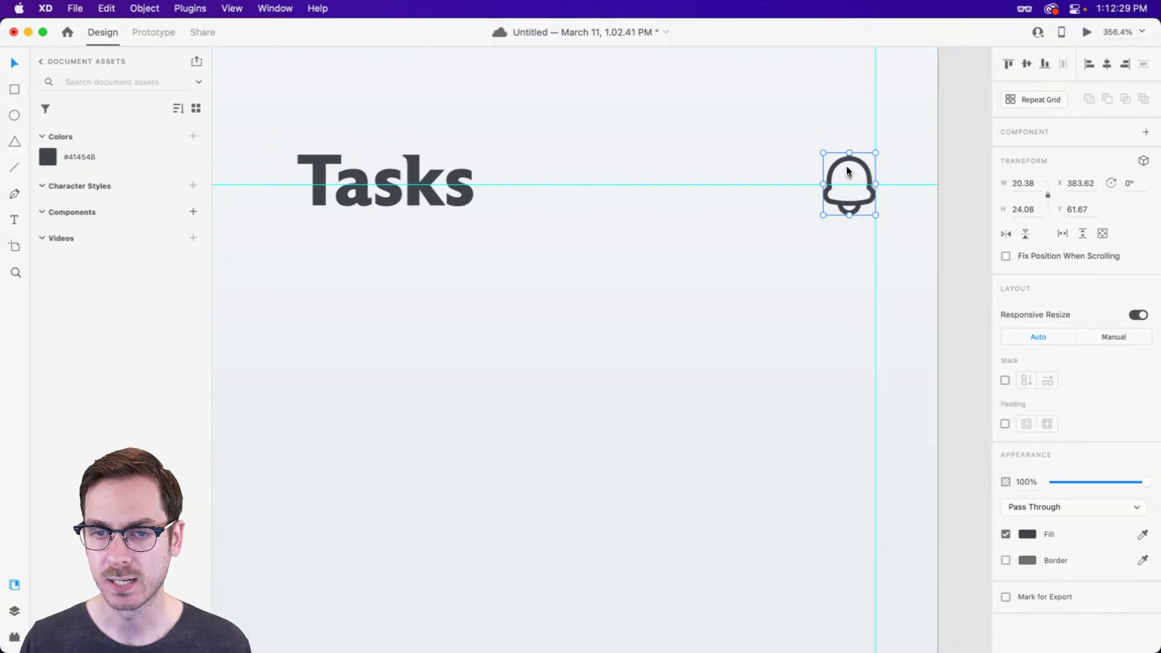
Draw a 14 by 14 circle and place it over the bell's upper-right part at X 395, Y 62.
scroll(892, 158, "up", 5)
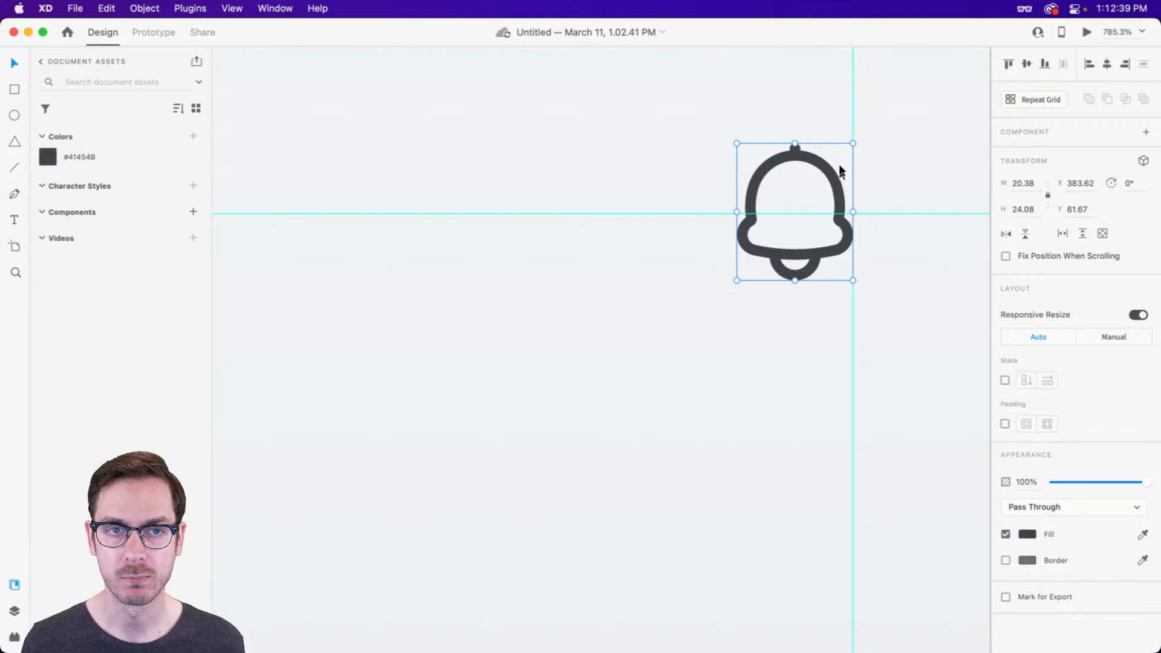
scroll(840, 171, "right", 3)
key("e")
left_click_drag(794, 145, 693, 222)
left_click_drag(768, 181, 752, 175)
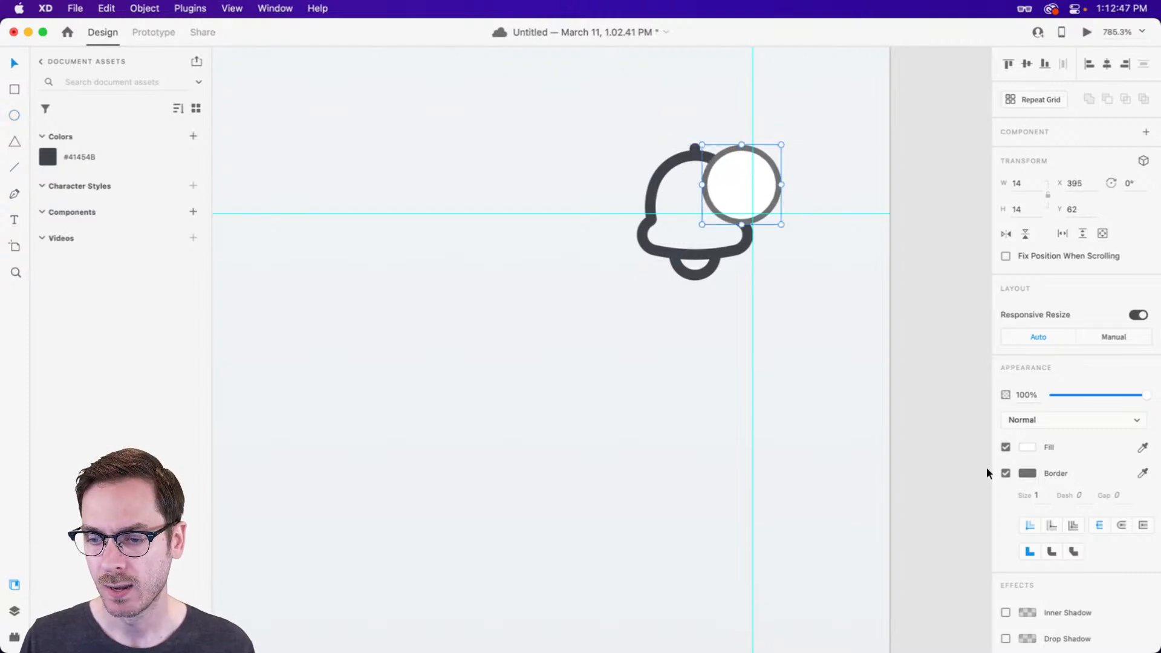
Remove the circle's border and set its fill to the pink #FF5382.
left_click(1006, 472)
left_click(1027, 447)
left_click(928, 376)
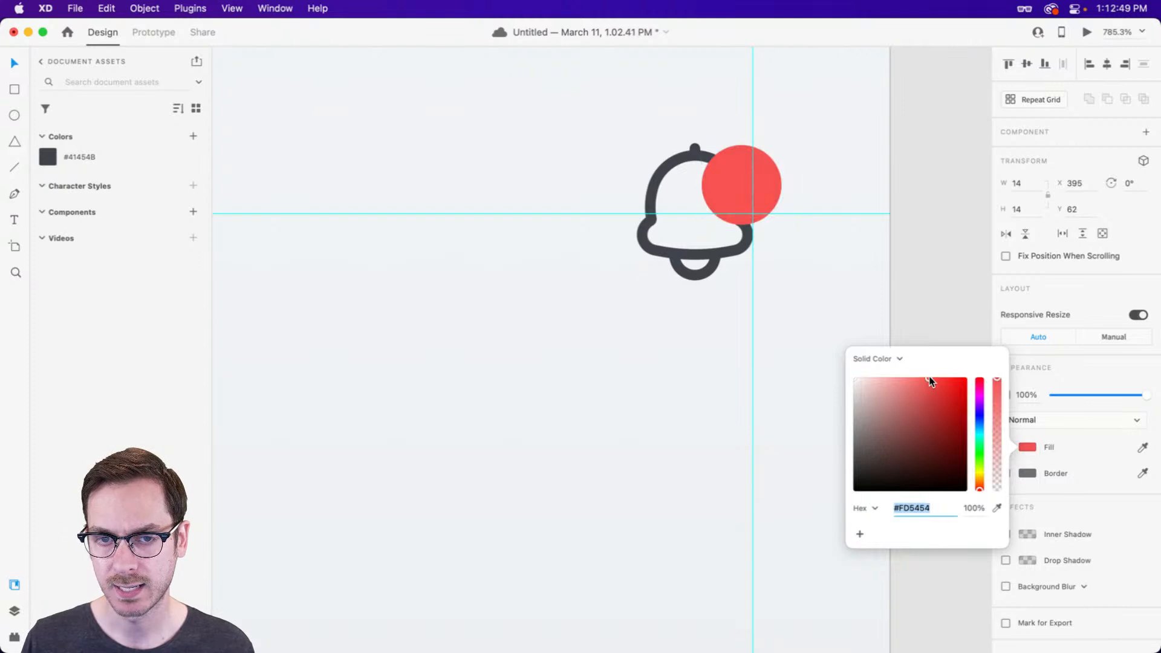
left_click(979, 383)
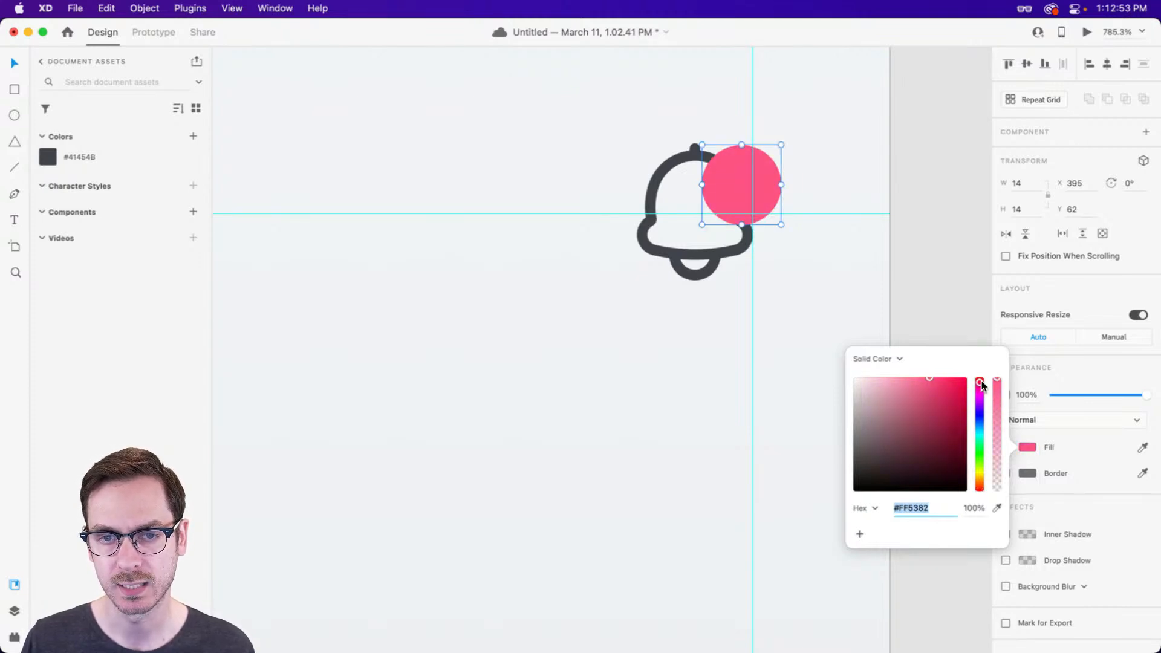
Give the badge circle a size 2 border sampled from the background beside it, and check the result in the preview.
left_click(1062, 298)
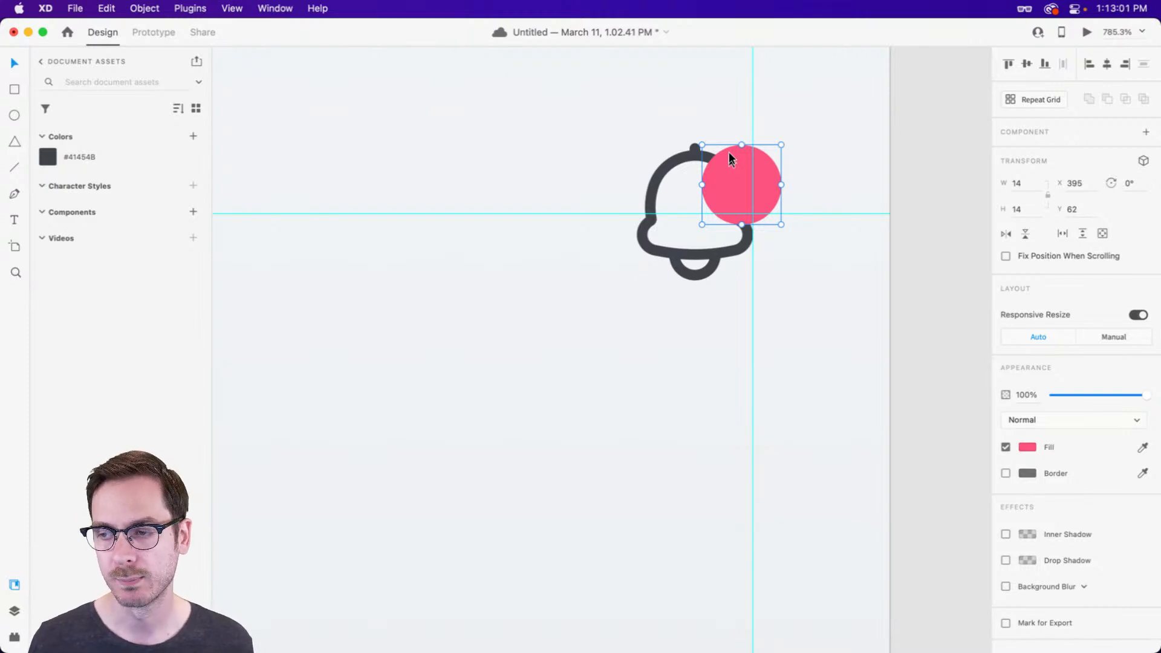
left_click(1142, 473)
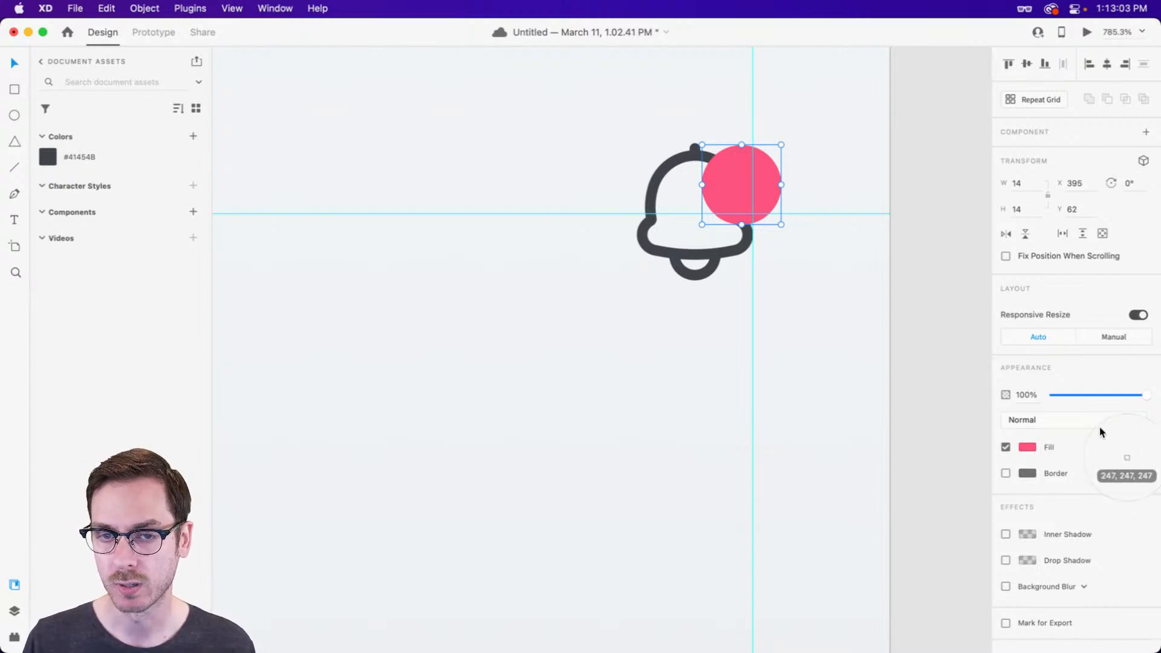
left_click(793, 182)
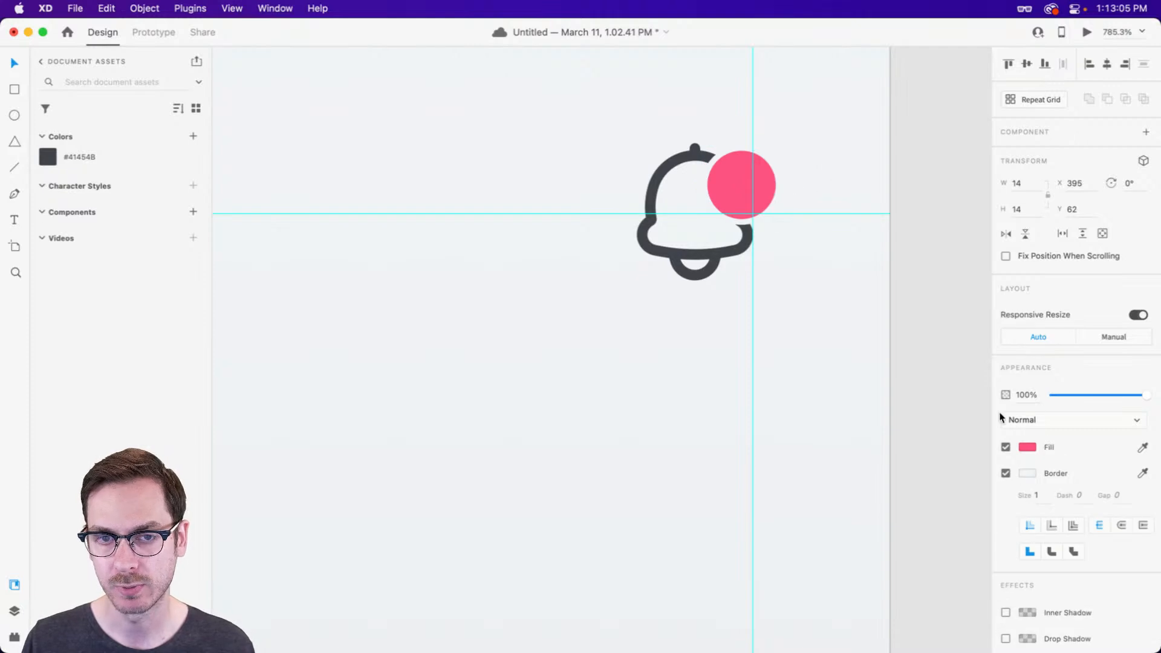
left_click(1040, 501)
type("2")
key("super+Return")
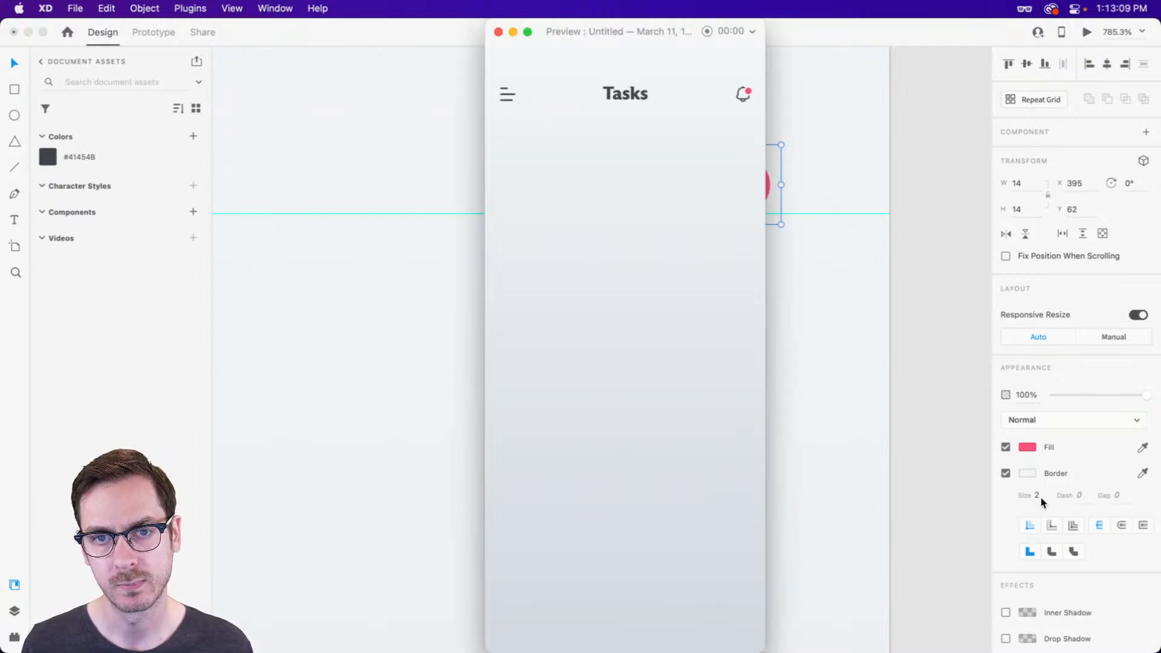
key("super+w")
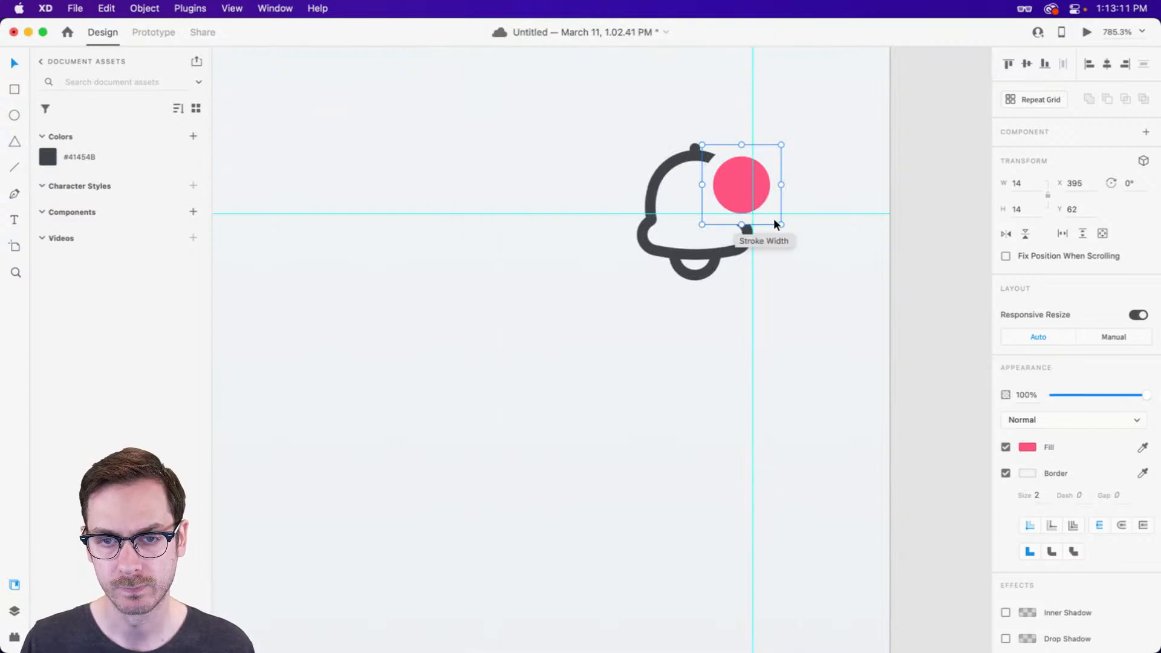
Enlarge the badge to 15 by 15 at X 394, reshape it with the Super Ellipse plugin at 45%, and check the preview.
left_click_drag(782, 226, 793, 232)
left_click_drag(764, 171, 757, 171)
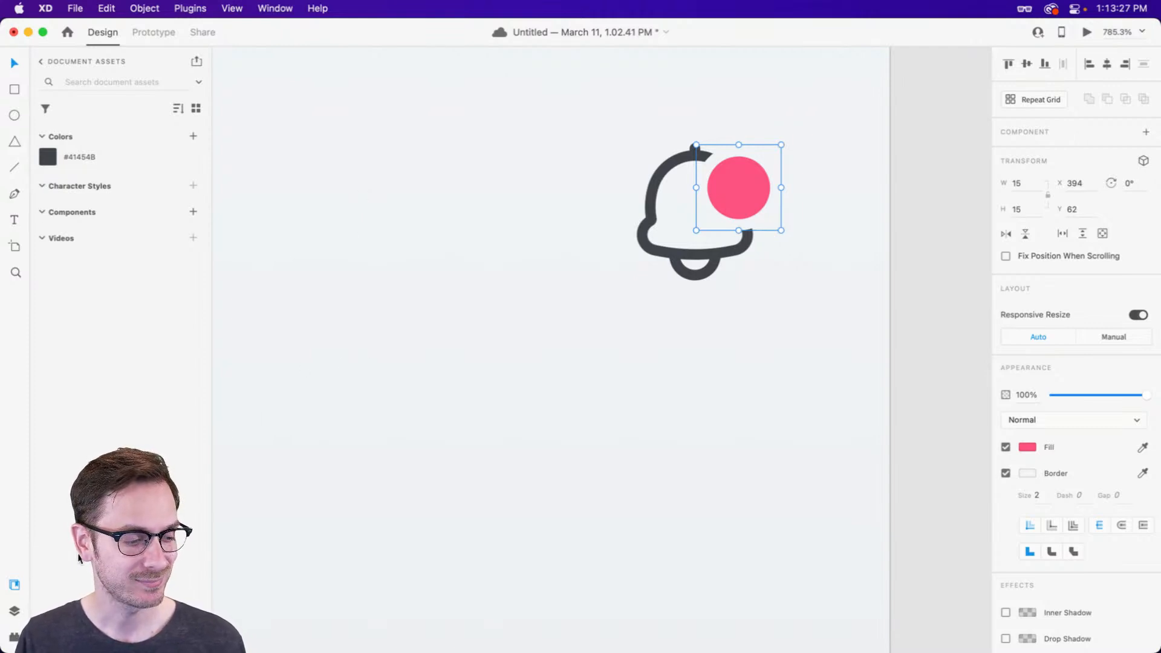
left_click(10, 637)
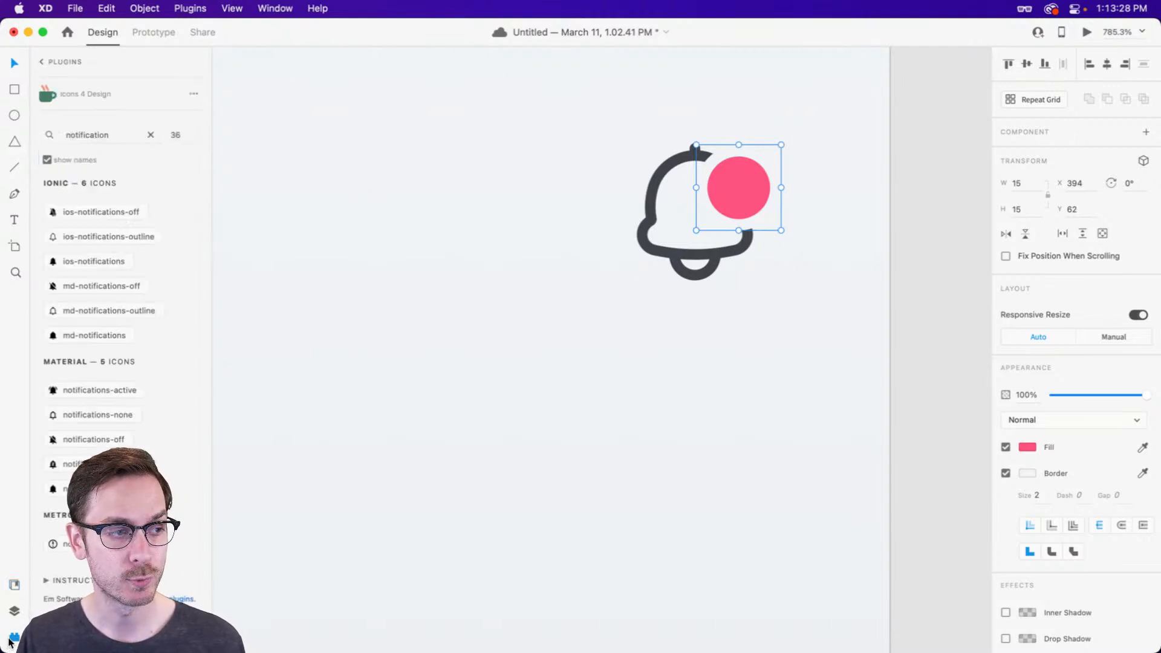
left_click(44, 62)
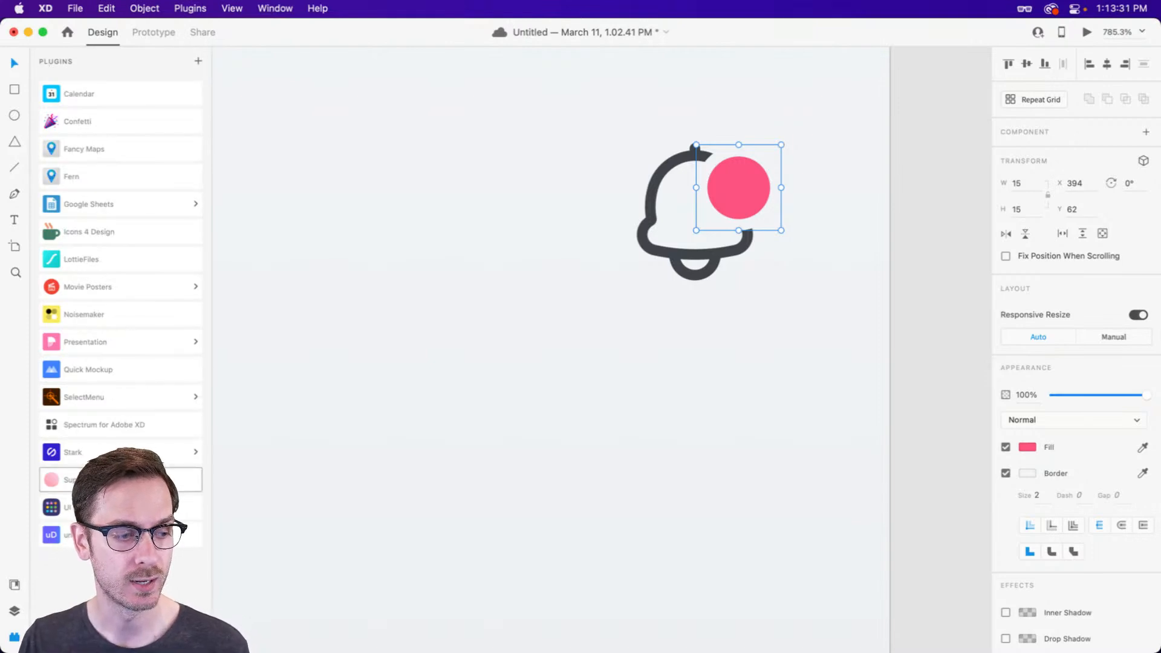
left_click(126, 319)
left_click_drag(49, 156, 113, 151)
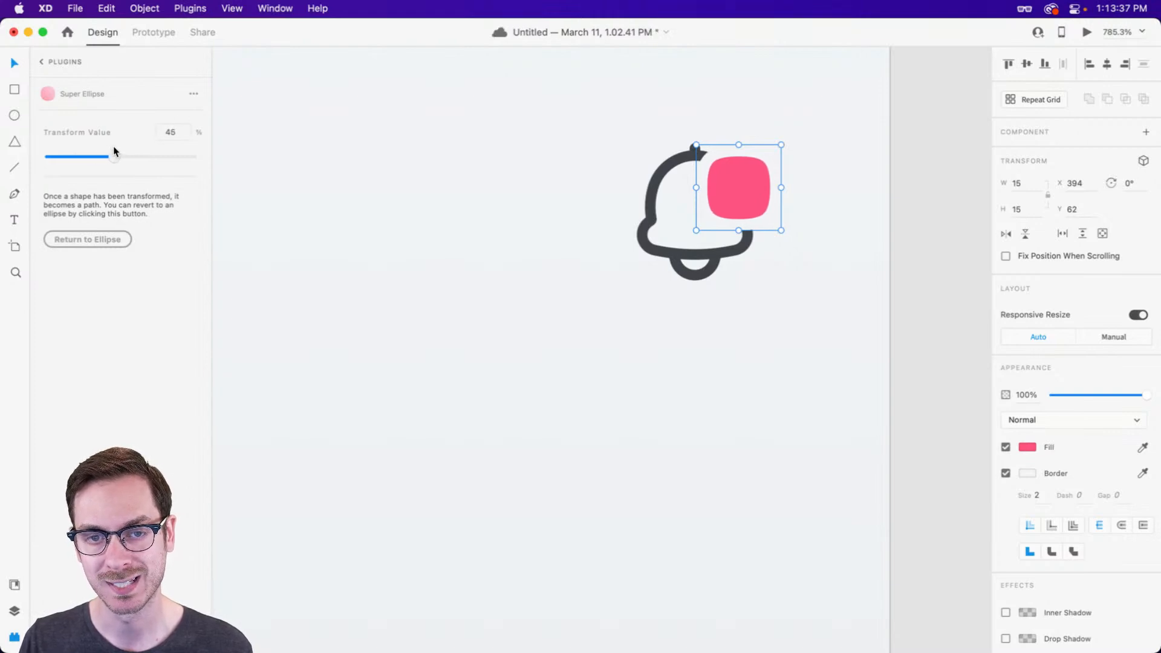
key("super+Return")
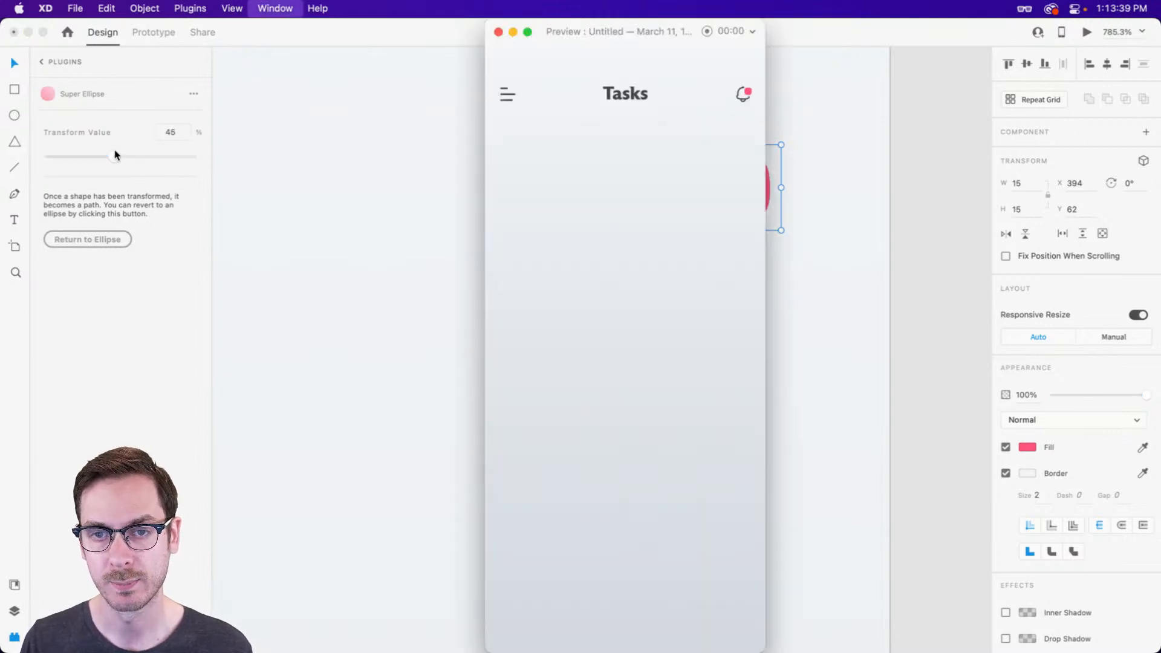
key("super+w")
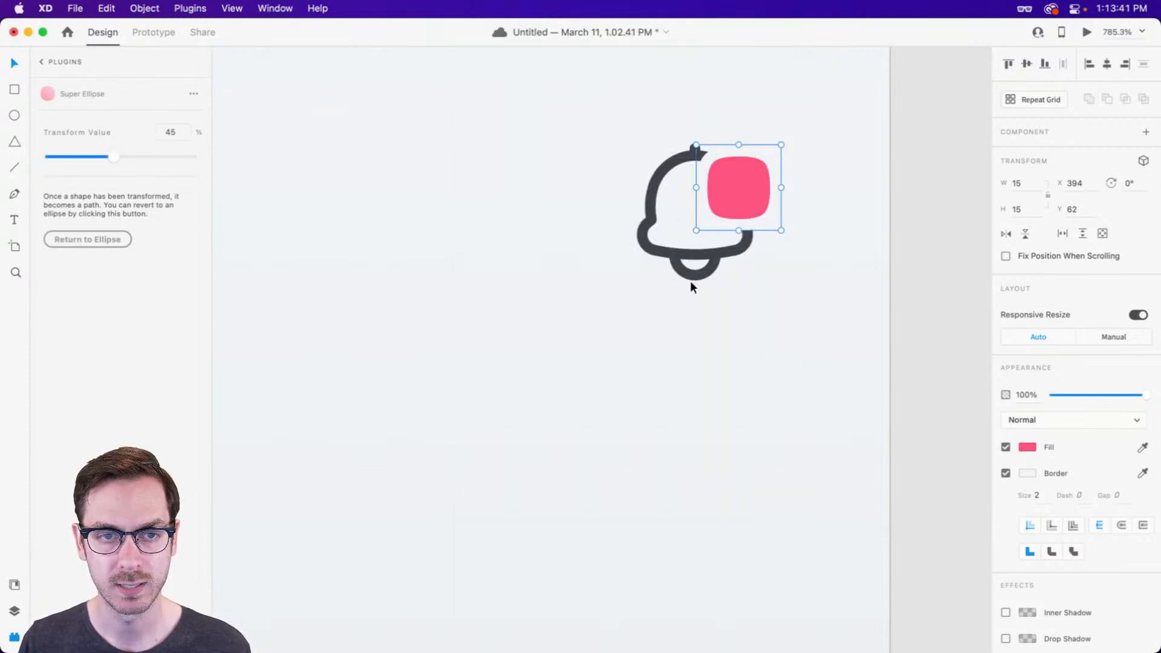
Group the menu icon, "Tasks" heading, bell and badge together, and name the group Header.
scroll(688, 279, "down", 10)
left_click(496, 335)
left_click_drag(497, 335, 649, 349)
left_click_drag(853, 236, 439, 175)
key("super+g")
key("super+y")
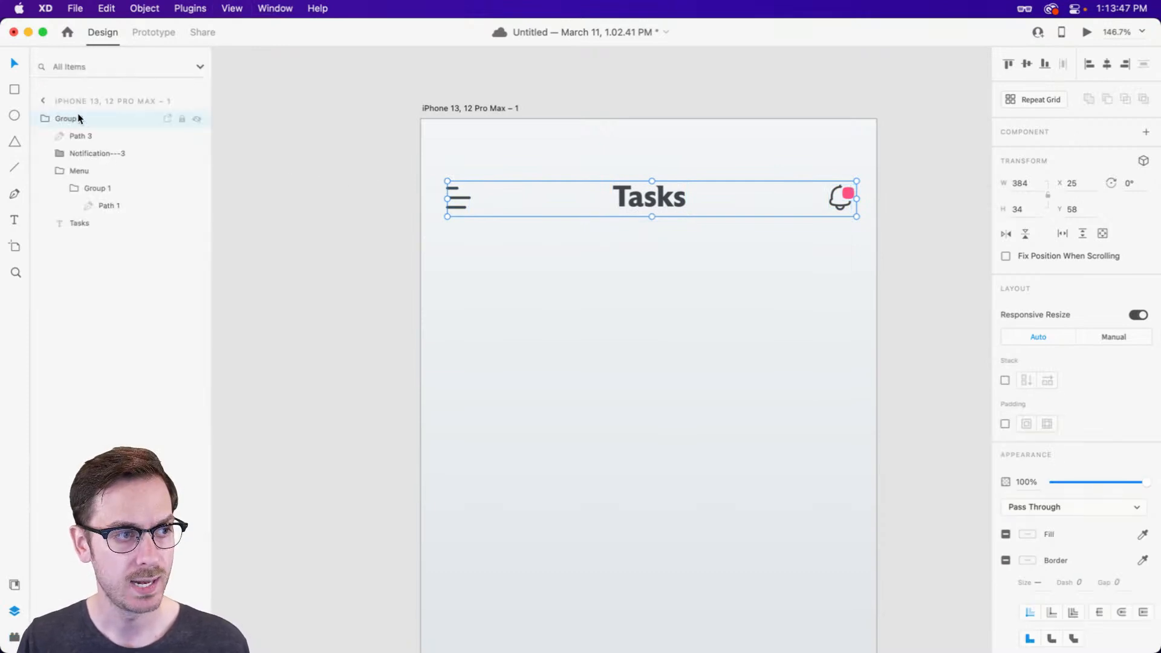
double_click(77, 119)
type("Header")
key("Return")
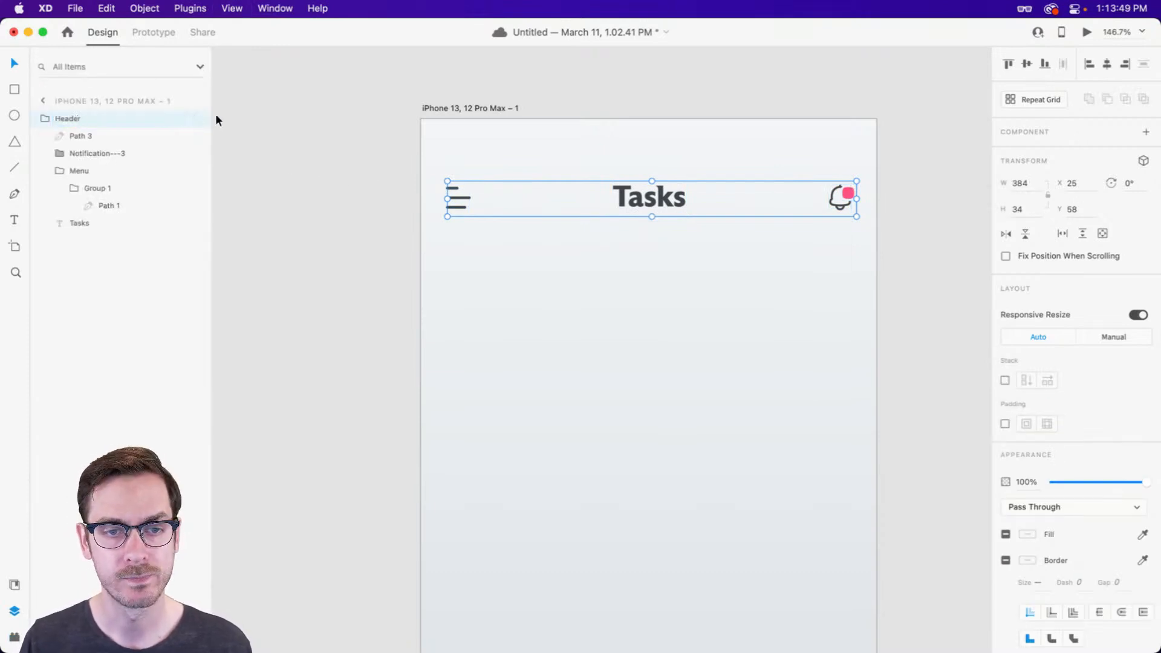
Show the guides and draw a 380 by 81 rectangle between the side guides near the artboard's bottom edge, at Y 803.
left_click(690, 357)
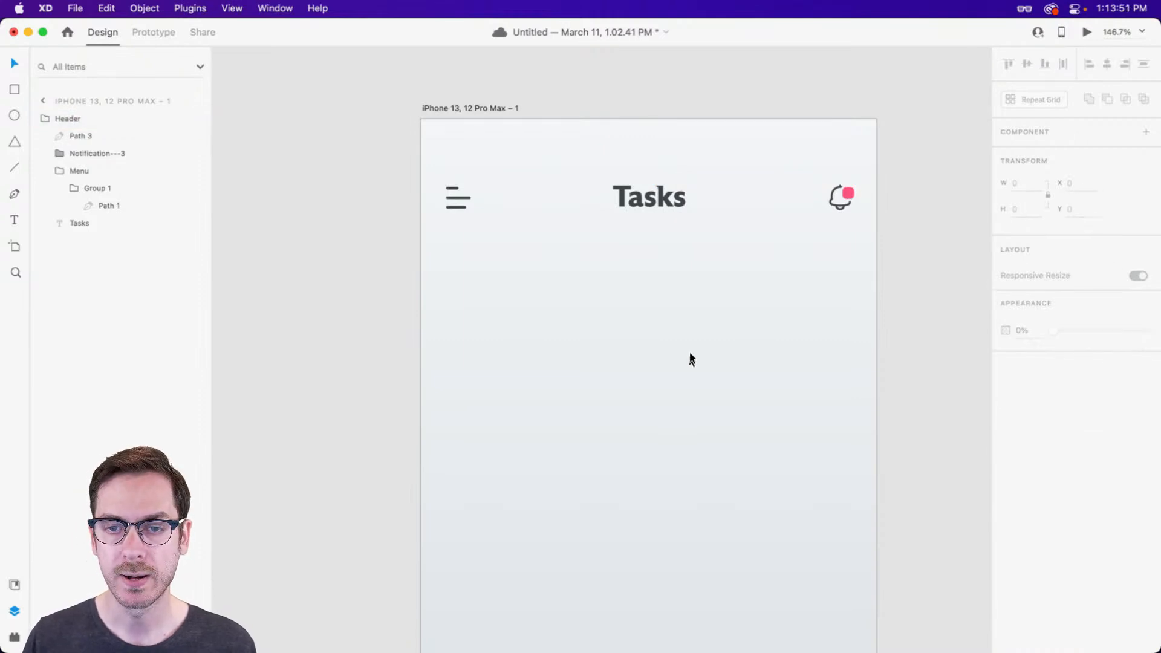
scroll(690, 356, "down", 5)
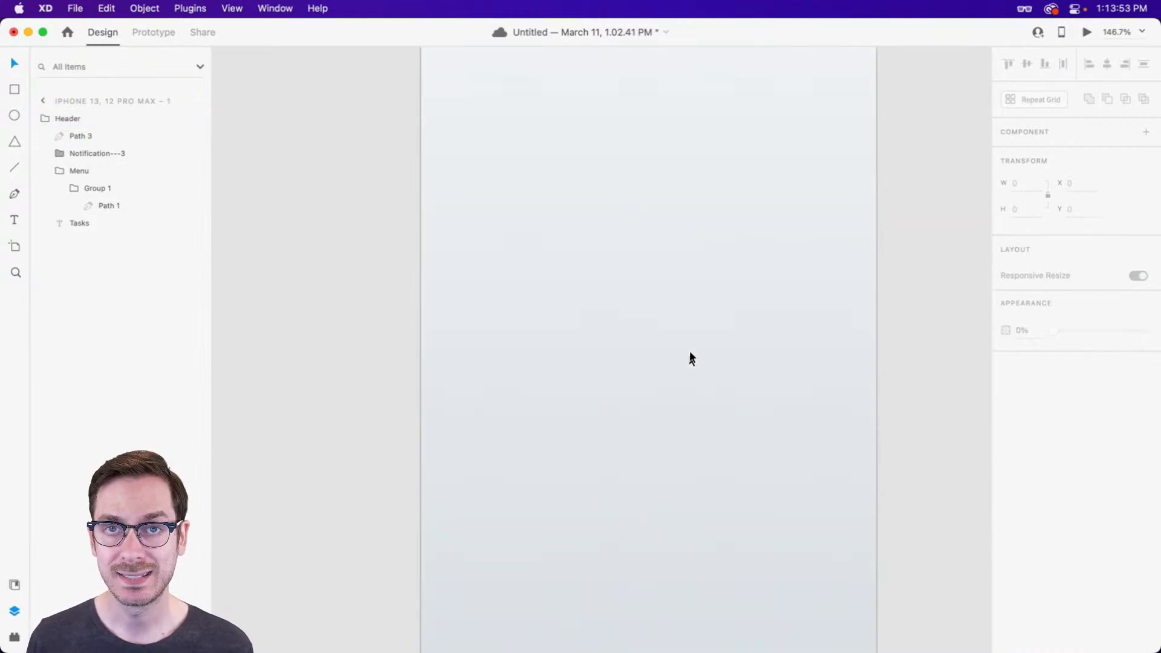
scroll(690, 353, "down", 3)
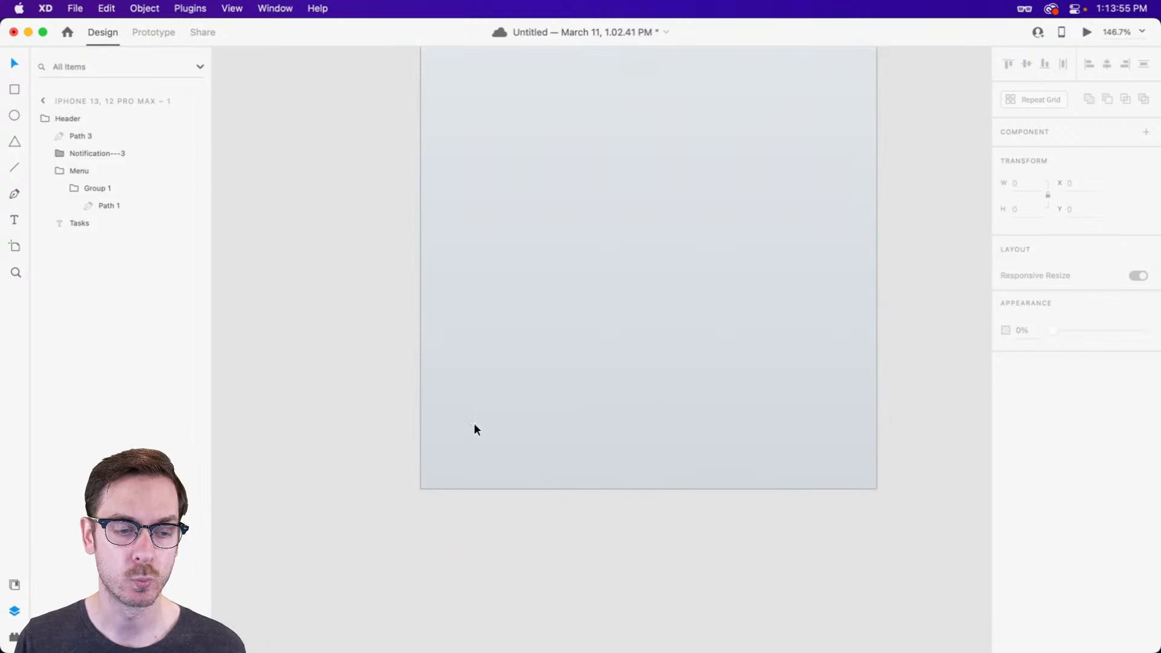
key("super+semicolon")
key("r")
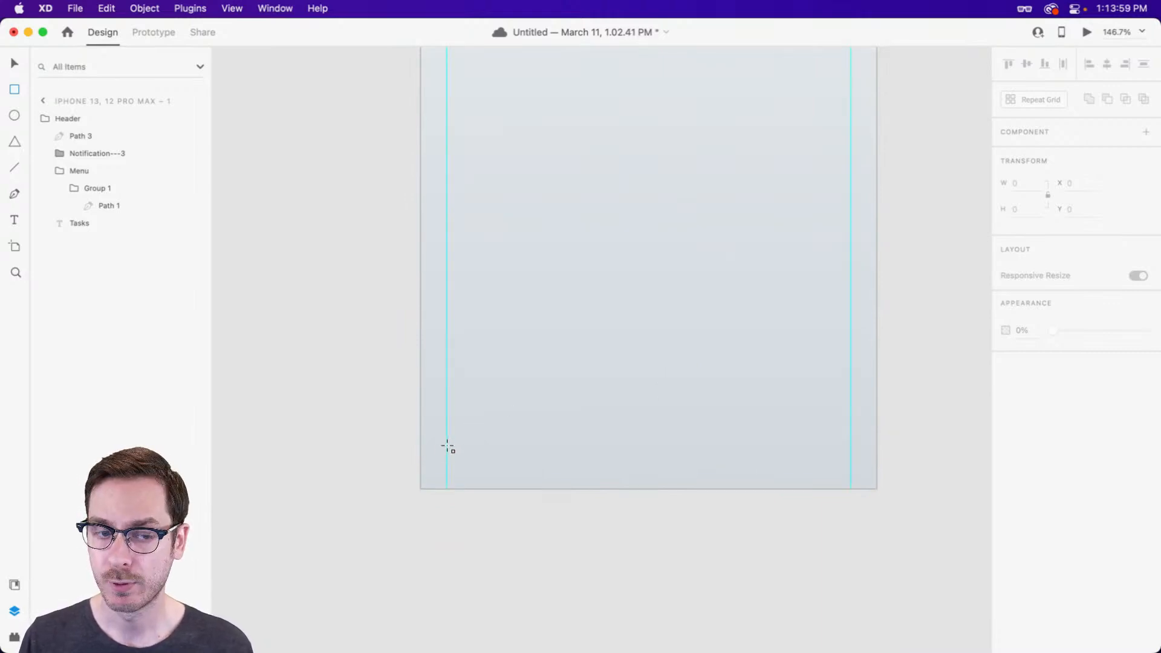
left_click_drag(447, 444, 851, 359)
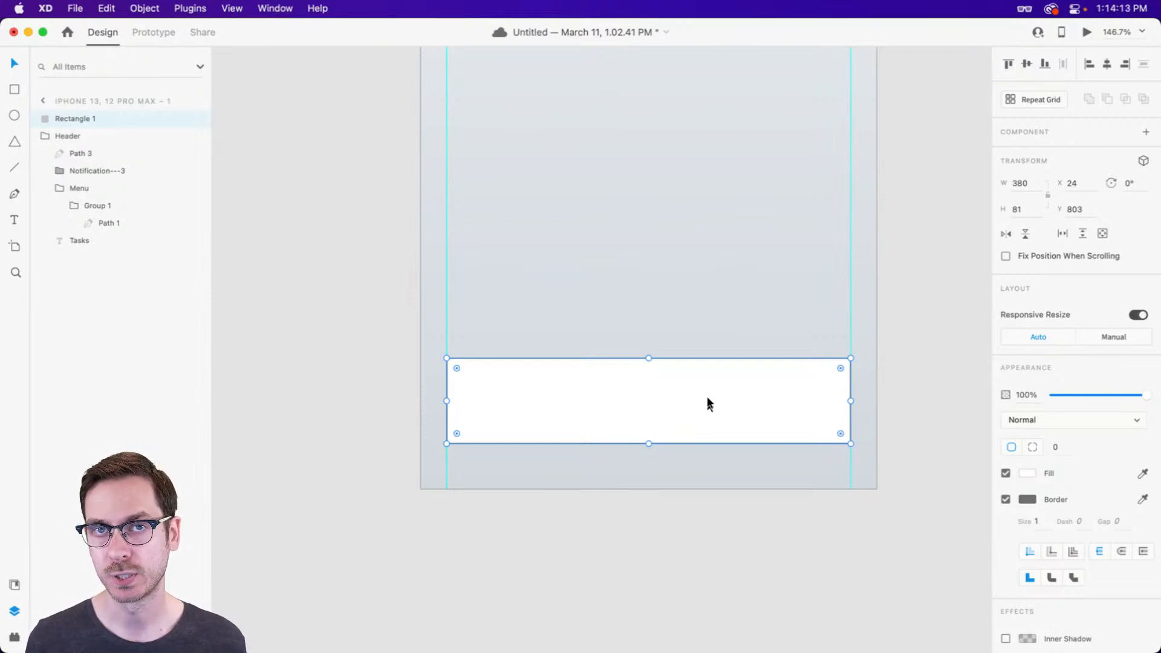
Draw a centred home-indicator line 93 wide with border size 4 below the rectangle, placing it at Y 914.5 to match the preview.
key("l")
left_click_drag(590, 477, 688, 477)
left_click(1049, 470)
type("4")
key("Return")
left_click_drag(670, 471, 685, 484)
key("super+Return")
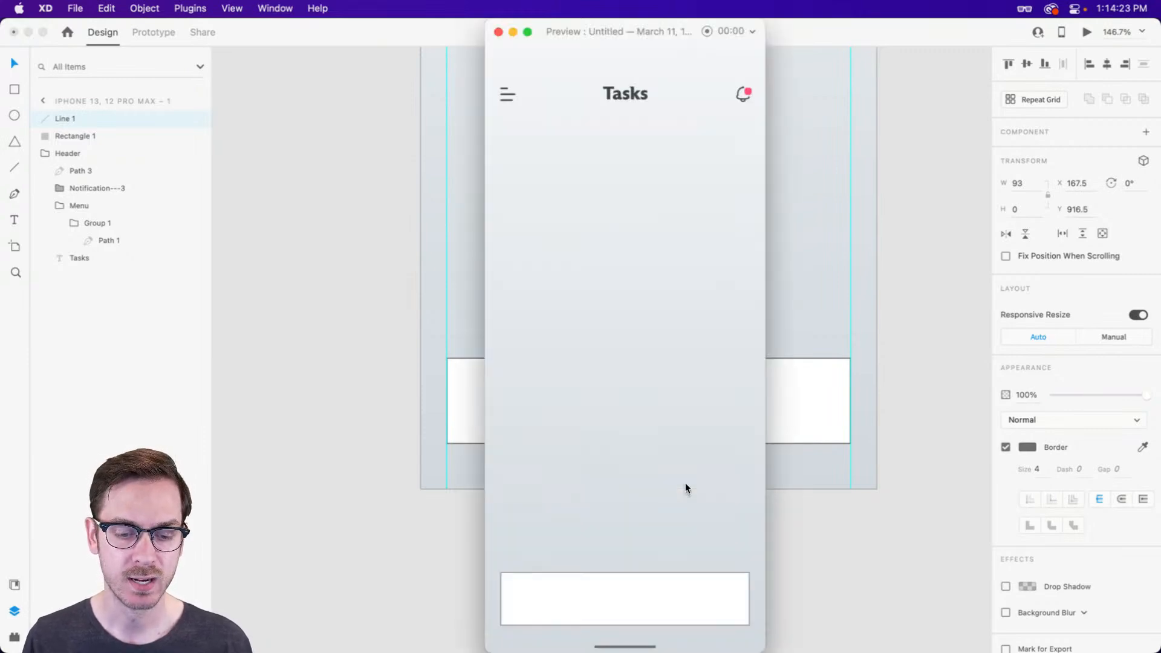
key("Escape")
key("Up")
key("Up")
left_click_drag(685, 487, 685, 488)
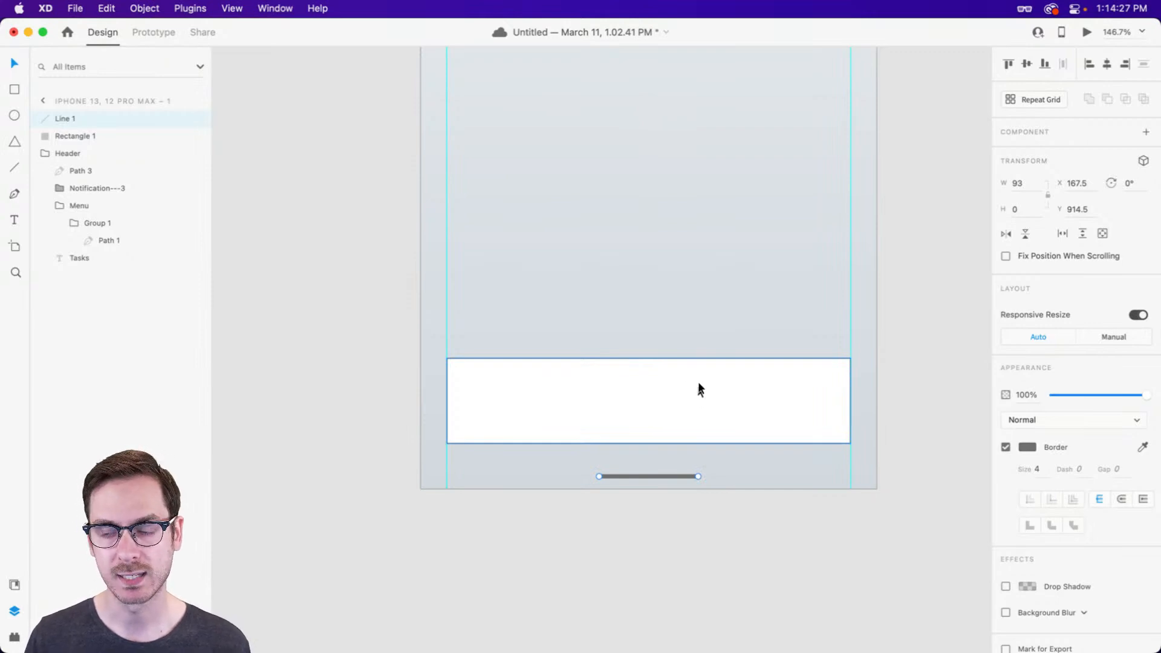
Move the white rectangle down to Y 814, close above the home-indicator line, and delete that line.
left_click_drag(699, 383, 708, 408)
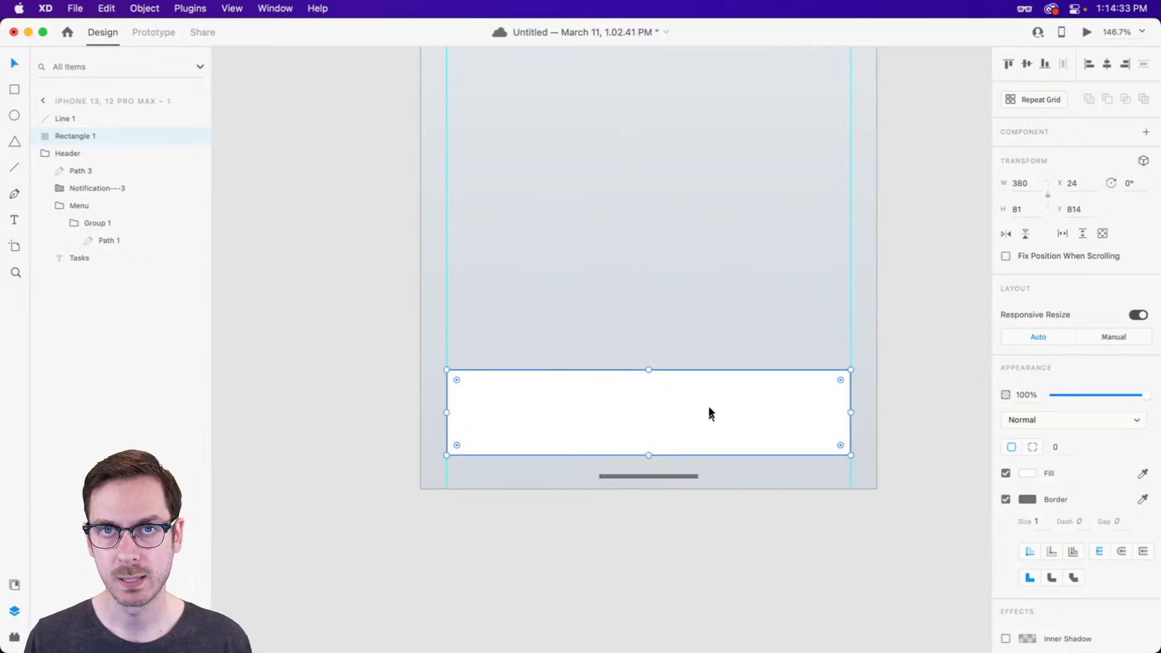
left_click(684, 476)
key("Delete")
Remove the white rectangle's border and round its corners to a radius of 24.
left_click(814, 377)
left_click(1006, 499)
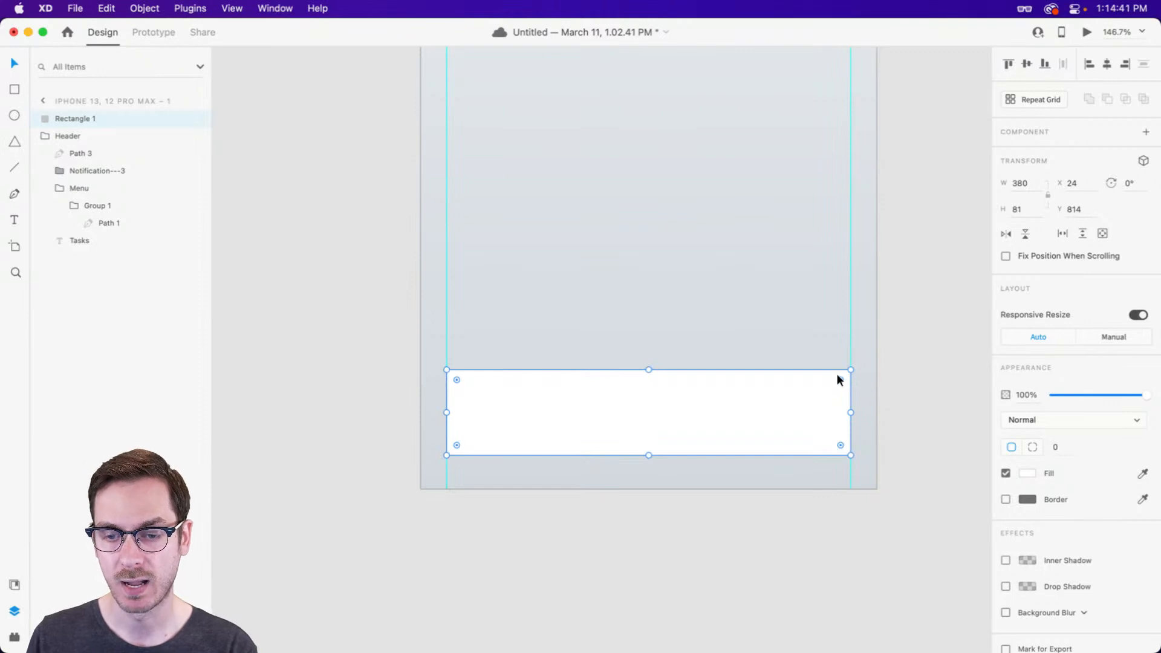
left_click_drag(840, 375, 831, 390)
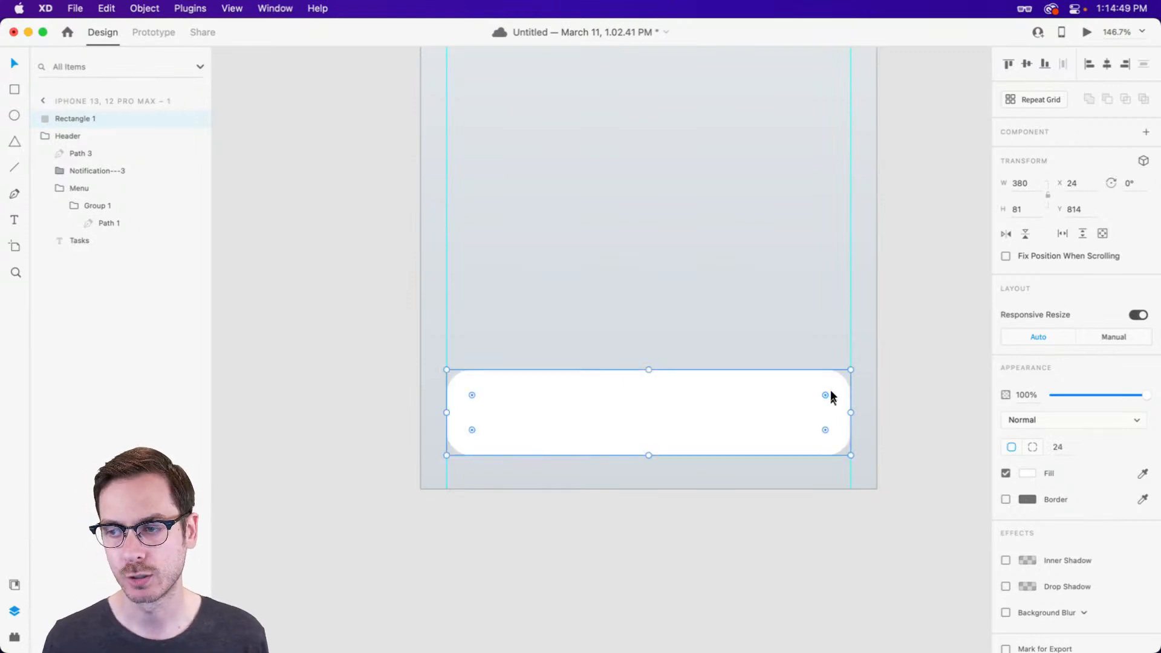
Raise the rounded rectangle's top edge to Y 808, making it 87 high.
left_click(715, 307)
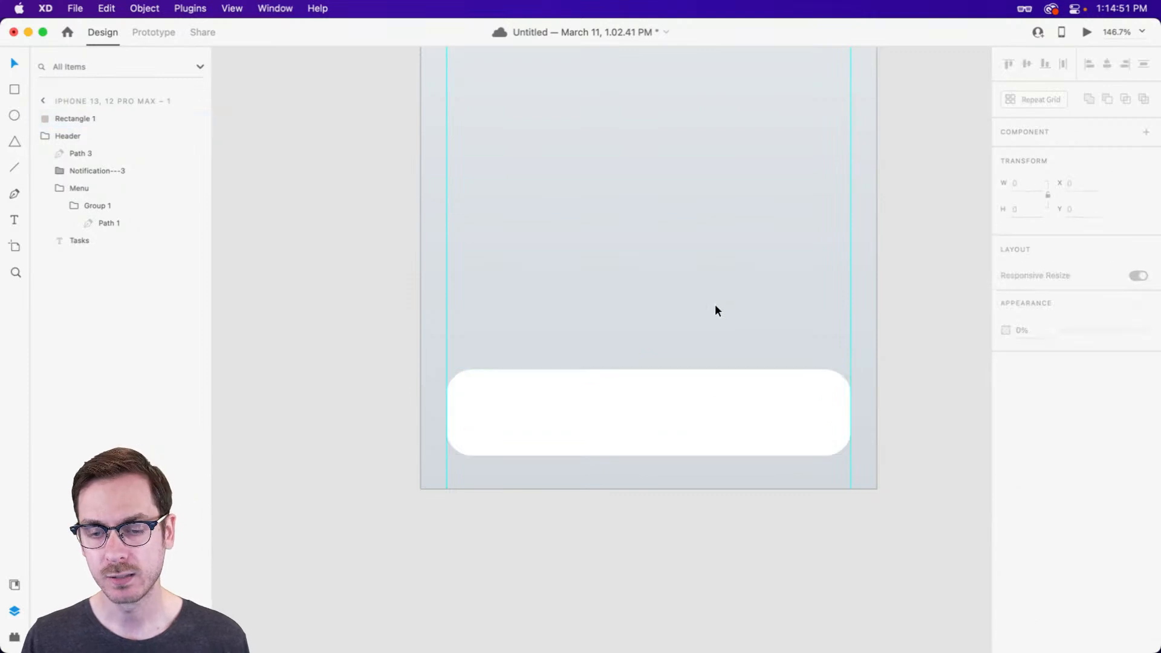
left_click(717, 405)
left_click_drag(648, 369, 651, 364)
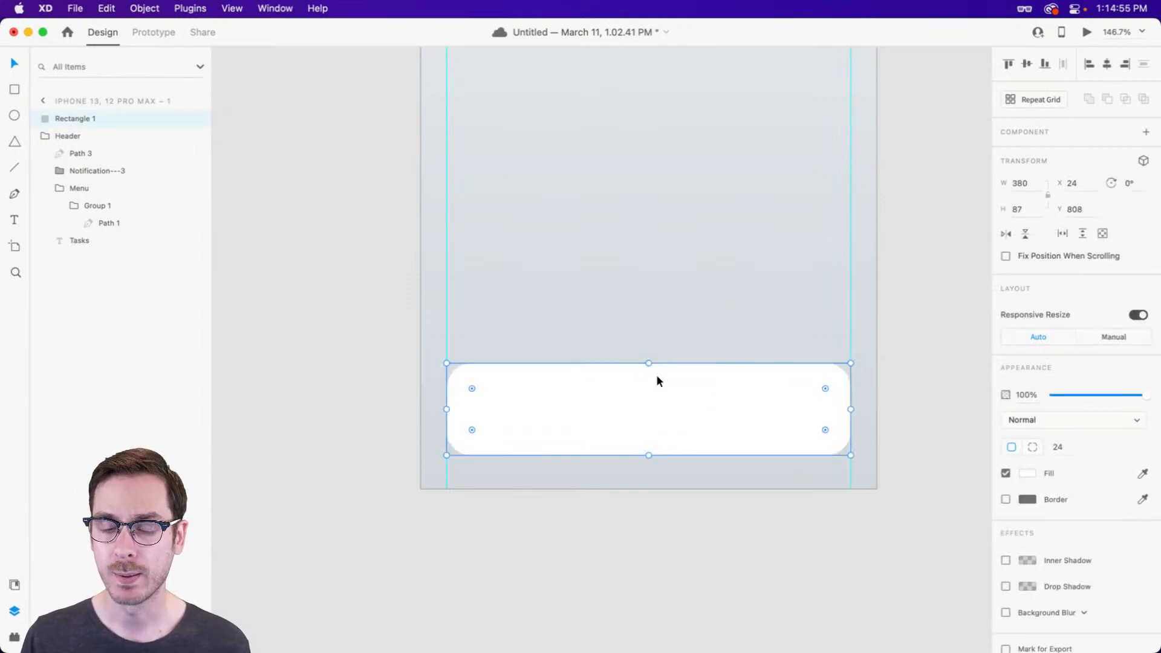
Add a drop shadow to the rounded rectangle with a Y offset of 8.
scroll(687, 435, "up", 3)
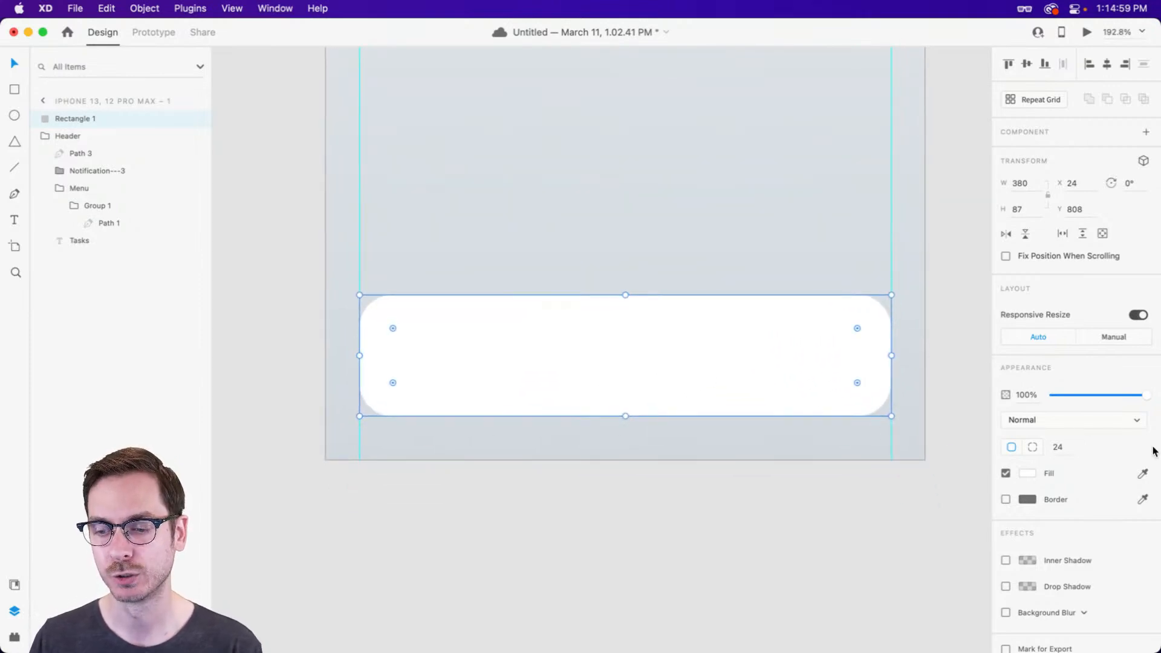
scroll(1027, 571, "down", 1)
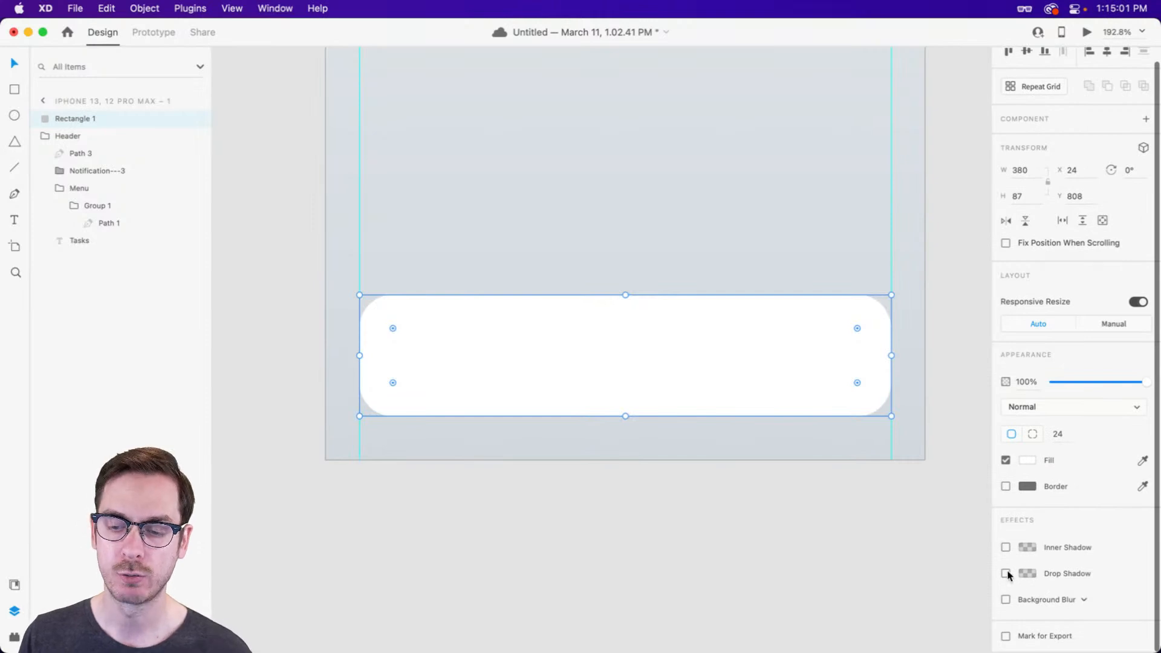
left_click(1005, 573)
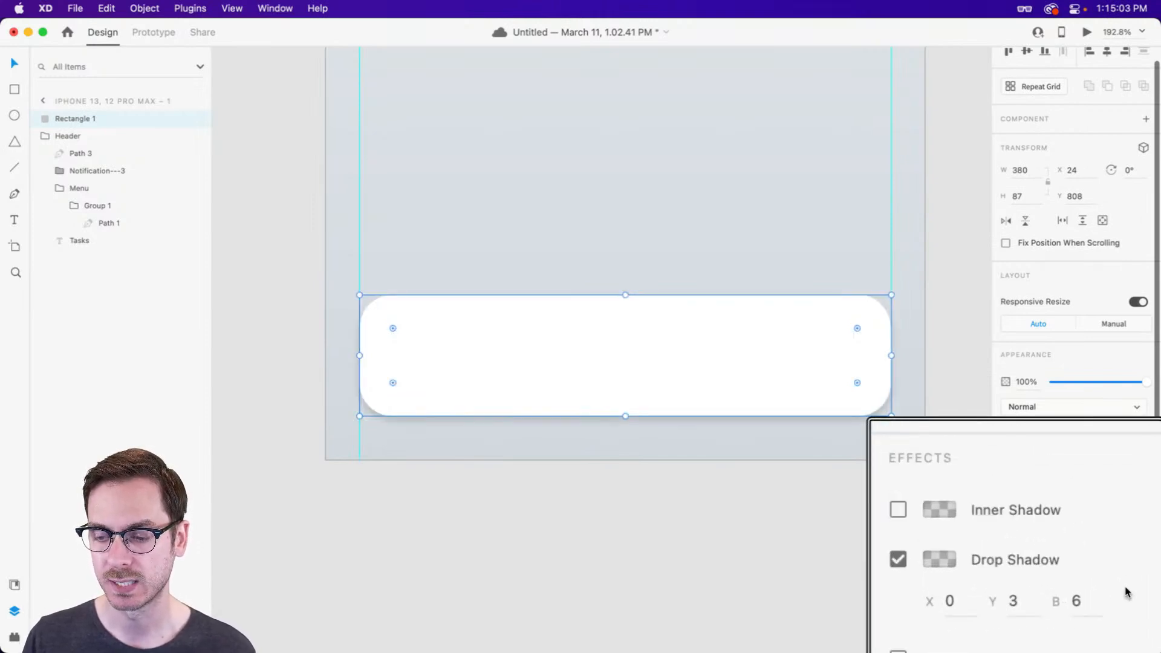
left_click(1067, 598)
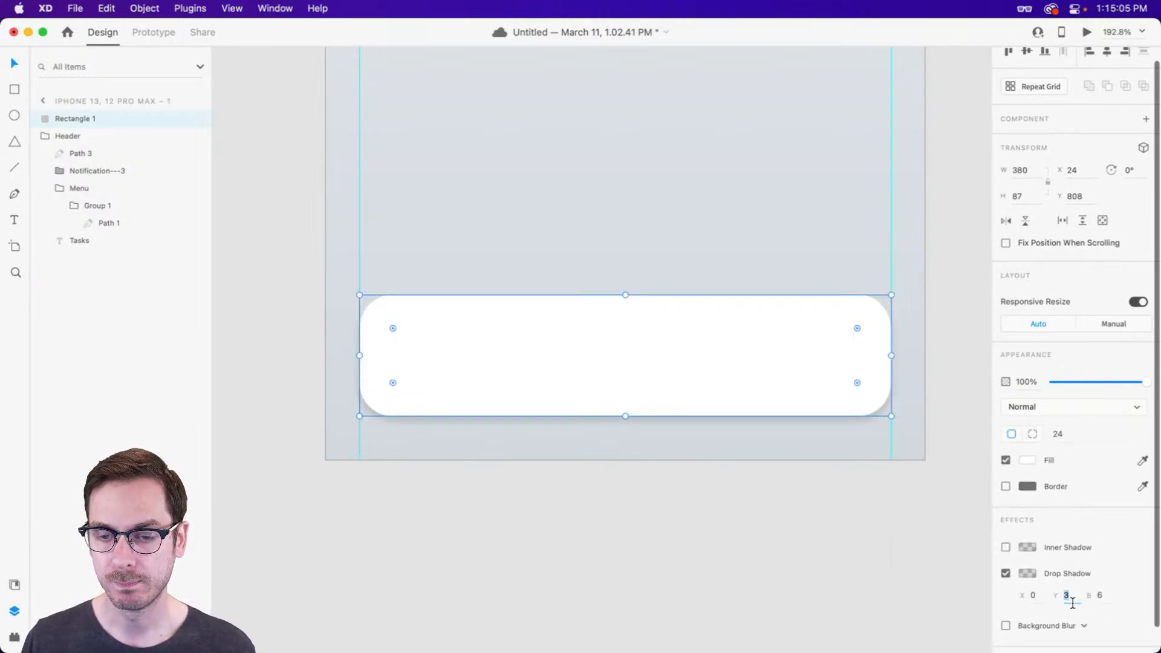
type("7")
key("Return")
key("Up")
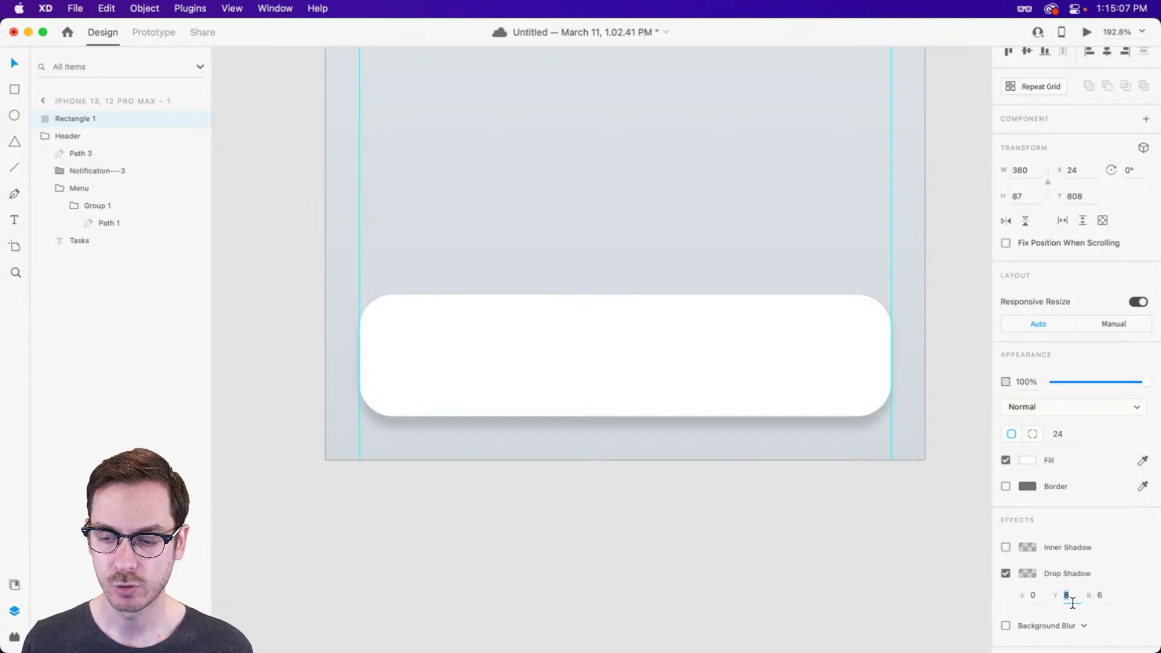
key("Down")
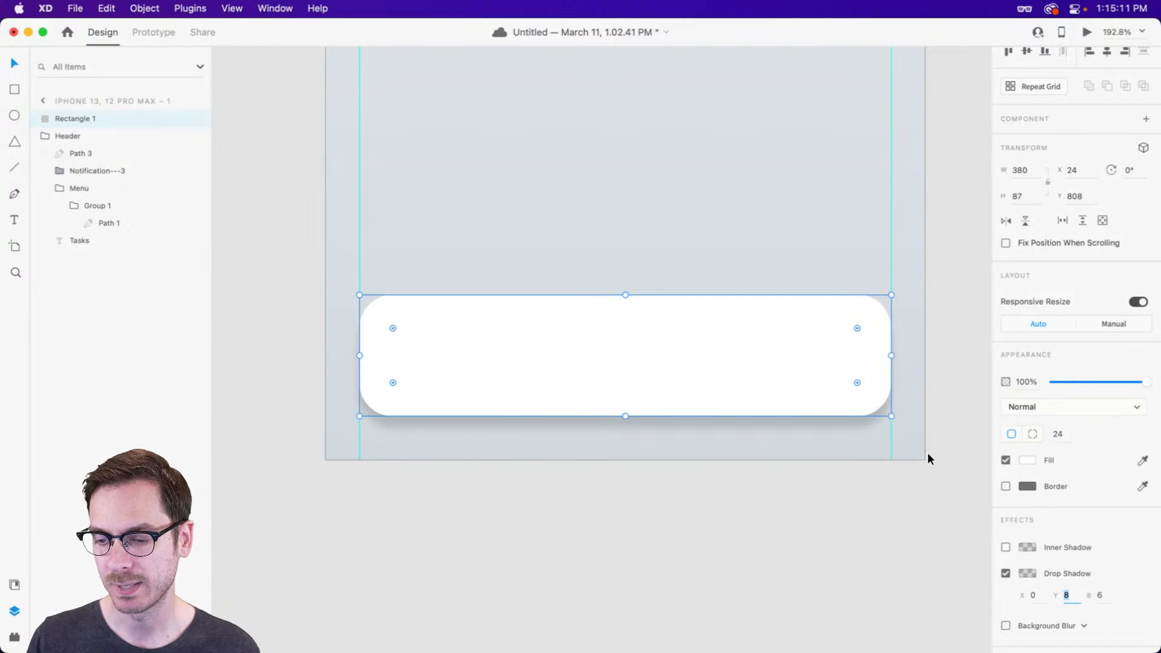
Set the drop shadow's colour to the dark blue #324158 at 10% opacity, and check the bar in the preview.
left_click(1027, 572)
left_click(978, 516)
left_click_drag(910, 550, 966, 584)
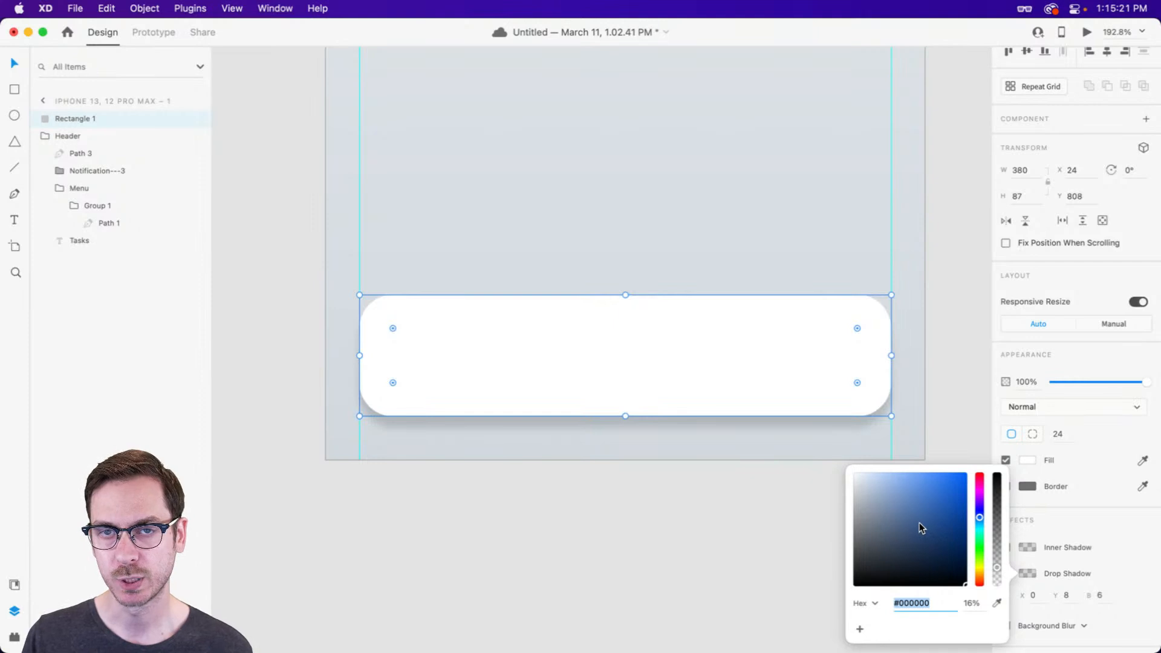
left_click_drag(900, 550, 901, 546)
left_click_drag(997, 567, 999, 578)
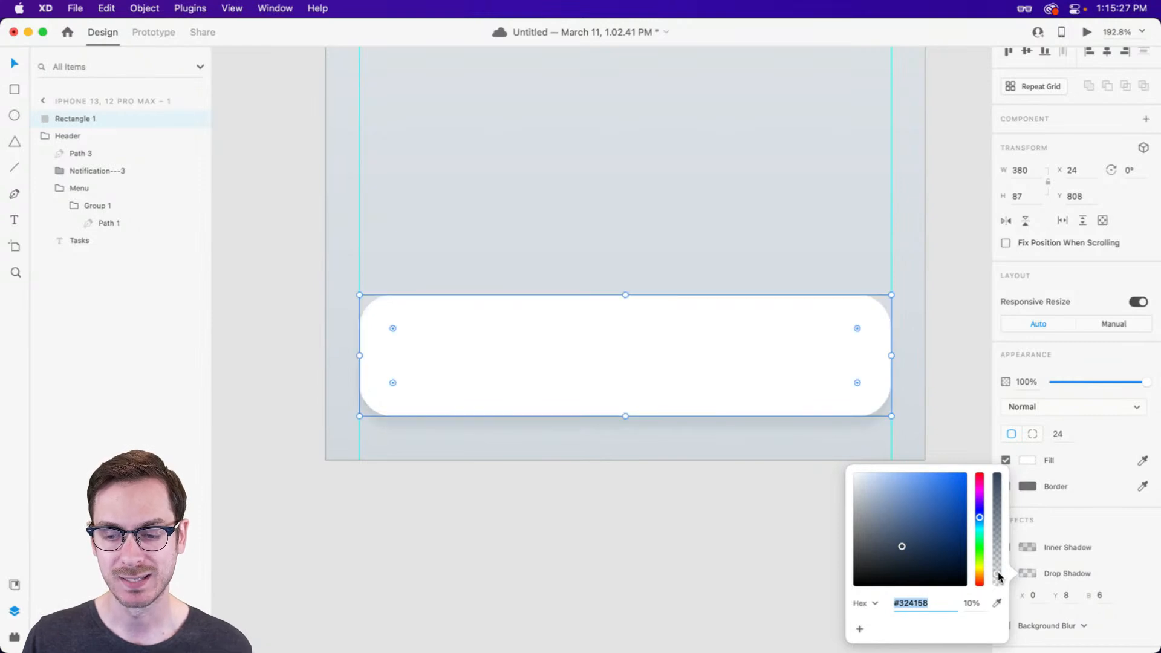
left_click(1075, 353)
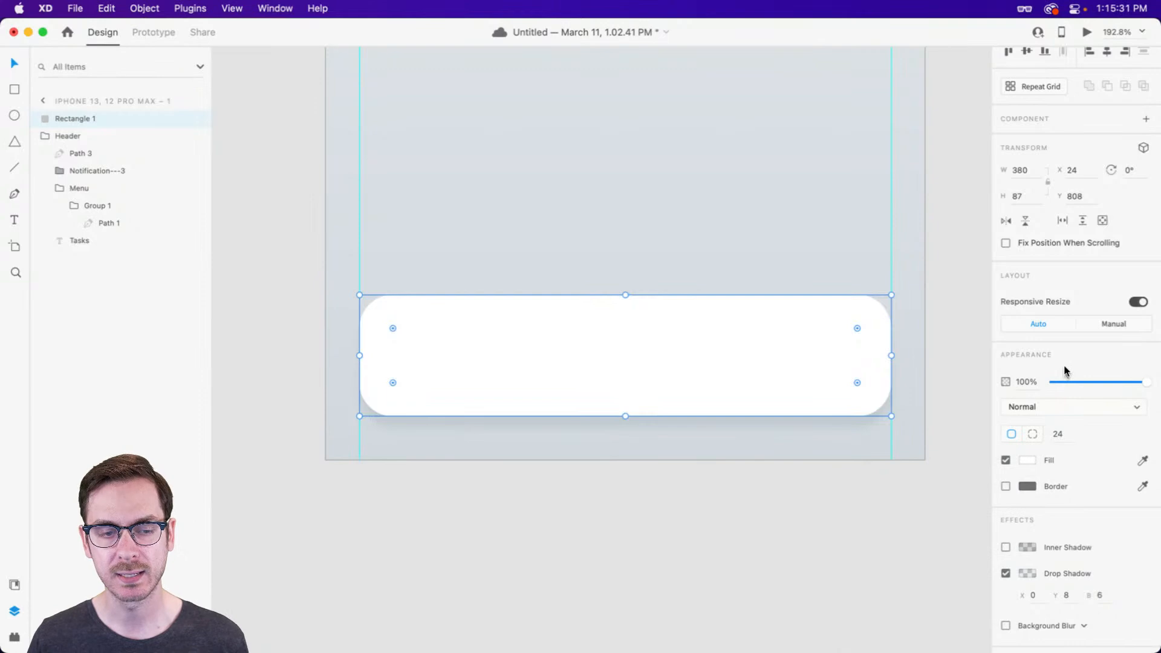
key("super+Return")
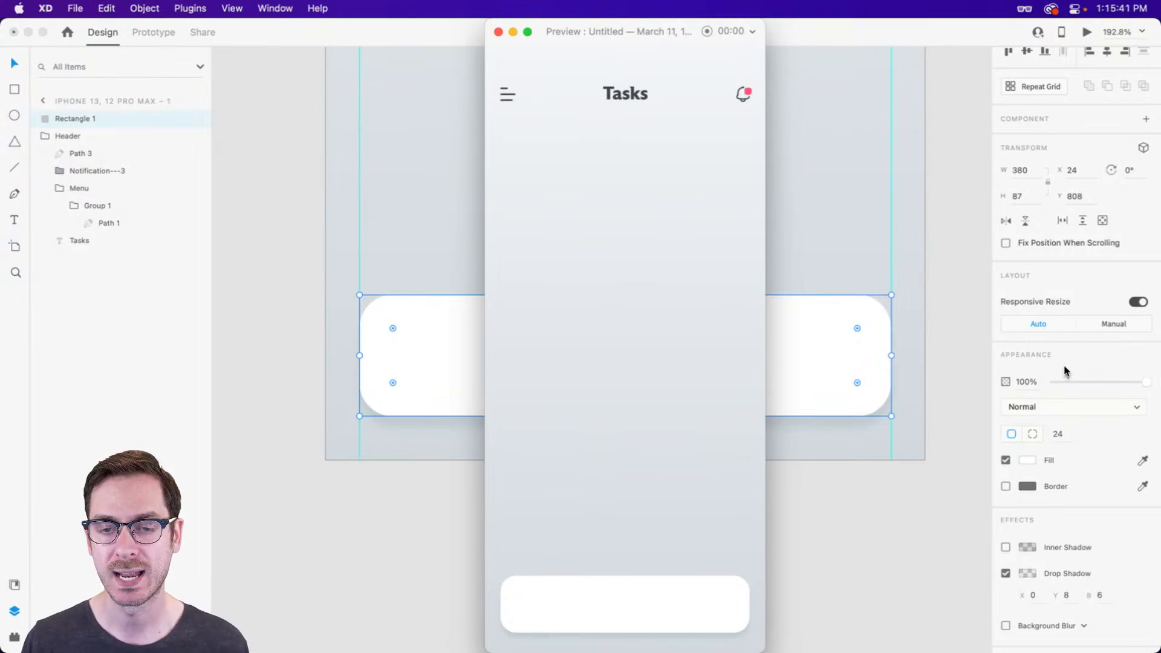
Set the bar's drop shadow to a Y offset of 16 and a blur of 24, and check it in the preview.
left_click(1069, 598)
key("BackSpace")
type("16")
key("Tab")
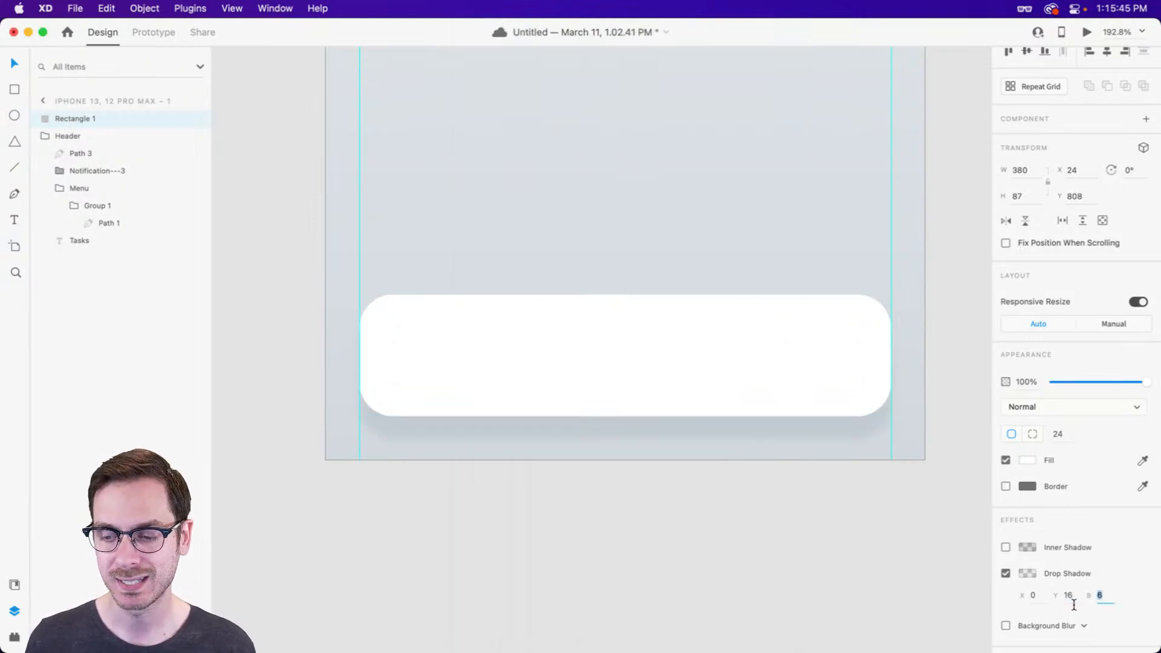
type("24")
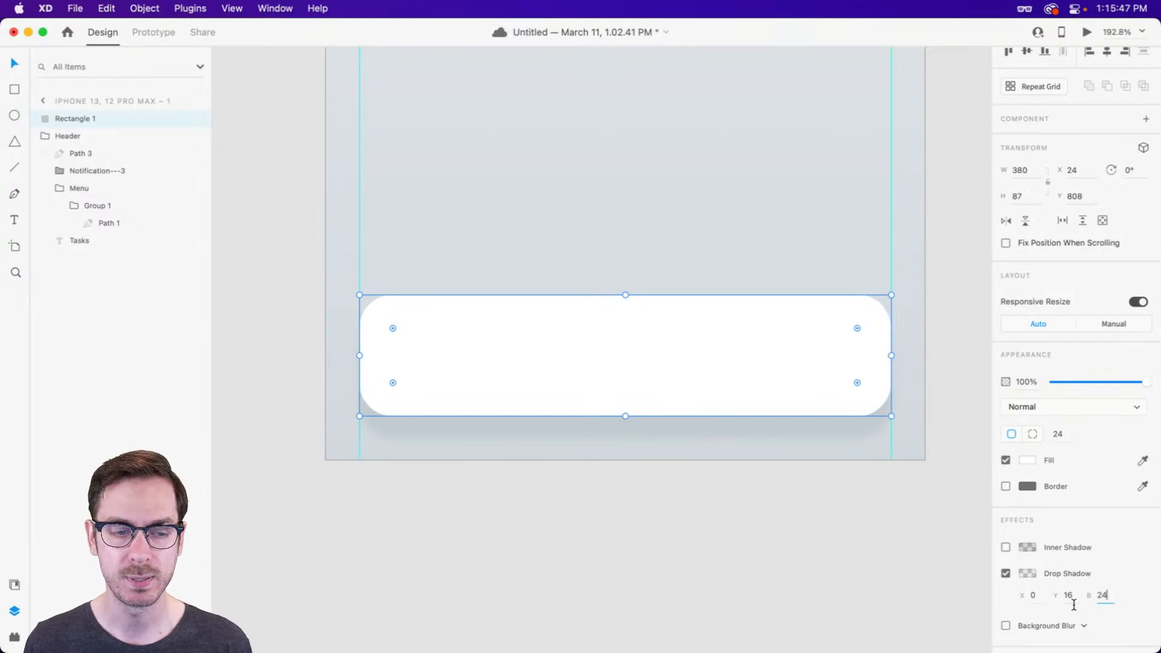
key("super+Return")
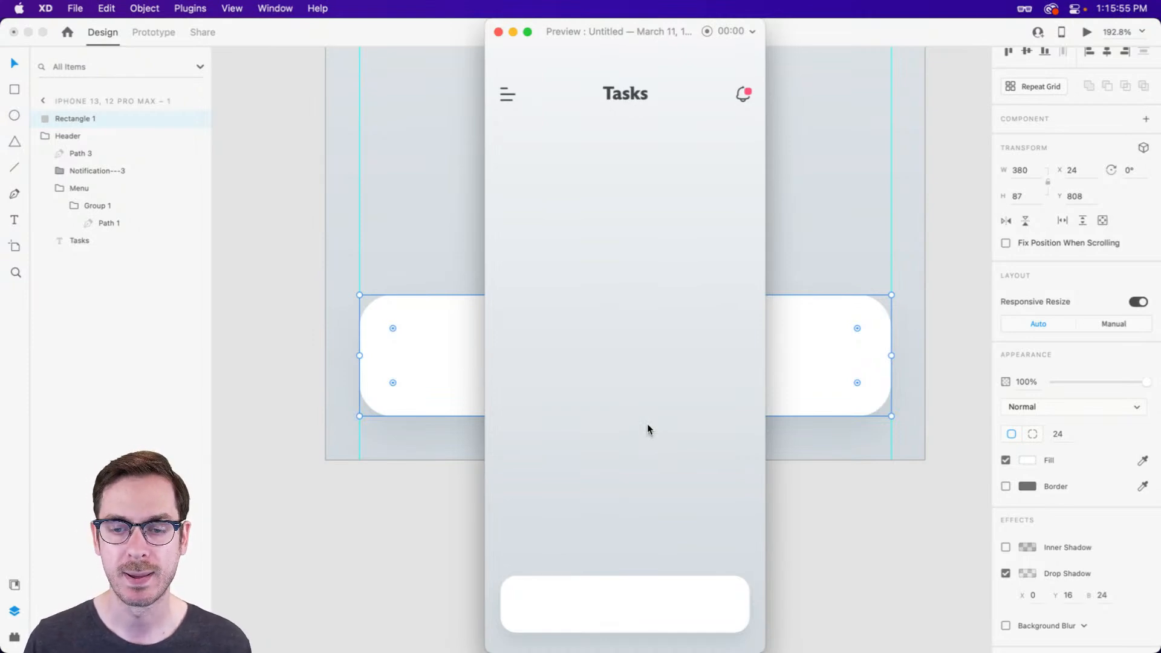
key("super+w")
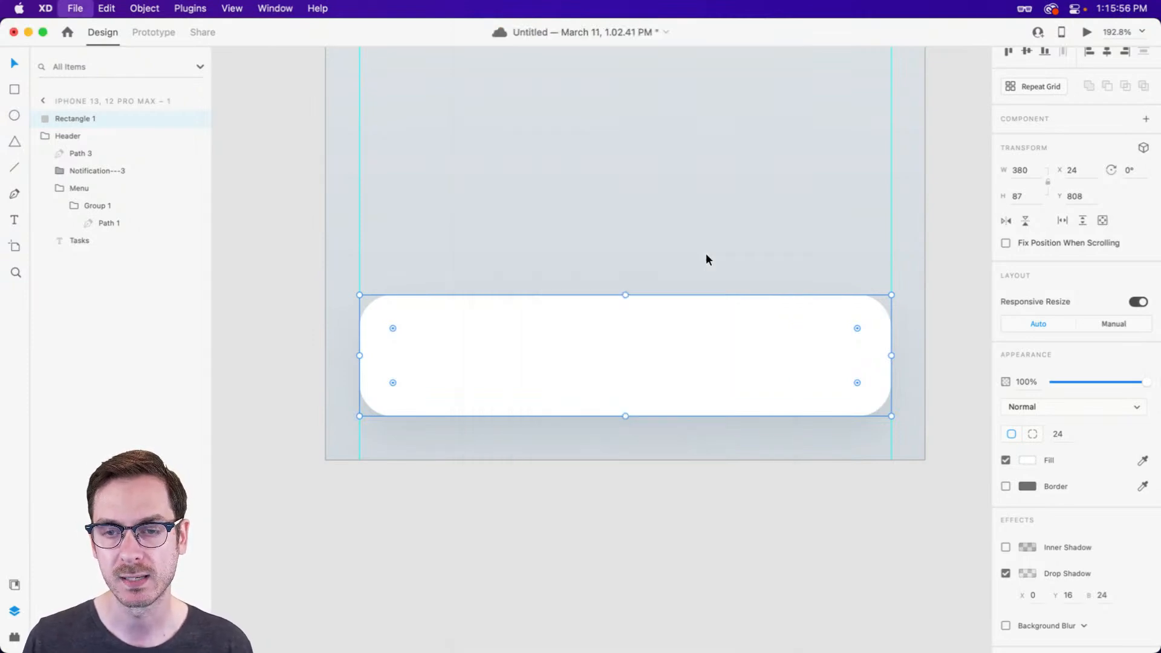
Lighten the end colour of the artboard's linear background gradient to #D9E0E8.
left_click(786, 200)
left_click(787, 205)
left_click(1027, 410)
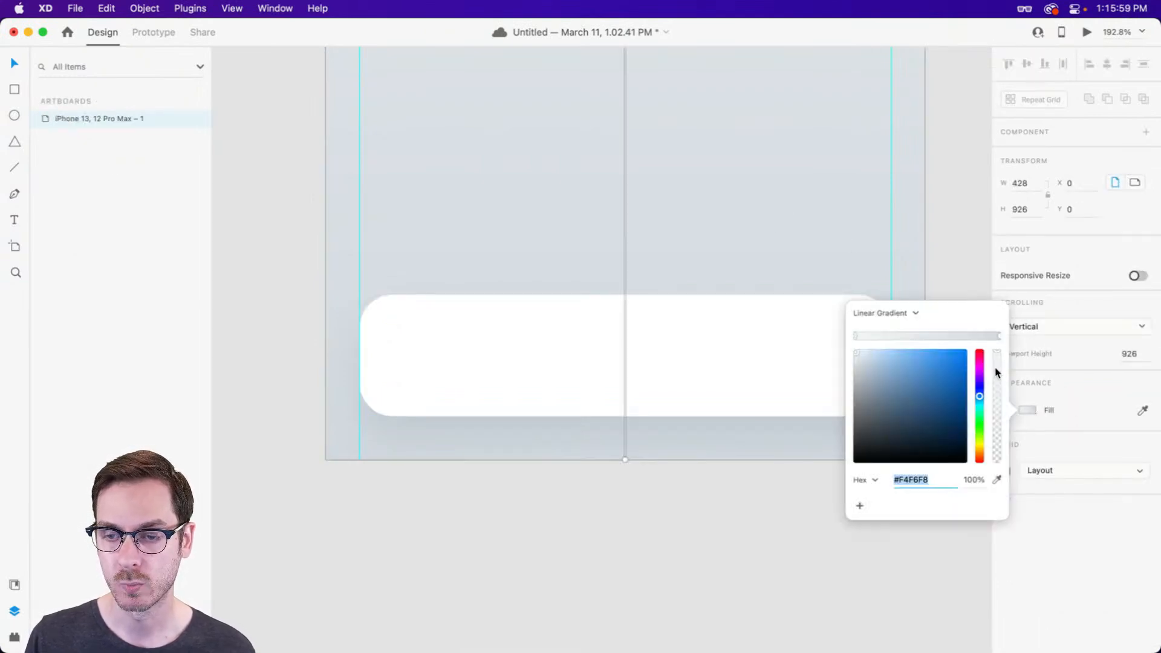
left_click(999, 336)
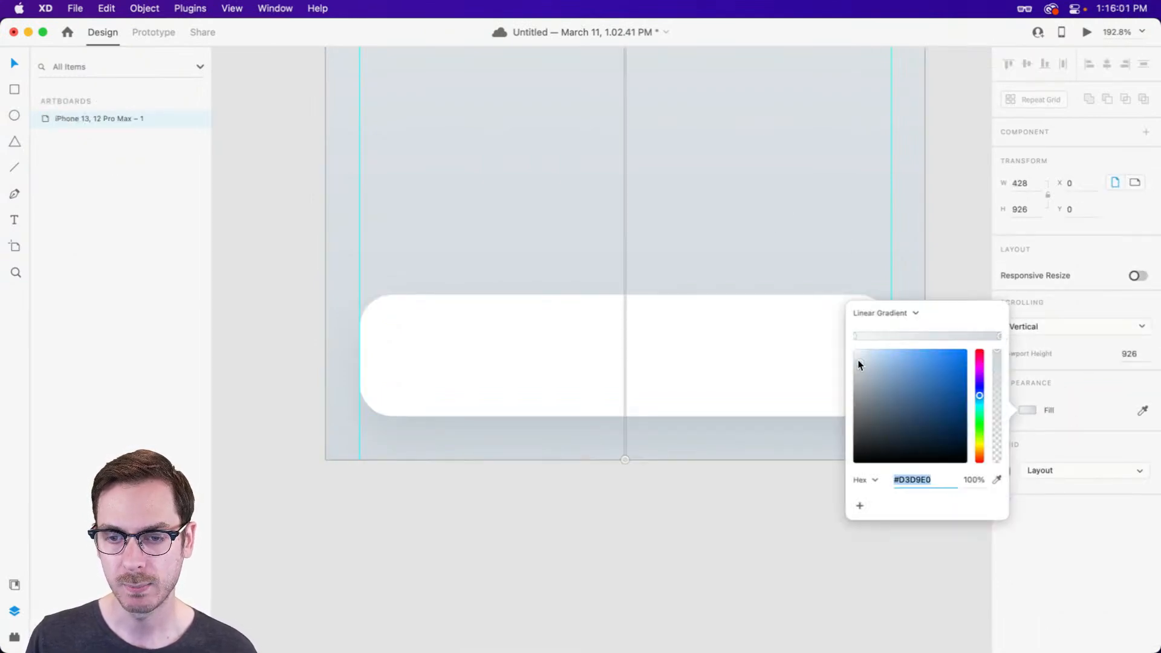
left_click_drag(858, 357, 862, 361)
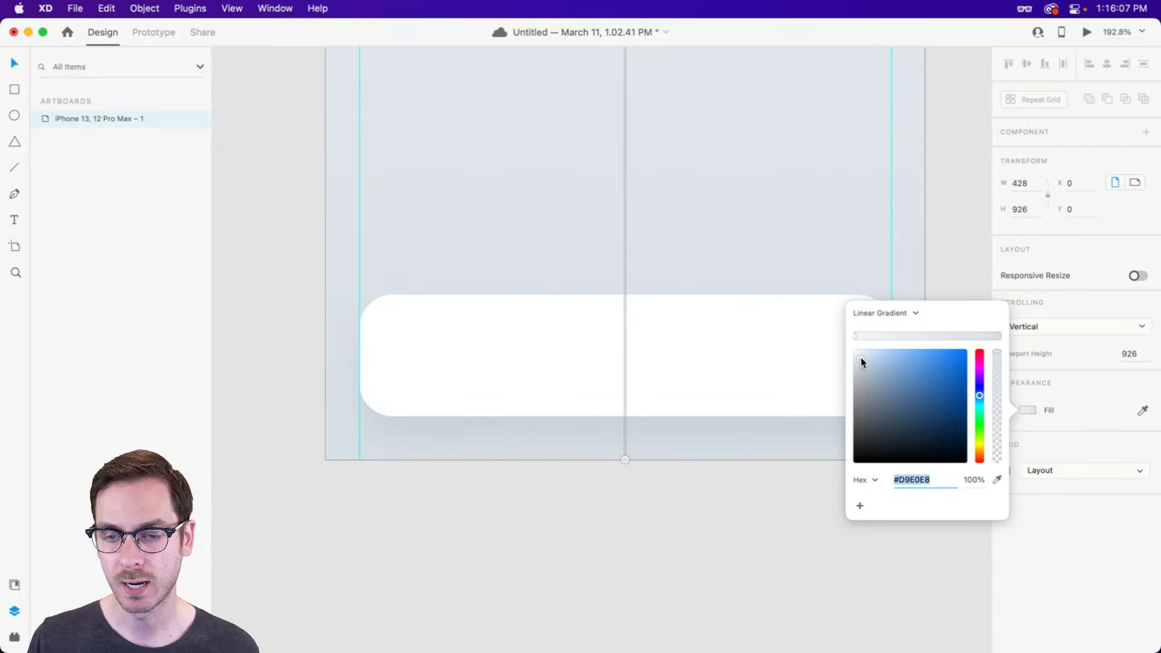
left_click(1106, 245)
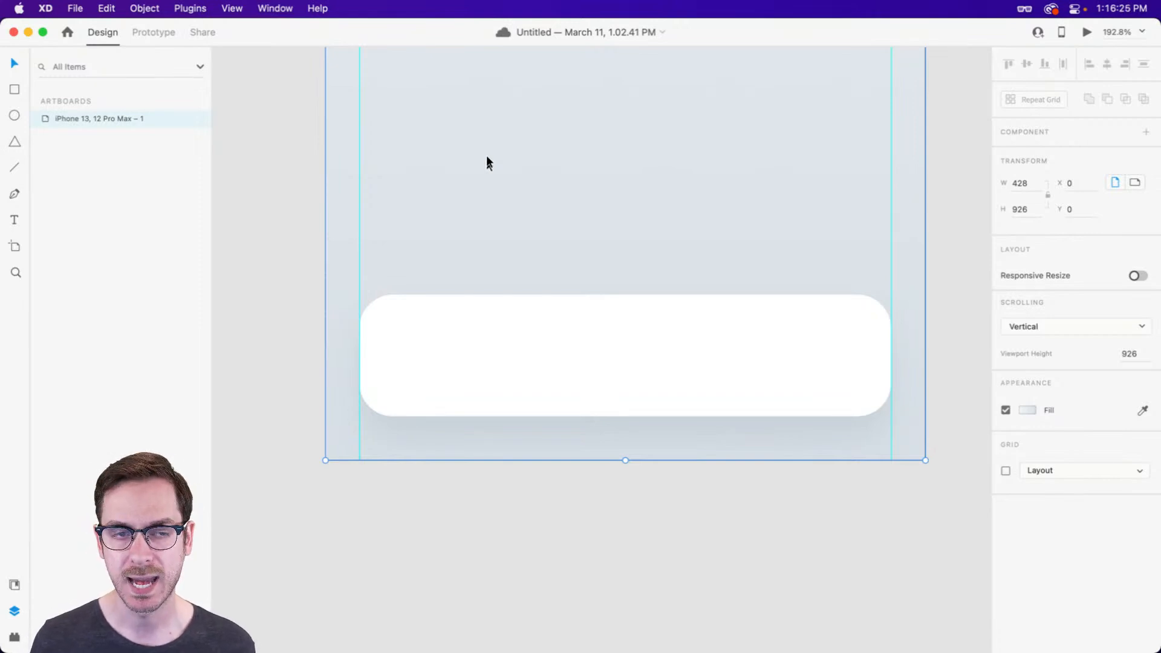
Examine the artboard against its lighter background, including the bell icon and pink badge in the header.
scroll(488, 159, "up", 4)
scroll(489, 159, "down", 4)
scroll(490, 163, "down", 1)
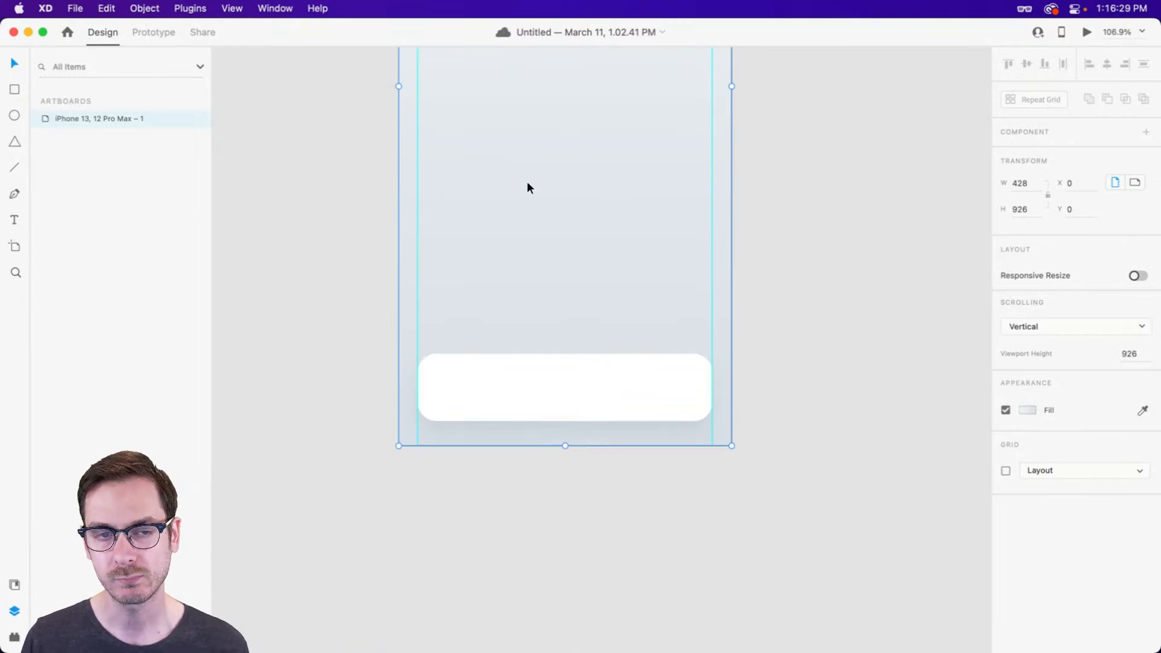
scroll(527, 187, "up", 5)
scroll(542, 189, "left", 2)
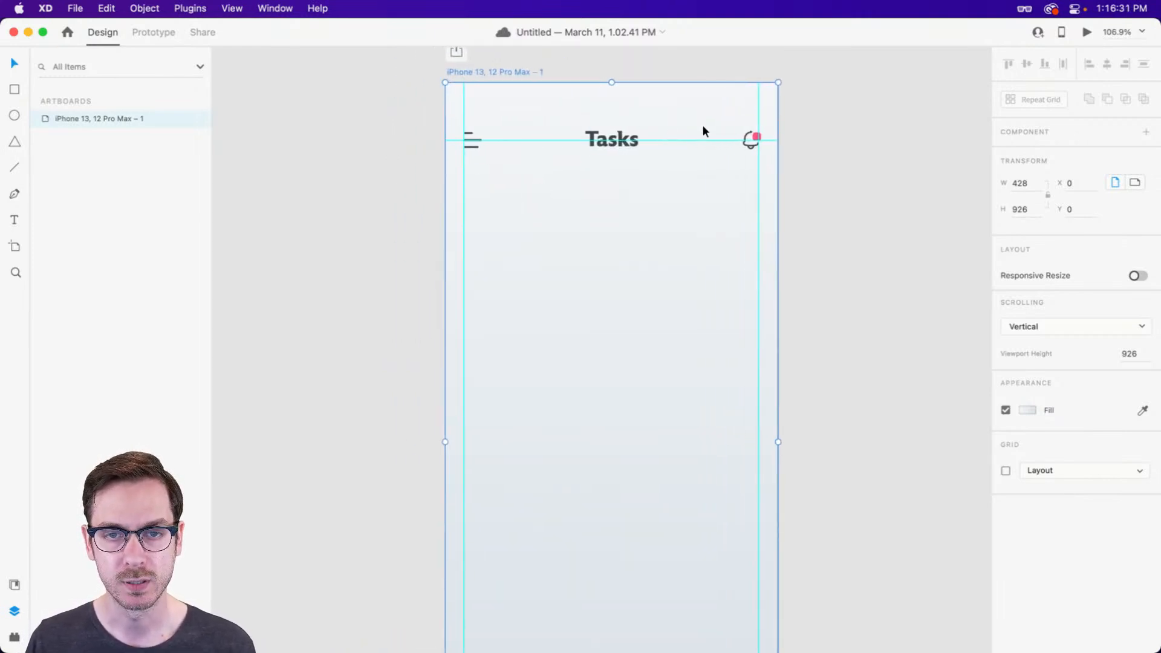
left_click(752, 141)
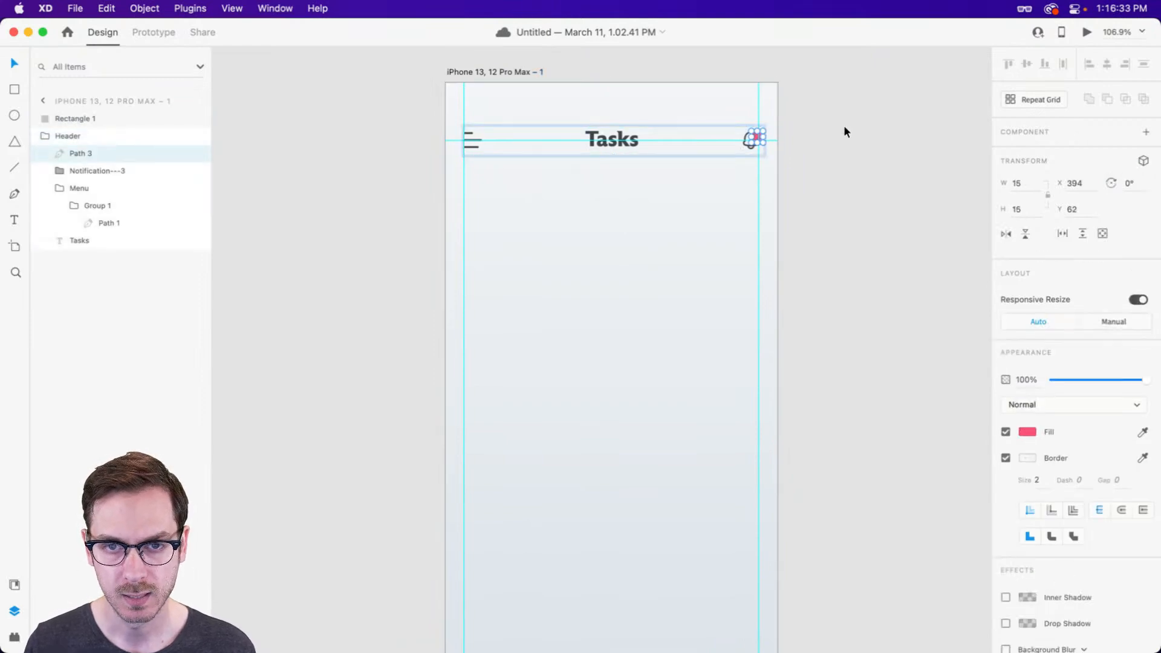
key("Escape")
left_click(751, 143)
key("Escape")
Rename the white rounded rectangle's layer as Container.
scroll(723, 271, "down", 5)
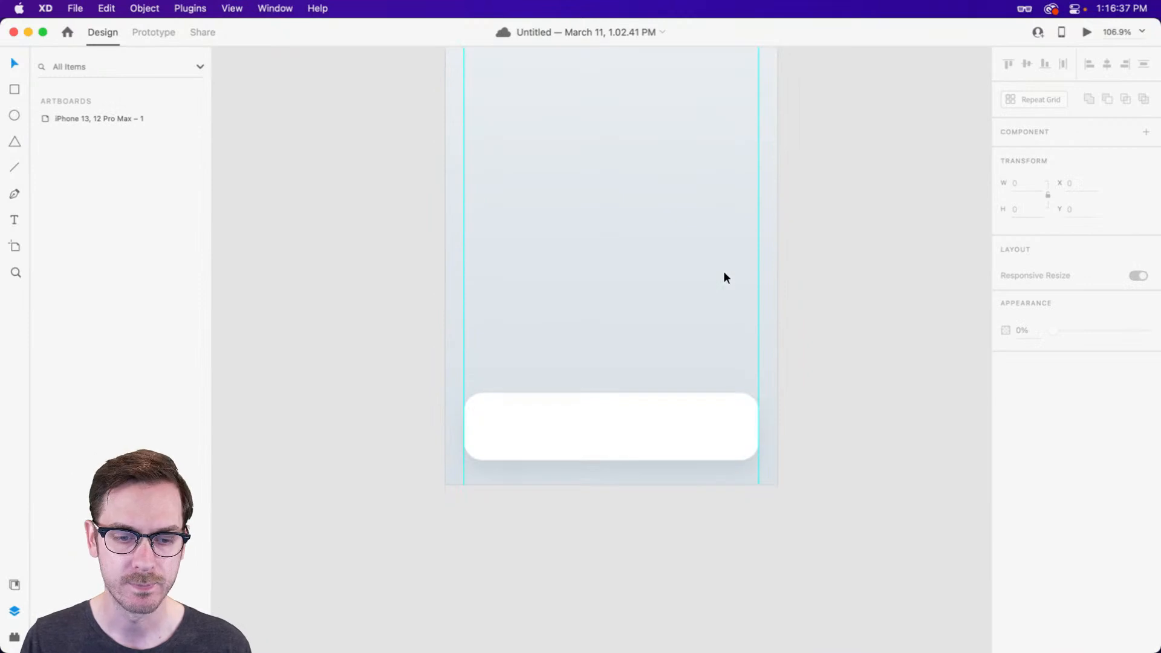
left_click(553, 453)
scroll(553, 448, "up", 5)
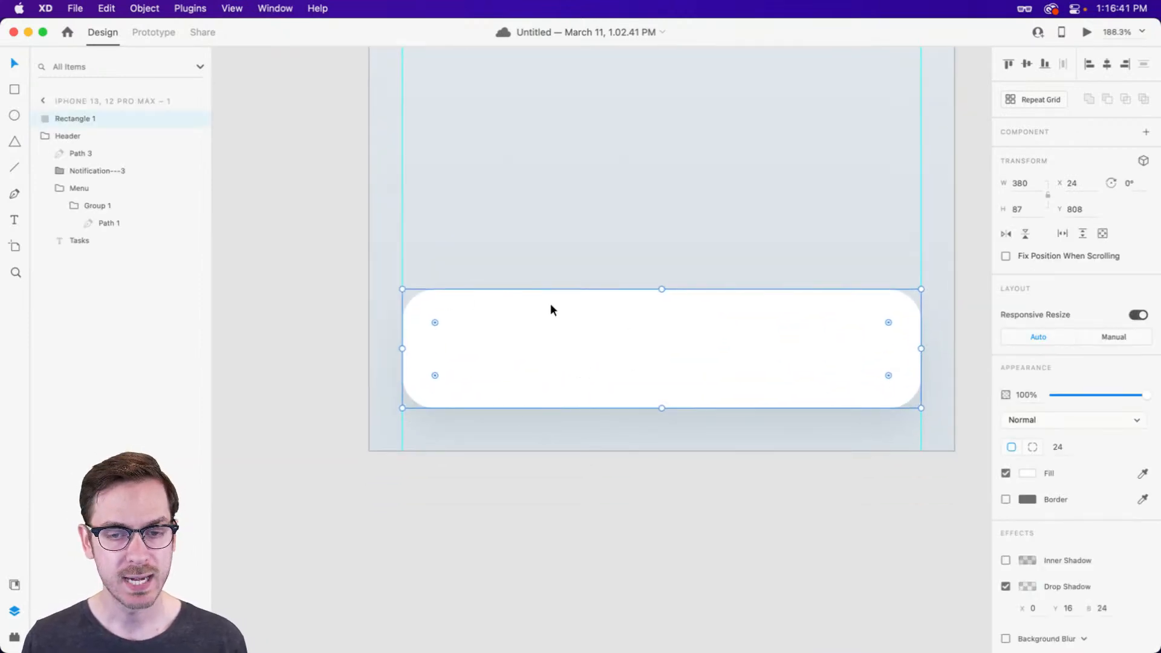
double_click(75, 118)
type("Container")
key("Return")
scroll(679, 274, "up", 3)
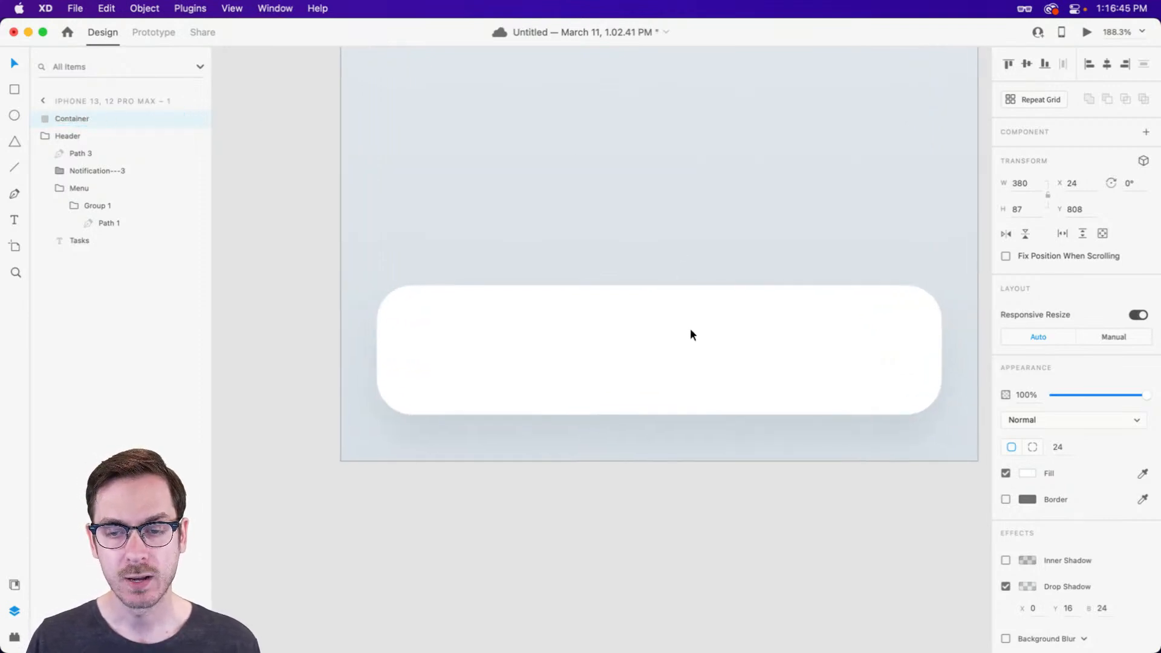
Draw a 56 by 56 circle from the centre of the white container with the Ellipse tool.
left_click_drag(726, 345, 719, 327)
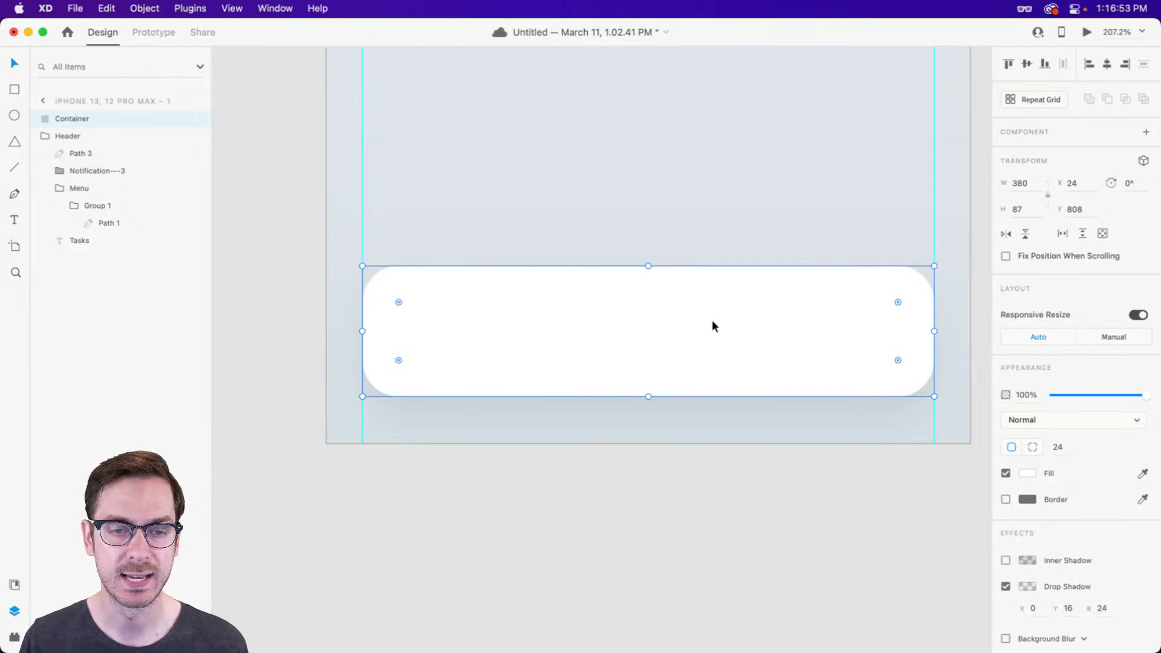
scroll(720, 328, "up", 2)
scroll(697, 329, "down", 1)
key("e")
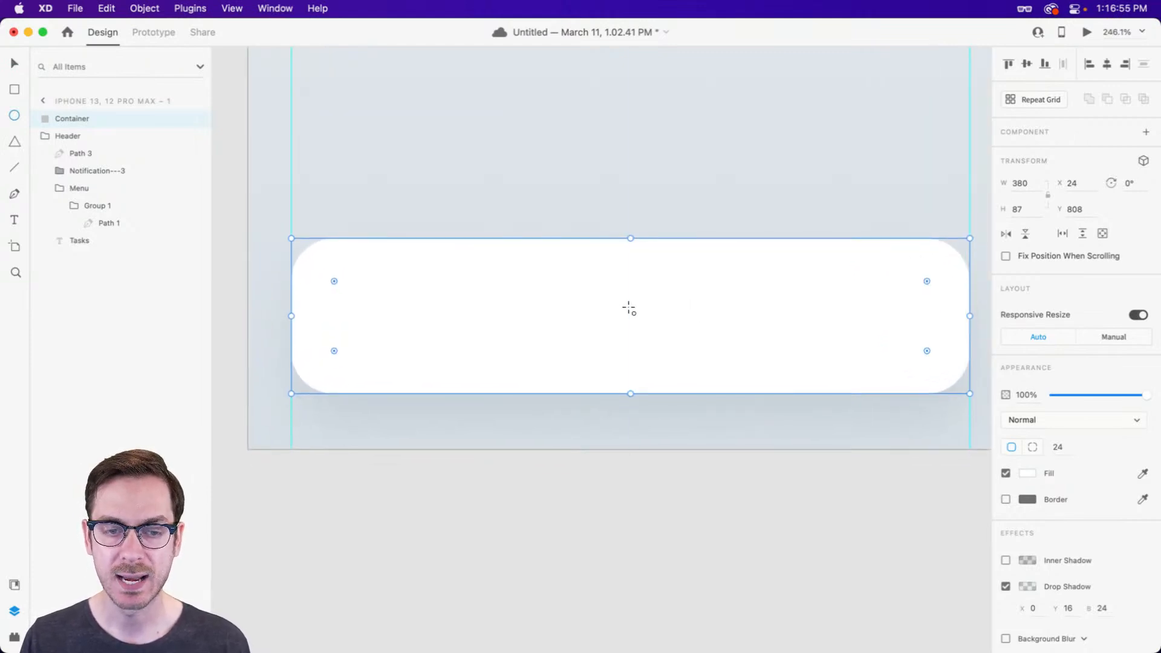
left_click_drag(632, 315, 685, 270)
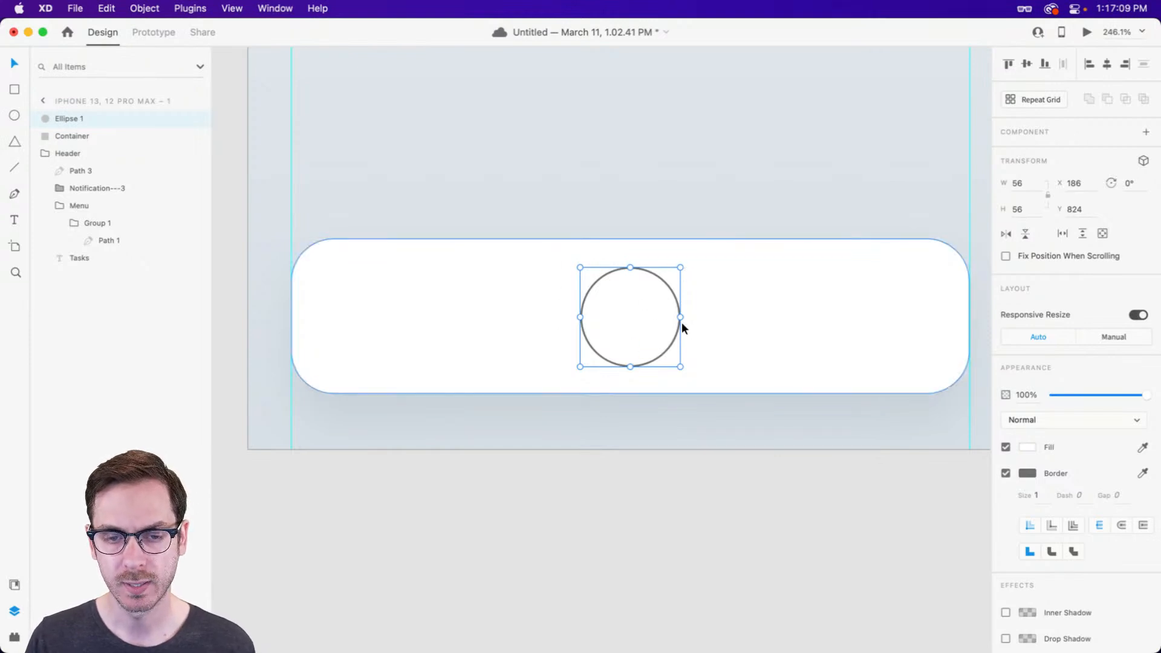
Fill the circle with a purple of about #6037E8 and remove its border.
left_click(1027, 447)
left_click(978, 410)
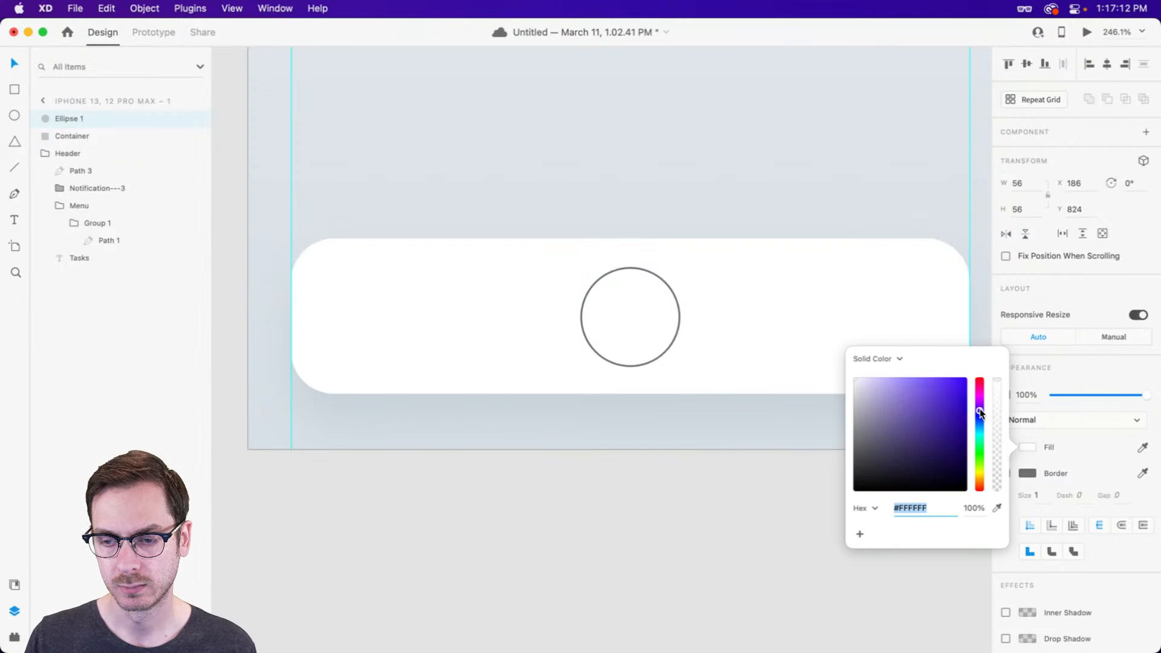
left_click(939, 388)
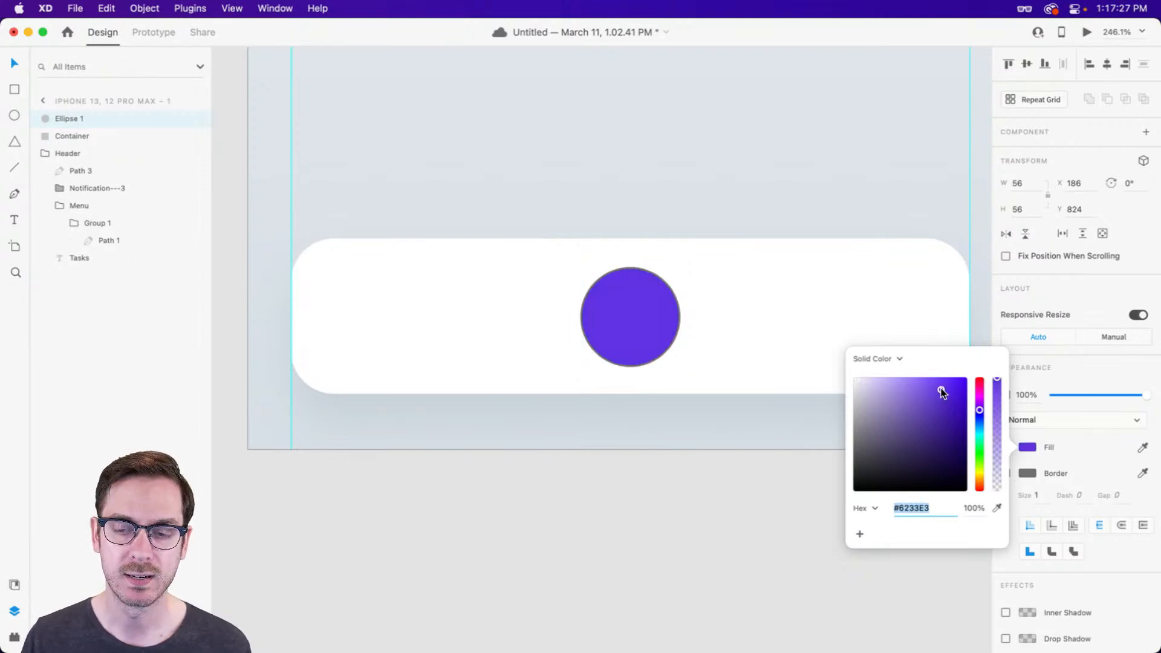
left_click(1017, 386)
left_click(1005, 472)
left_click(1031, 448)
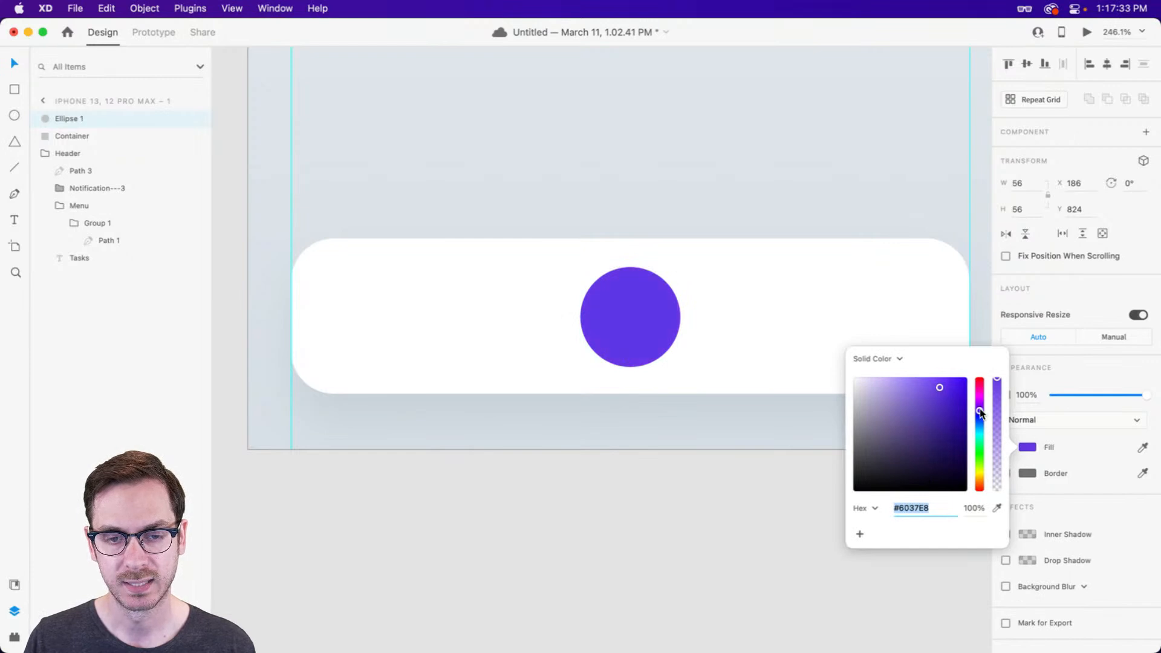
left_click_drag(978, 407, 978, 410)
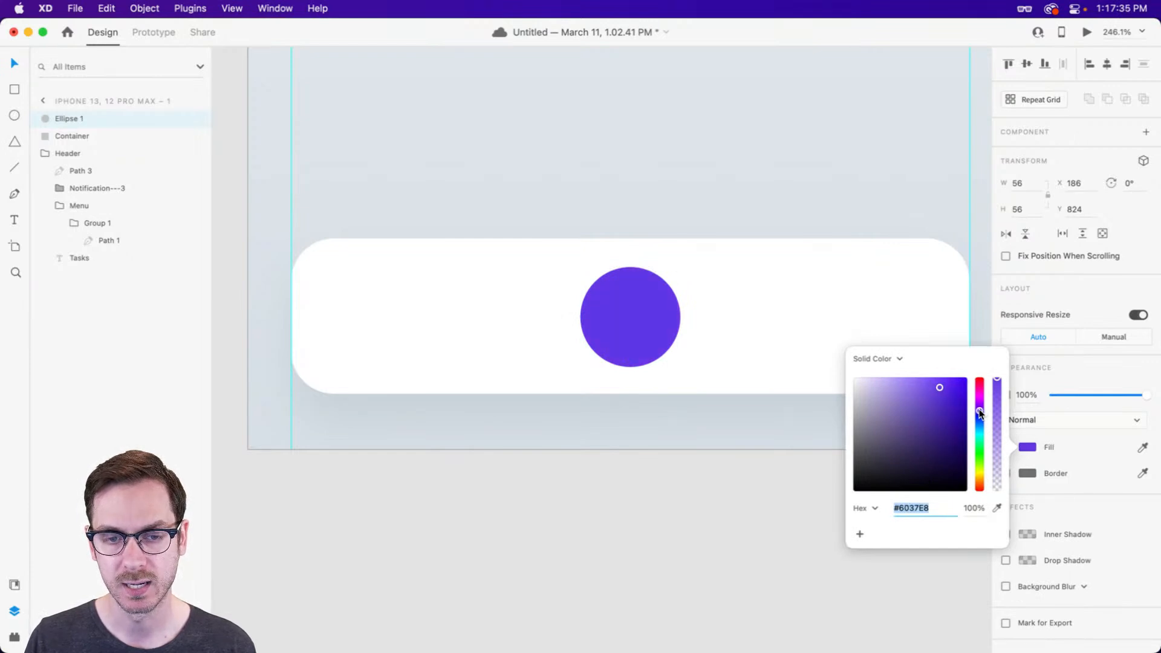
left_click(1073, 368)
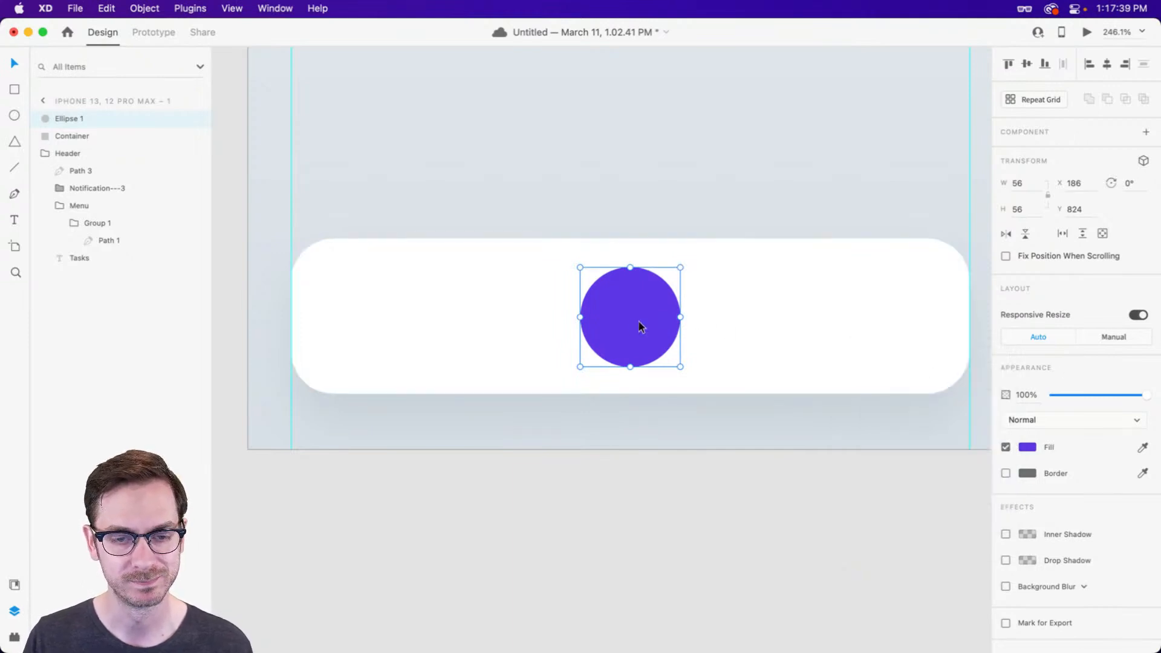
Try a white "+" text character at size 33 in the middle of the purple circle, and delete it.
scroll(635, 320, "up", 6)
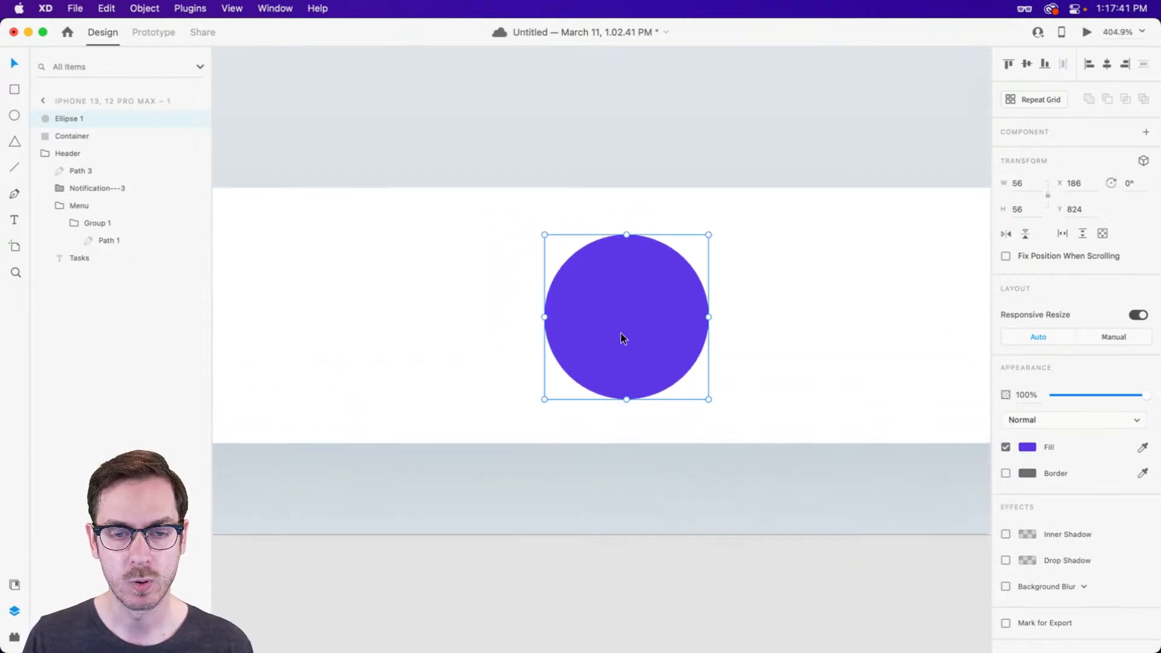
key("t")
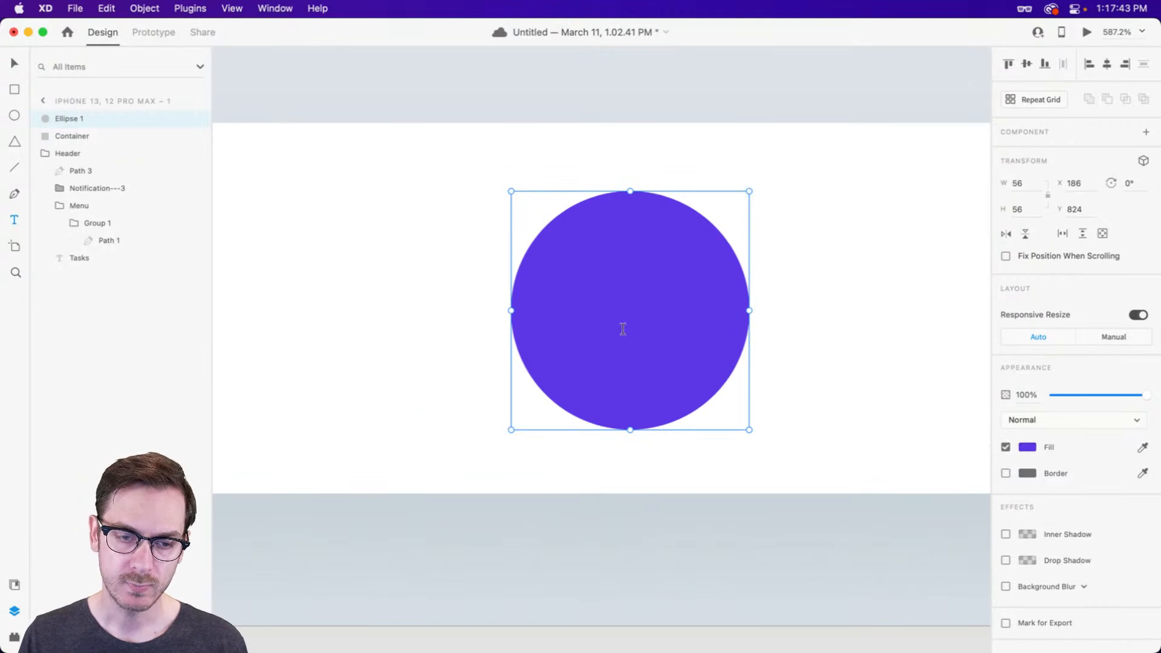
left_click(620, 335)
key("BackSpace")
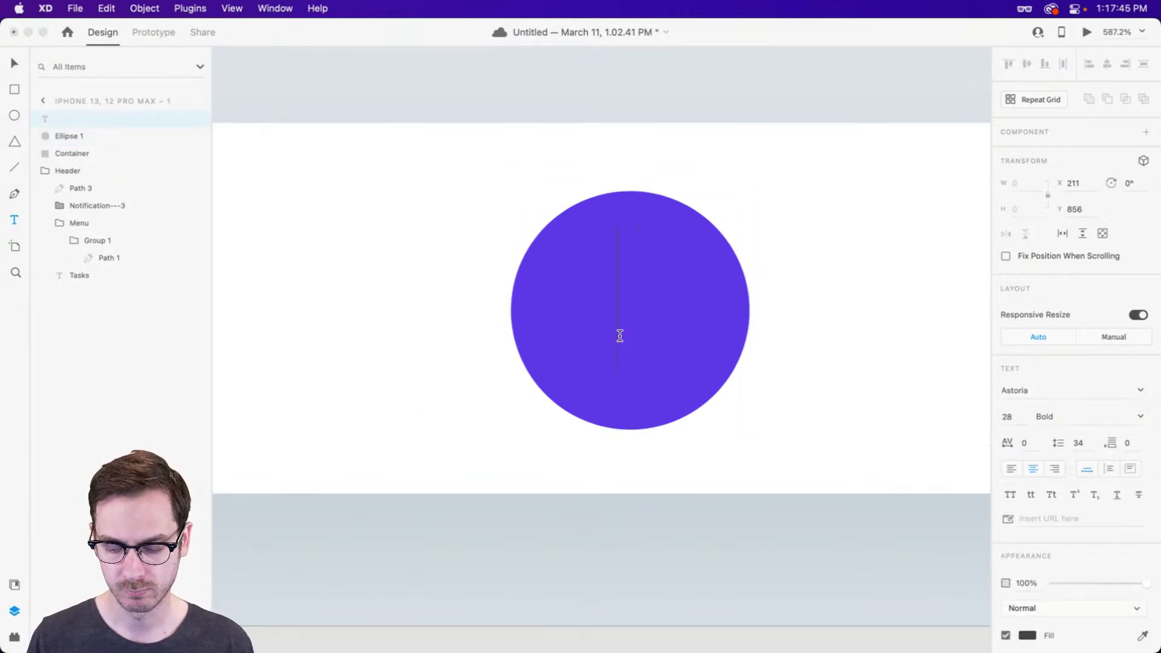
key("Escape")
scroll(618, 332, "right", 1)
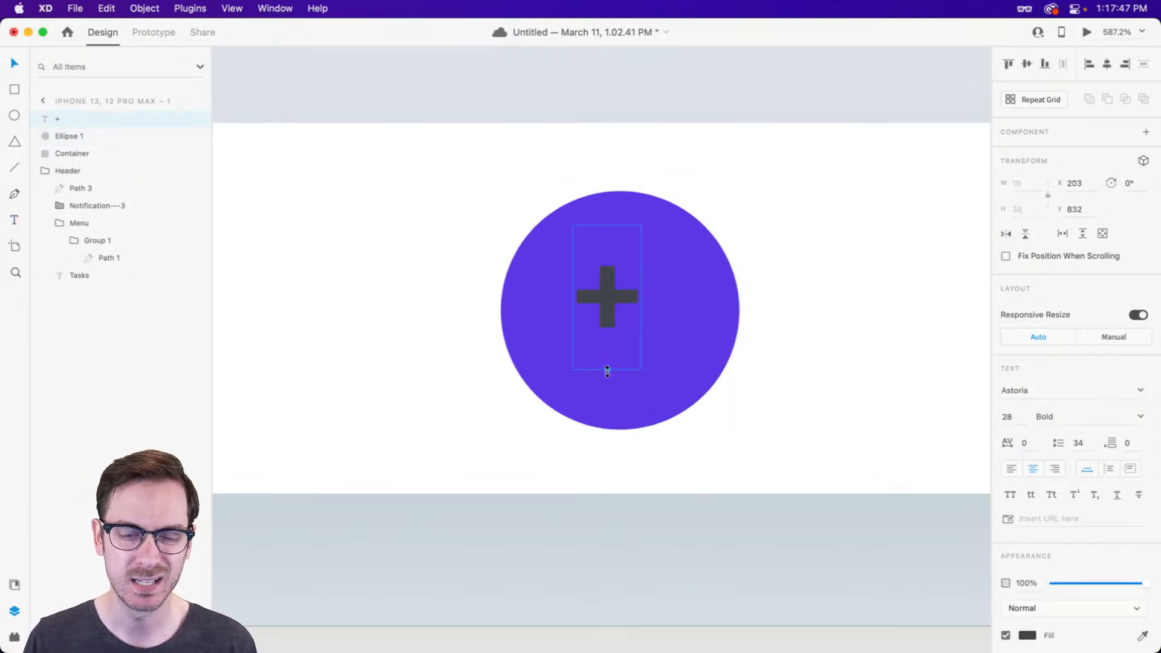
left_click_drag(607, 369, 607, 391)
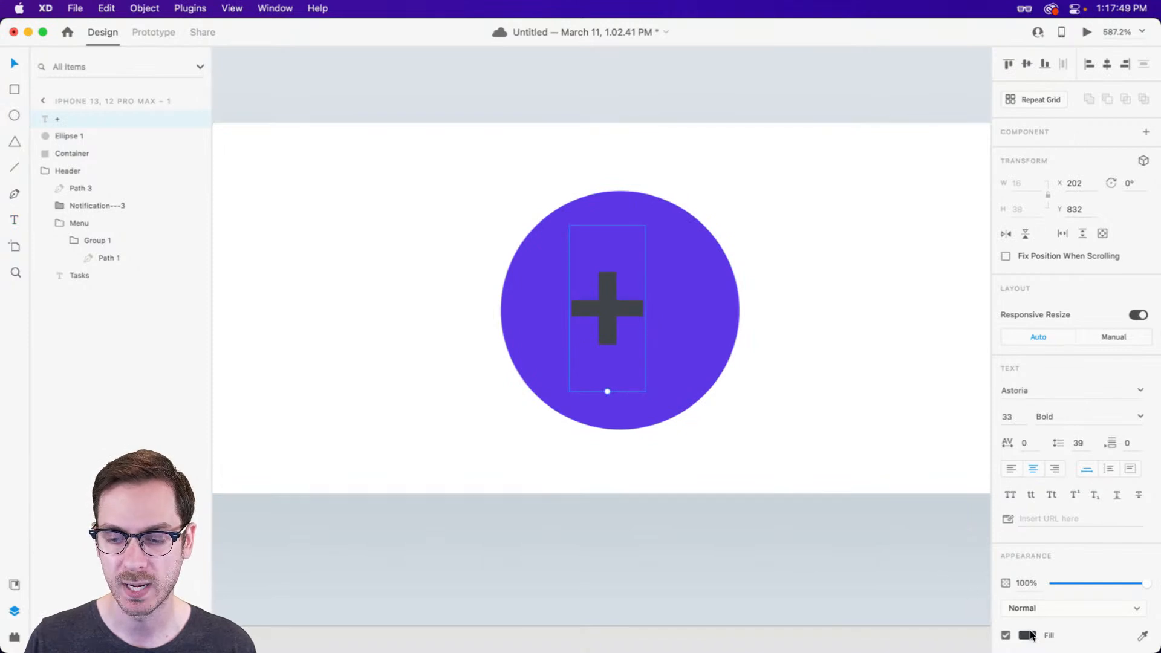
left_click(1027, 635)
left_click_drag(935, 575, 633, 260)
left_click_drag(604, 297, 618, 307)
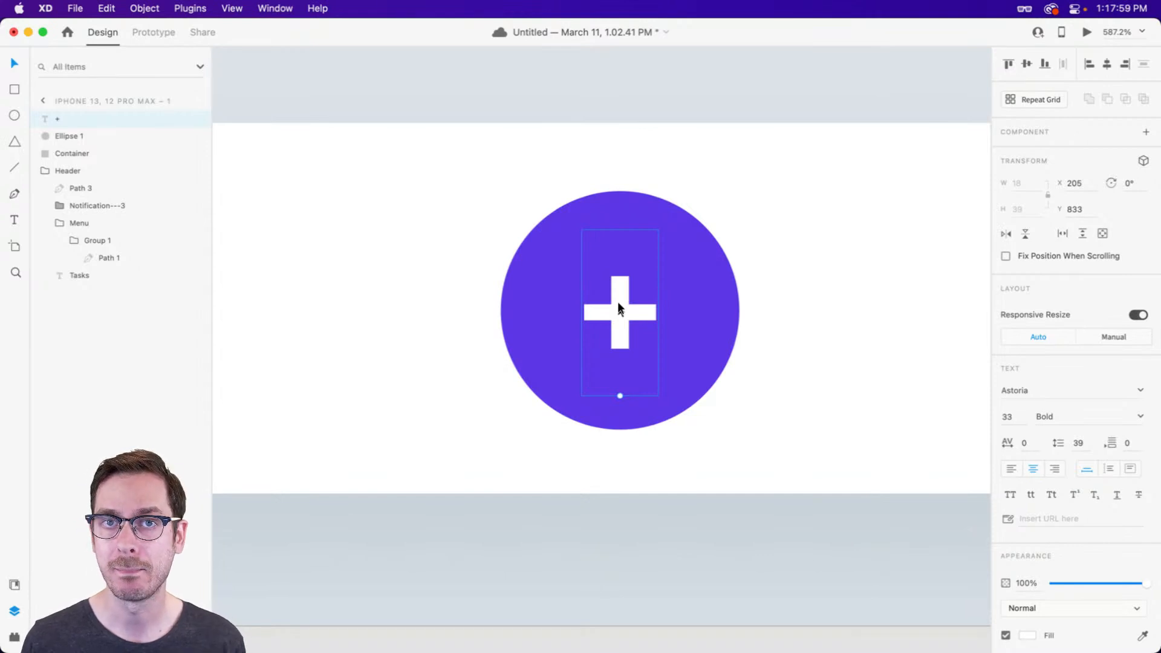
key("Delete")
Draw a vertical line about 16 long at the centre of the purple circle and colour its border white.
key("l")
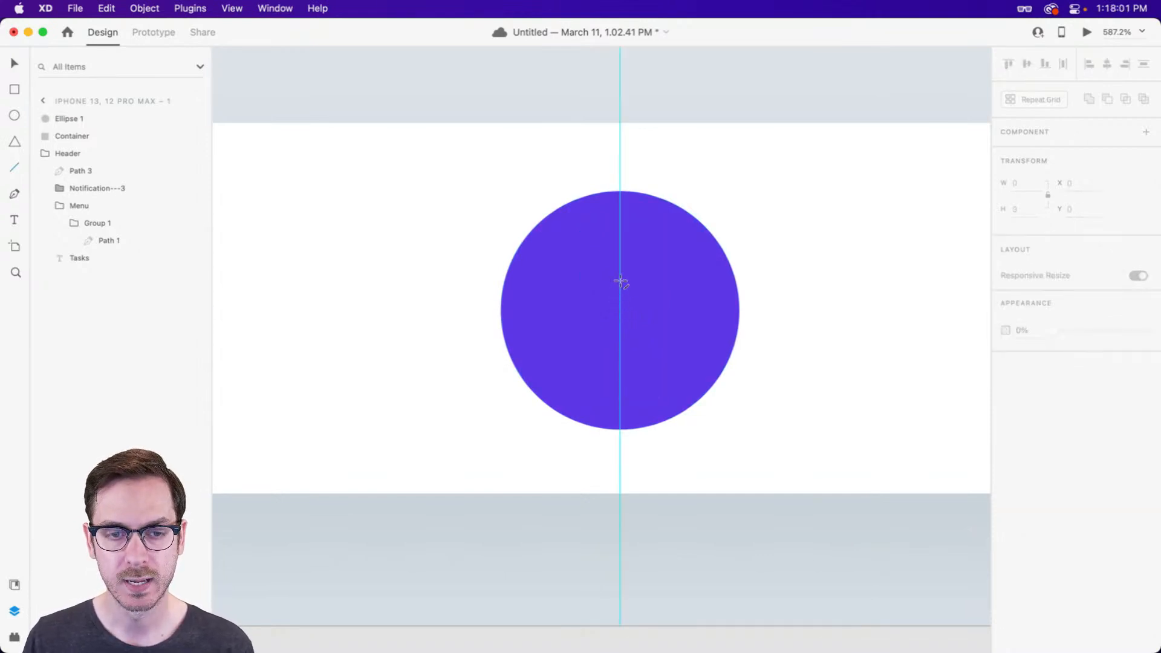
left_click_drag(621, 274, 622, 342)
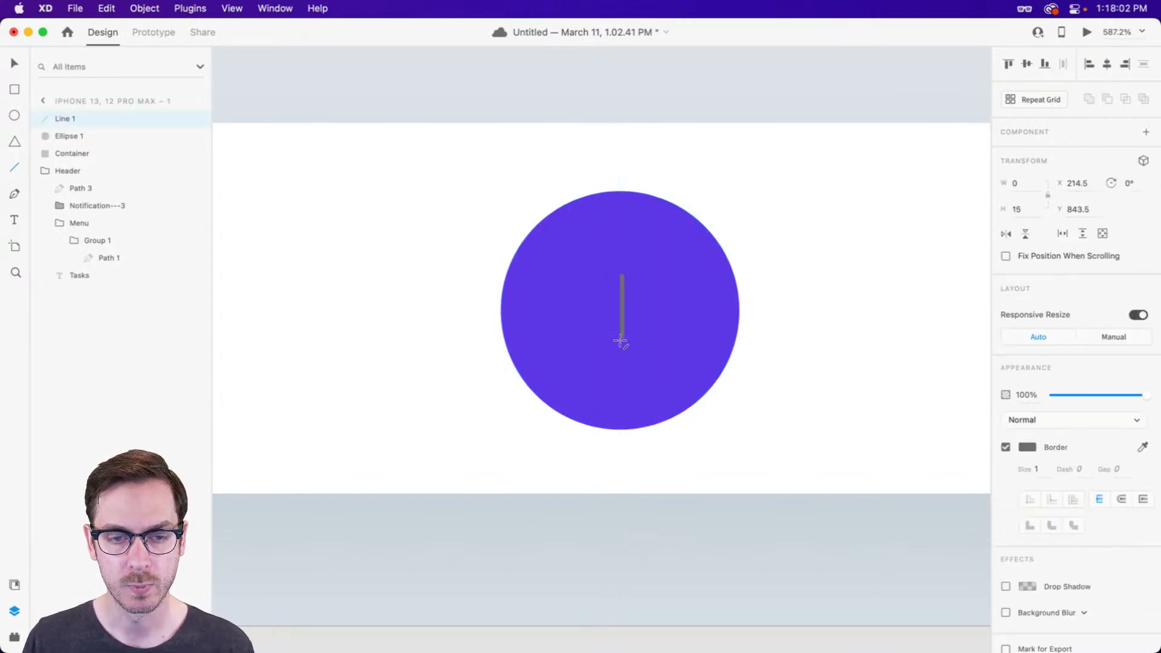
left_click(1029, 448)
left_click_drag(906, 400, 780, 295)
left_click(1082, 372)
Set the white line's border size to 4 and give it round caps.
left_click(1035, 470)
key("Up")
key("Up")
key("Up")
key("Return")
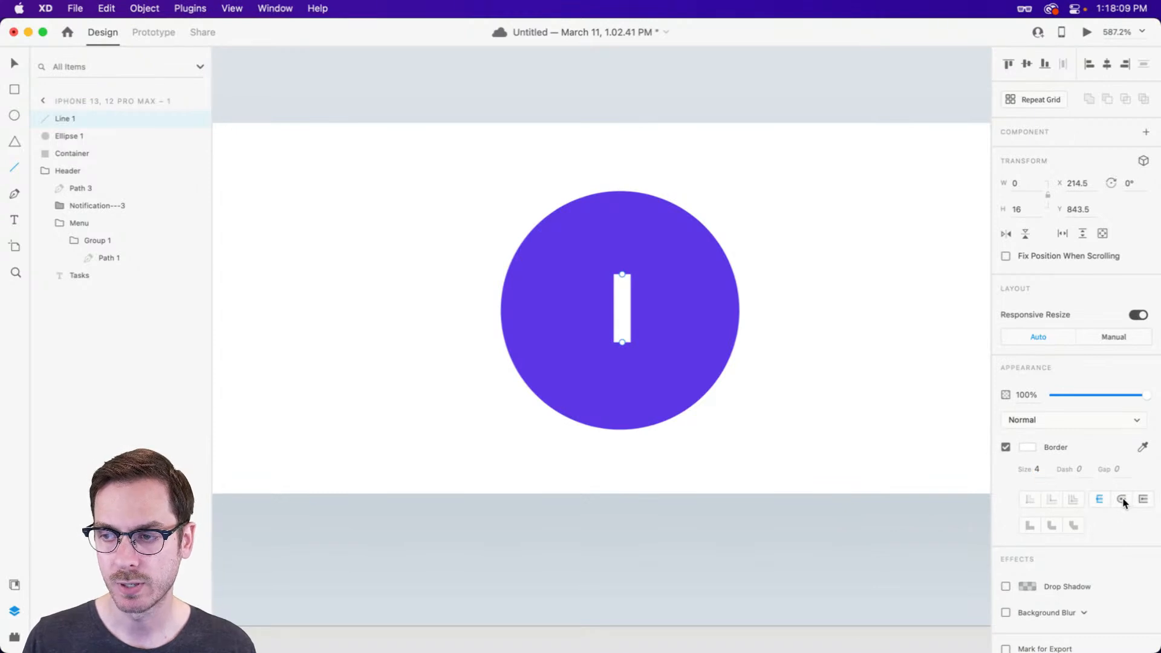
left_click(1122, 499)
Duplicate the white line in the purple circle and rotate the copy 90° to form a plus.
left_click(622, 310)
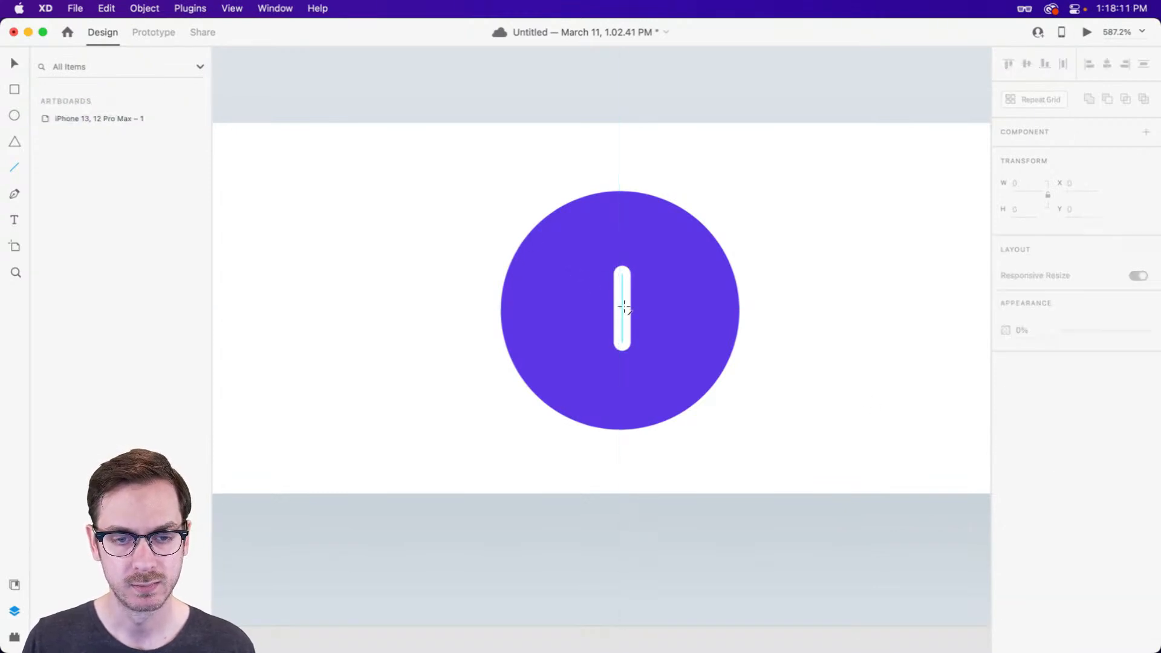
key("v")
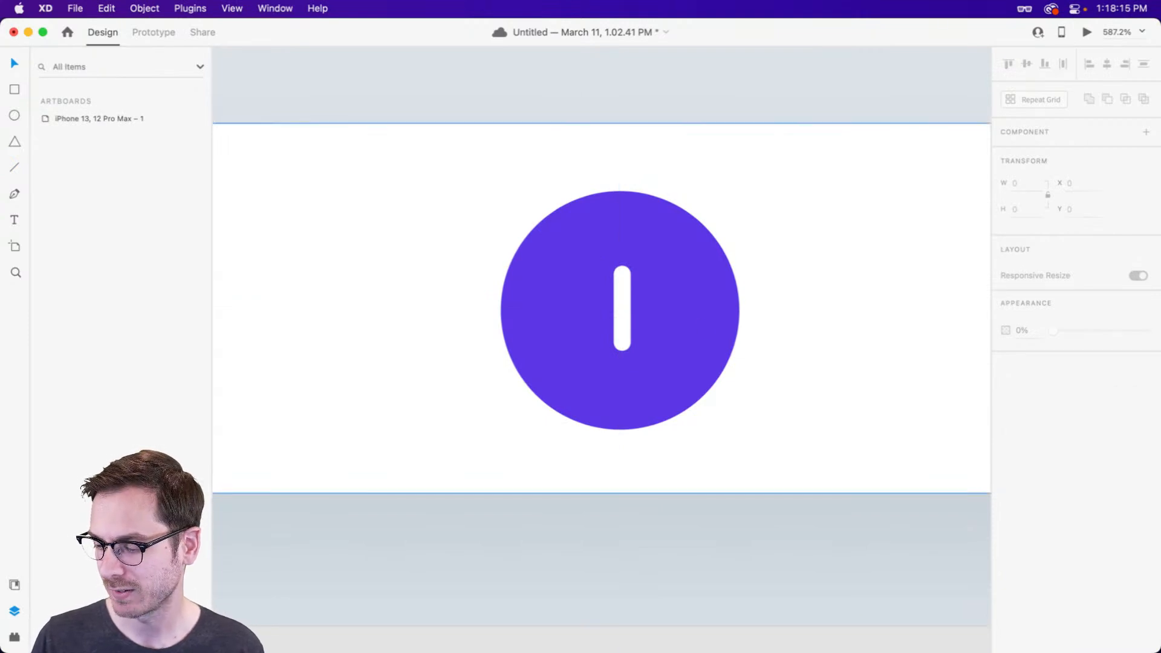
key("super+Tab")
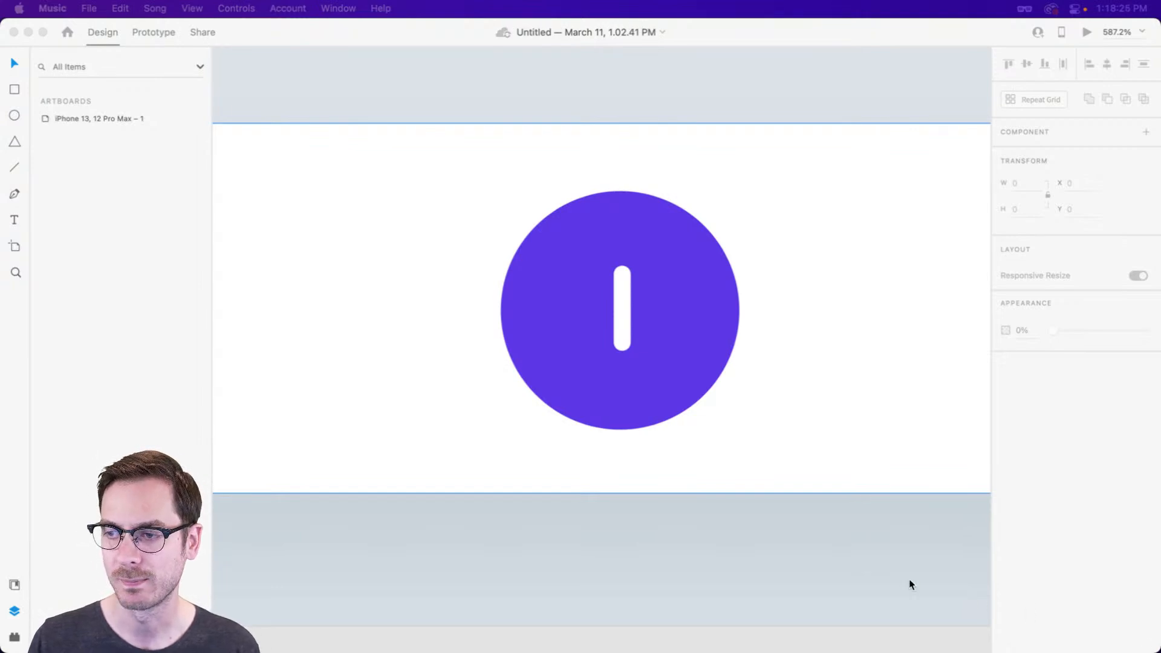
left_click(627, 297)
left_click(626, 299)
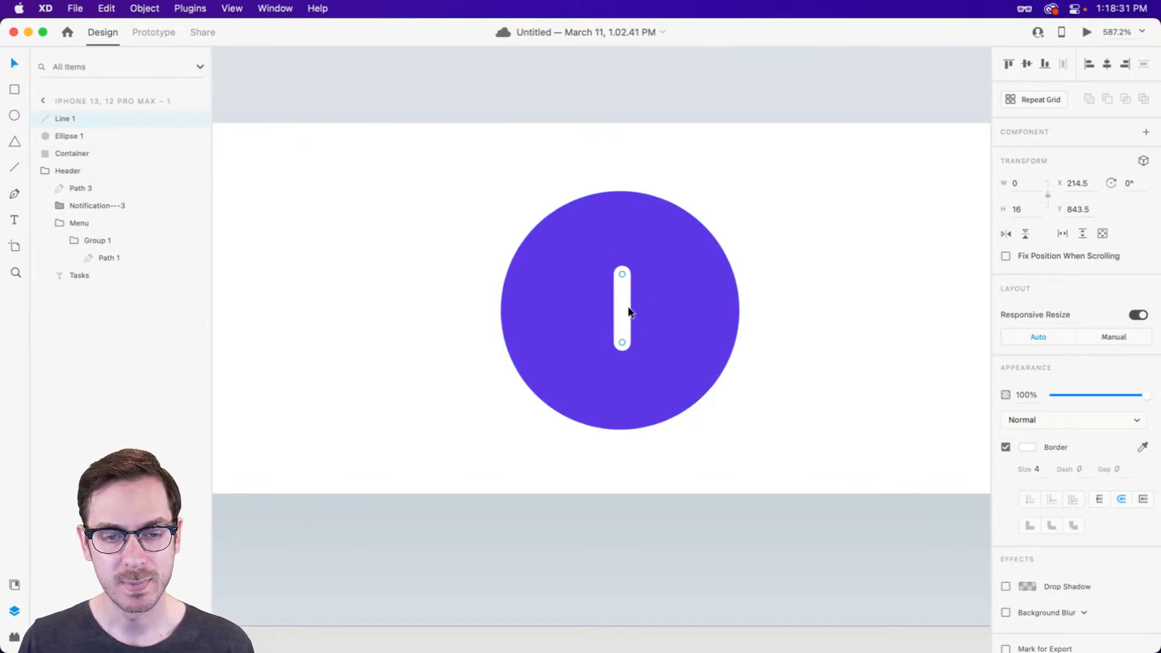
key("super+d")
left_click(1130, 187)
type("90")
key("Return")
Move both plus lines together to the horizontal centre of the purple circle, at X 206.
left_click(623, 292, "shift")
key("alt")
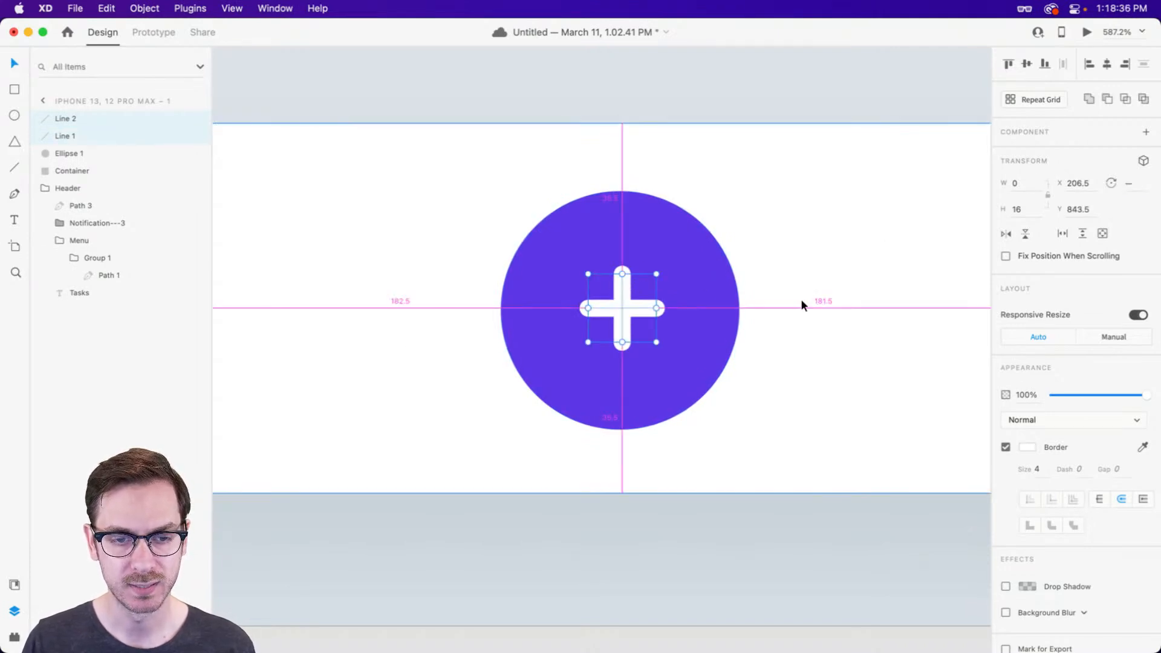
left_click(728, 315)
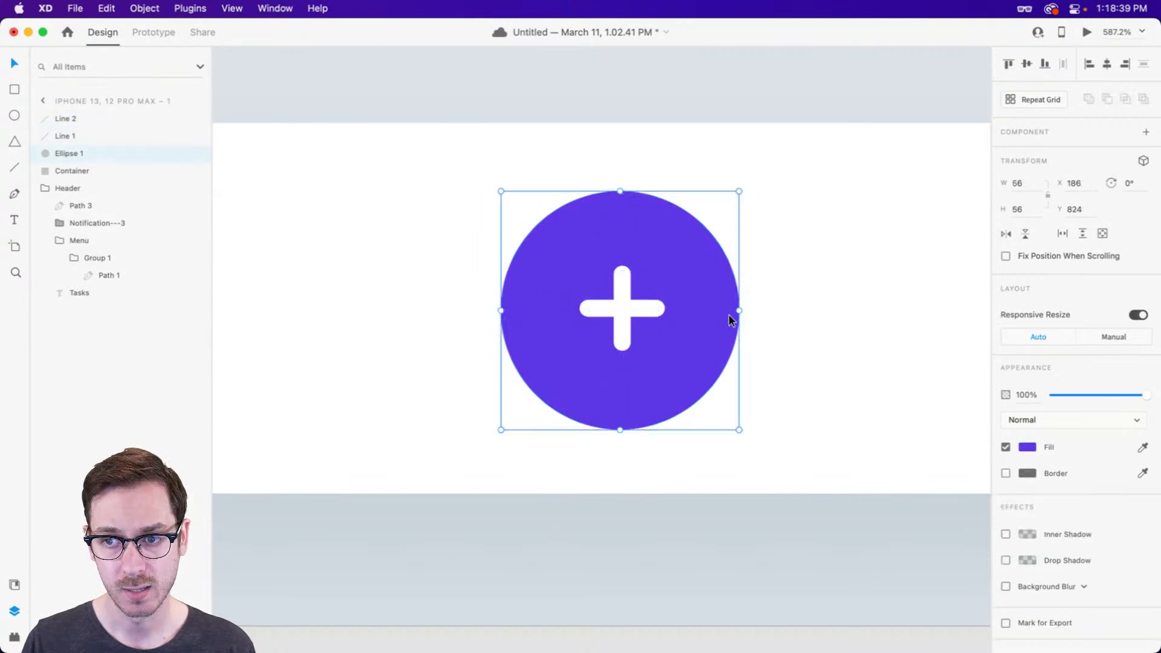
left_click(644, 309)
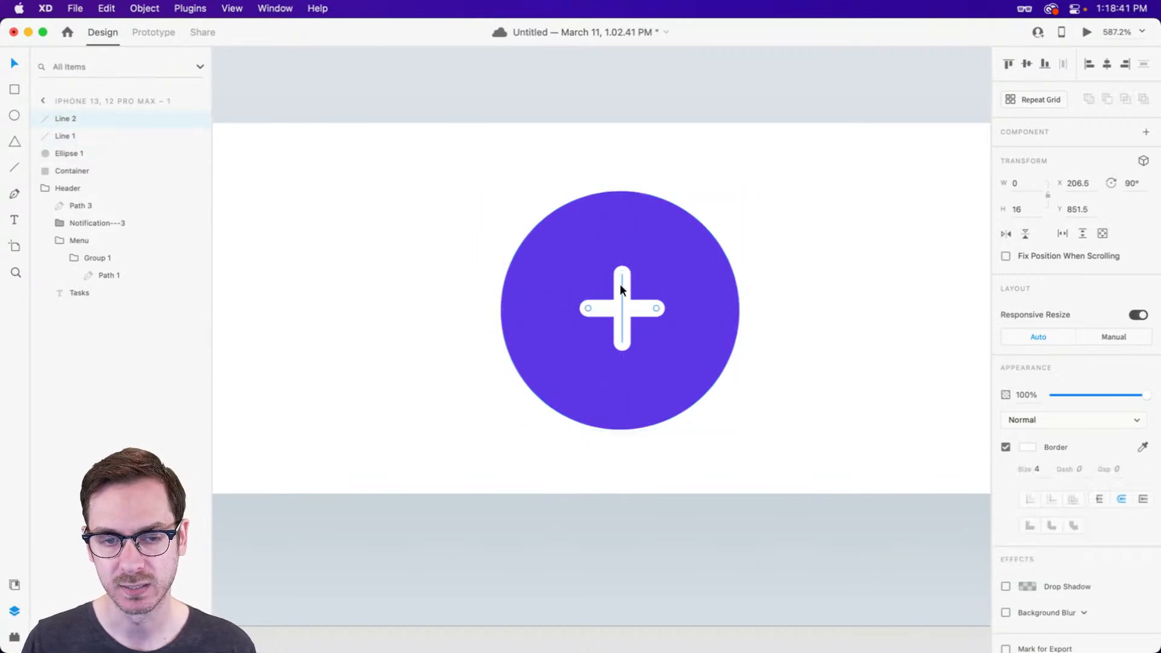
left_click(619, 285, "shift")
key("alt")
left_click_drag(616, 278, 622, 279)
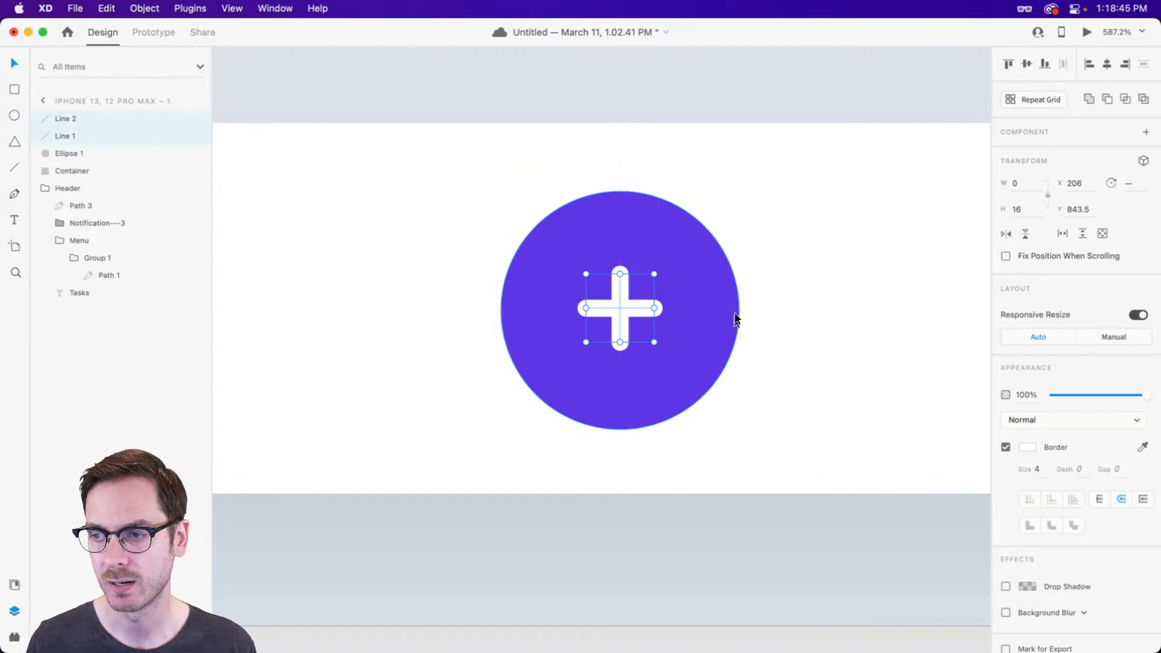
key("super+Return")
key("super+w")
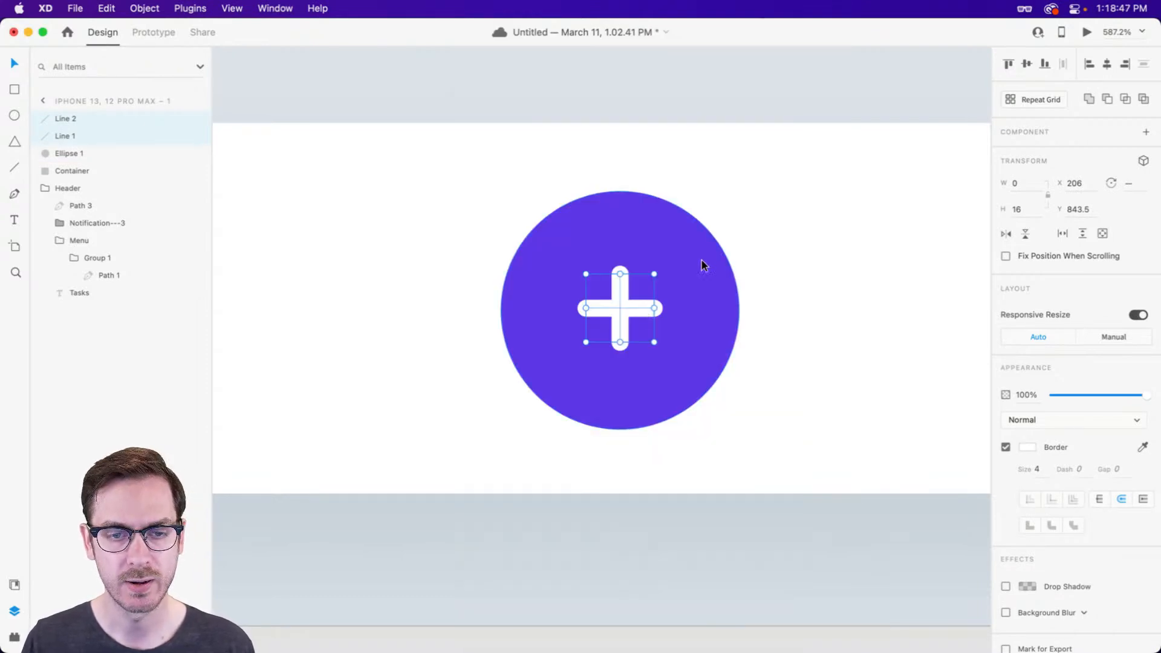
Group the plus lines with the purple circle and name the group "Plus".
left_click(705, 258, "shift")
key("super+g")
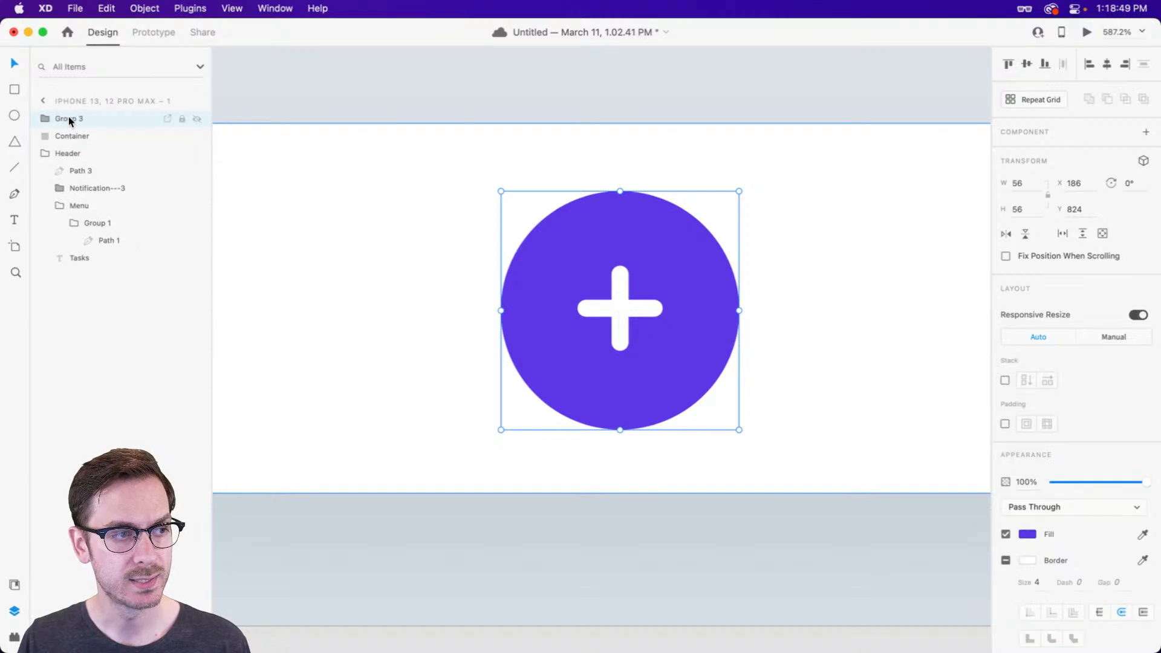
double_click(67, 118)
type("Plus")
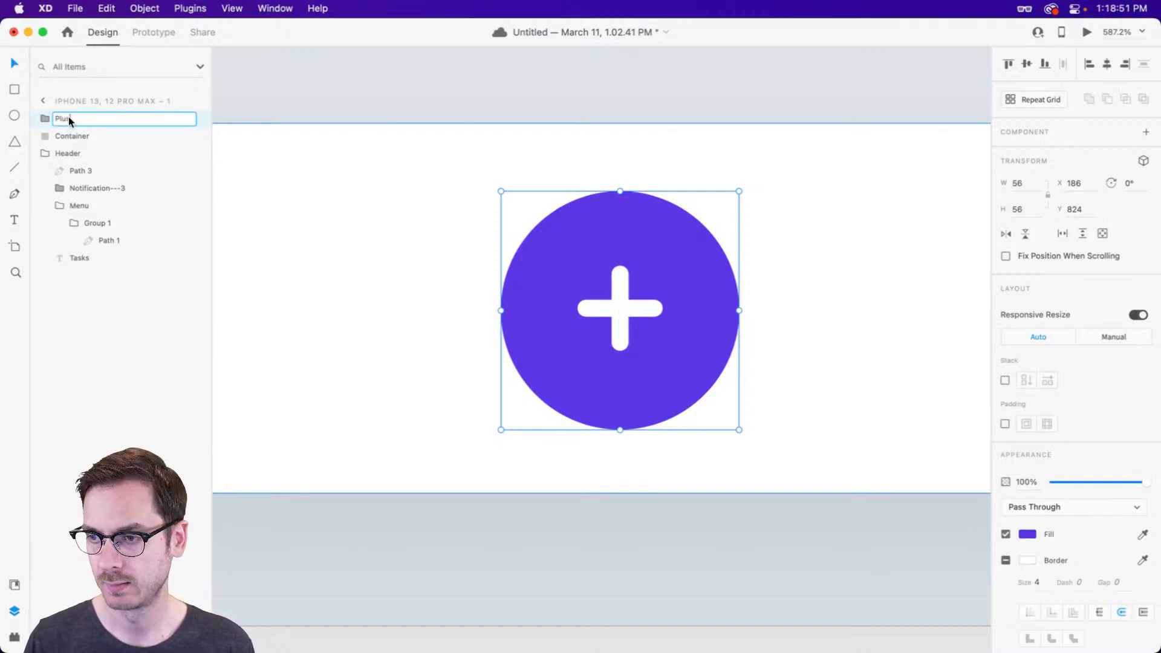
key("Return")
Search Nucleo for "home", insert the Coco Bold Home icon into the XD design, and place it near the white bar's left end.
scroll(652, 182, "down", 5)
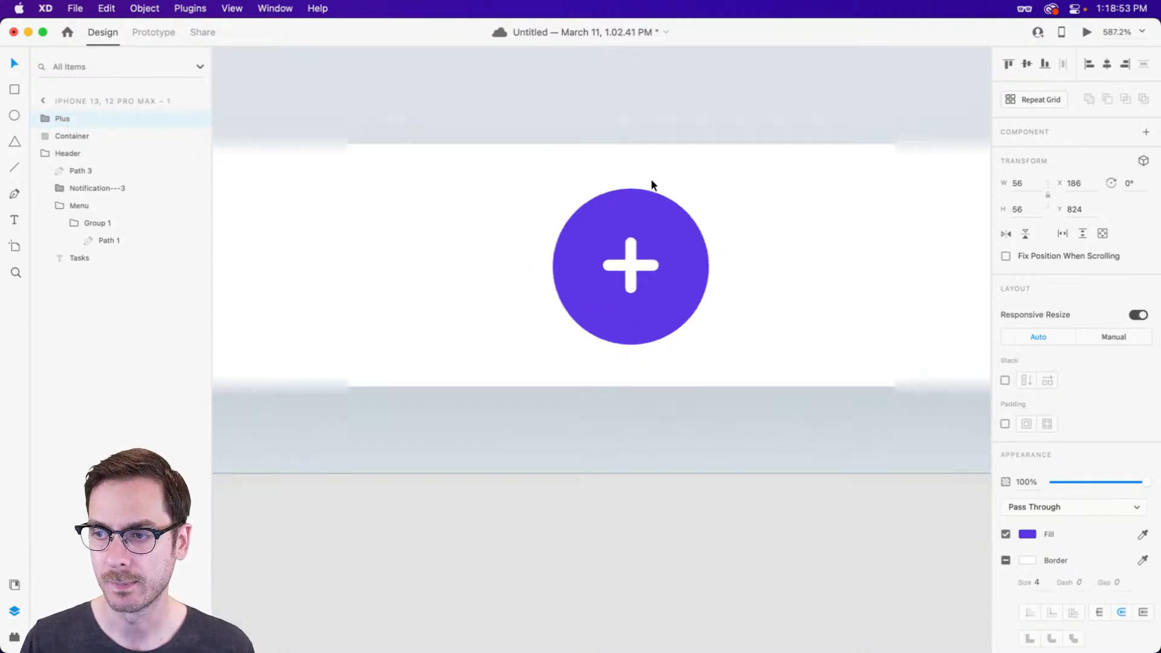
left_click(643, 115)
left_click_drag(643, 115, 682, 149)
scroll(398, 264, "up", 2)
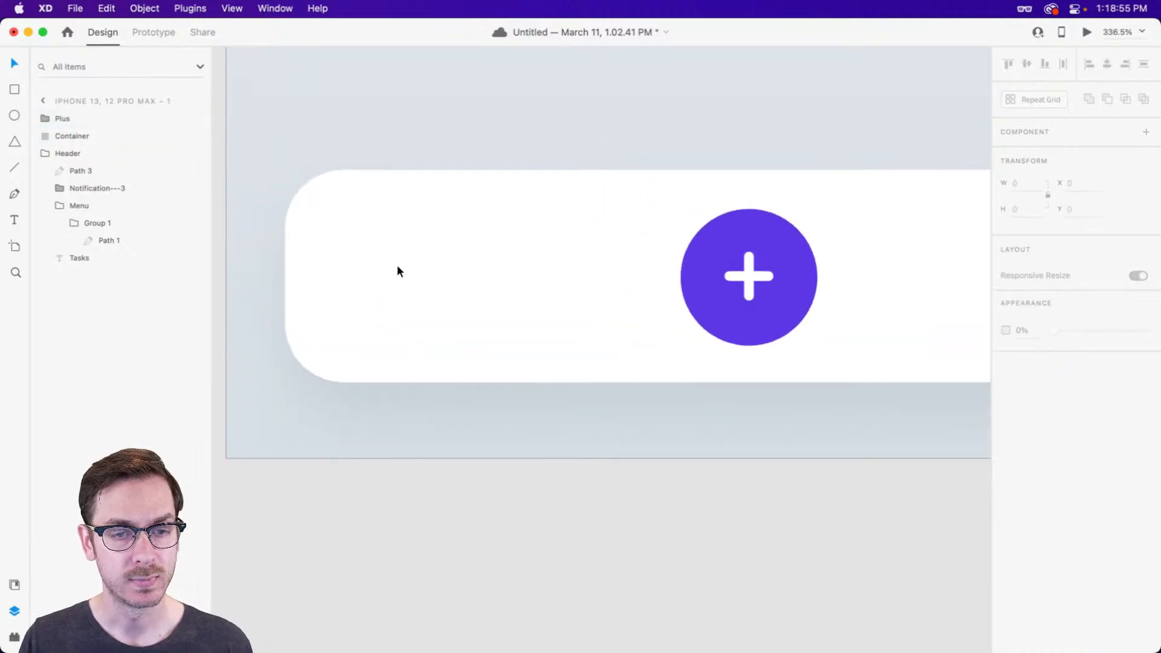
left_click_drag(403, 269, 423, 260)
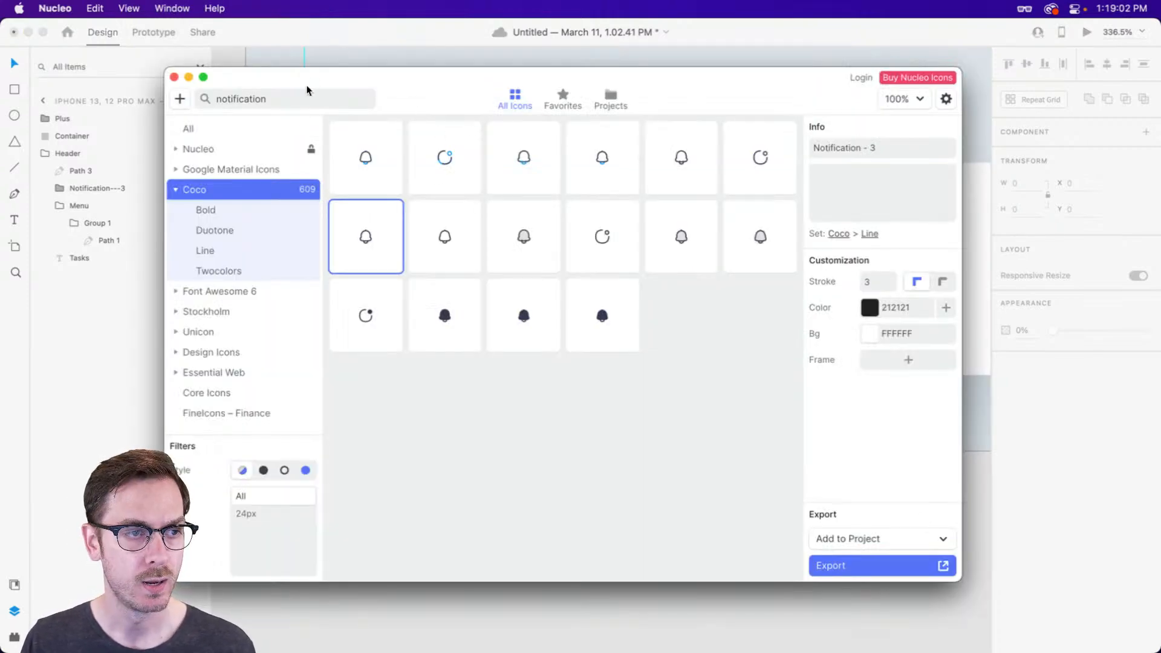
left_click(305, 94)
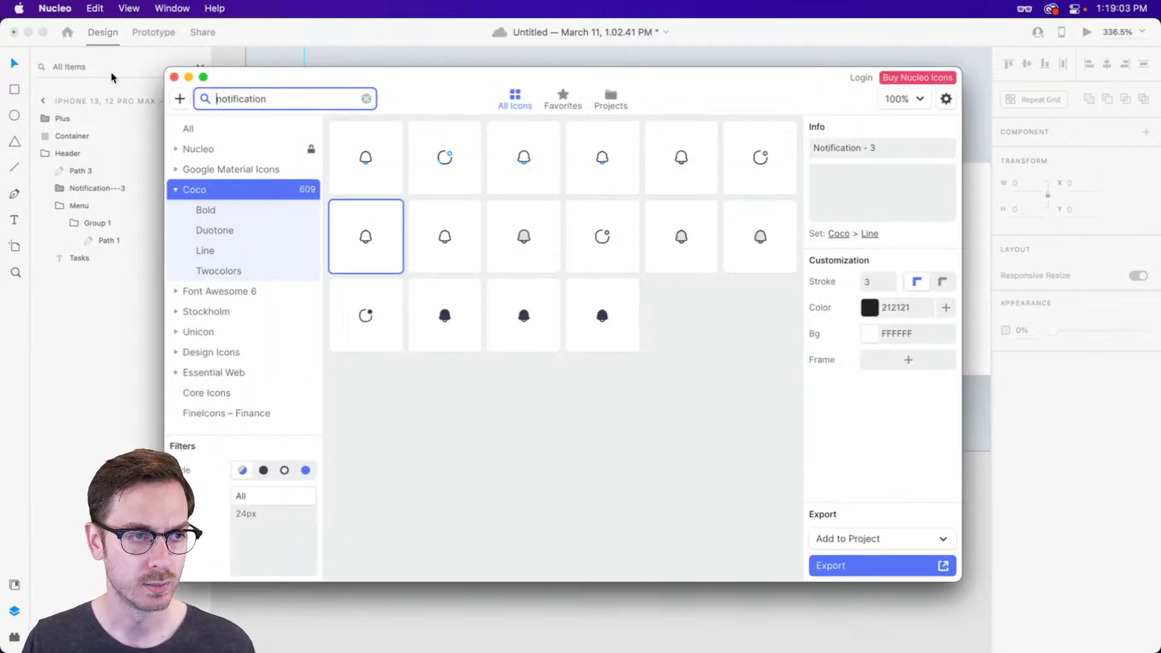
type("home")
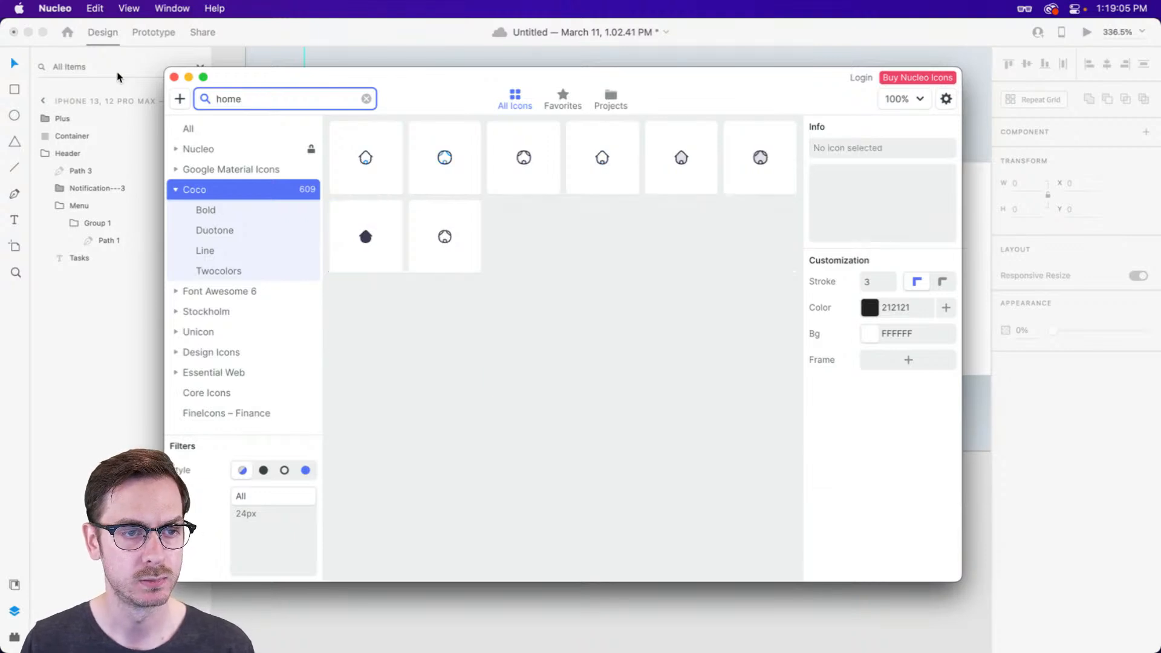
left_click(365, 246)
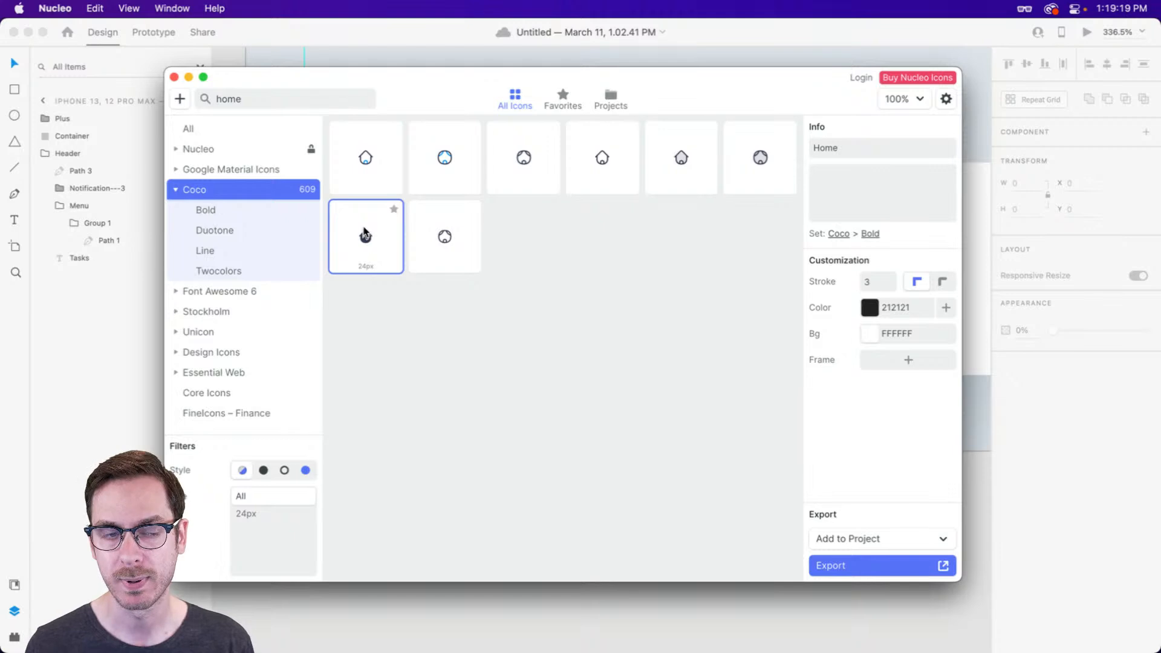
double_click(365, 234)
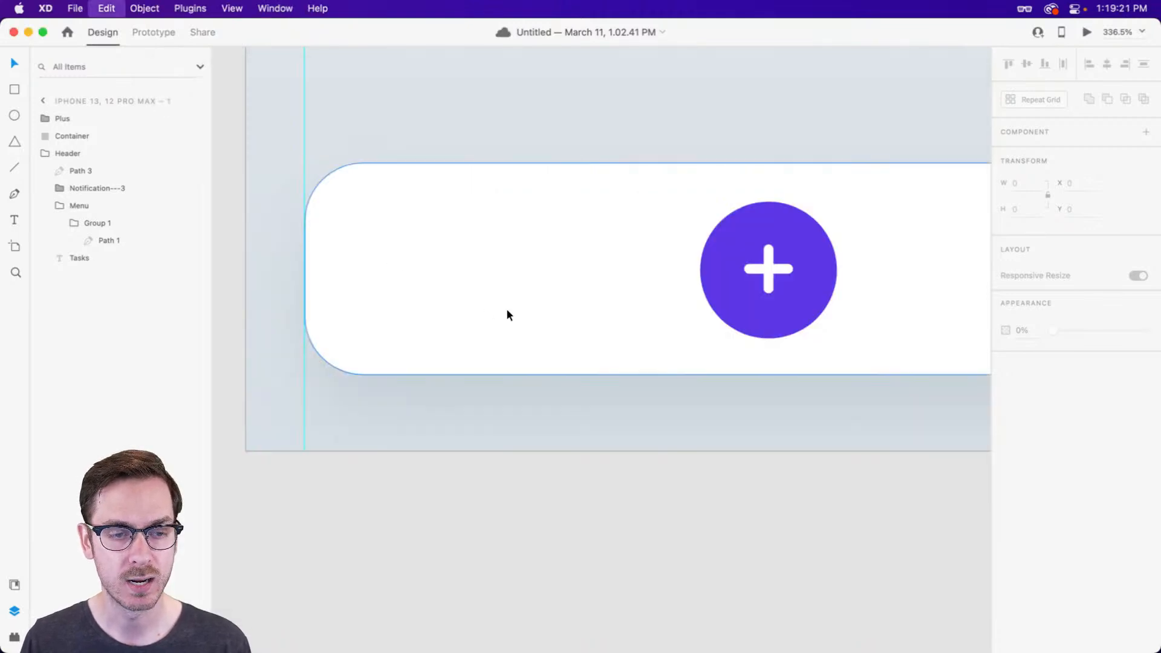
left_click_drag(628, 253, 413, 271)
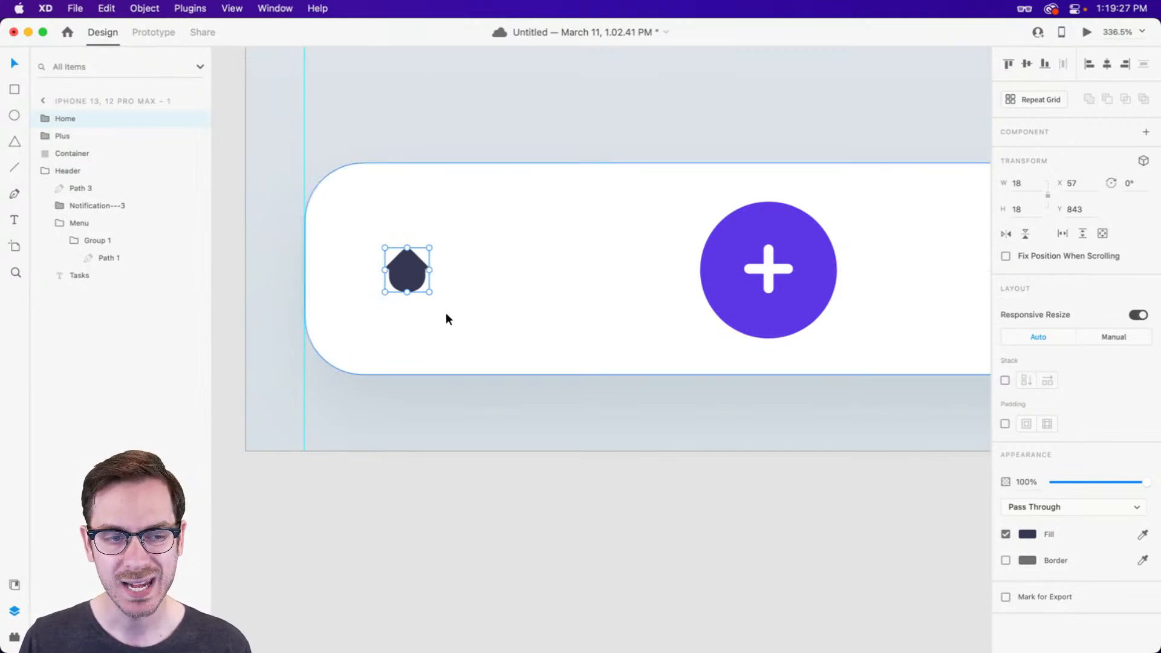
Resize the Home icon to 28 × 28 with locked proportions and position it at X 54, Y 838.
left_click(1049, 195)
left_click_drag(1032, 215, 981, 206)
type("28")
key("Return")
mouse_move(419, 287)
left_mouse_down()
mouse_move(412, 263)
mouse_move(411, 275)
left_mouse_up()
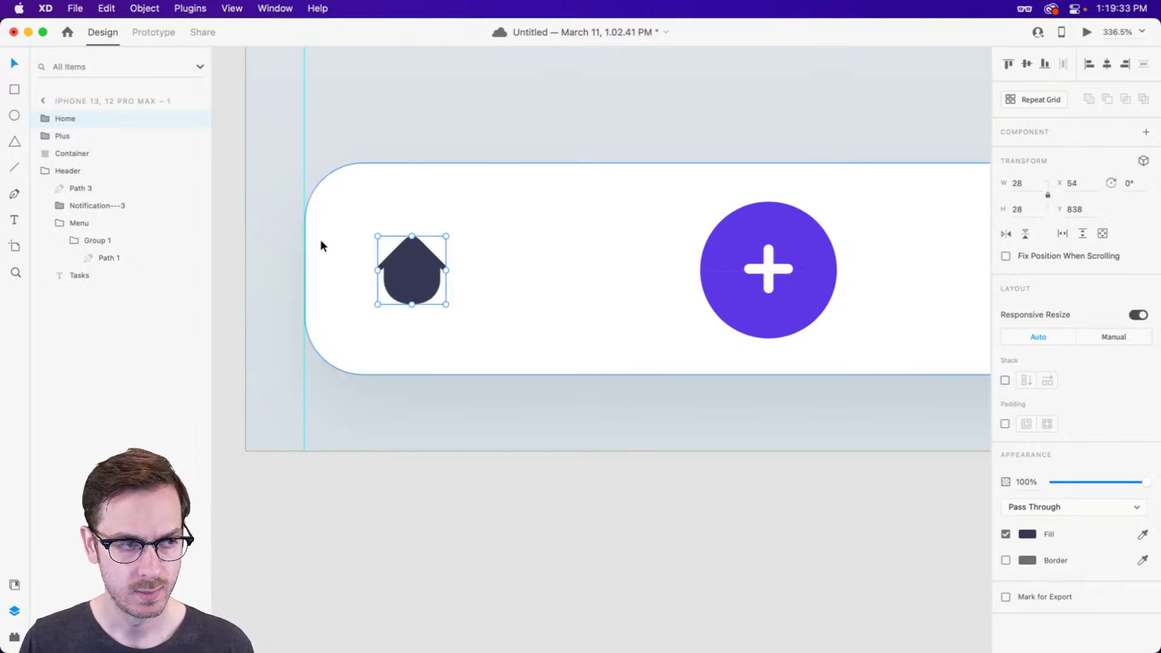
Fill the Home icon with the saved colour #41454B and nudge it to X 56.
key("super+shift+y")
left_click(127, 159)
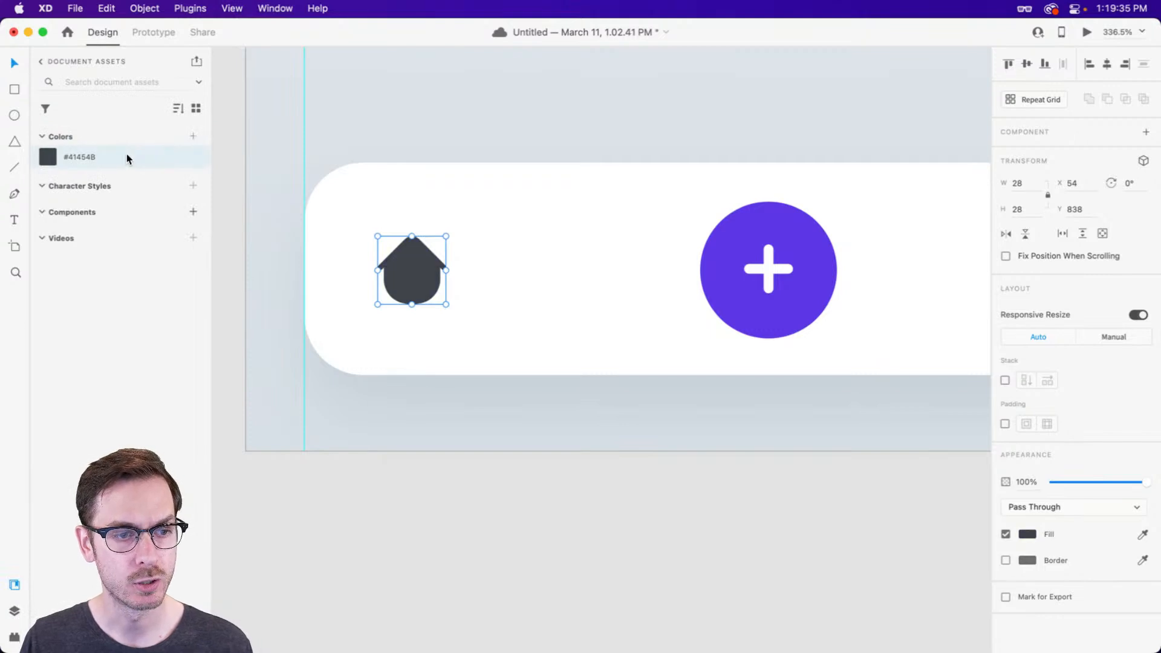
key("alt")
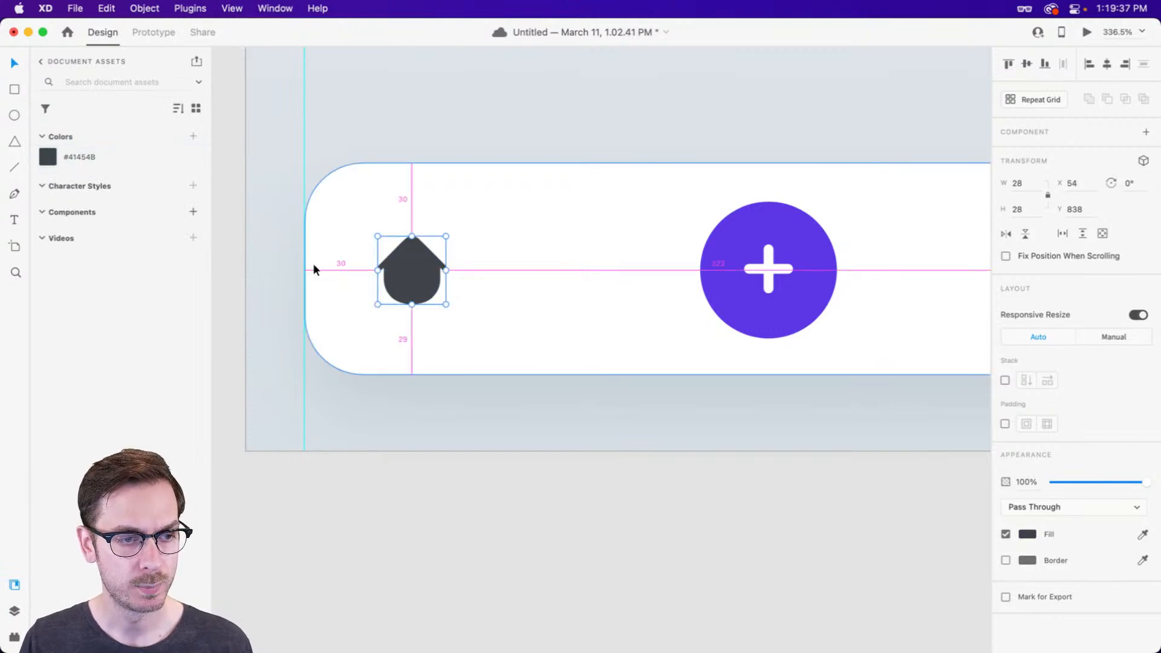
key("Right")
key("Right")
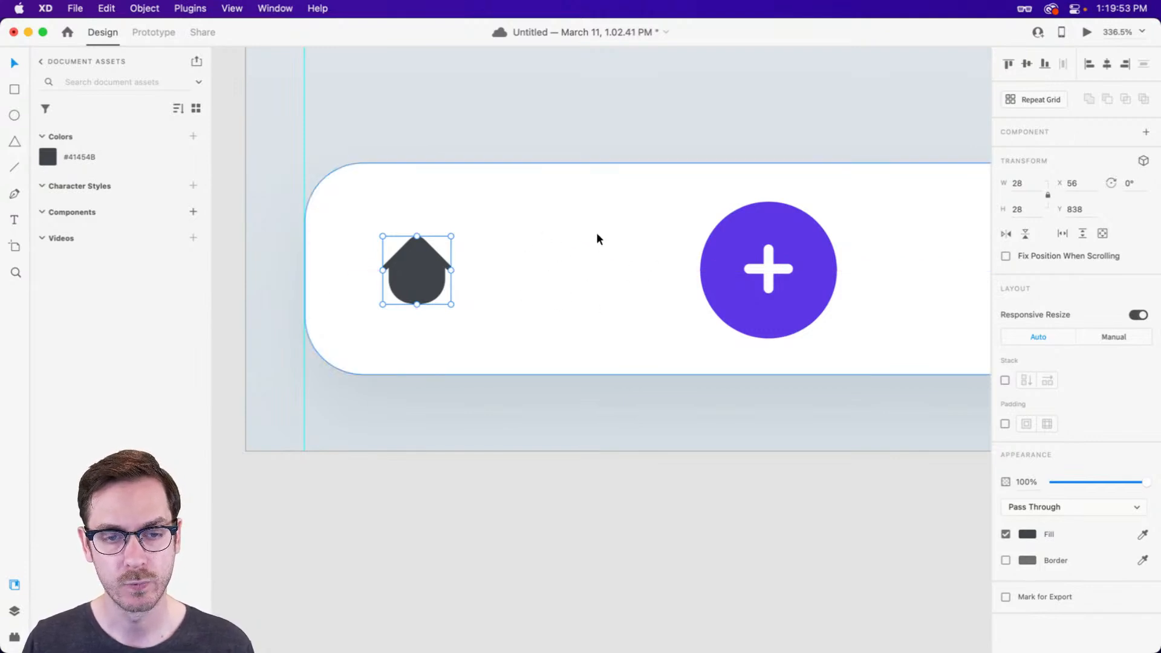
Switch to Nucleo, search for "check" and choose the Coco Duotone Checklist icon.
key("super+Tab")
key("super+f")
type("check")
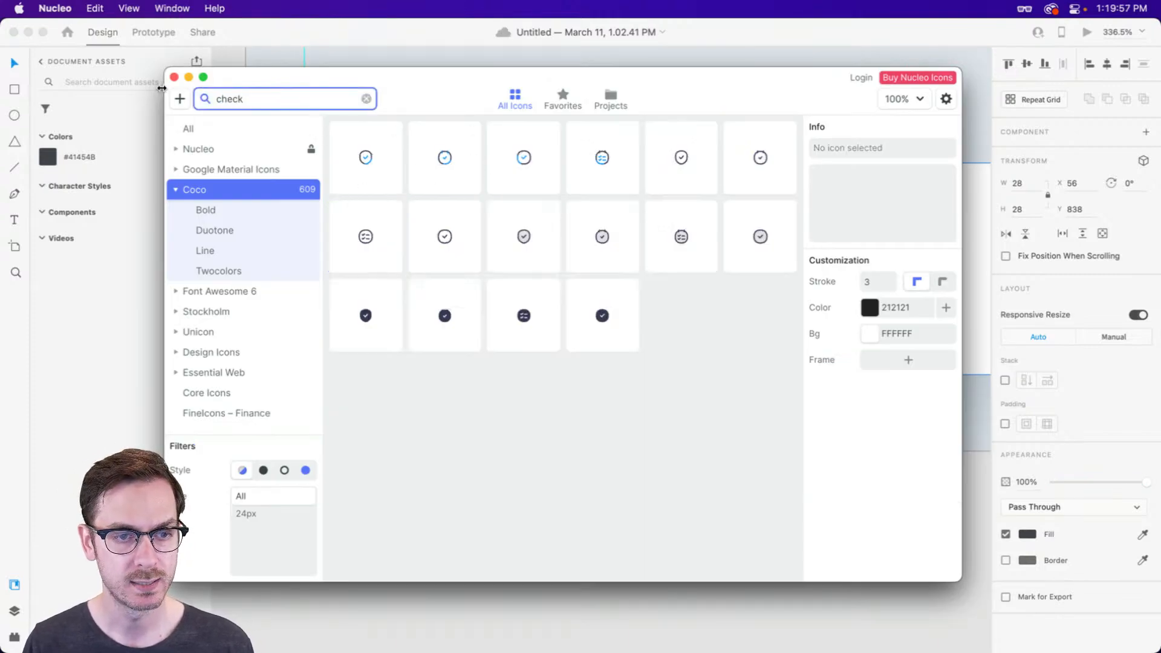
left_click(378, 237)
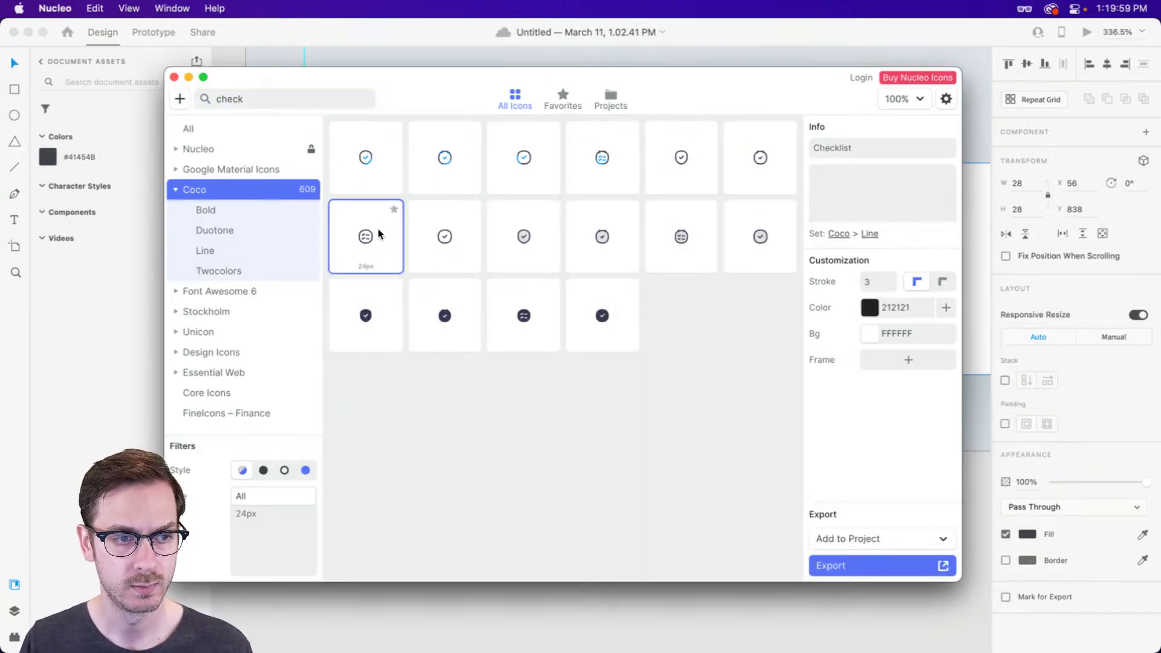
left_click(681, 237)
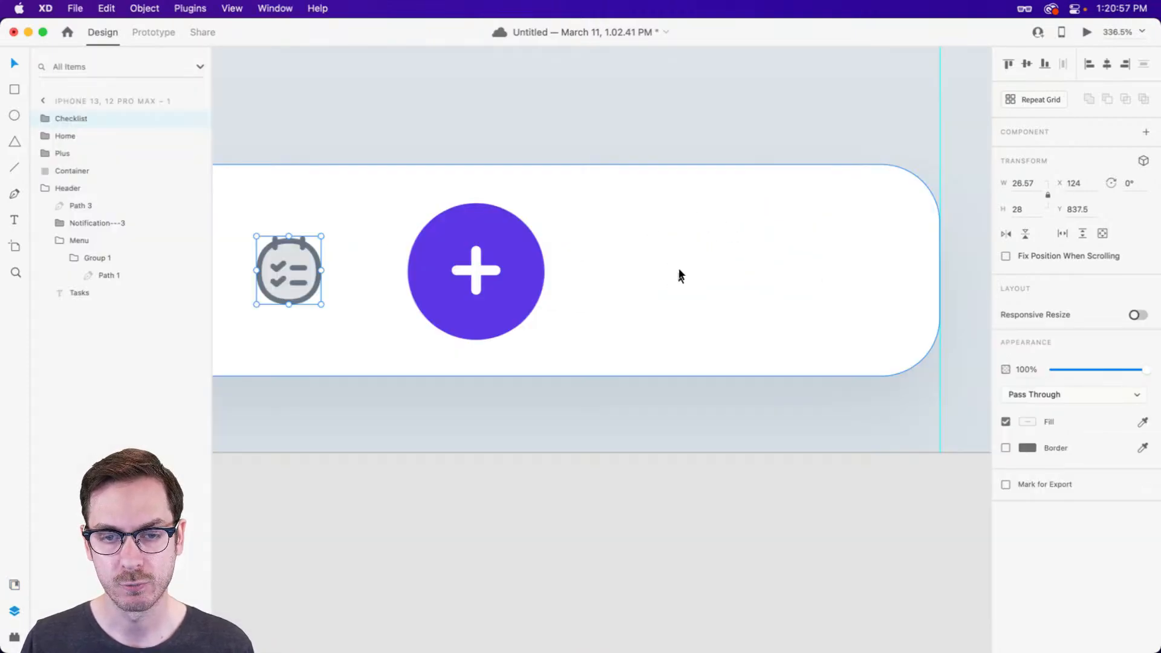
Search Nucleo for "calendar" and insert the Coco Duotone Calendar icon into the XD design.
key("cmd+shift+n")
left_click_drag(266, 99, 187, 91)
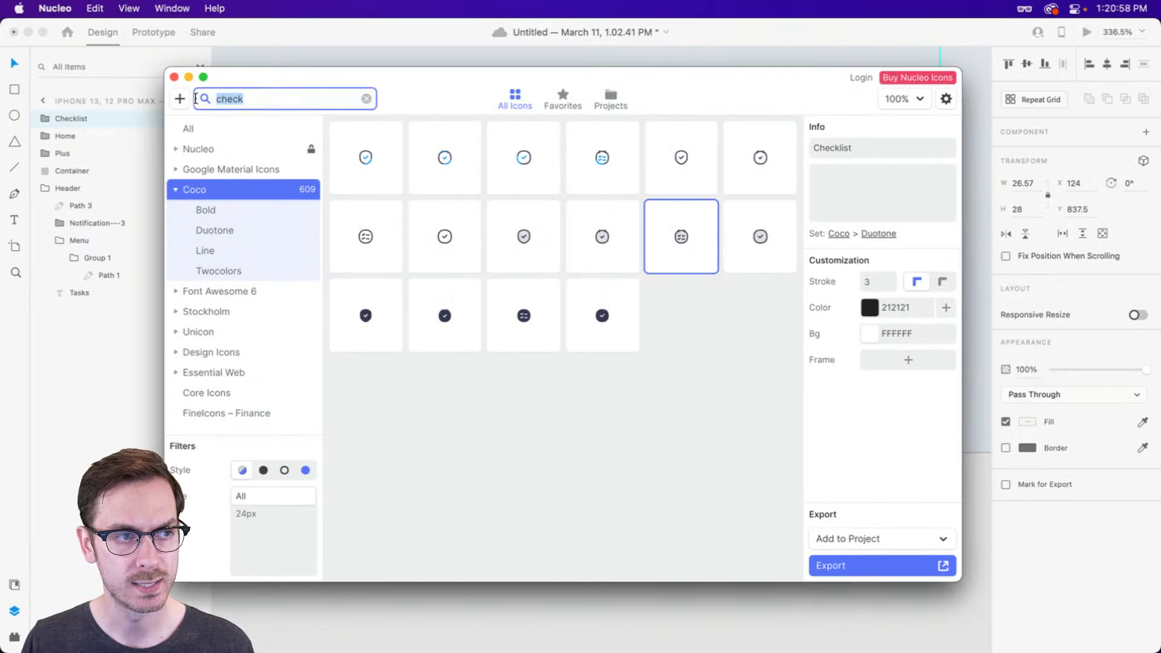
type("calendar")
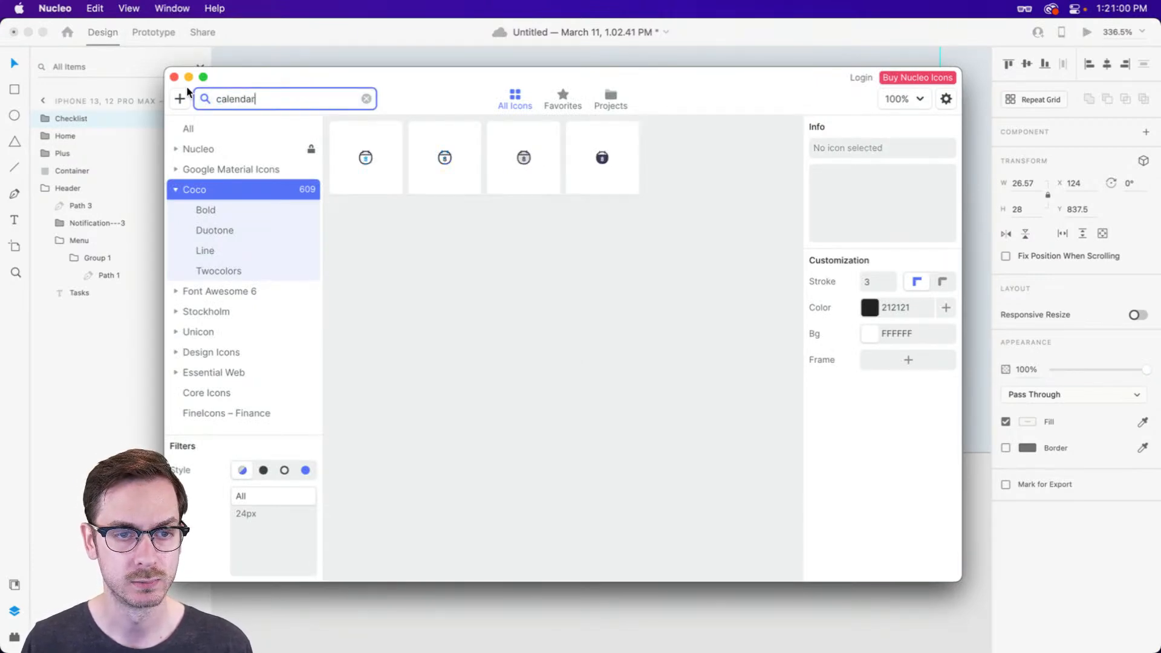
left_click(524, 159)
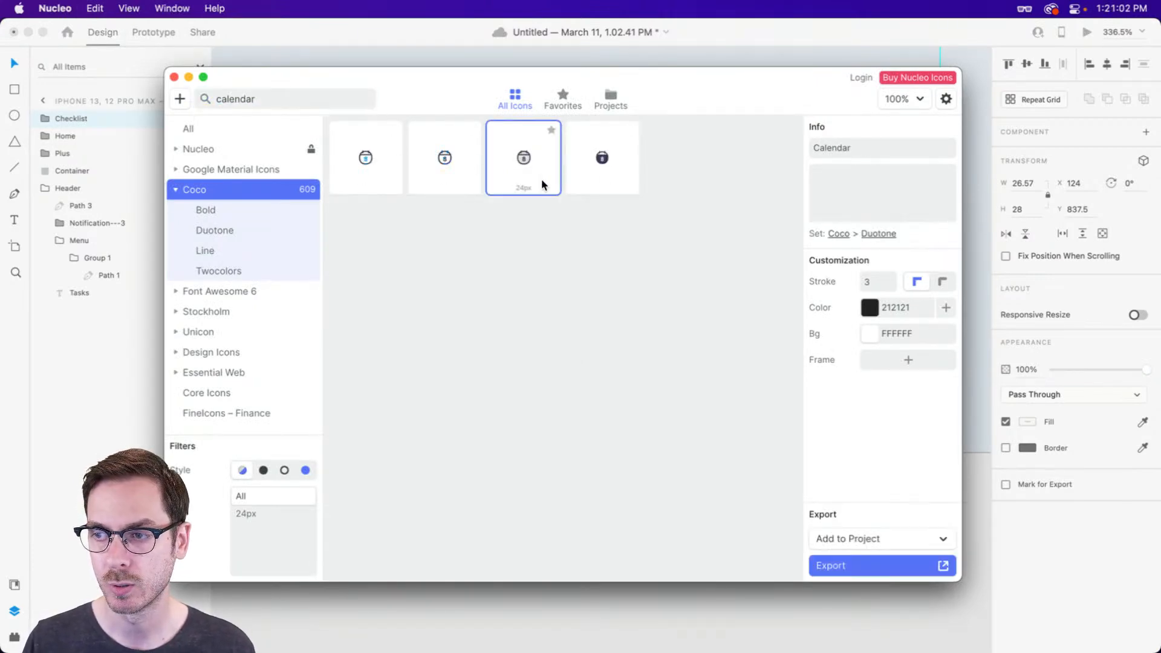
double_click(531, 165)
Lock the Calendar icon's proportions and set its height to 28.
left_click(1048, 194)
left_click(1021, 210)
type("28")
key("Return")
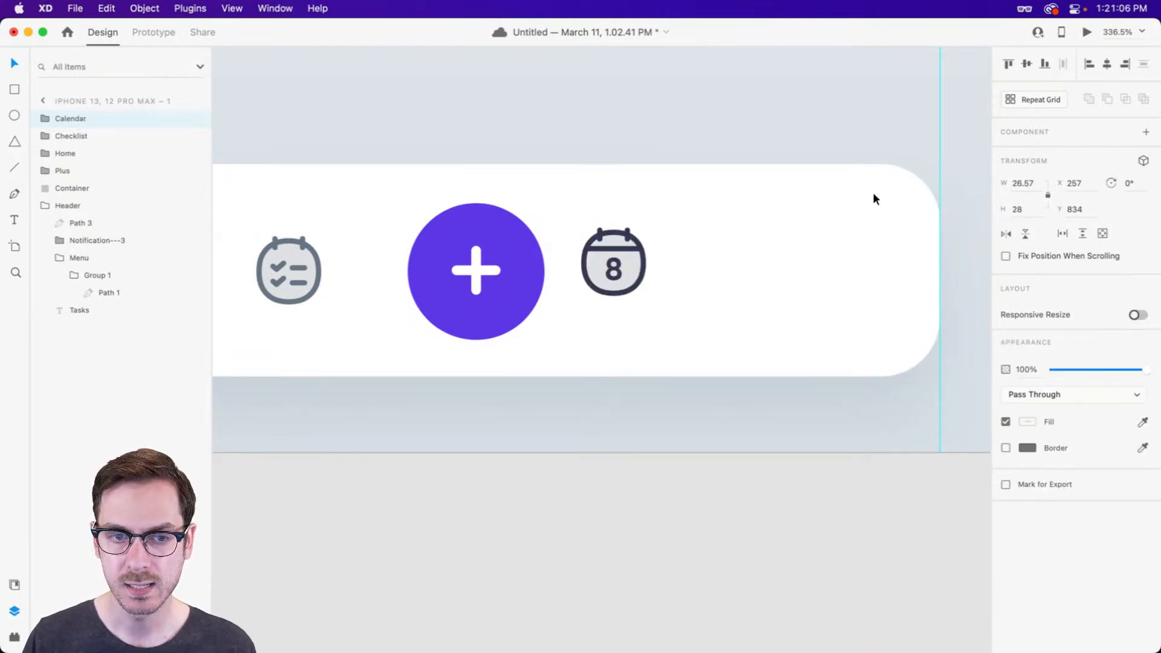
Recolour the Calendar icon's dark outline and number paths with the grey sampled from the Checklist icon.
double_click(615, 228)
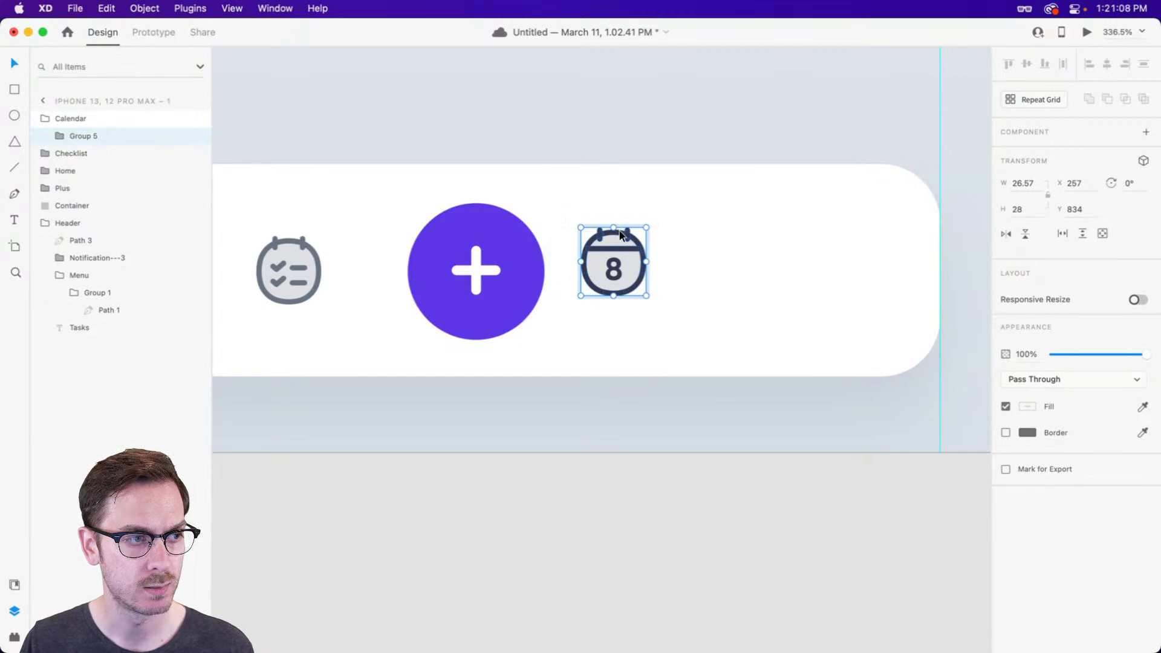
double_click(621, 234)
left_click(106, 154)
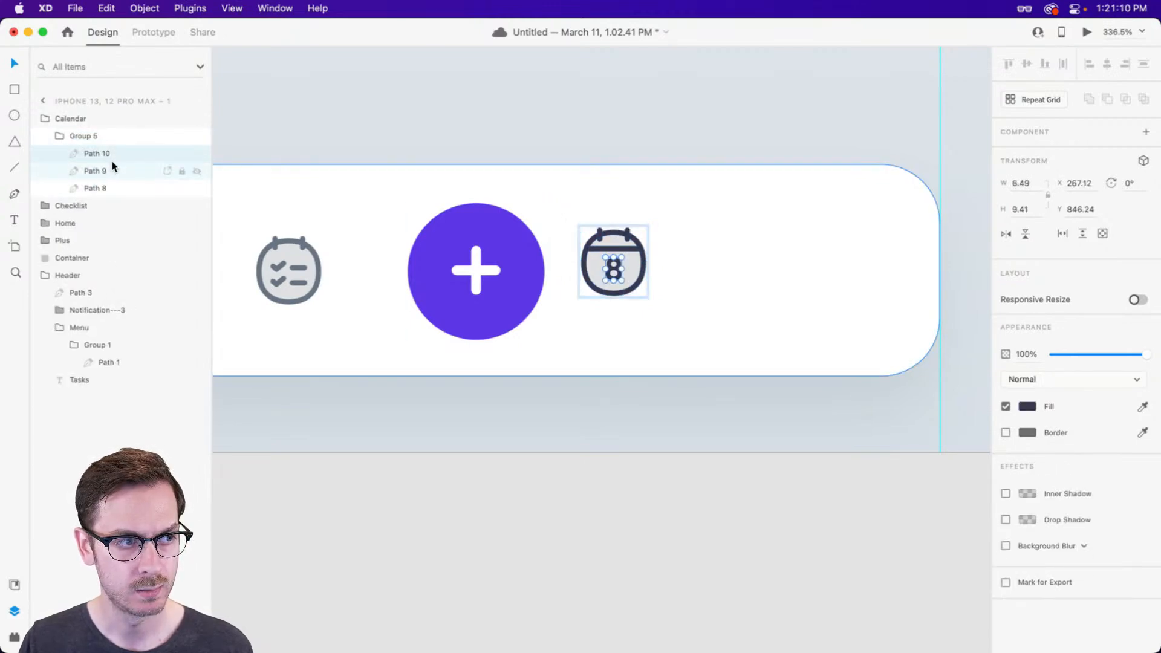
left_click(112, 170, "shift")
key("i")
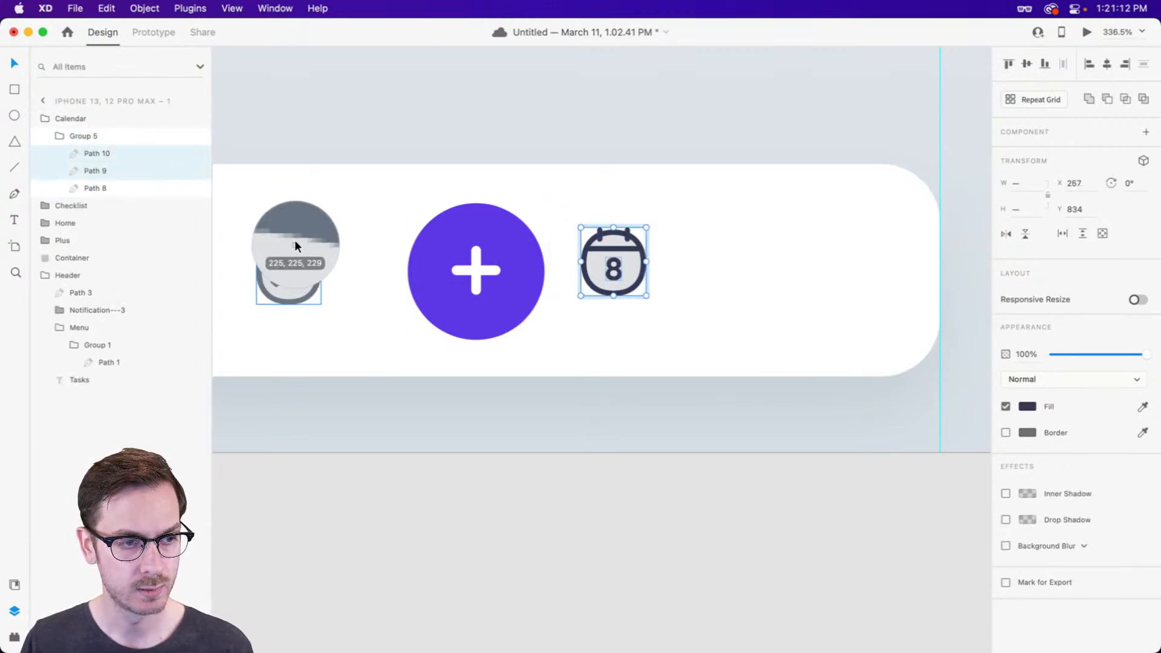
left_click(293, 238)
Move the whole Calendar icon to X 275, Y 838 in the bottom bar.
left_click(629, 251)
key("Escape")
left_click_drag(627, 247, 671, 258)
Search Nucleo for "profile" and then "user", and insert the Coco Duotone User - Scan icon into the XD design's bottom bar.
key("super+Tab")
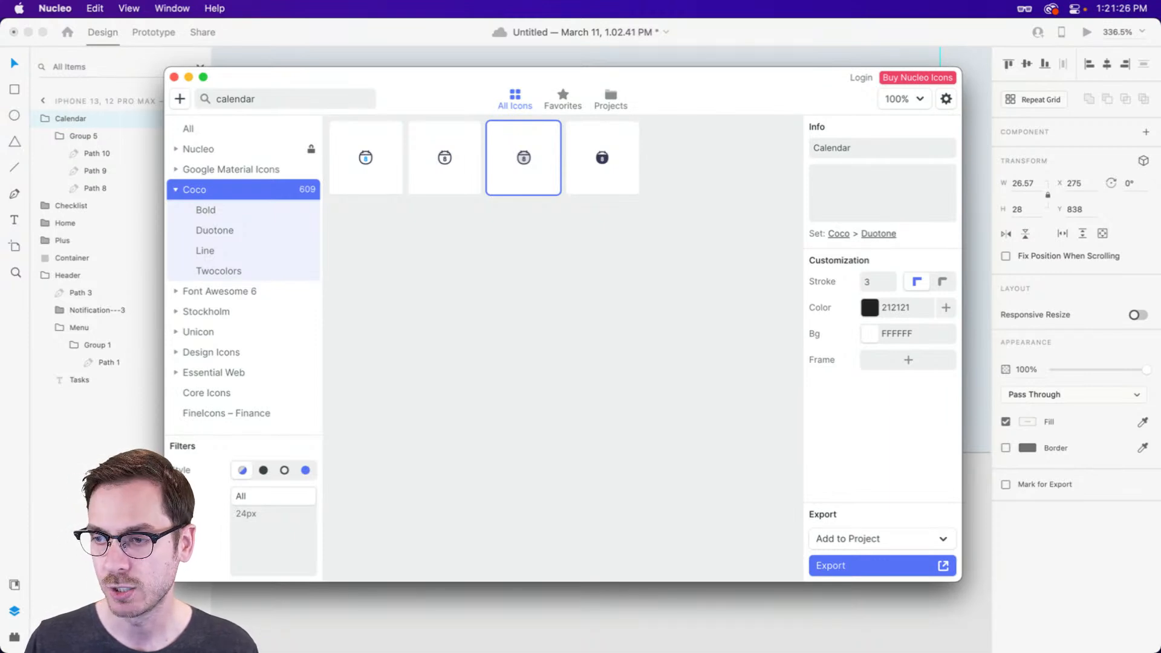
left_click_drag(721, 85, 727, 81)
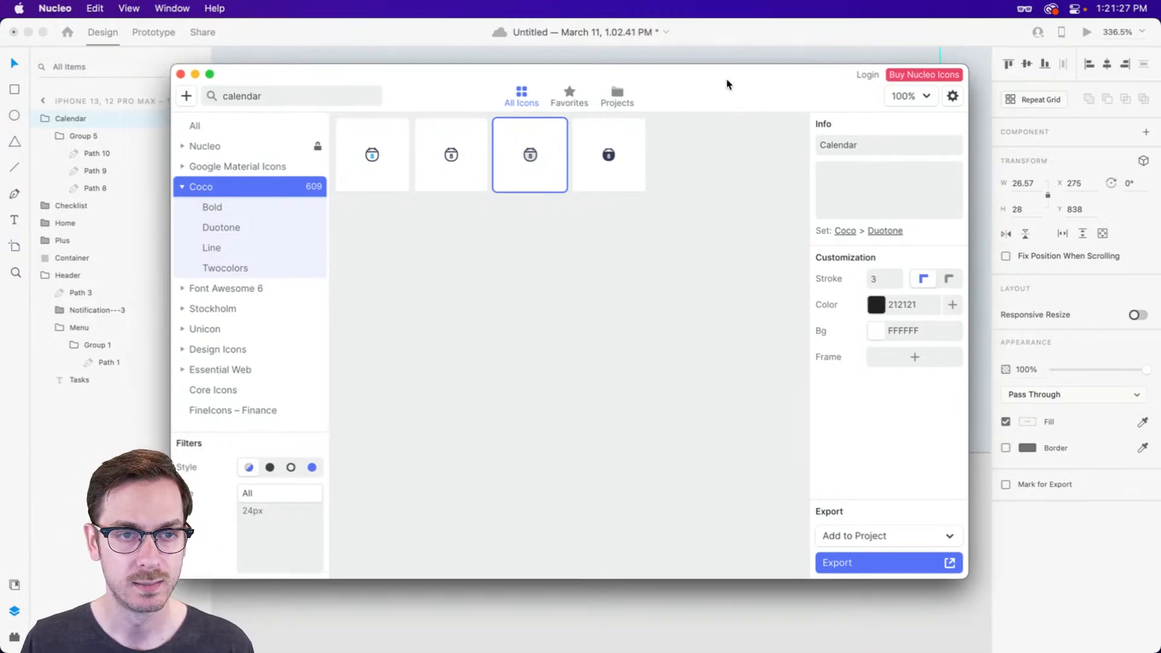
left_click(264, 105)
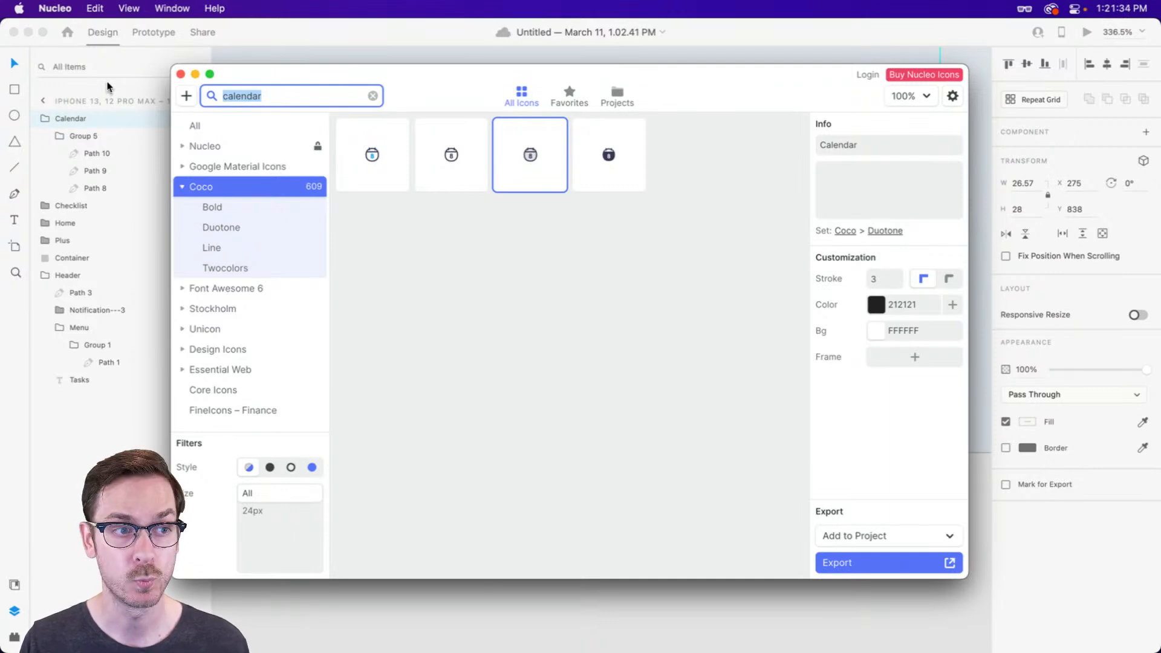
type("profile")
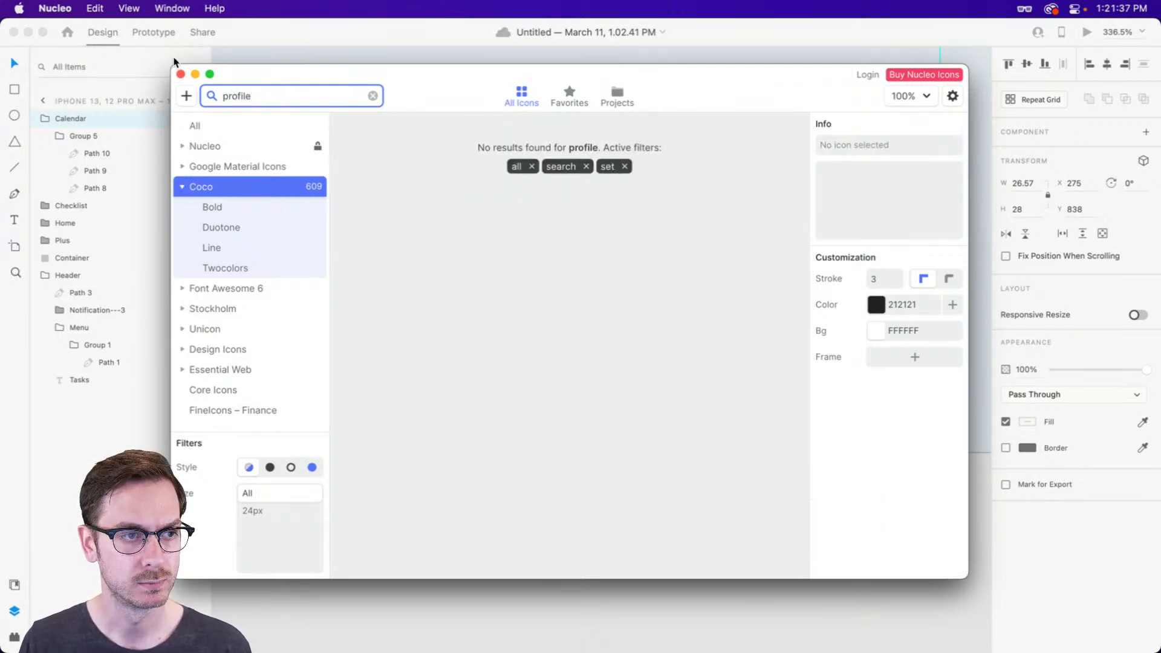
key("super+a")
type("user")
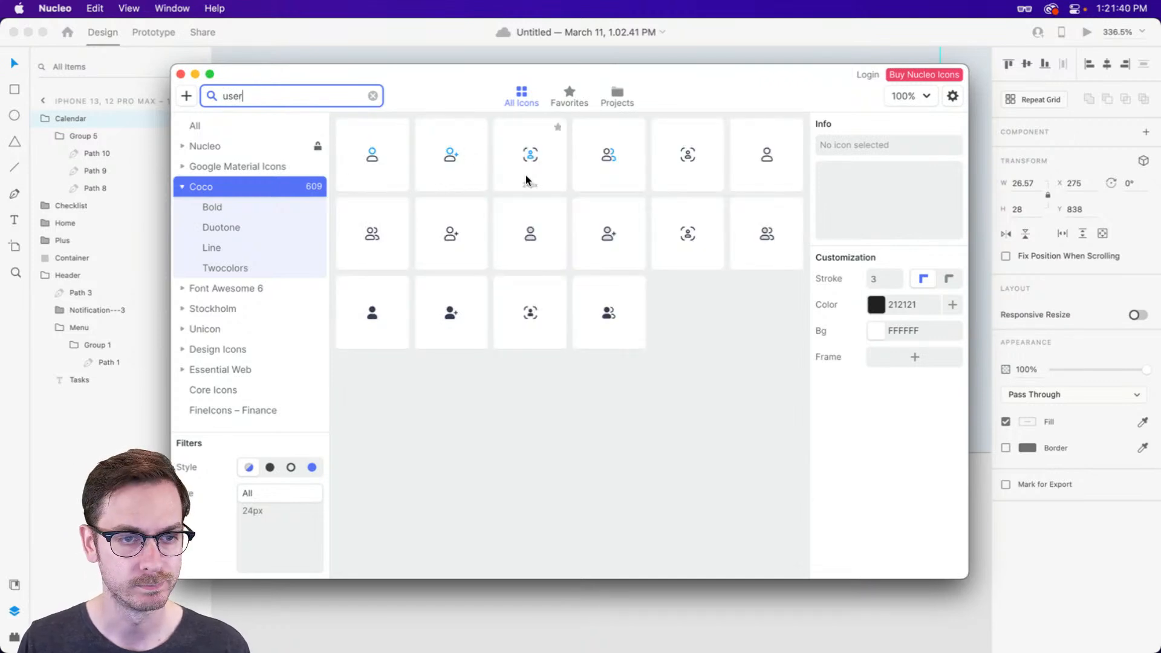
left_click_drag(728, 90, 726, 76)
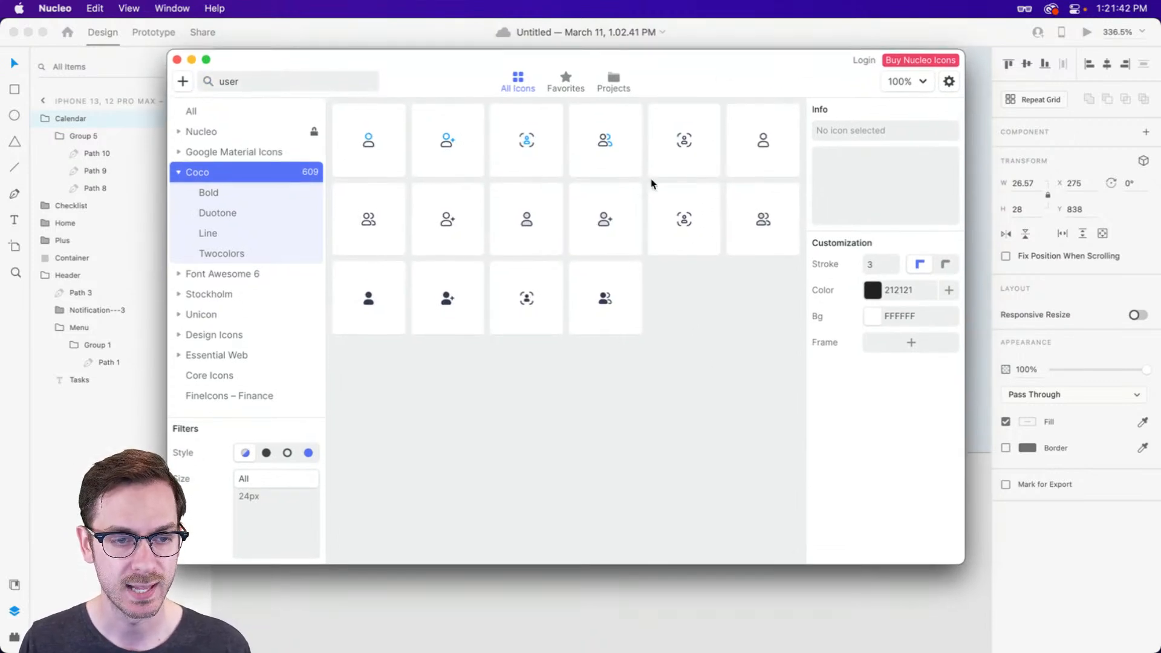
left_click(685, 224)
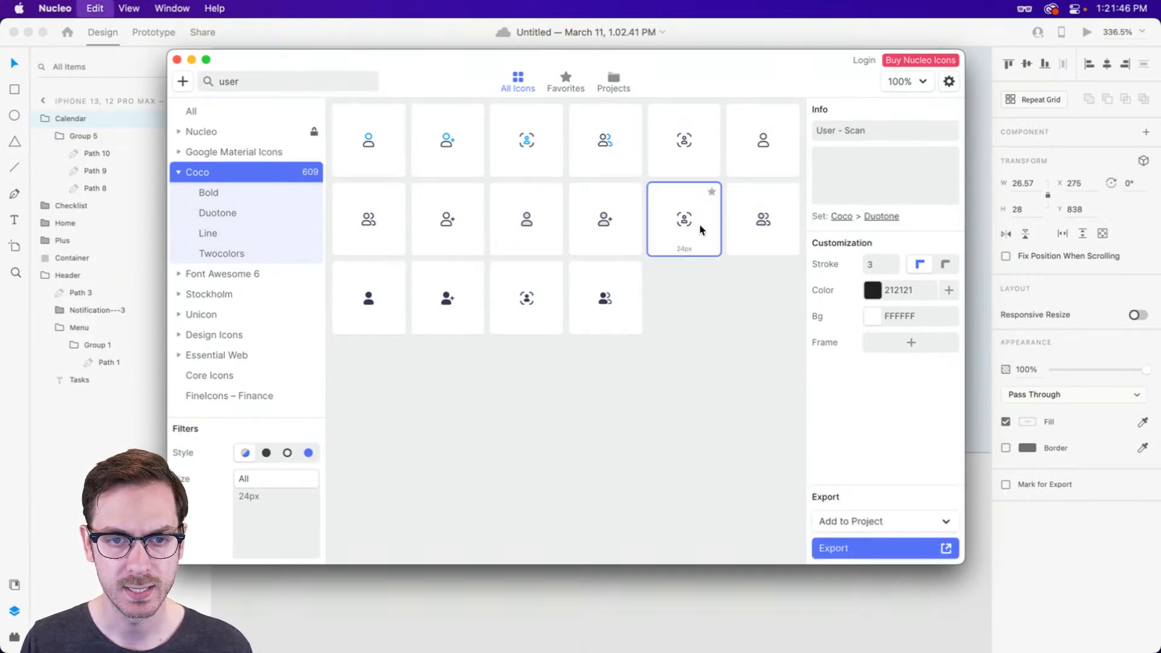
left_click_drag(692, 251, 749, 255)
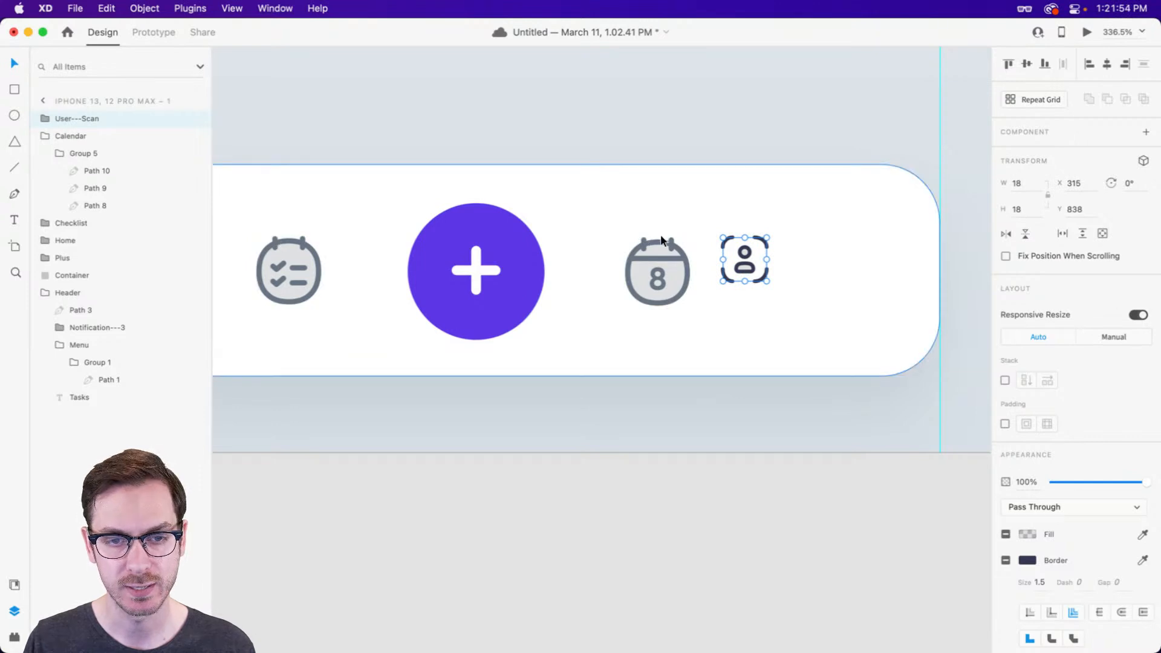
Turn off Responsive Resize for the User - Scan icon, scale it proportionally to height 28, and move it to X 346.
left_click(1137, 314)
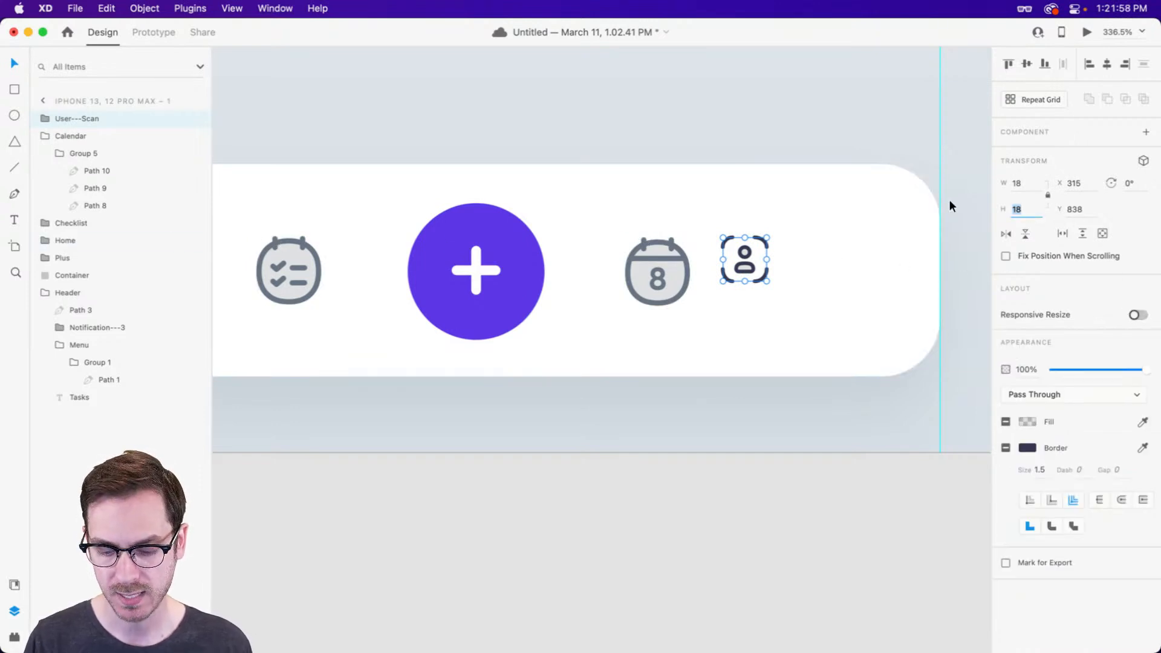
type("28")
key("Return")
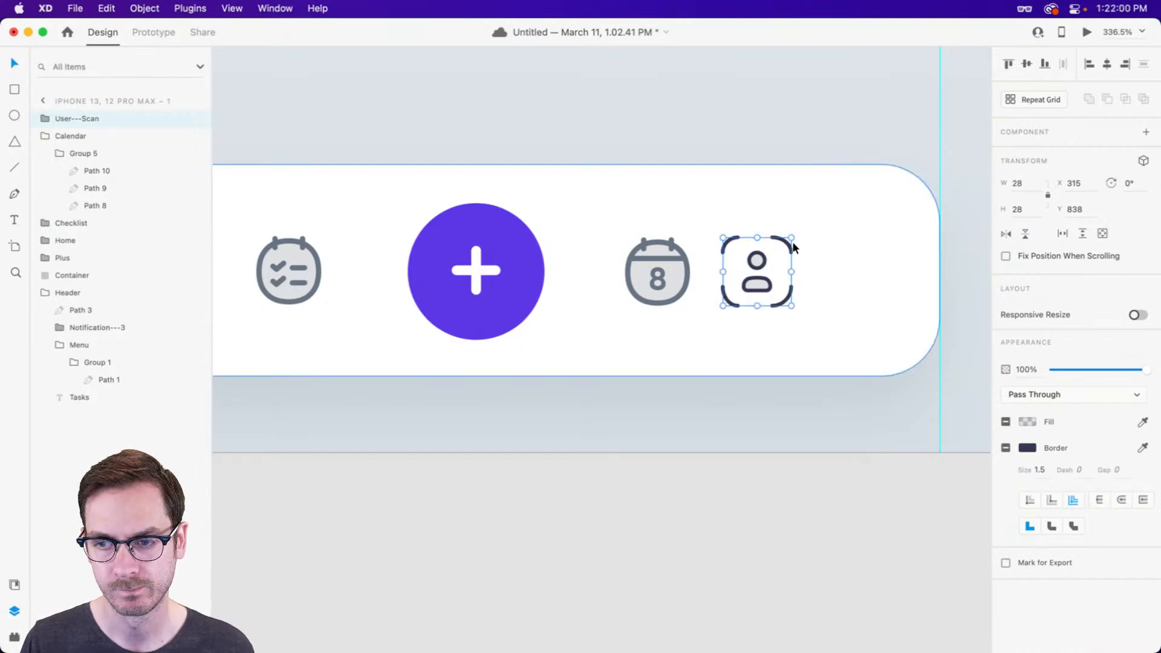
left_click_drag(789, 251, 864, 251)
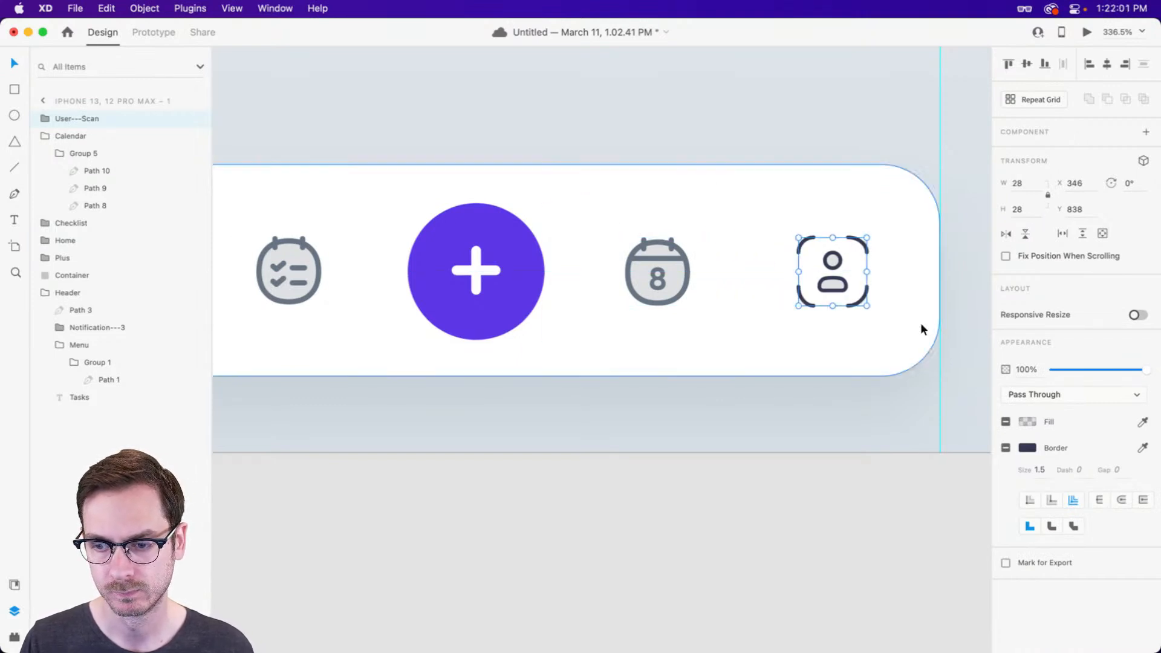
Set the User - Scan icon's border size to 2 and its colour to the grey sampled from the Calendar icon.
left_click(1039, 476)
type("2")
key("Return")
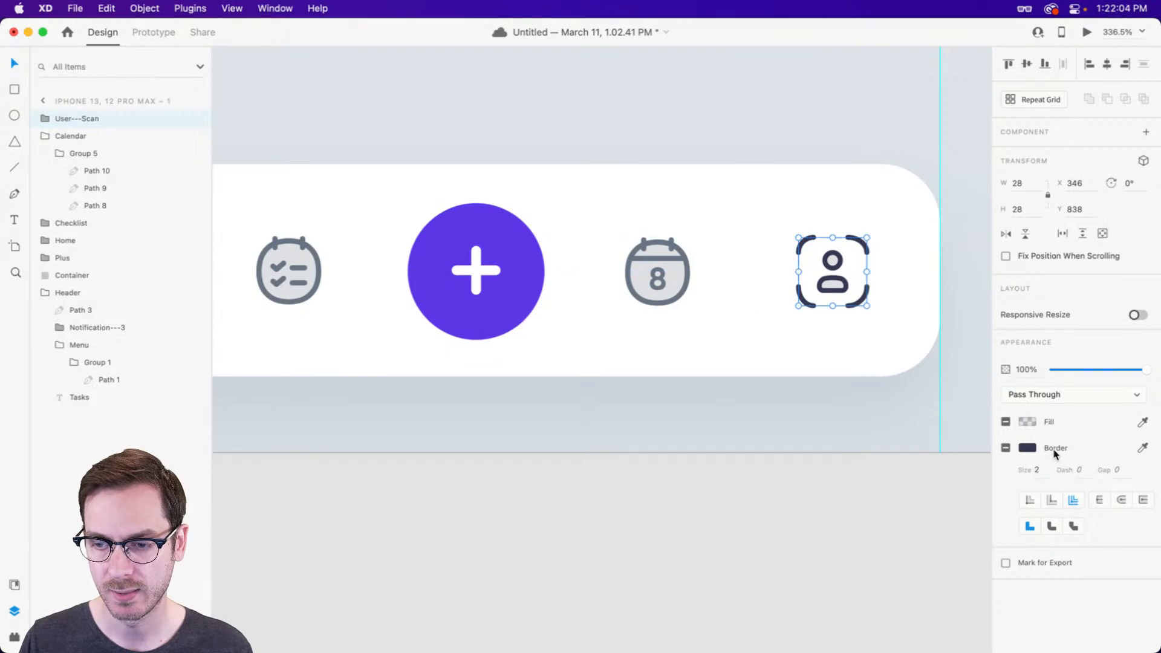
left_click(1142, 447)
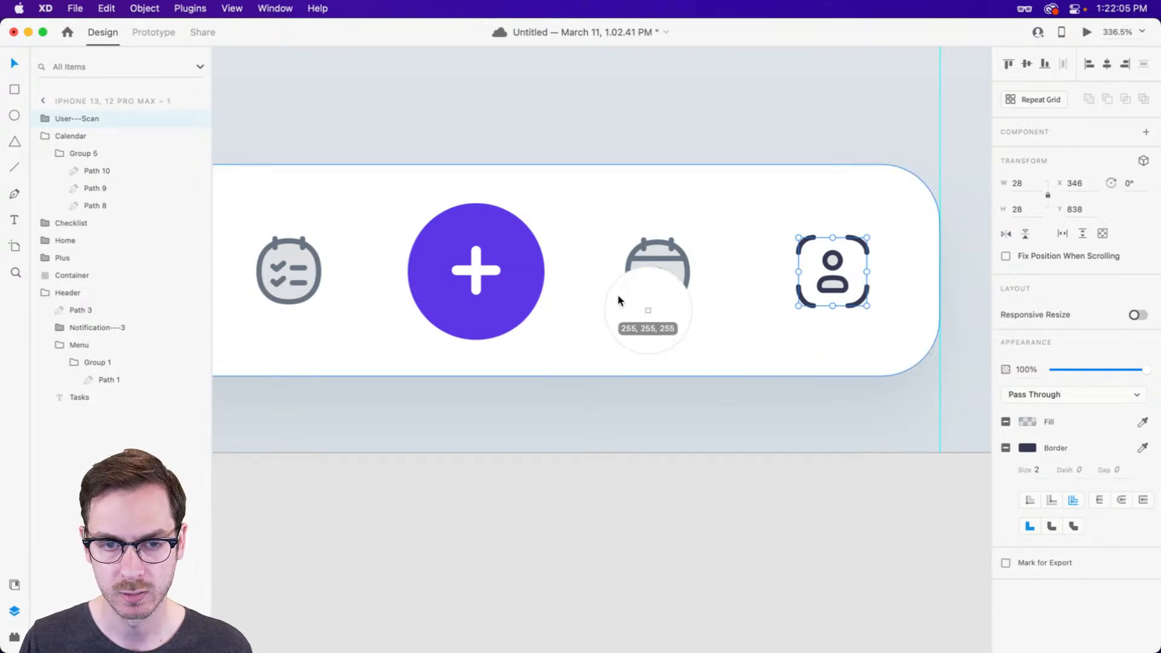
left_click(670, 261)
Check the User - Scan icon's spacing from the bar's edge and nudge it horizontally to X 344.
key("alt")
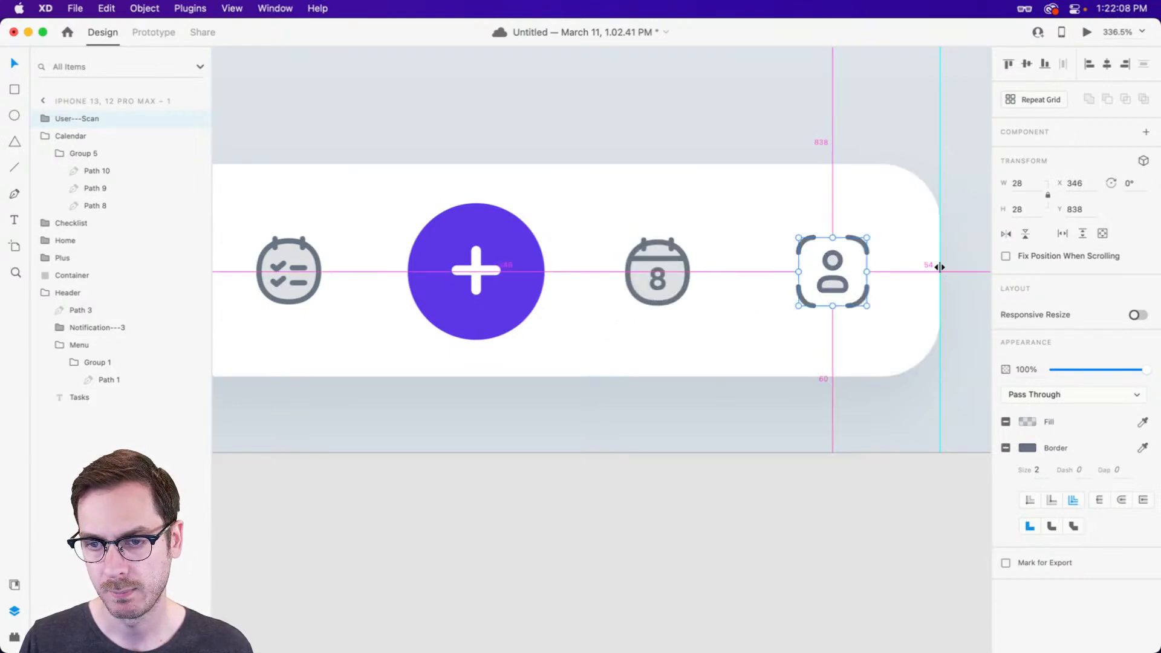
key("Right")
key("Right")
key("Right")
key("Right")
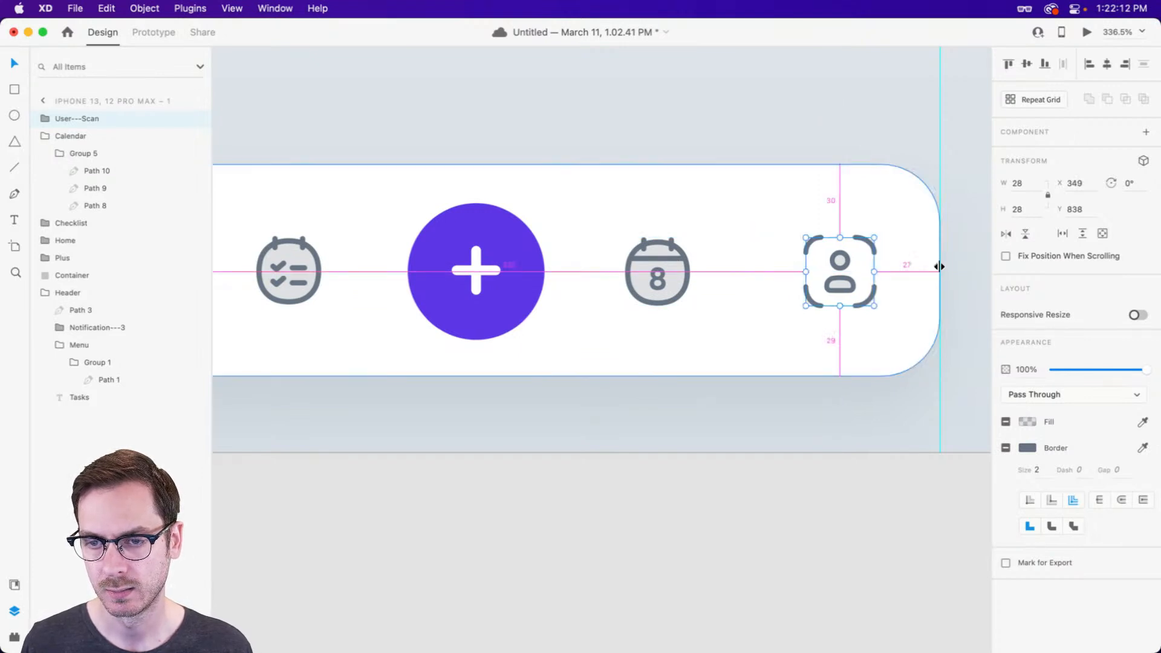
key("Left")
key("Left")
key("alt")
key("Left")
key("Left")
key("Left")
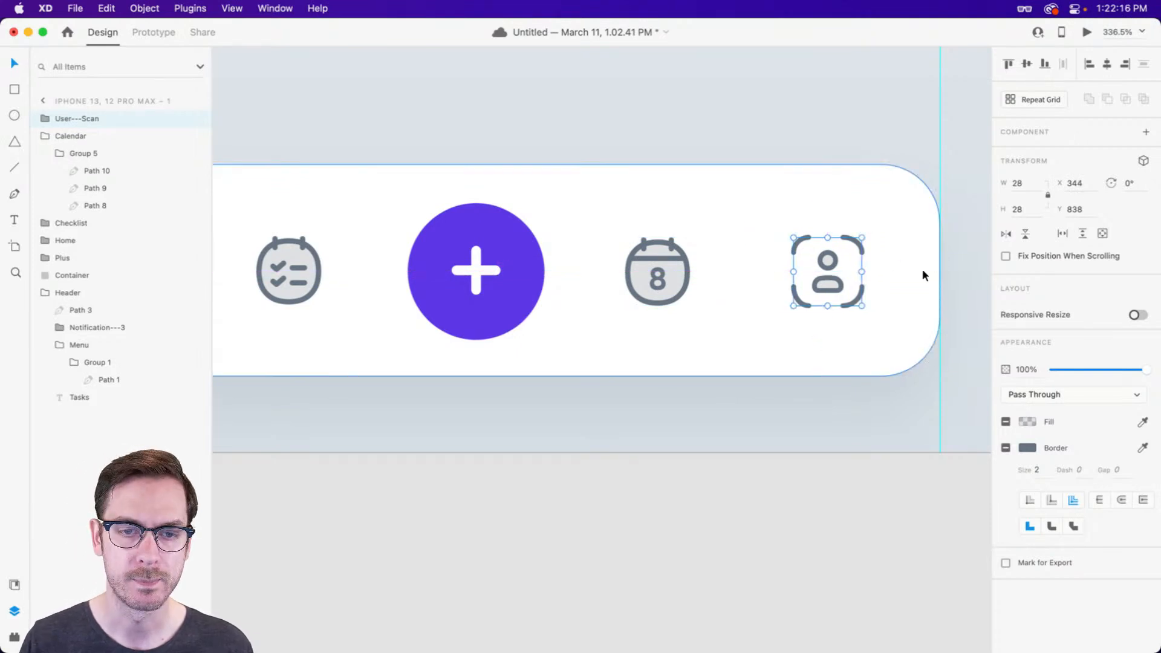
Distribute the Plus button, Calendar icon and User - Scan icon evenly across the bar.
left_click(665, 246, "shift")
left_click(532, 260, "shift")
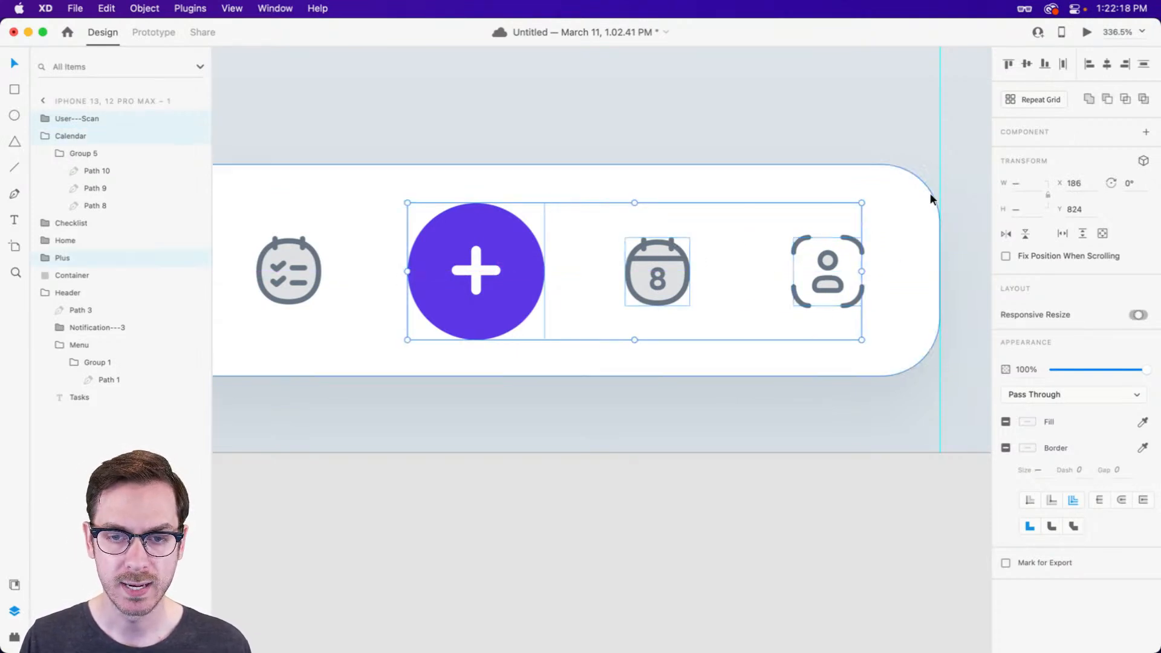
left_click(1063, 64)
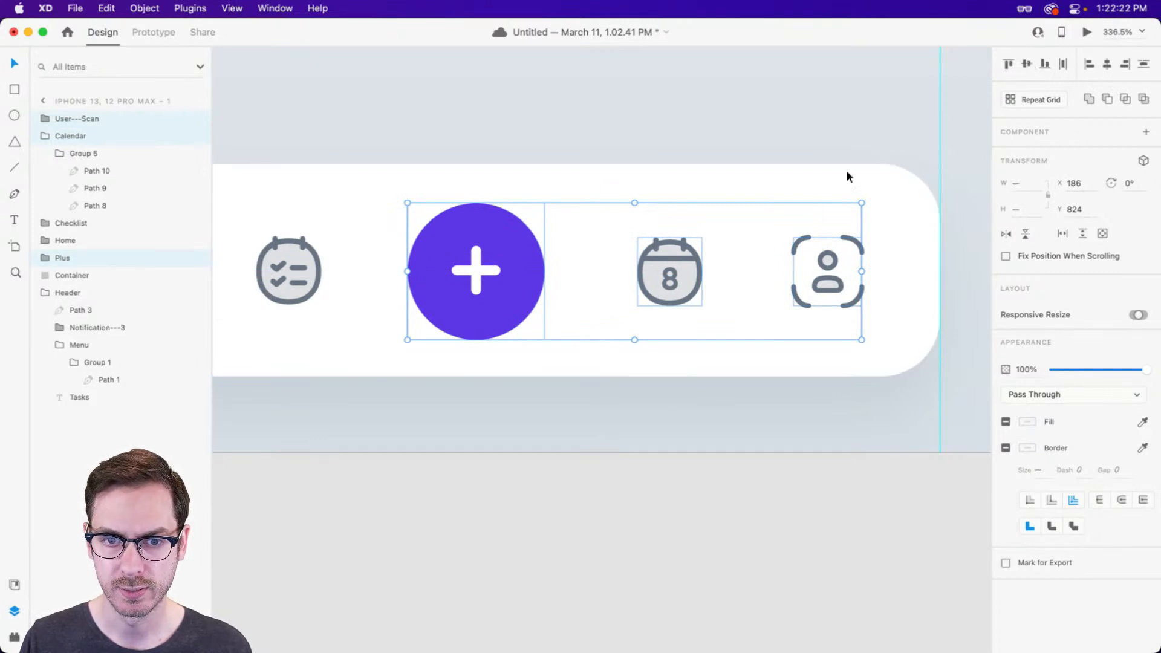
Align the Home icon, Checklist icon and Plus button on their vertical middles and distribute them evenly across the bar.
scroll(557, 251, "left", 10)
left_click(703, 202)
left_click(790, 228)
left_click(650, 266, "shift")
left_click(503, 245, "shift")
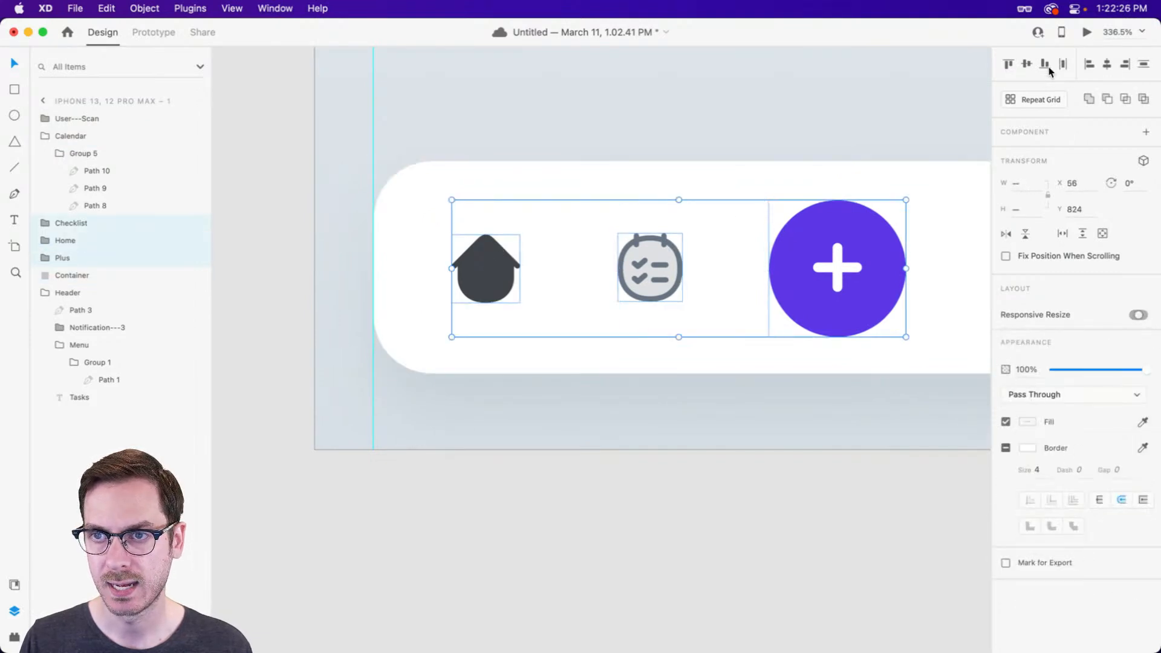
left_click(1029, 63)
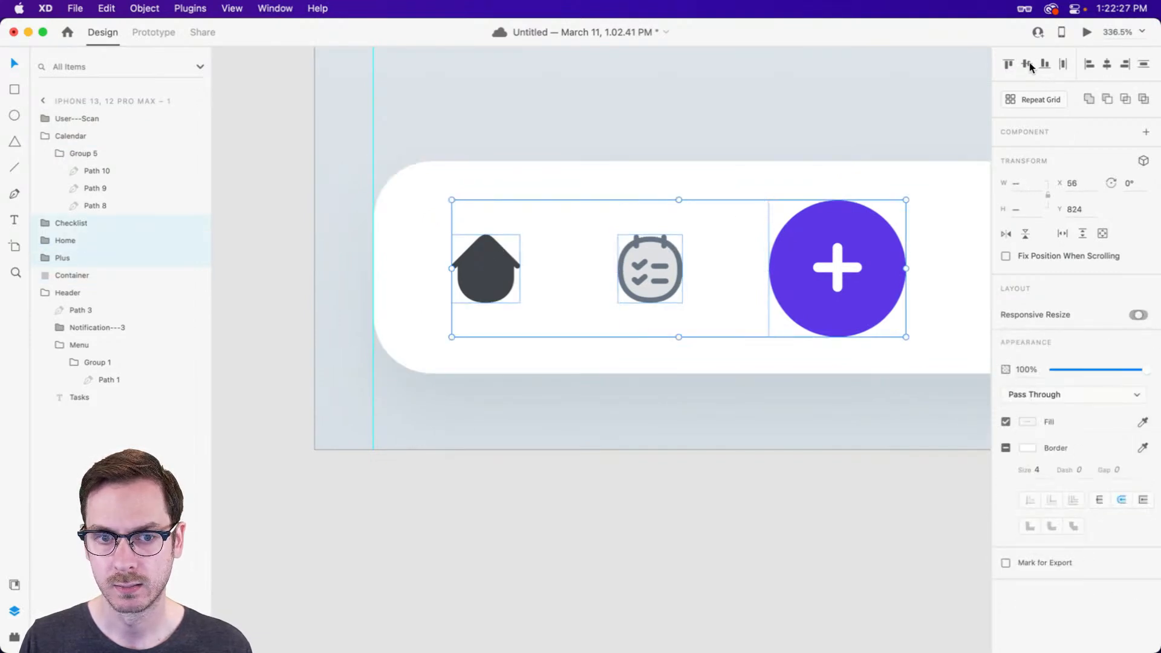
left_click(1066, 64)
Preview the Tasks screen with its bottom bar, and close the preview.
left_click(754, 128)
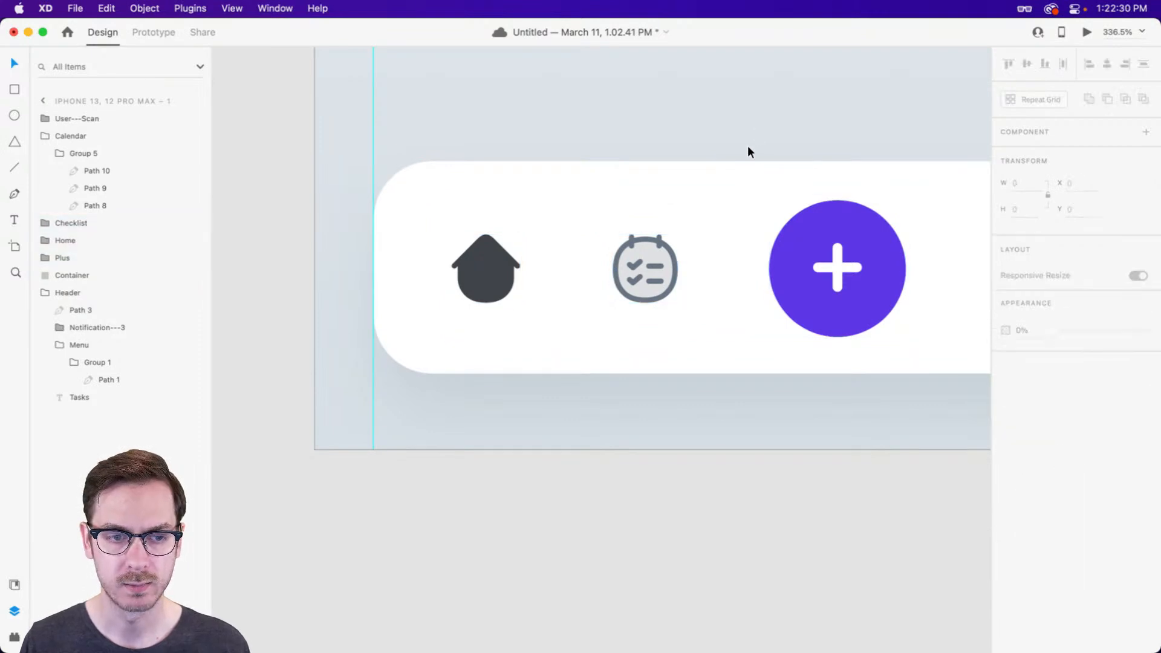
key("super+Return")
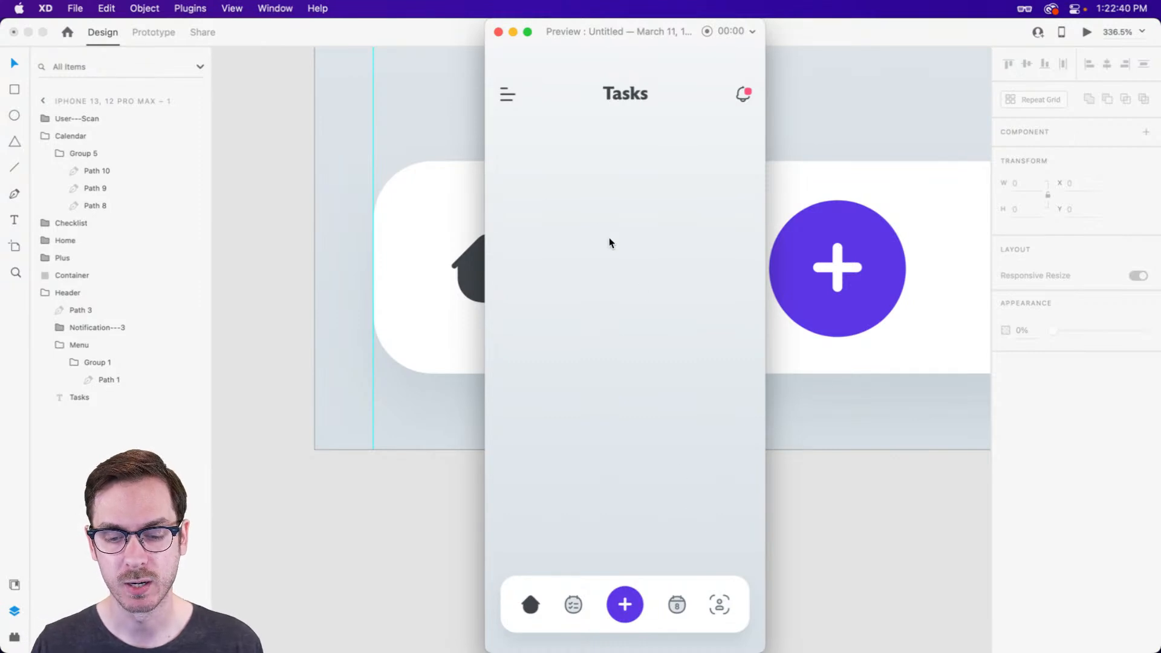
key("super+w")
Group the bottom bar's container, Plus button and icons, and name the group Nav.
scroll(542, 262, "down", 5)
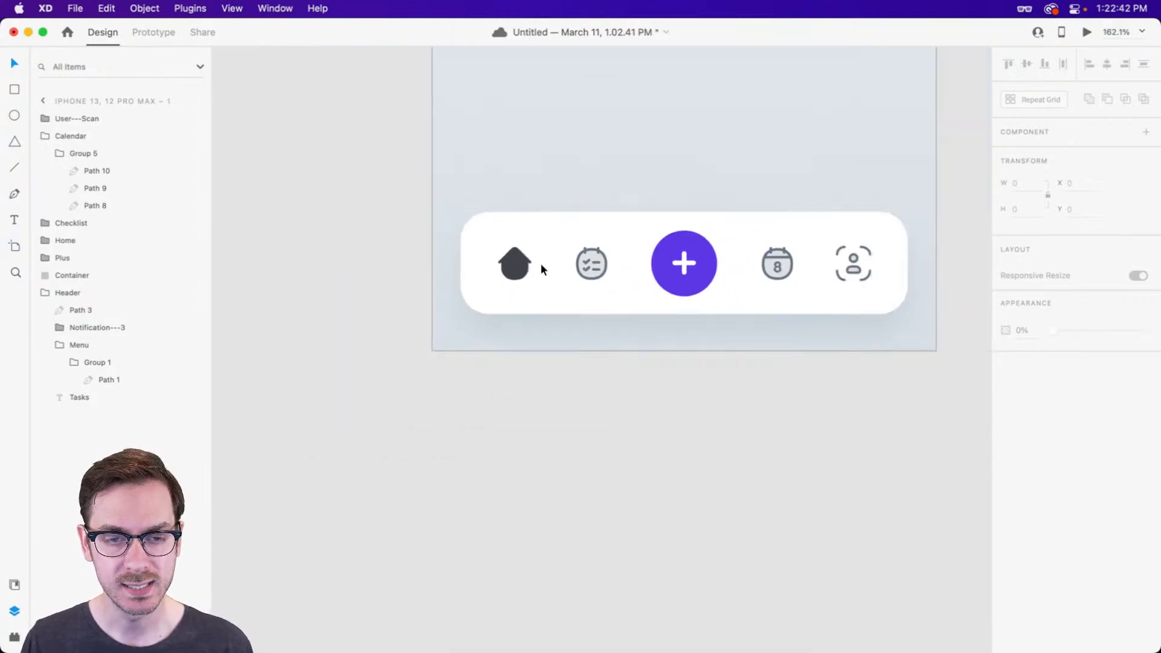
left_click_drag(895, 316, 463, 230)
key("super+g")
double_click(63, 119)
type("Nav")
key("Return")
scroll(692, 217, "up", 5)
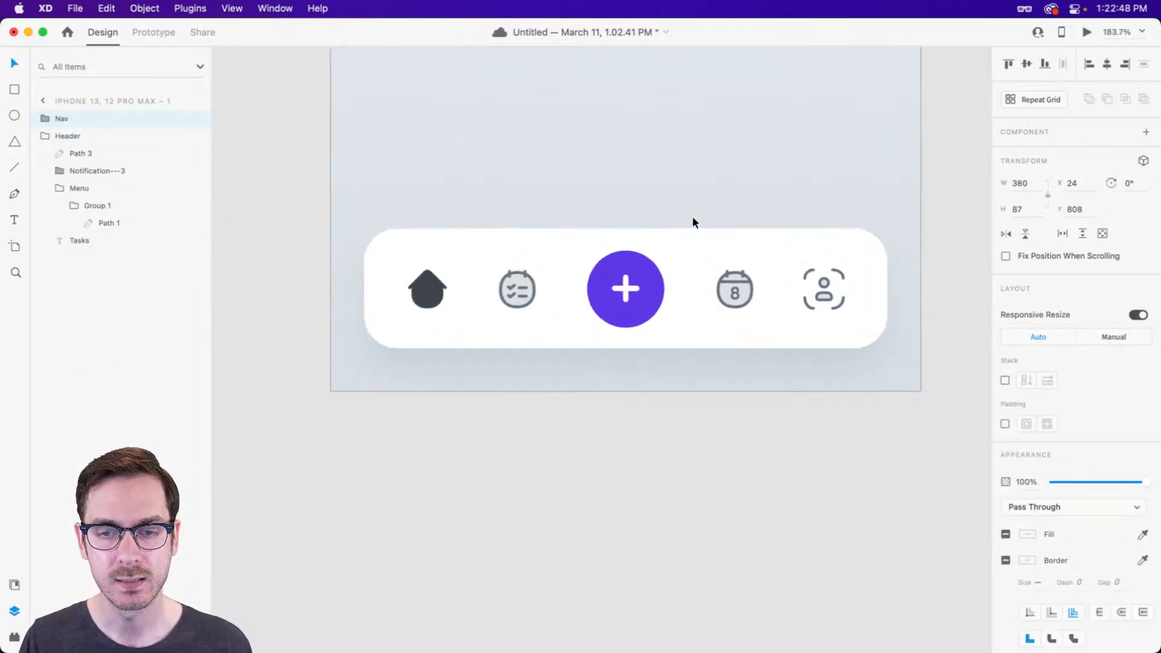
left_click(678, 179)
scroll(678, 179, "up", 6)
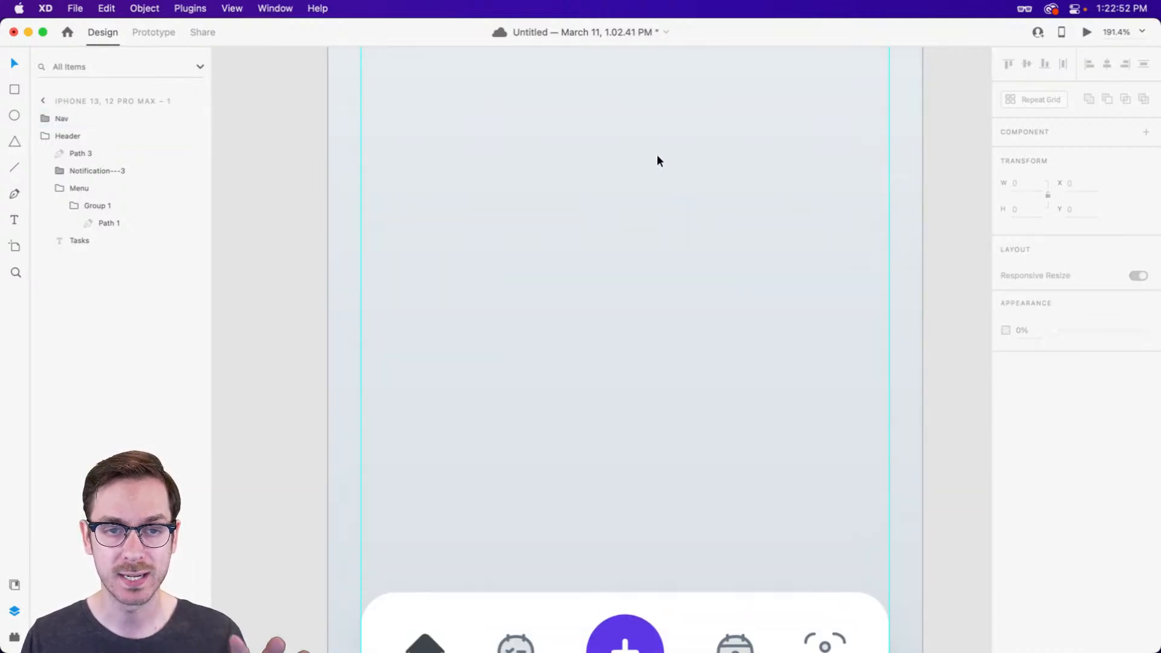
scroll(652, 165, "down", 5)
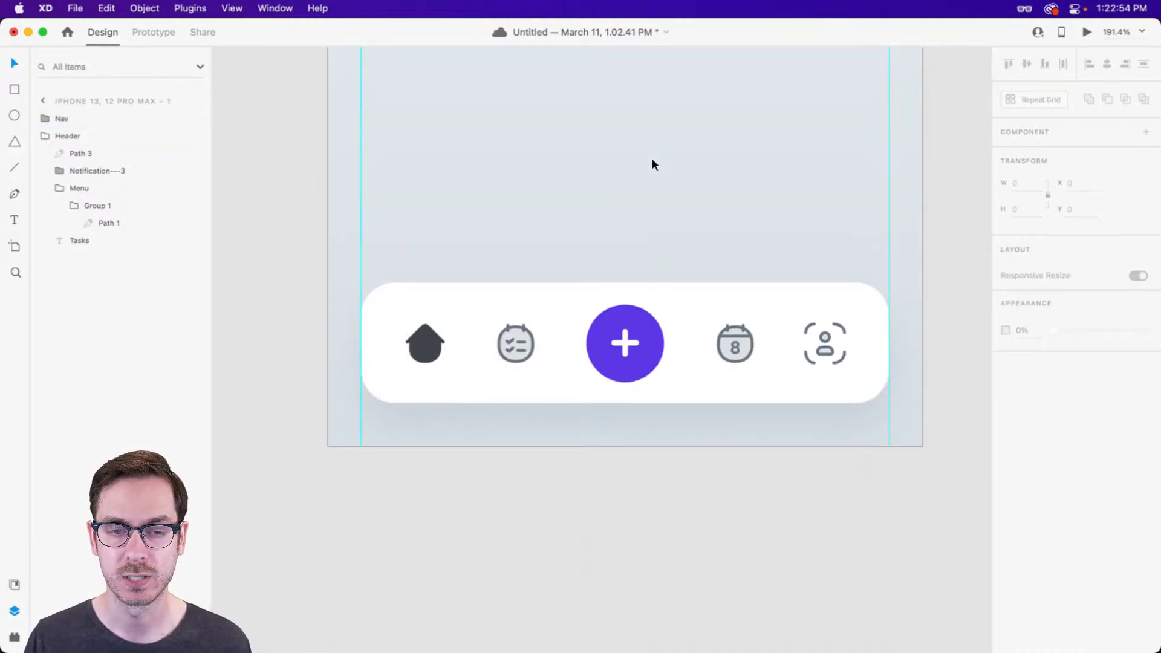
scroll(638, 187, "down", 5)
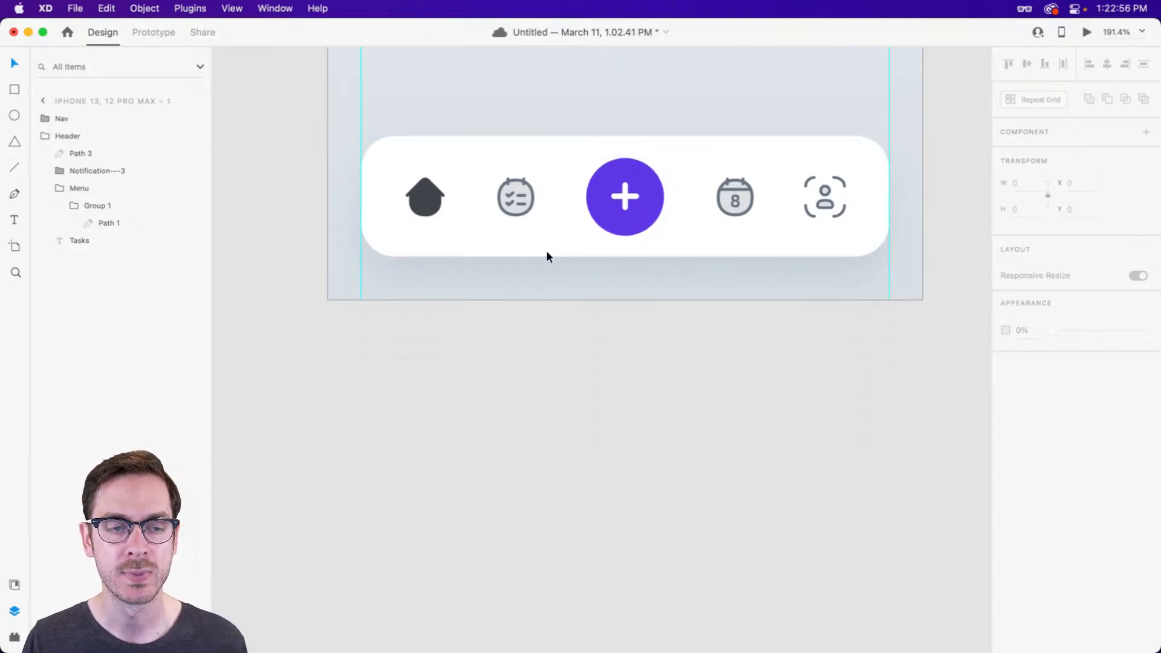
Select the whole Nav group and turn it into a component.
left_click(548, 175)
left_click(548, 175)
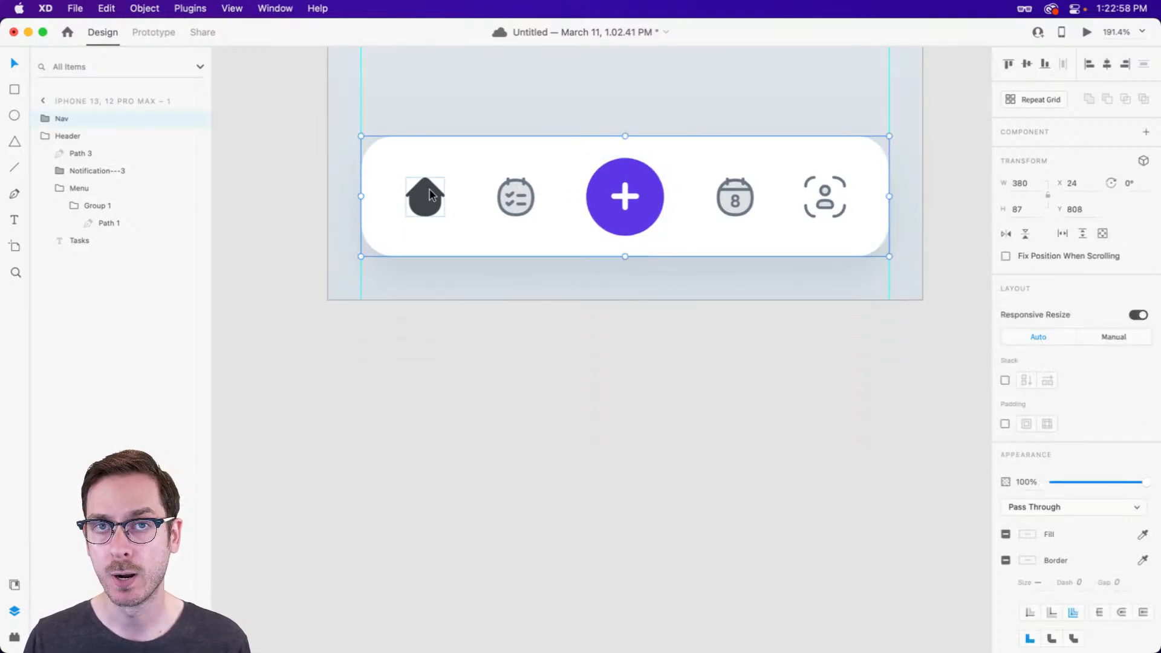
double_click(430, 193)
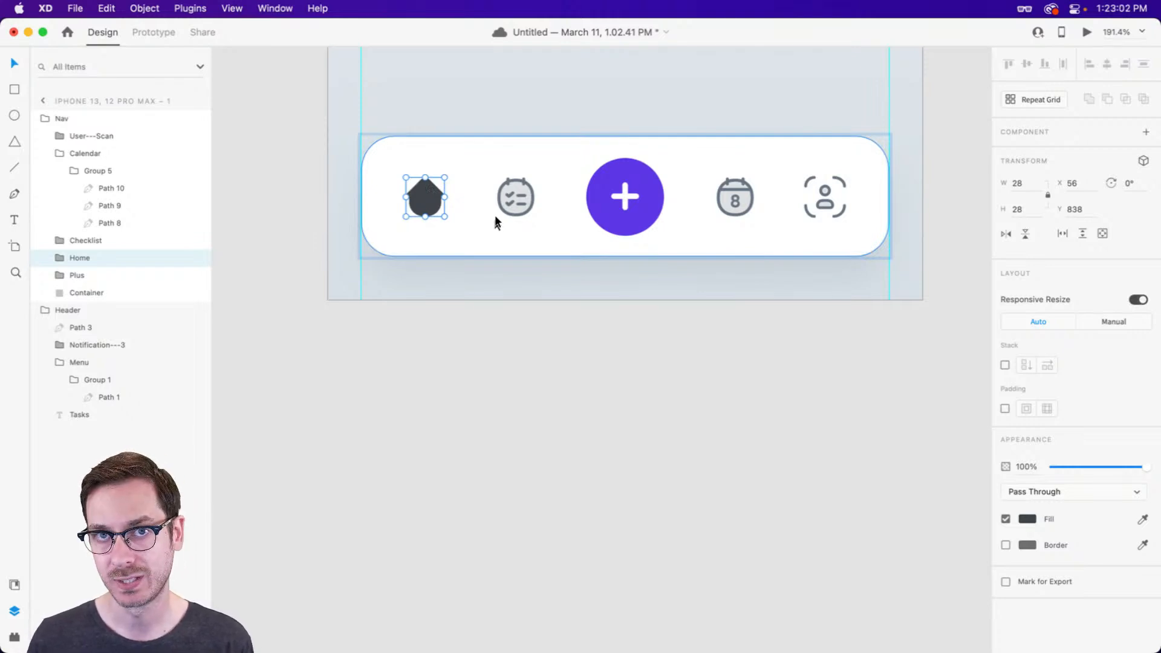
left_click_drag(927, 281, 356, 101)
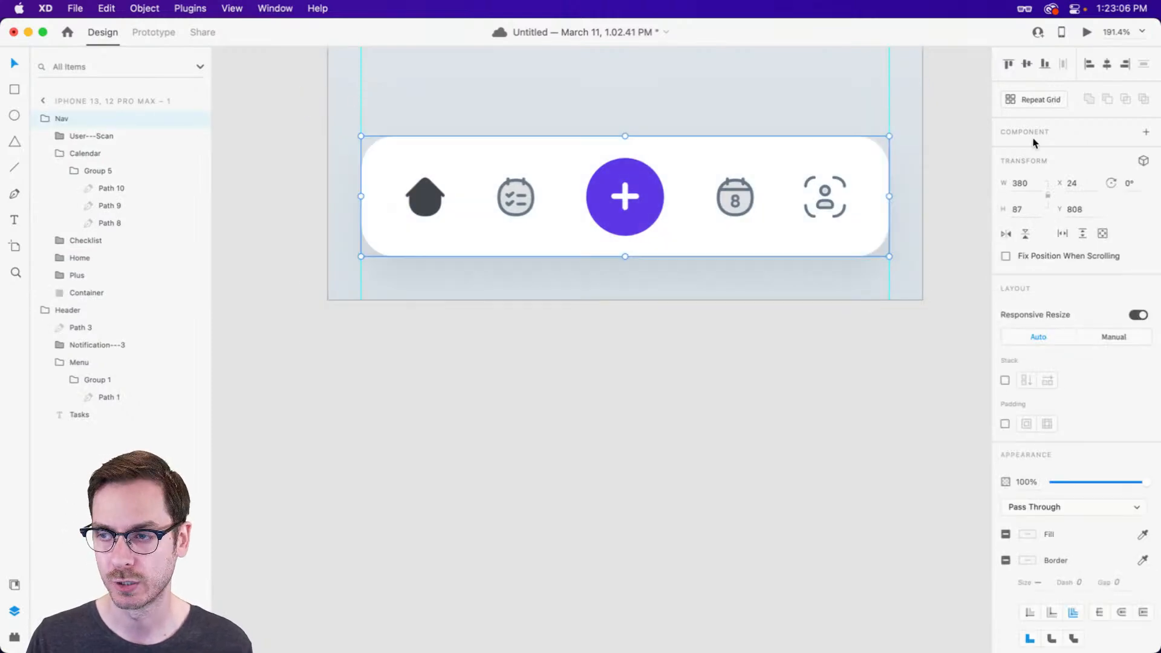
left_click(1147, 136)
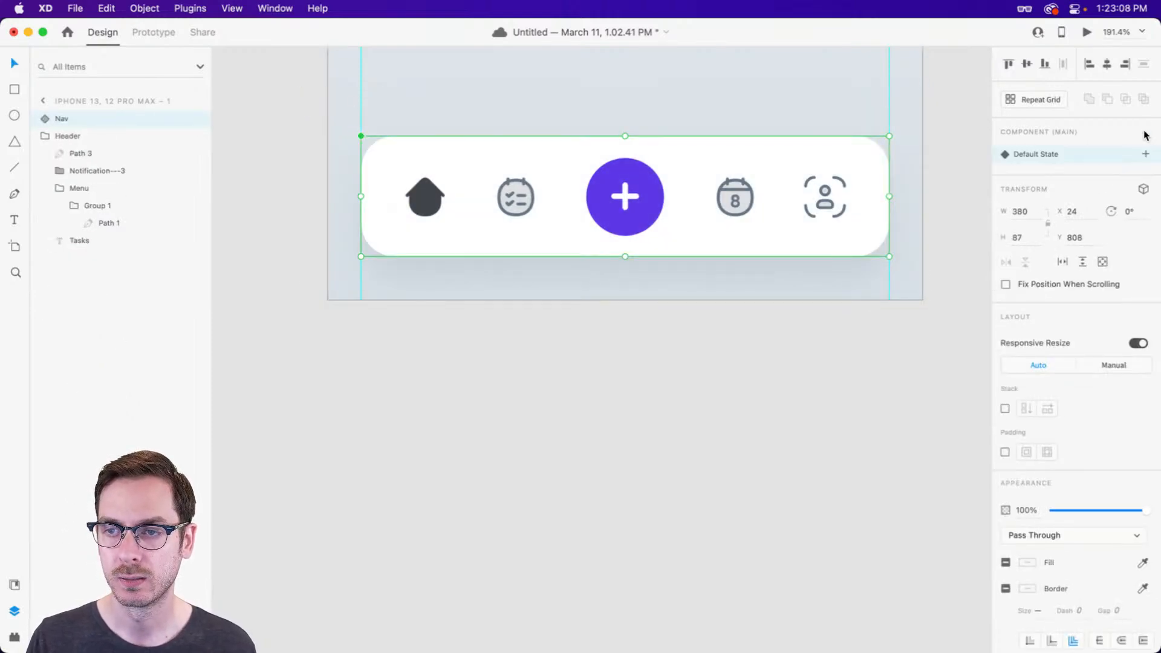
Deselect the Nav component and hide the guides on the artboard.
scroll(501, 116, "up", 5)
scroll(503, 119, "up", 5)
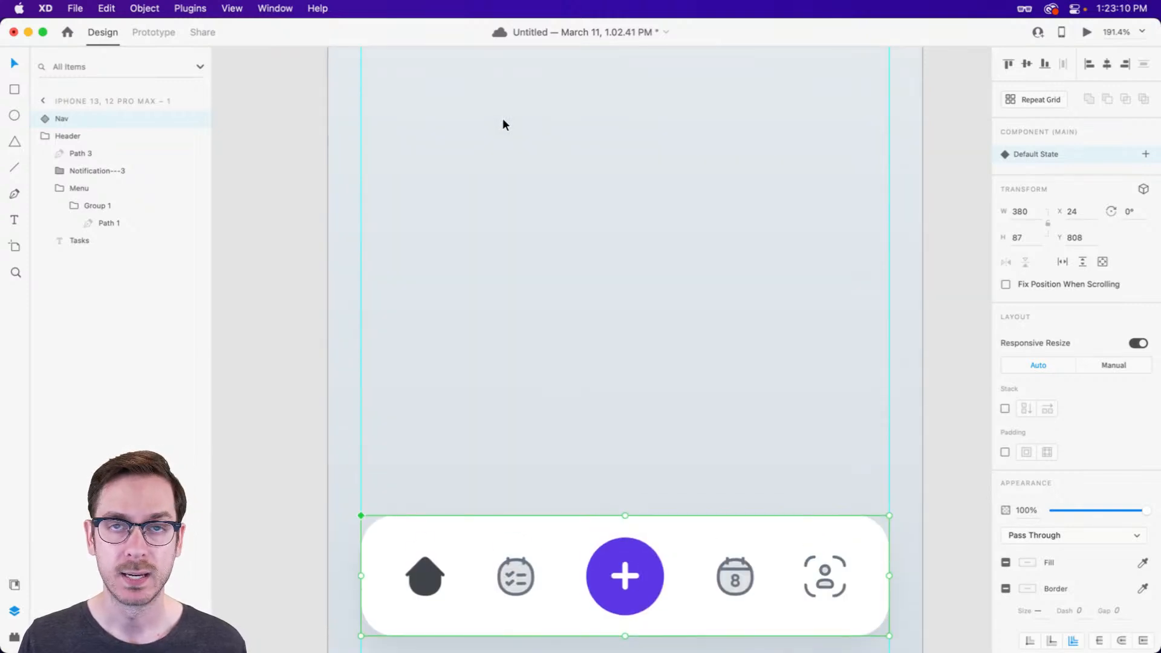
scroll(503, 121, "up", 3)
scroll(506, 125, "up", 4)
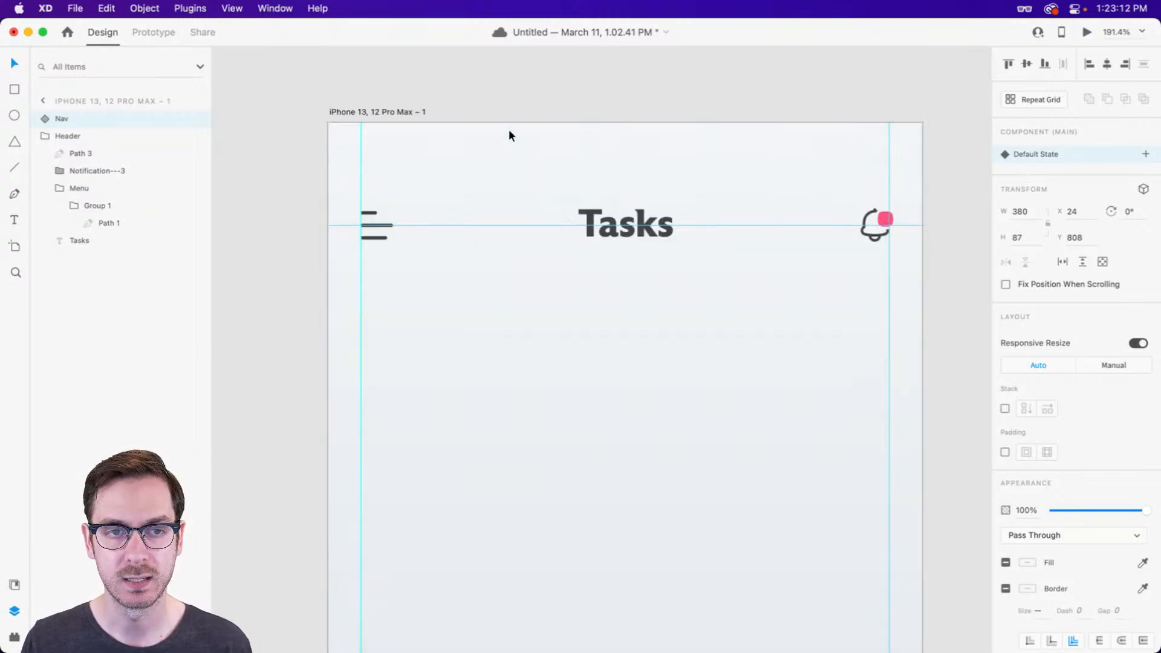
scroll(581, 228, "down", 3)
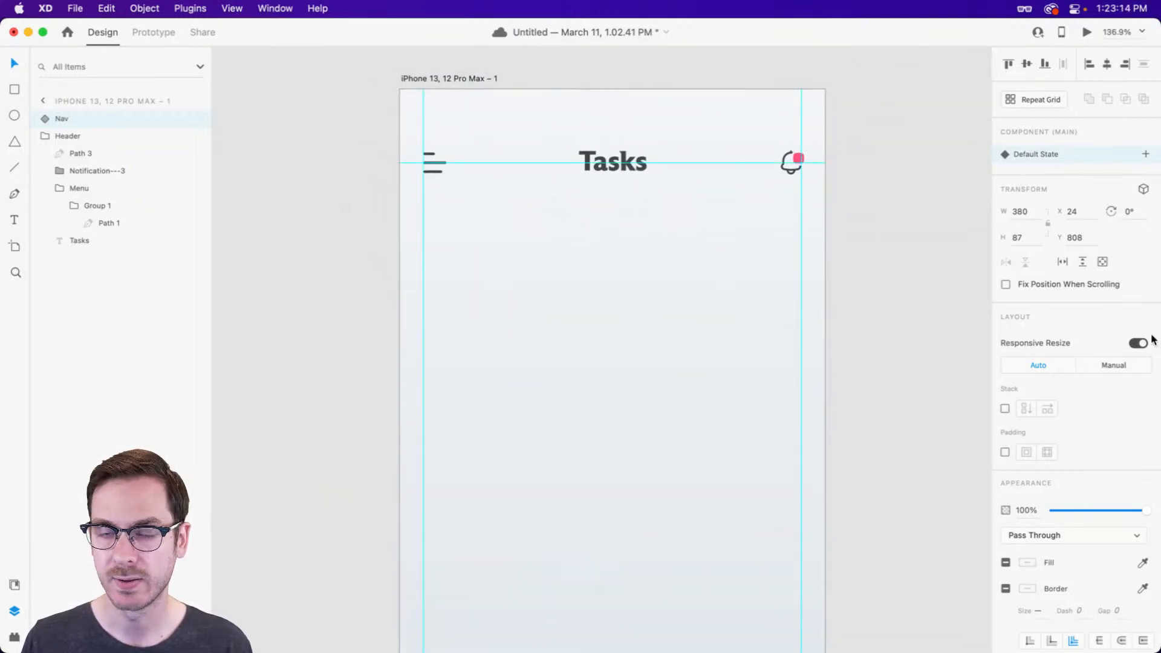
left_click(622, 333)
left_click_drag(681, 421, 661, 347)
key("super+semicolon")
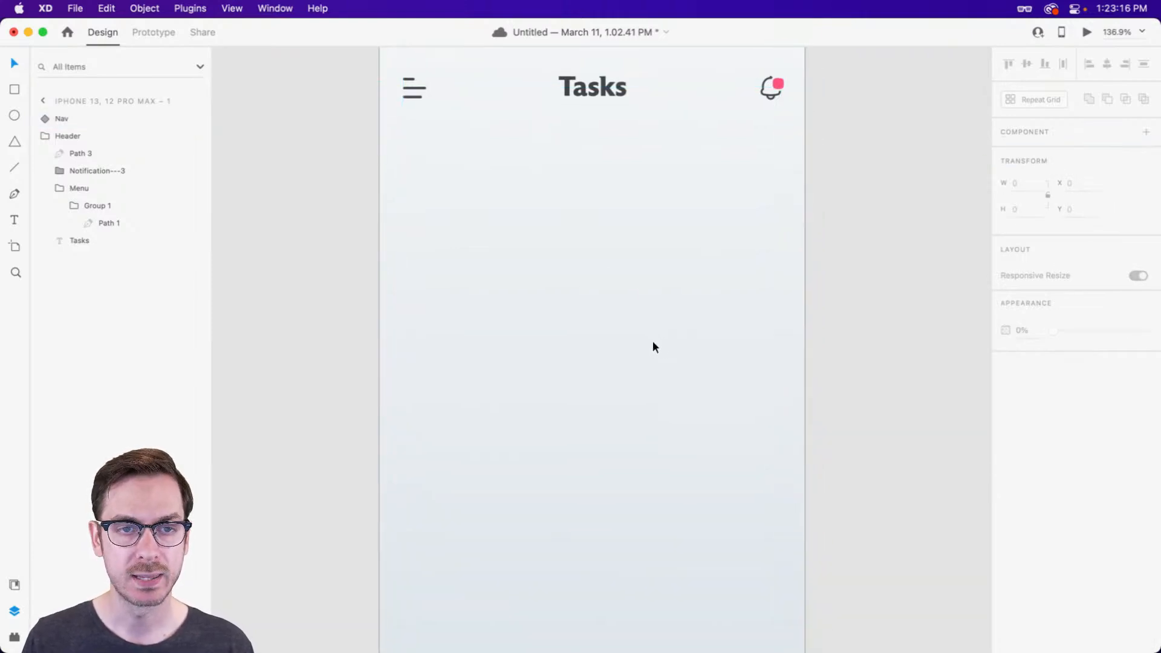
Draw a 380 by 380 circle below the Tasks header, spanning the space between the two vertical margin guides.
scroll(653, 346, "up", 1)
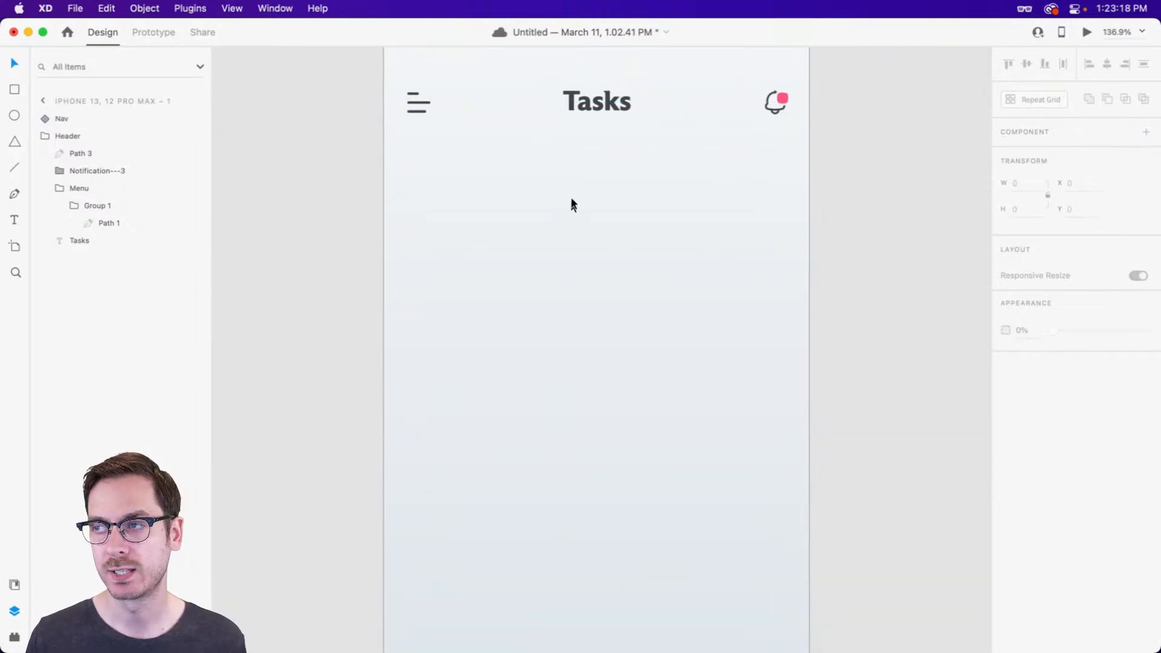
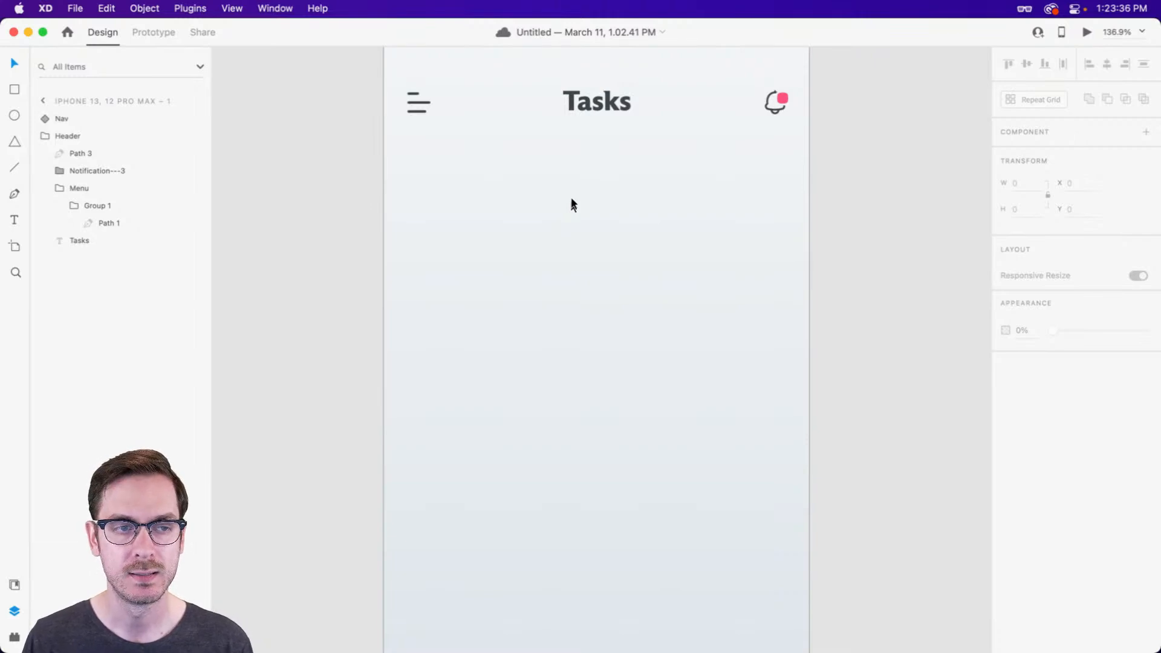
key("r")
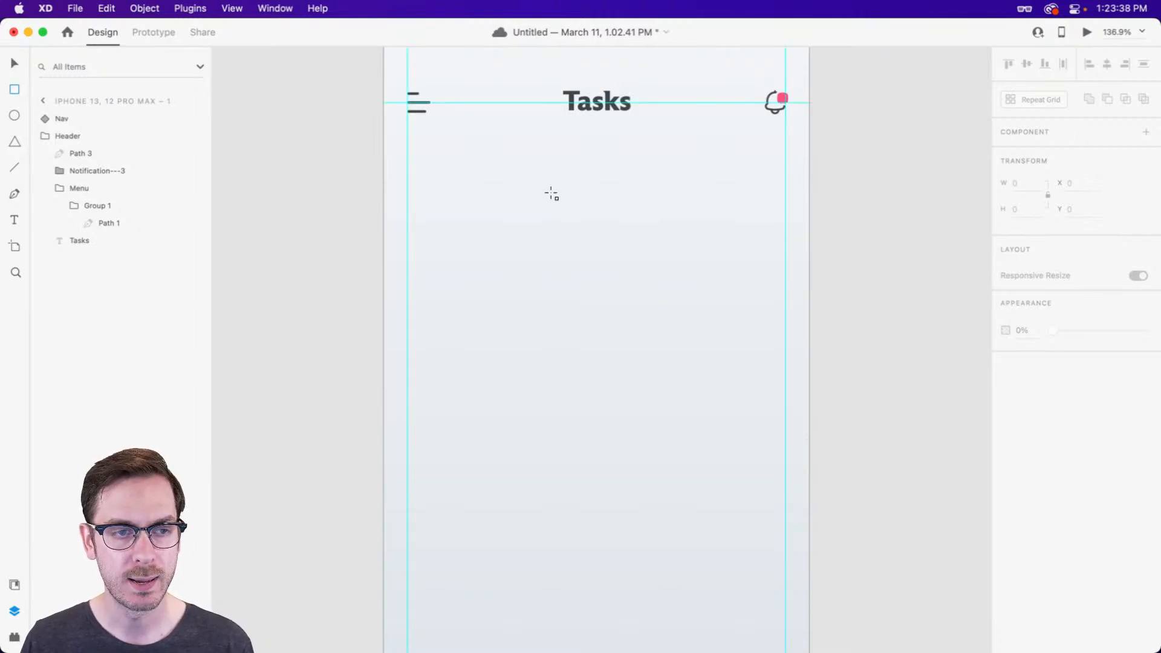
left_click_drag(404, 130, 894, 508)
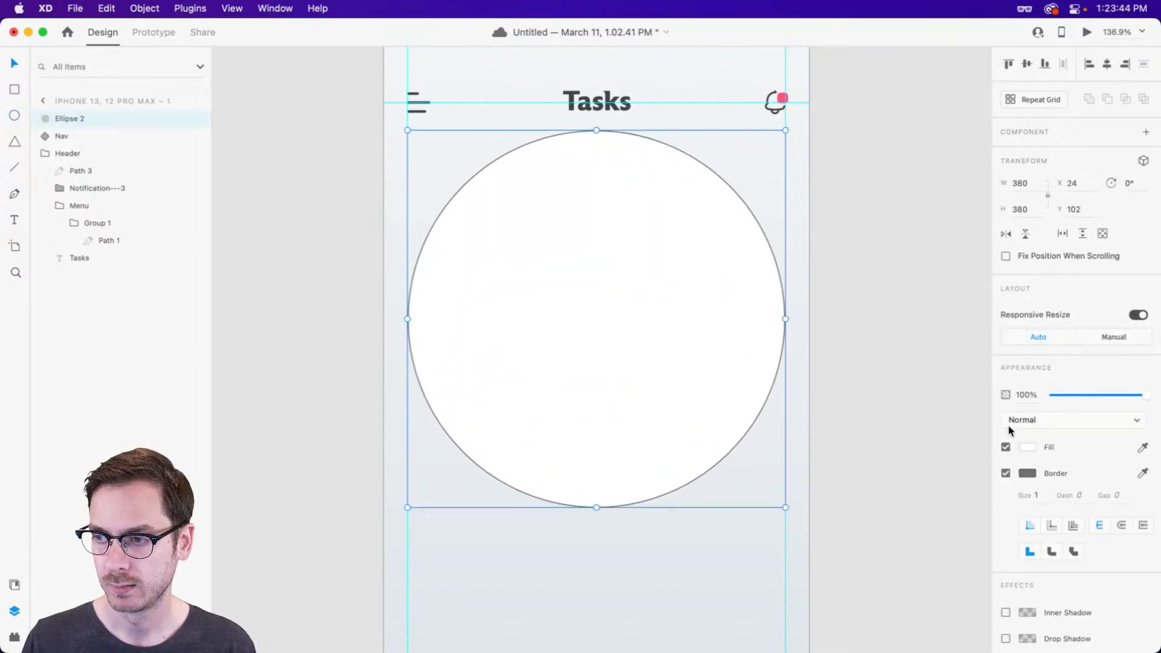
Remove the circle's fill and set its border size to 40.
scroll(1007, 424, "down", 2)
left_click(1005, 382)
left_click(1036, 430)
key("shift+Up")
key("shift+Up")
key("shift+Up")
key("shift+Up")
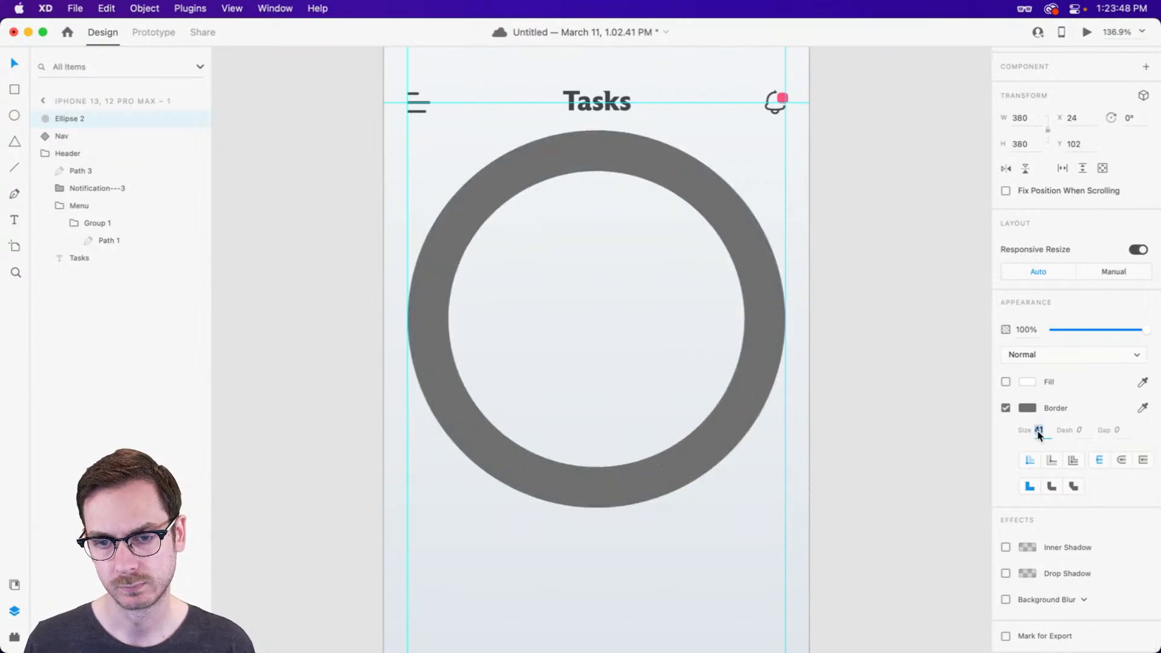
key("Down")
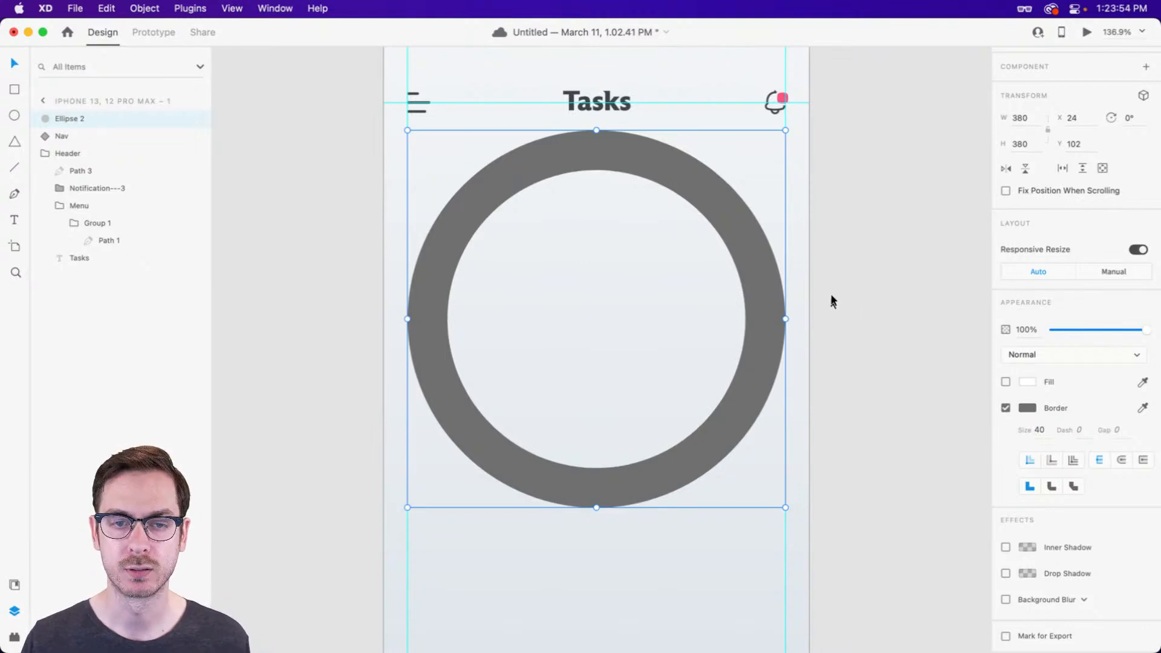
Add a vertical guide through the circle's horizontal centre and reselect the circle.
left_click_drag(383, 184, 600, 175)
left_click(611, 153)
left_click(594, 157)
left_click(595, 157)
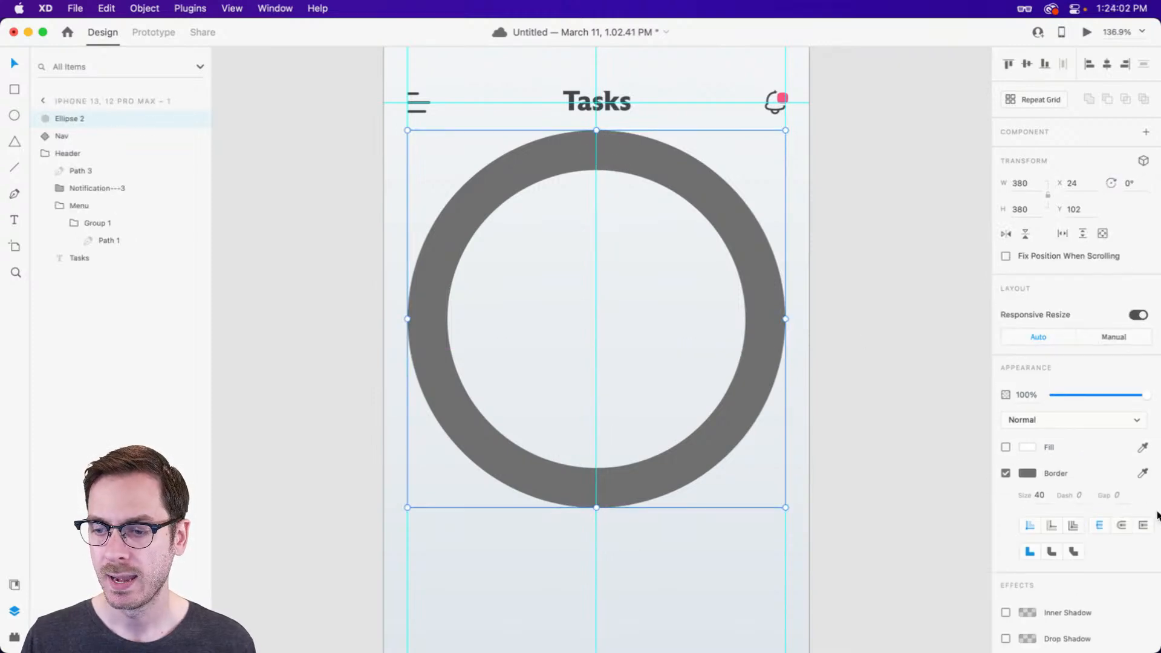
Set the gap of the circle's border to 2000.
left_click(1118, 496)
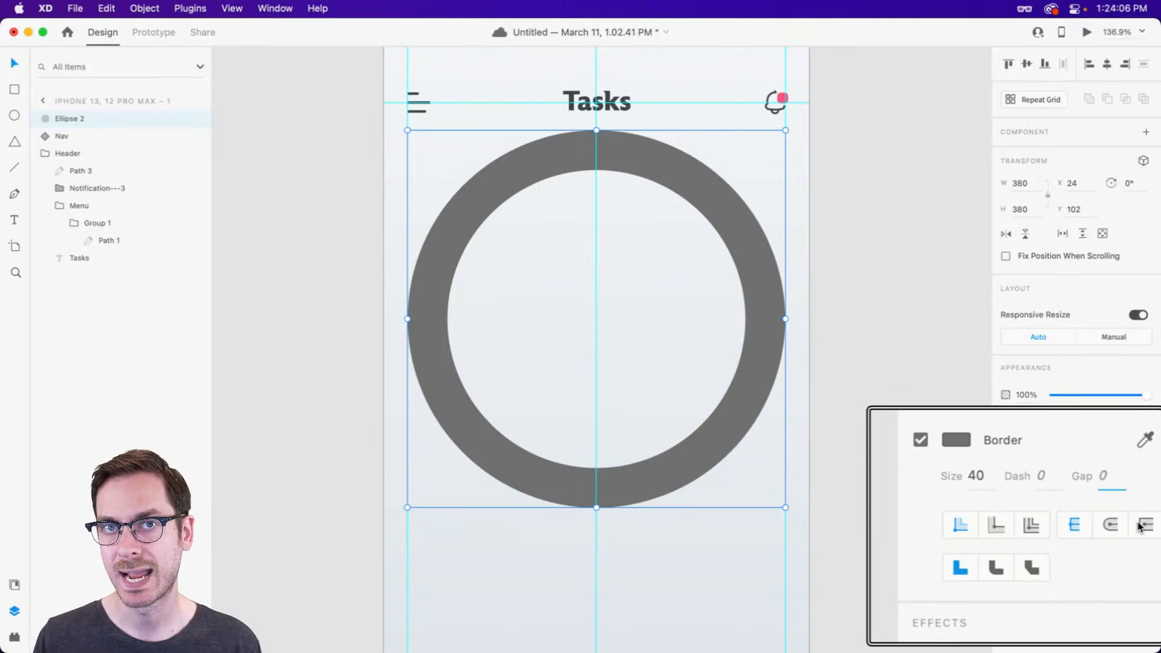
type("200")
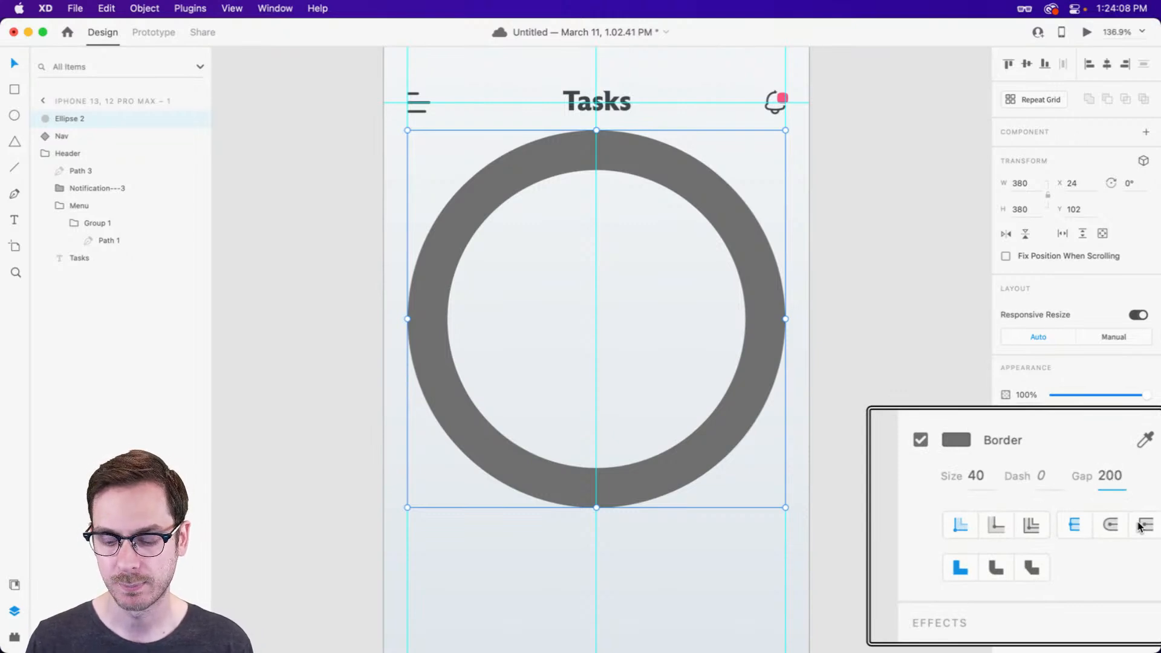
key("Return")
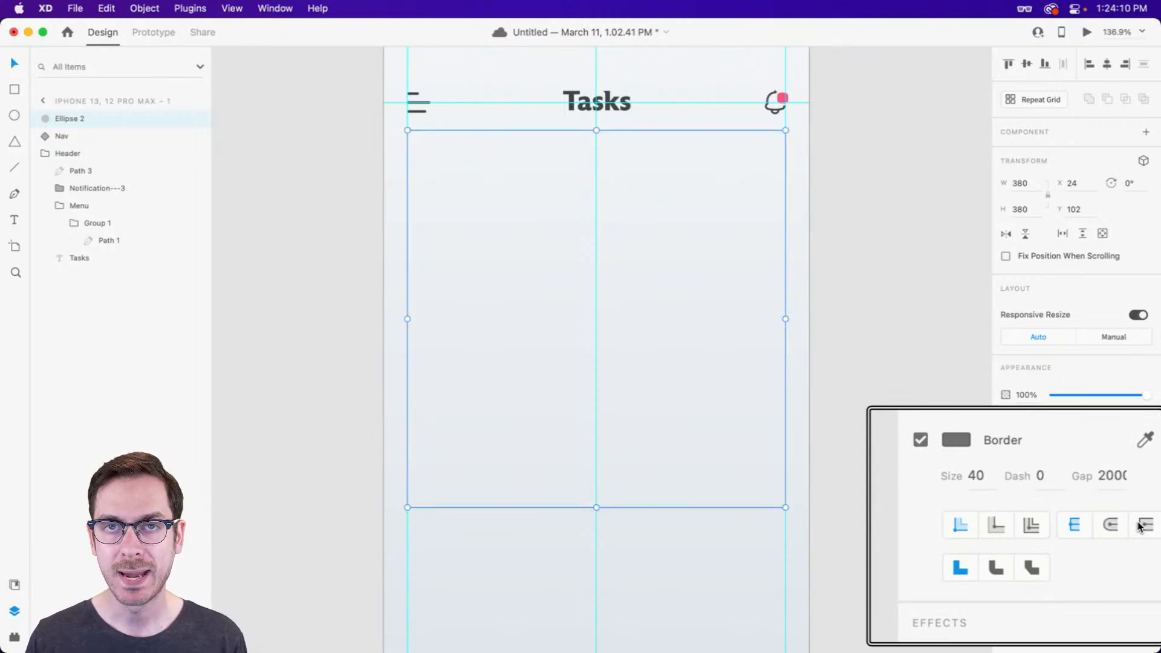
Set the border's dash to 597 so that exactly half the ring is drawn, ending at the centre guide, and deselect it.
left_click(1040, 478)
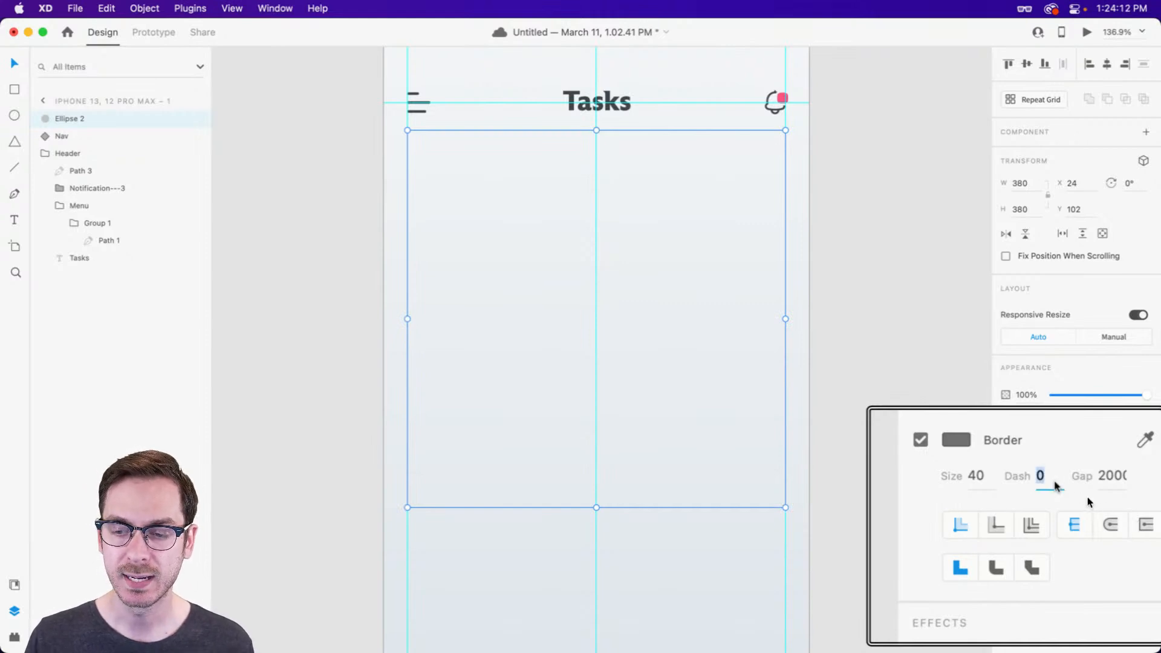
key("shift+Up")
key("shift+Up")
key("shift+Up")
key("shift+Up")
key("shift+Up")
key("shift+Up")
key("shift+Up")
key("shift+Up")
key("shift+Up")
key("shift+Up")
key("shift+Up")
key("shift+Up")
key("shift+Up")
key("shift+Up")
key("shift+Up")
key("shift+Up")
key("shift+Up")
key("shift+Up")
key("shift+Up")
key("shift+Up")
key("shift+Up")
key("shift+Up")
key("shift+Up")
key("shift+Up")
key("shift+Up")
key("shift+Up")
key("shift+Up")
key("shift+Up")
key("shift+Up")
key("shift+Up")
key("shift+Up")
key("shift+Up")
key("shift+Up")
key("shift+Up")
key("shift+Up")
key("shift+Up")
key("shift+Up")
key("shift+Up")
key("shift+Up")
key("shift+Up")
key("shift+Up")
key("shift+Up")
key("shift+Up")
key("shift+Up")
key("shift+Up")
key("shift+Up")
key("shift+Up")
key("shift+Up")
key("shift+Up")
key("shift+Up")
key("shift+Up")
key("shift+Up")
key("shift+Up")
key("shift+Up")
key("shift+Up")
key("shift+Up")
key("Up")
key("Up")
key("Up")
key("Up")
key("Up")
key("Up")
key("Up")
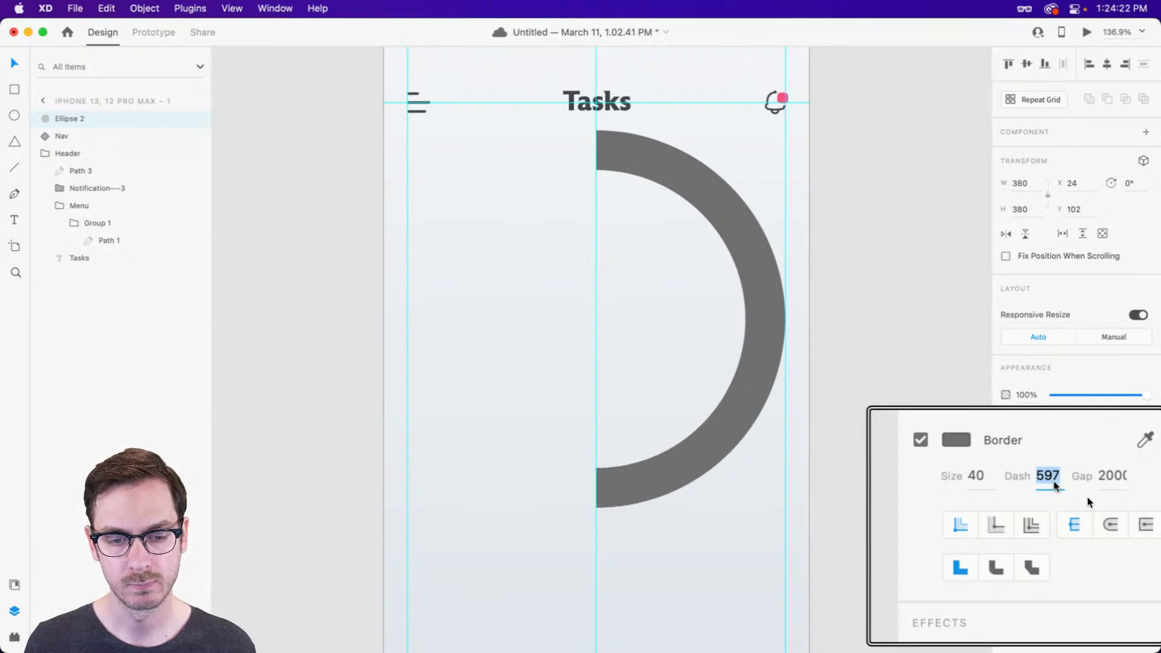
key("Return")
key("Escape")
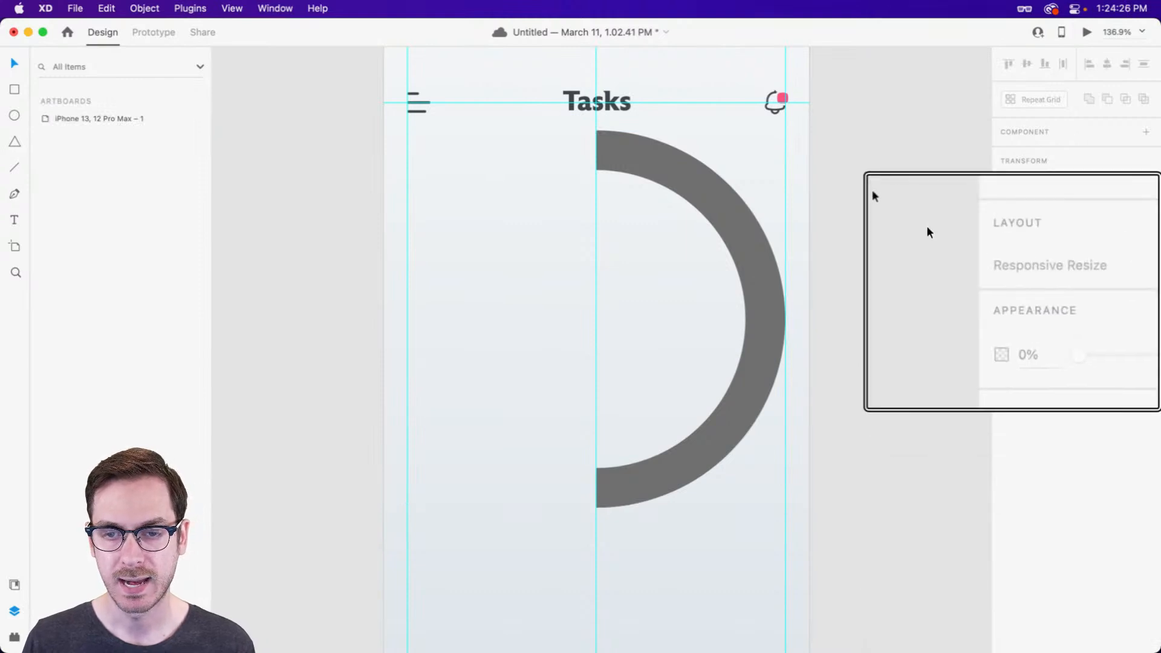
Rotate the half ring to -90° so it arches upward, and set its border size to 48.
left_click(758, 229)
left_click_drag(790, 125, 413, 145)
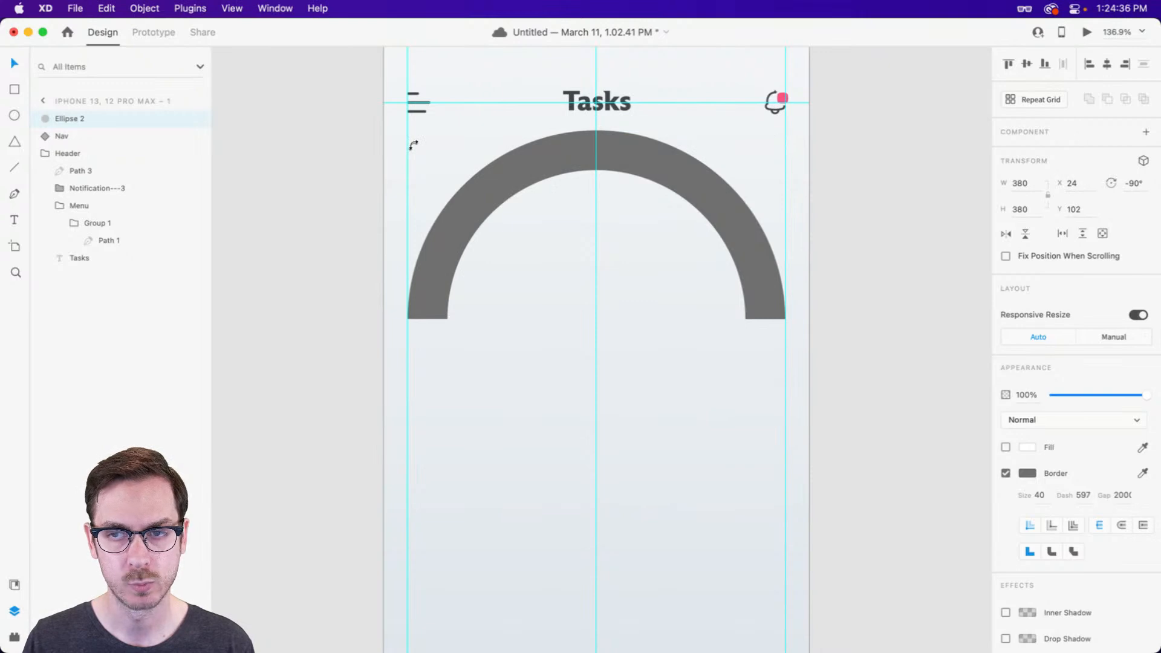
left_click(1038, 496)
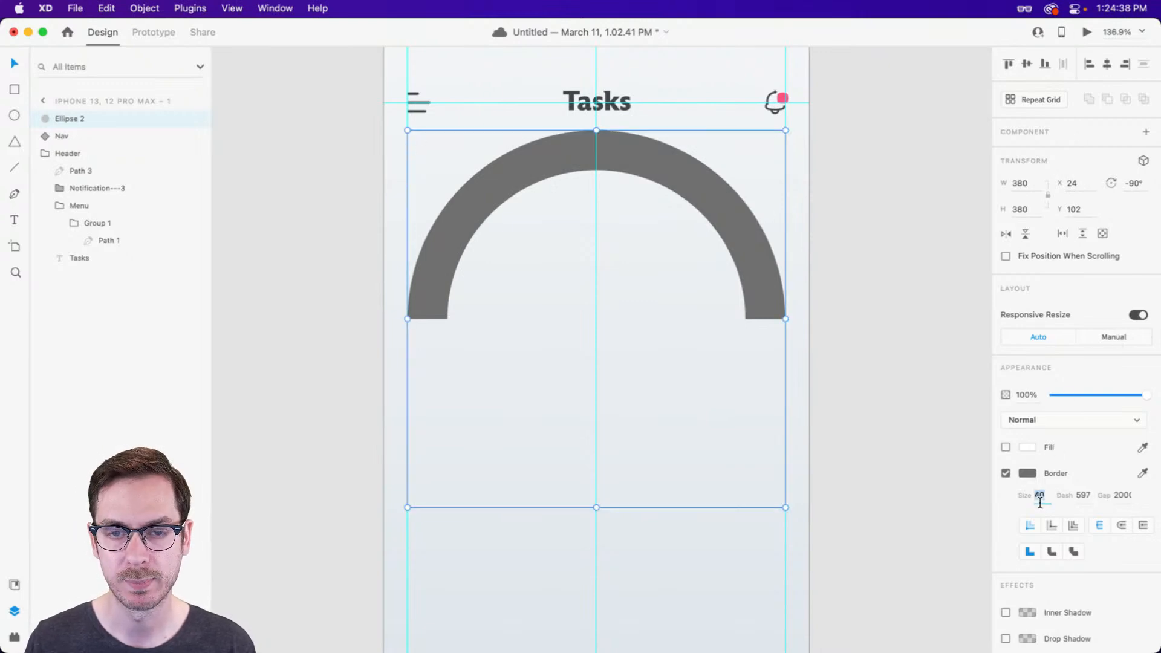
key("Up")
key("Up")
key("Up")
key("Up")
key("Up")
key("Up")
key("Up")
key("Up")
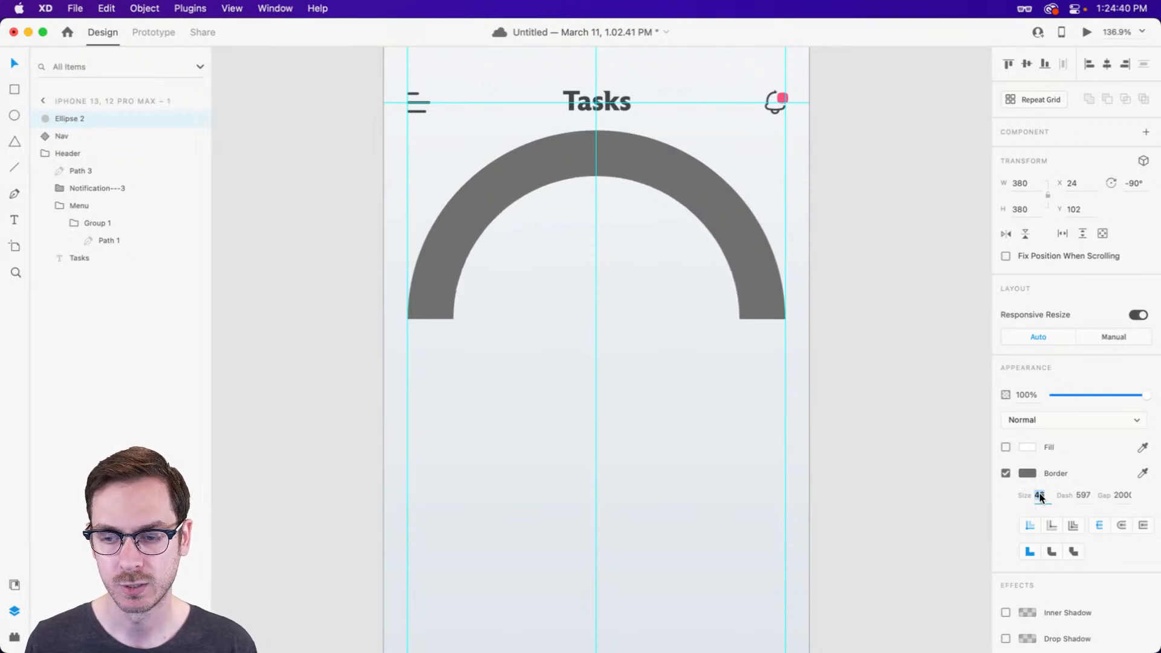
key("Return")
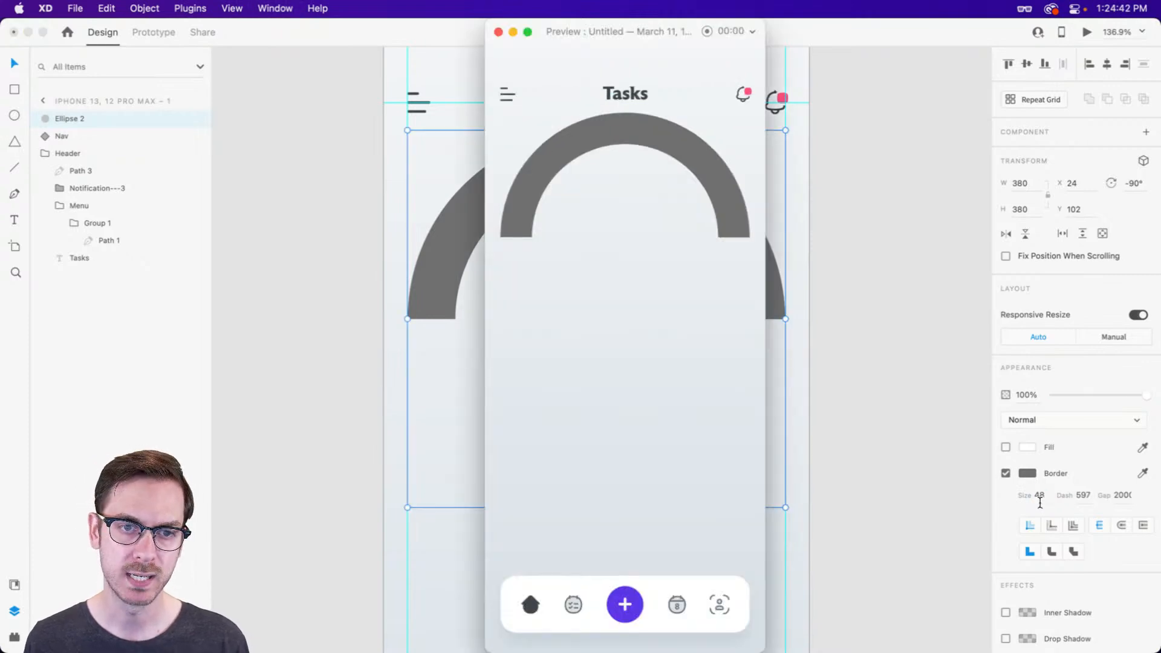
Move the arc down to Y 117 and recolour its border light blue-grey #C3CEDB.
left_click_drag(726, 201, 725, 217)
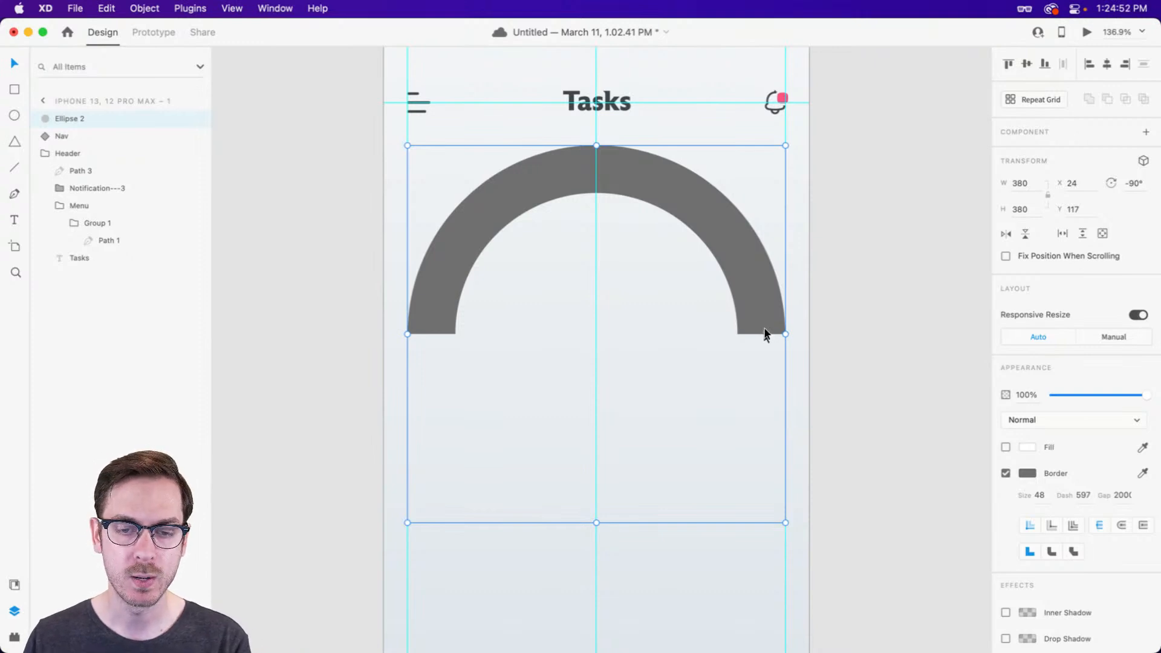
left_click(1026, 471)
left_click(980, 436)
left_click_drag(889, 407, 865, 406)
left_click_drag(980, 435, 979, 437)
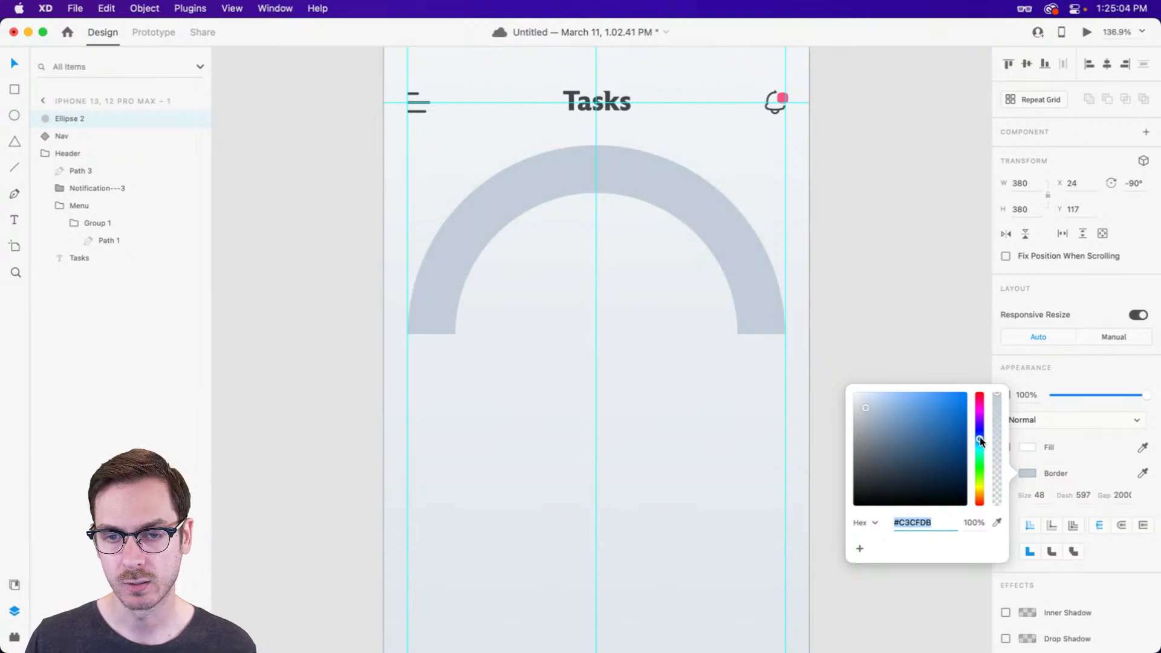
left_click(776, 279)
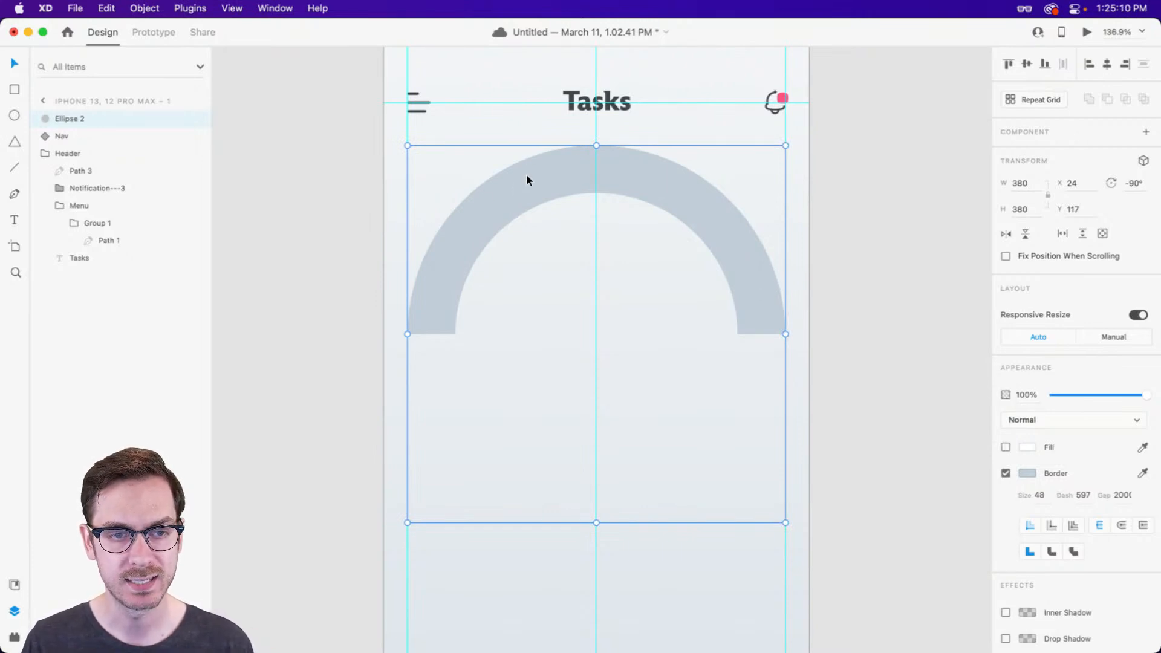
Duplicate the grey arc in place and recolour the copy's border blue #32A6E3.
key("super+d")
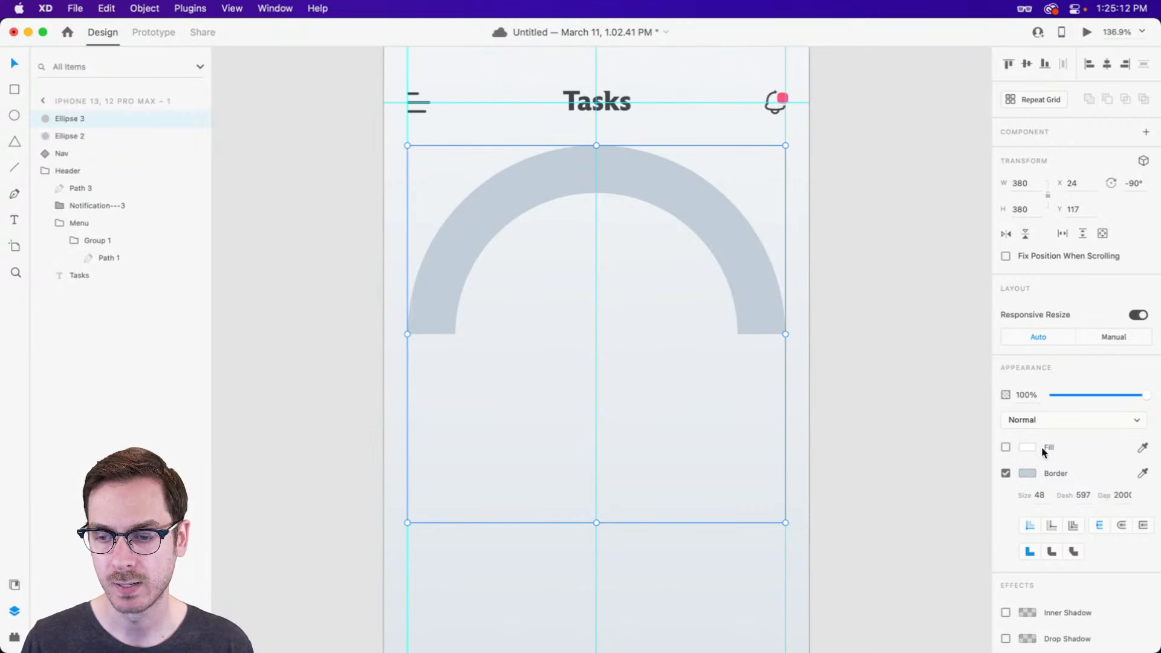
left_click(1028, 472)
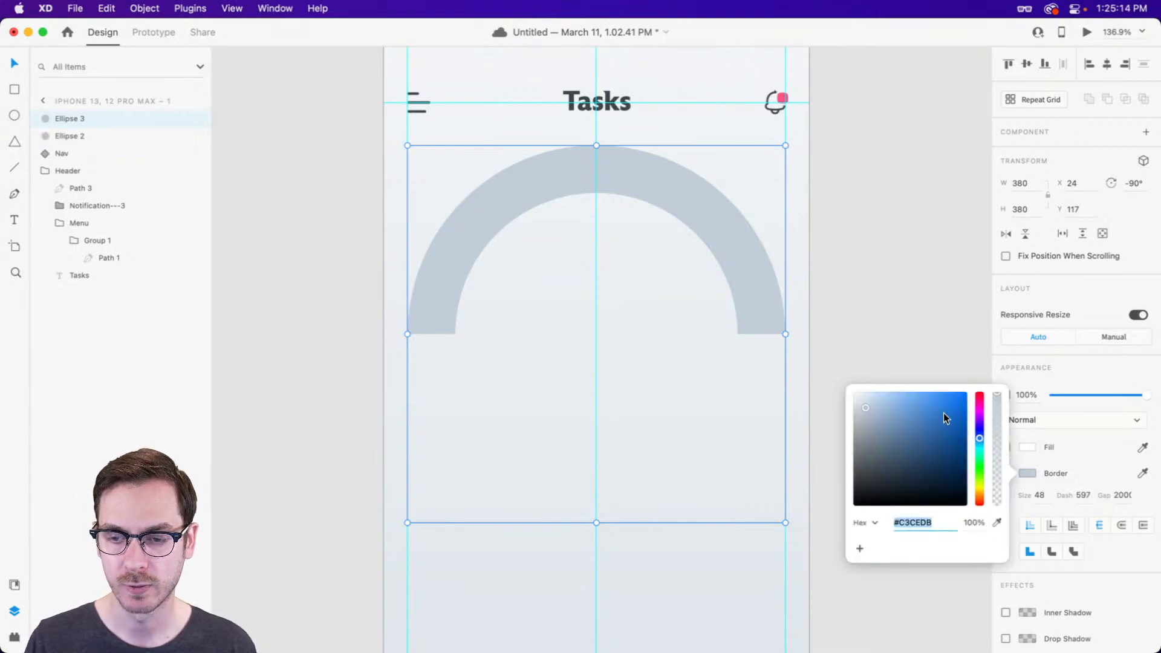
left_click_drag(943, 411, 942, 407)
left_click_drag(979, 439, 979, 441)
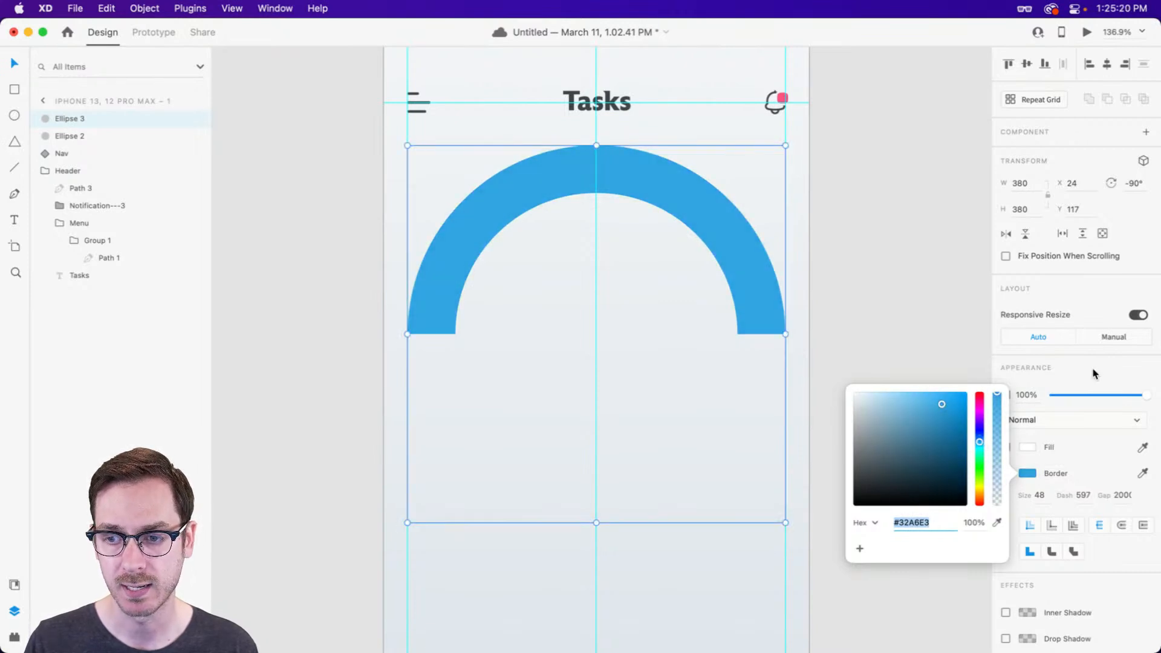
left_click(1064, 357)
Save the arc's blue to the document's colour assets and return to the layers list.
key("super+shift+y")
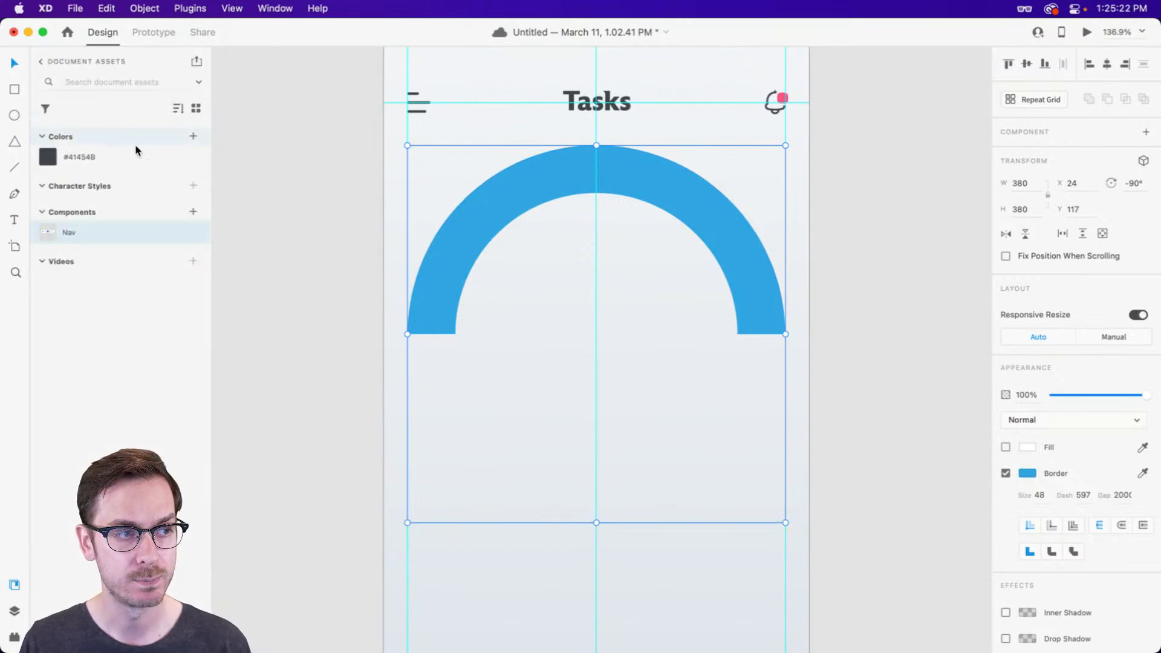
left_click(194, 136)
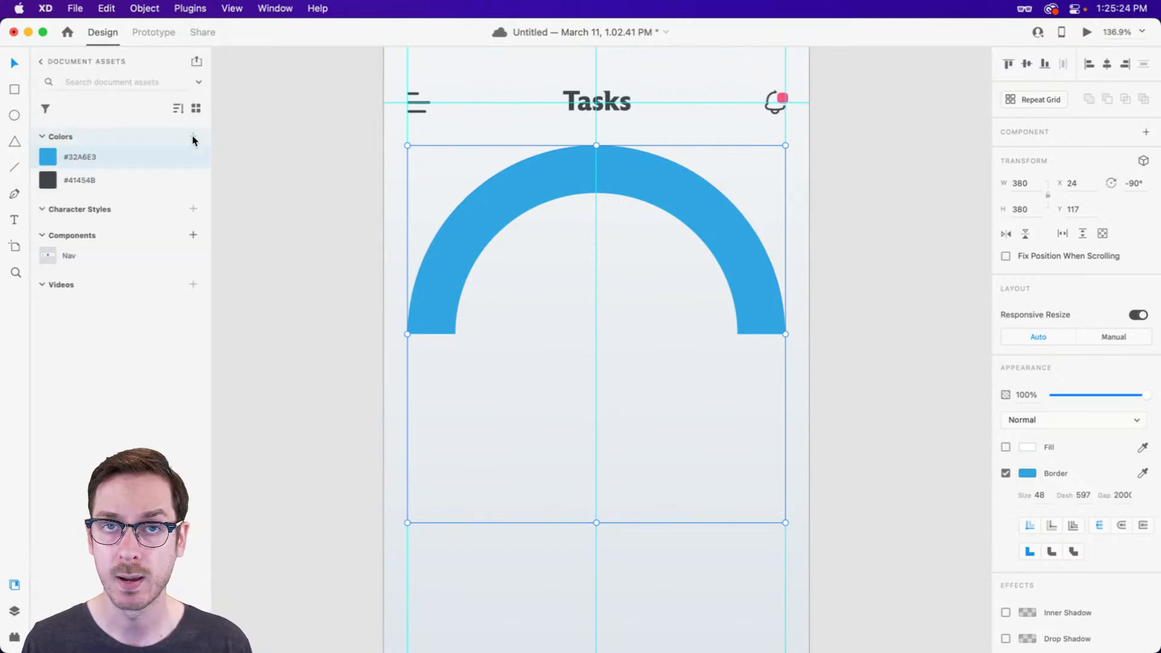
key("super+y")
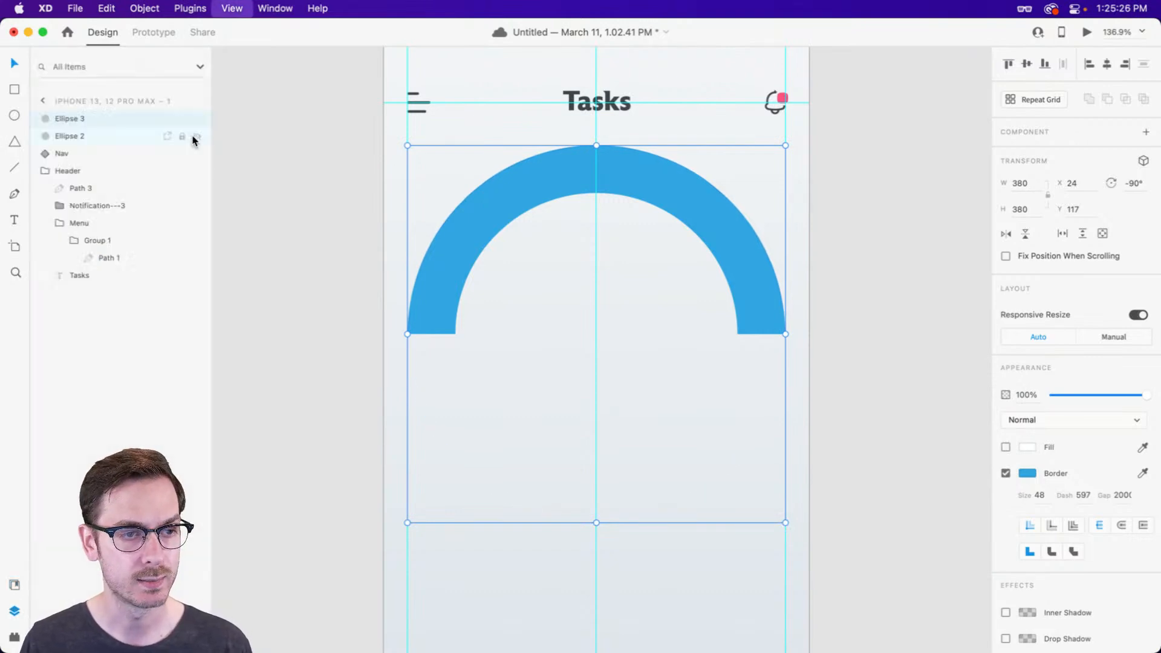
Shorten the blue arc by setting its border dash to 187.
left_click(1088, 505)
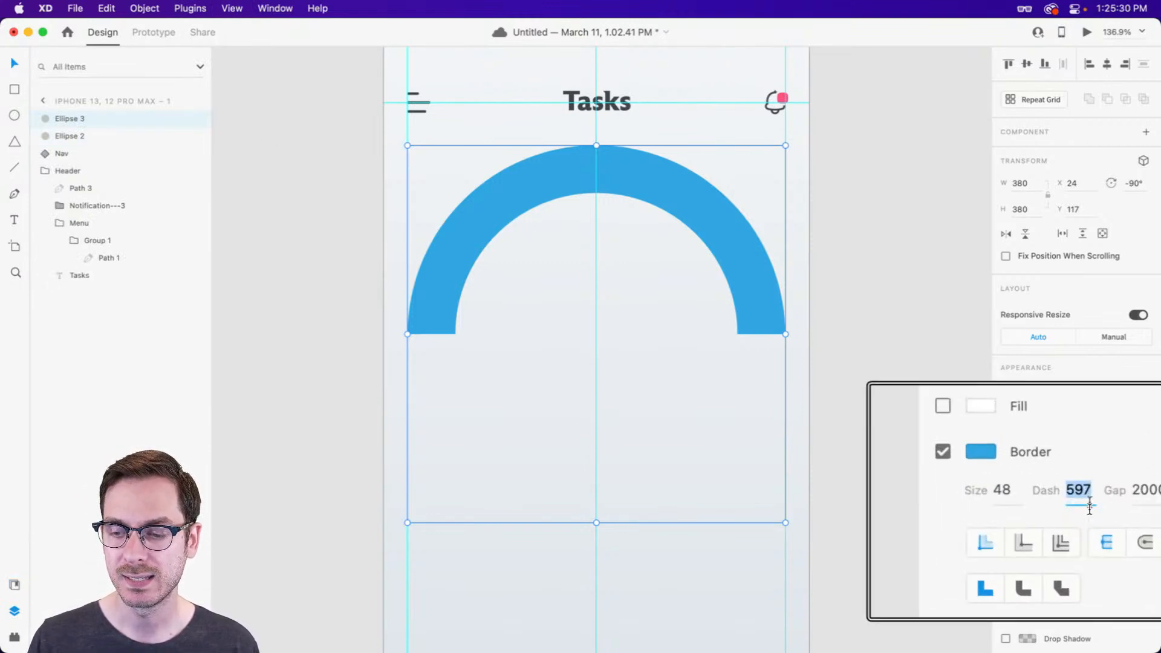
key("shift+Down")
key("shift+Down")
key("shift+Down")
key("shift+Down")
key("shift+Down")
key("shift+Down")
key("shift+Down")
key("shift+Down")
key("shift+Down")
key("shift+Down")
key("shift+Down")
key("shift+Down")
key("shift+Down")
key("shift+Down")
key("shift+Down")
key("shift+Down")
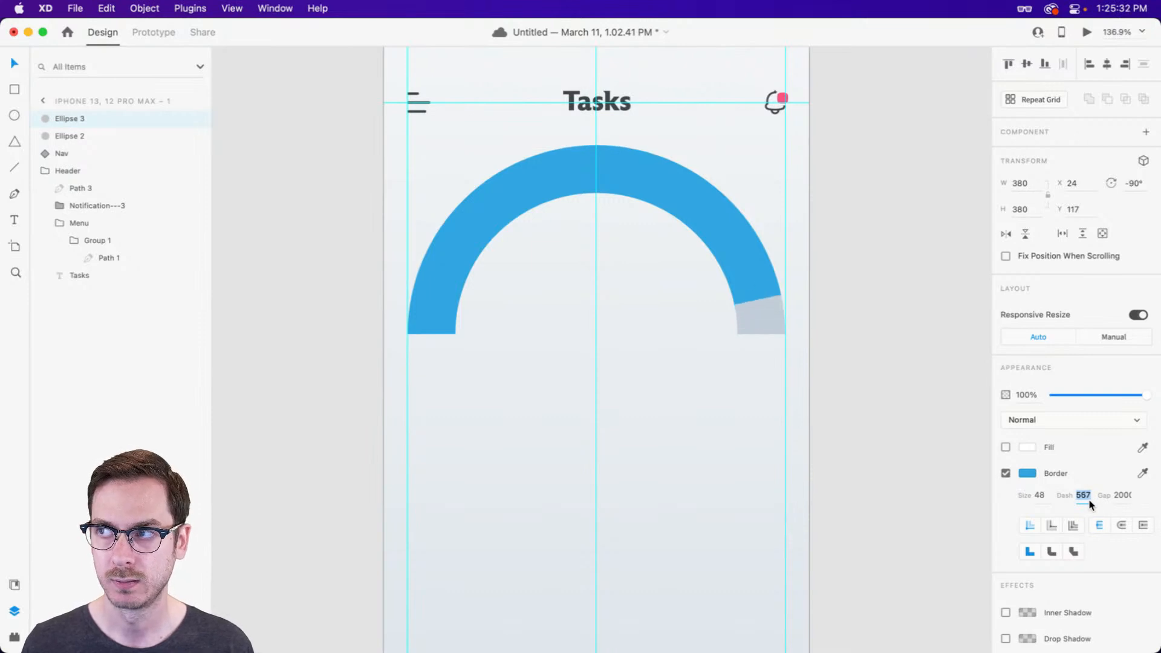
key("shift+Down")
key("shift+Down")
key("shift+Down")
key("shift+Down")
key("shift+Down")
key("shift+Down")
key("shift+Down")
key("shift+Down")
key("shift+Down")
key("shift+Down")
key("shift+Down")
key("shift+Down")
key("shift+Down")
key("shift+Down")
key("shift+Down")
key("shift+Down")
key("shift+Down")
key("shift+Down")
key("shift+Down")
key("shift+Down")
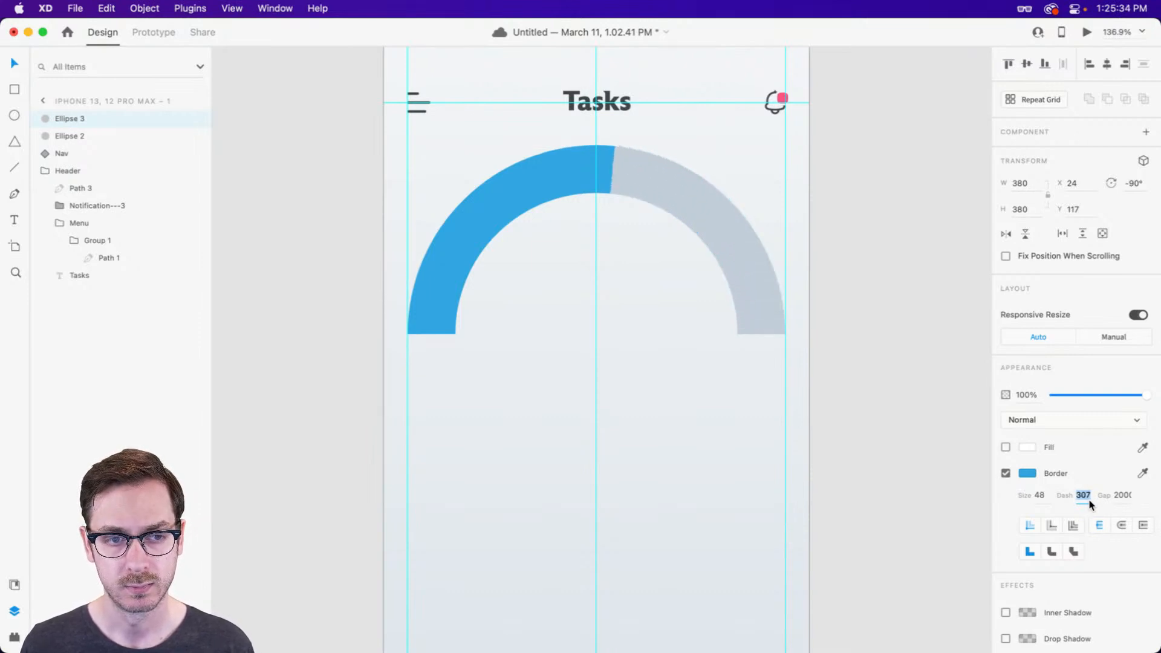
key("shift+Down")
key("shift+Up")
key("shift+Down")
key("Return")
Place a green-bordered duplicate of the blue arc one level behind the original.
key("super+d")
left_click(1025, 473)
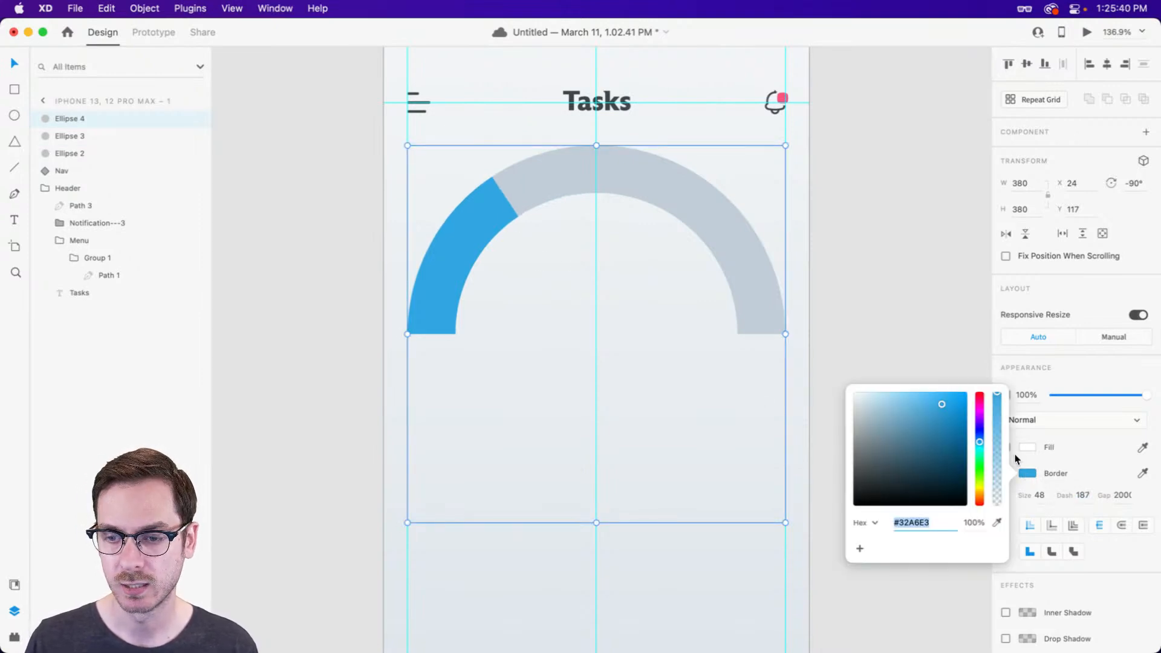
left_click_drag(979, 440, 979, 453)
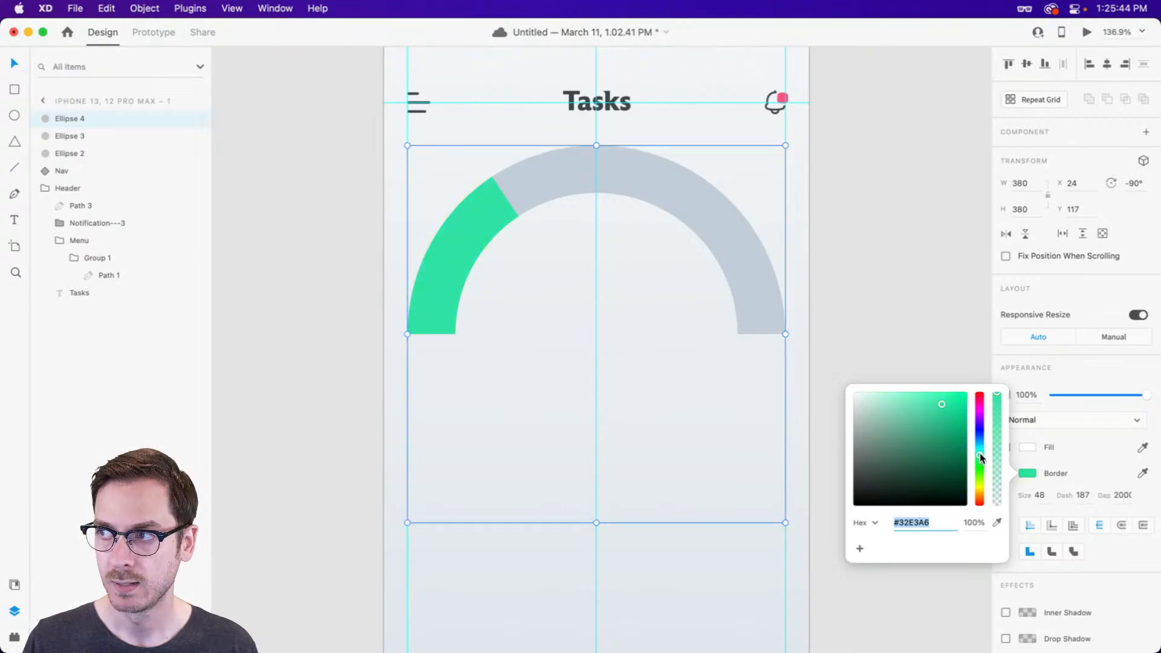
left_click_drag(942, 410, 942, 411)
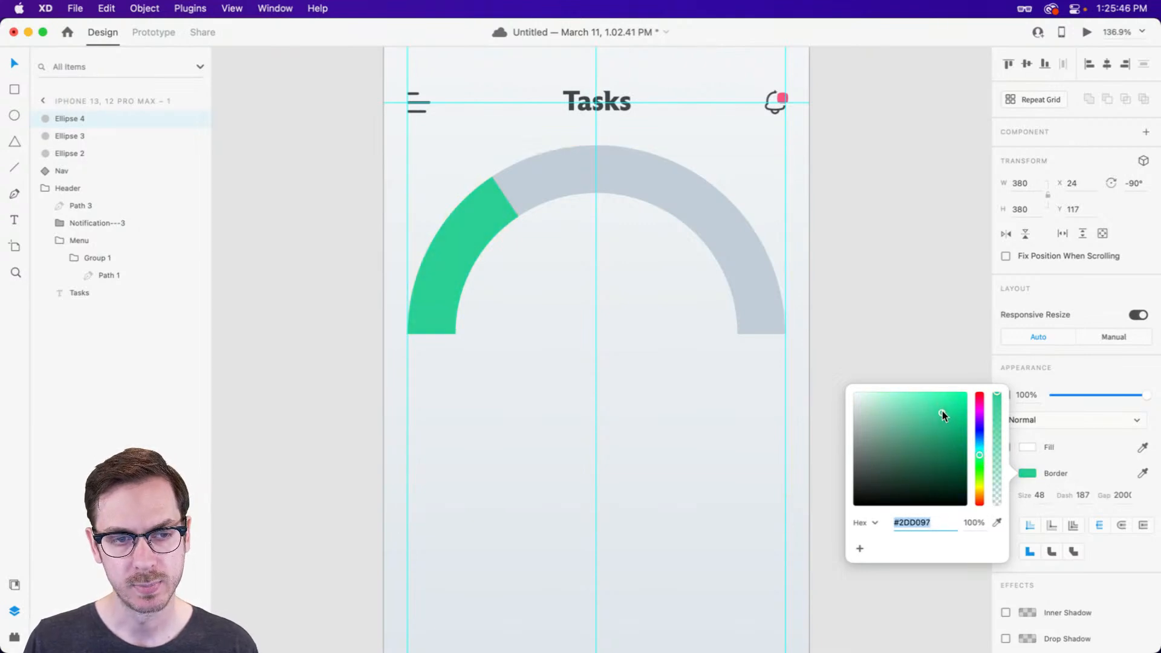
left_click_drag(978, 453, 978, 451)
left_click(1124, 297)
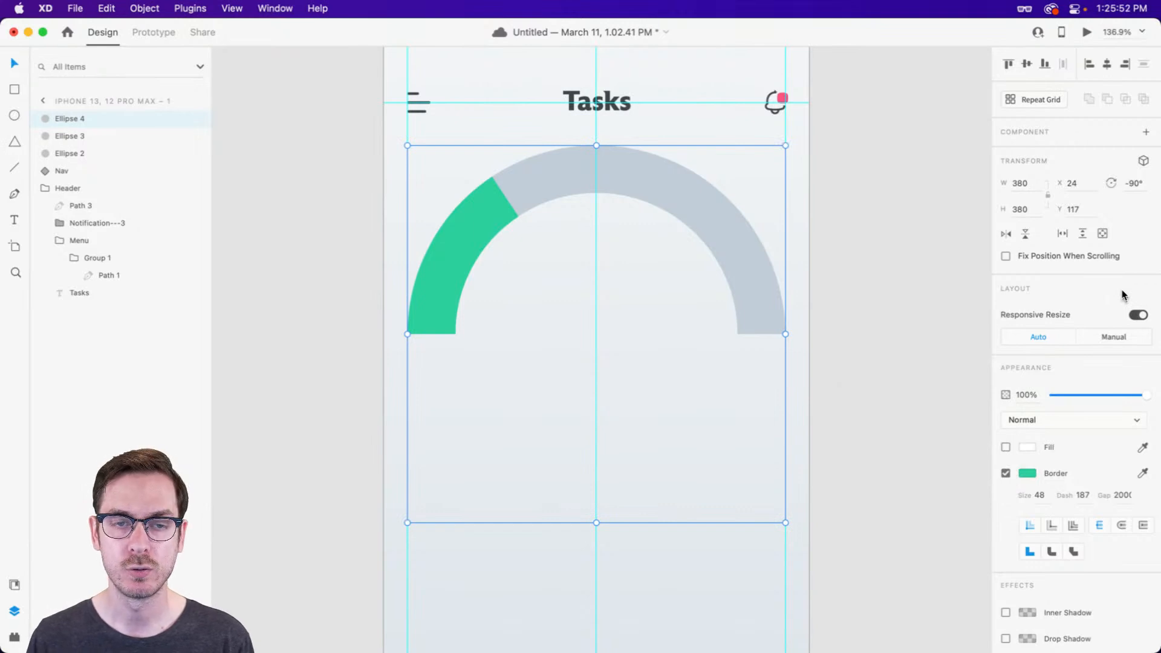
key("super+bracketleft")
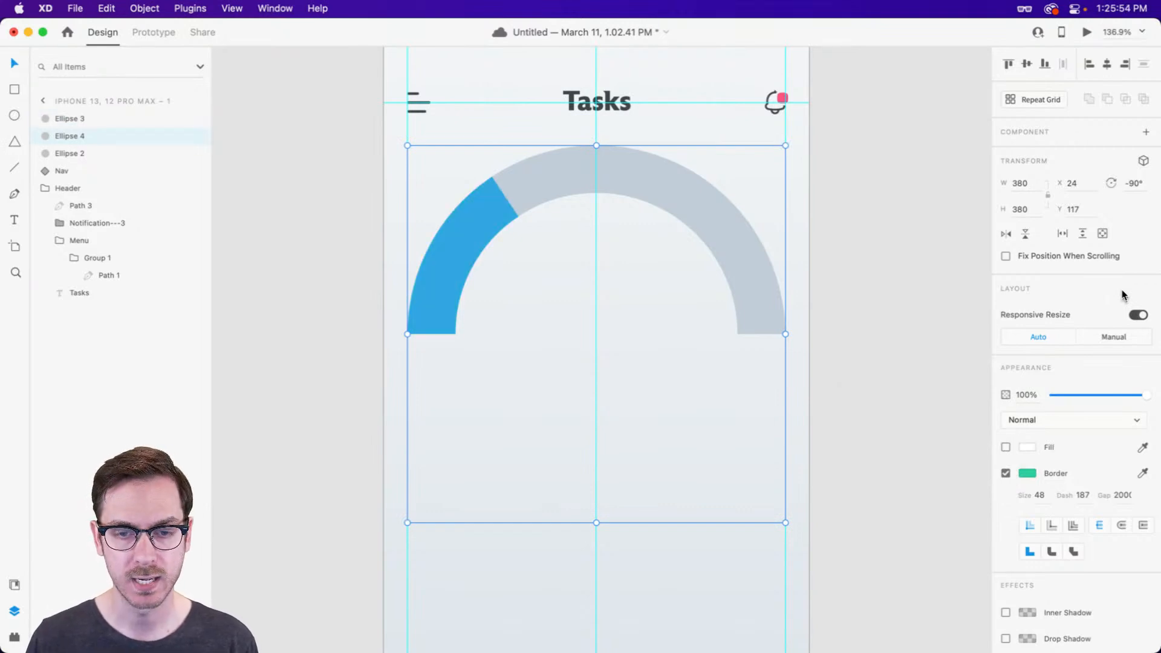
Lengthen the green arc by setting its border dash to 247.
left_click(1041, 504)
key("Tab")
key("shift+Up")
key("shift+Up")
key("shift+Up")
key("shift+Up")
key("shift+Up")
key("shift+Up")
key("shift+Up")
key("shift+Down")
key("Return")
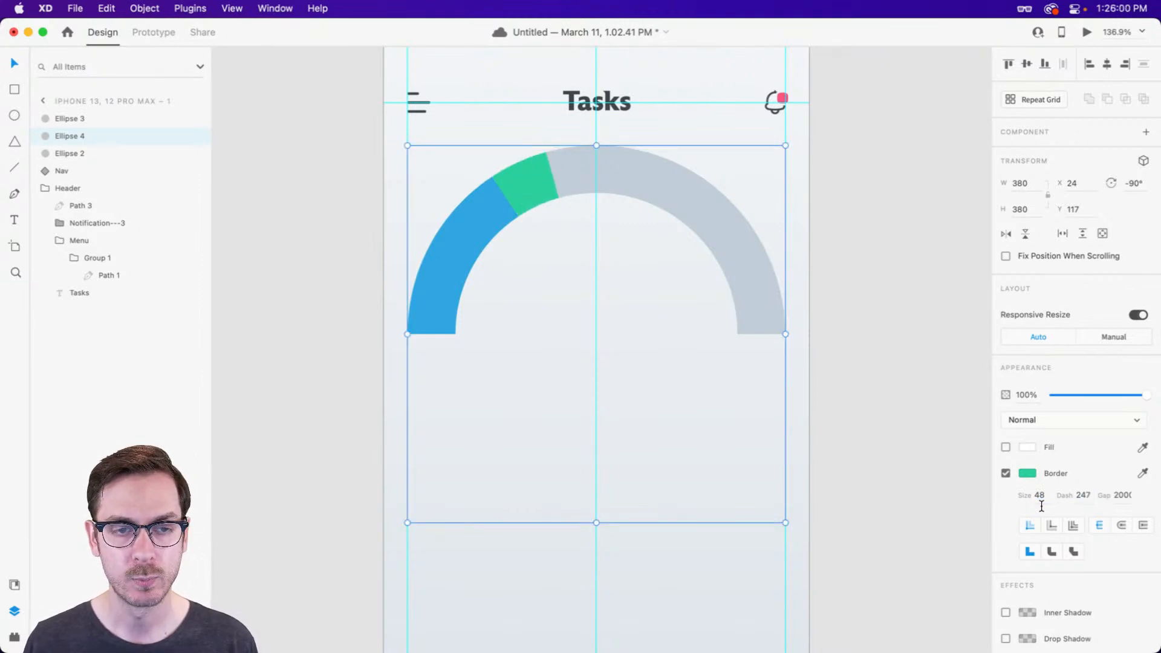
Duplicate the green arc in place and recolour the copy's border purple.
key("super+d")
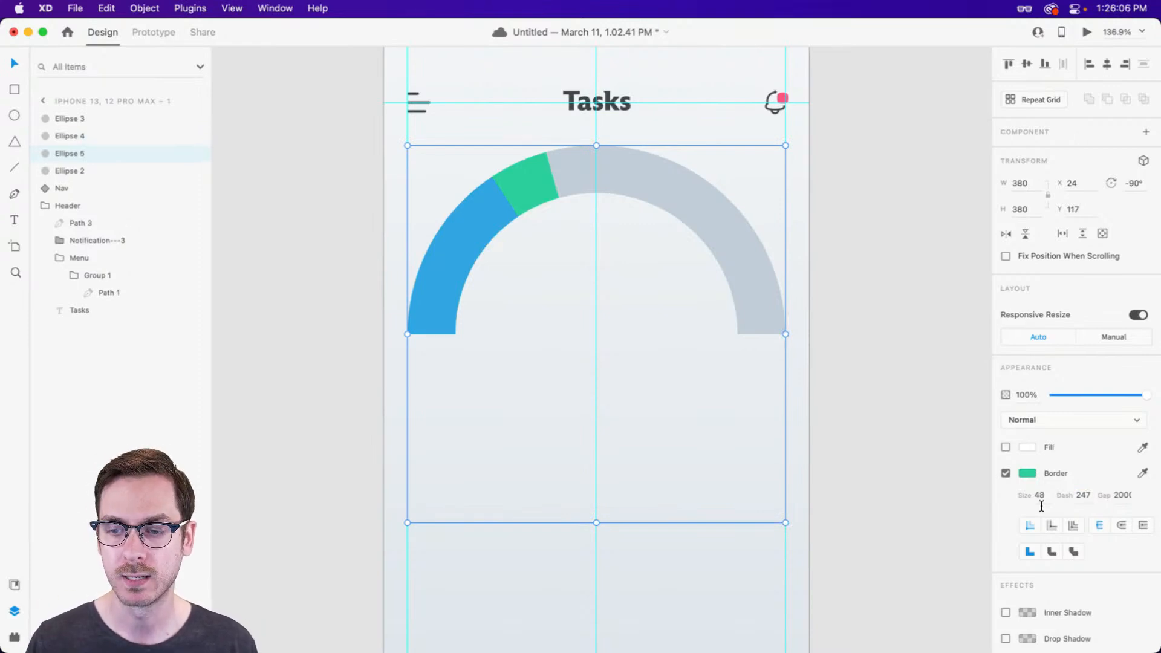
left_click(1027, 473)
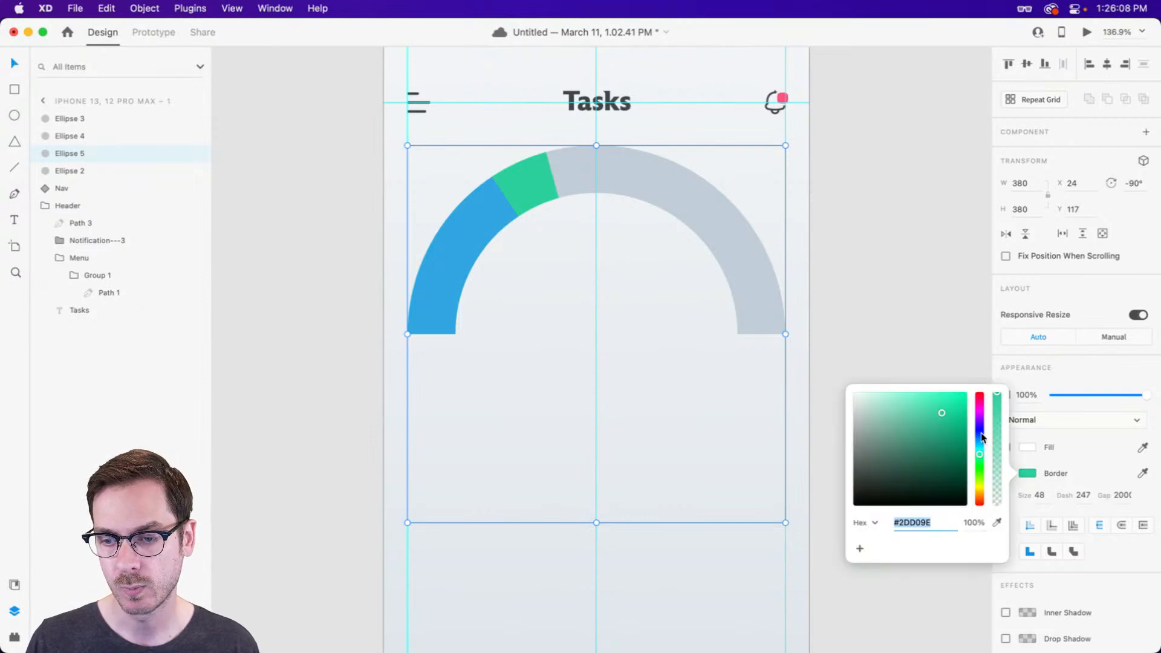
left_click_drag(982, 437, 978, 420)
left_click(1056, 530)
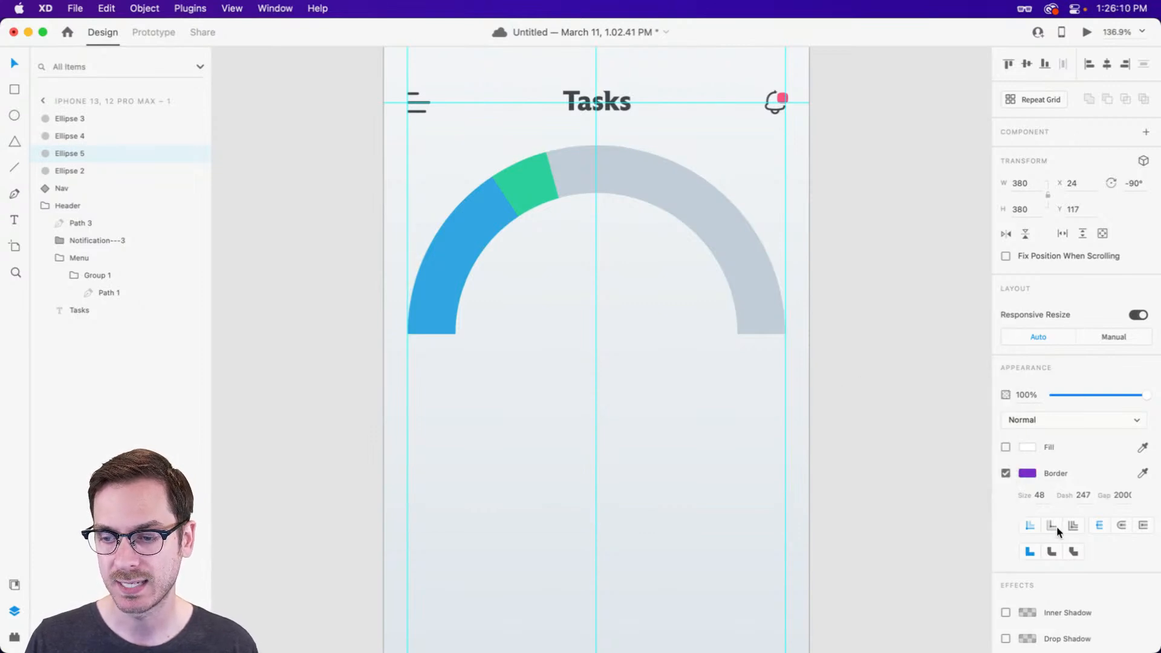
Extend the purple arc past the green one by setting its border dash to 327.
left_click(1082, 495)
key("shift+Up")
key("shift+Up")
key("shift+Up")
key("shift+Up")
key("shift+Up")
key("shift+Up")
key("shift+Up")
key("shift+Up")
key("Return")
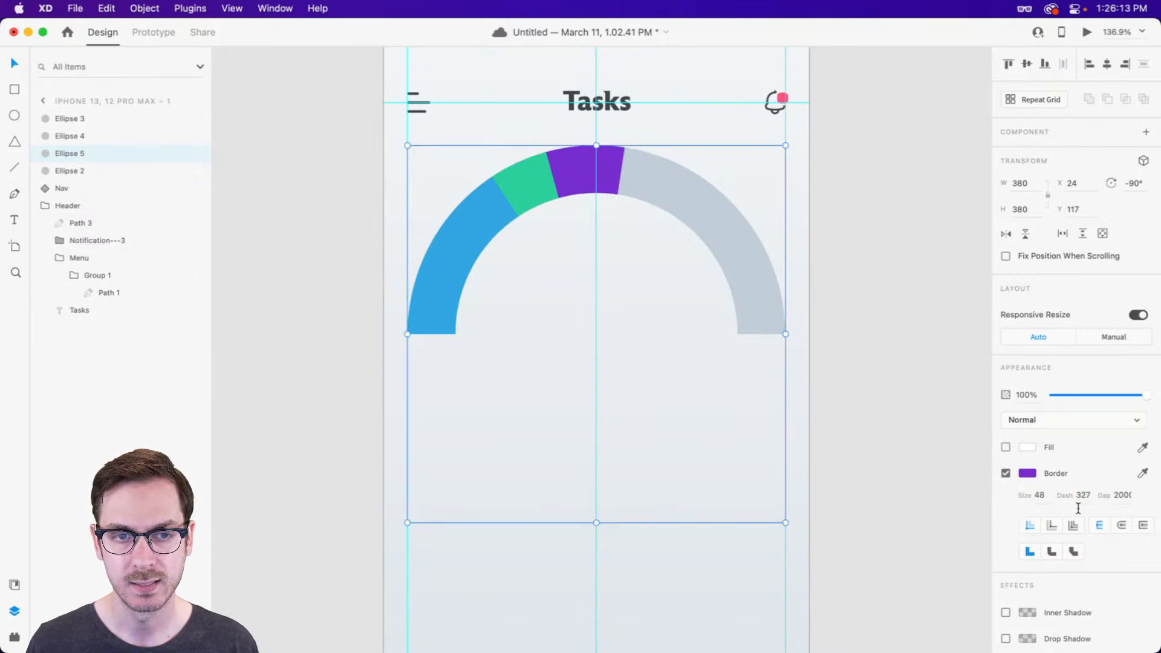
Brighten the purple arc's border to a slightly lighter shade.
left_click(1021, 474)
left_click_drag(940, 409, 937, 406)
left_click(1097, 291)
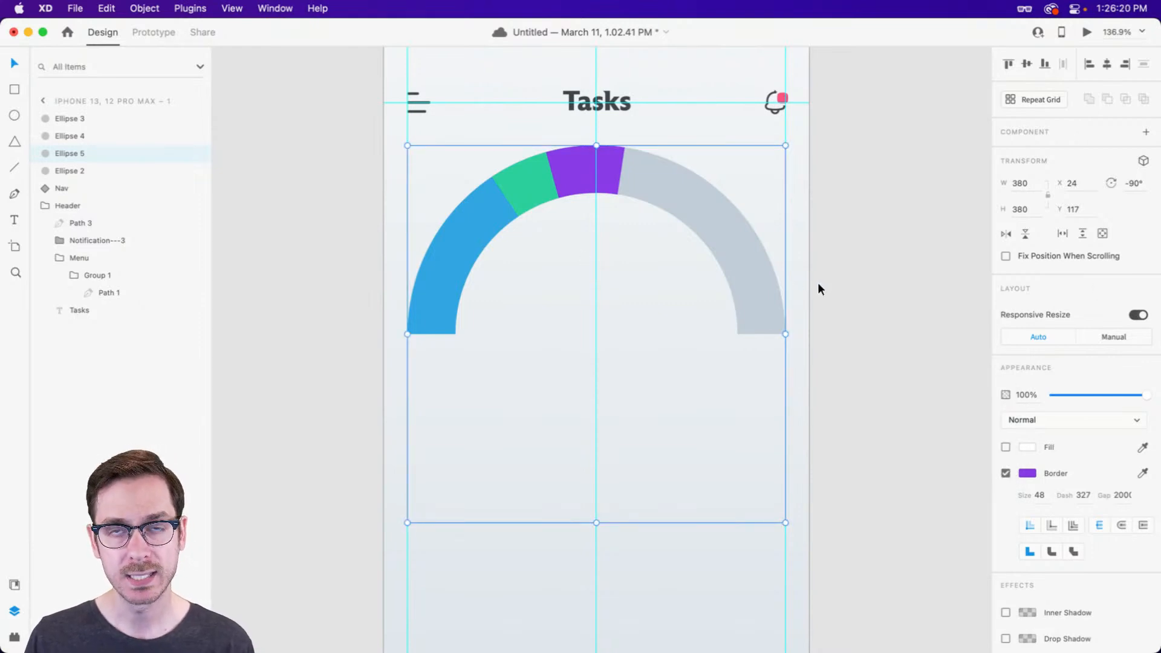
Thicken all four arcs together by setting their border size to 58.
left_click_drag(816, 289, 415, 164)
left_click(1044, 500)
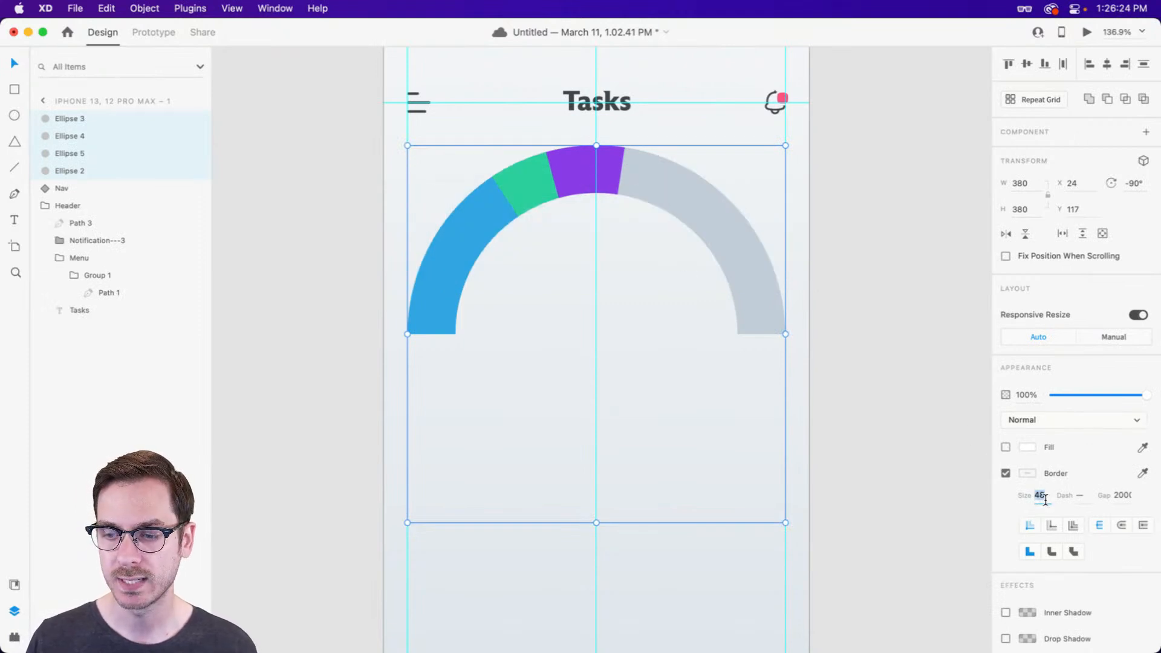
key("Up")
key("Up")
key("Up")
key("Up")
key("Up")
key("Up")
key("Up")
key("Up")
key("Up")
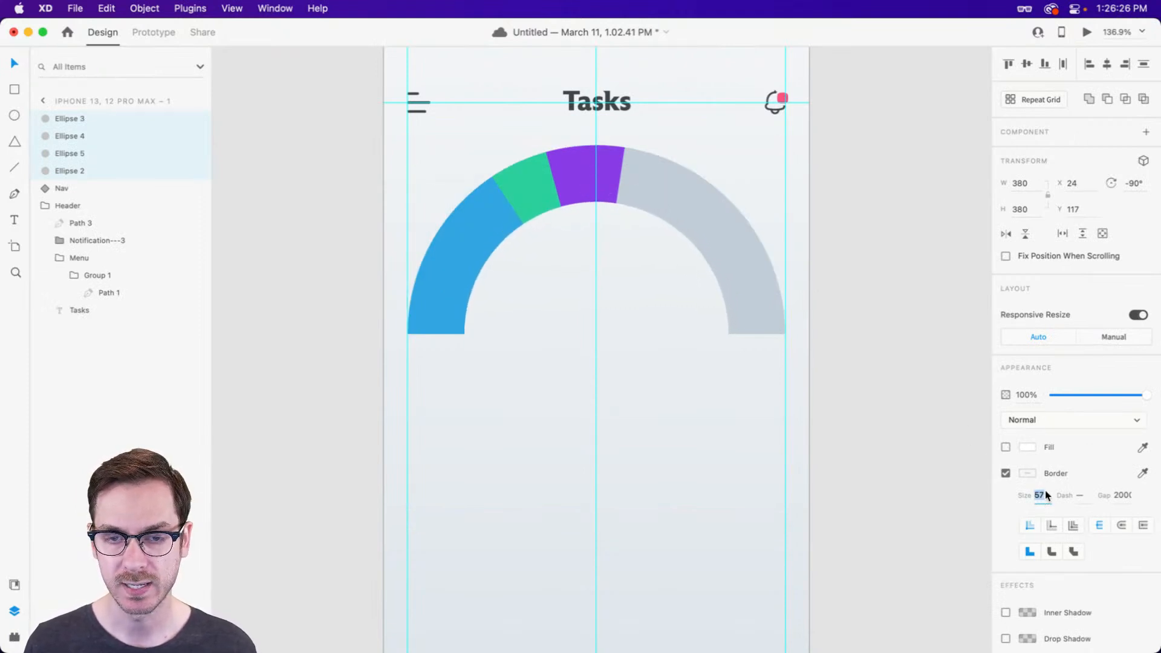
key("Down")
key("Return")
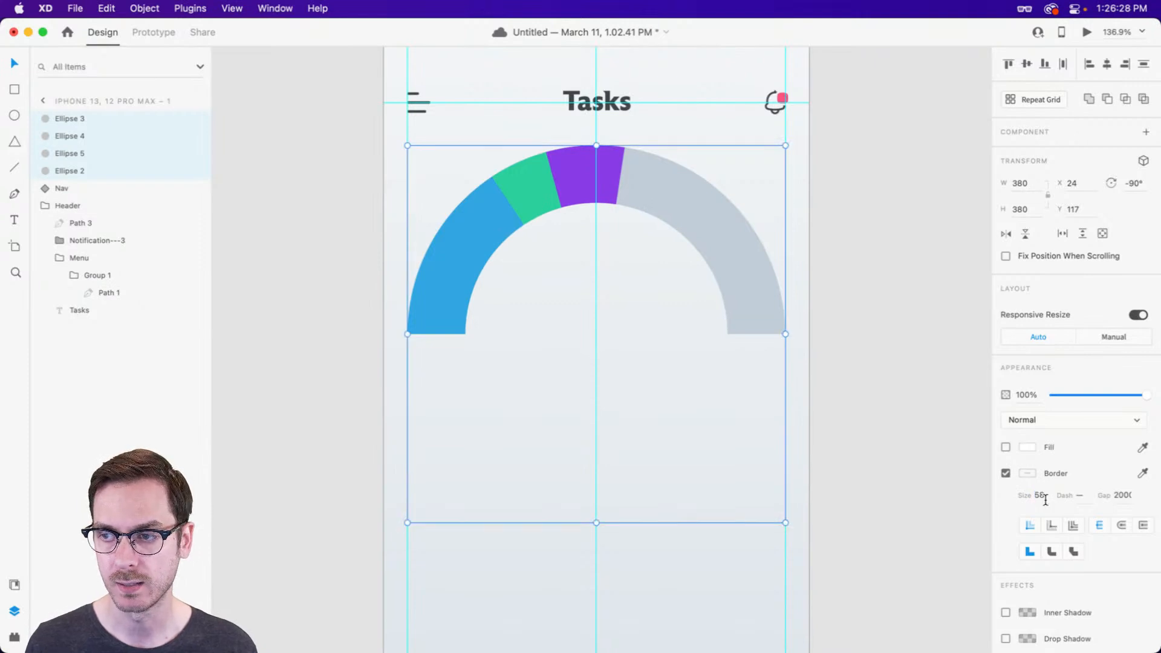
left_click(893, 273)
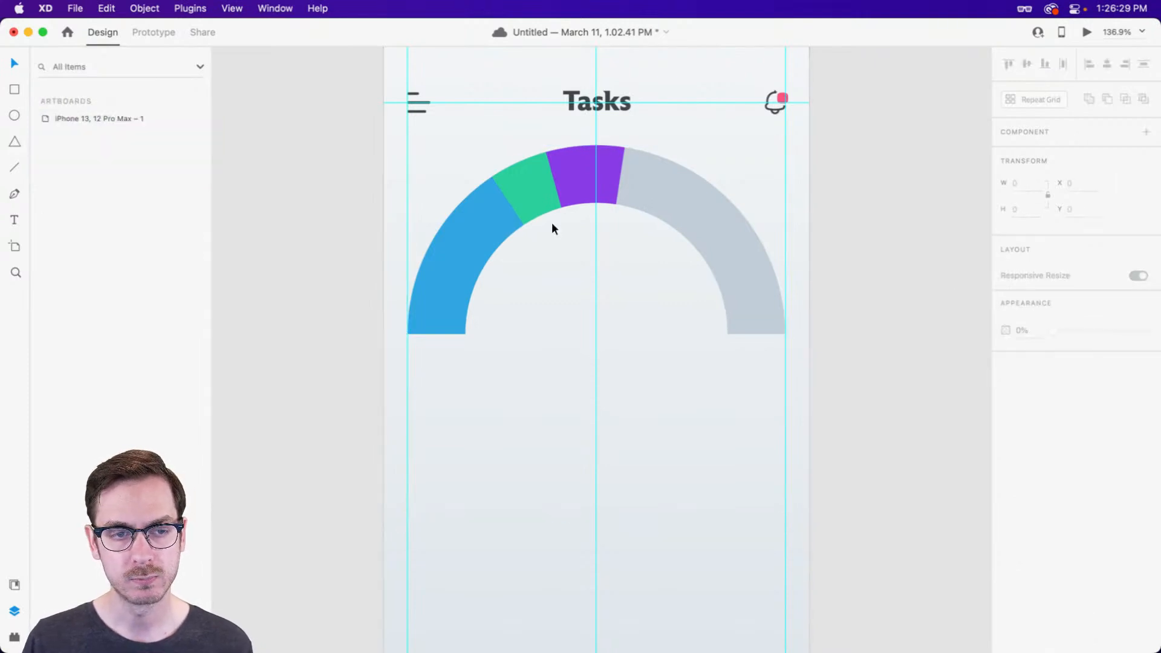
Try thickening the blue arc's border beyond that of the other arcs.
left_click(498, 229)
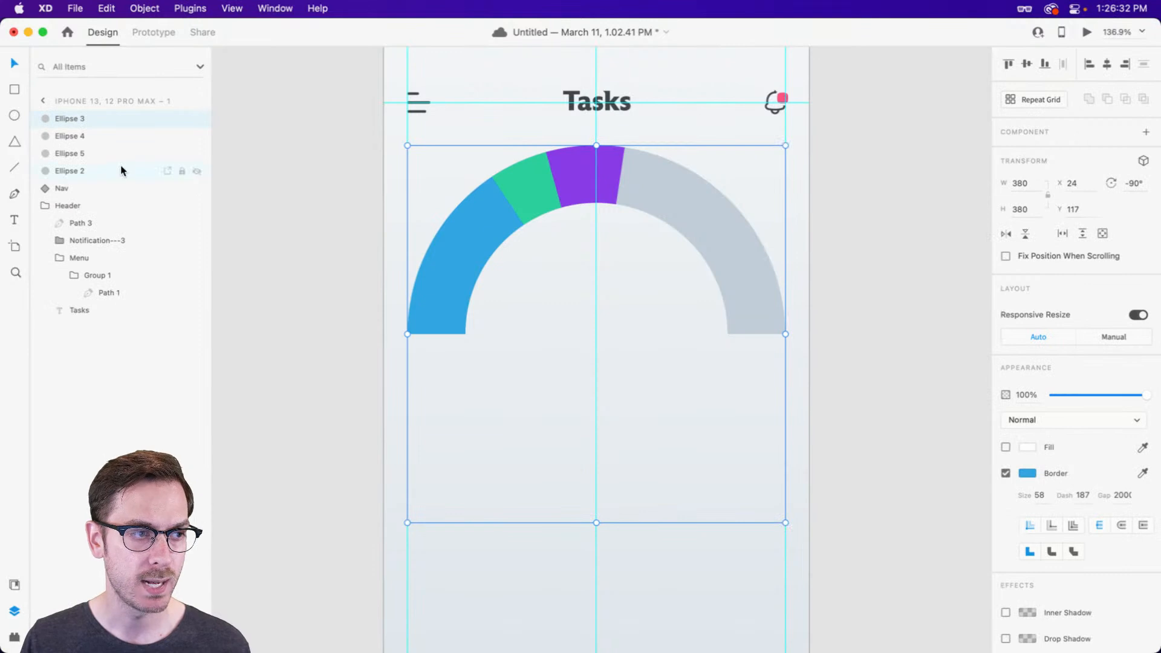
left_click(1040, 496)
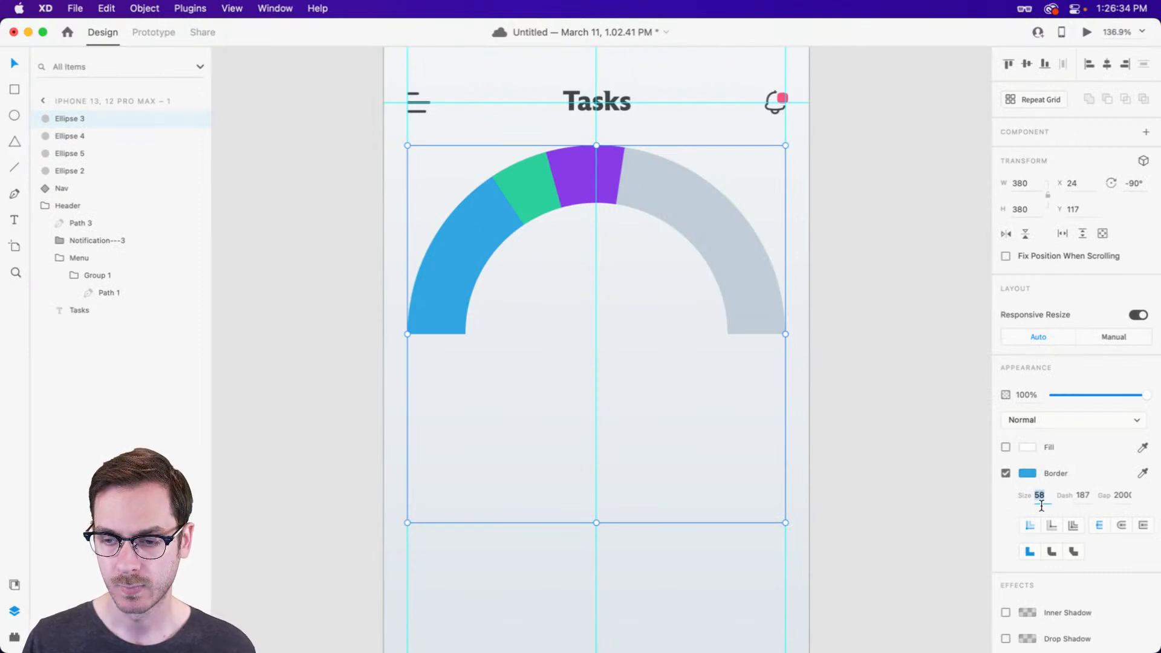
key("Up")
key("Up")
key("Up")
key("Up")
key("Up")
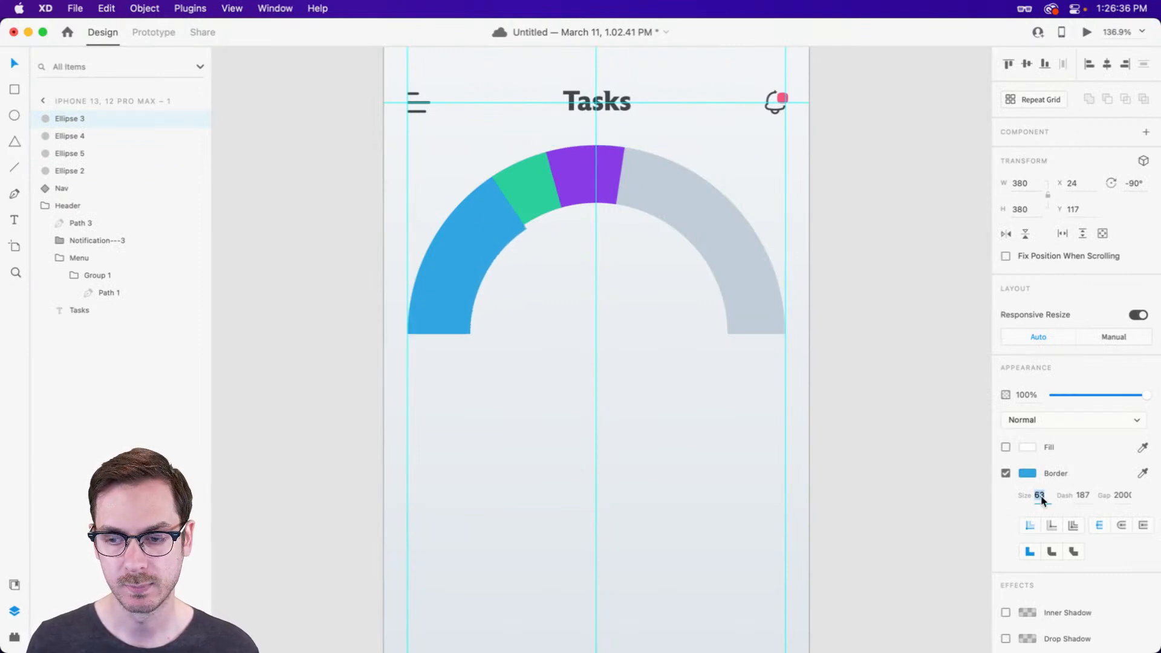
key("Down")
key("Down")
key("Down")
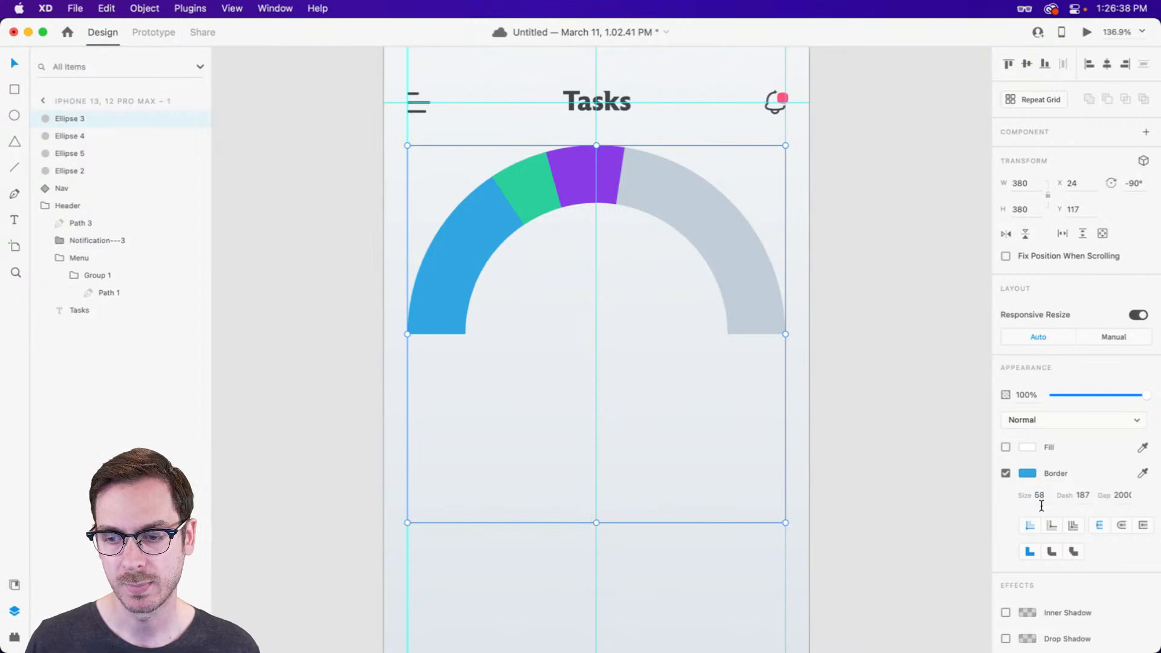
key("Up")
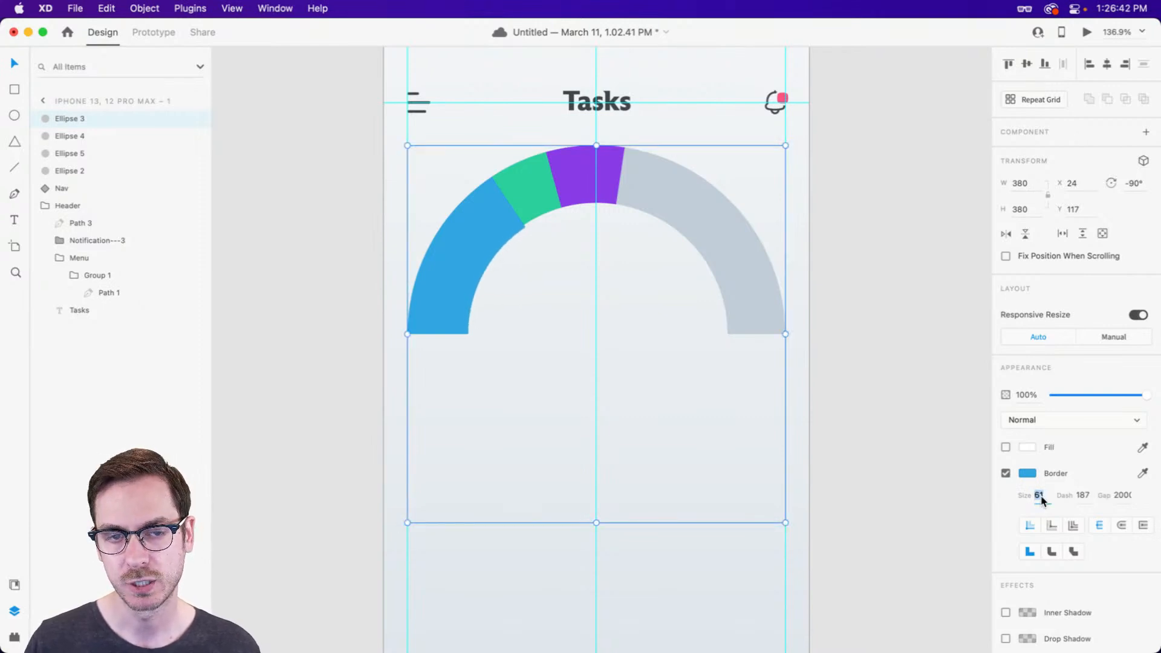
Set the purple arc's border size to 60.
left_click(103, 153)
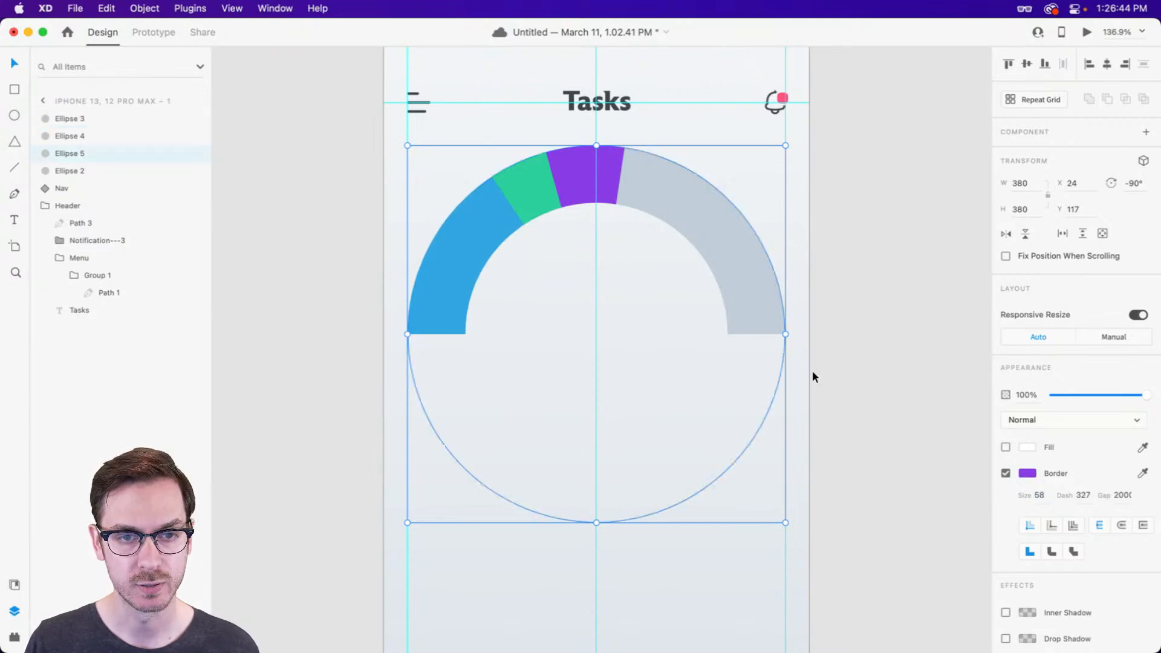
left_click(1038, 495)
key("Up")
key("Up")
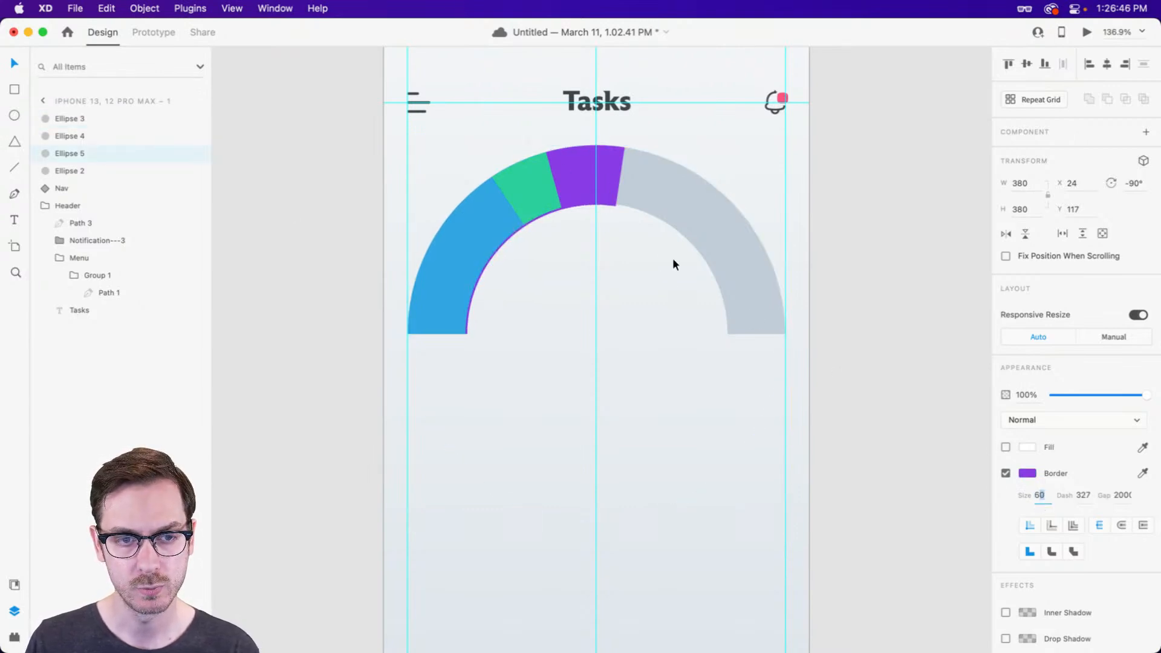
Increase the green arc's border size so it is thicker than the purple arc.
left_click(103, 136)
left_click(1042, 504)
key("Up")
key("Up")
key("Up")
key("Up")
key("Up")
key("Up")
Set the blue arc's border size to 67, making it the thickest segment.
left_click(115, 117)
left_click(1040, 496)
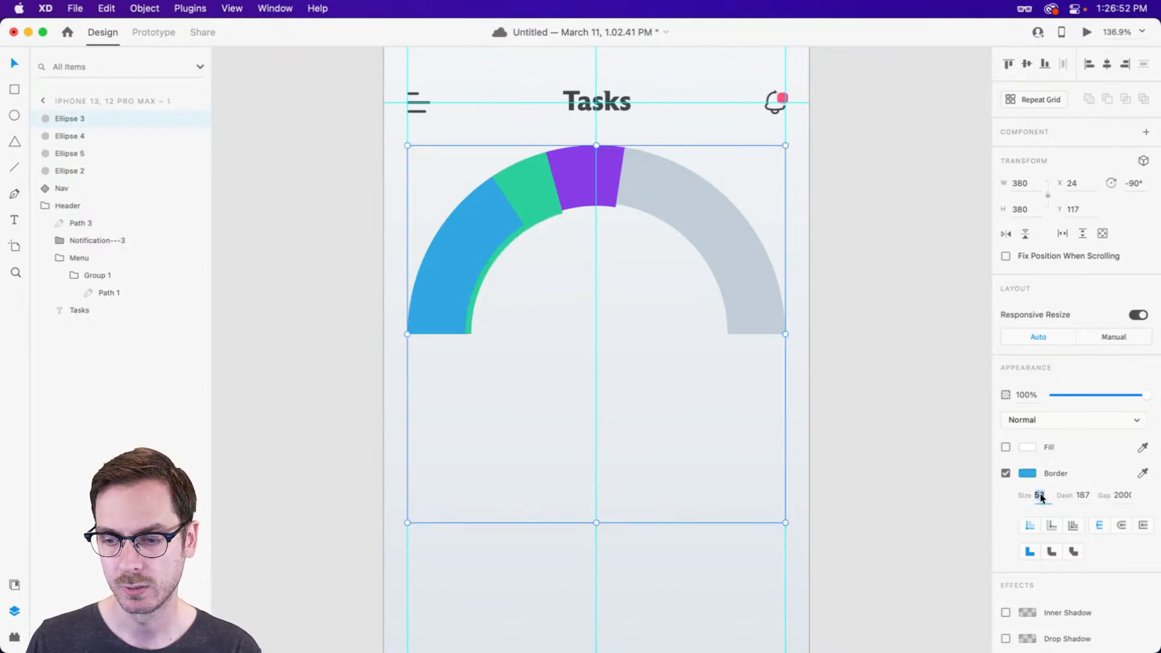
key("Up")
key("Up")
key("Up")
key("Up")
key("Up")
key("Up")
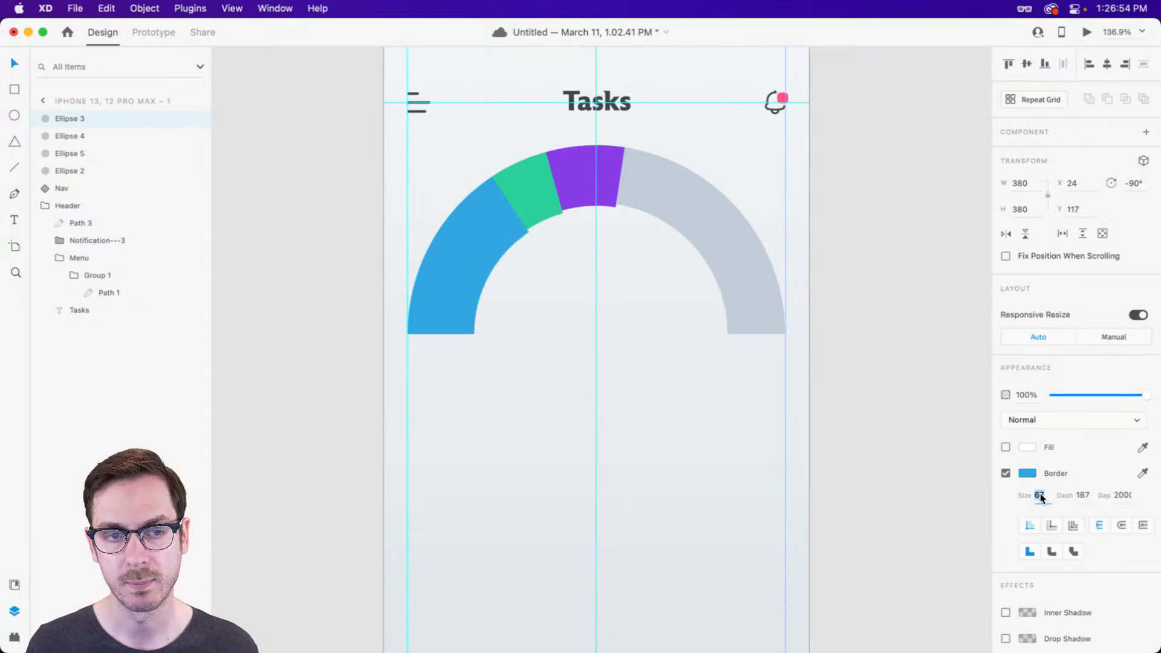
key("Return")
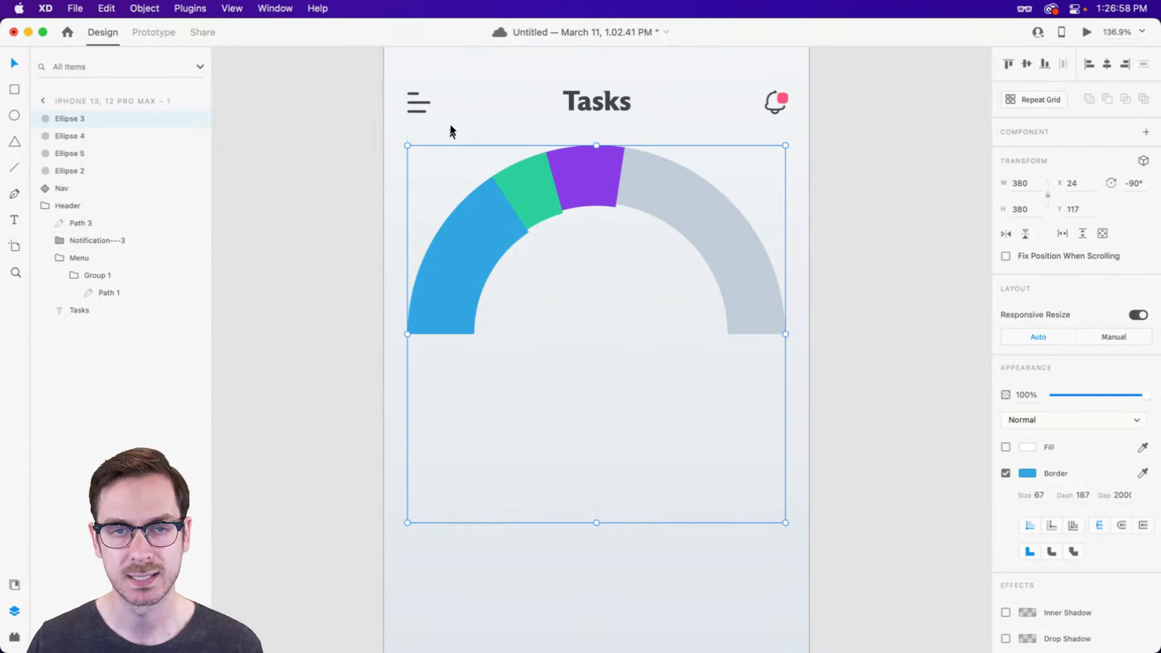
Lighten the grey background arc's border to #D2DDEB and save the document.
left_click(75, 171)
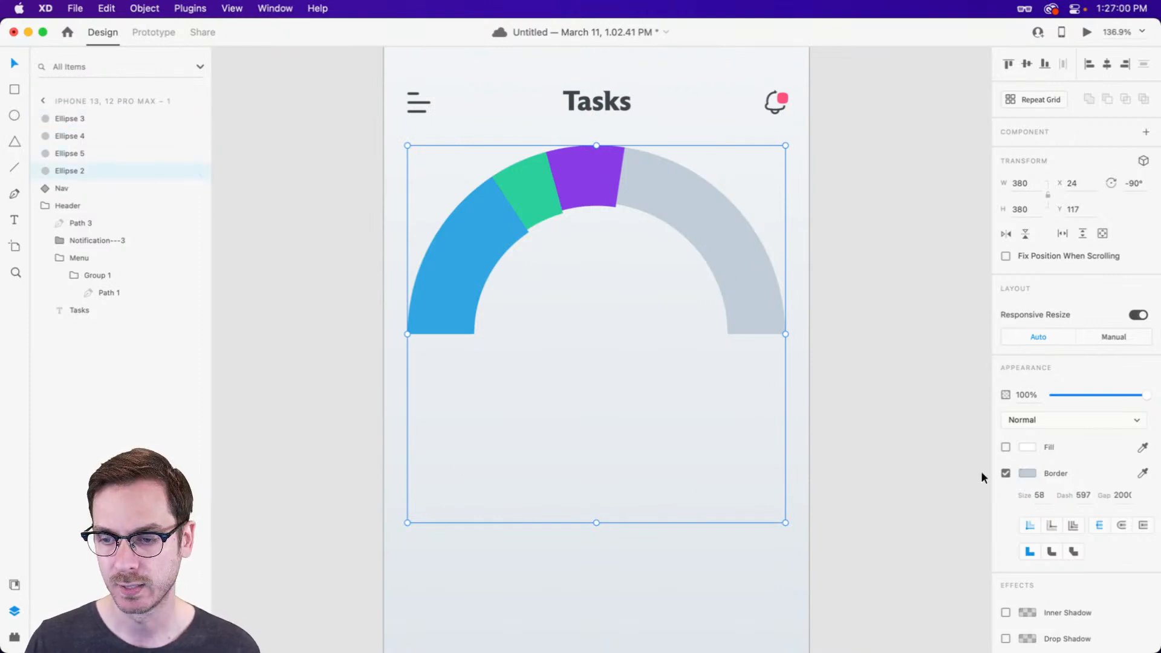
left_click(1030, 473)
left_click_drag(862, 404, 865, 399)
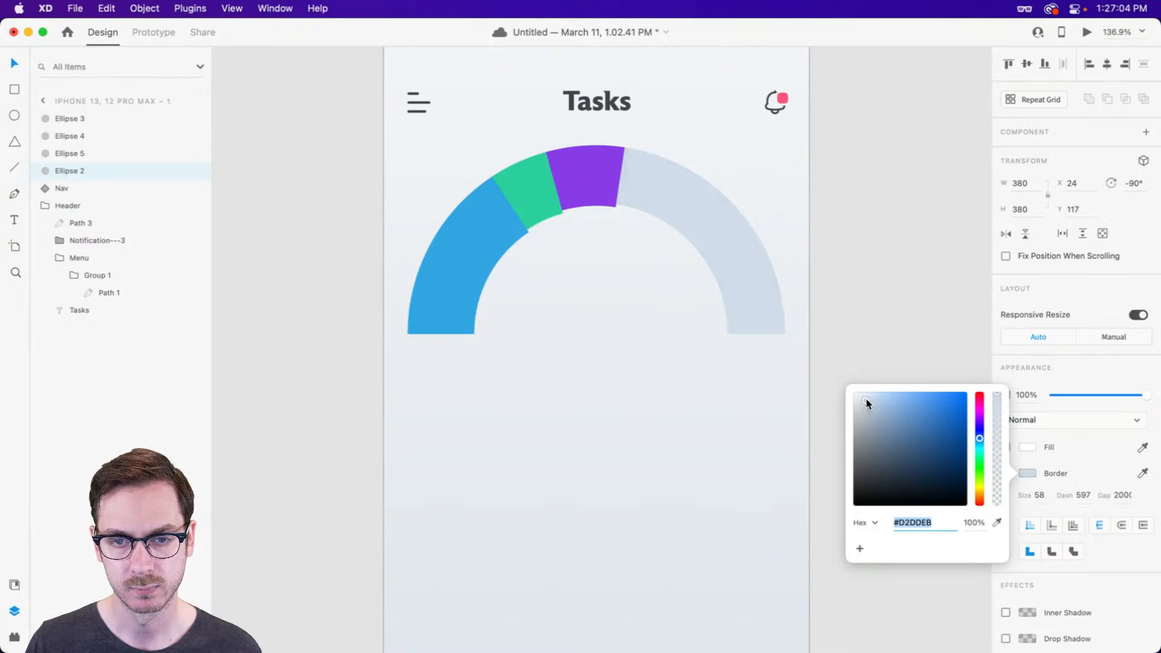
left_click(886, 266)
scroll(514, 209, "up", 4)
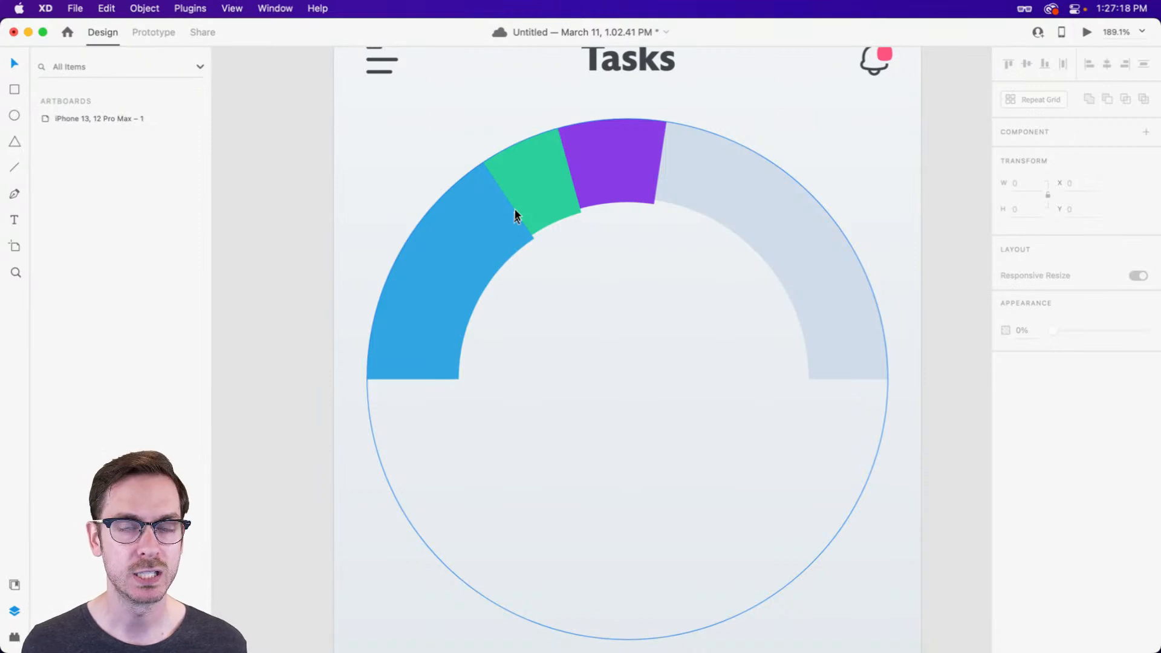
key("super+s")
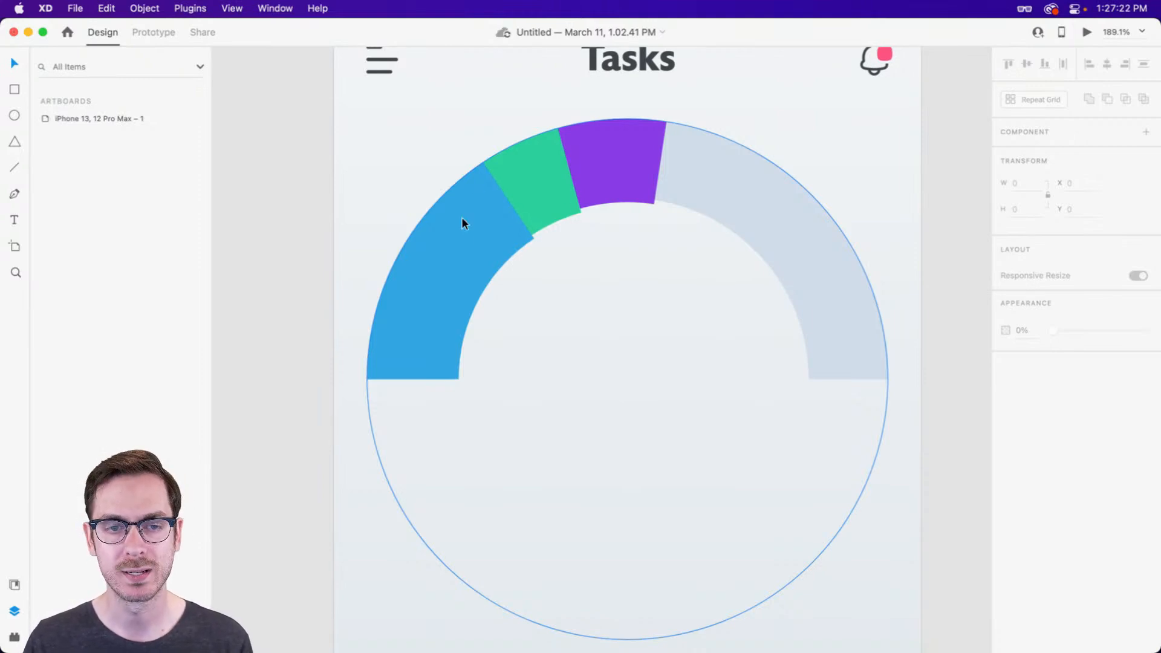
Add the text "55%" inside the half ring, beneath the purple segment.
key("t")
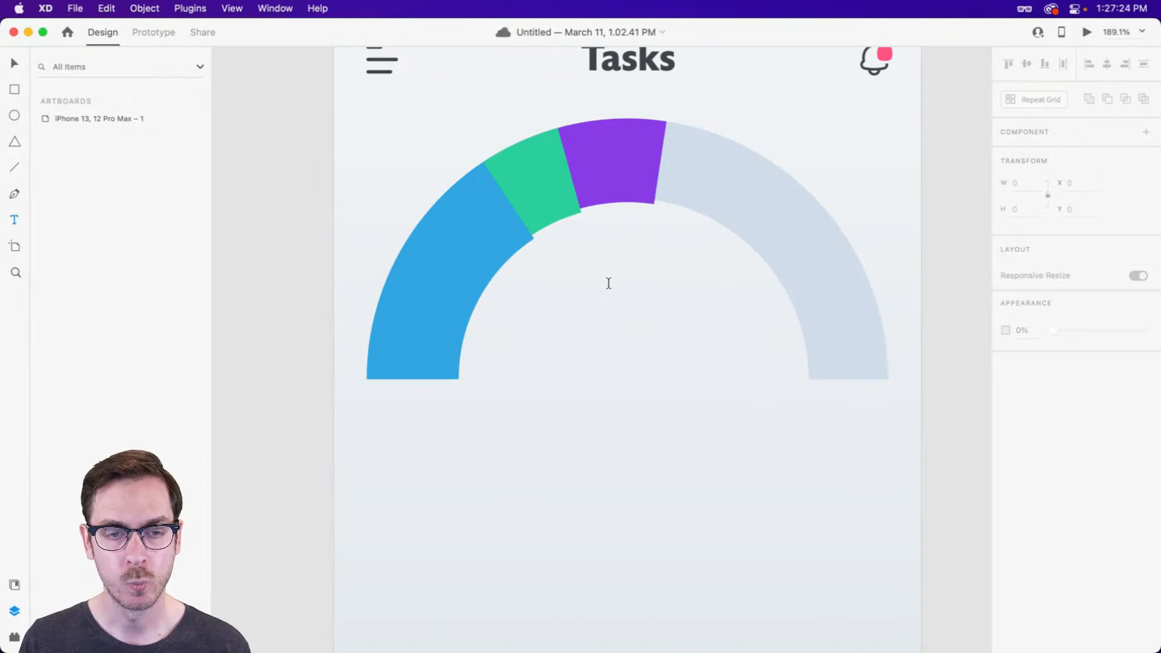
left_click(607, 282)
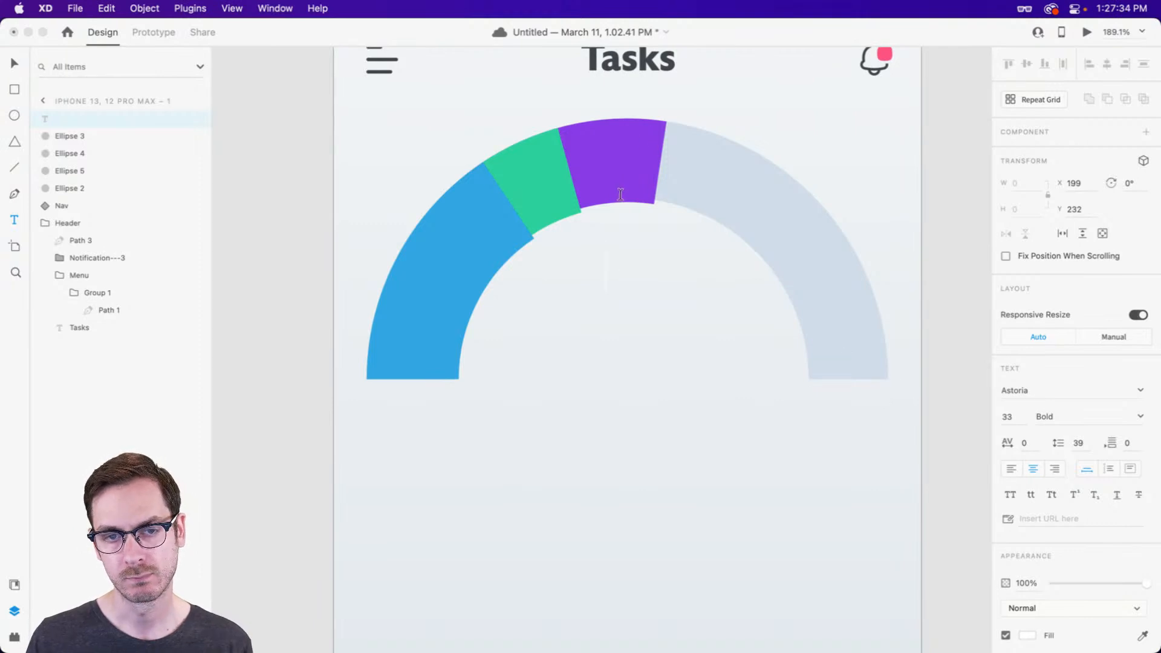
type("55")
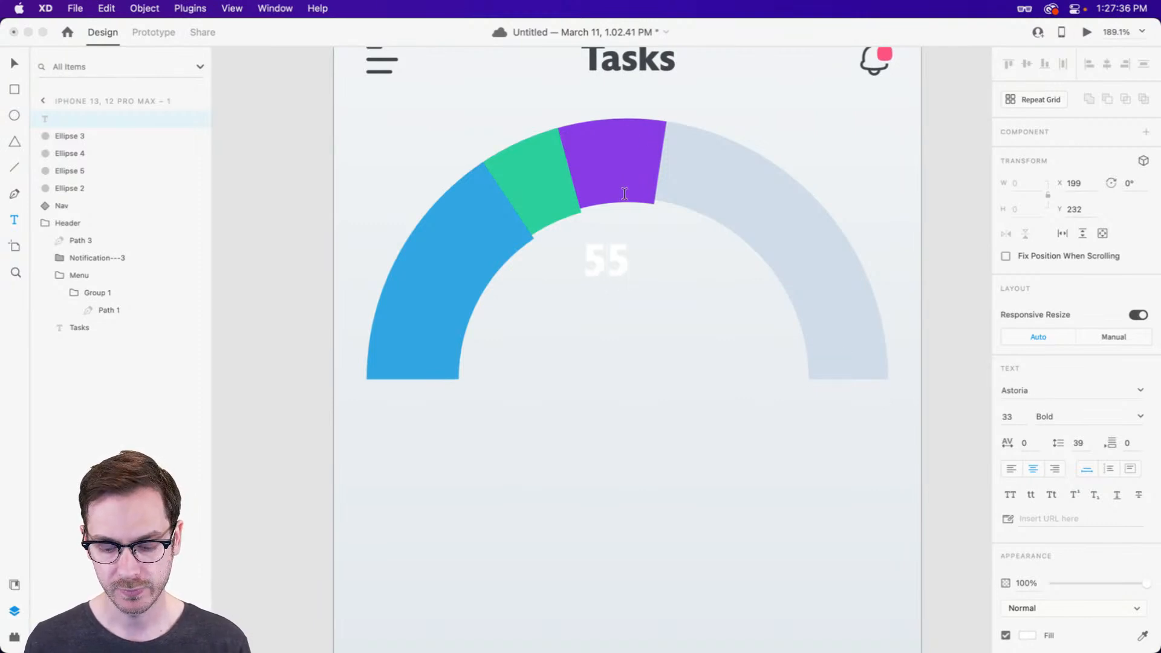
type("%")
key("Escape")
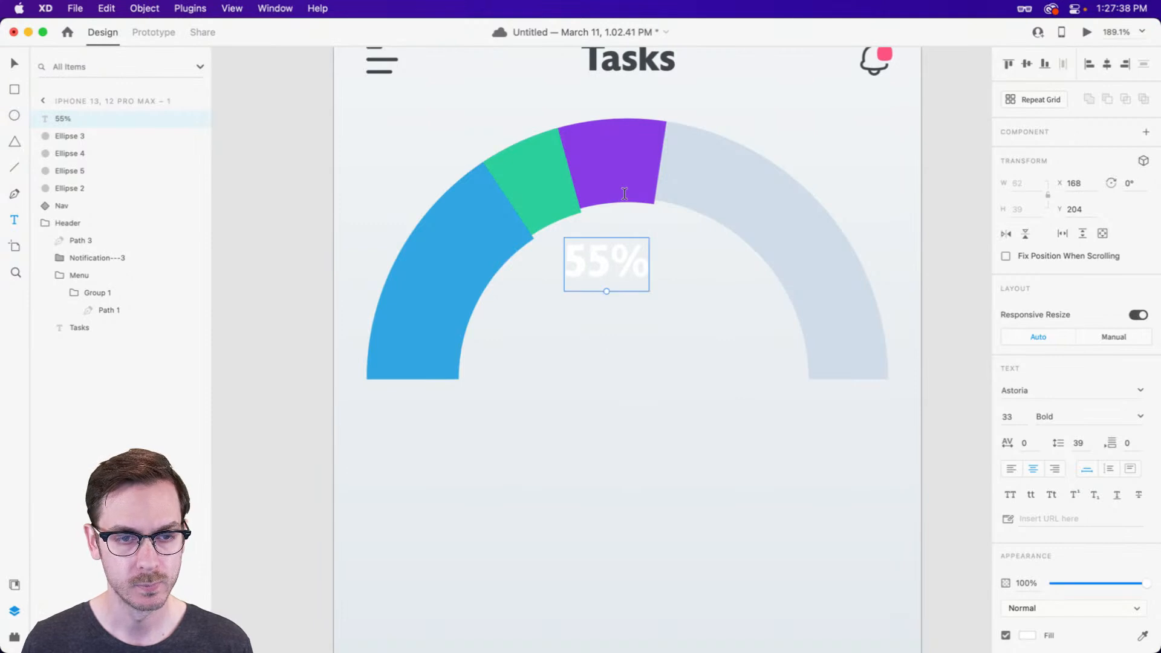
Apply the saved colour #41454B to the 55% text and centre it horizontally in the half ring.
scroll(624, 187, "right", 2)
key("super+shift+y")
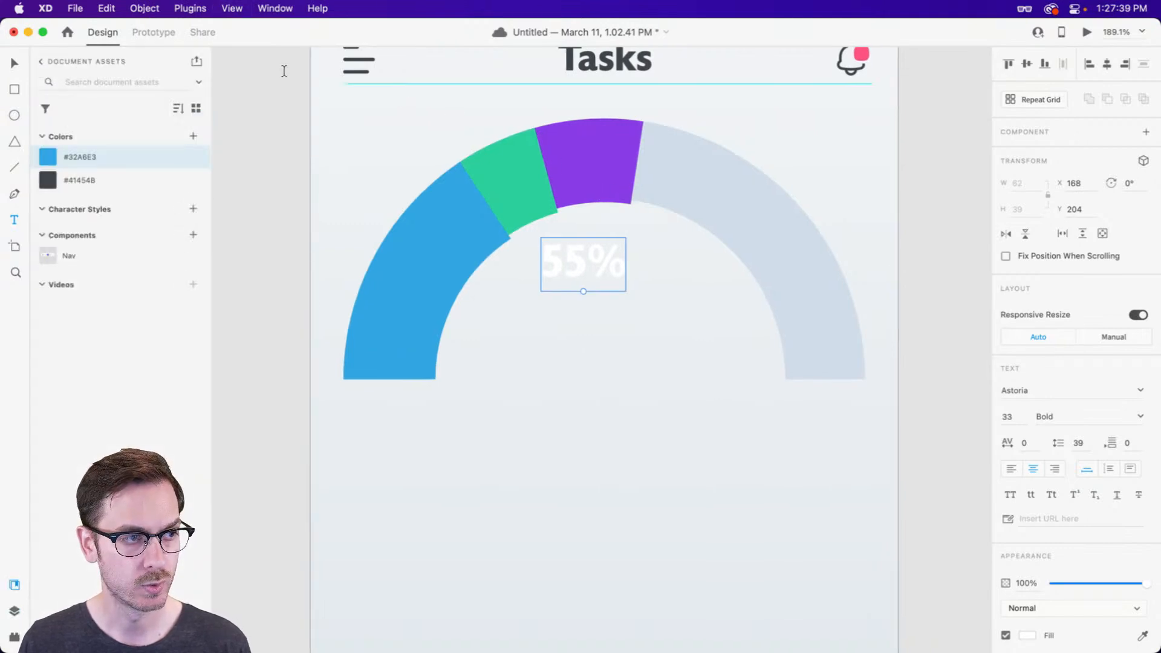
left_click(115, 183)
key("v")
left_click_drag(598, 265, 616, 261)
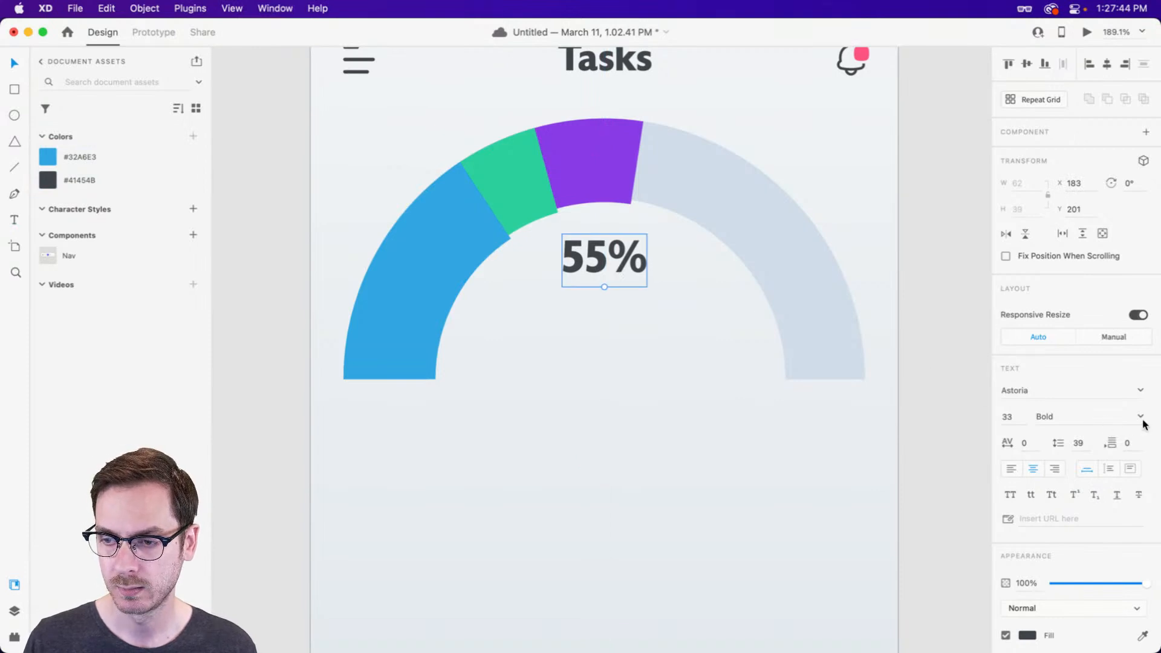
Set the 55% text's weight to Extra Bold and nudge it to Y 202.
left_click(1140, 417)
left_click(1065, 528)
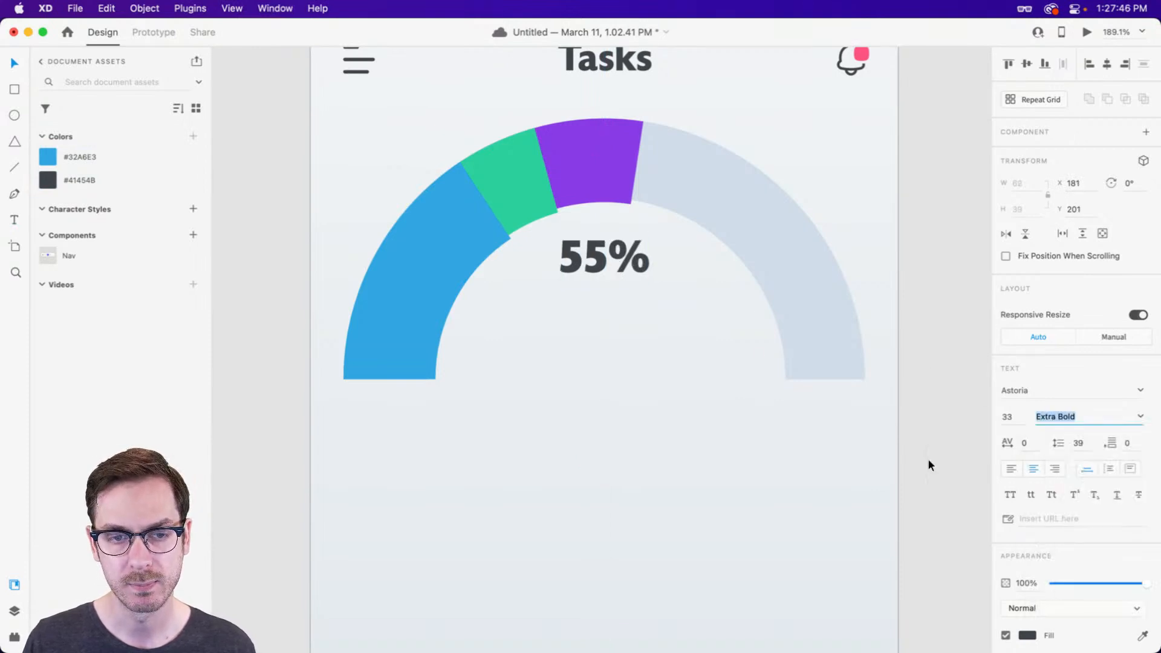
left_click_drag(601, 260, 601, 259)
Draw a circle about 13 by 13 just below and to the left of the 55% text.
scroll(604, 278, "down", 2)
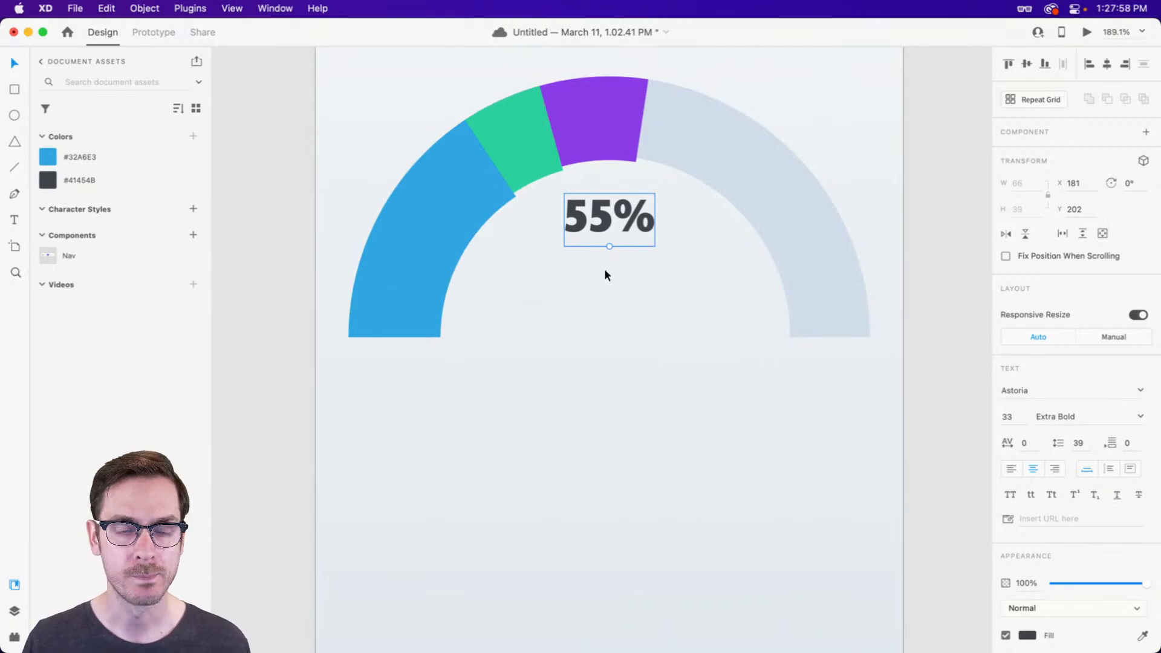
scroll(604, 268, "up", 3)
scroll(536, 245, "up", 1)
key("e")
left_click_drag(521, 242, 556, 270)
key("v")
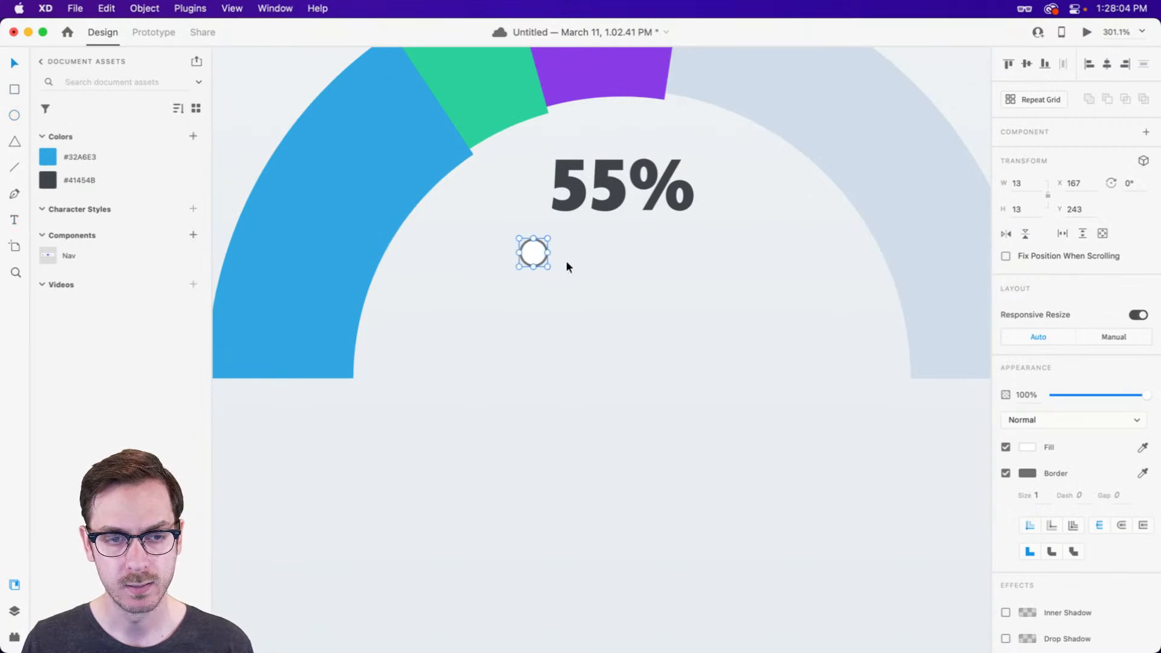
Turn the small circle beneath the 55% text into a rounded square with the Super Ellipse plugin at a transform value of 50%.
left_click_drag(896, 130, 725, 302)
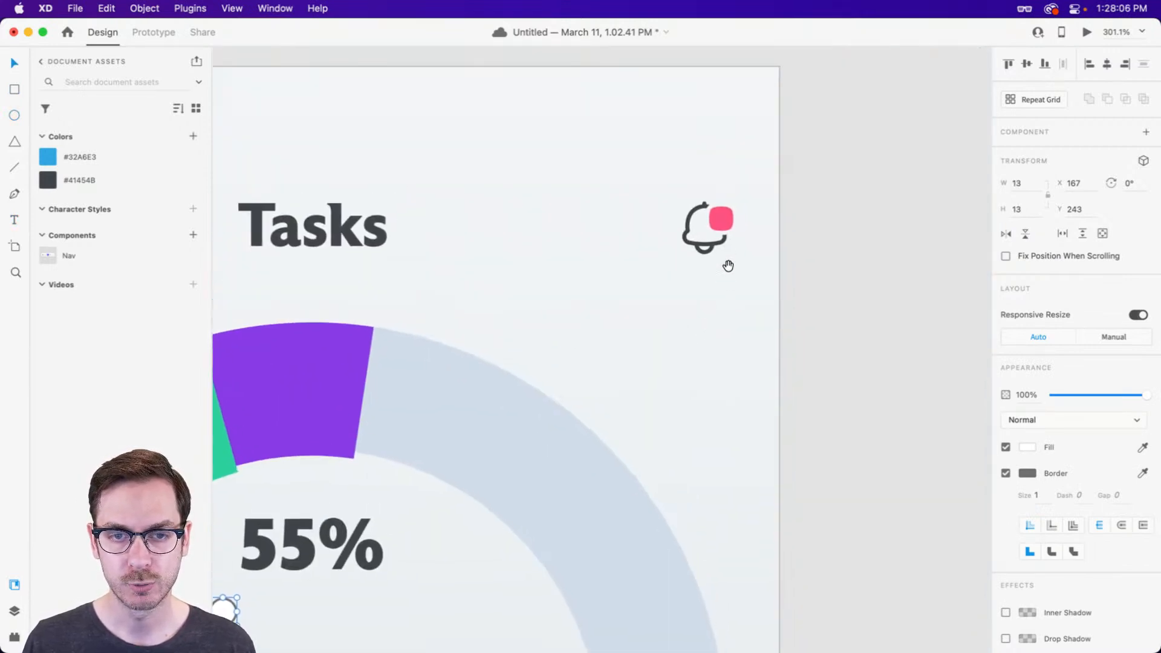
scroll(727, 224, "up", 3)
scroll(728, 214, "down", 3)
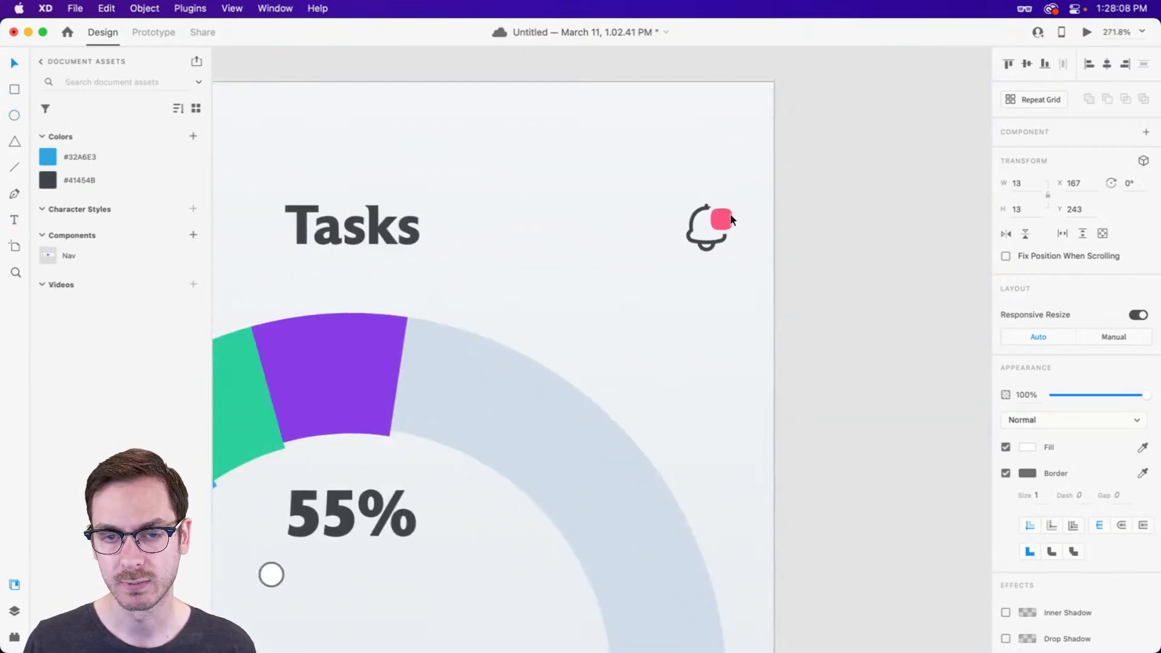
scroll(785, 193, "down", 4)
scroll(786, 193, "left", 5)
scroll(646, 258, "up", 4)
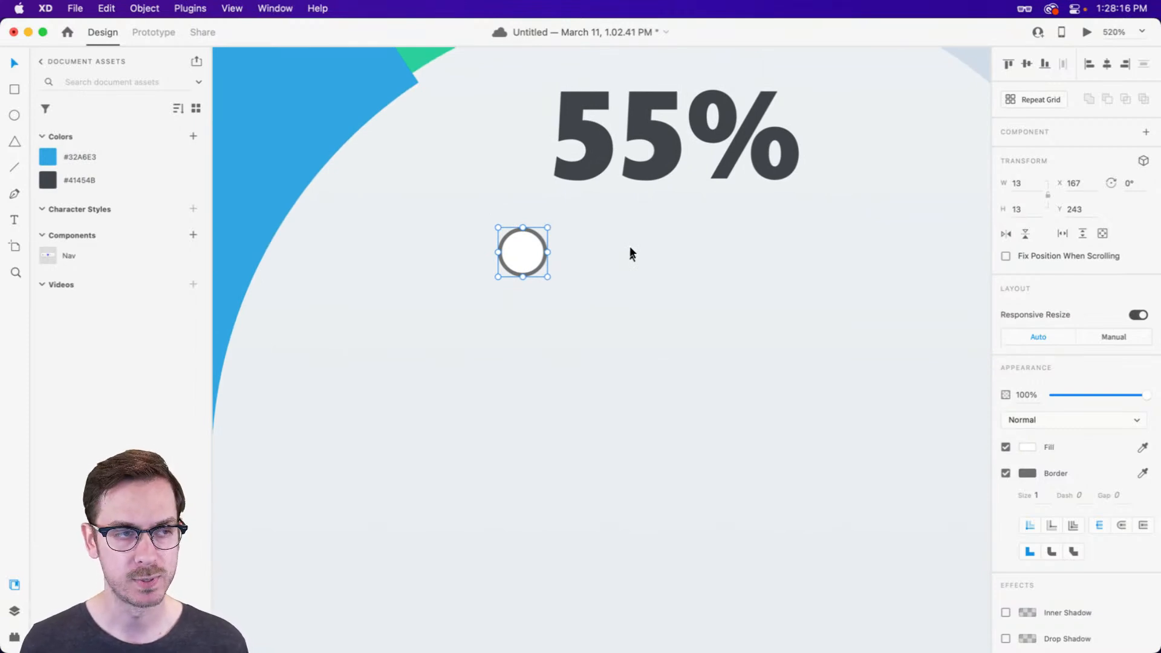
key("alt+super+p")
left_click_drag(46, 157, 119, 156)
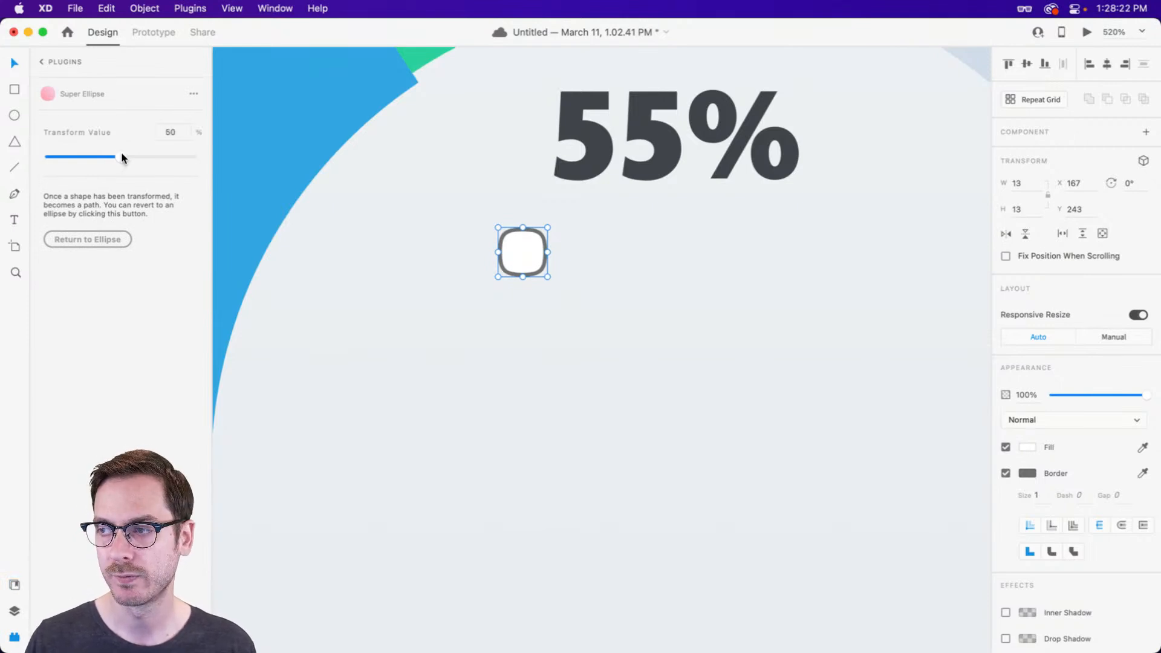
scroll(471, 245, "up", 2)
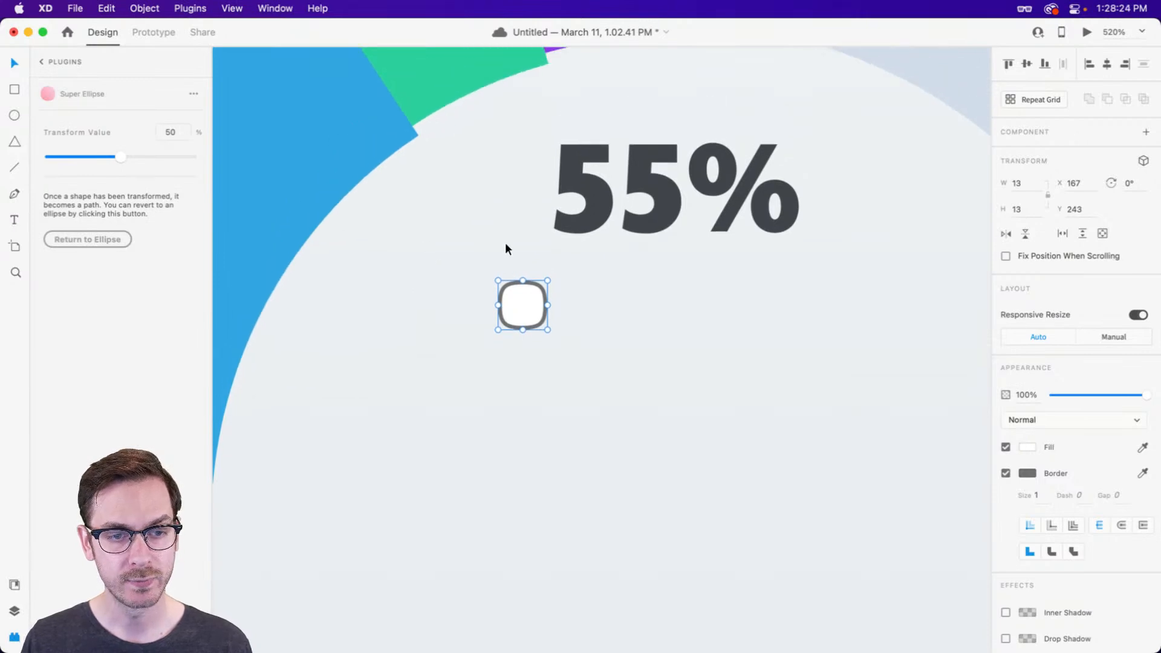
scroll(505, 248, "down", 3)
Save the green and purple half-ring segment colours to the document assets.
key("super+shift+y")
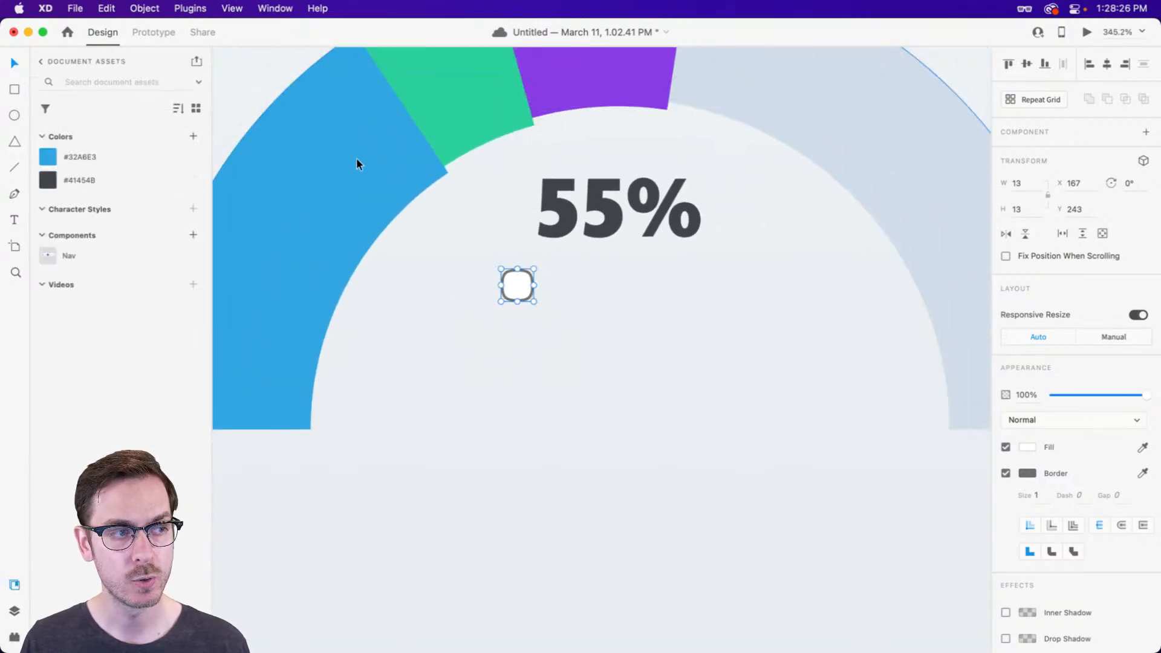
left_click(481, 93)
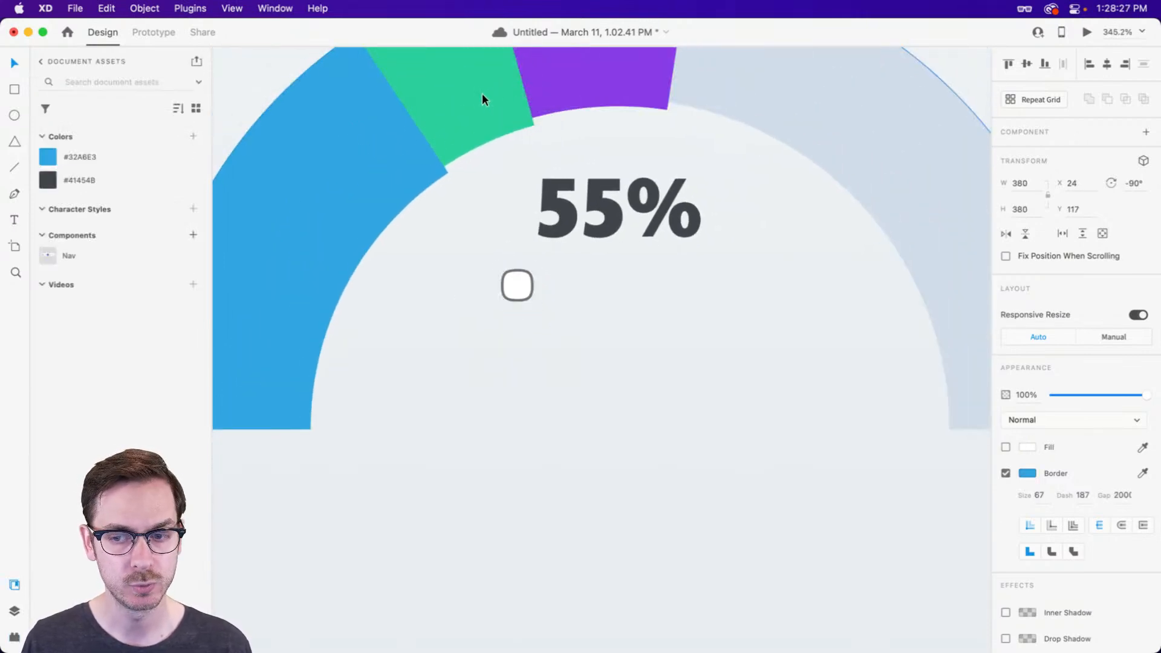
left_click(194, 136)
left_click(625, 64)
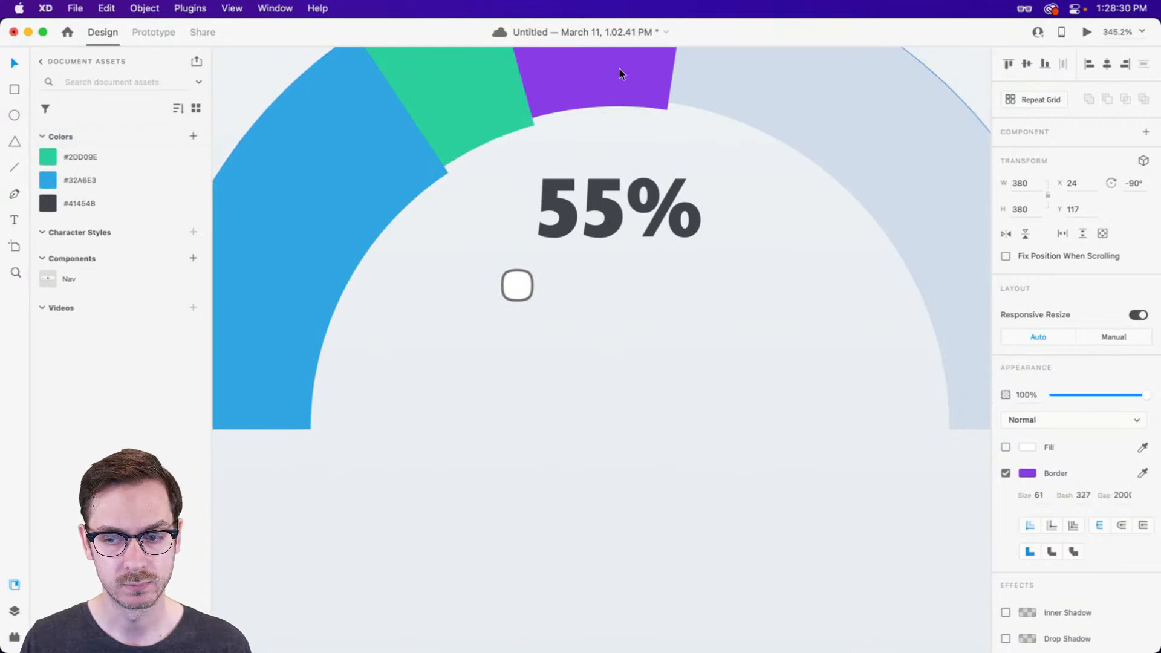
left_click(193, 135)
Fill the small rounded square with the saved colour #32A6E3 and remove its border.
left_click(511, 283)
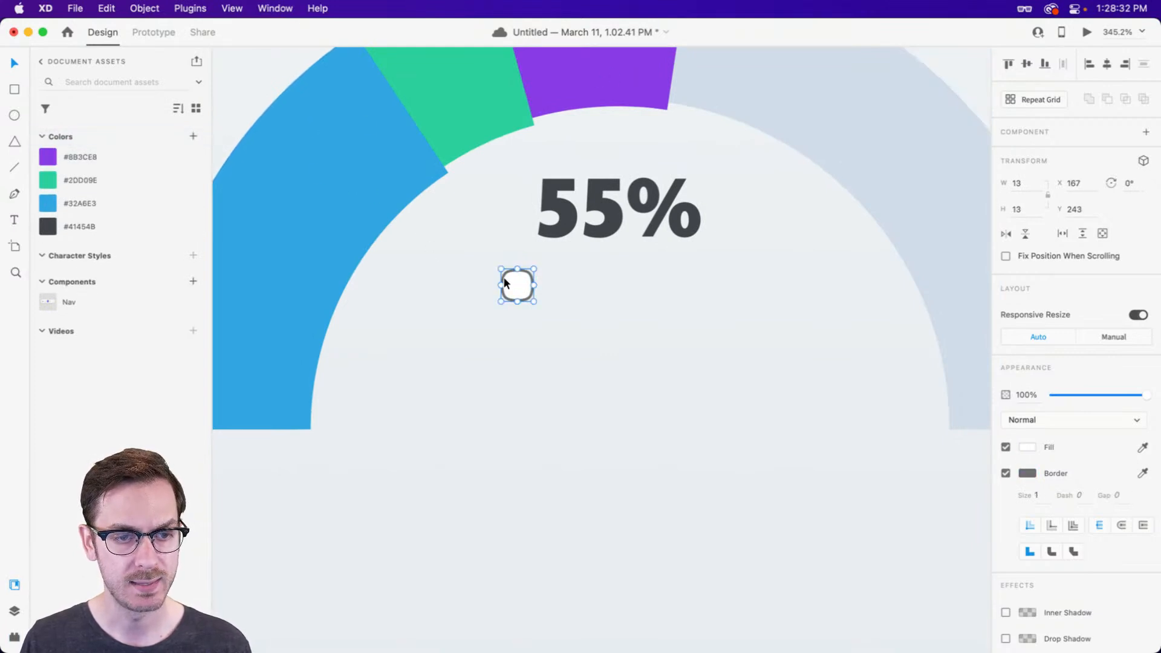
left_click(106, 205)
left_click(1005, 473)
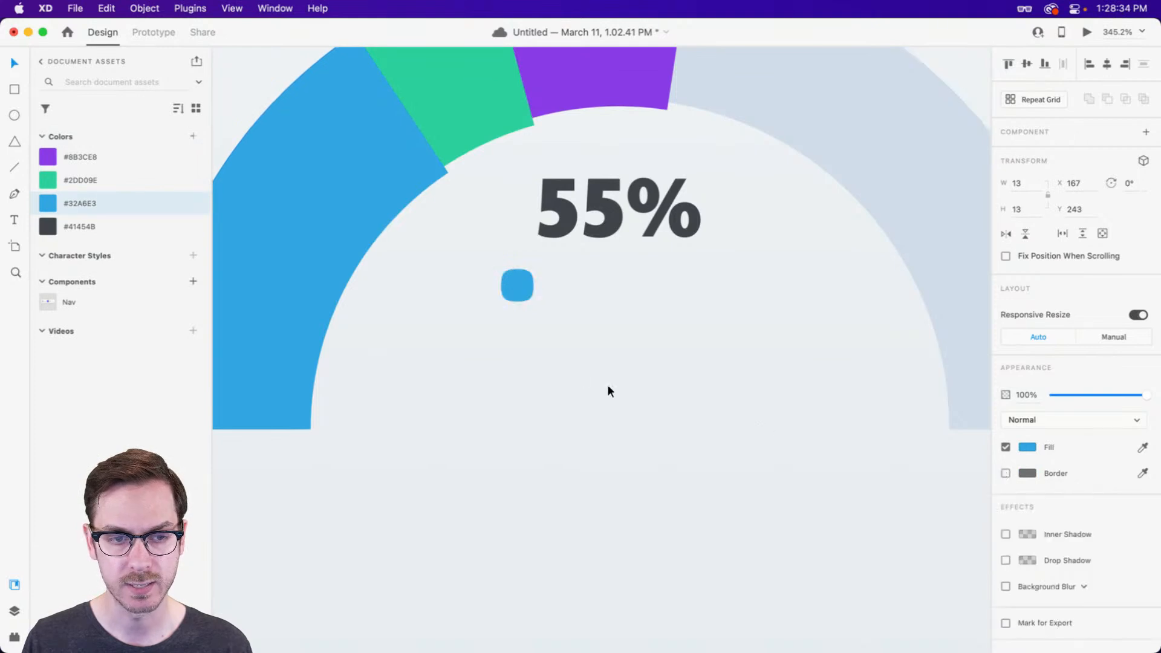
Move the blue rounded square horizontally to X 163, keeping it at Y 243.
scroll(513, 327, "up", 5)
scroll(513, 327, "down", 1)
scroll(557, 204, "up", 1)
left_click_drag(521, 246, 502, 245)
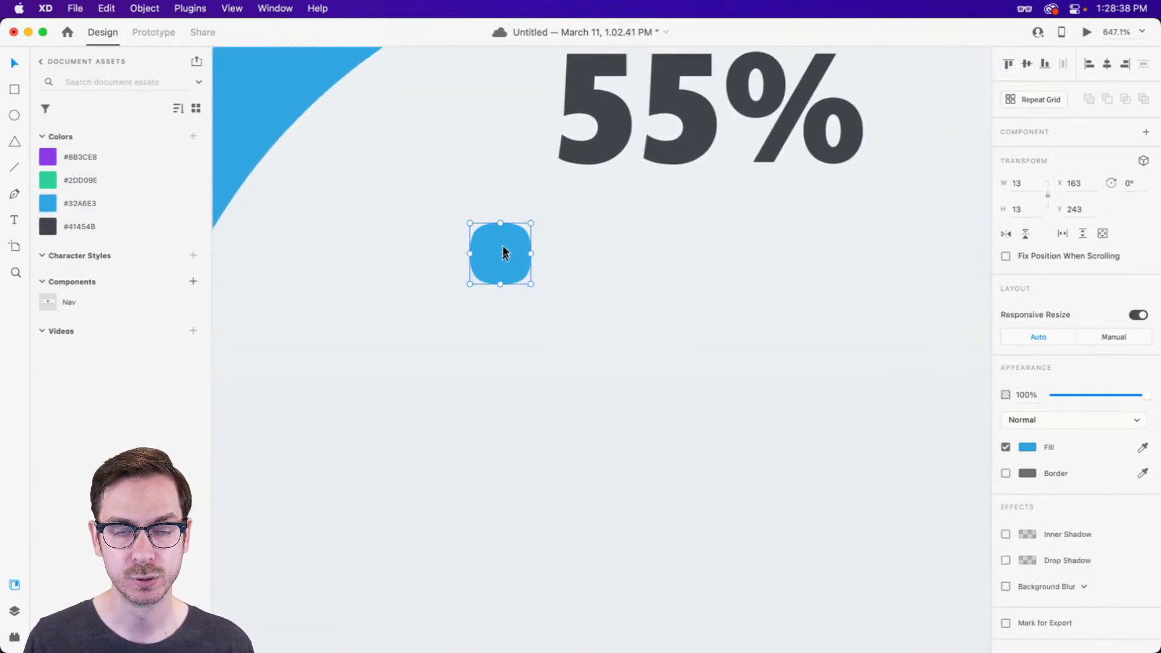
Add the text "3 meetings" beside the blue rounded square and scale it down to font size 7.
key("t")
left_click(596, 265)
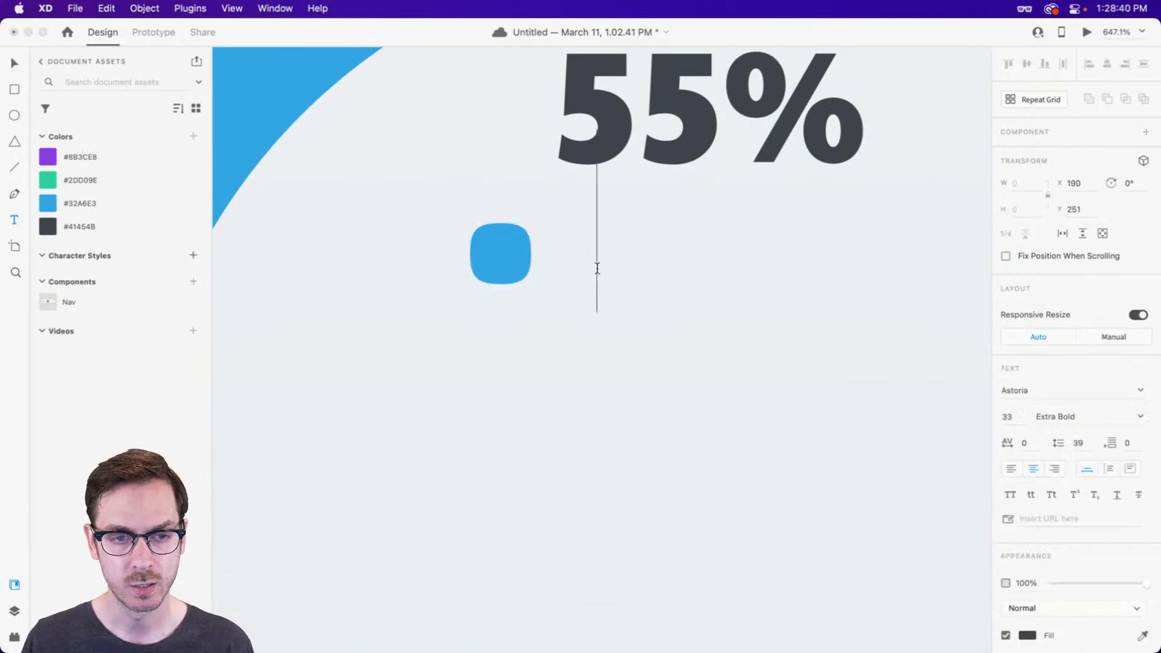
type("3")
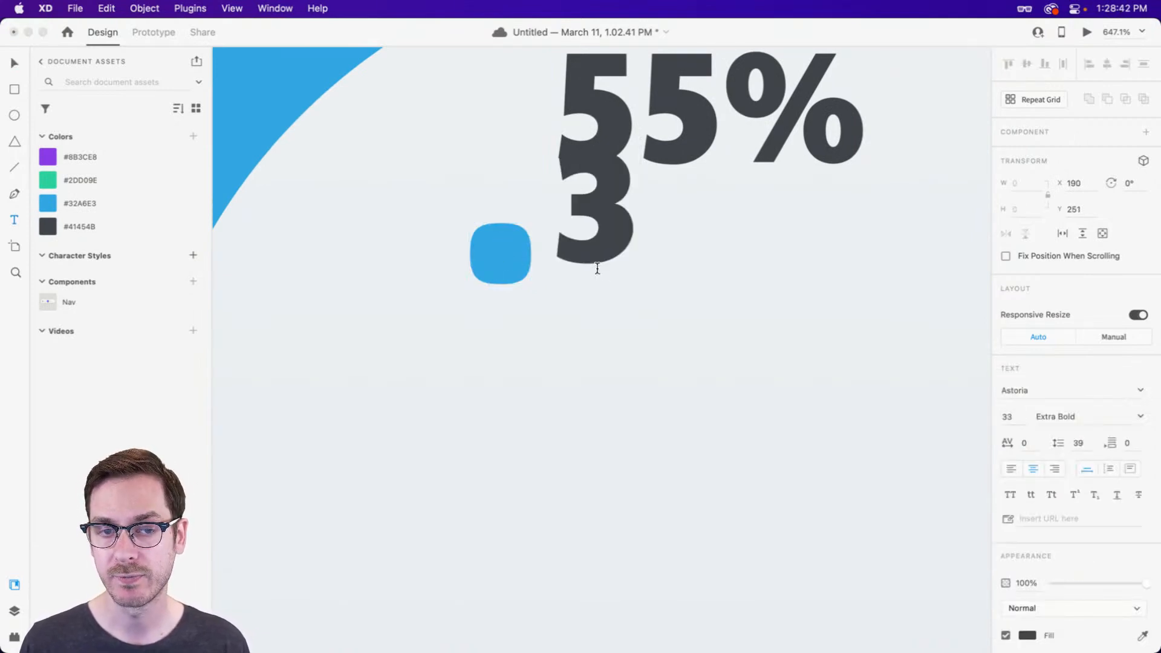
type(" meetings")
key("Escape")
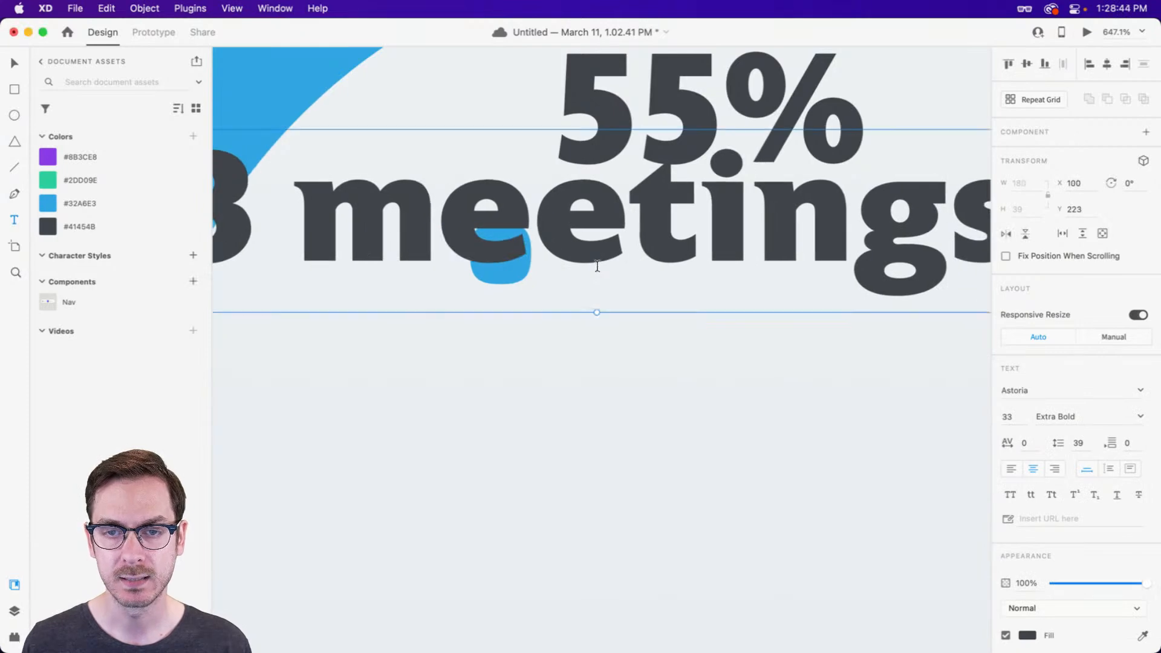
left_click_drag(597, 312, 593, 261)
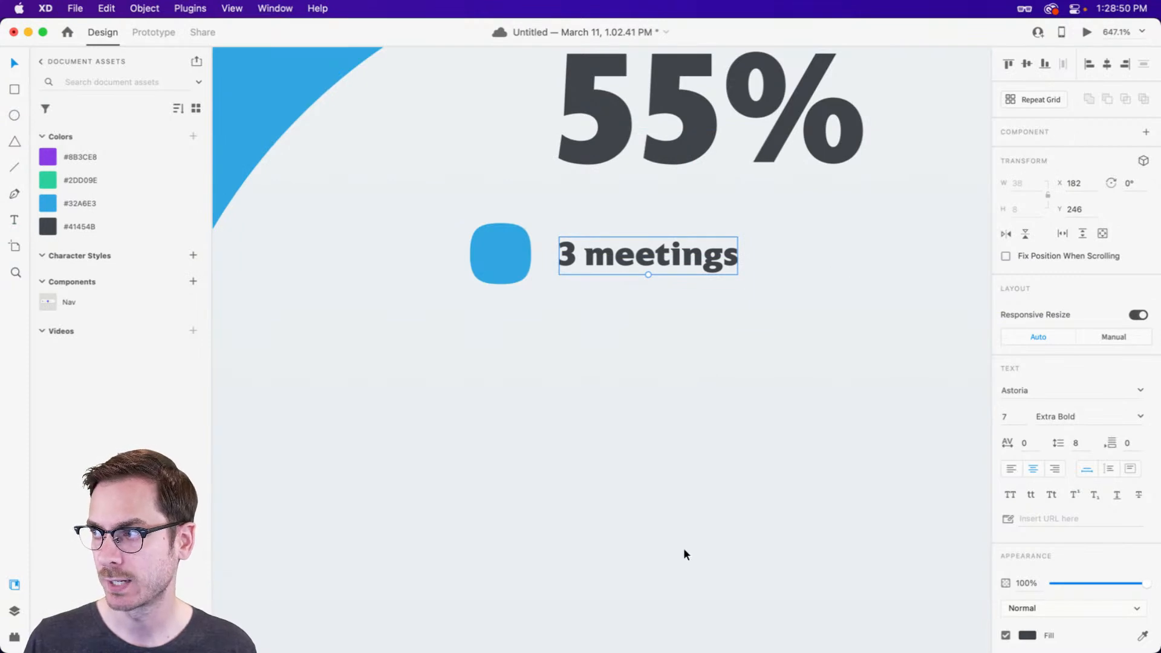
Set the "3 meetings" text to Medium weight with left alignment and shift it to X 184.
left_click(1139, 417)
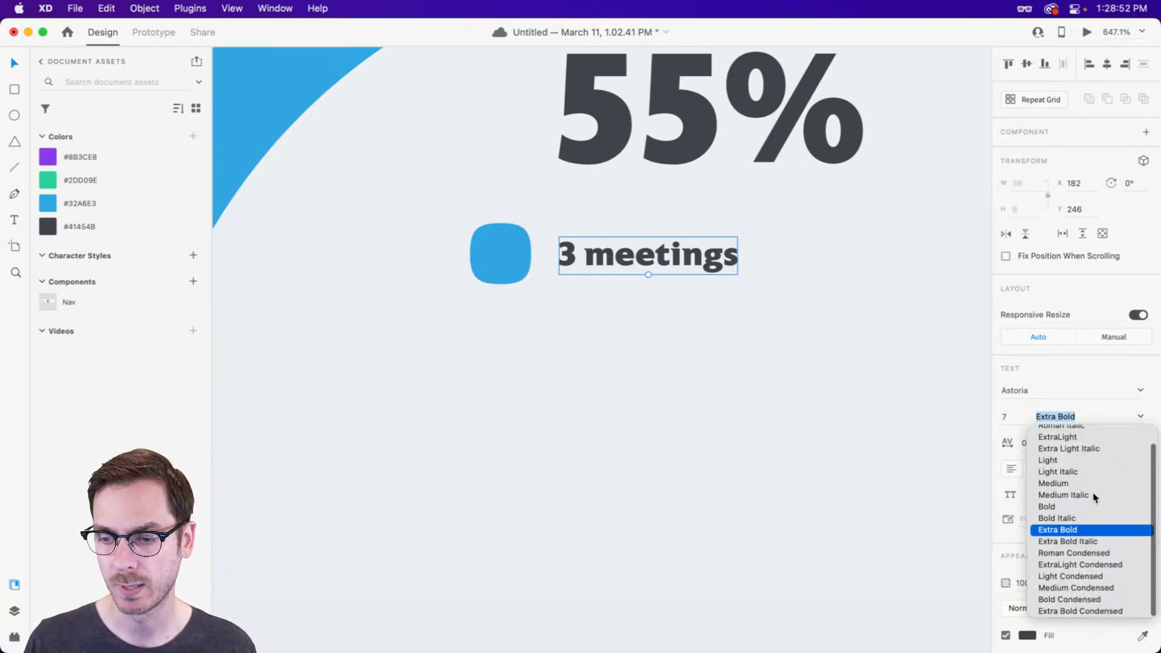
left_click(1055, 482)
left_click(1010, 468)
mouse_move(606, 245)
left_mouse_down()
mouse_move(585, 250)
mouse_move(599, 243)
left_mouse_up()
Preview the tasks screen and try other font sizes for the "3 meetings" text.
key("super+Return")
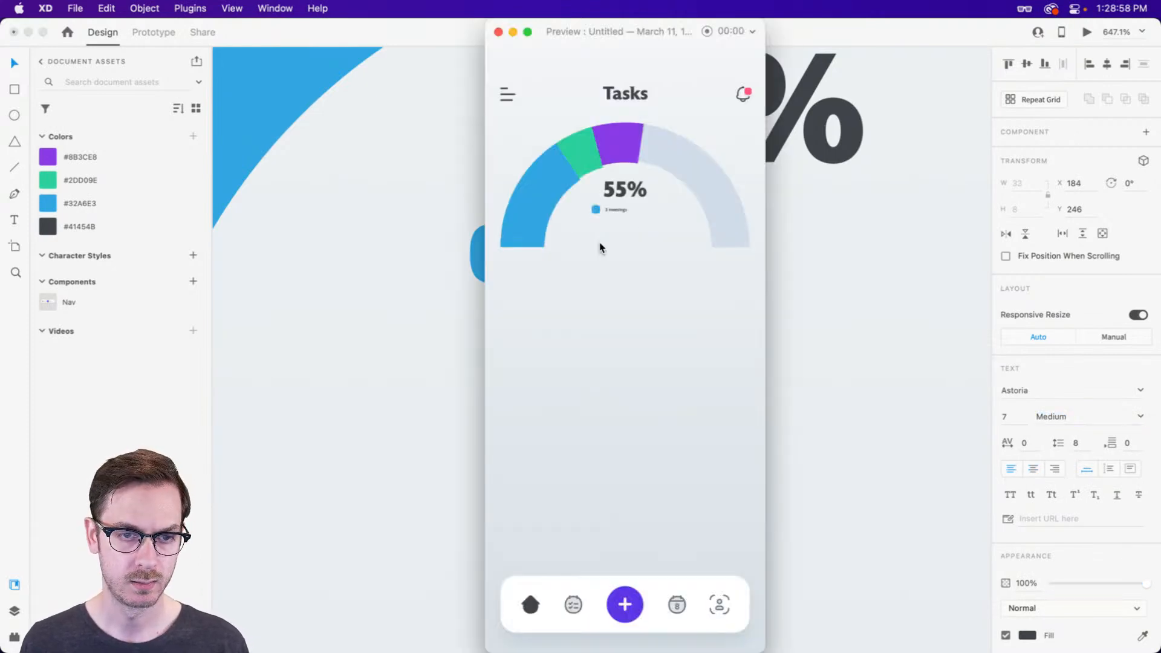
key("Escape")
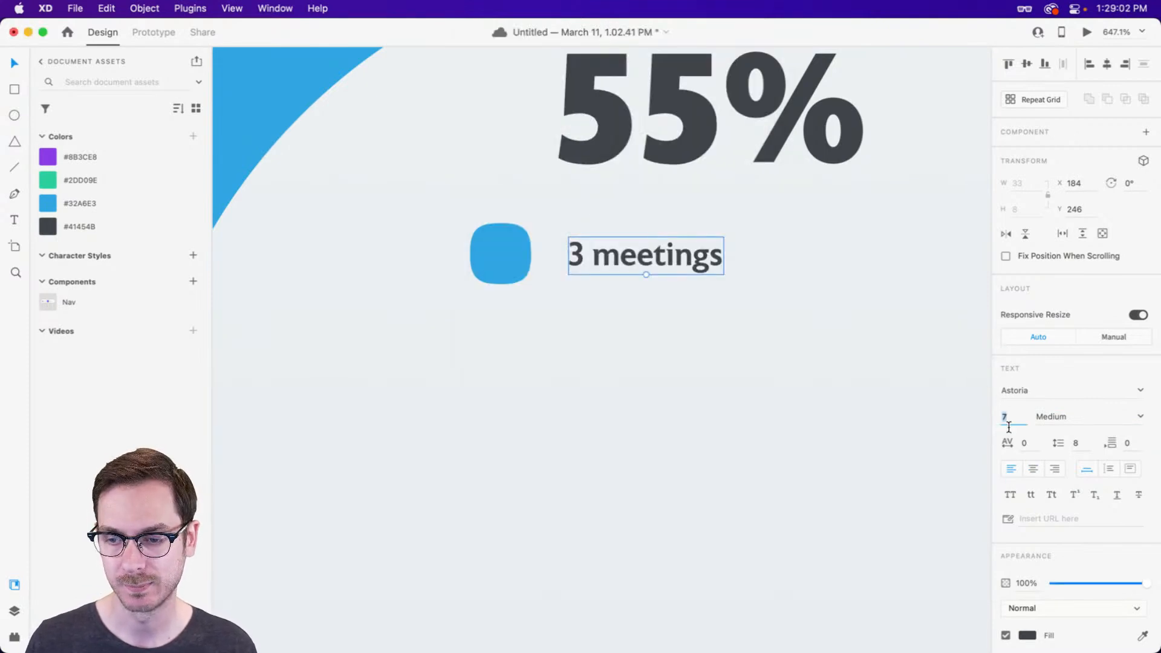
key("Up")
key("Up")
key("Up")
key("Down")
key("Down")
key("Down")
key("Return")
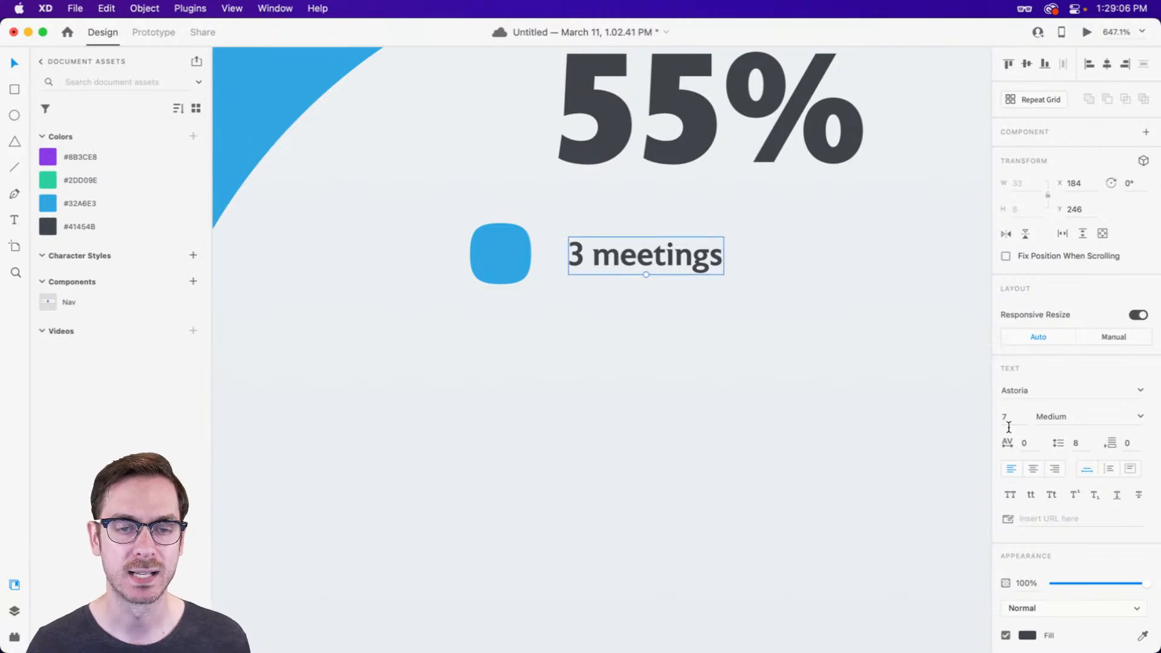
Check the legibility of the "3 meetings" label in the preview of the tasks screen.
scroll(820, 232, "up", 1)
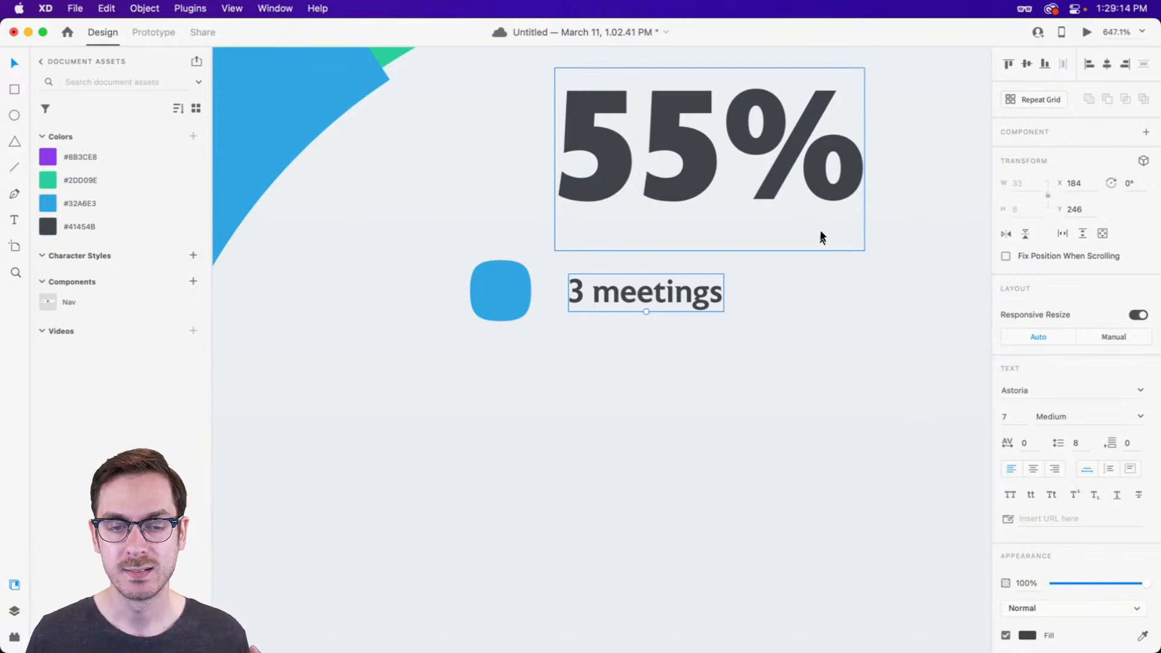
left_click(1087, 32)
left_click_drag(622, 36, 702, 39)
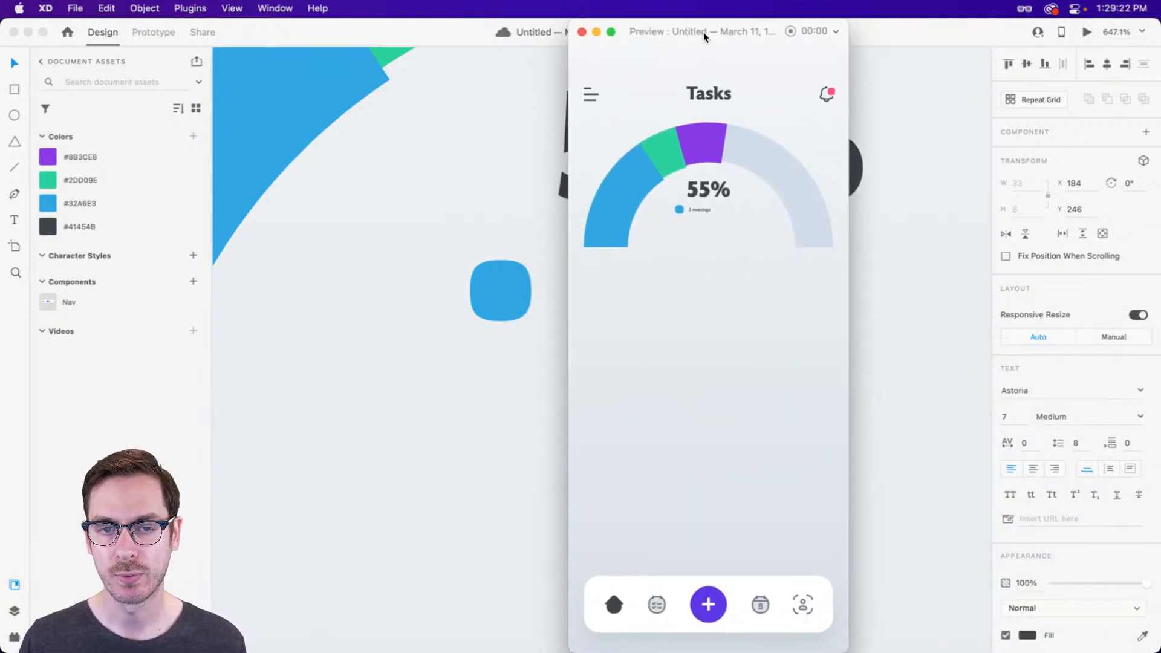
key("super+w")
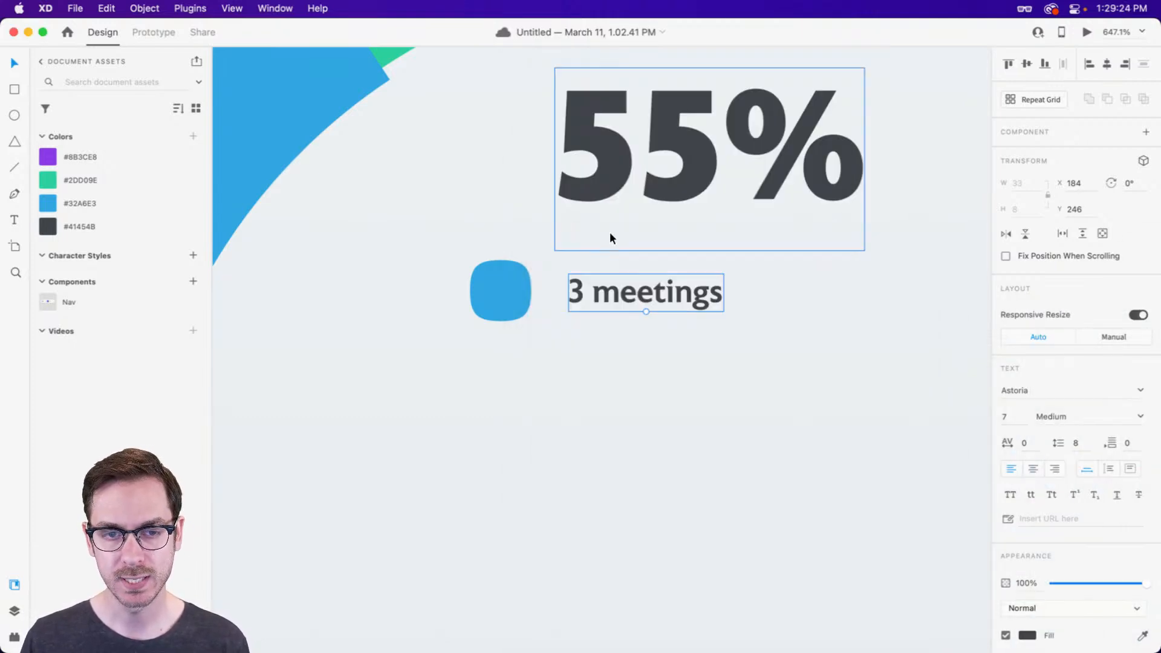
Nudge the "3 meetings" text to X 183 and inspect it in the preview.
scroll(605, 291, "up", 5)
mouse_move(646, 290)
left_mouse_down()
mouse_move(620, 290)
mouse_move(640, 293)
left_mouse_up()
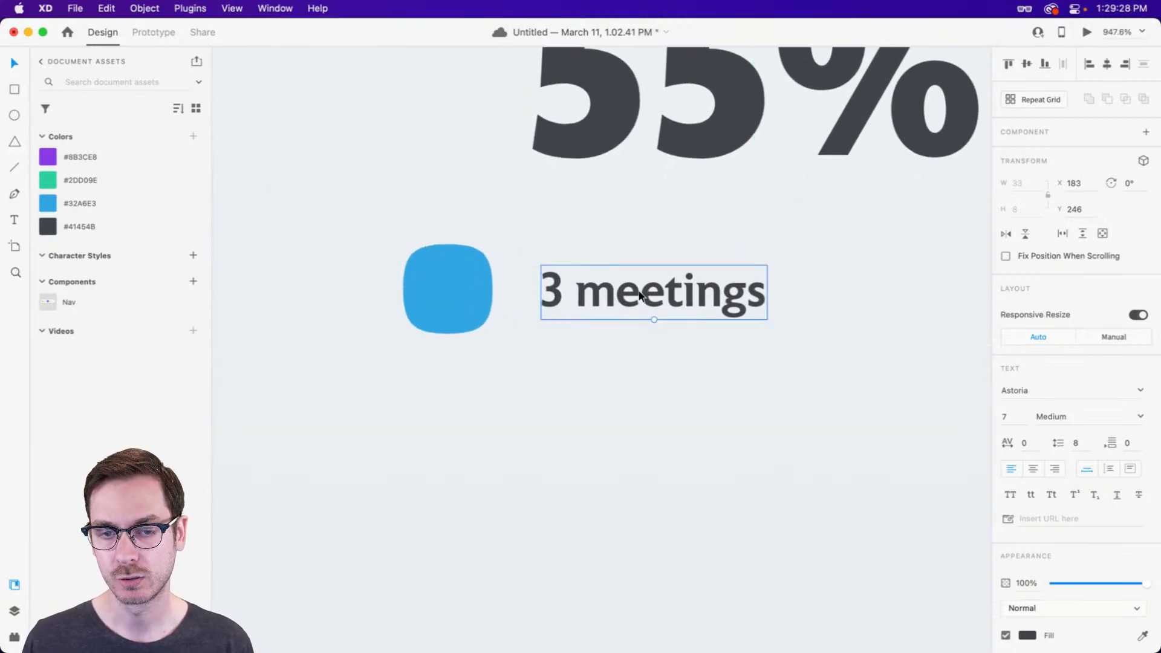
key("super+Return")
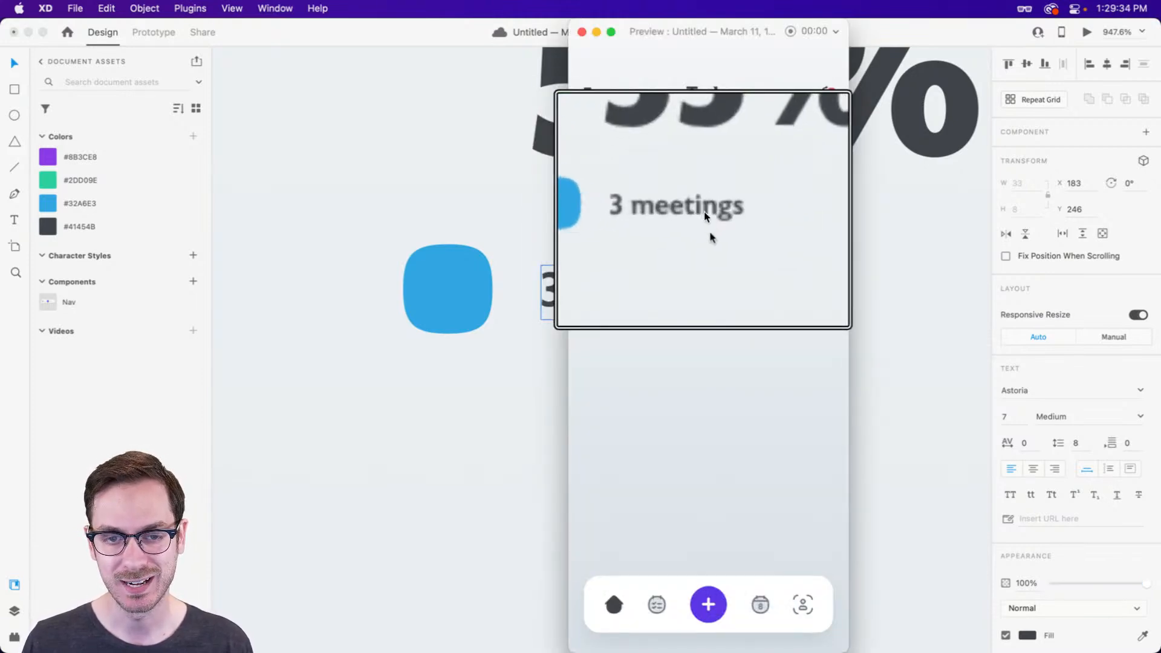
key("super+w")
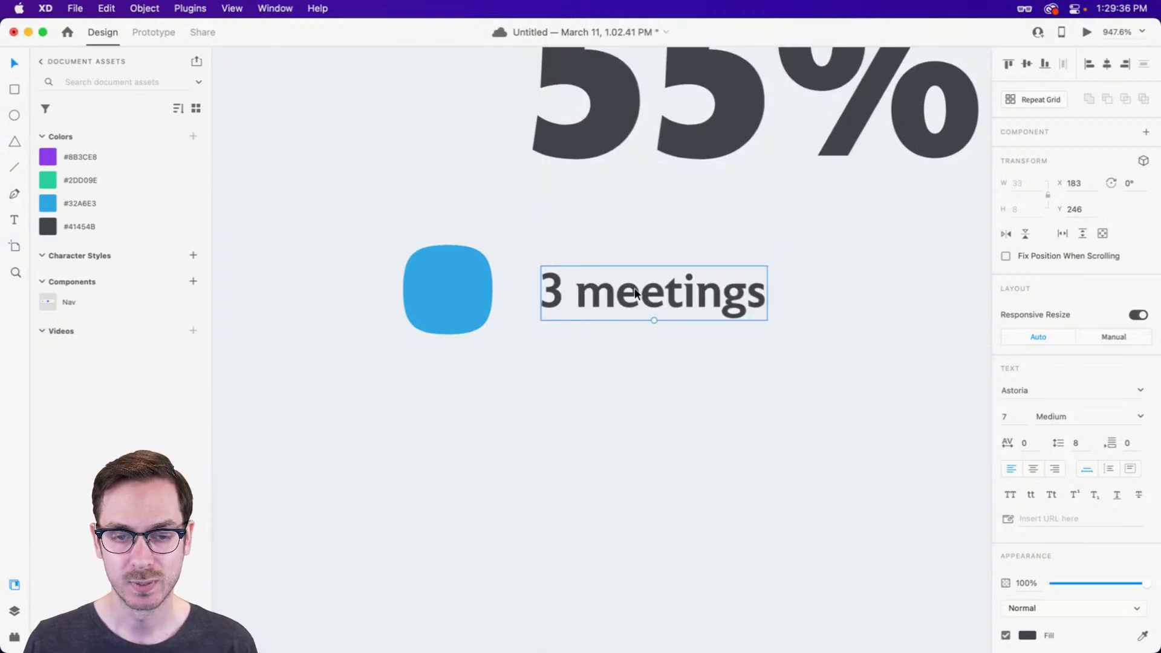
Set the "3 meetings" text to font size 14 and move it to X 184, Y 241.
left_click(1009, 417)
type("14")
key("Return")
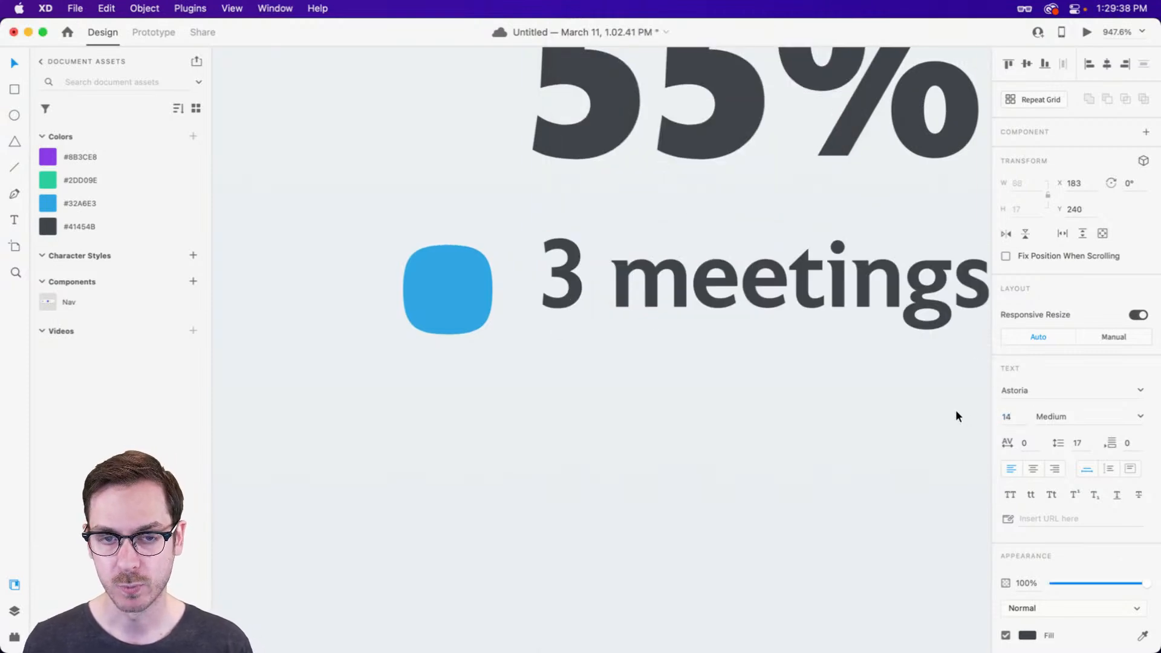
left_click_drag(658, 270, 665, 277)
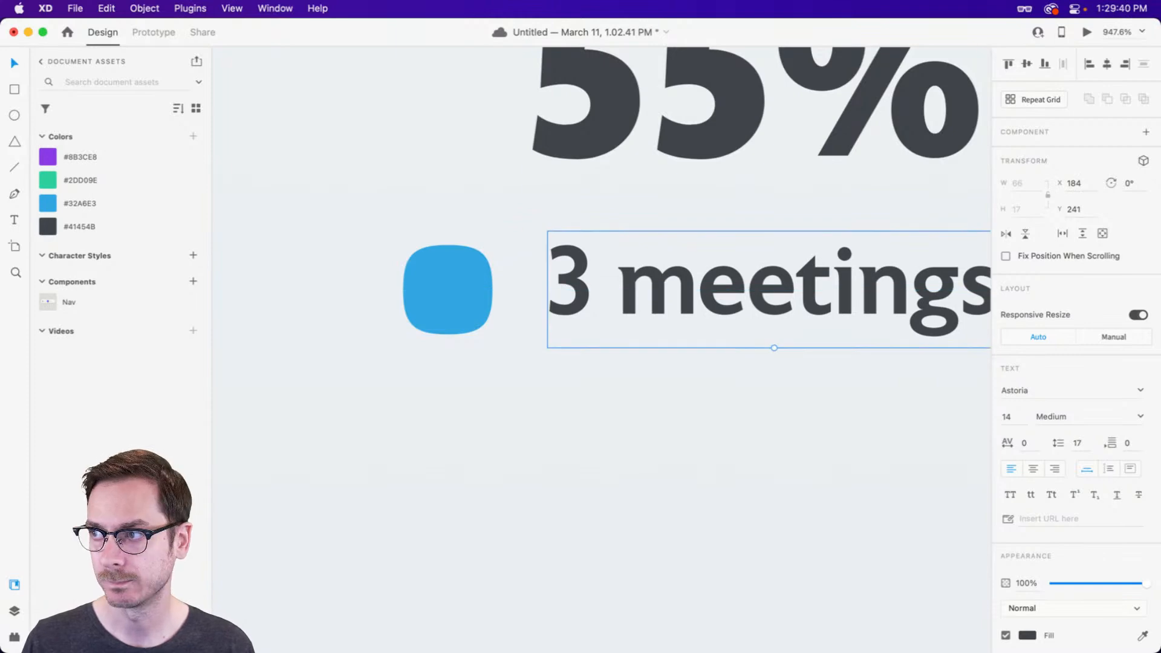
Inspect the 55% text and preview the screen to compare it with the enlarged "3 meetings" label.
left_click(740, 151)
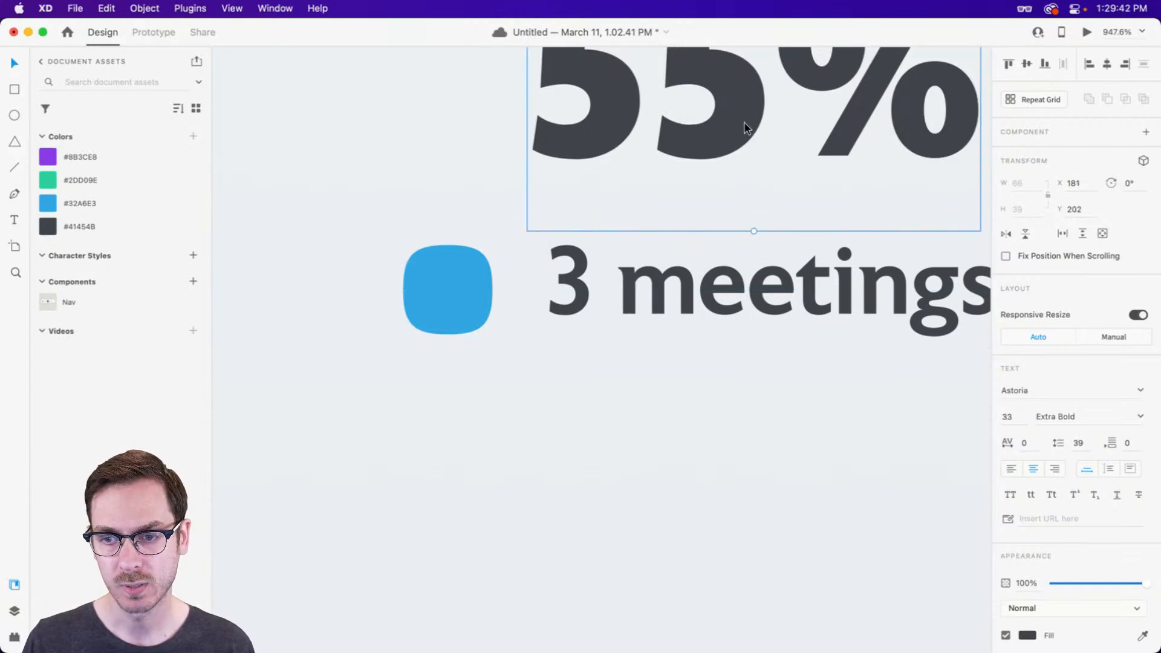
key("super+Return")
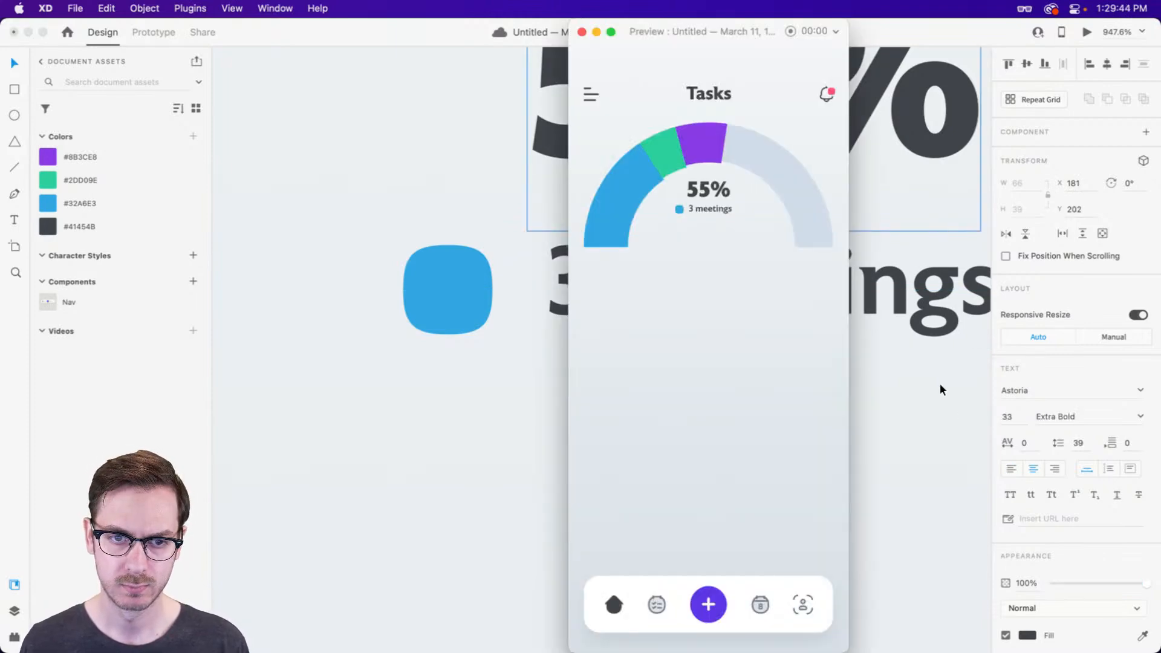
key("super+w")
Align the "3 meetings" text with the blue rounded square by positioning it at X 184, Y 242.
scroll(744, 277, "right", 1)
left_click(589, 278)
left_click_drag(589, 277, 583, 283)
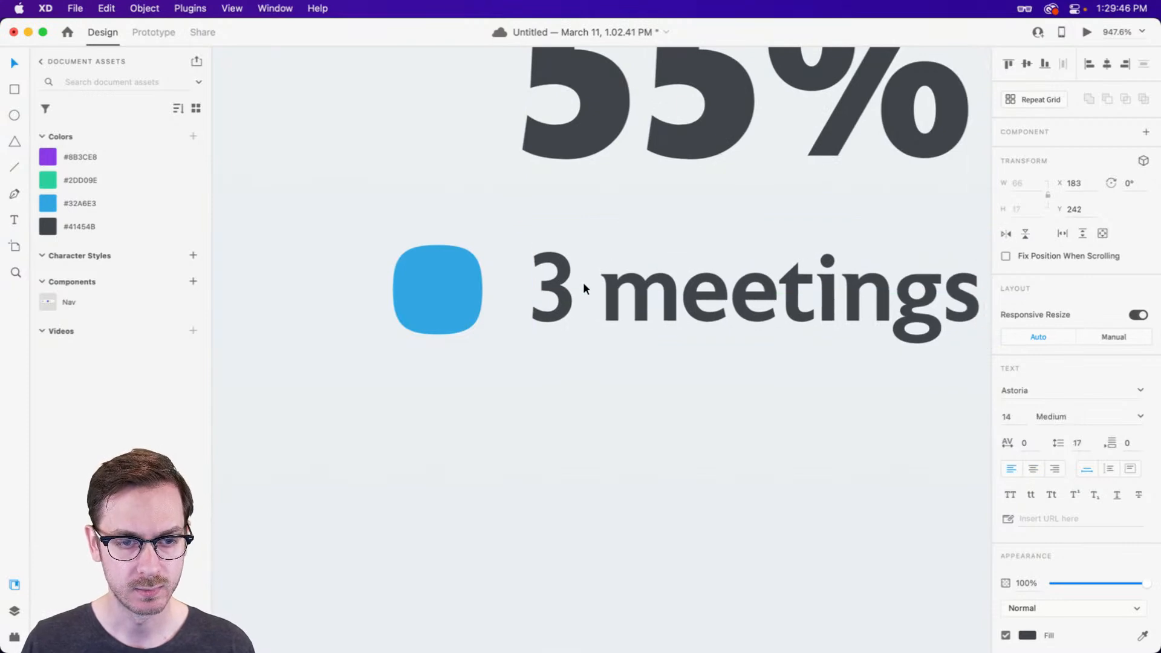
key("Right")
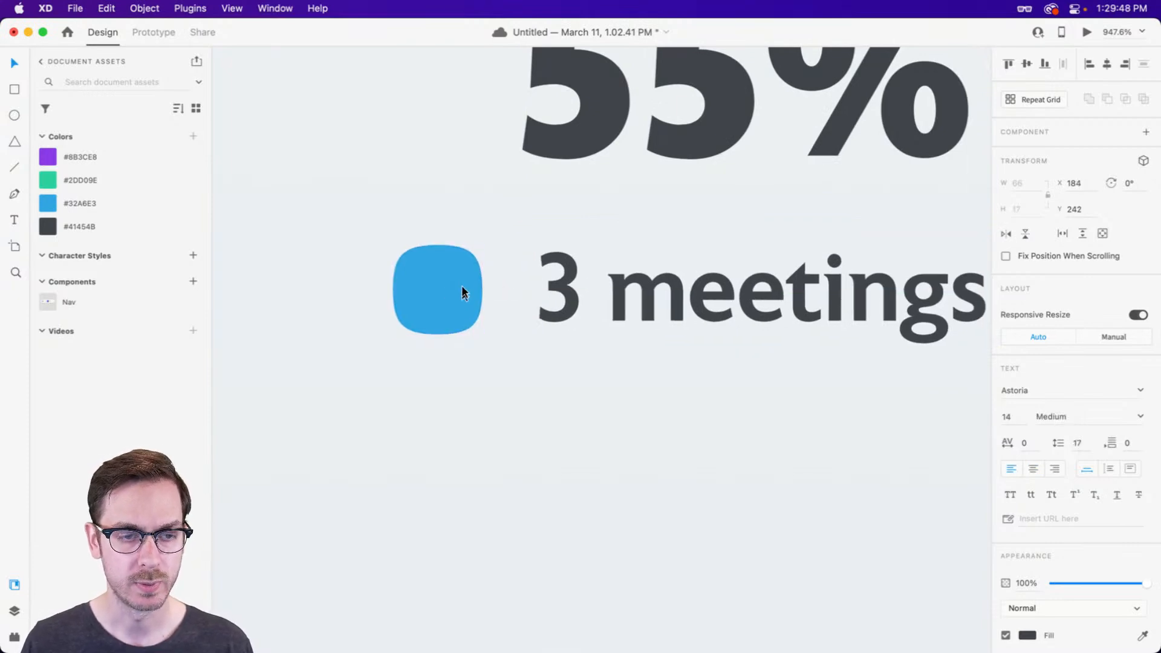
Group the "3 meetings" text with the blue rounded square and name the group Meetings.
left_click(463, 293, "shift")
key("super+y")
key("super+g")
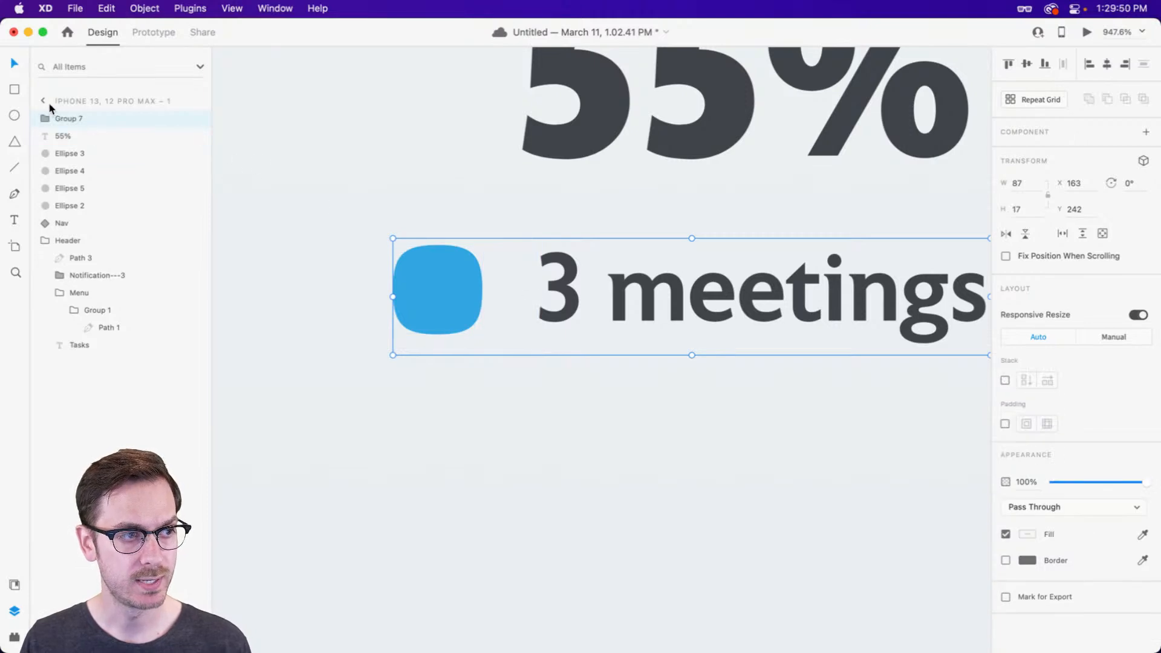
double_click(62, 115)
type("Meetings")
key("Return")
Try duplicating the Meetings group directly below the original, at Y 263.
scroll(425, 273, "down", 3)
scroll(426, 275, "down", 2)
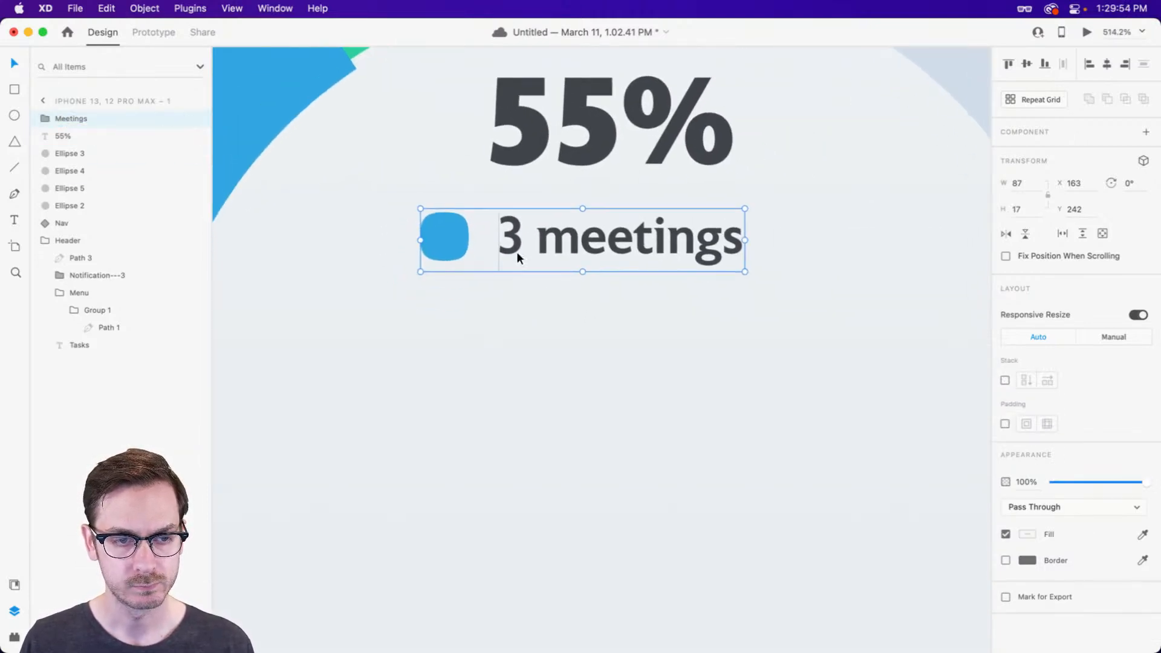
left_click_drag(453, 236, 466, 309)
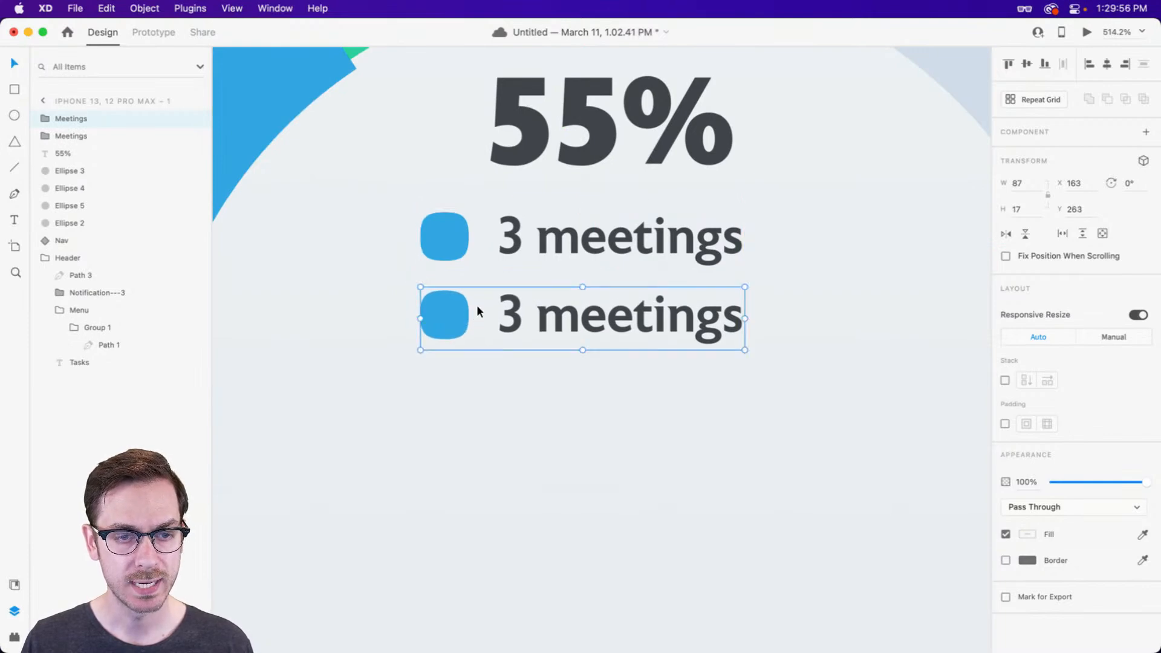
key("super+z")
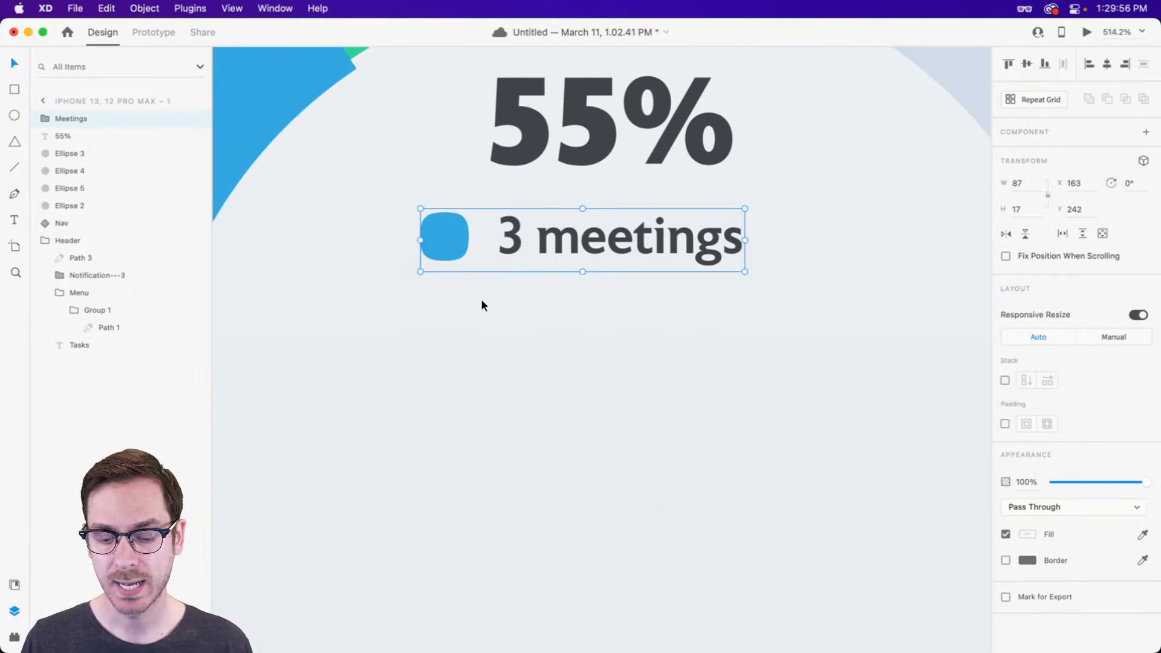
Rename the outer legend group as Key and turn it into a vertical stack.
double_click(71, 119)
type("Key")
key("Return")
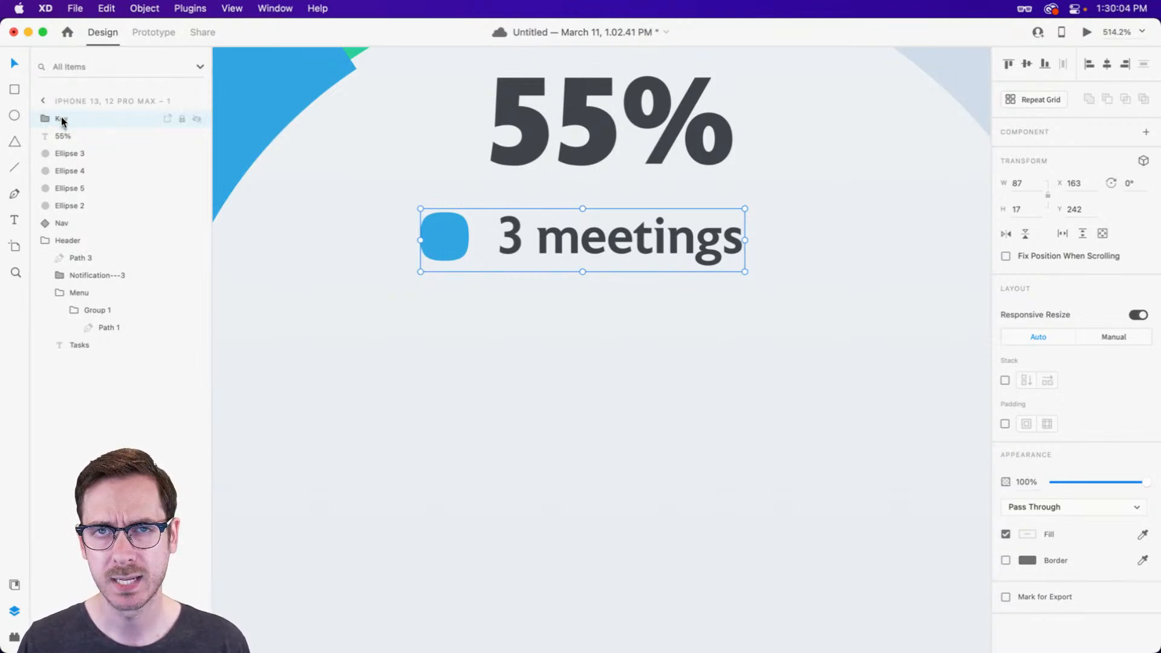
left_click(1005, 380)
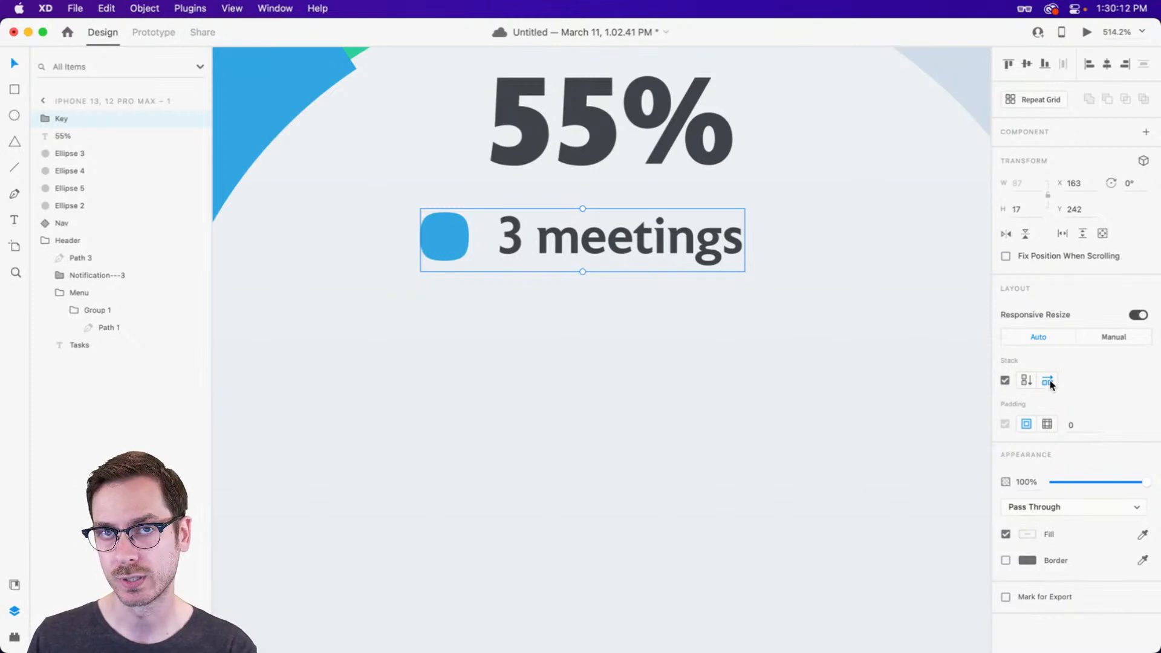
left_click(1025, 381)
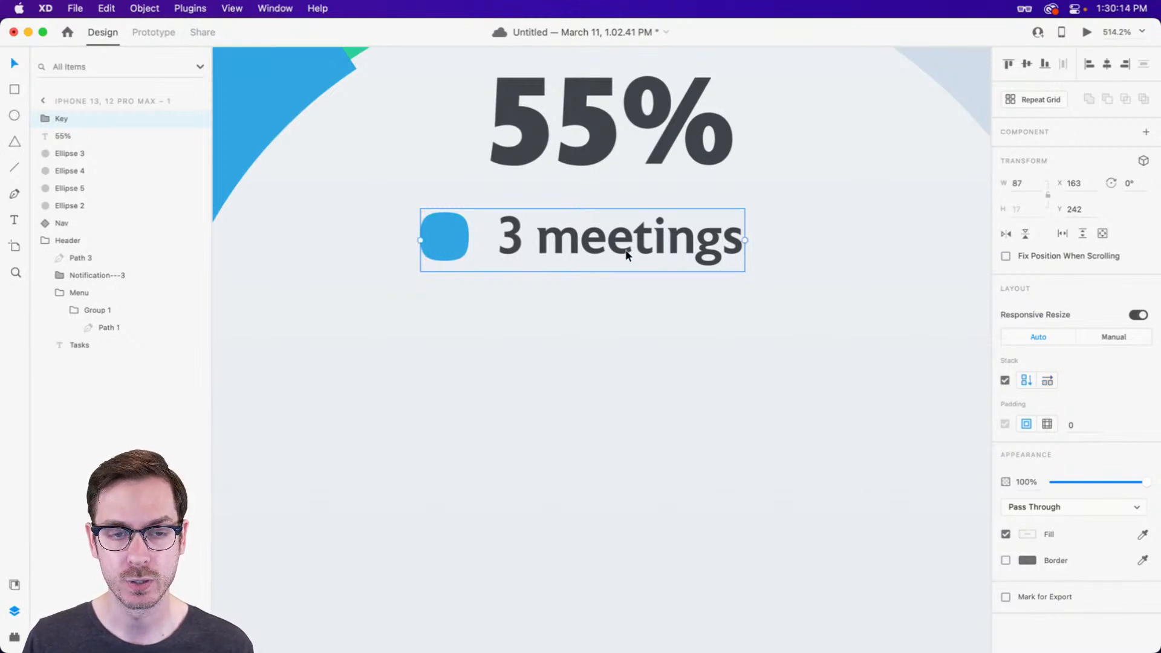
Duplicate the Meetings row inside the Key stack and fill the lower row's rounded square with green #2DD09E.
double_click(569, 241)
key("super+d")
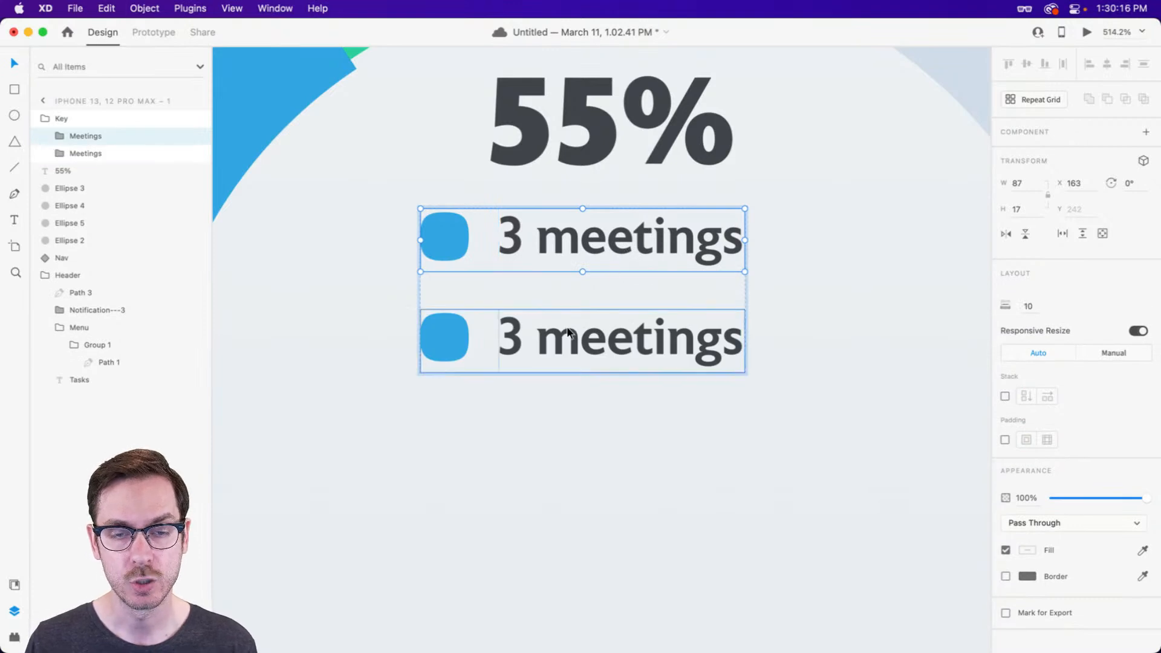
key("super+shift+y")
double_click(440, 339)
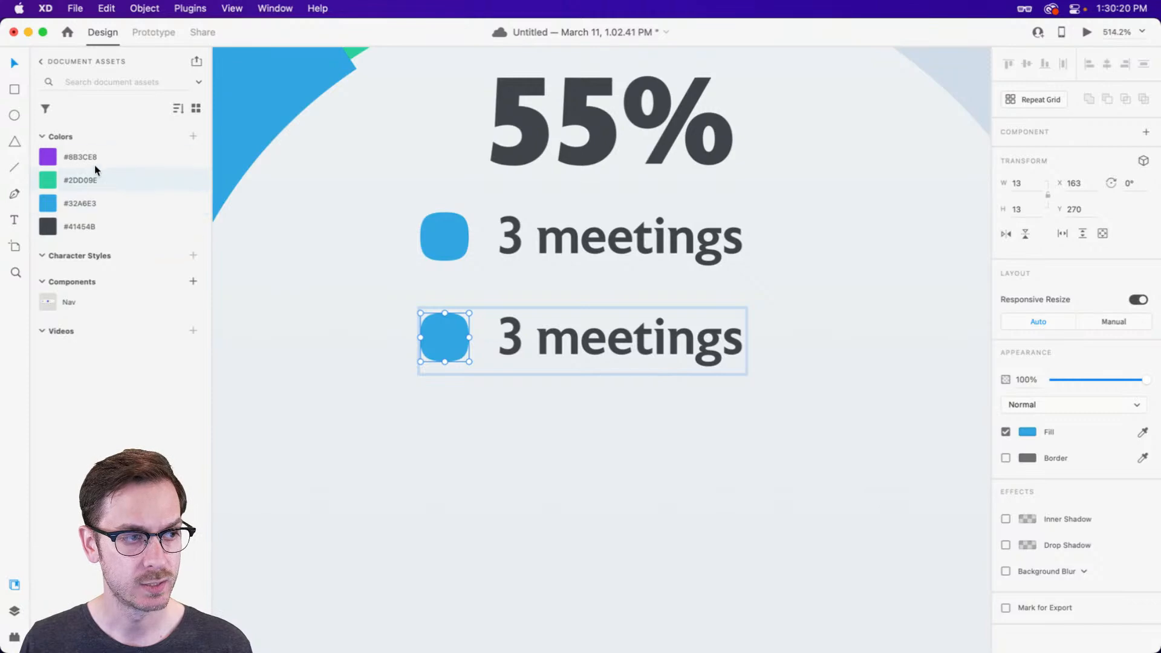
scroll(373, 179, "up", 2)
left_click(101, 180)
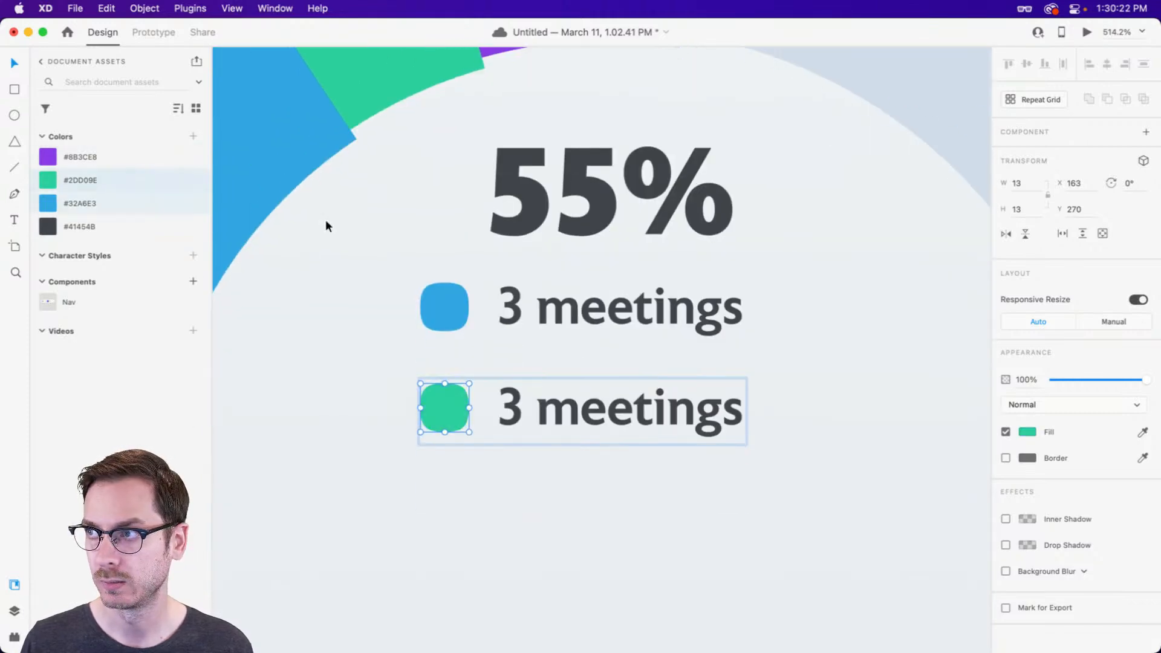
Change the label beside the green square to "2 deadlines".
double_click(579, 407)
left_click(579, 411)
left_click_drag(540, 413, 972, 391)
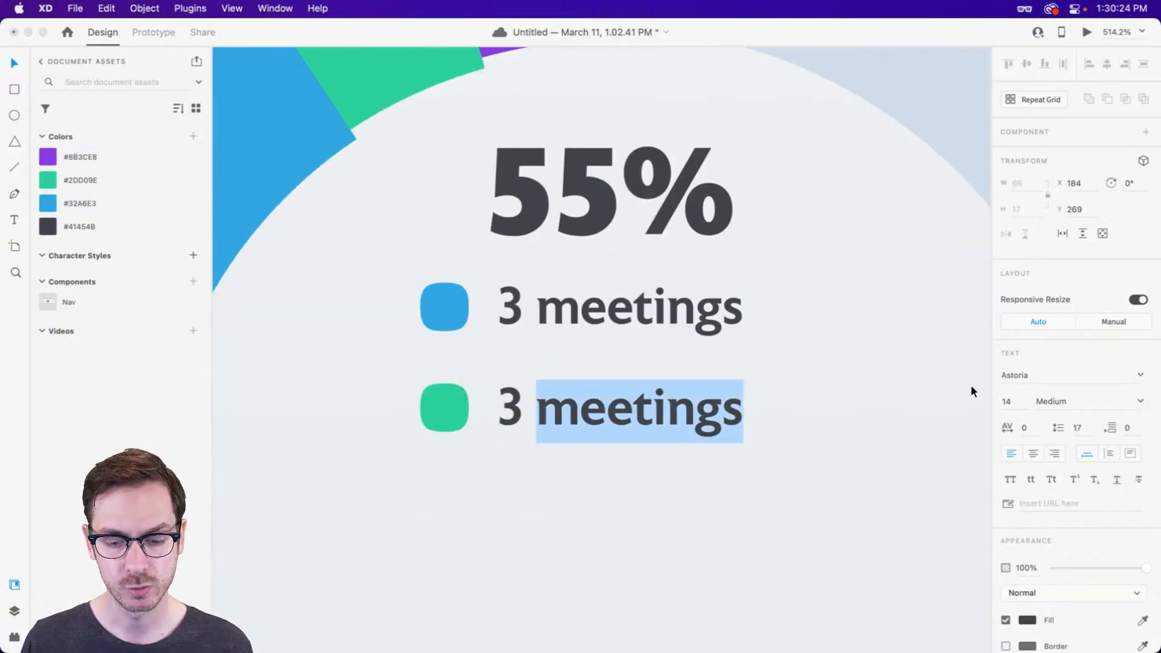
key("Left")
key("super+a")
type("2")
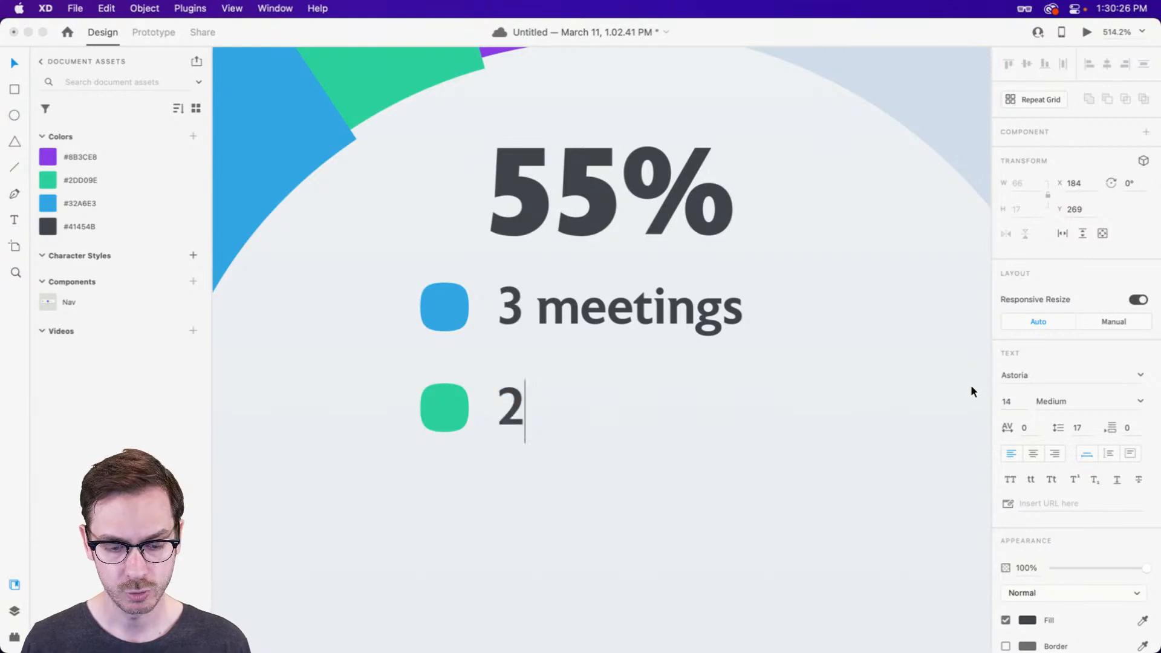
type(" deadlines")
key("Escape")
key("Escape")
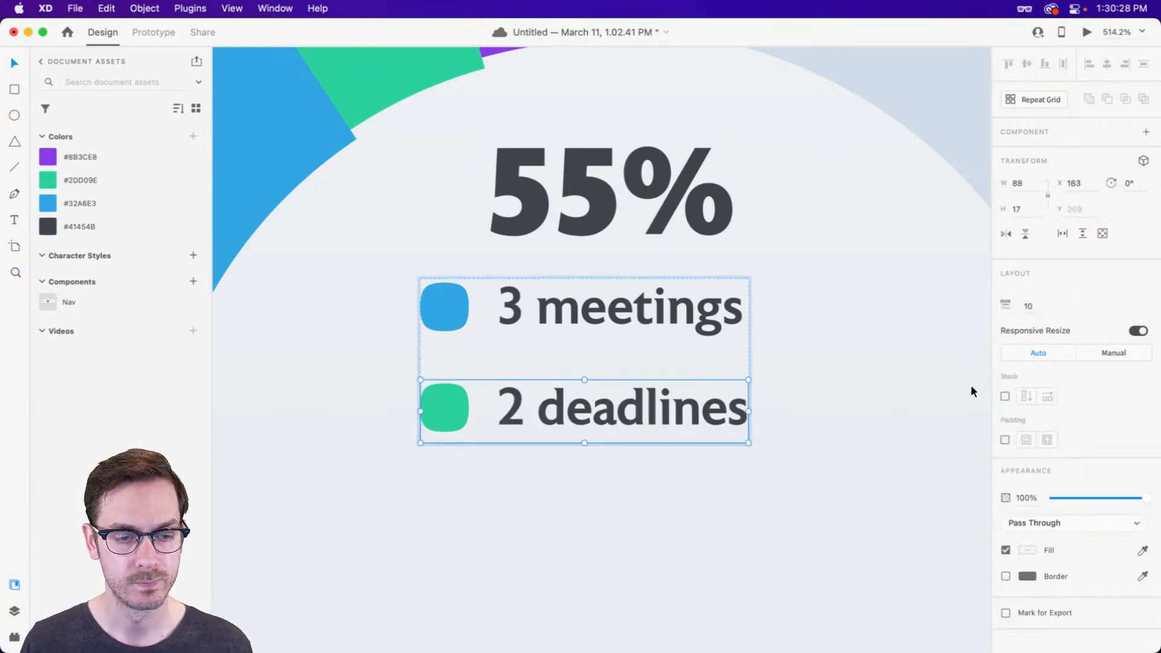
Duplicate the "2 deadlines" row as a third legend row and fill its rounded square with purple #8B3CE8.
key("super+d")
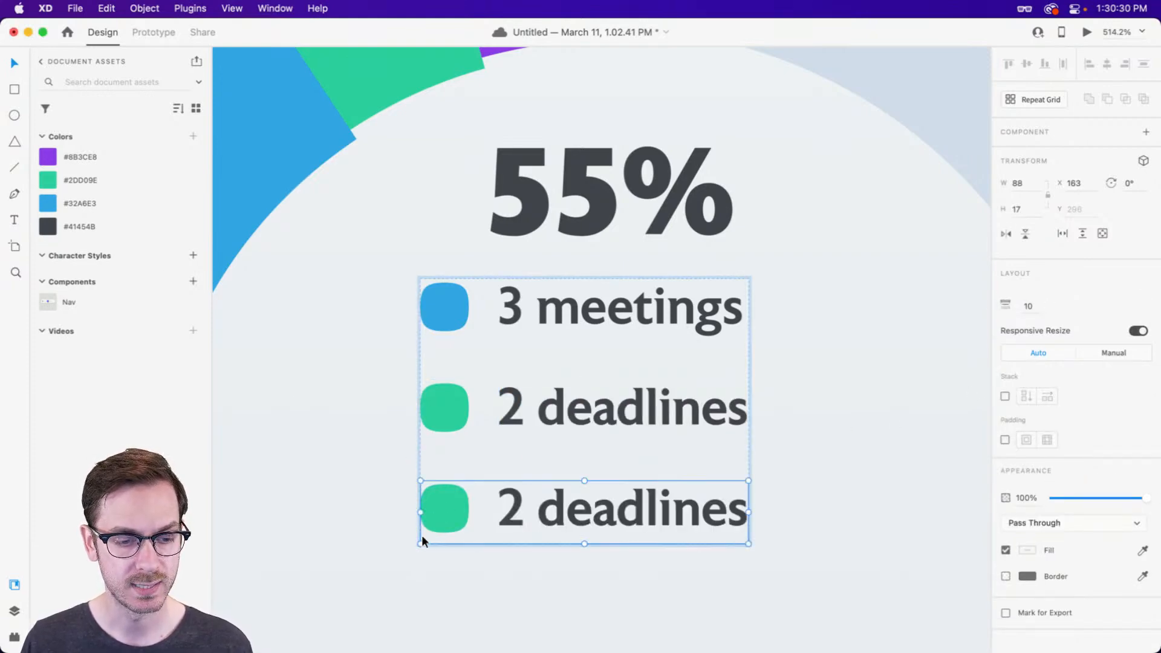
double_click(443, 509)
left_click(48, 157)
Open the label beside the purple square for editing and select its number.
left_click(520, 511)
double_click(521, 512)
left_click(515, 512)
left_click_drag(501, 513, 521, 515)
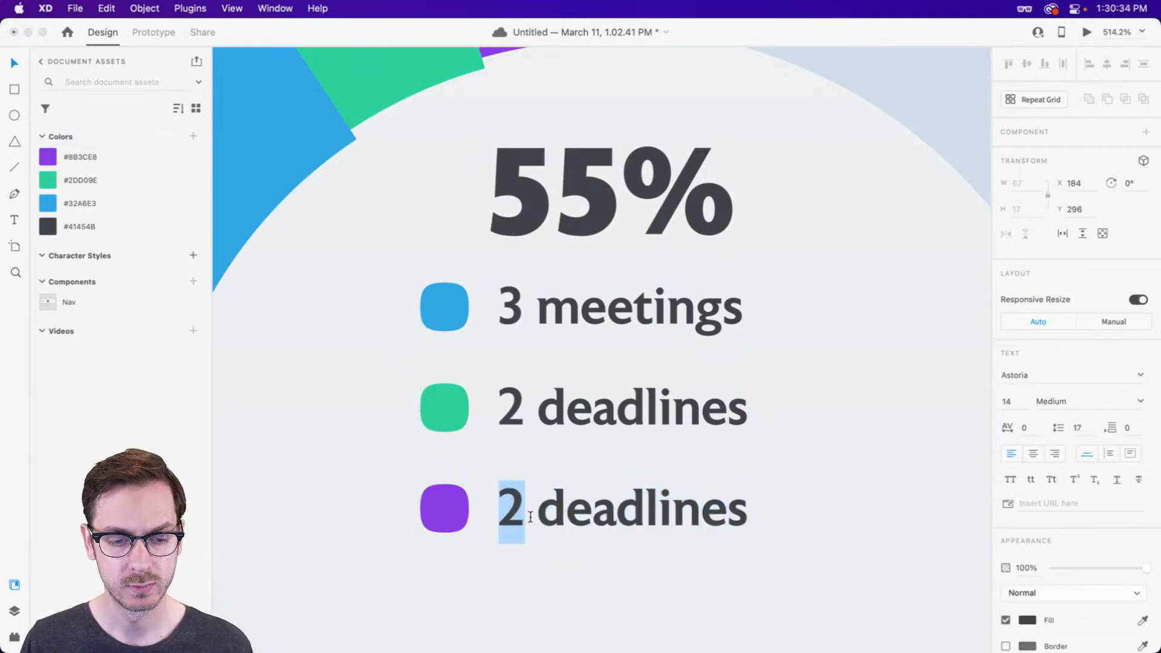
Change the text of the purple legend label to "2 personal".
key("Escape")
scroll(578, 455, "up", 4)
scroll(577, 455, "down", 6)
double_click(521, 335)
left_click(524, 335)
key("Escape")
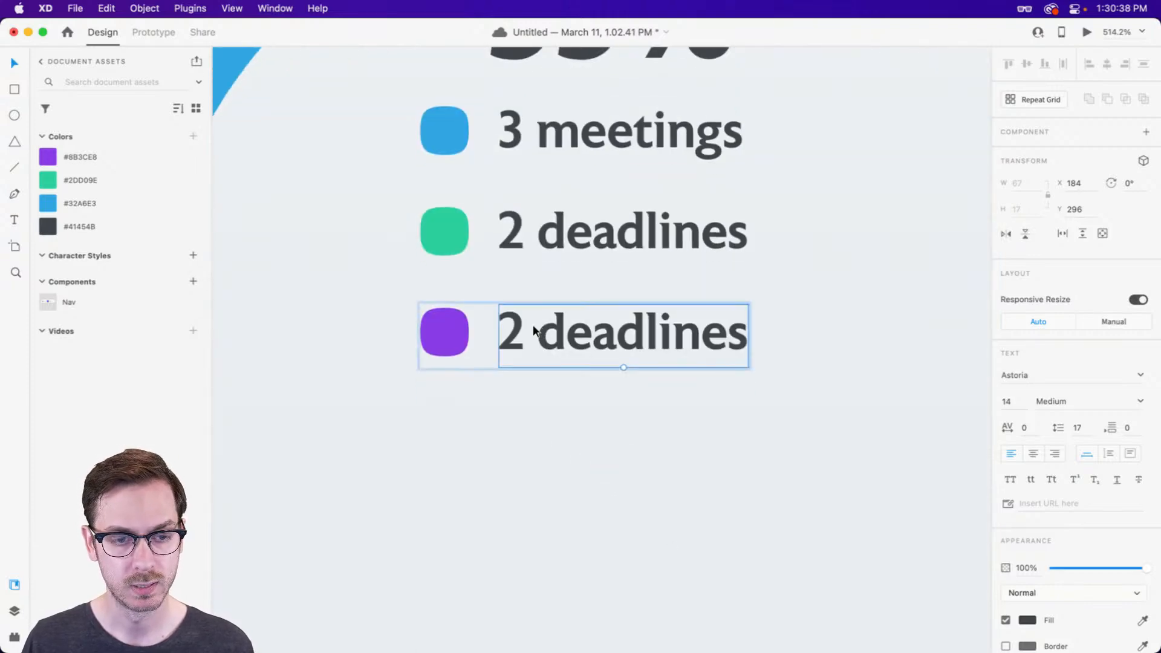
double_click(535, 339)
double_click(560, 344)
type("personal")
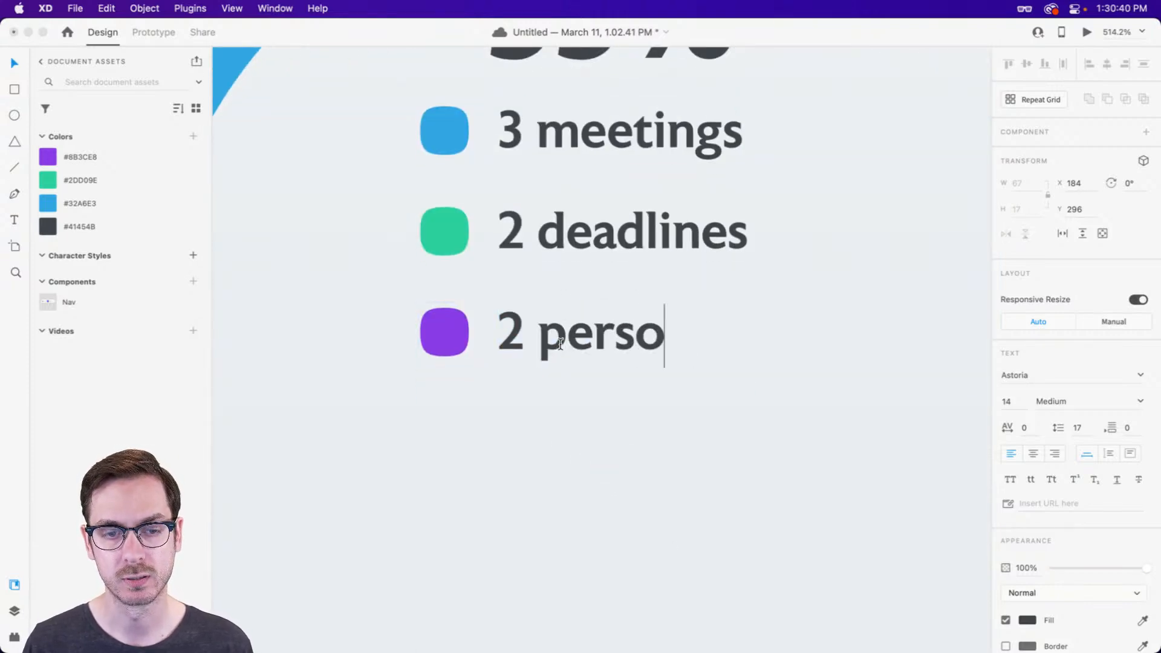
key("Escape")
key("Escape")
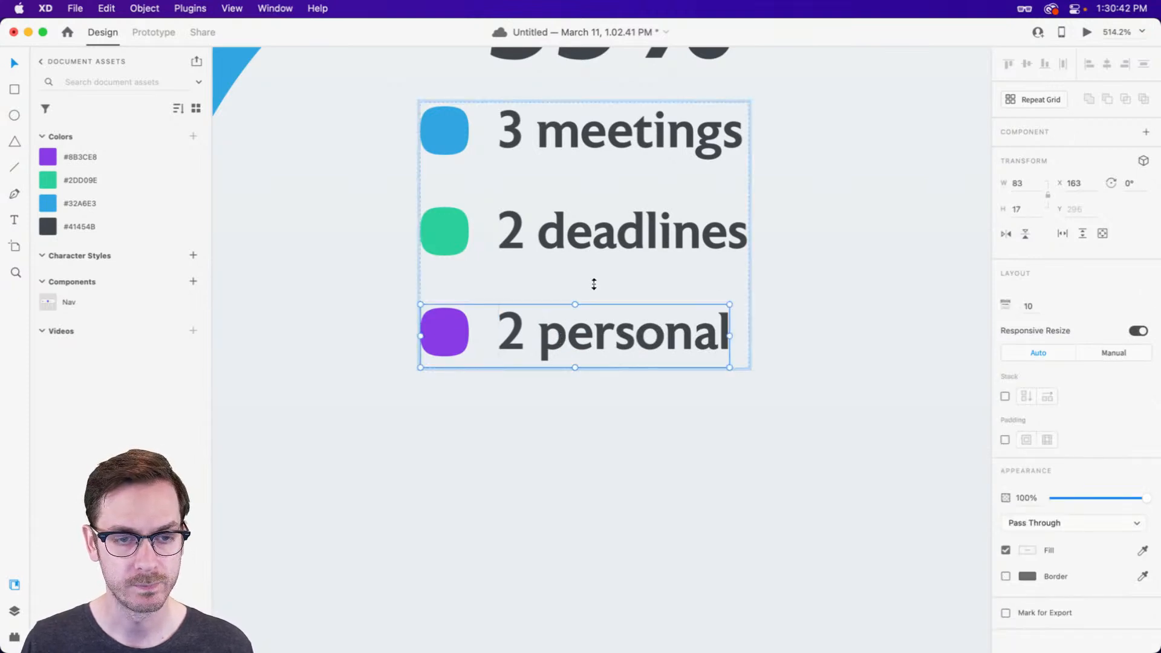
Try a spacing of 12 between the legend rows in the preview, and return it to 10.
key("Escape")
double_click(593, 218)
left_click_drag(580, 285, 585, 293)
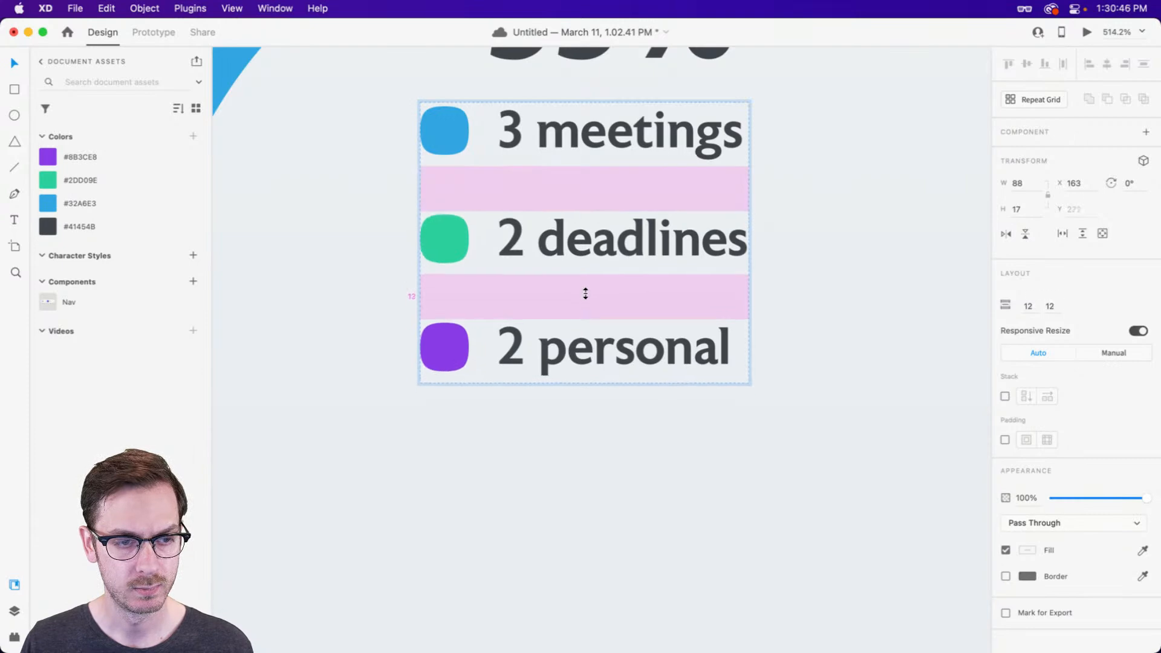
key("super+Return")
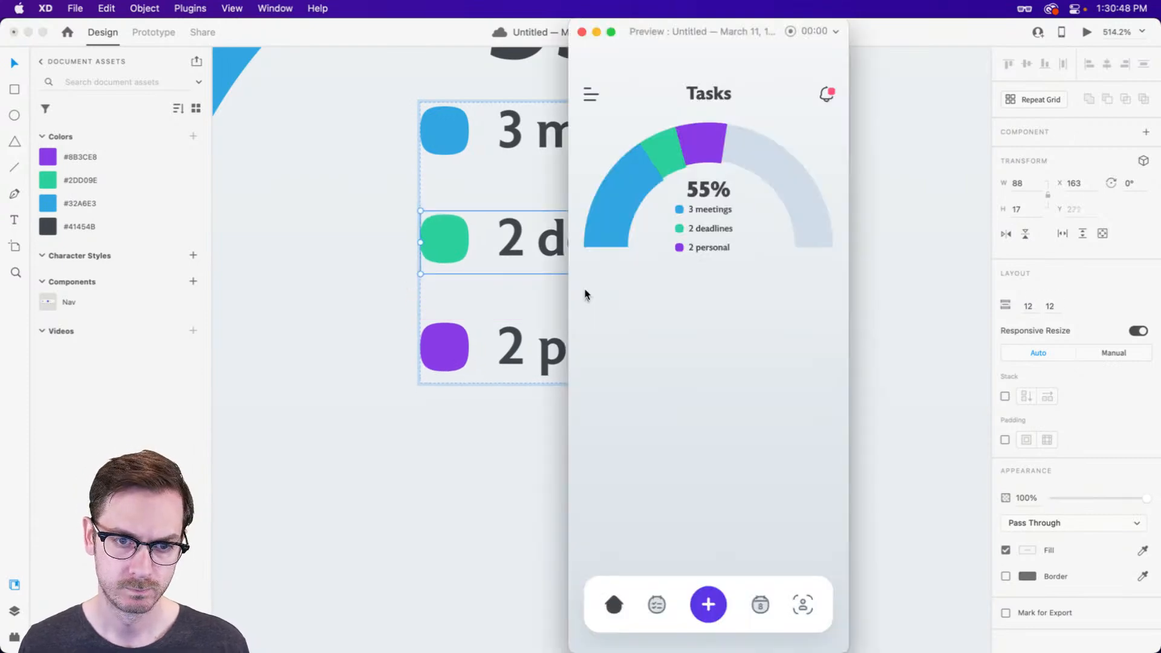
key("super+w")
left_click_drag(584, 291, 588, 283)
Move the whole legend group to X 170, Y 242, centred beneath the 55% text.
scroll(588, 283, "down", 10)
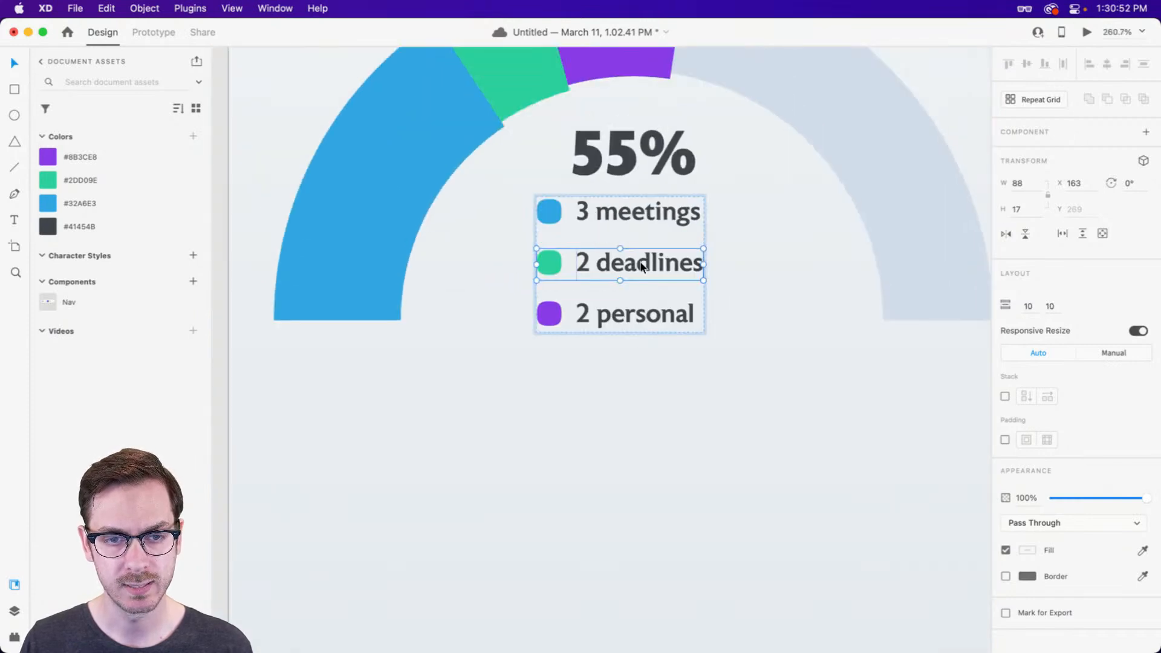
key("Escape")
mouse_move(639, 261)
left_mouse_down()
mouse_move(661, 261)
mouse_move(648, 267)
left_mouse_up()
Place a horizontal guide along the base of the progress arch and move the legend group up to Y 239.
scroll(648, 267, "up", 5)
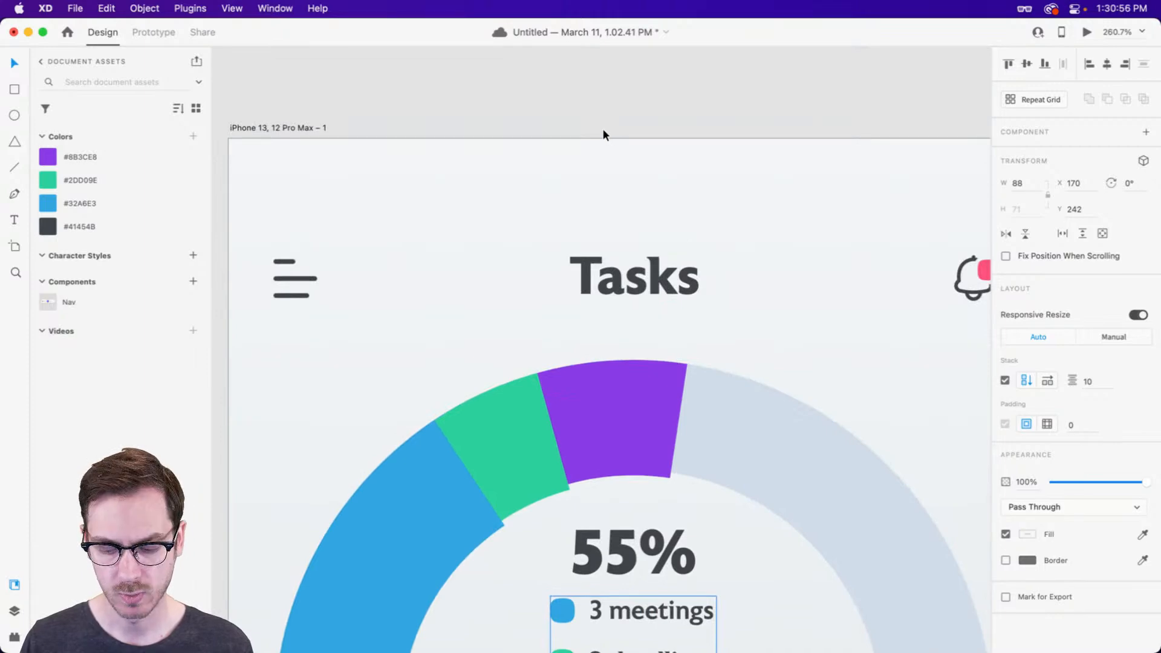
left_click_drag(602, 137, 582, 431)
left_click(656, 417)
left_click_drag(656, 417, 661, 411)
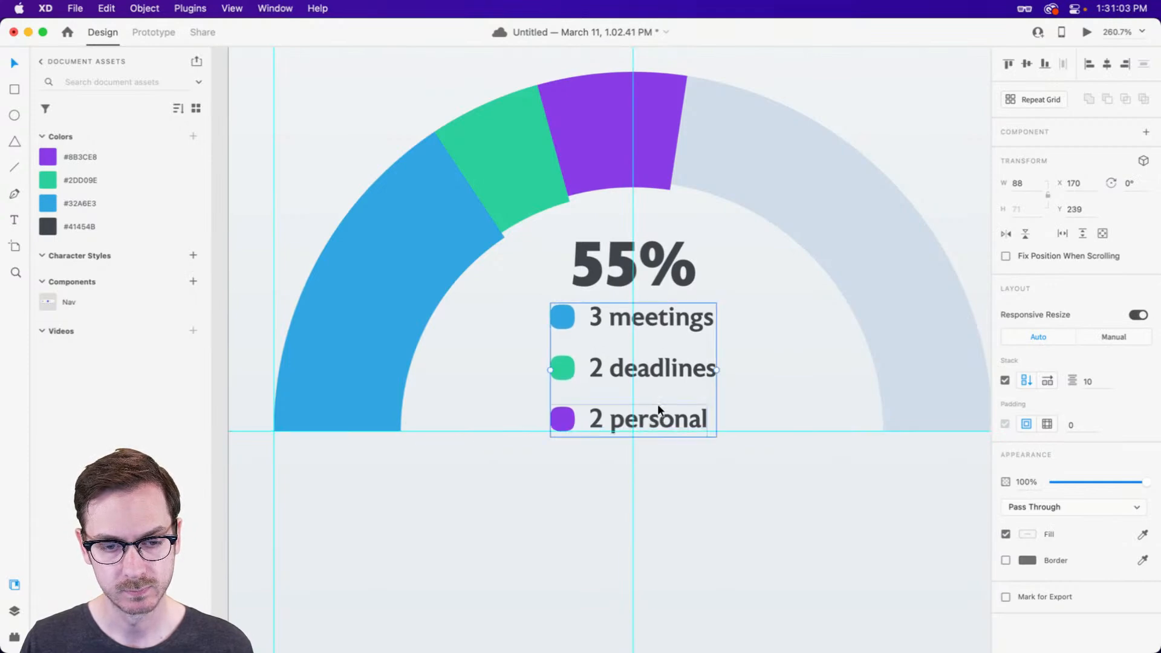
Move the 55% text up to Y 199 and check the screen in the preview.
left_click(651, 247)
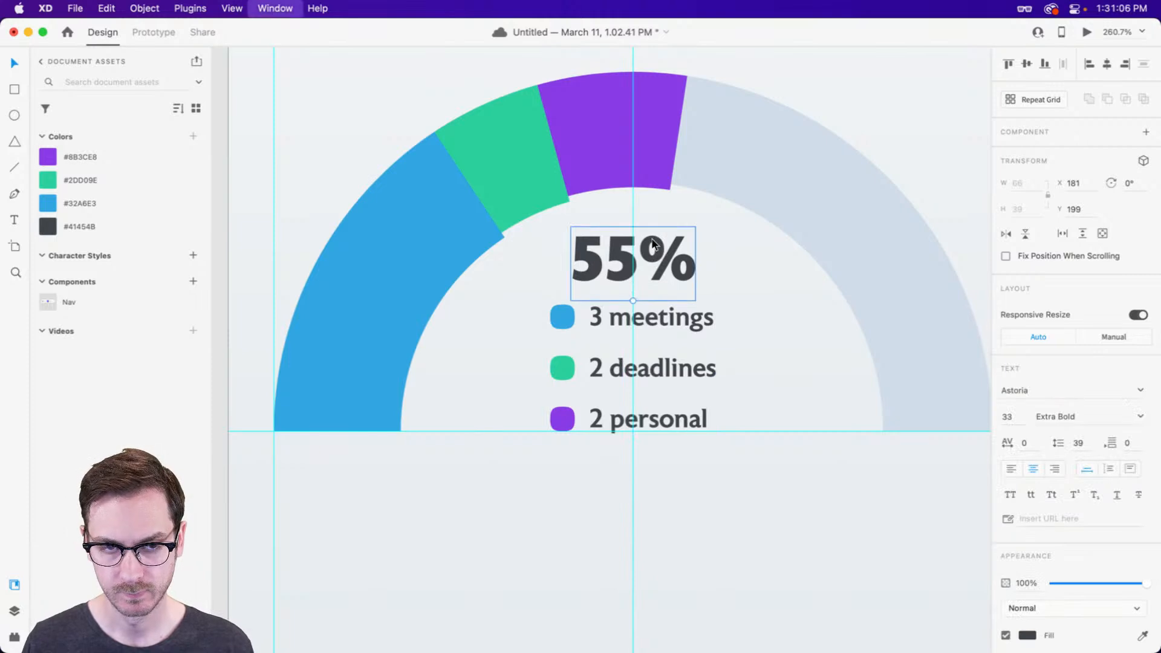
key("super+Return")
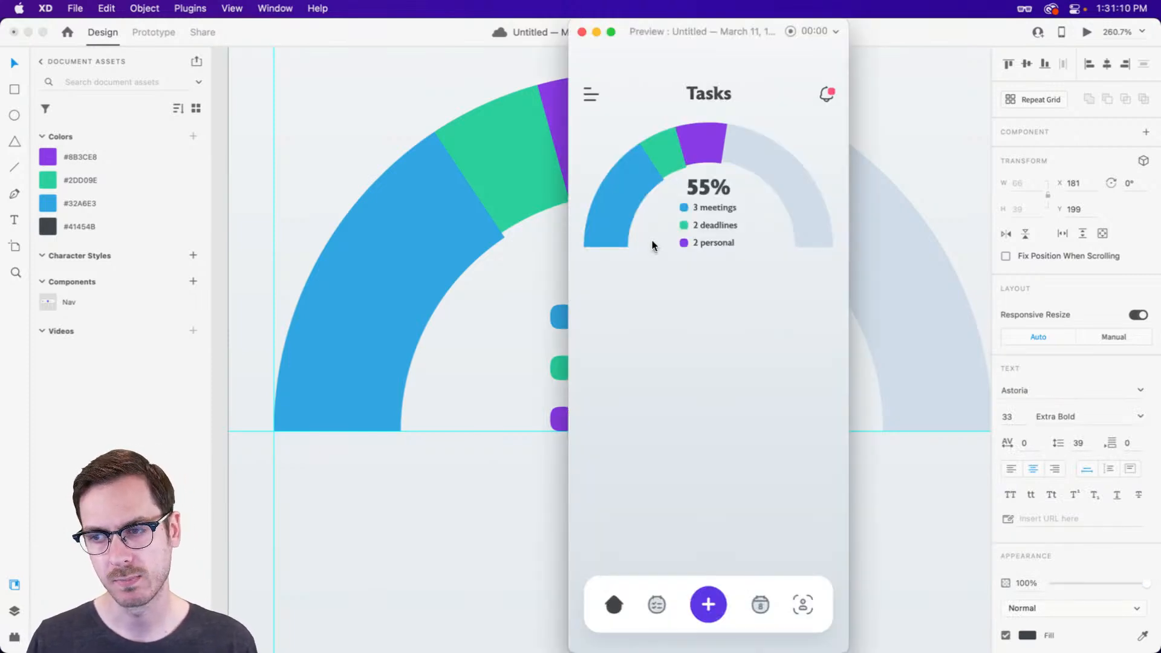
key("super+w")
Clear the selection and hide the guides on the artboard.
scroll(644, 277, "down", 4)
scroll(652, 398, "down", 3)
left_click(652, 380)
key("super+semicolon")
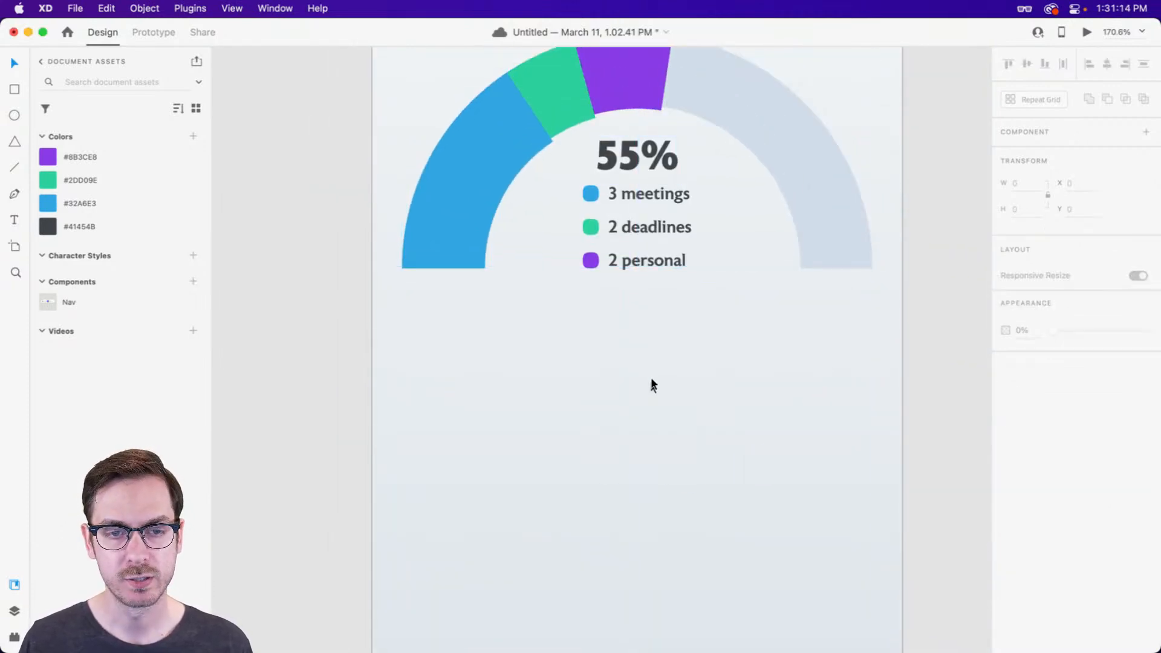
Group the progress arch with its percentage and legend, and name the group "Progress".
key("super+y")
left_click_drag(887, 326, 446, 145)
key("super+g")
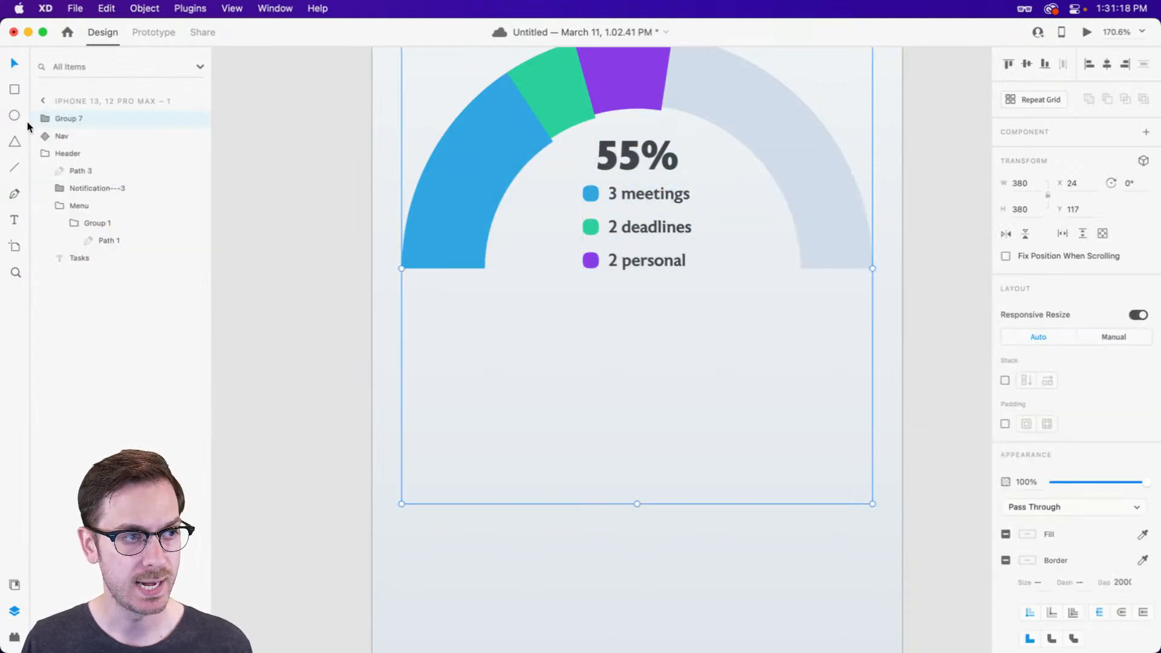
double_click(66, 118)
type("Progress")
key("Return")
left_click(734, 350)
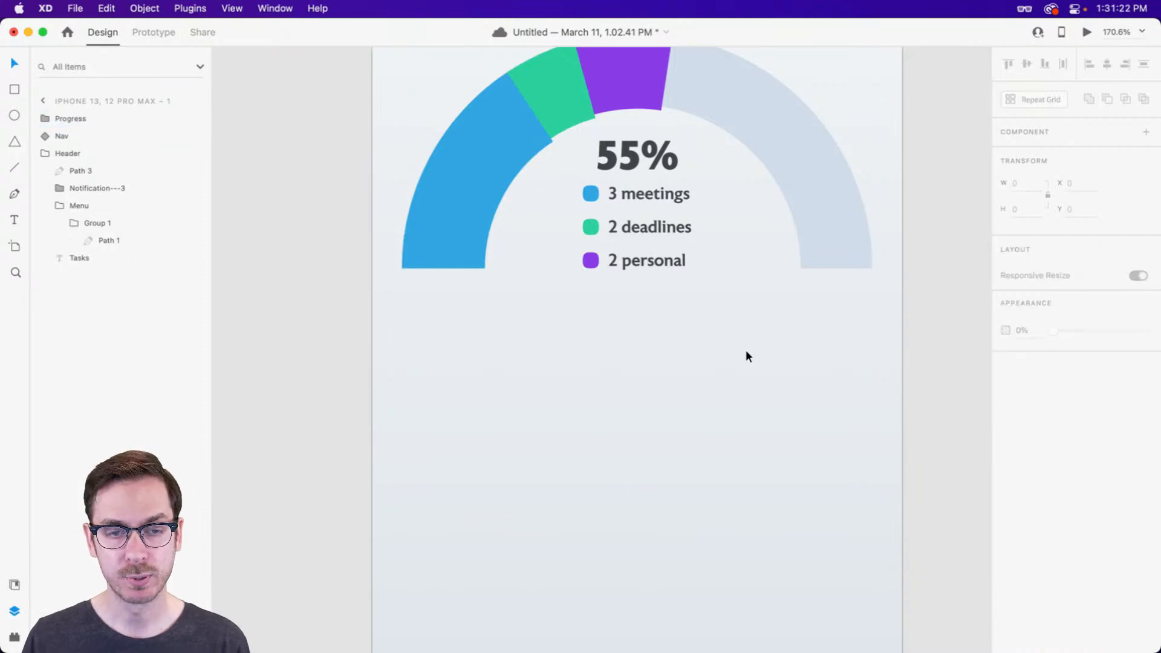
scroll(842, 345, "down", 2)
scroll(864, 330, "down", 1)
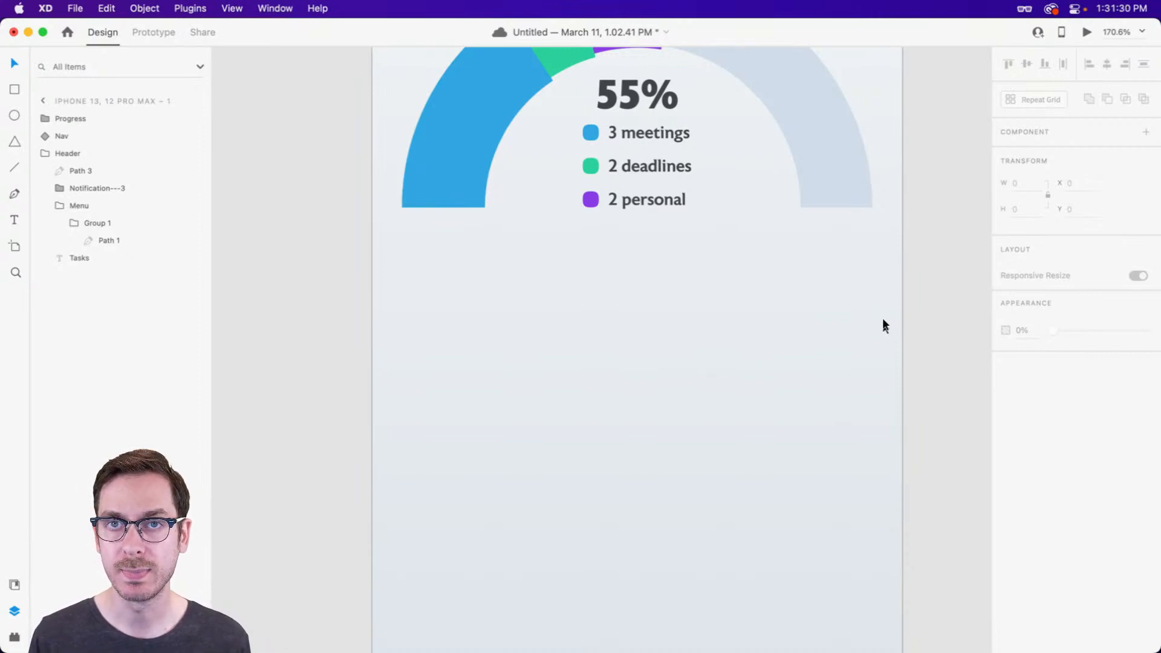
scroll(786, 320, "down", 10)
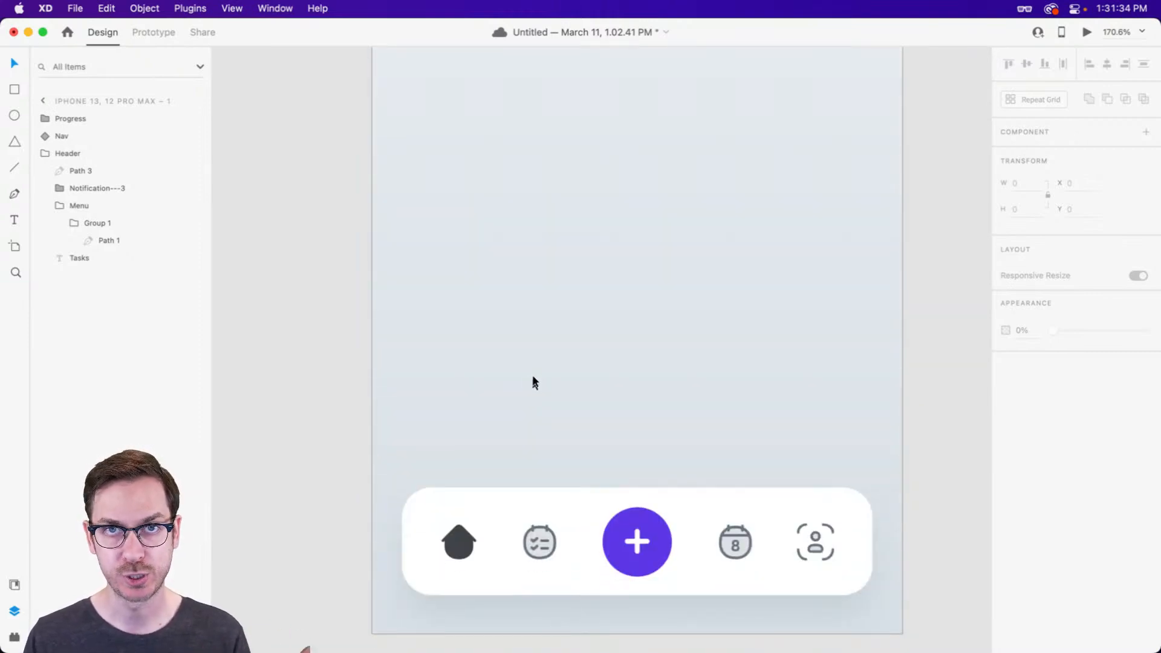
scroll(540, 368, "up", 10)
Show the guides and draw a 190 by 238 rectangle in the left column below the arch, at X 24, Y 328.
scroll(556, 350, "down", 3)
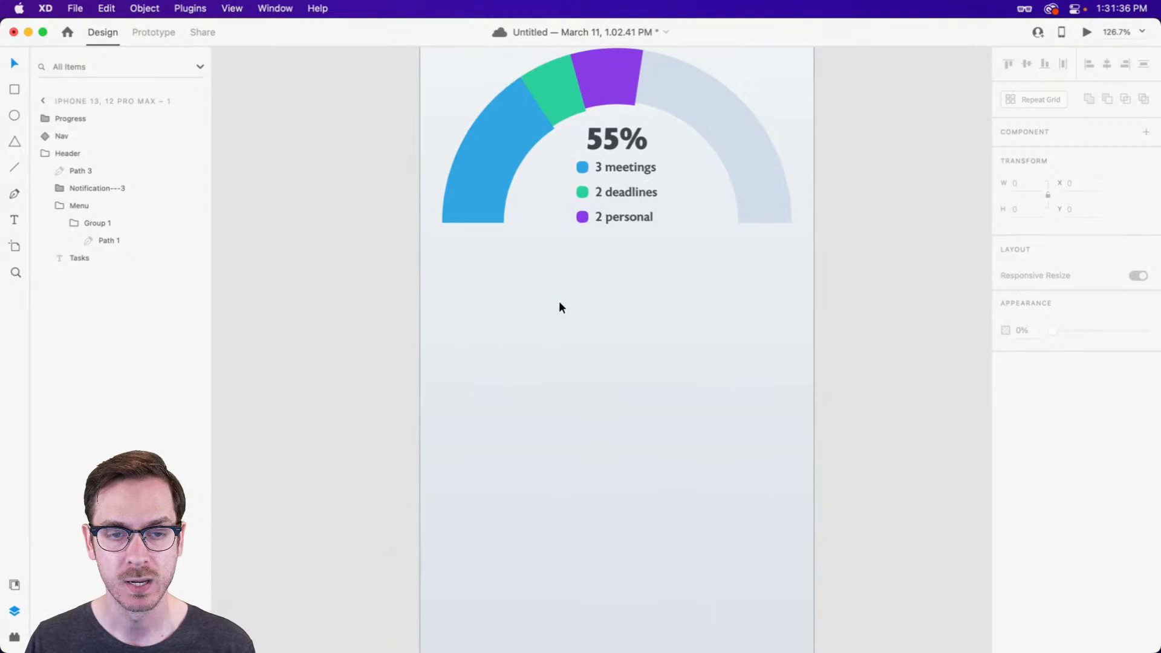
key("super+semicolon")
key("r")
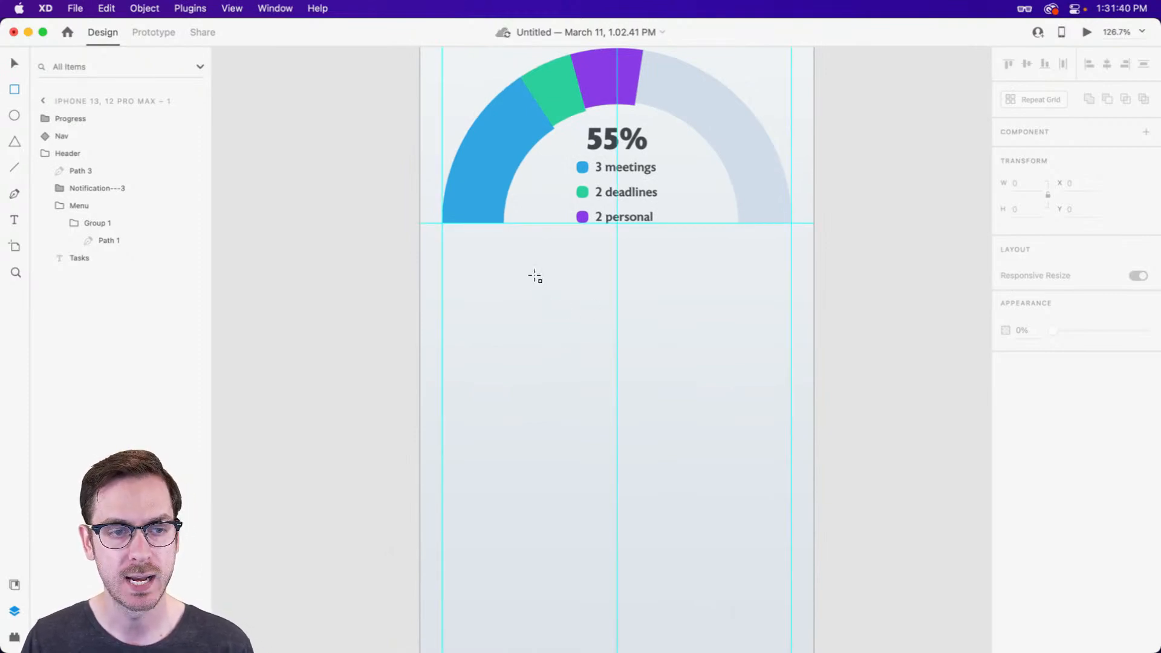
left_click_drag(441, 234, 616, 453)
left_click_drag(559, 323, 559, 328)
scroll(557, 326, "up", 5)
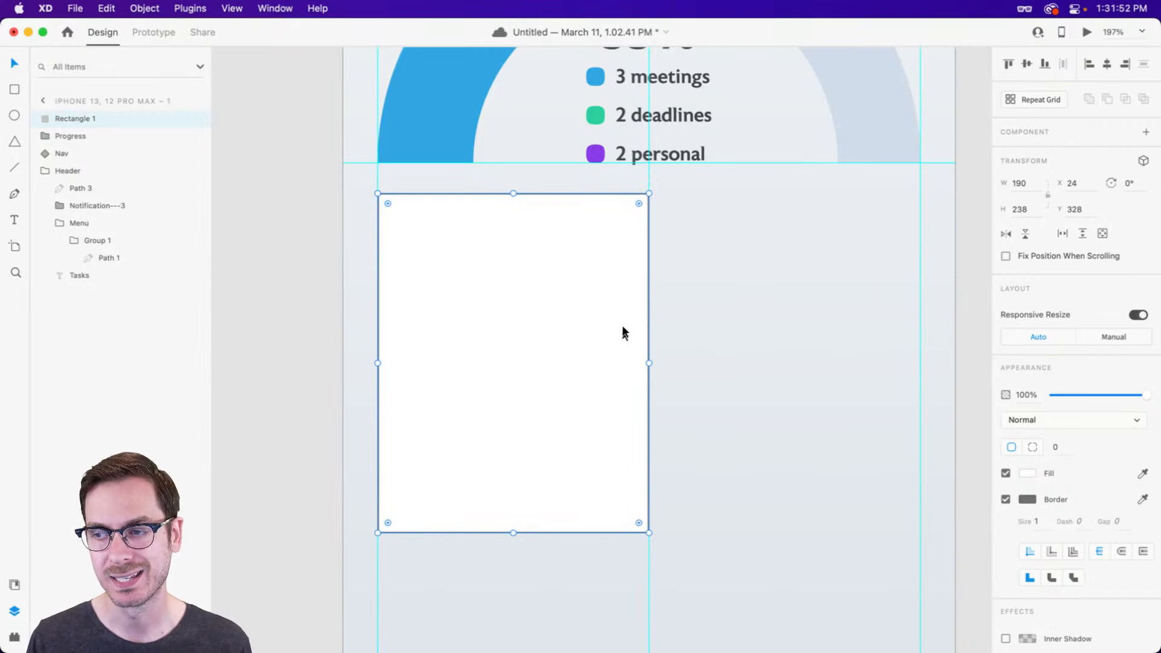
Try a copy of the rectangle in the right column, flush against the original, and delete it.
left_click_drag(524, 300, 801, 288)
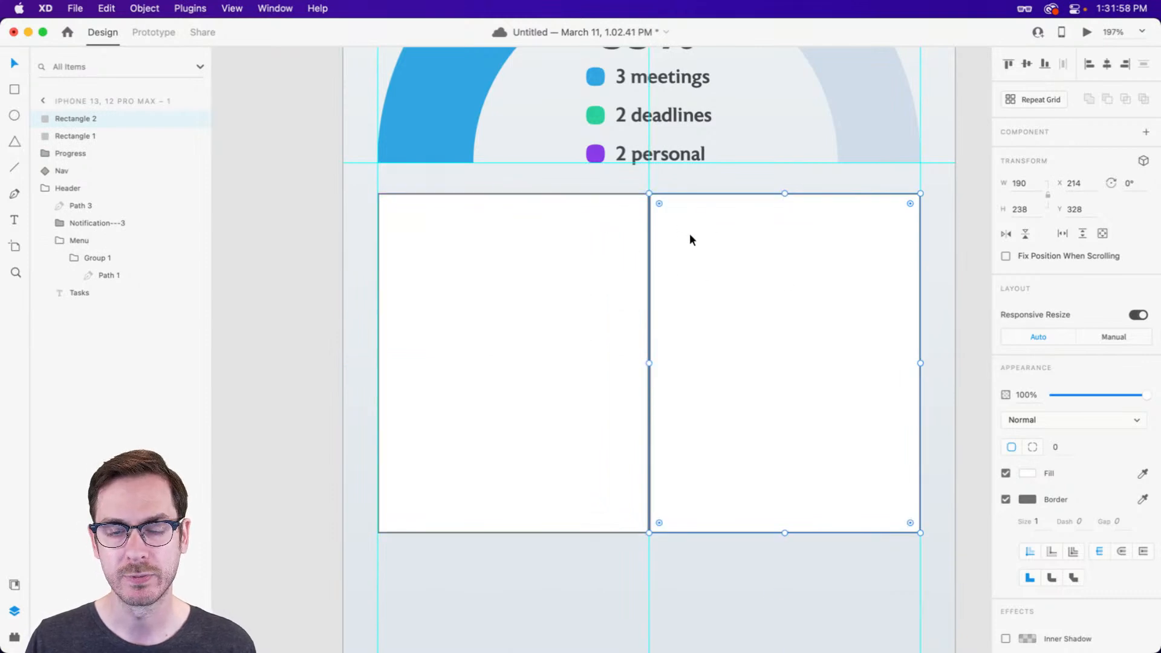
key("BackSpace")
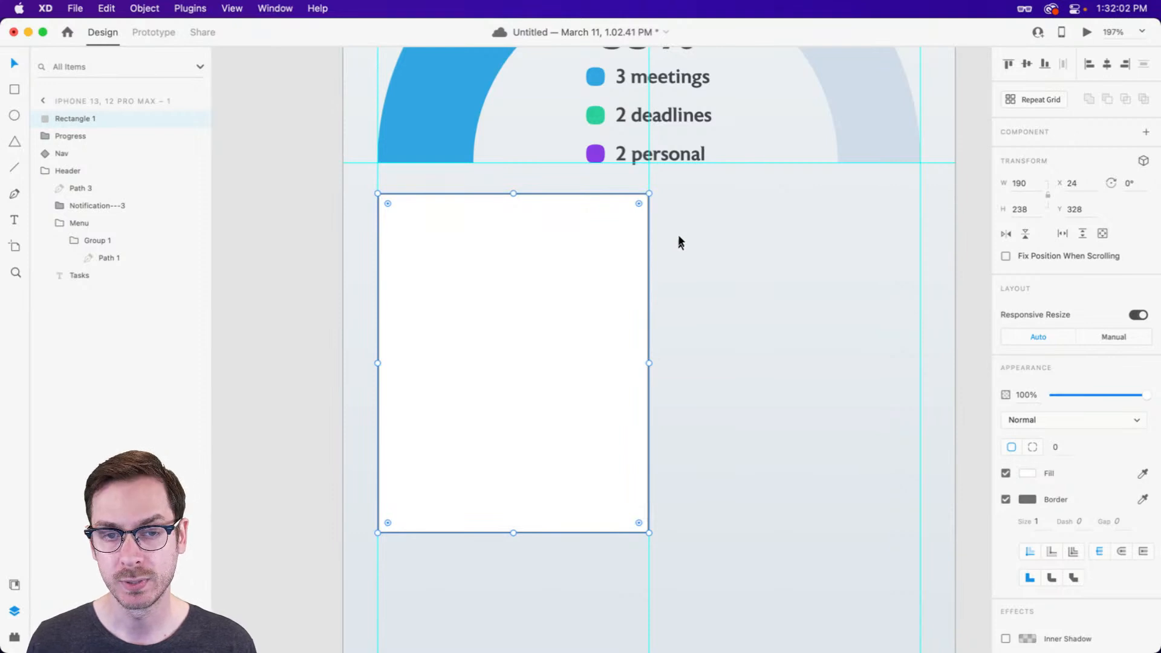
Narrow the rectangle to a width of 182, keeping its left edge on the guide.
key("alt+shift+Left")
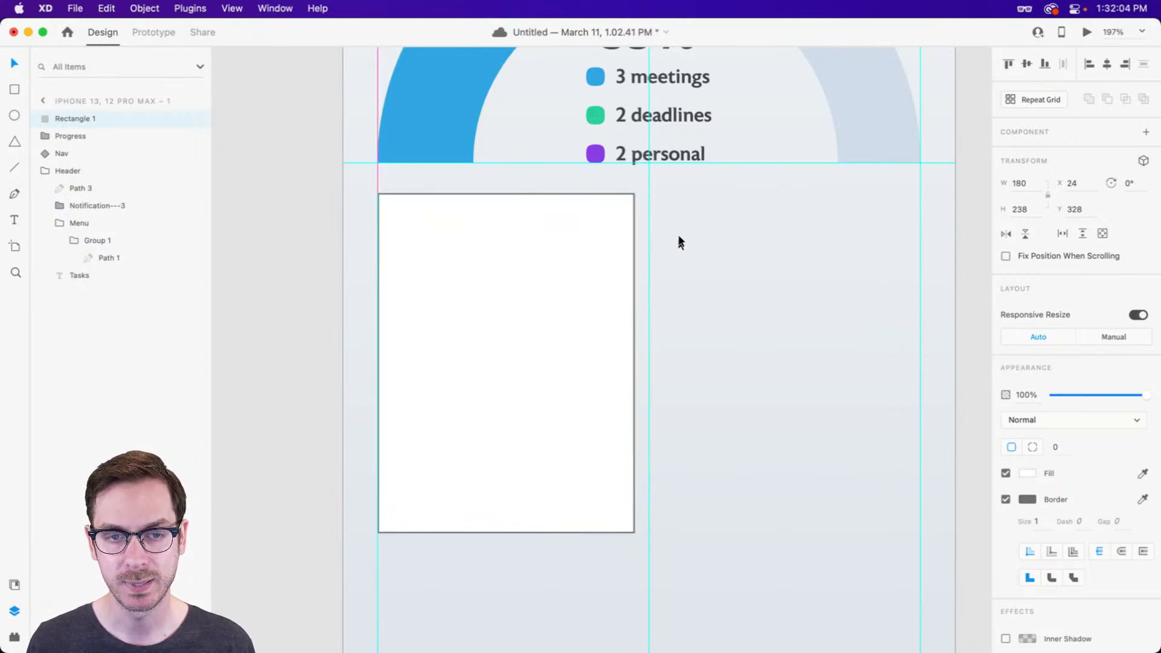
key("alt+Right")
key("alt+Right")
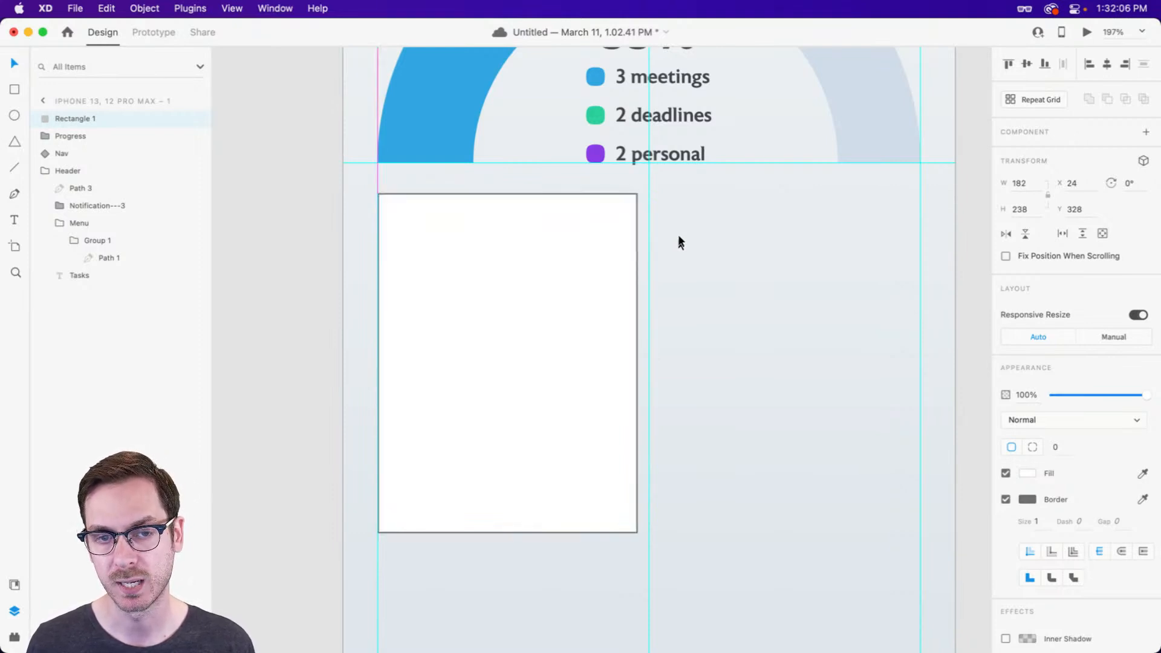
Try a duplicate of the rectangle at X 222 with a gap of 16, preview it, and undo the duplication.
left_click_drag(567, 267, 843, 272)
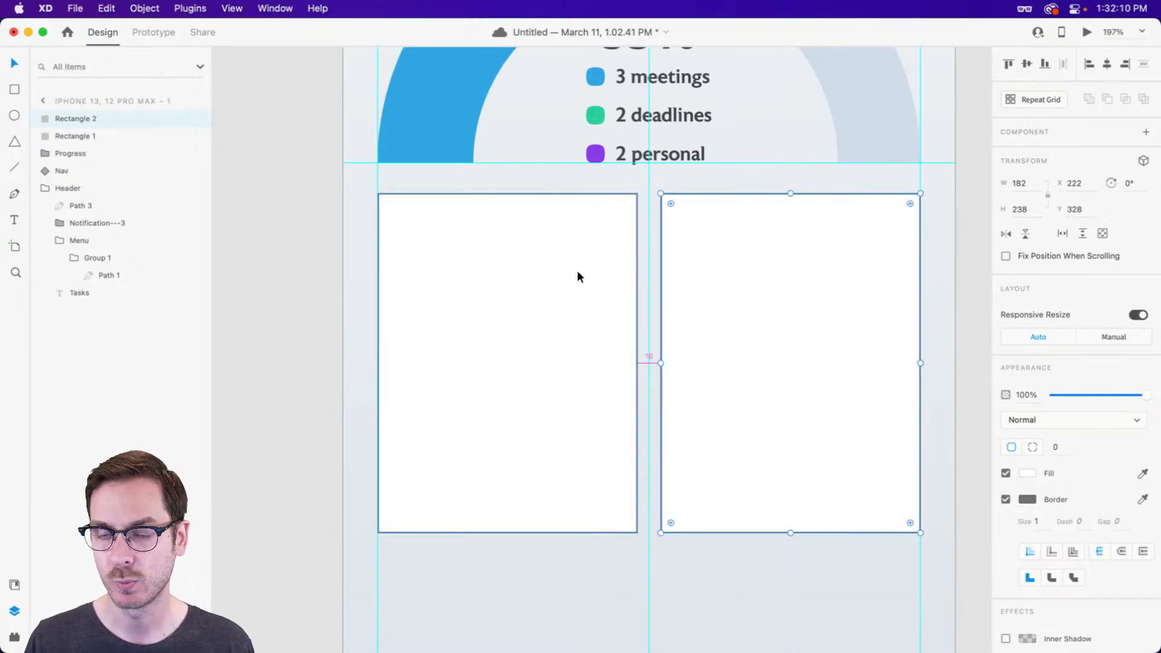
key("super+Return")
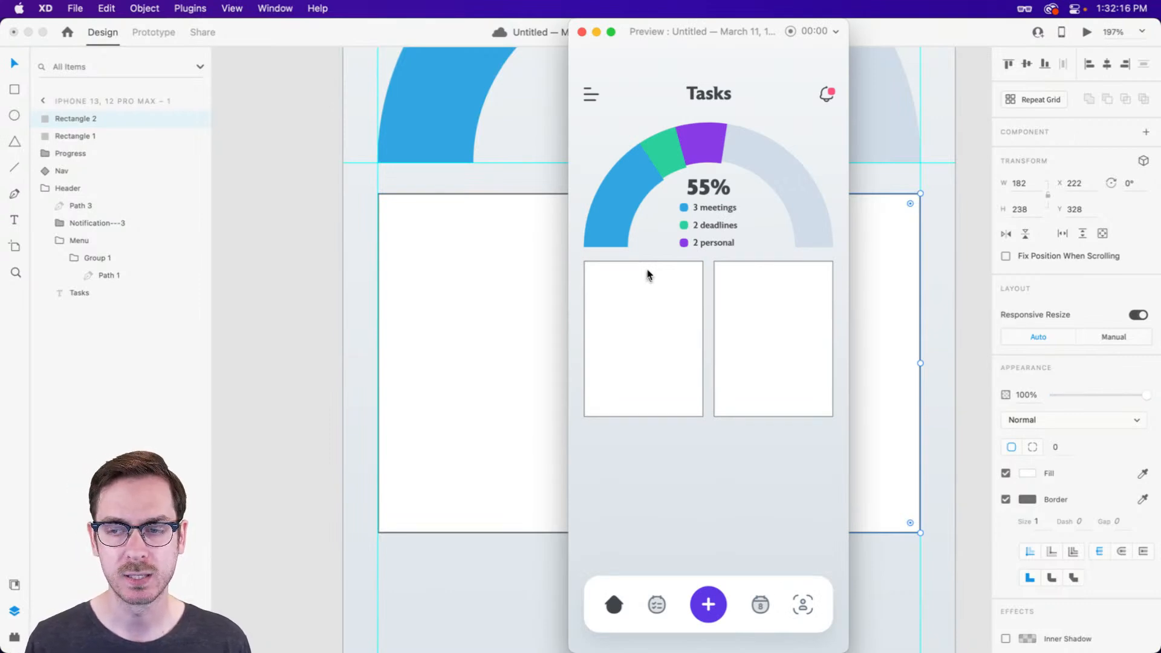
key("super+w")
key("super+z")
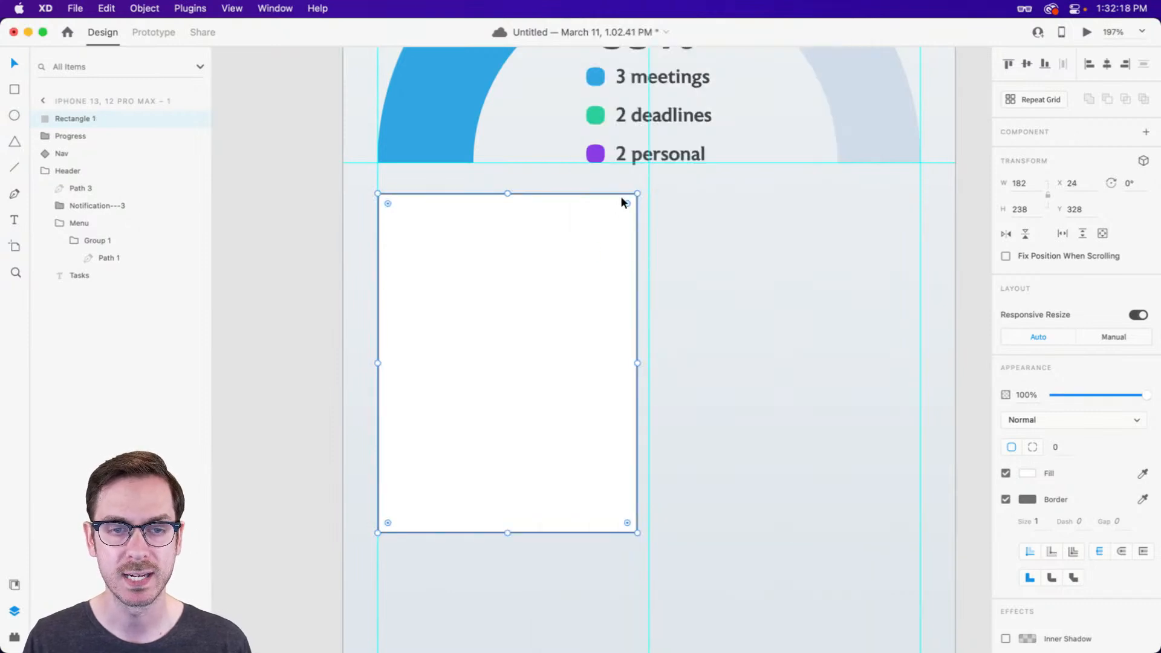
Round the rectangle's corners to a radius of 8 and remove its border.
left_click_drag(626, 199, 625, 200)
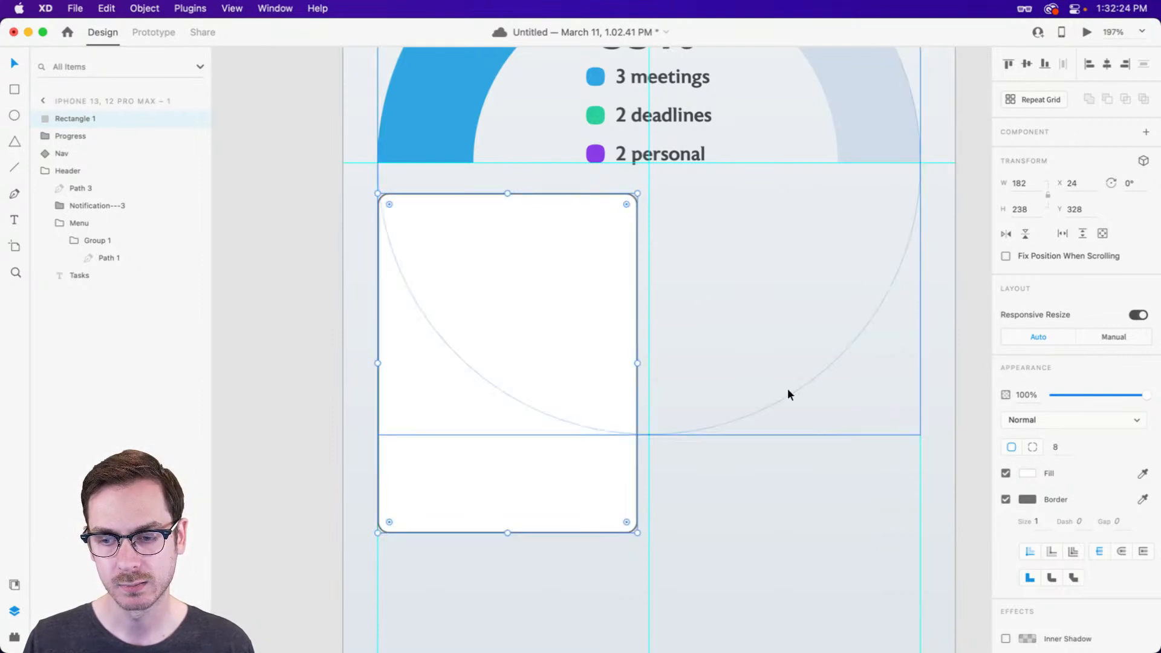
left_click(1005, 499)
Copy the navigation bar's container and paste its appearance onto the white card rectangle.
scroll(549, 404, "down", 10)
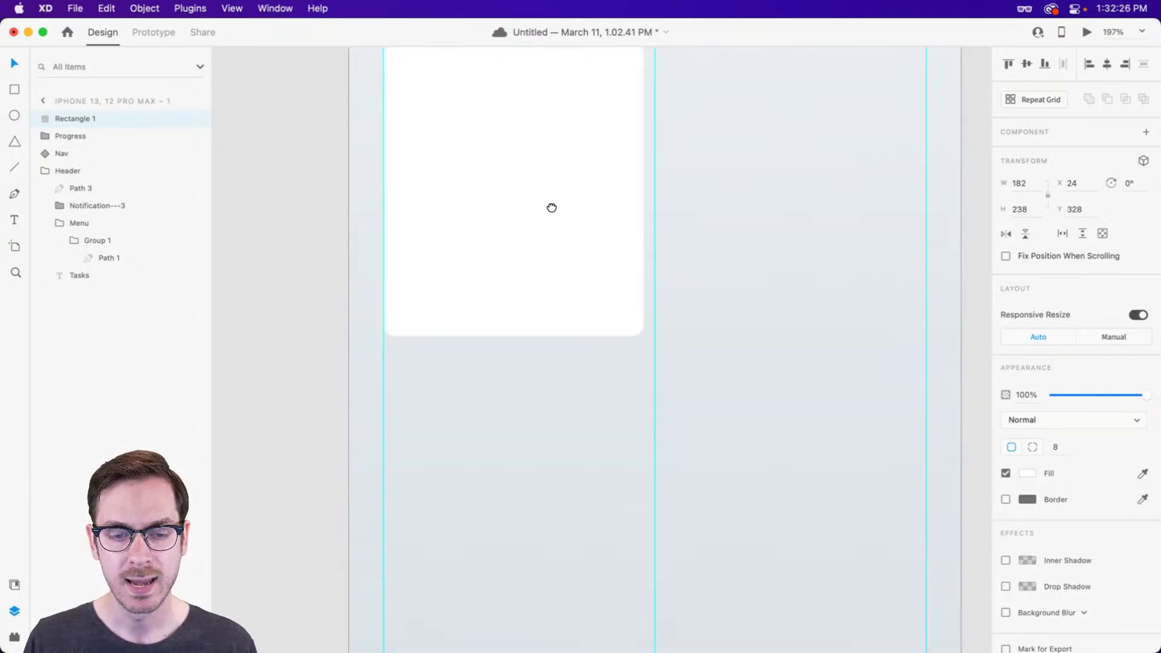
scroll(624, 337, "down", 5)
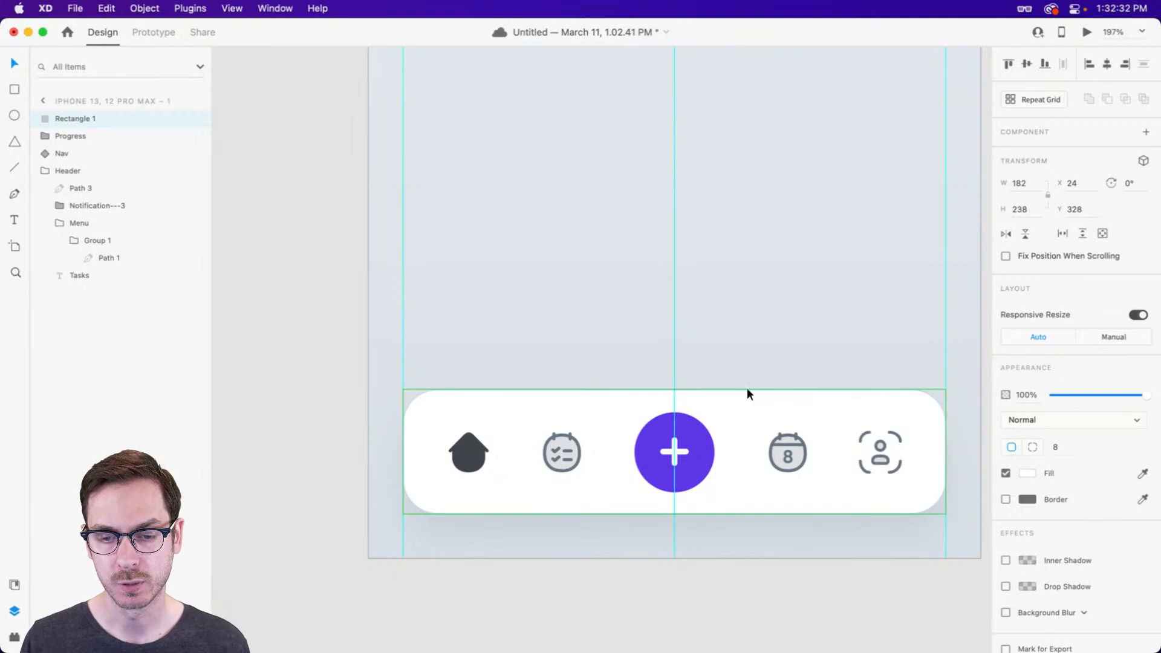
double_click(751, 396)
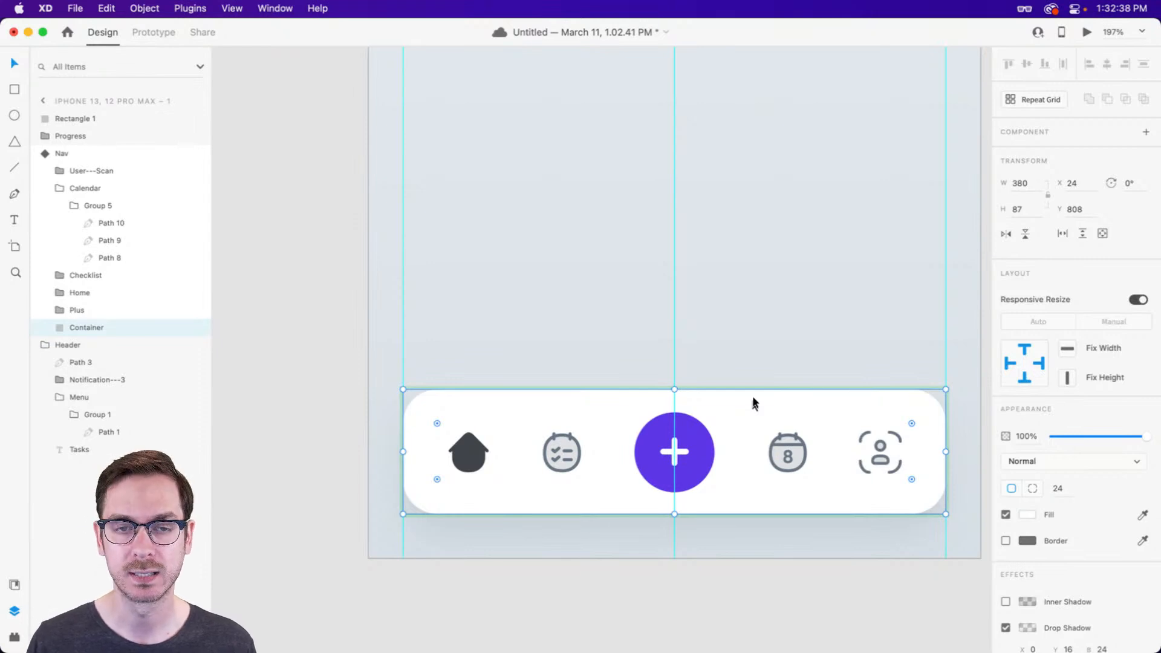
scroll(750, 387, "up", 7)
left_click(452, 228)
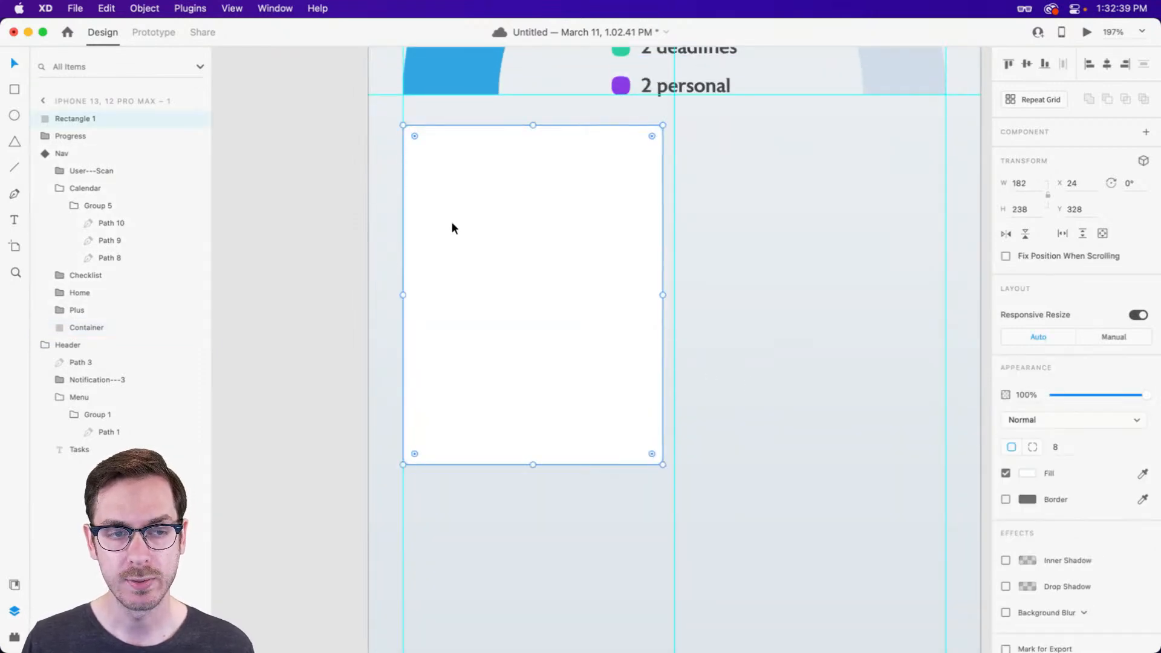
right_click(488, 193)
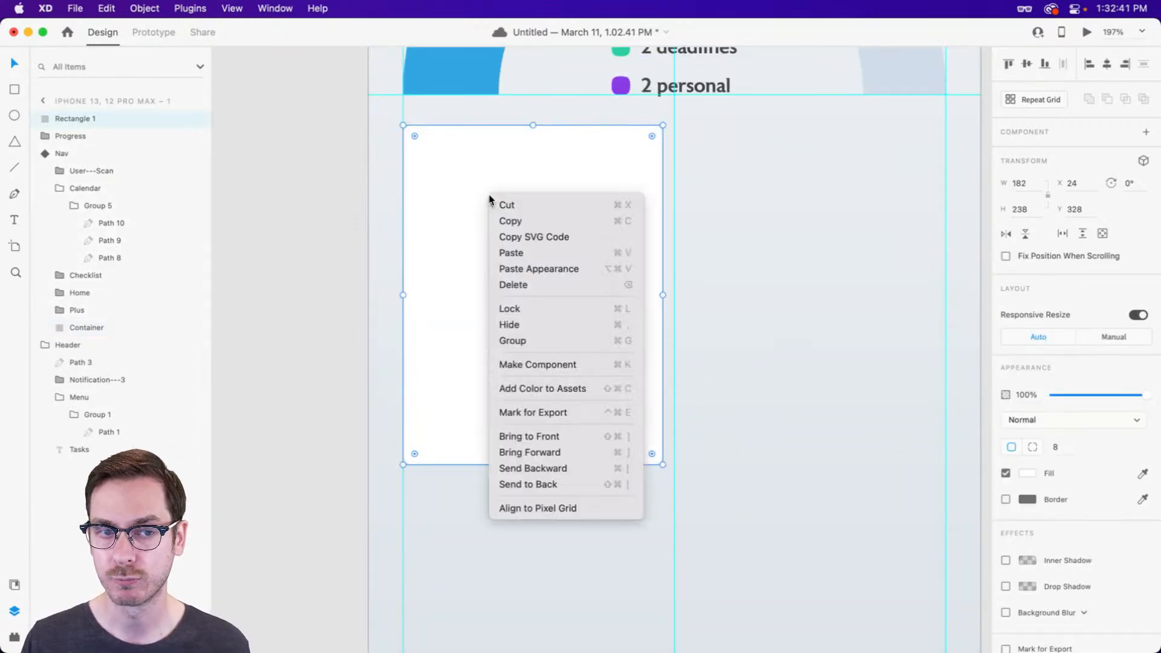
left_click(550, 266)
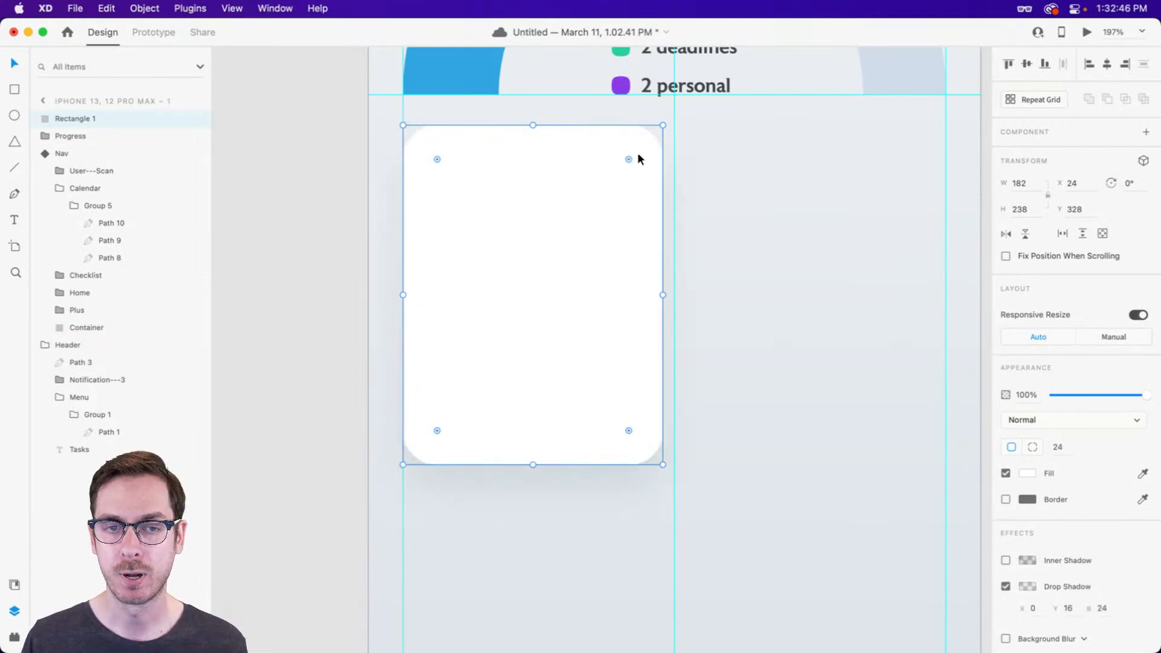
Reduce the card's corner radius to 8 and check it in the preview.
left_click_drag(629, 159, 650, 135)
key("super+Return")
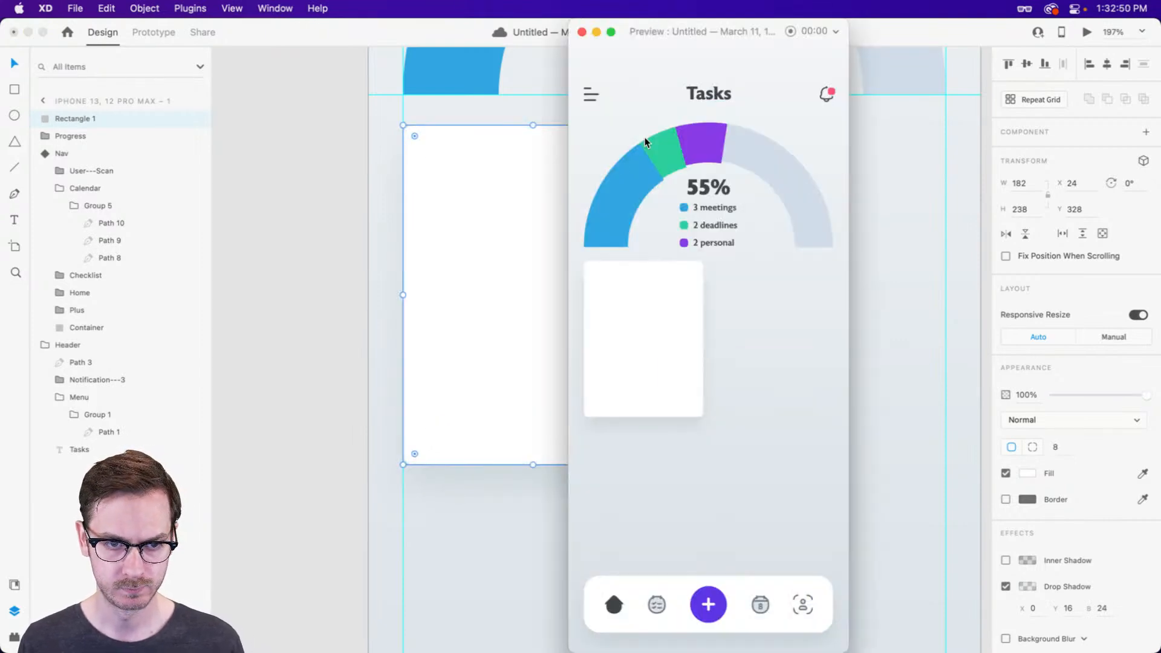
key("super+w")
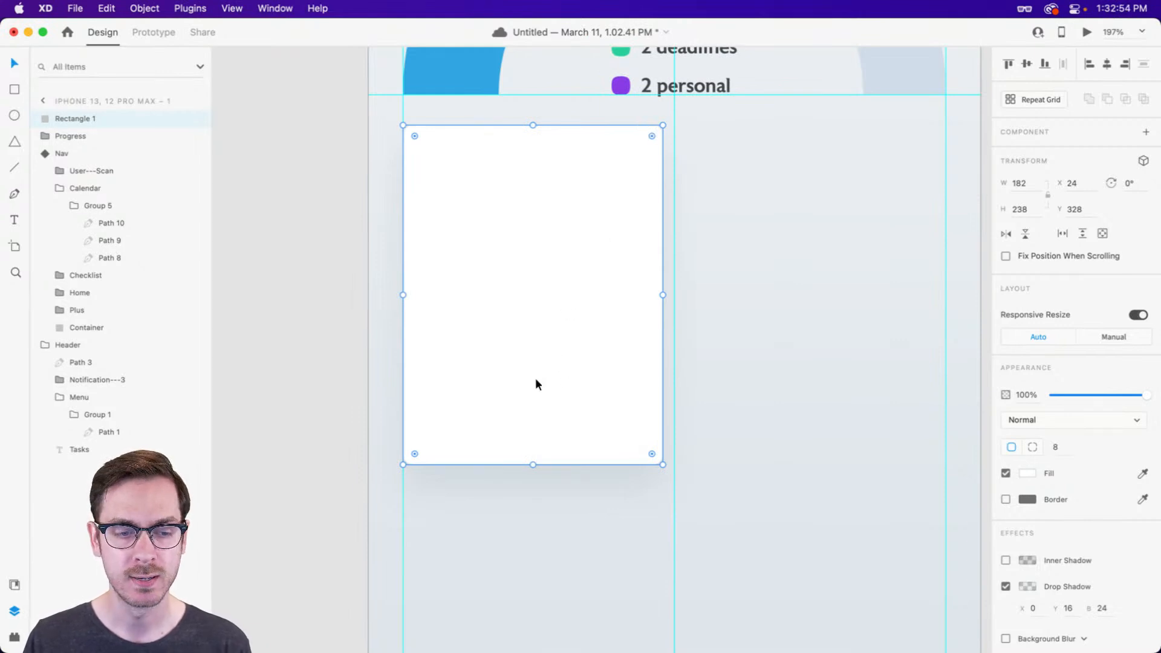
Set the card's drop shadow colour opacity to 8% and check it in the preview.
left_click(1027, 586)
left_click_drag(997, 572, 995, 585)
key("super+Return")
key("super+w")
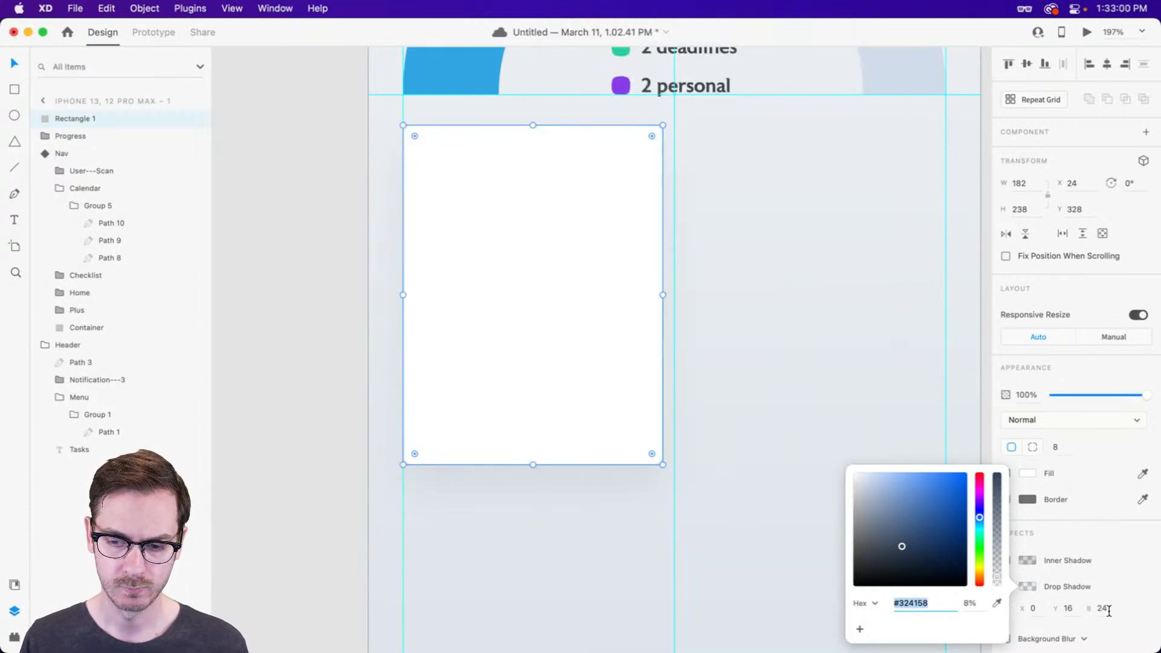
Set the white card's drop shadow blur to 32 and check it in the preview.
left_click(1101, 613)
type("32")
key("super+Return")
key("super+w")
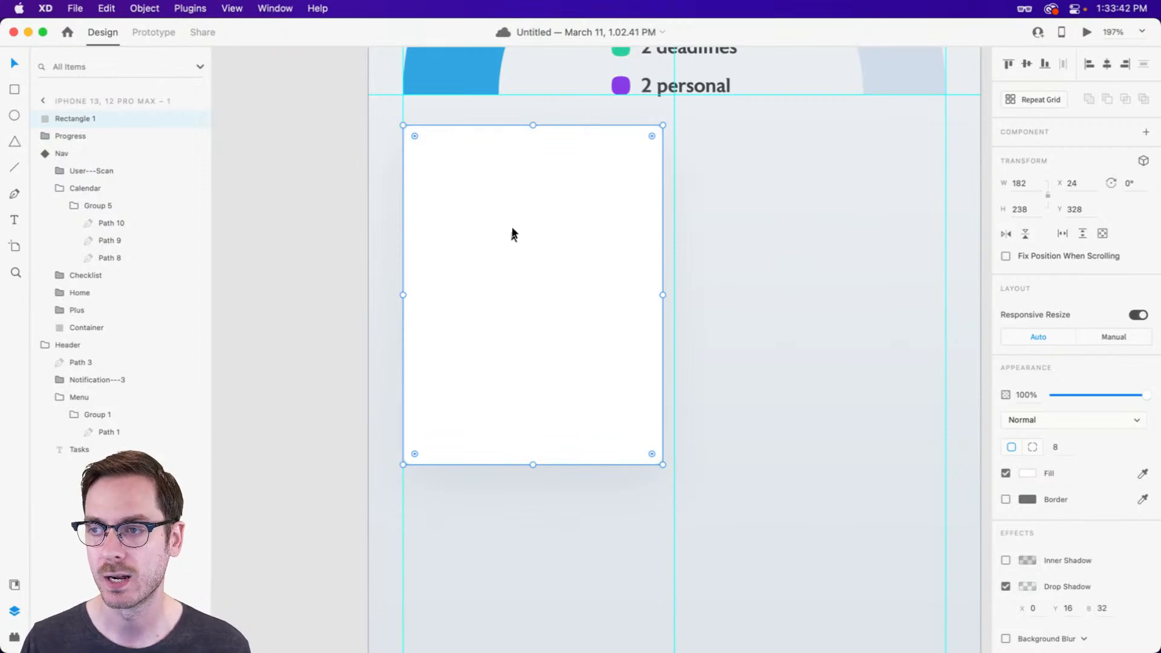
Move the white card up to Y 326 and compare its spacing with the progress arch.
left_click_drag(519, 227, 518, 222)
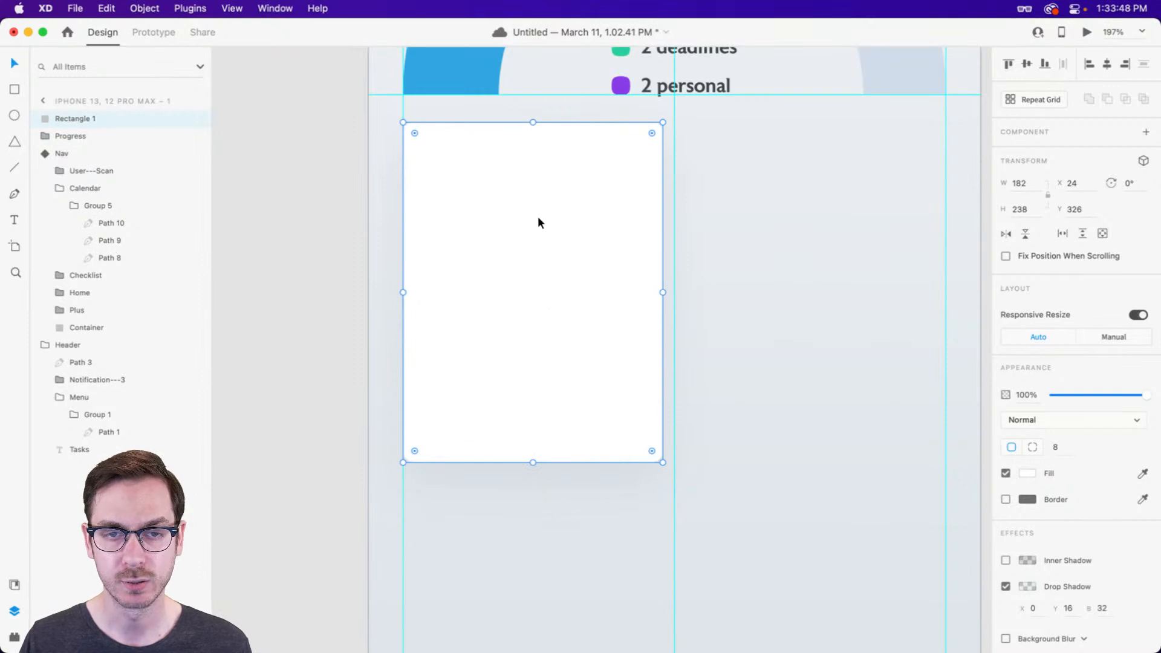
scroll(538, 215, "up", 3)
scroll(523, 202, "up", 3)
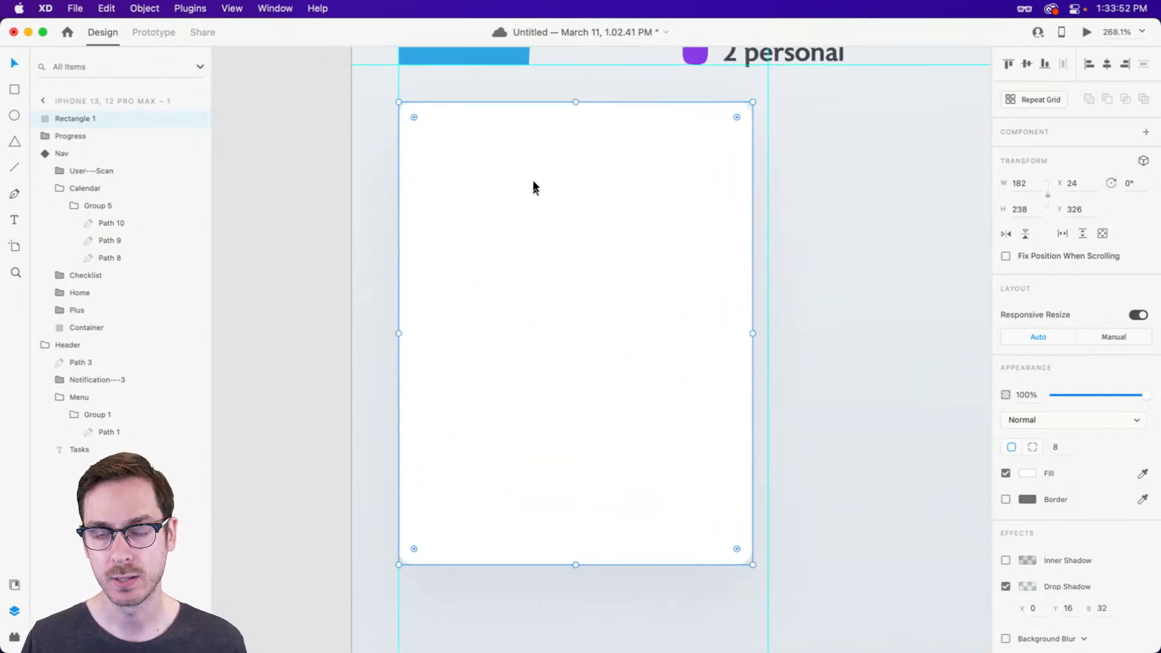
scroll(536, 184, "up", 5)
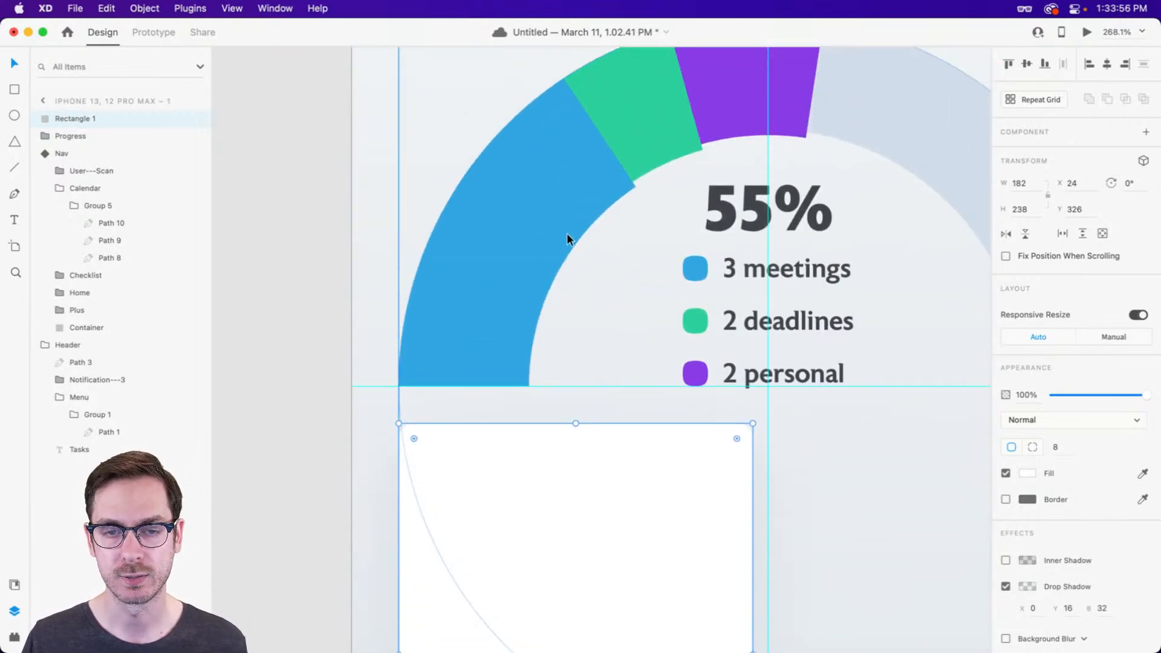
scroll(684, 264, "down", 5)
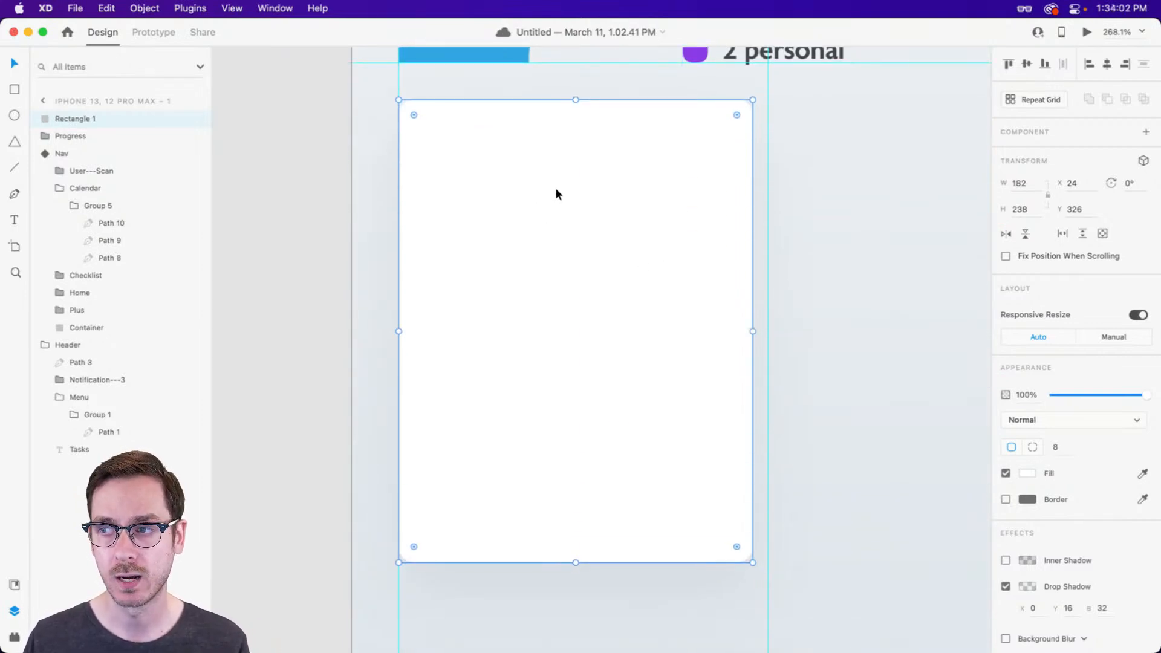
Draw a 72 × 20 rectangle at the card's top edge, fill it with the arch's blue and remove its border.
key("r")
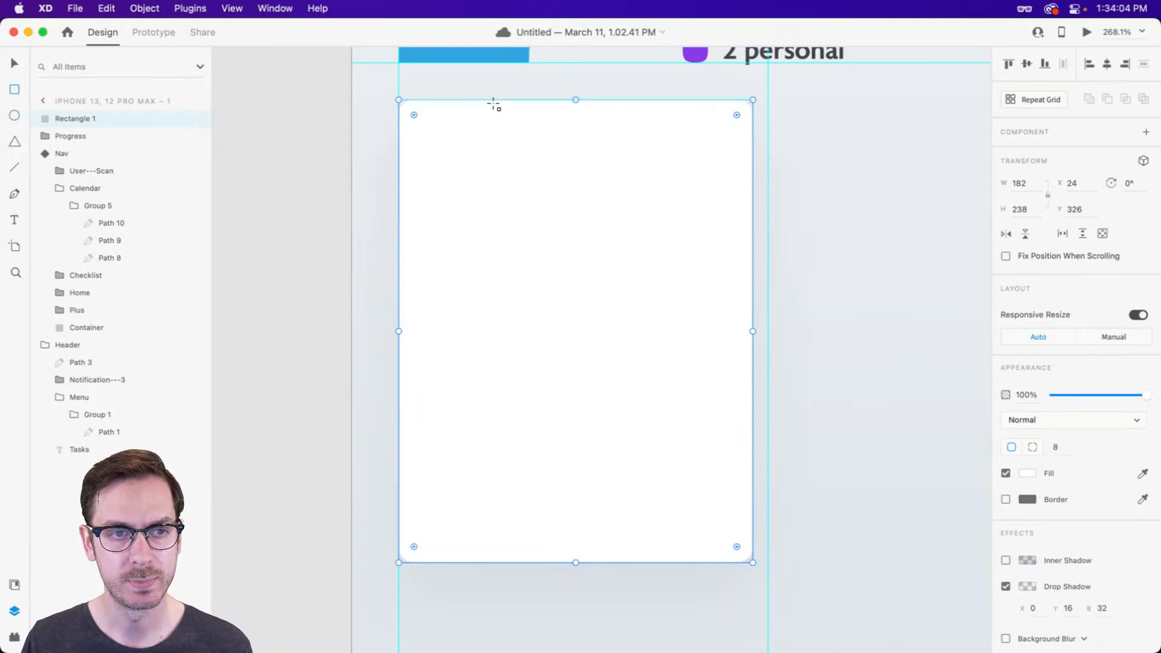
left_click_drag(496, 100, 636, 141)
scroll(499, 97, "up", 3)
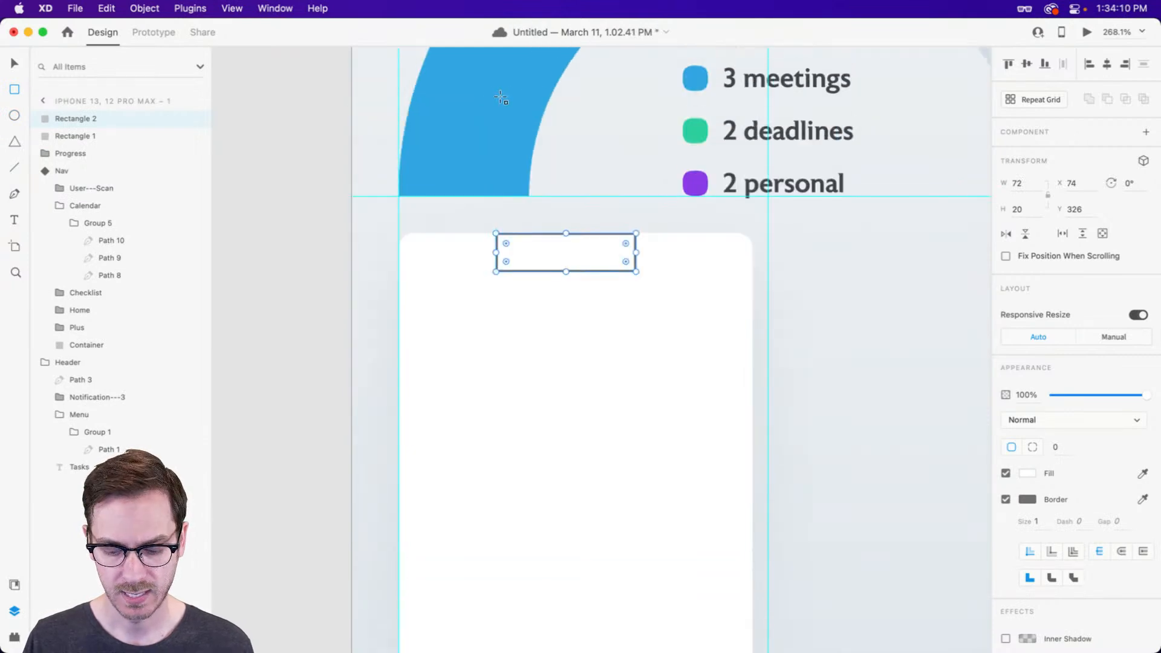
key("i")
left_click(518, 110)
left_click(1006, 498)
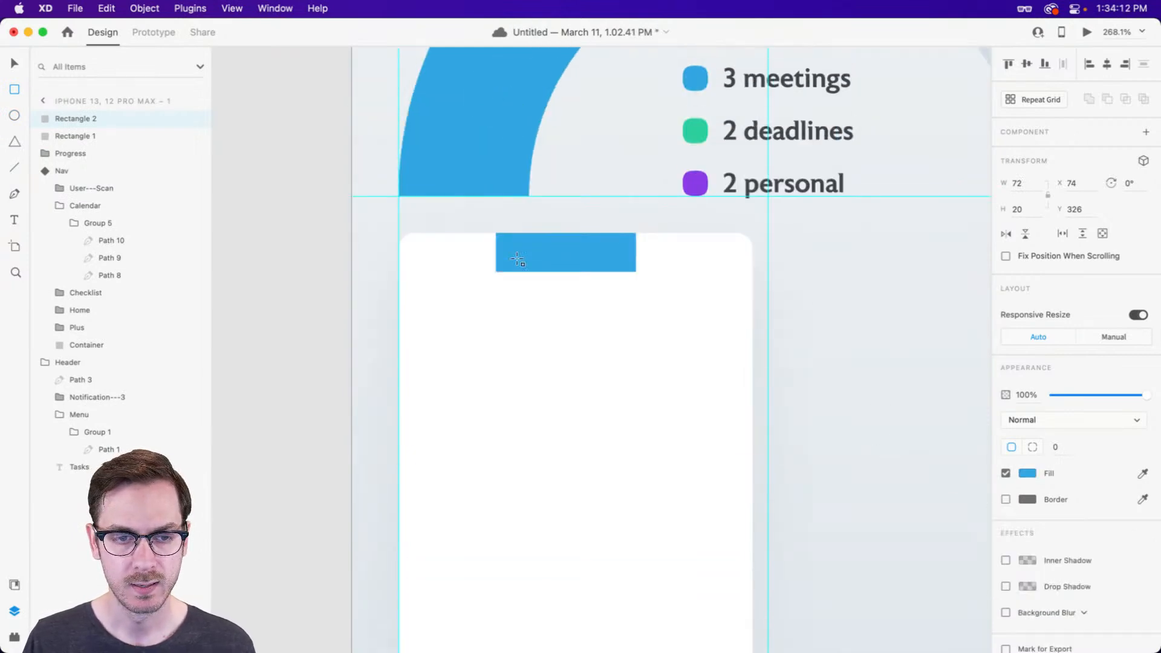
Add the text "Meeting" in white and centre it on the blue rectangle.
scroll(516, 254, "up", 5)
scroll(519, 251, "up", 3)
scroll(646, 215, "down", 5)
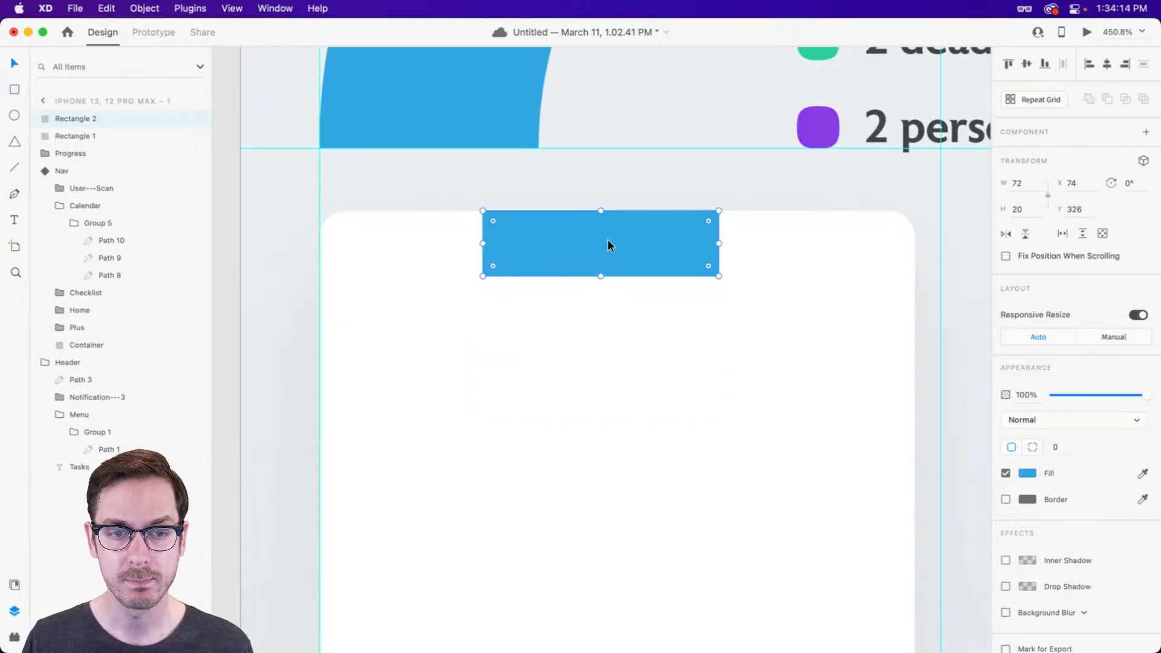
key("t")
left_click(530, 262)
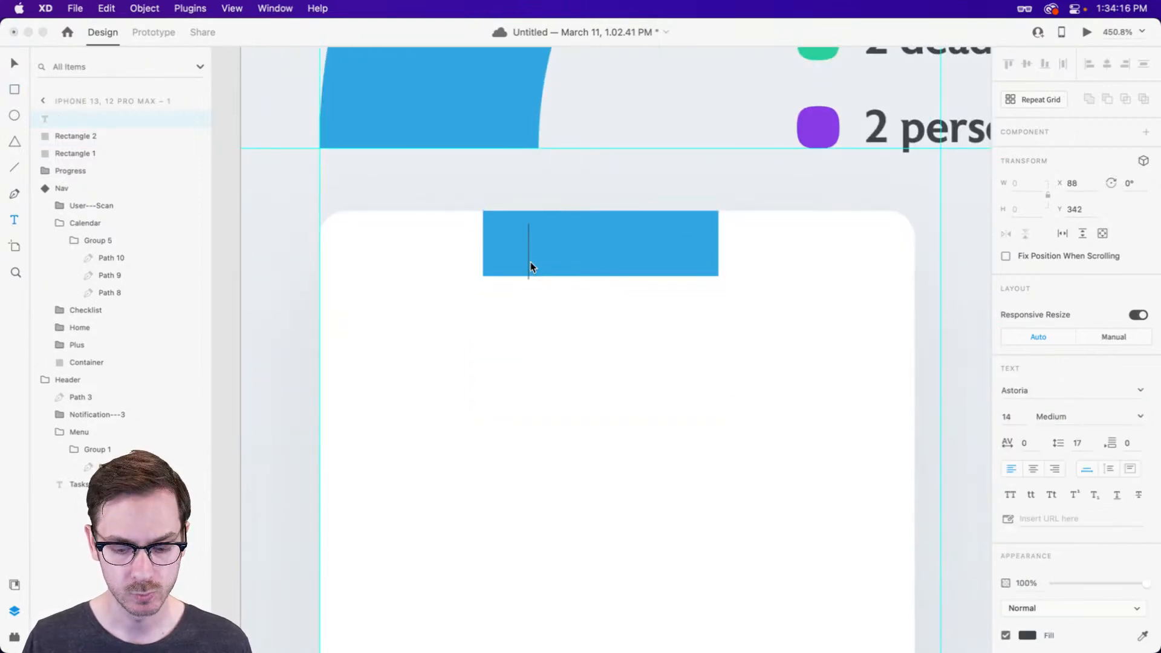
type("Meeting")
key("Escape")
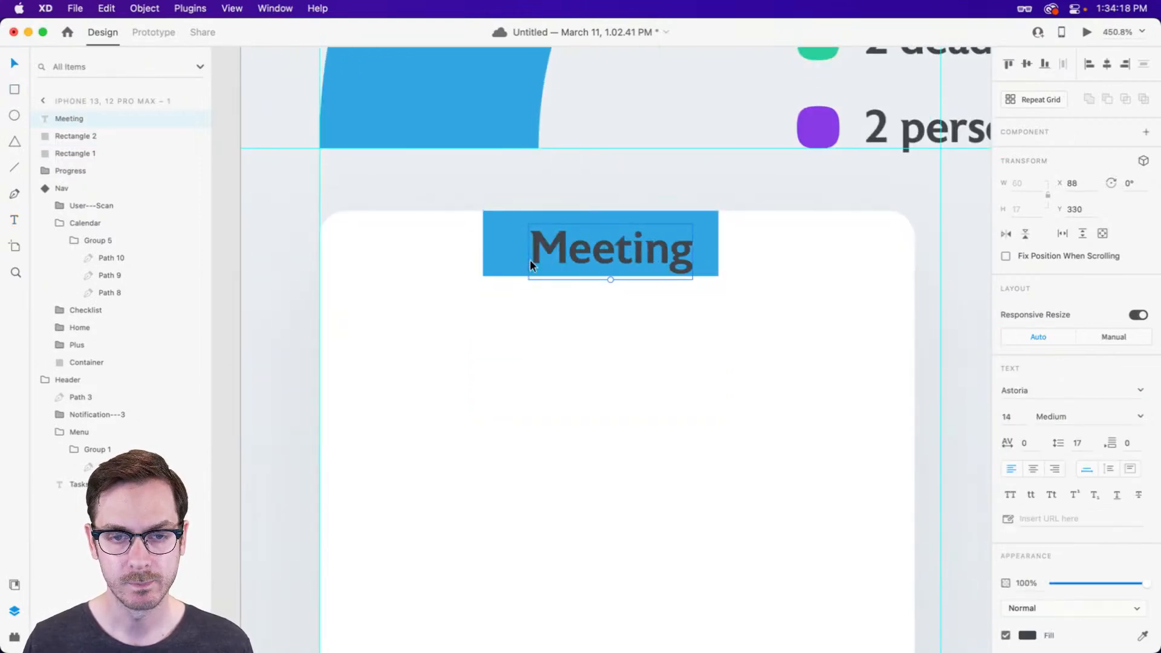
left_click_drag(642, 261, 626, 245)
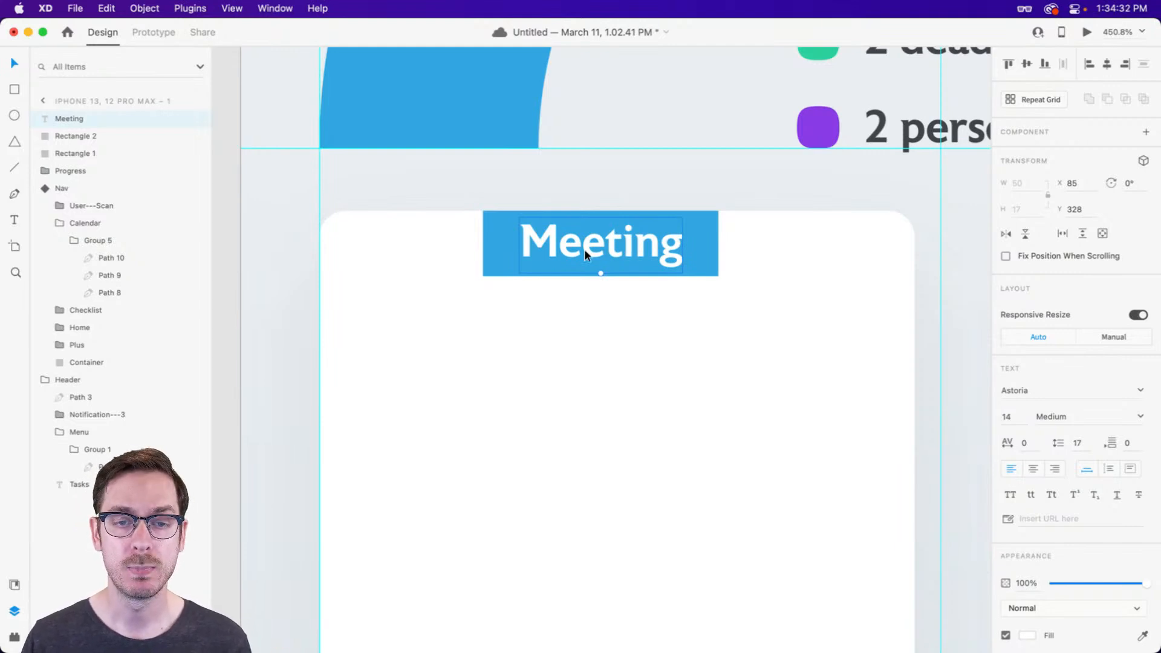
Try widening the blue rectangle symmetrically to 90 around the Meeting text and undo it.
left_click(702, 238)
left_click_drag(720, 243, 749, 243)
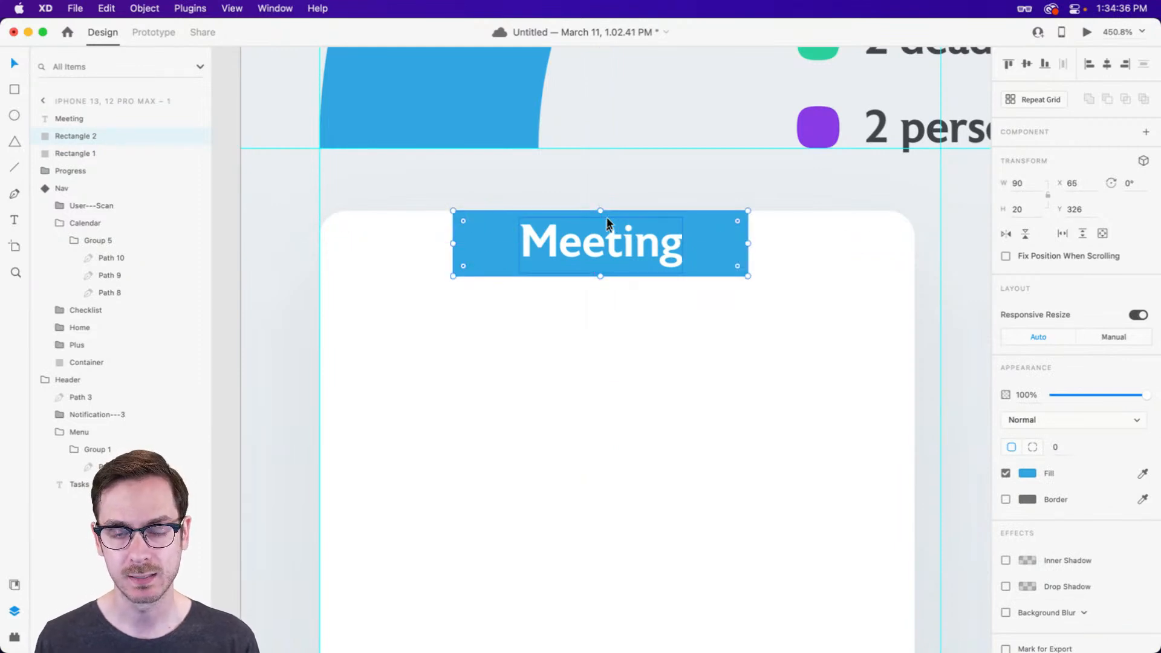
key("super+z")
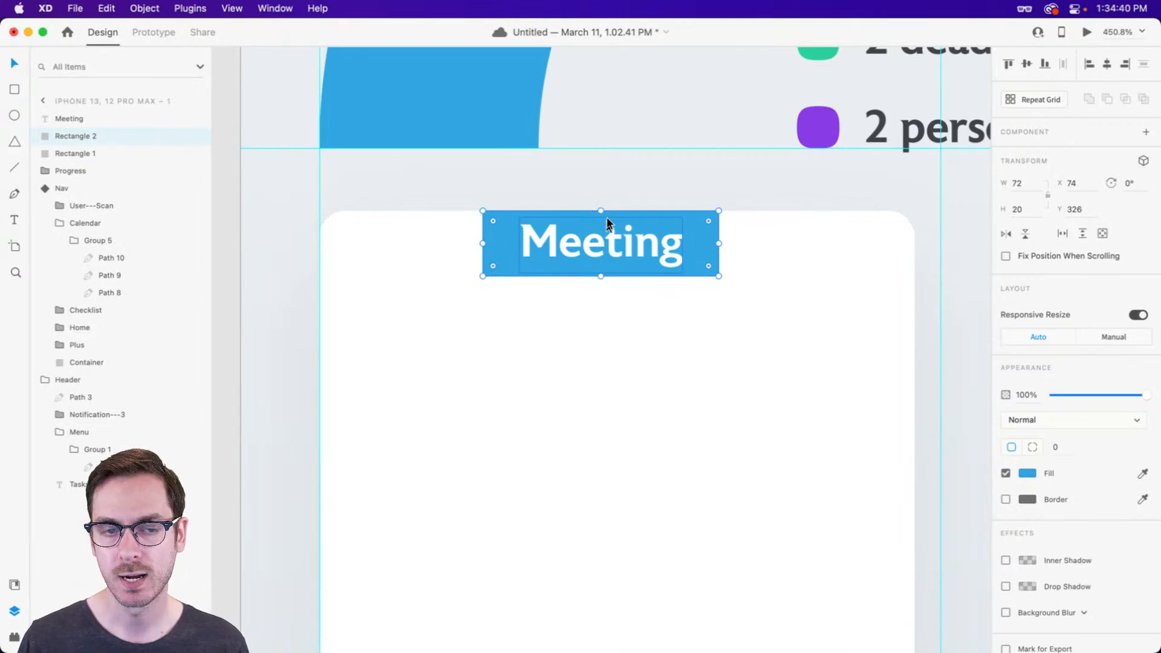
Group the Meeting text with its blue rectangle and name the group "Tag".
left_click(579, 245, "shift")
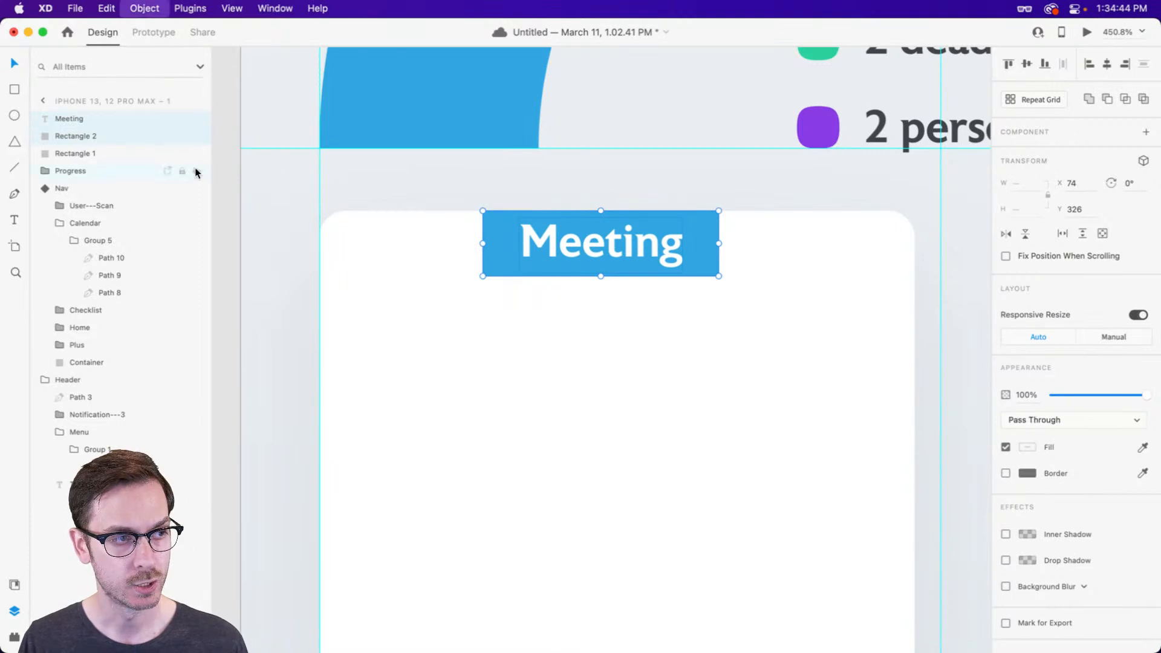
key("super+g")
double_click(68, 119)
type("Tag")
key("Return")
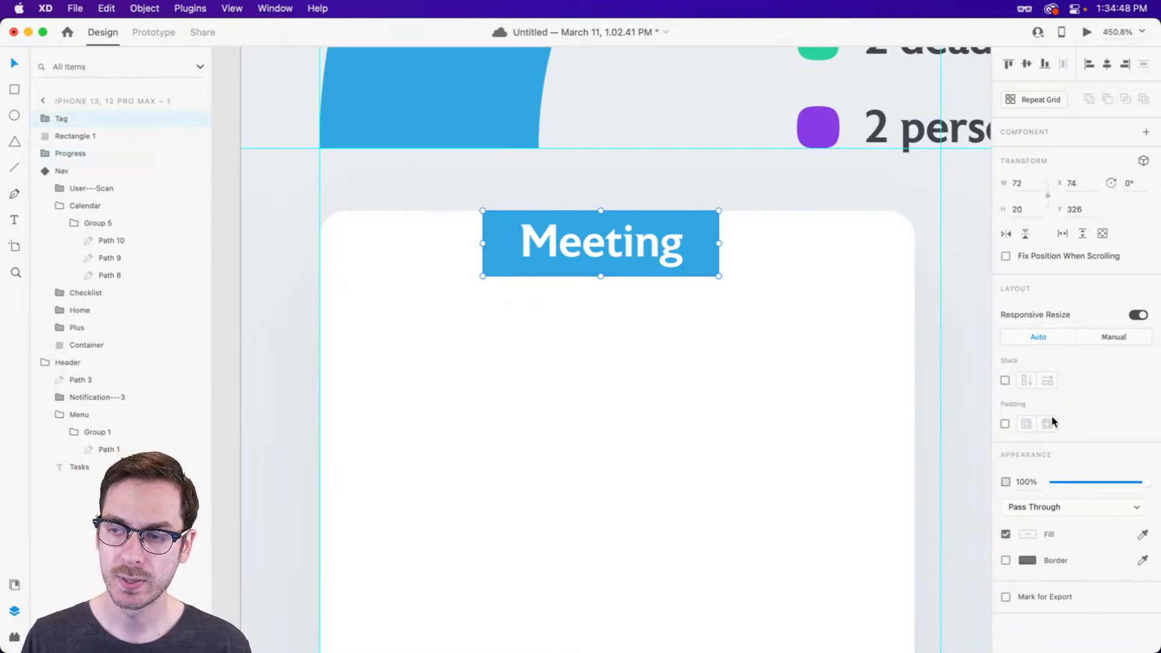
Enable padding on the Tag group and set its right and left padding to 12.
left_click(1004, 423)
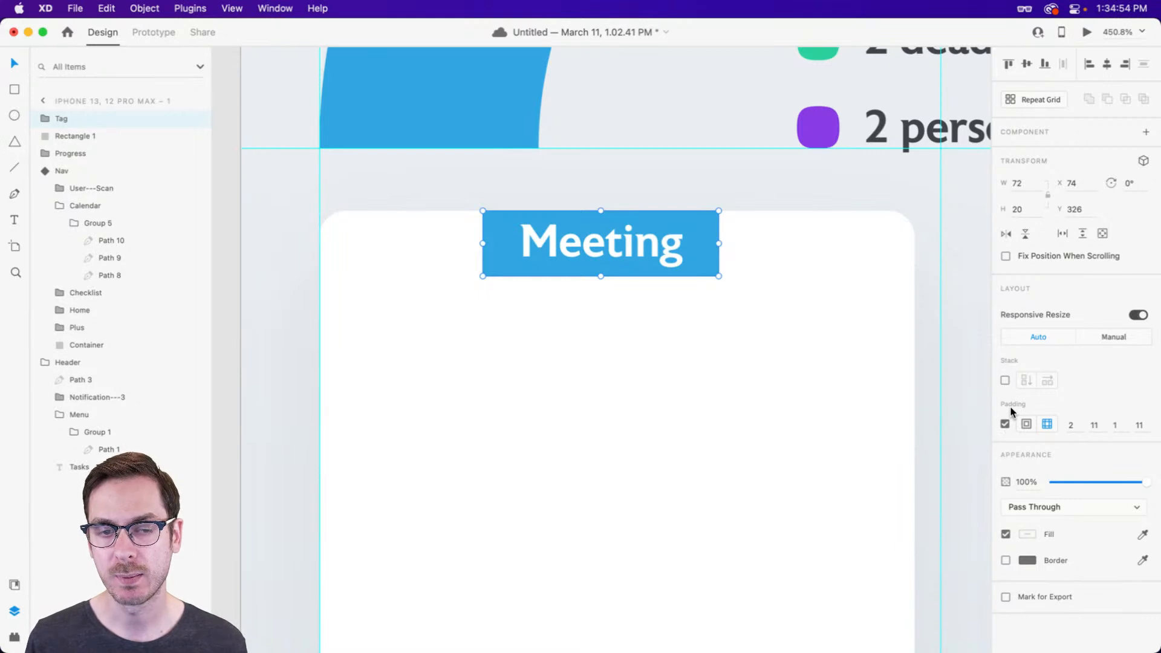
left_click(1094, 426)
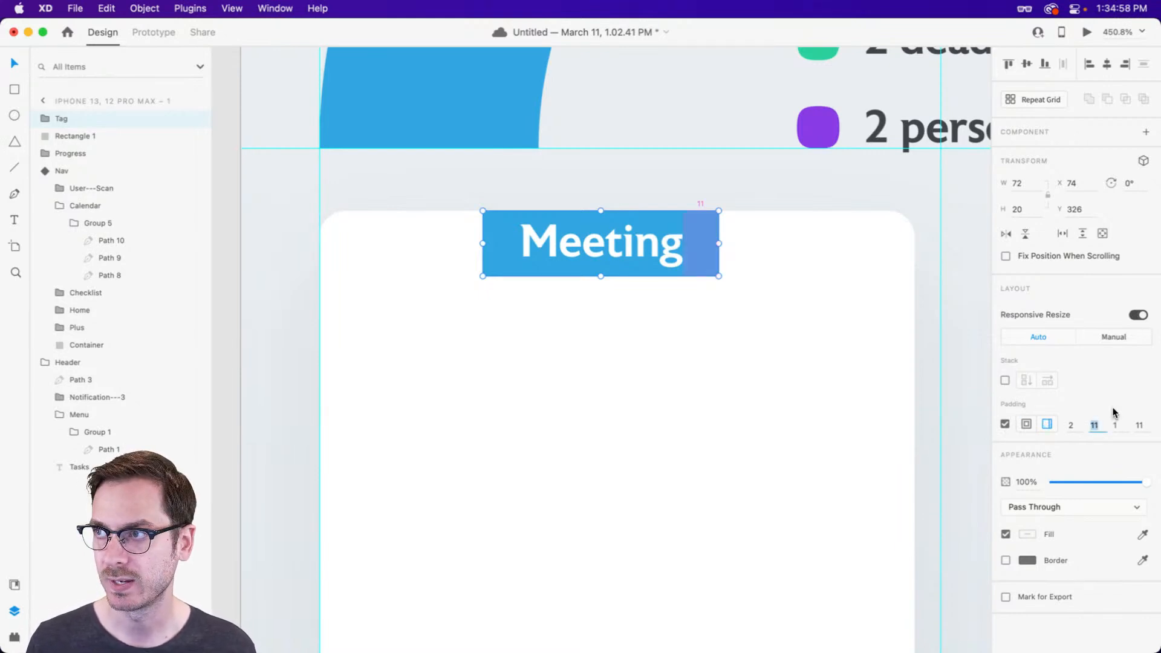
key("Up")
key("Tab")
key("Tab")
key("Up")
key("Return")
Test the tag's padding by replacing its text with "Personal" and undo the text change.
double_click(640, 251)
type("Perons")
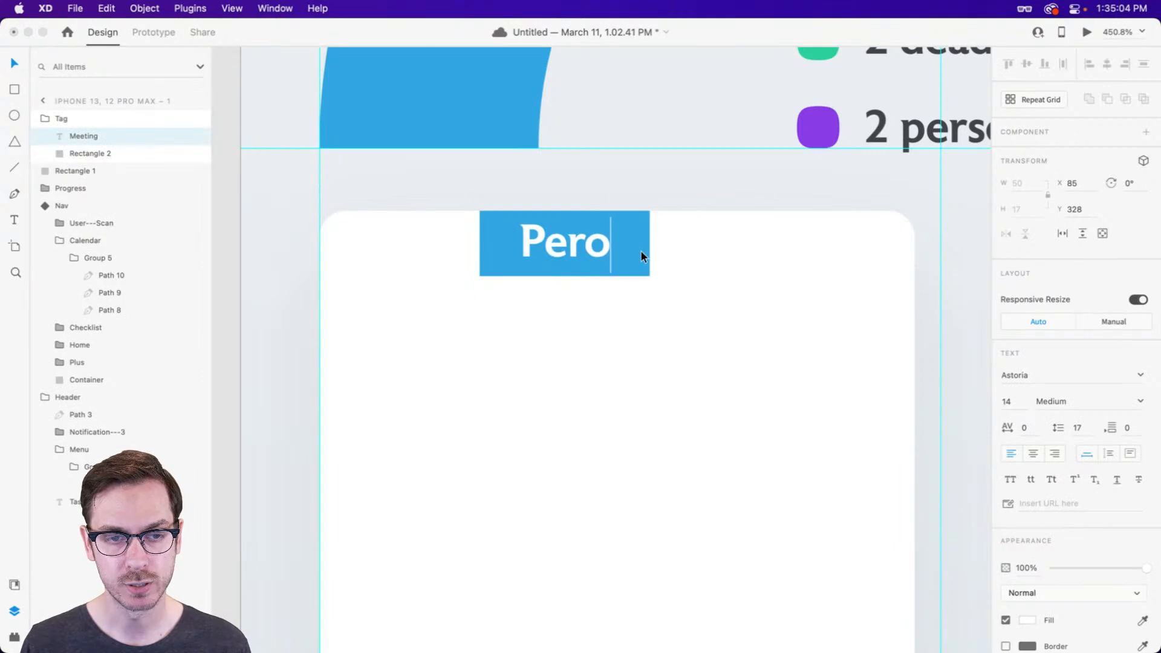
key("BackSpace")
key("BackSpace")
key("BackSpace")
type("sonal")
key("Escape")
key("super+z")
Centre-align the tag's text, test it with the word "Personal" and undo the test text.
left_click(1033, 453)
double_click(579, 258)
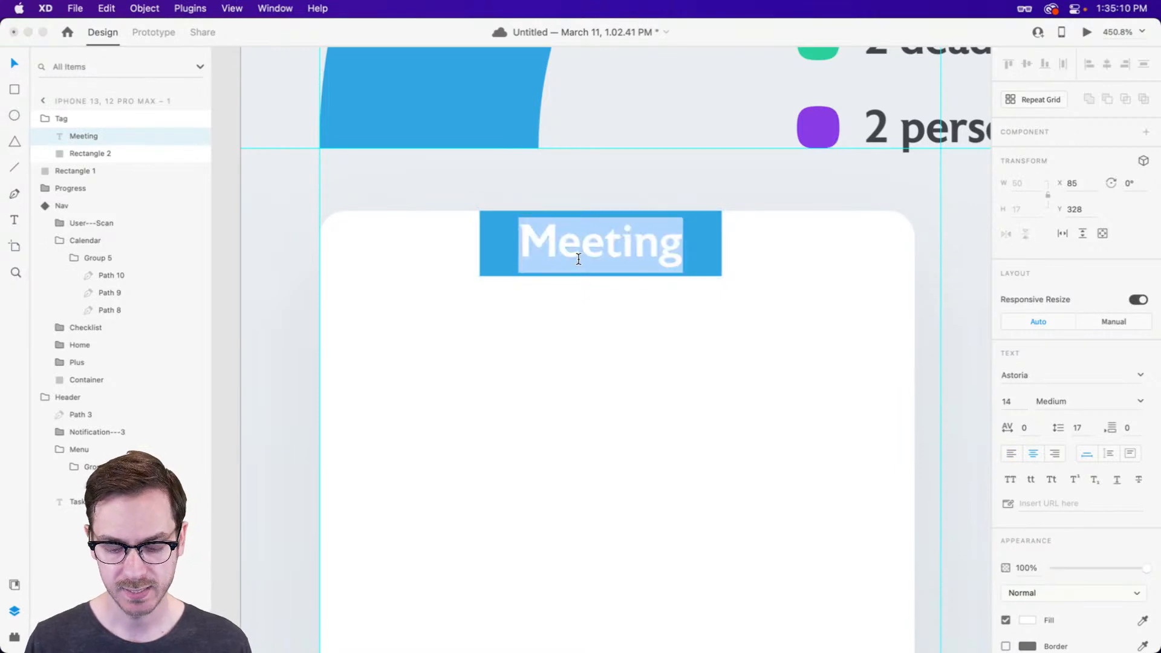
type("Personal")
key("Escape")
key("super+z")
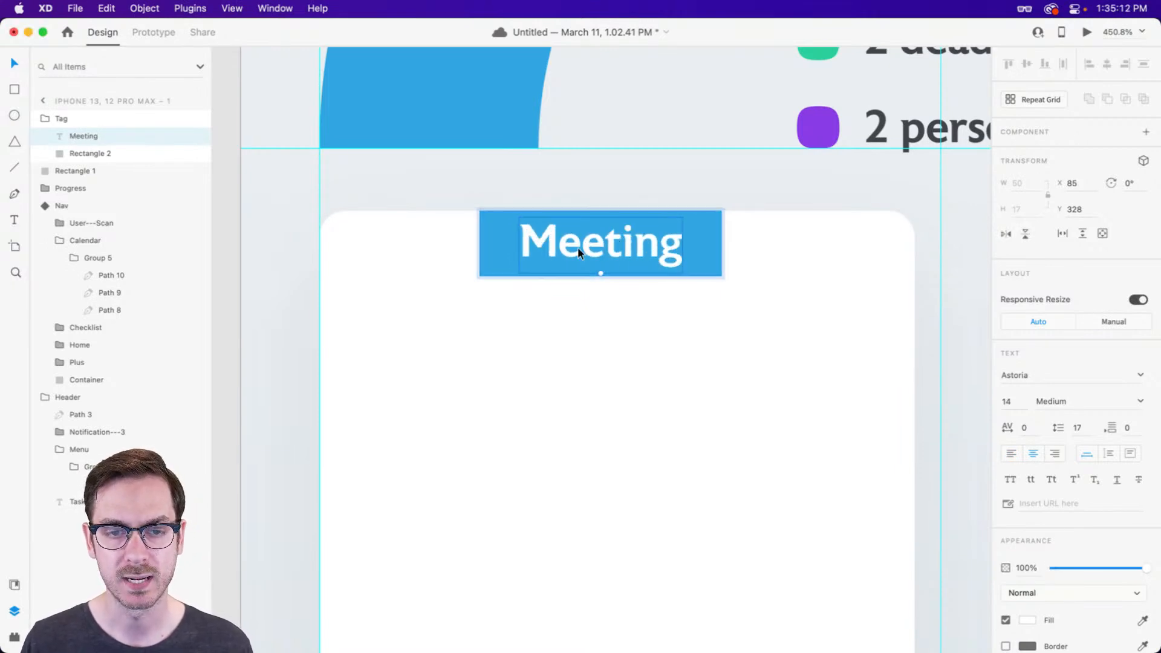
Round the tag rectangle's bottom corners to 10, keep both top corners at 0, and check the tag in the preview.
left_click(780, 264)
left_click(697, 246)
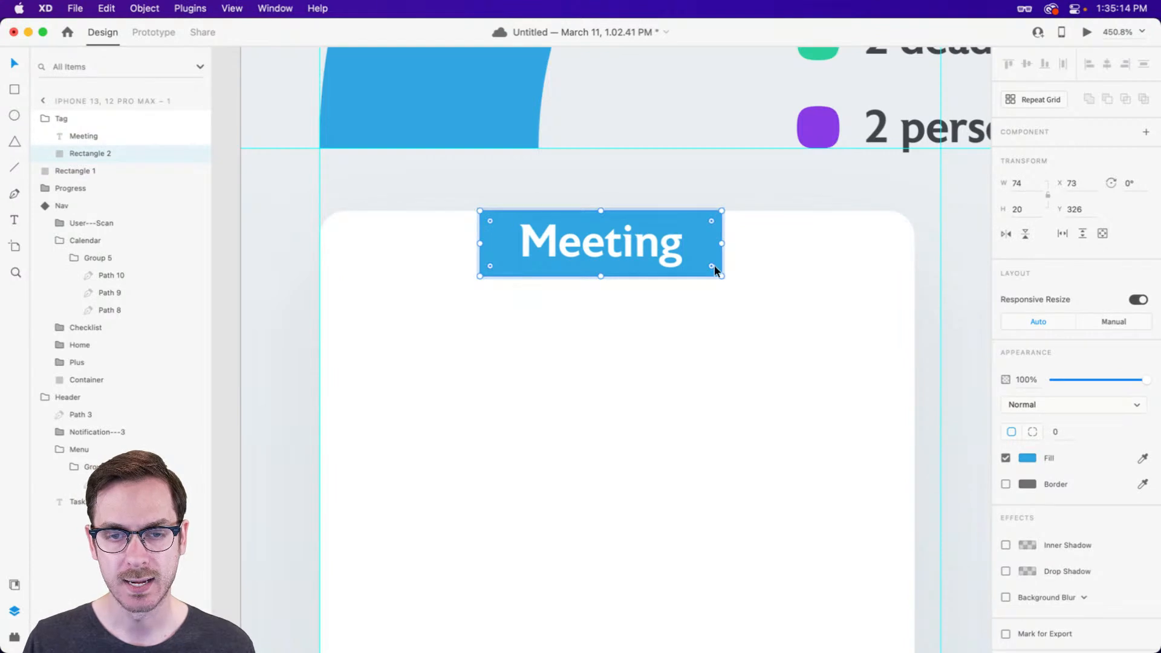
left_click_drag(710, 266, 600, 210)
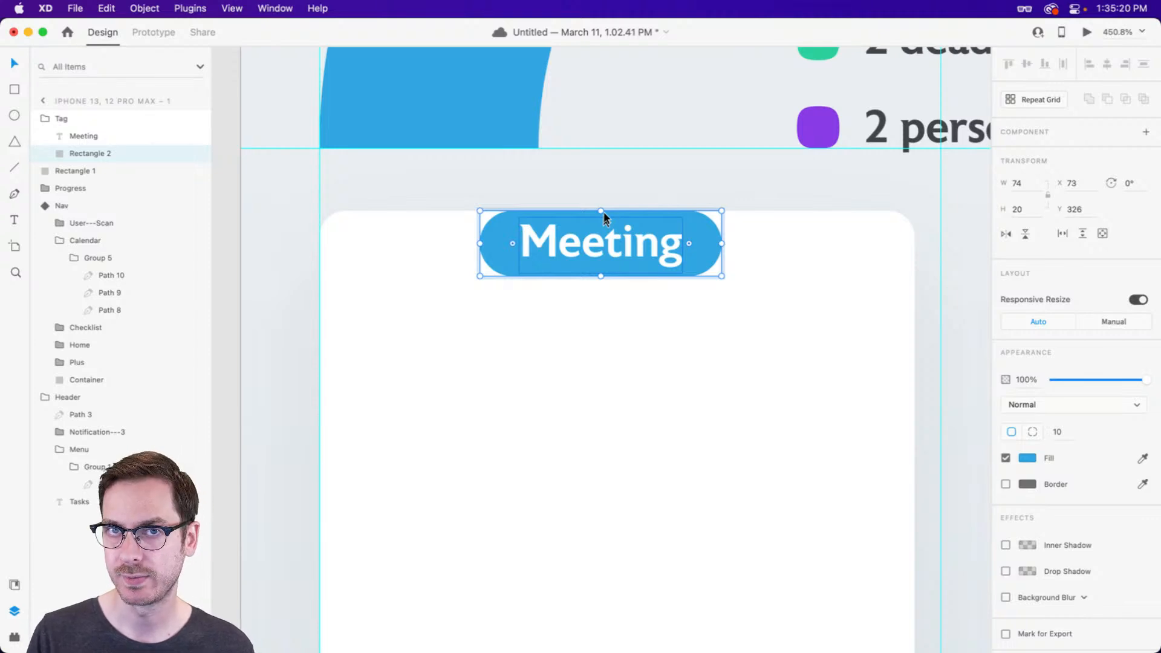
left_click_drag(690, 237, 738, 200)
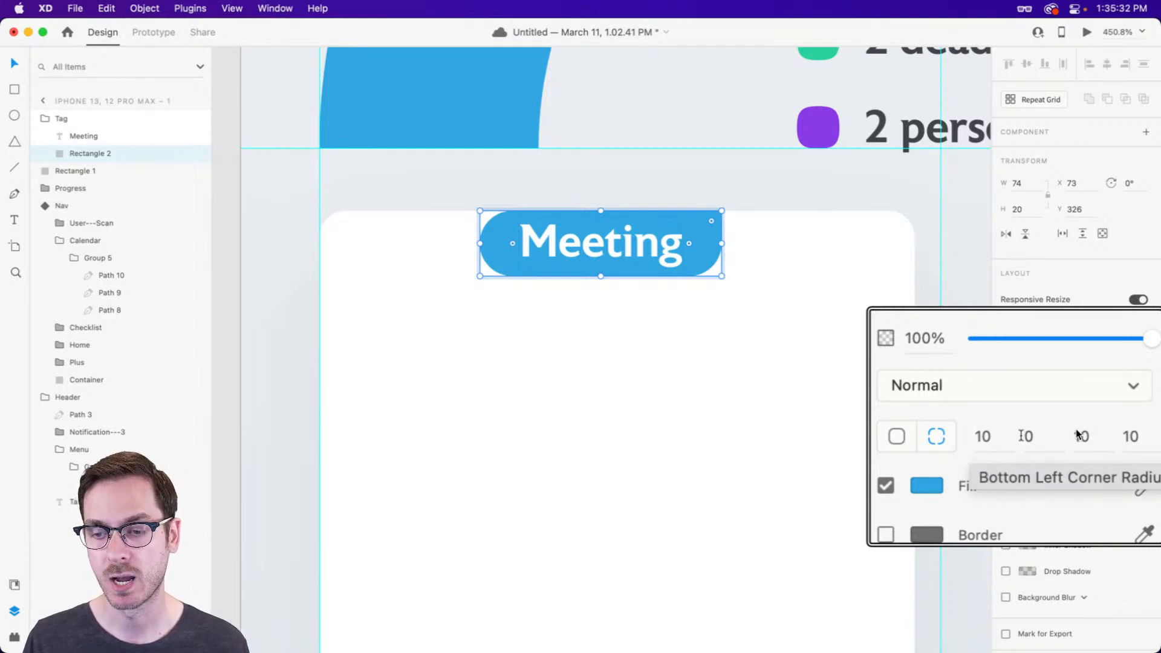
left_click(983, 436)
type("0")
key("Return")
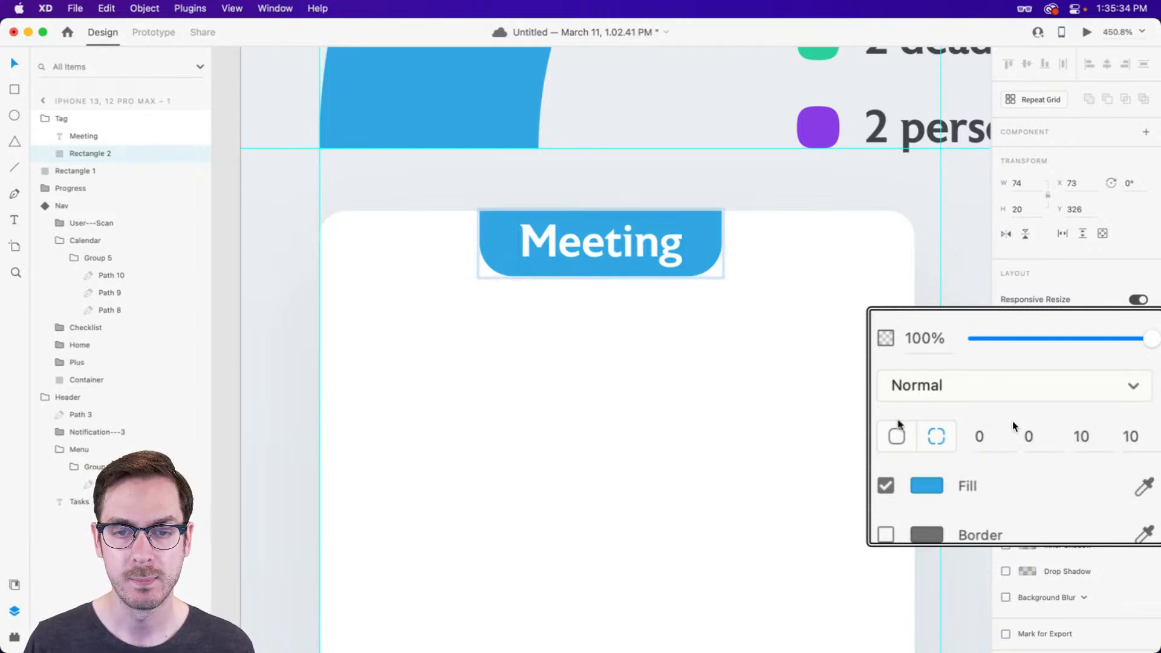
key("super+Return")
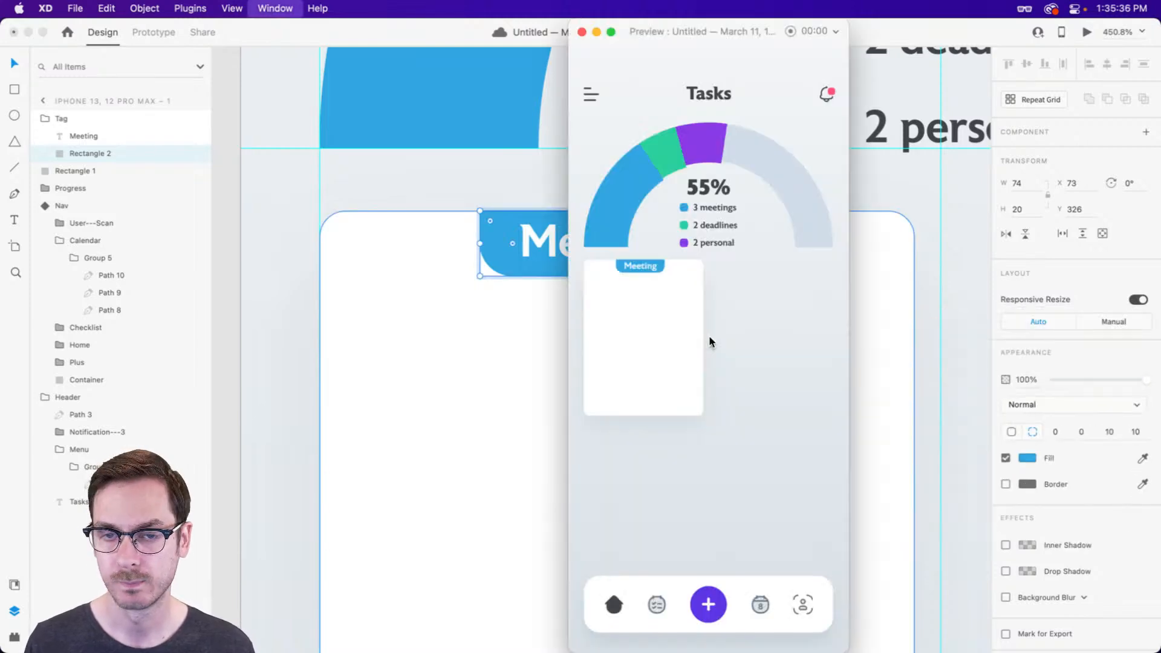
key("super+w")
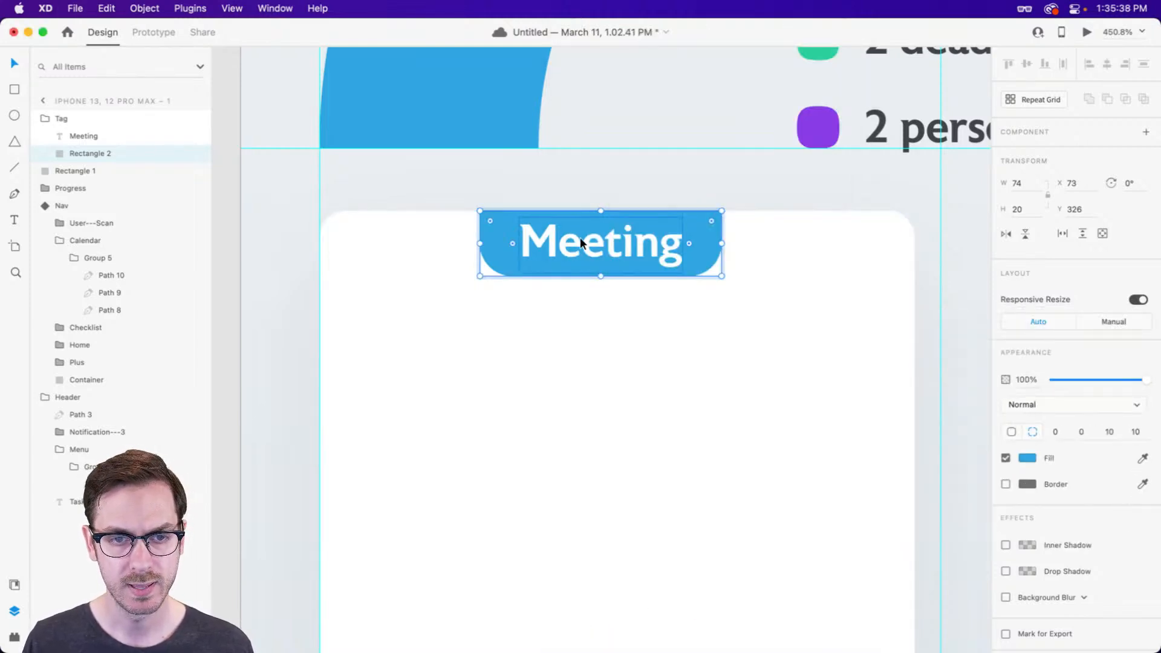
Move the Tag group to X 78 so it is centred horizontally along the card's top edge.
key("Escape")
mouse_move(589, 241)
left_mouse_down()
mouse_move(616, 240)
mouse_move(606, 237)
left_mouse_up()
scroll(652, 307, "down", 2)
scroll(648, 307, "down", 2)
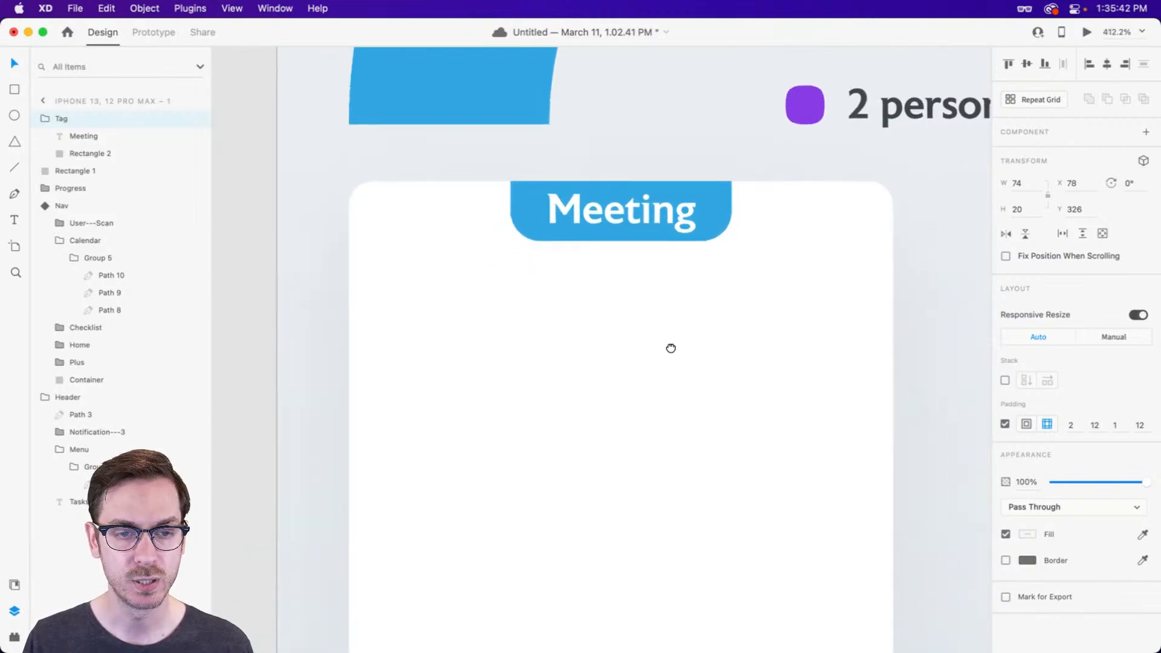
left_click_drag(669, 379, 671, 311)
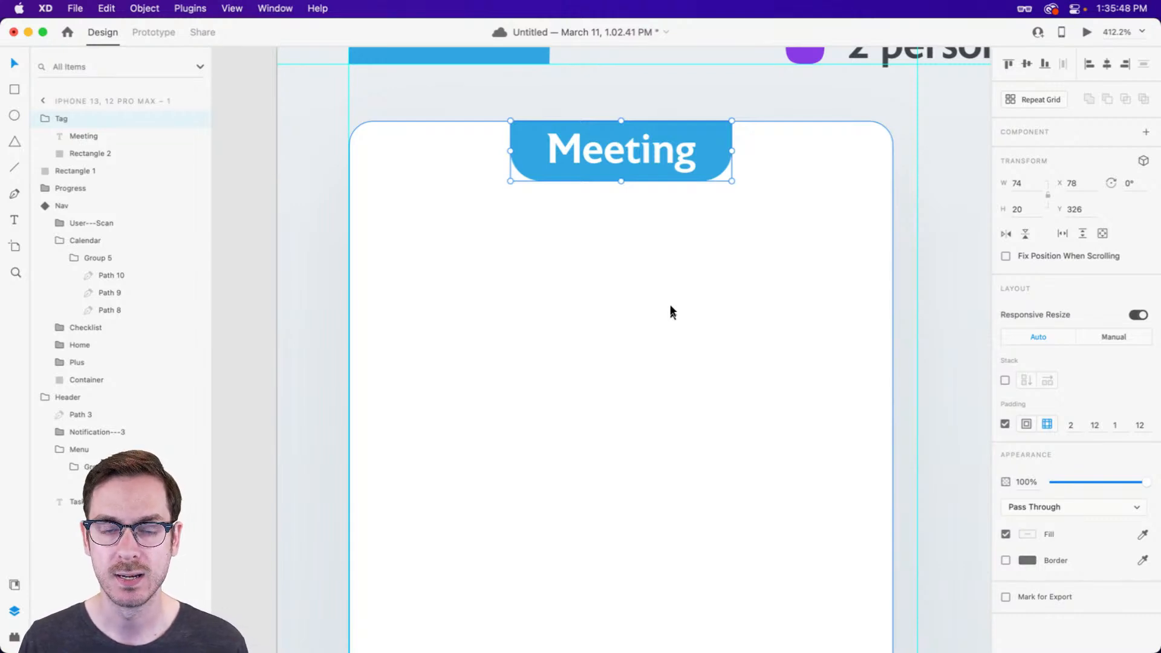
Draw a text area about 146 × 55 below the tag, enter "Stream" and apply the dark grey colour #41454B.
key("t")
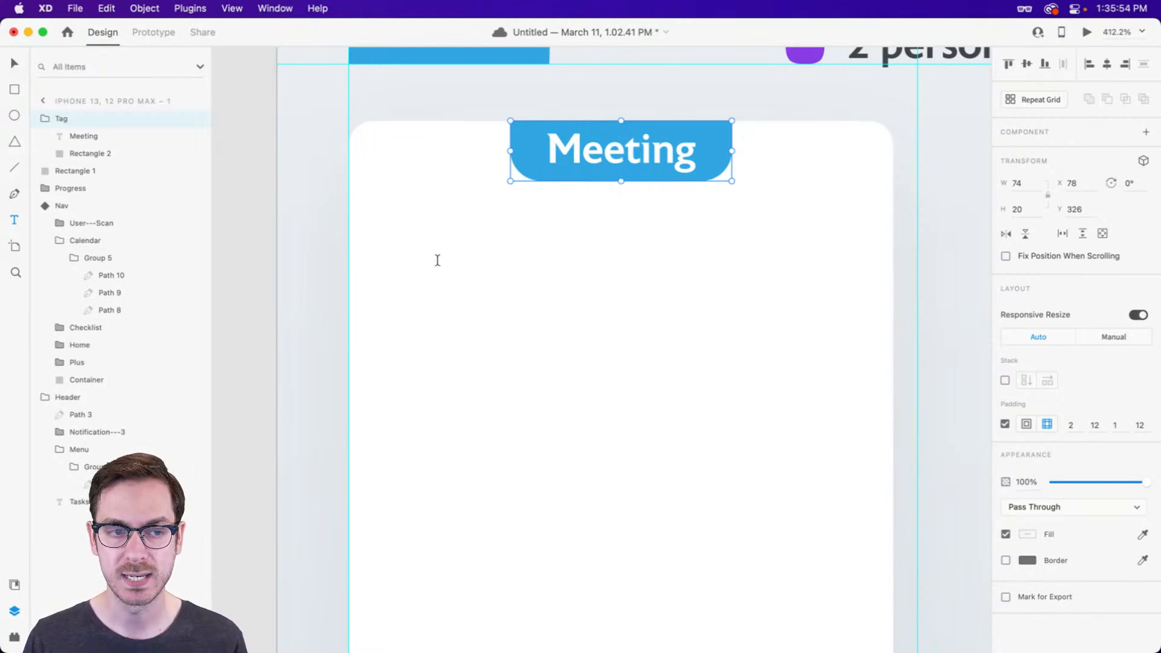
left_click_drag(409, 246, 844, 416)
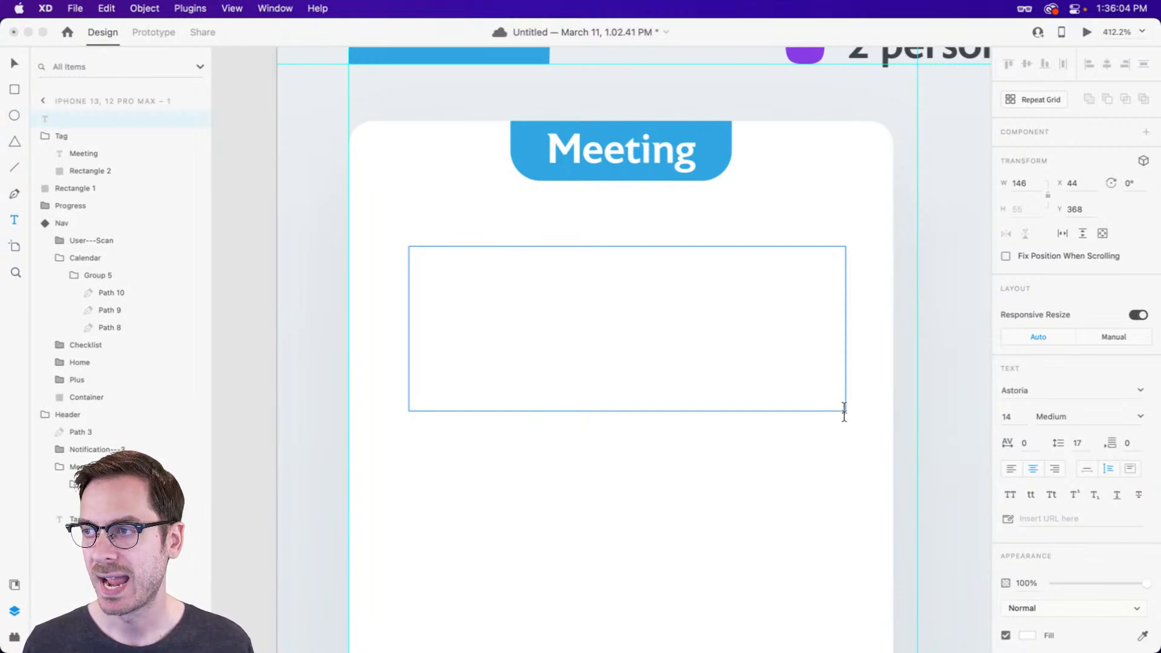
type("Stream")
key("Escape")
key("super+shift+y")
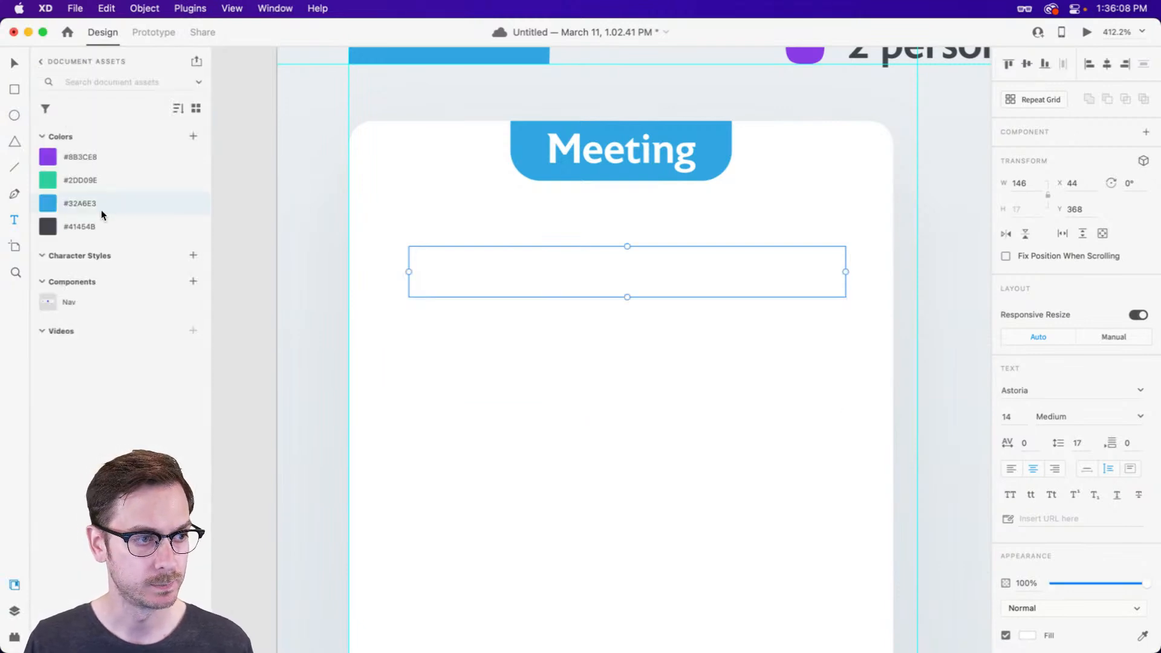
left_click(91, 226)
Complete the card title as "Stream Masterclass on Adobe Live" and set its weight to Bold.
double_click(694, 273)
left_click(715, 272)
type("Masterclass on")
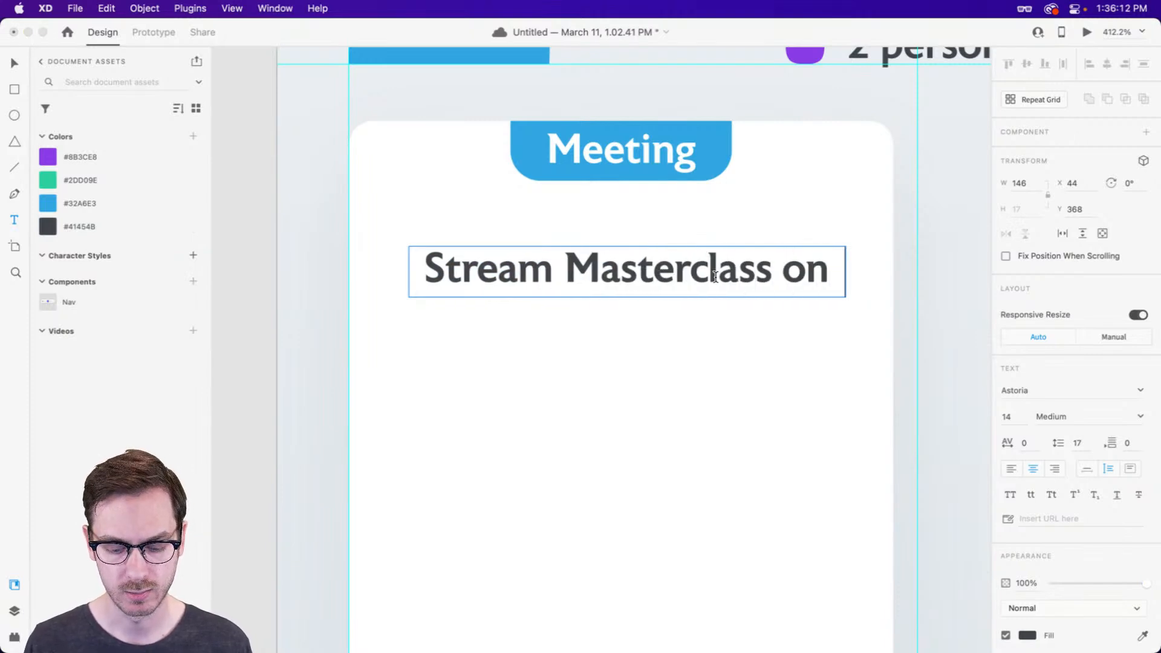
type(" Adobe Live")
key("Escape")
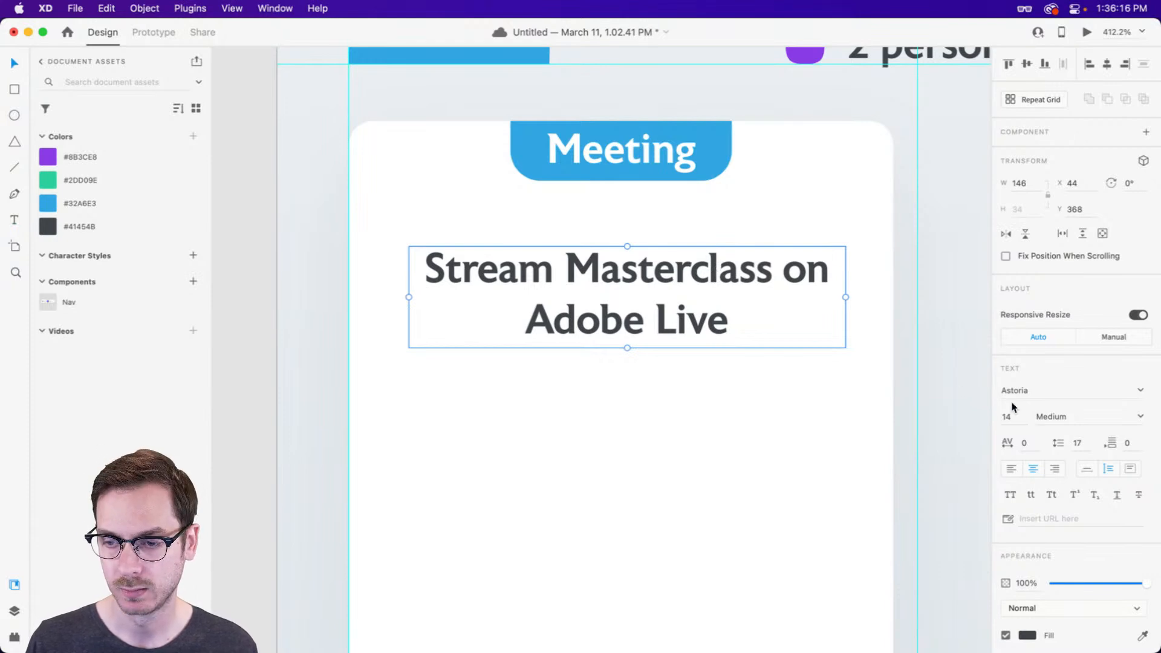
left_click(1140, 417)
left_click(1064, 506)
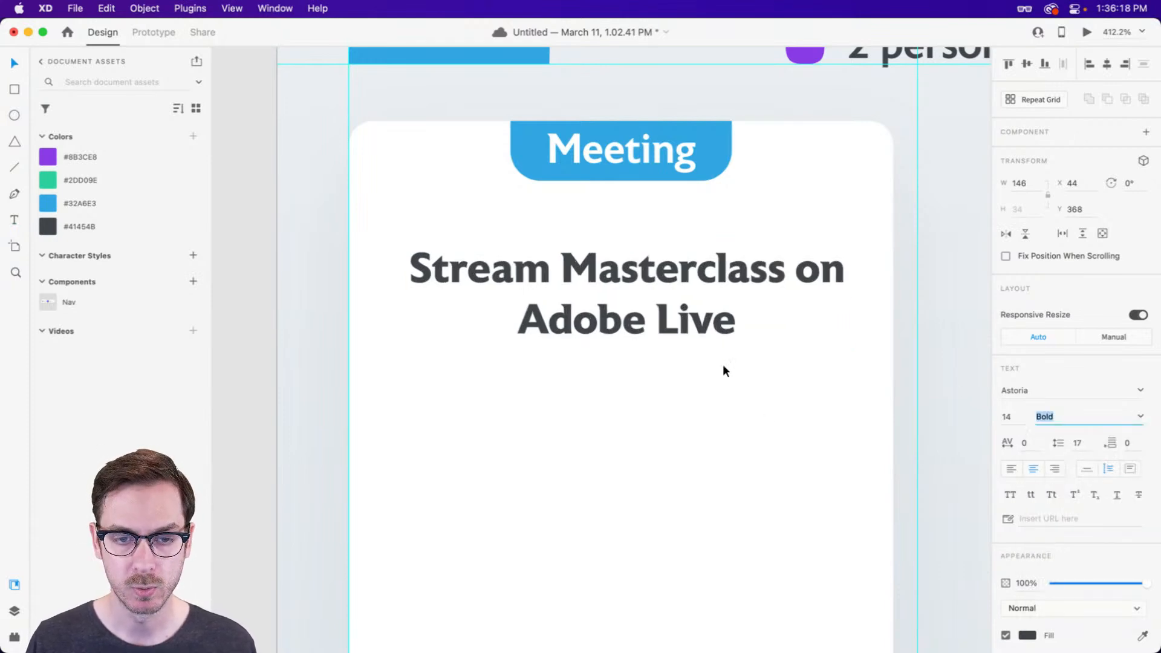
Move the card title to X 42 and open its text for editing at the end of the second line.
left_click_drag(677, 308, 668, 304)
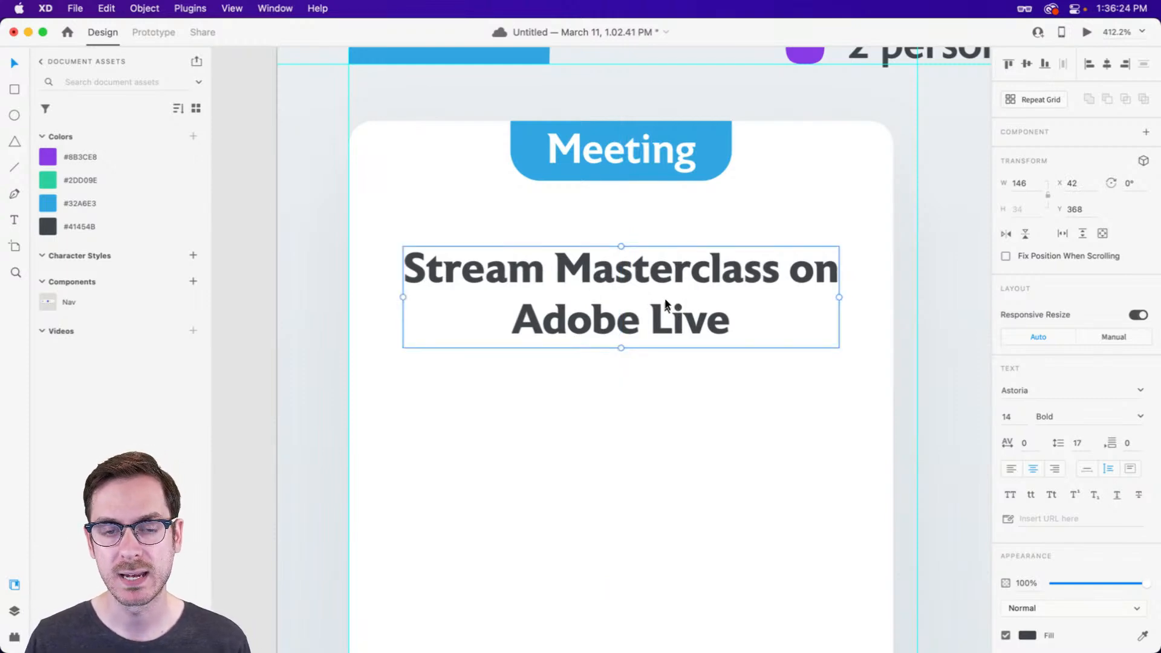
double_click(736, 320)
left_click(760, 328)
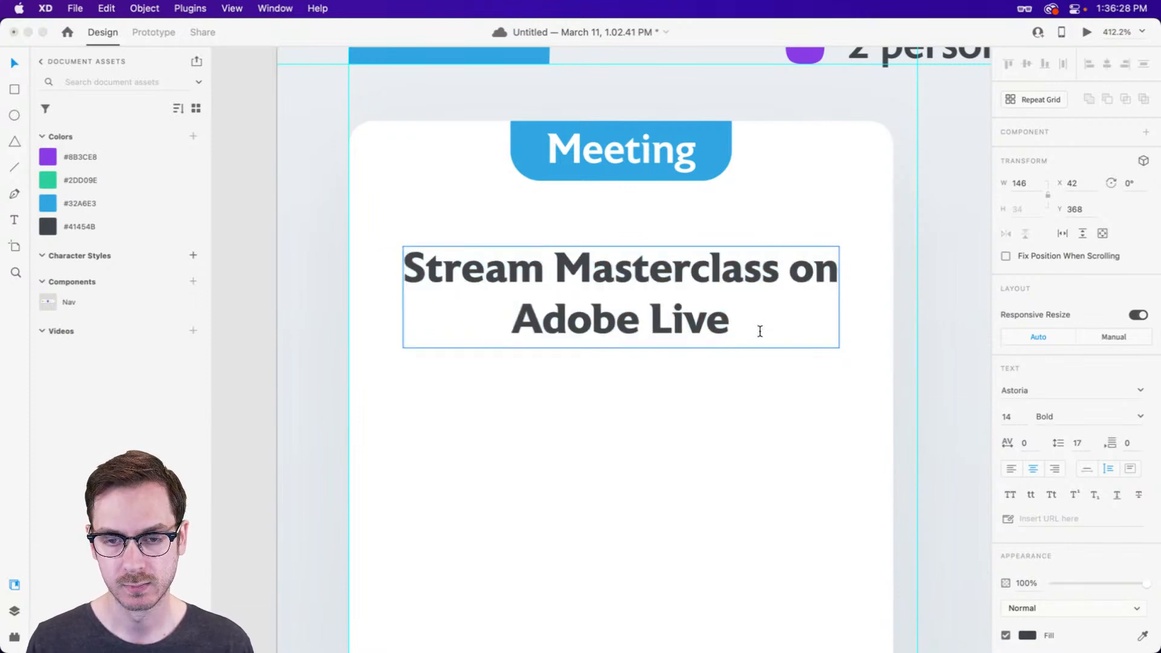
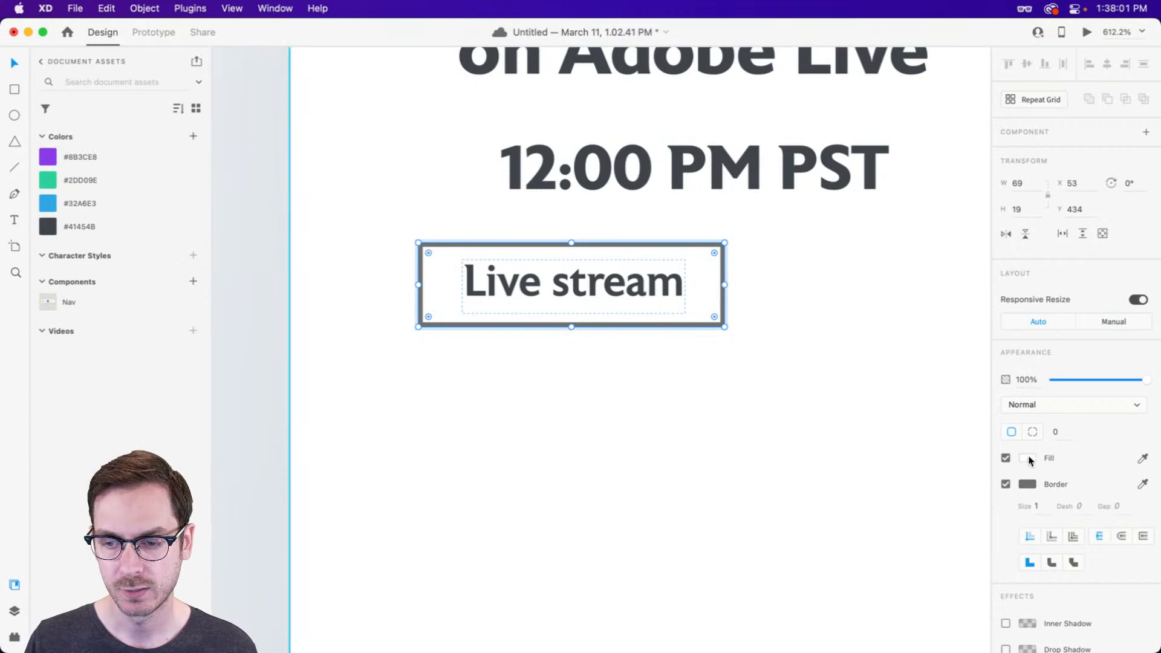
Fill the rectangle behind "Live stream" with the blue sampled from the Meeting tag and remove its border.
scroll(881, 329, "up", 5)
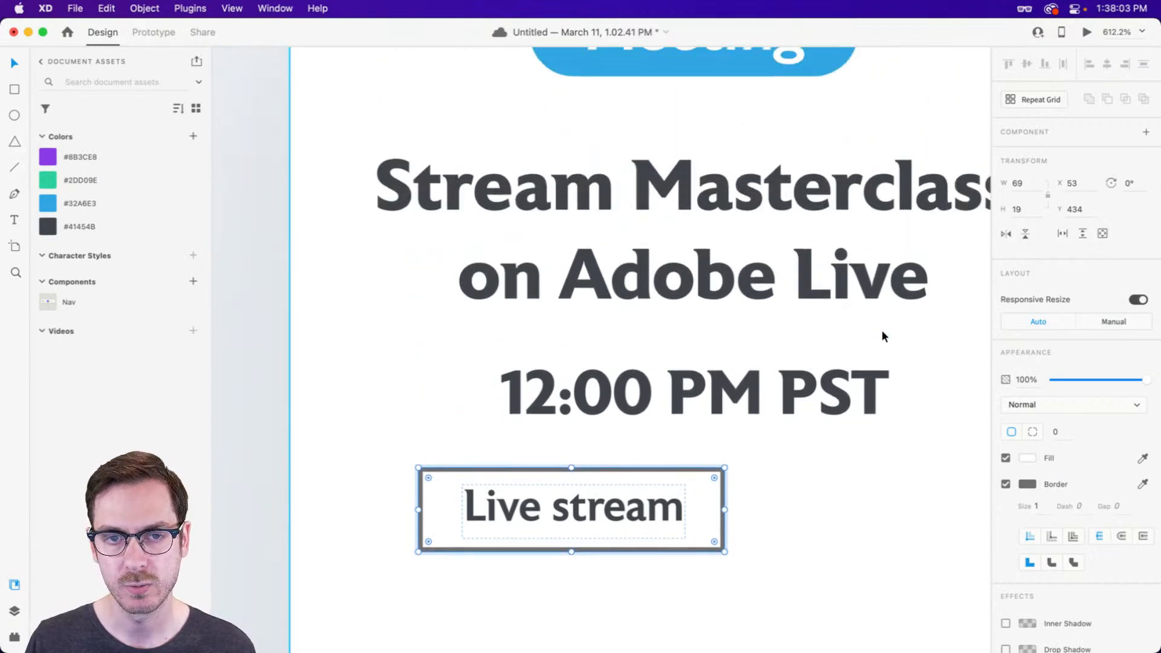
key("i")
left_click(814, 53)
scroll(813, 53, "down", 2)
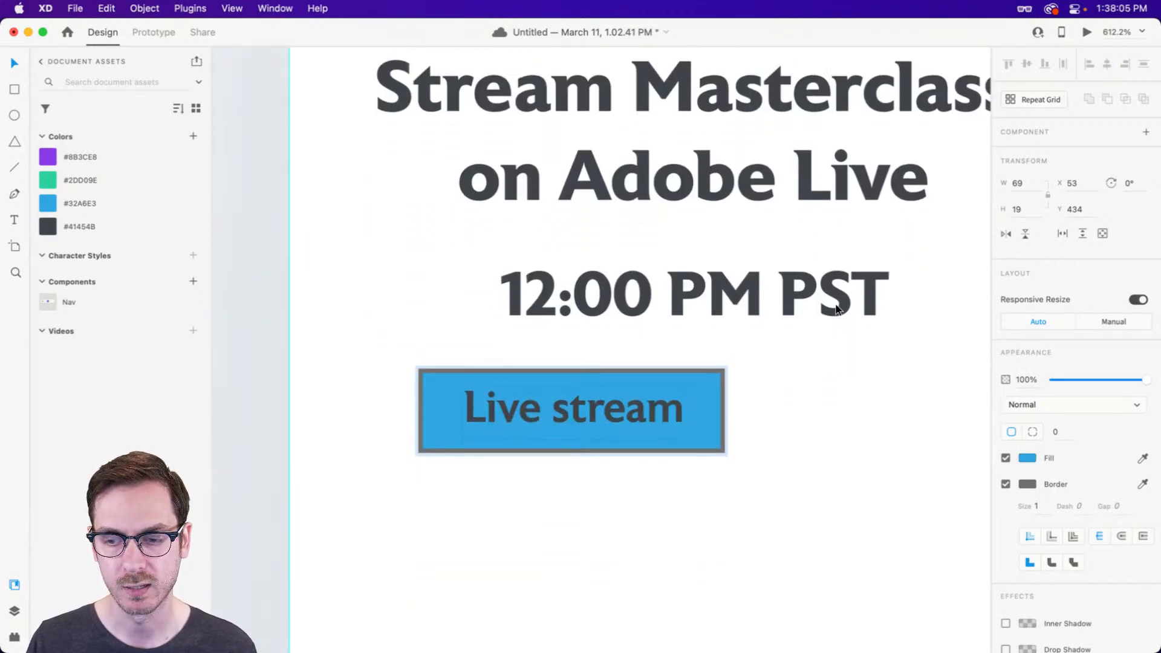
left_click(1006, 483)
Colour the "Live stream" text white (#FFFFFF) and check the label in the preview.
double_click(640, 410)
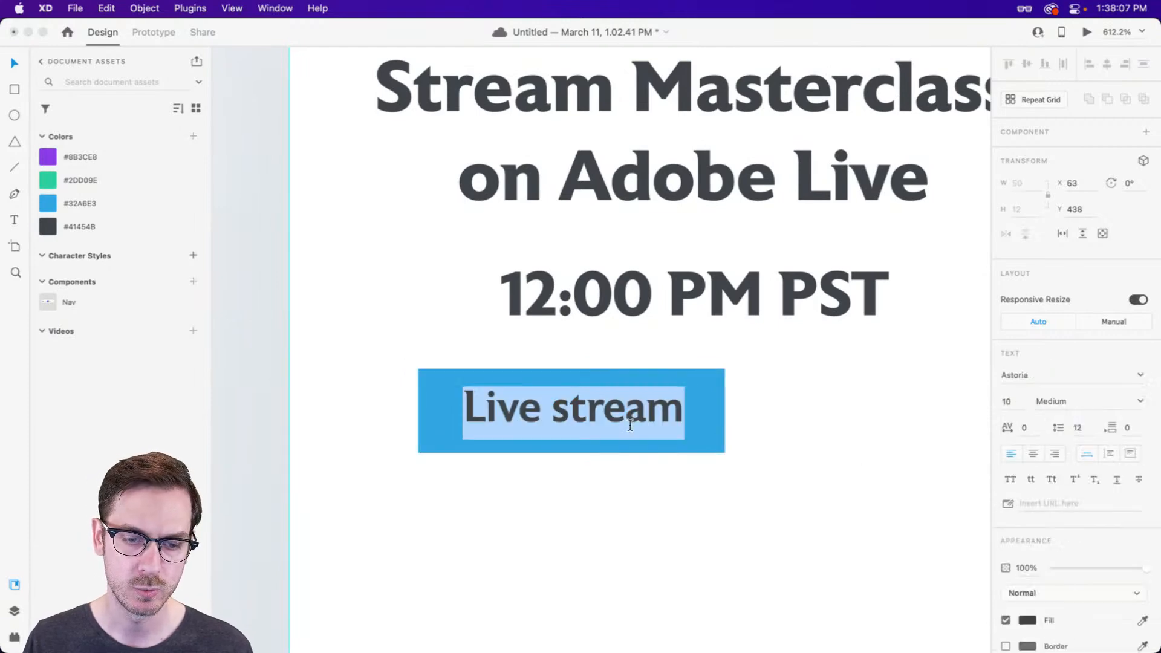
left_click(1025, 618)
left_click_drag(907, 523, 733, 356)
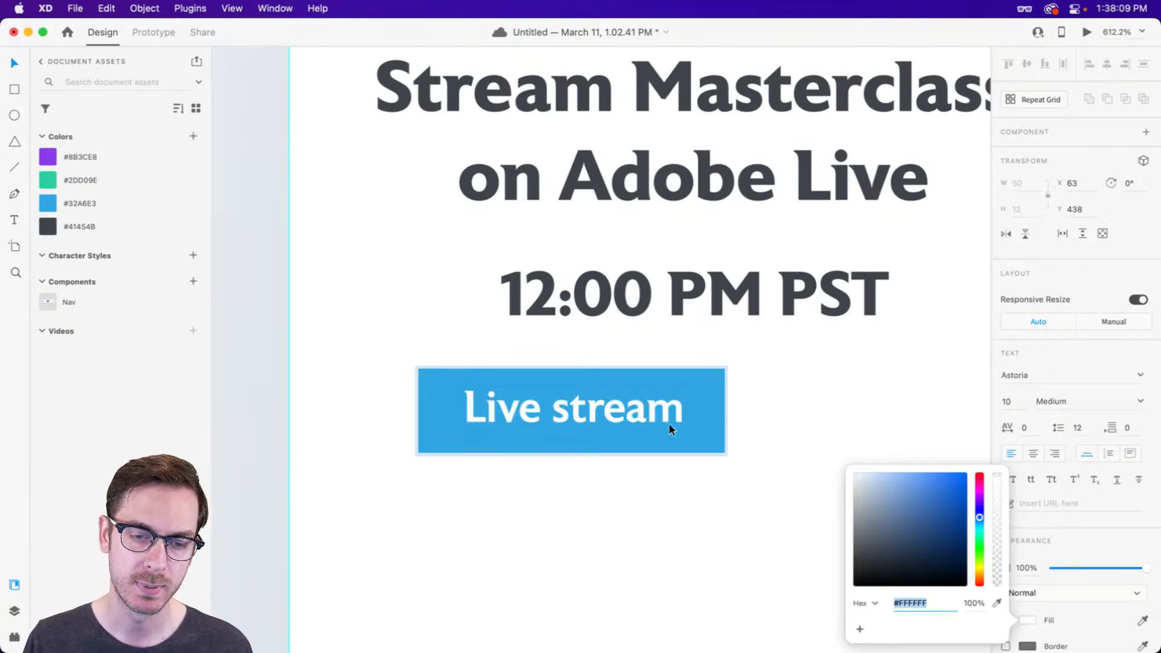
key("Escape")
key("super+Return")
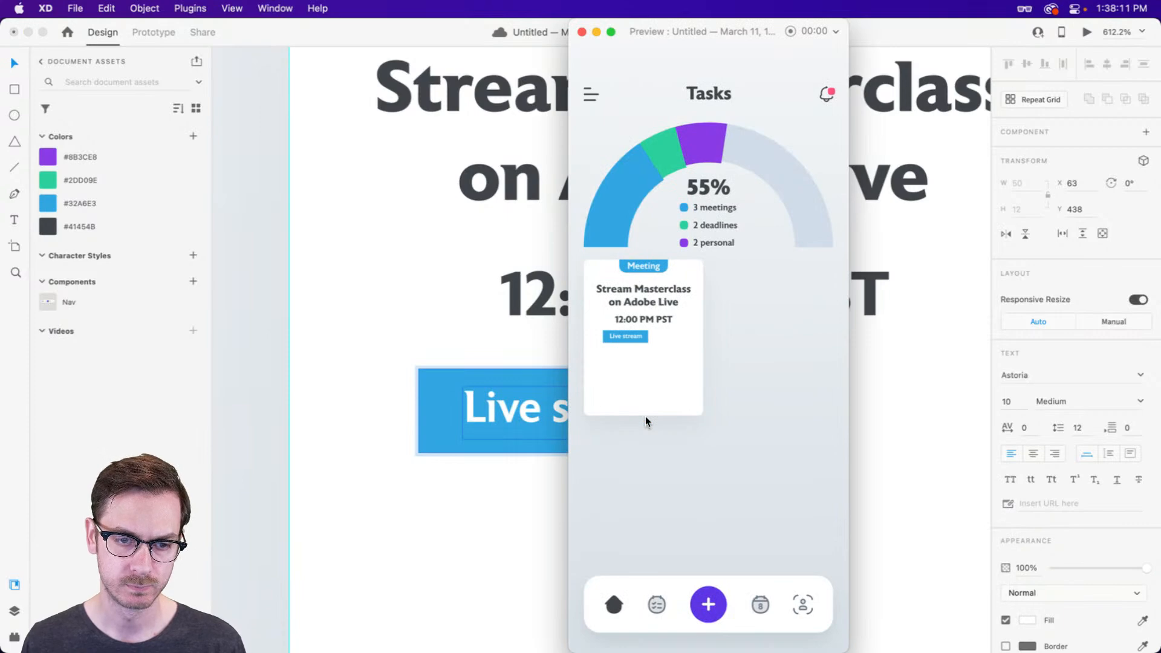
key("super+w")
Set the Live stream group's right padding to 10 and bottom padding to 2, and check it in the preview.
key("Escape")
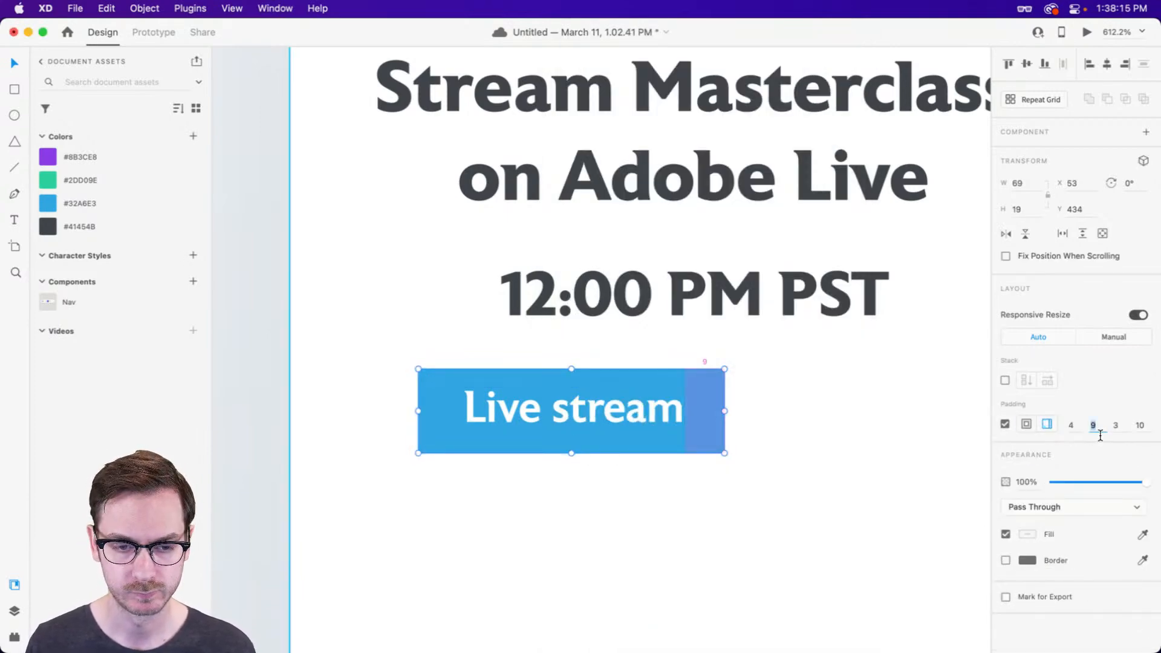
key("Up")
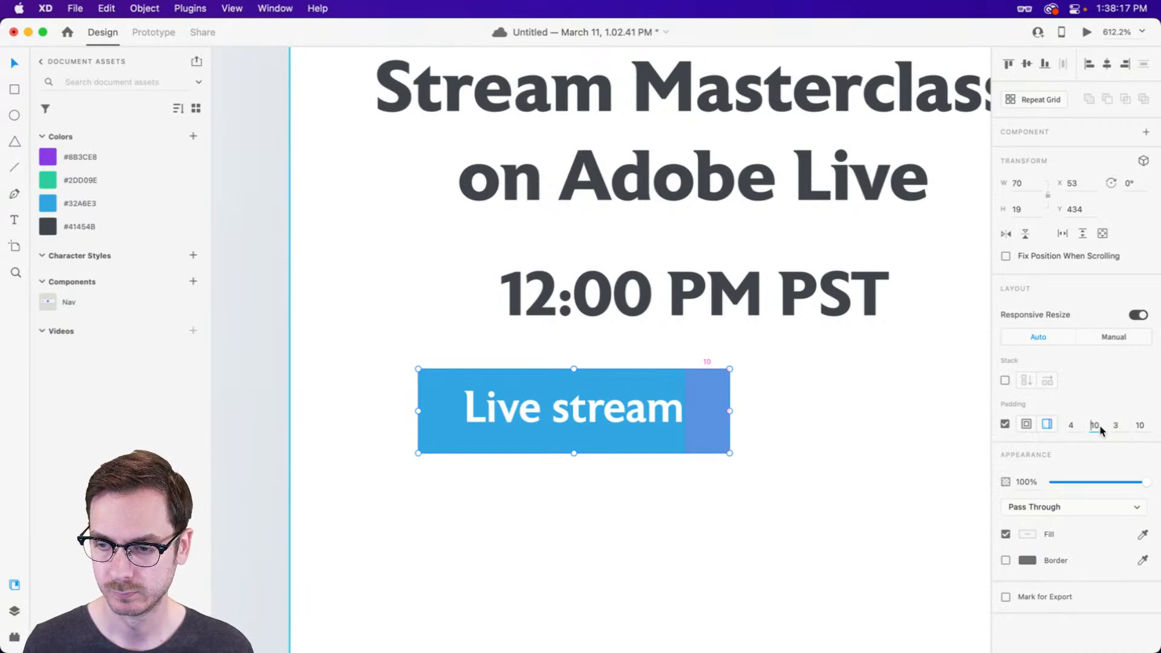
key("Tab")
key("Up")
key("Down")
key("Down")
key("super+Return")
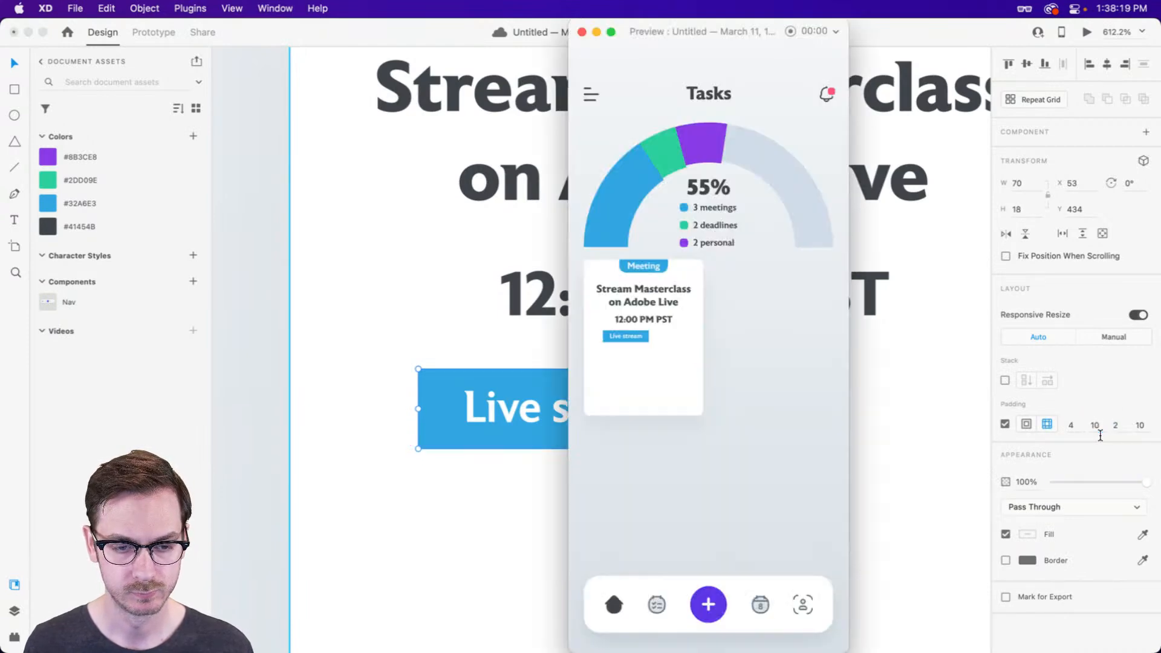
key("super+w")
Round the blue Live stream rectangle's corners fully to a radius of 9 to form a pill.
double_click(715, 393)
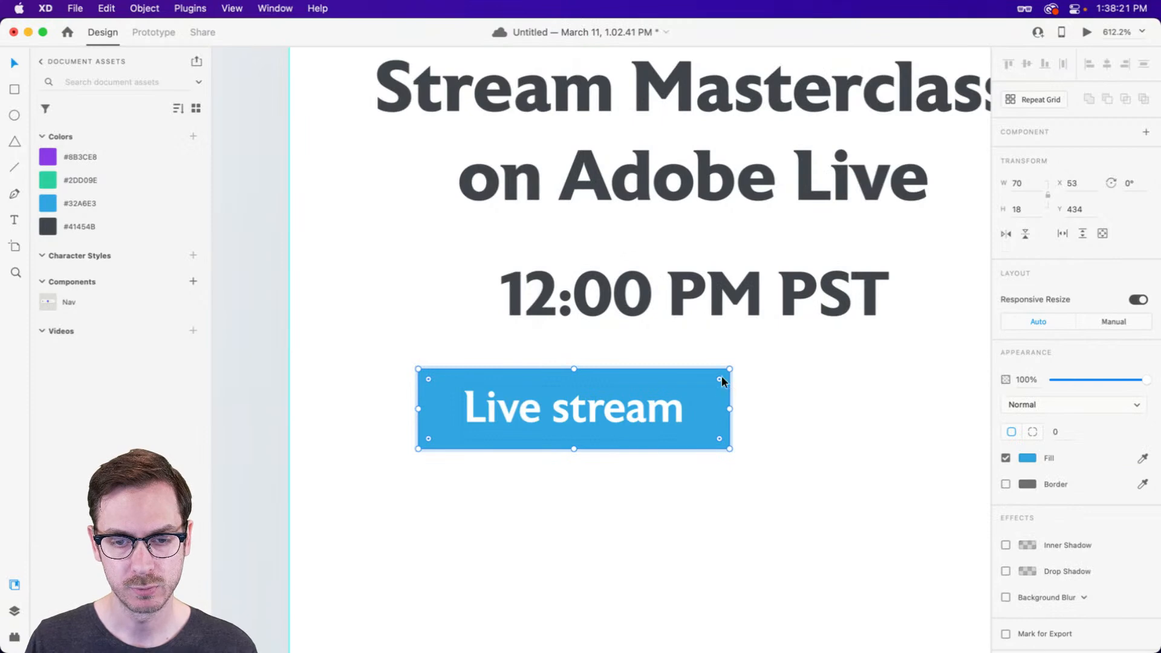
left_click_drag(723, 381, 643, 405)
key("Escape")
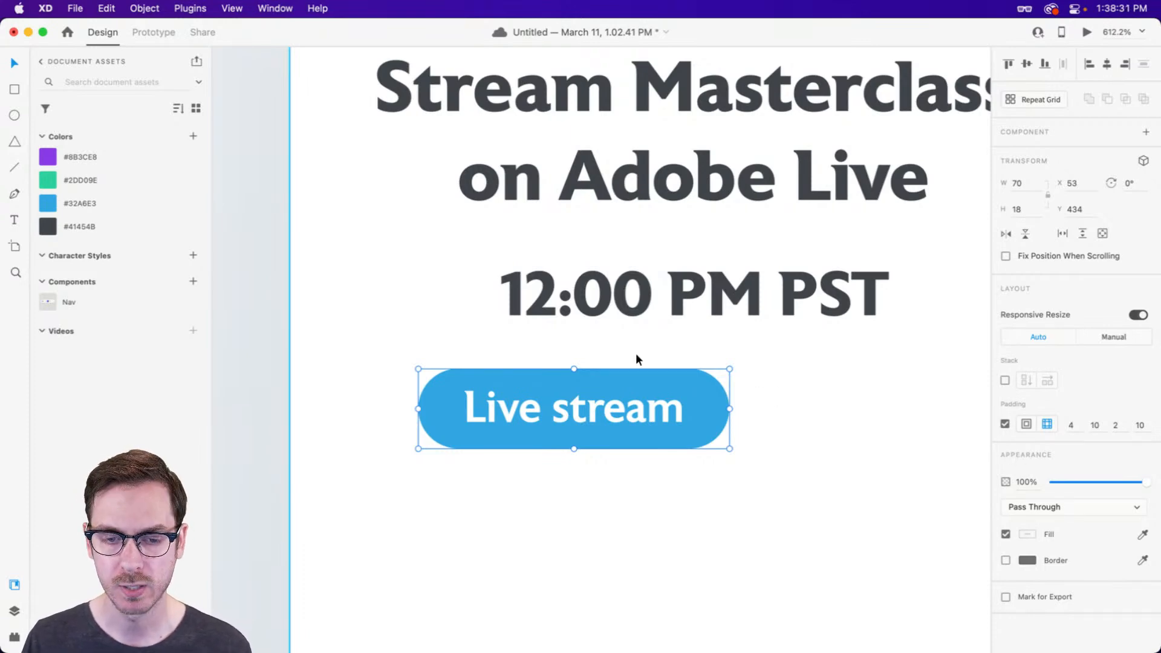
Lighten the Live stream pill's fill to a muted blue, #9FC5D9.
double_click(695, 401)
left_click(1027, 459)
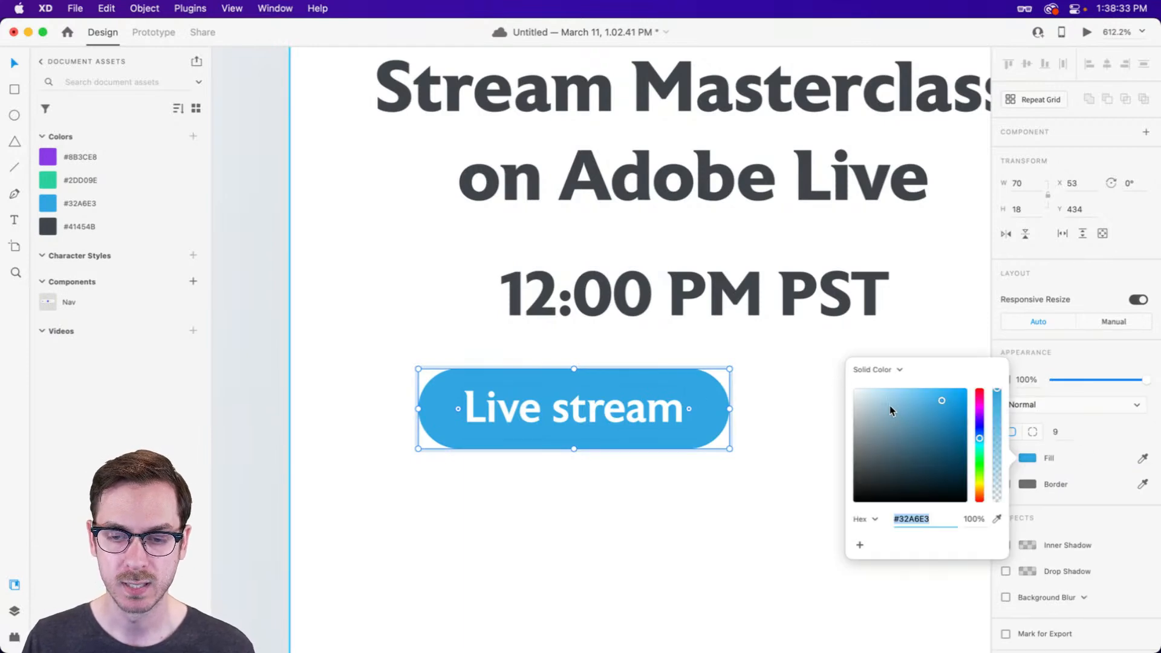
left_click(888, 407)
left_click_drag(887, 409, 884, 406)
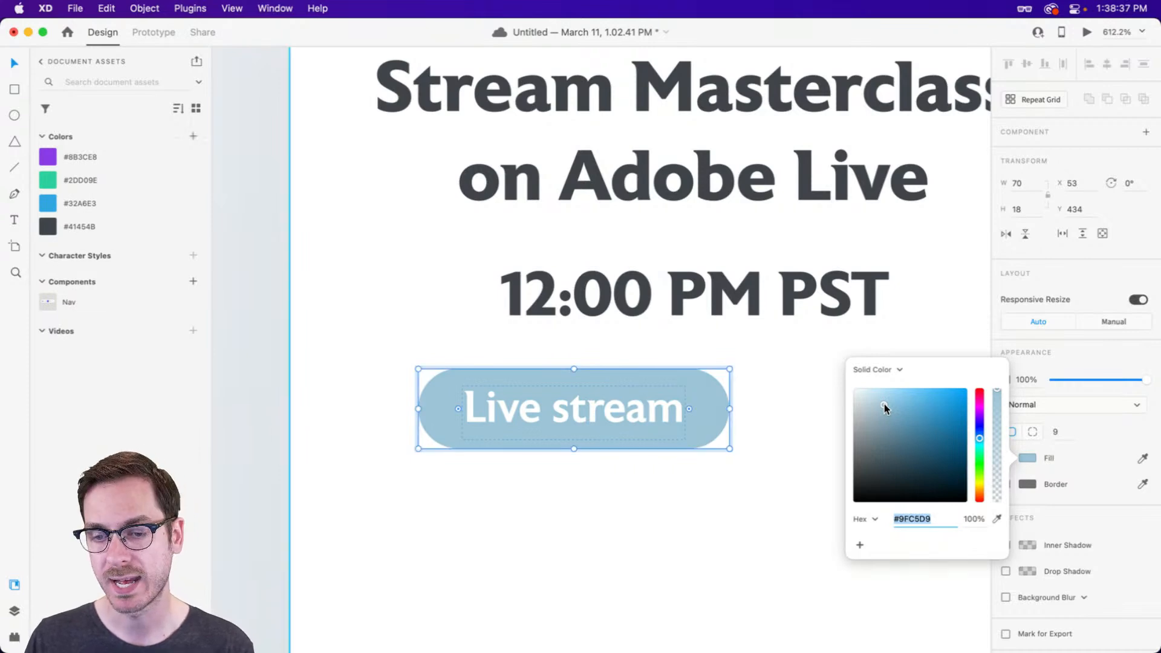
left_click(615, 379)
Examine the white label text against the lightened pill, both up close and in the preview.
double_click(682, 399)
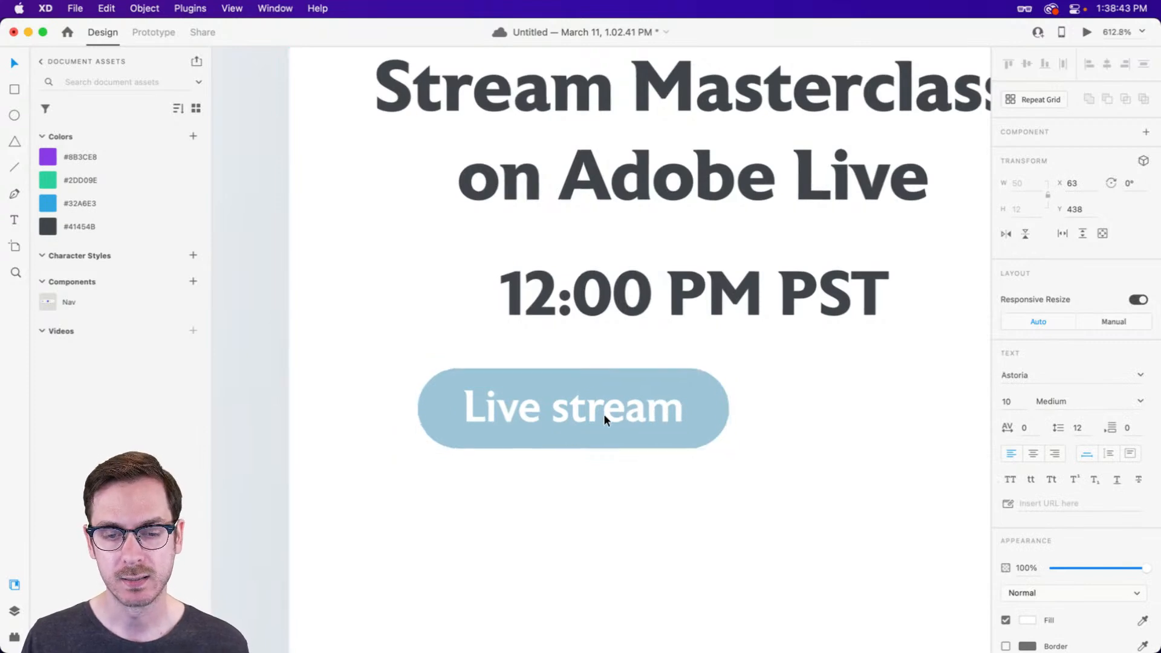
left_click(704, 398)
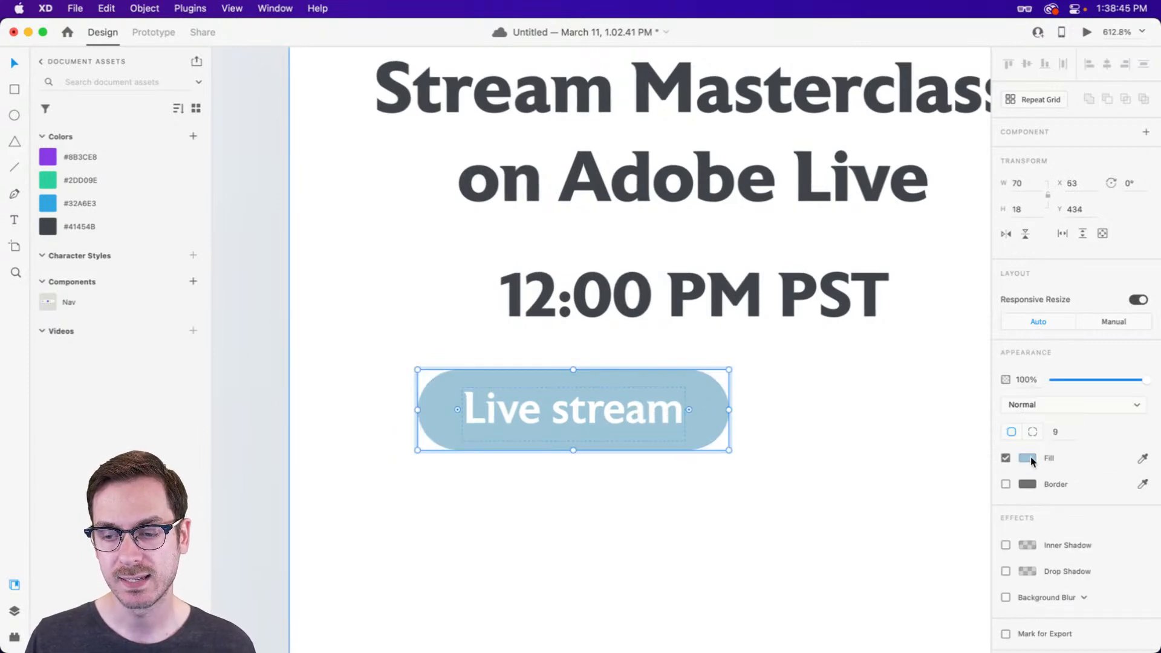
left_click(1030, 459)
left_click(1073, 357)
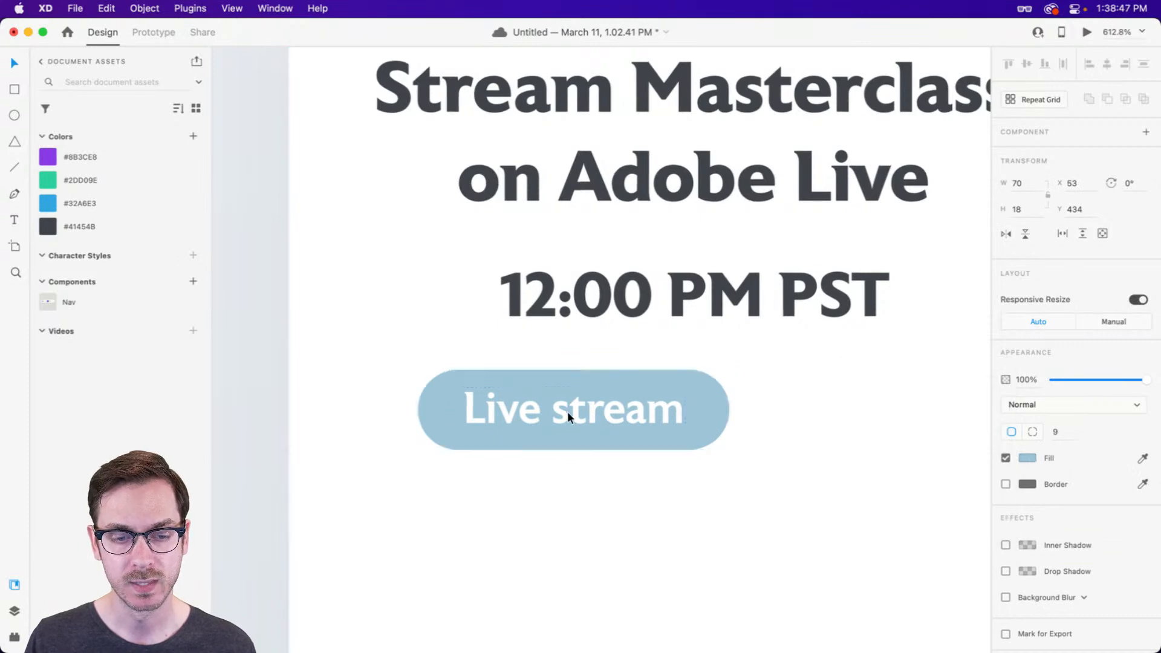
scroll(565, 412, "up", 5)
left_click_drag(503, 514, 521, 408)
left_click(661, 314)
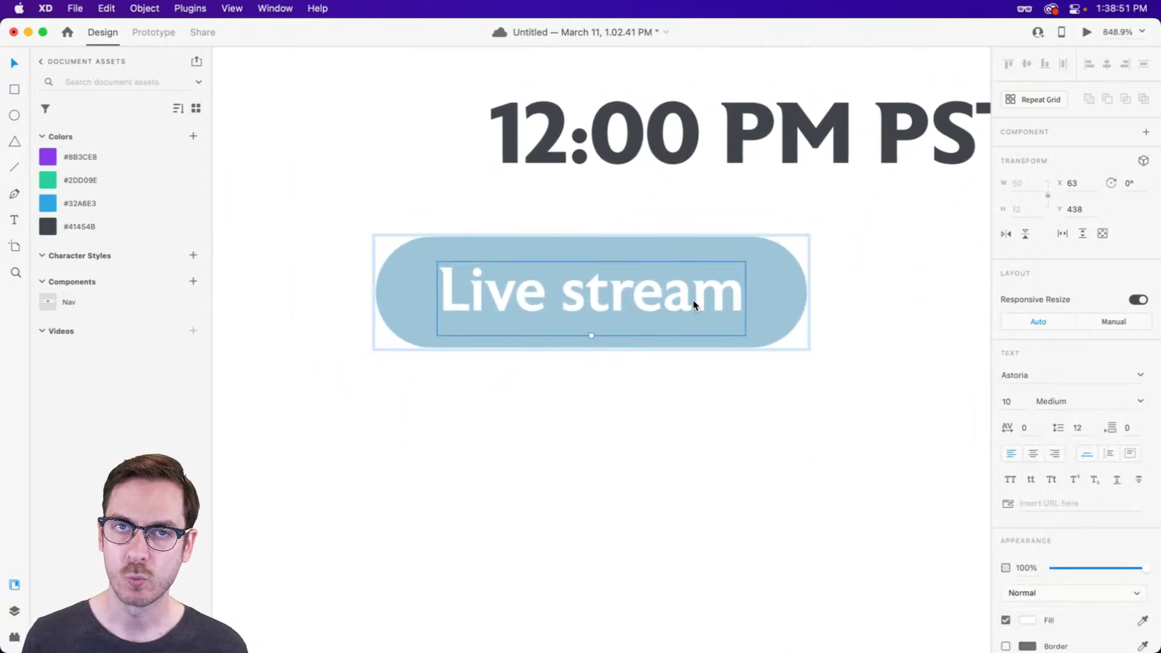
left_click(773, 288)
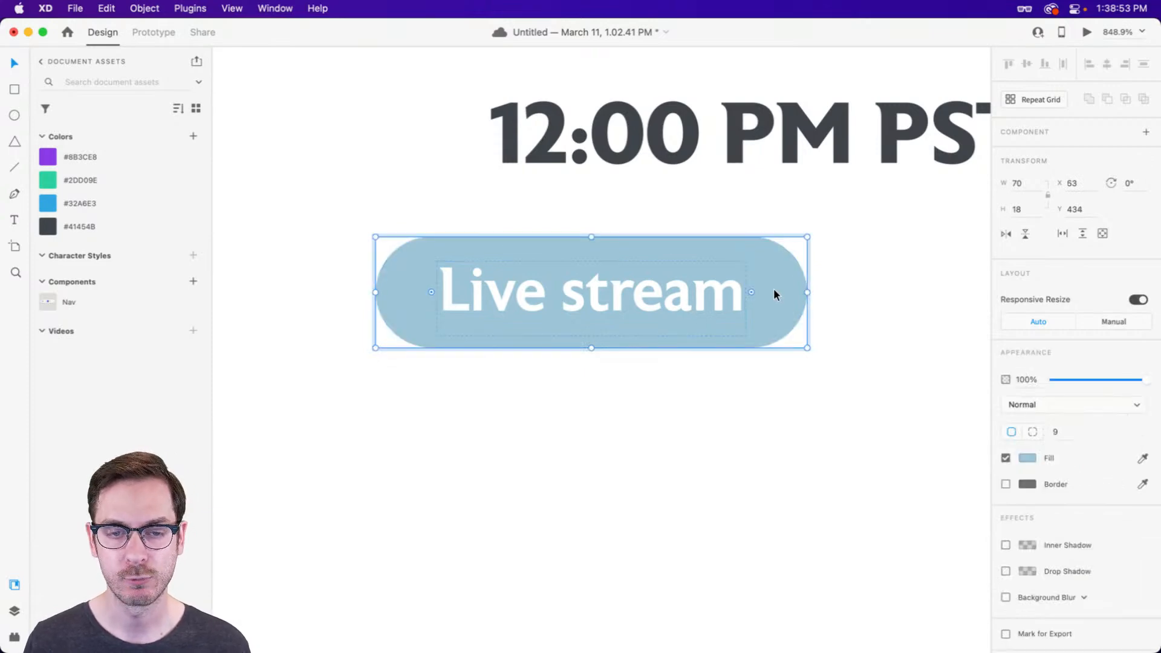
key("super+Return")
key("super+w")
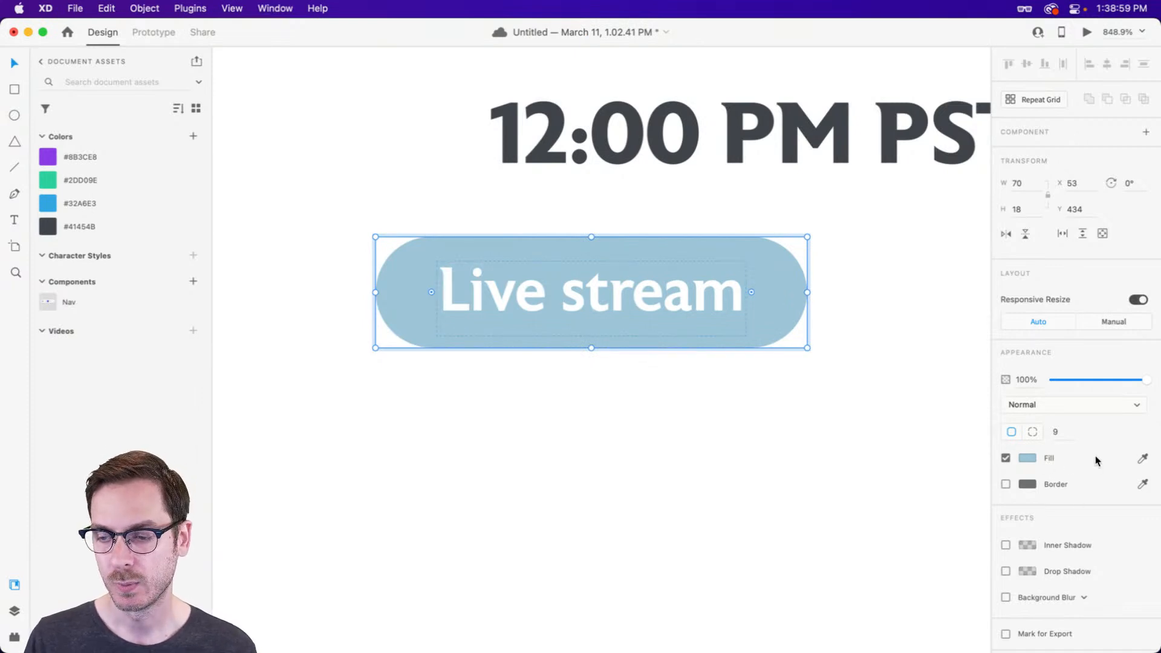
Sample the pill's blue for the "Live stream" text, darken it to #41697E and check it in the preview.
left_click(693, 295)
key("i")
left_click(762, 283)
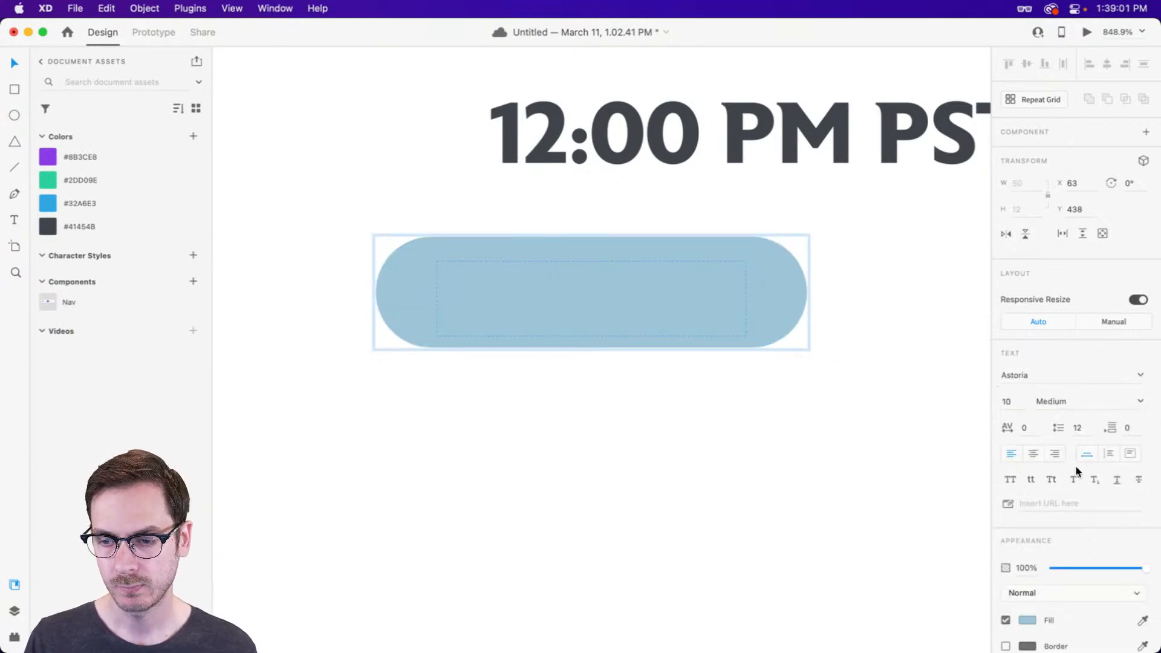
left_click(1028, 620)
left_click_drag(874, 504, 908, 531)
key("super+Return")
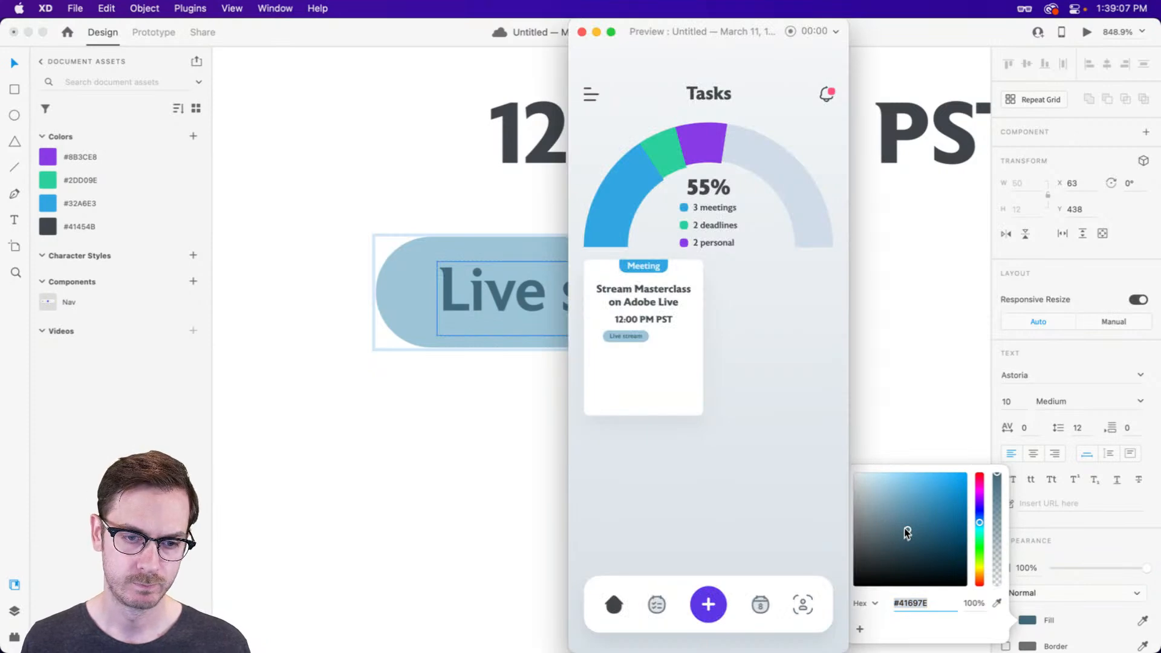
left_click(674, 340)
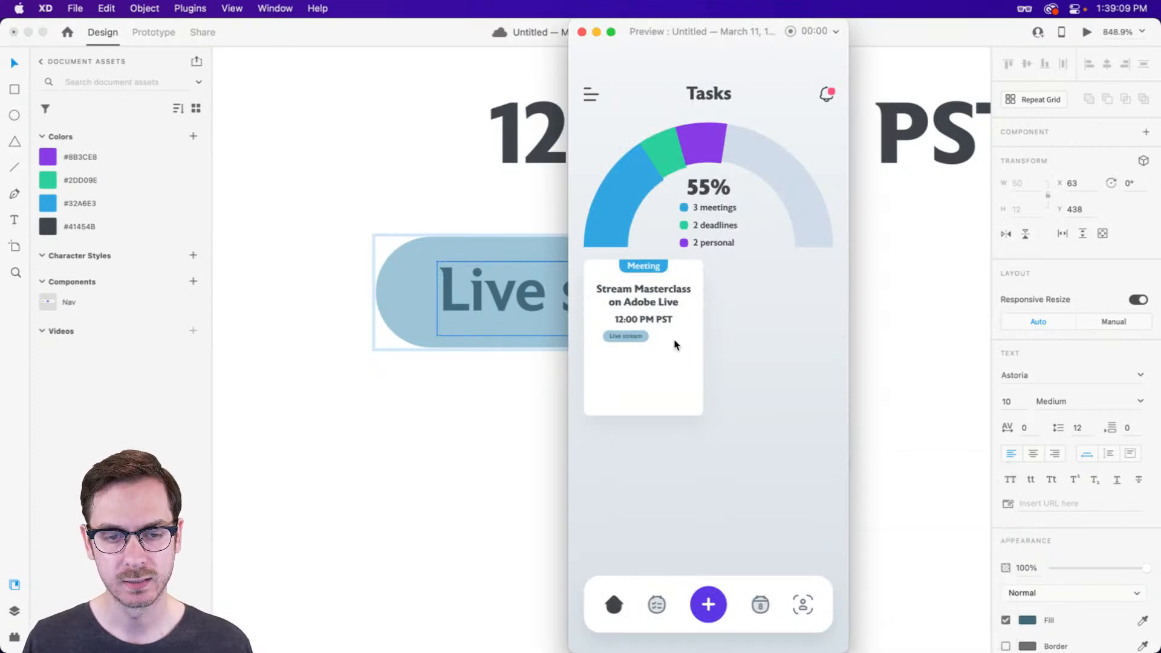
key("super+w")
Set the Live stream group's bottom padding to 1 and check the pill in the preview.
left_click(754, 302)
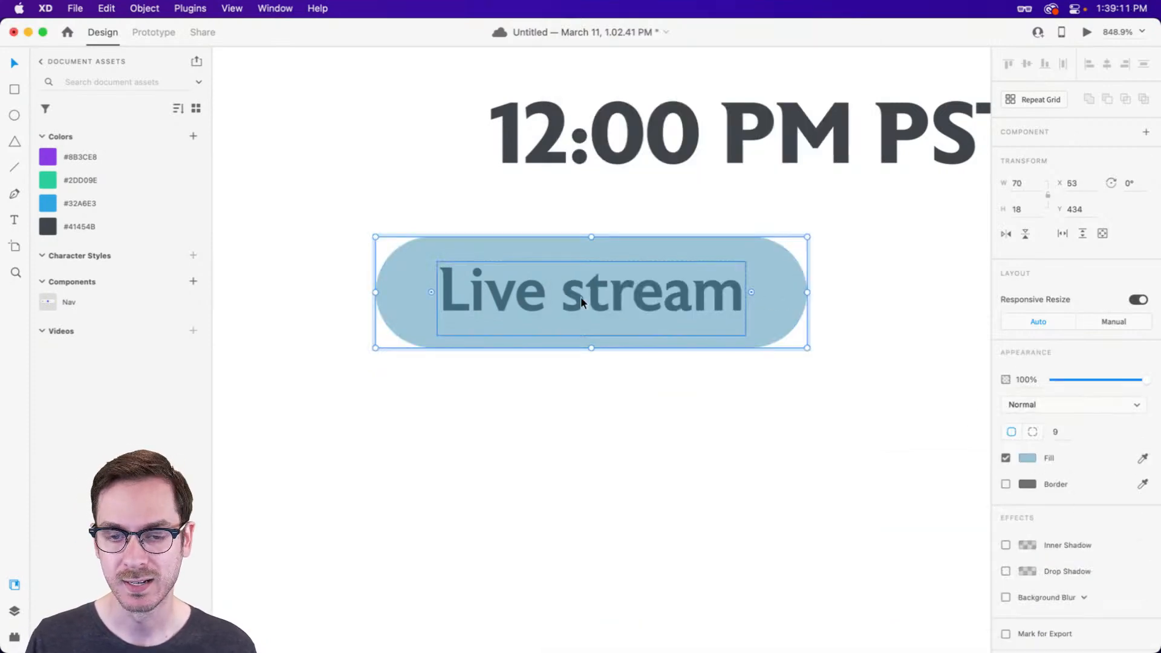
key("super+g")
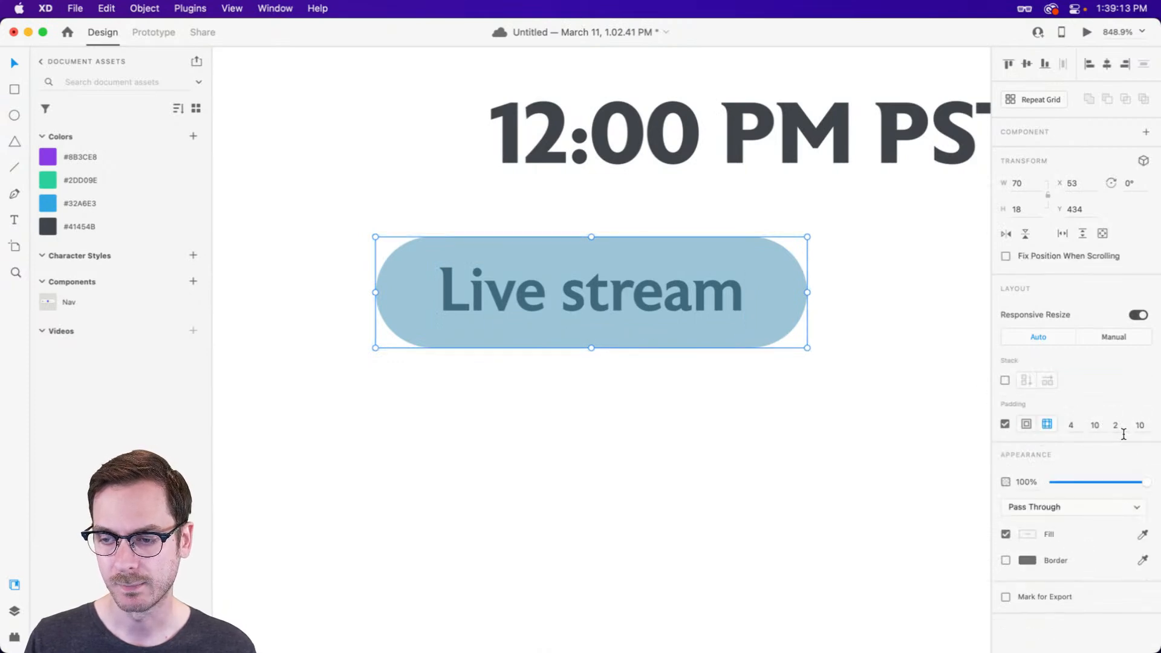
left_click(1141, 431)
key("shift+Tab")
key("Down")
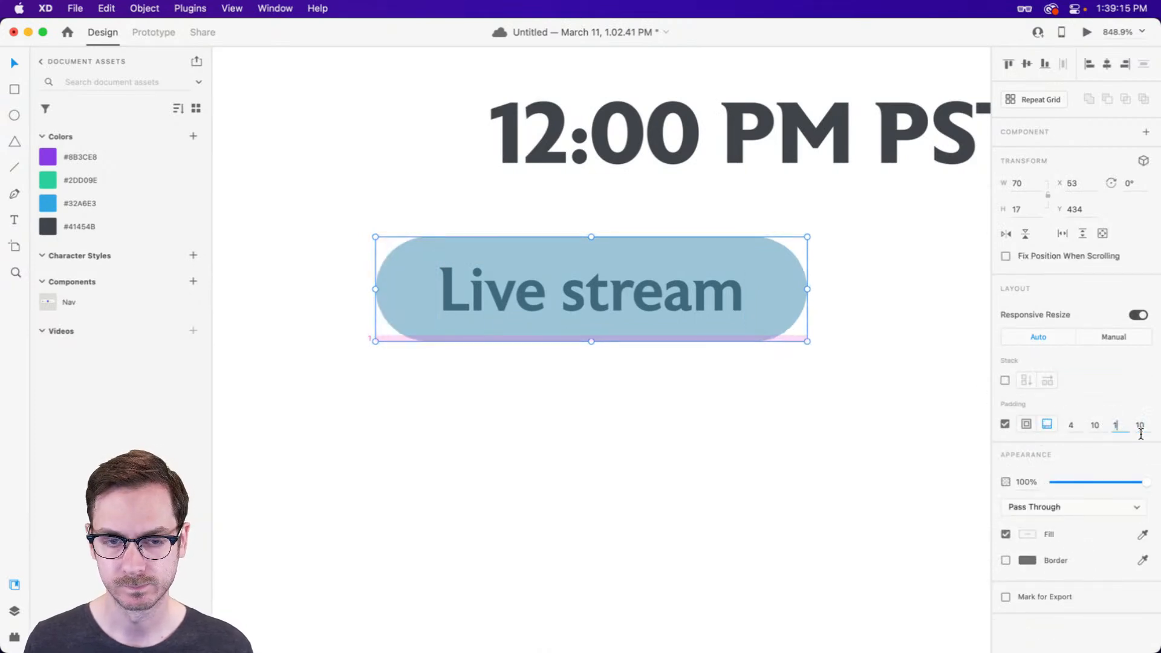
key("super+Return")
key("super+w")
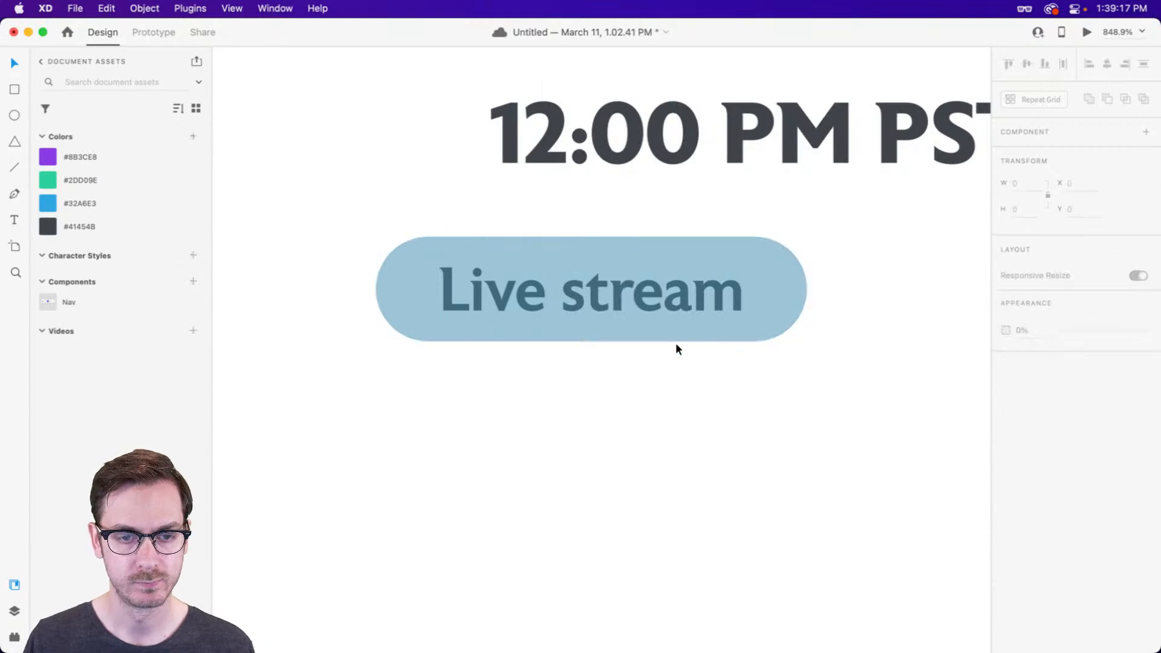
Move the Live stream pill to X 51, Y 437, group it and turn on stacking for the new group.
scroll(676, 343, "down", 3)
left_click_drag(639, 299, 617, 369)
scroll(632, 314, "down", 2)
scroll(626, 313, "down", 3)
scroll(627, 312, "down", 4)
key("super+g")
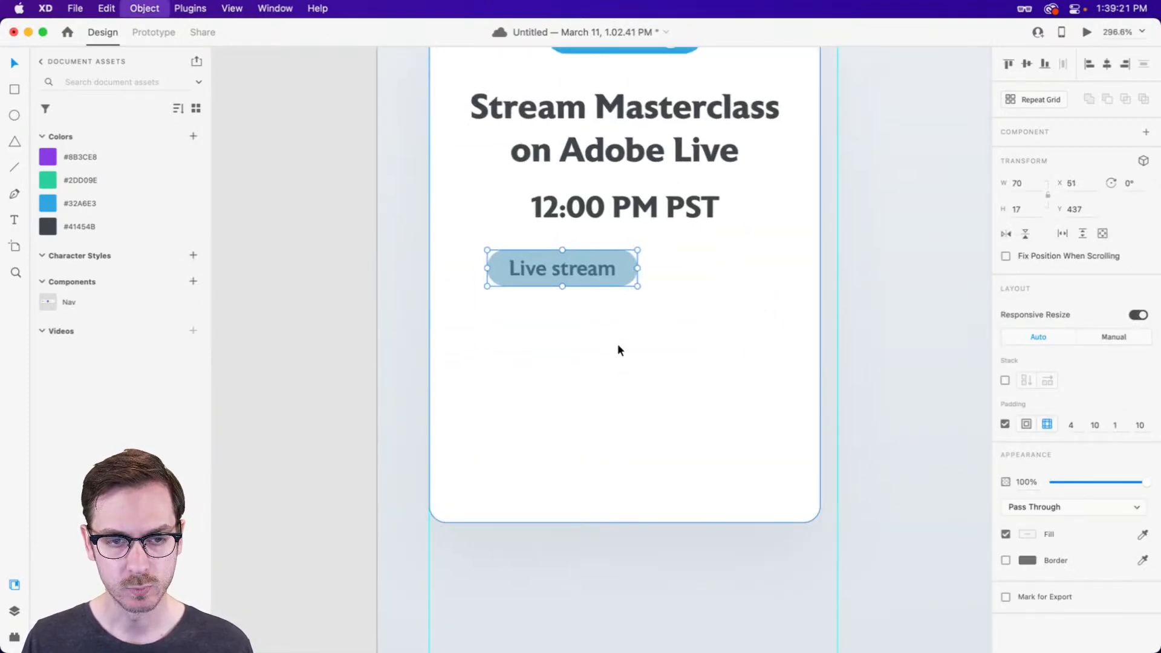
left_click(1005, 382)
Duplicate the Live stream pill within the stack and change the copy's text to "Adobe XD".
double_click(601, 269)
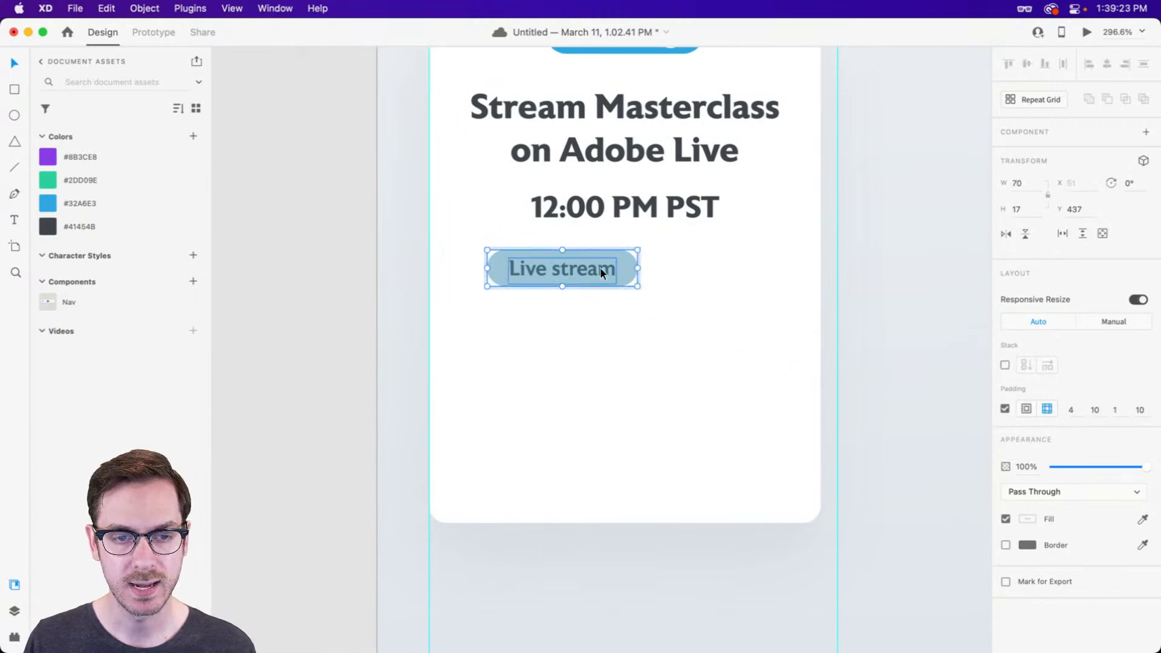
key("super+d")
double_click(736, 270)
double_click(735, 272)
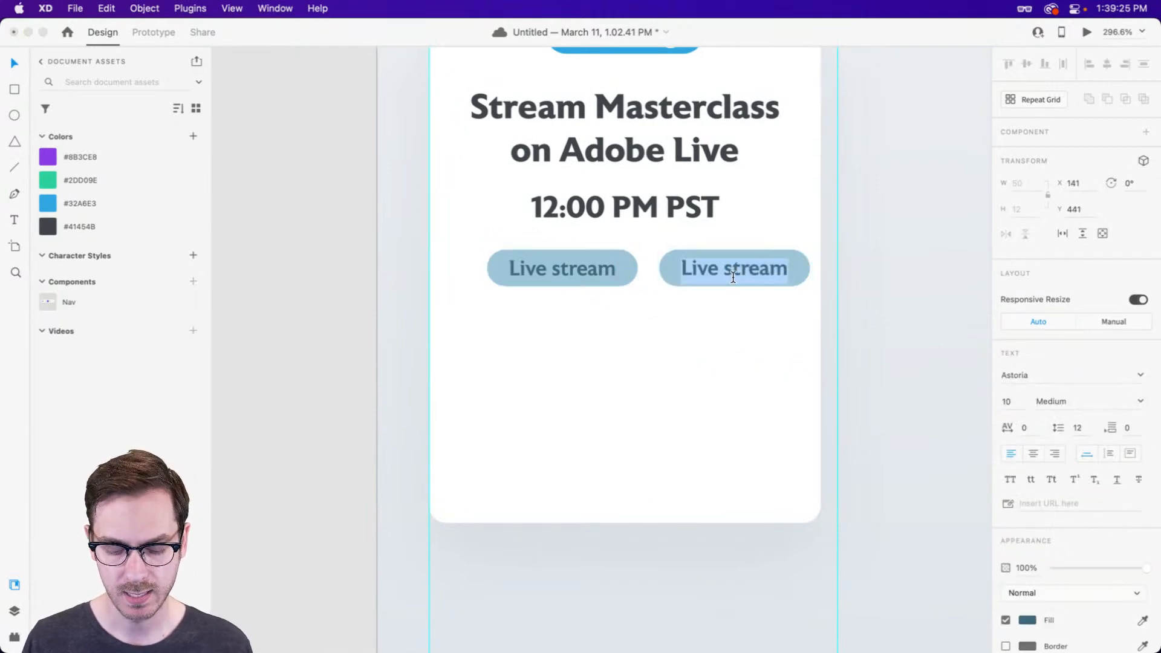
type("Adobe XD")
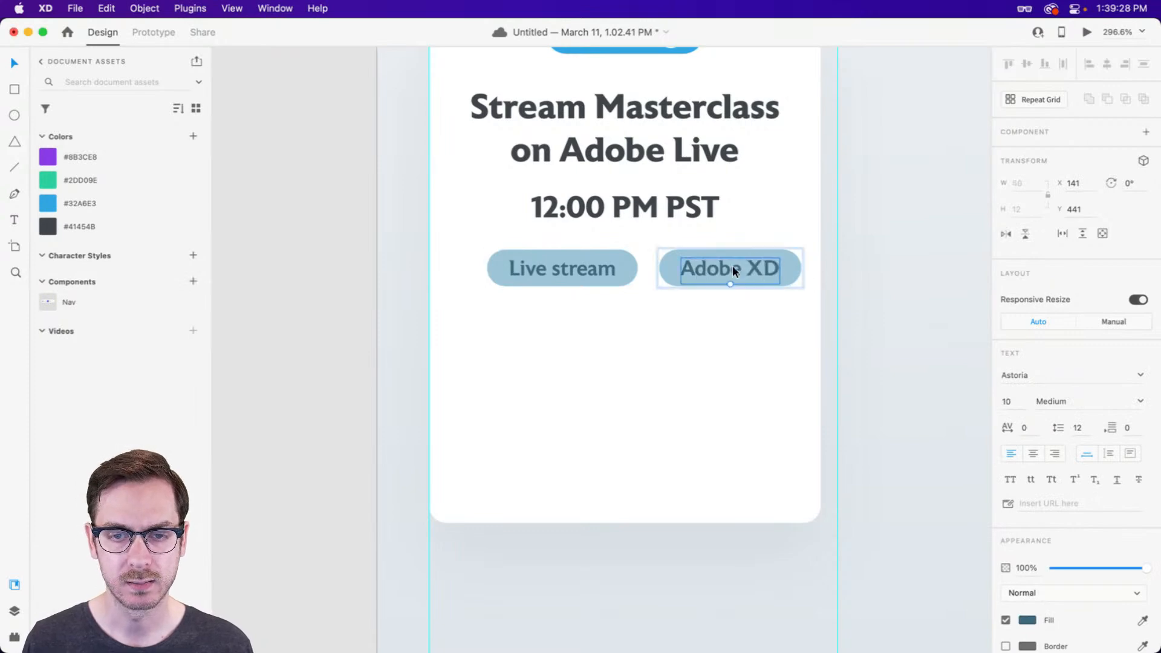
Set the spacing between the two pills to 8 and position the stack at X 43, Y 435 beneath the time.
key("Escape")
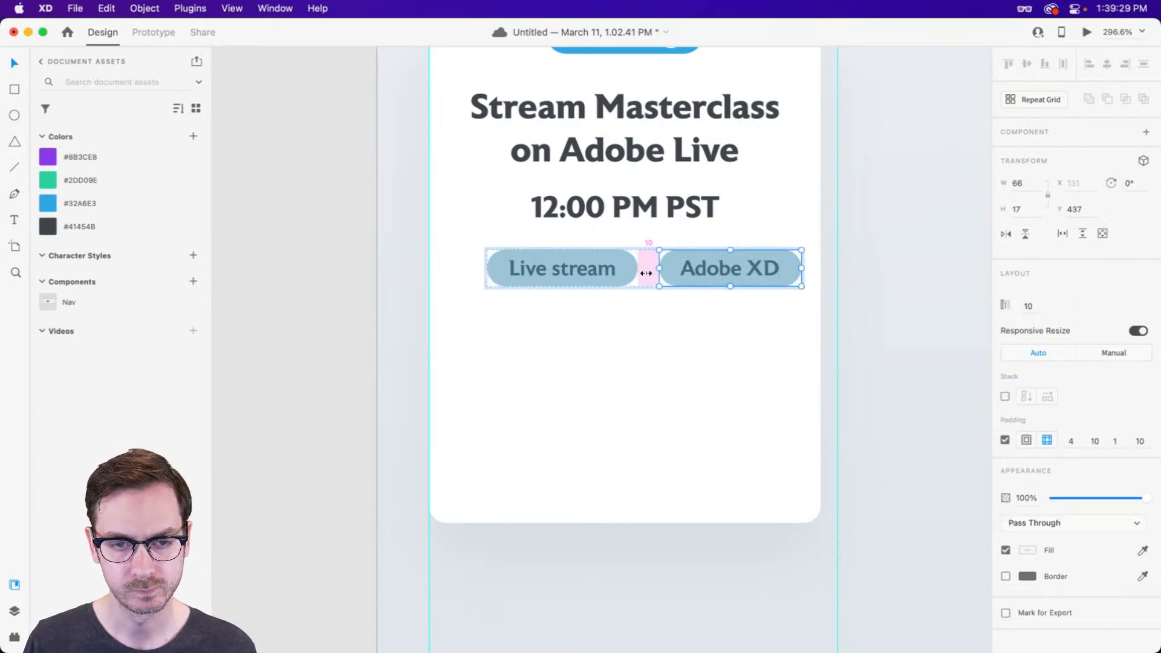
left_click_drag(648, 274, 699, 256)
scroll(600, 281, "up", 5)
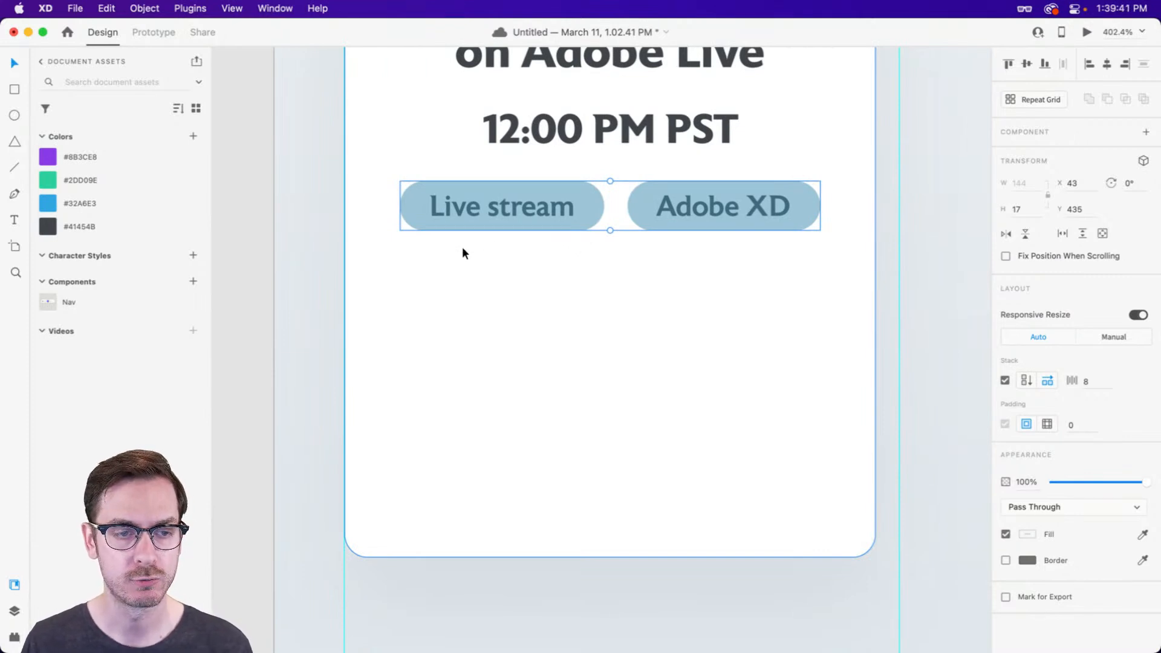
Draw a 14 by 14 circle below the pills with light grey fill and no border, positioned at X 51, Y 462.
key("e")
scroll(464, 257, "up", 2)
left_click_drag(430, 250, 490, 297)
left_click(1030, 447)
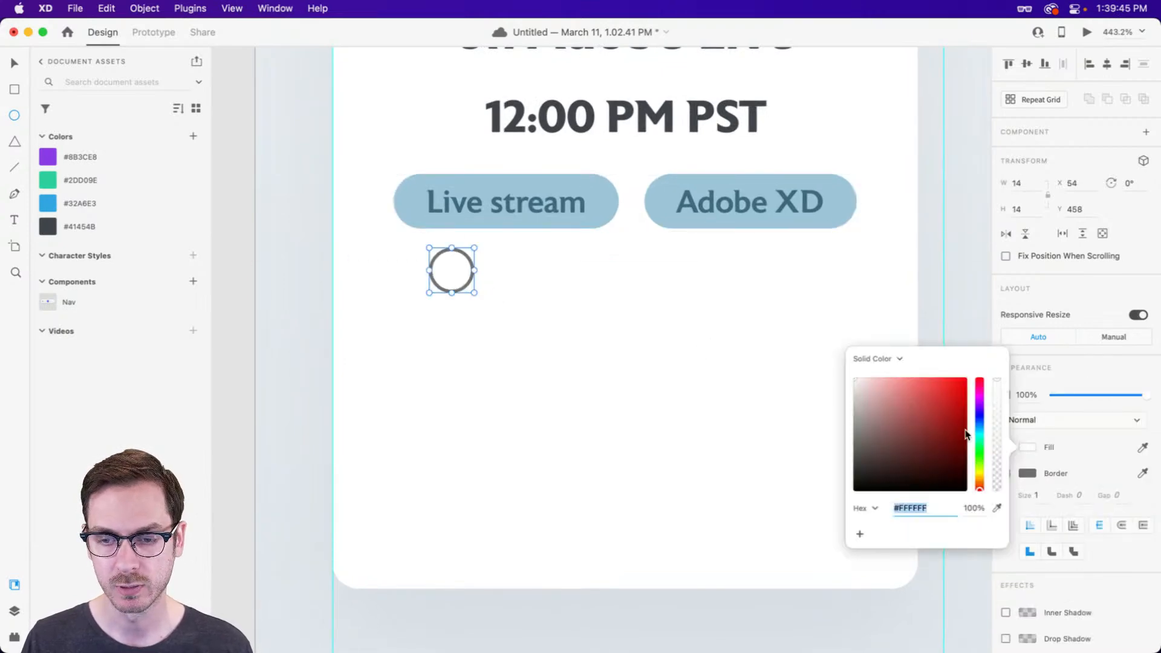
left_click(857, 391)
left_click(1098, 376)
left_click(1005, 473)
key("super+Return")
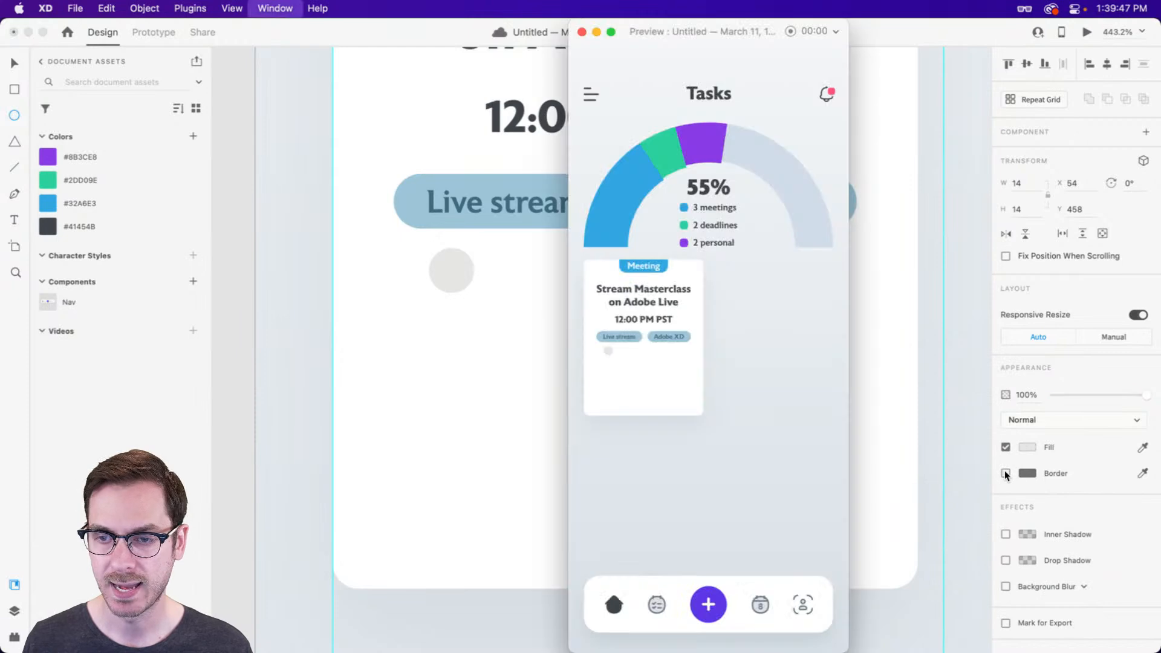
left_click(445, 259)
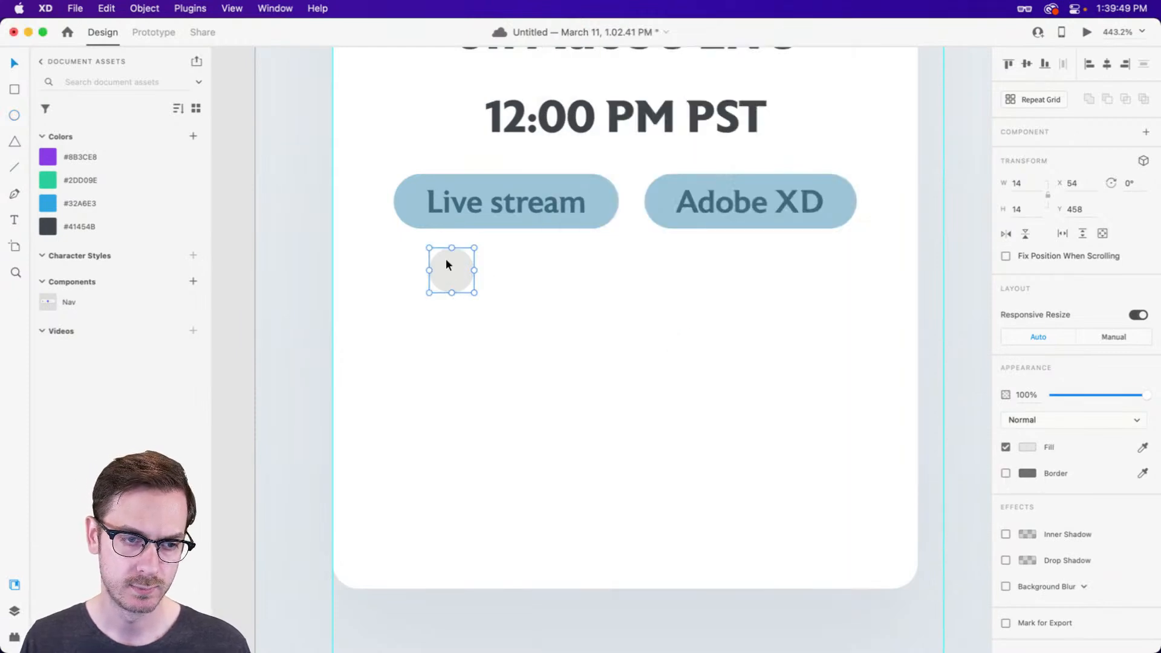
left_click_drag(445, 259, 434, 272)
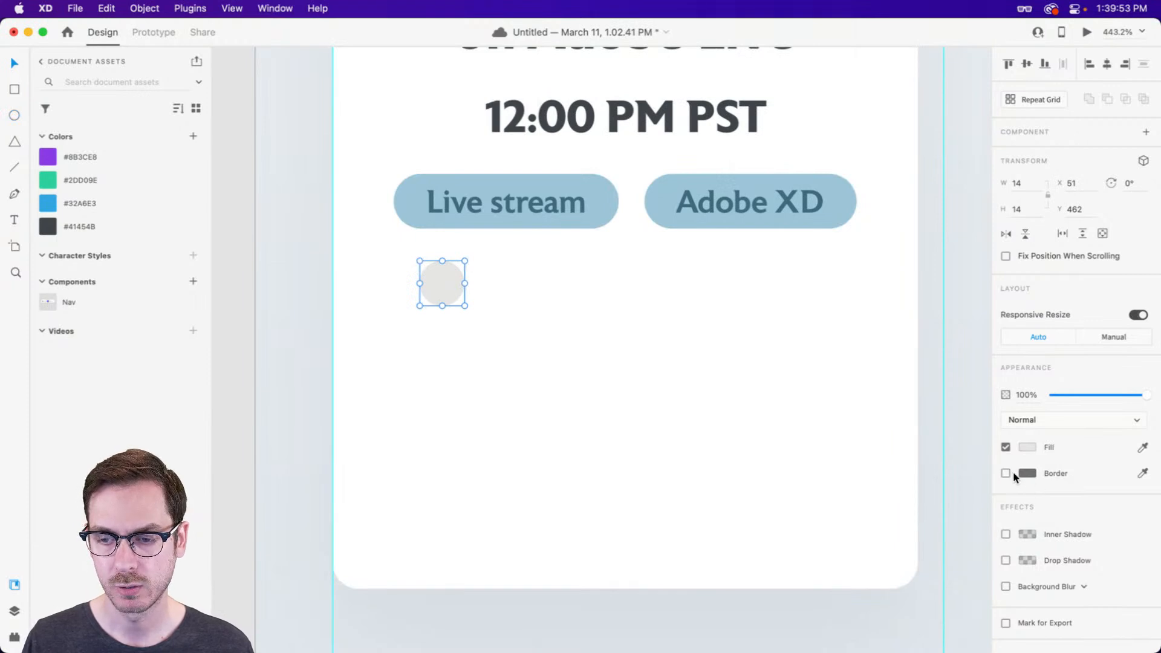
Give the grey circle a size 1 border in white sampled from the card.
key("super+r")
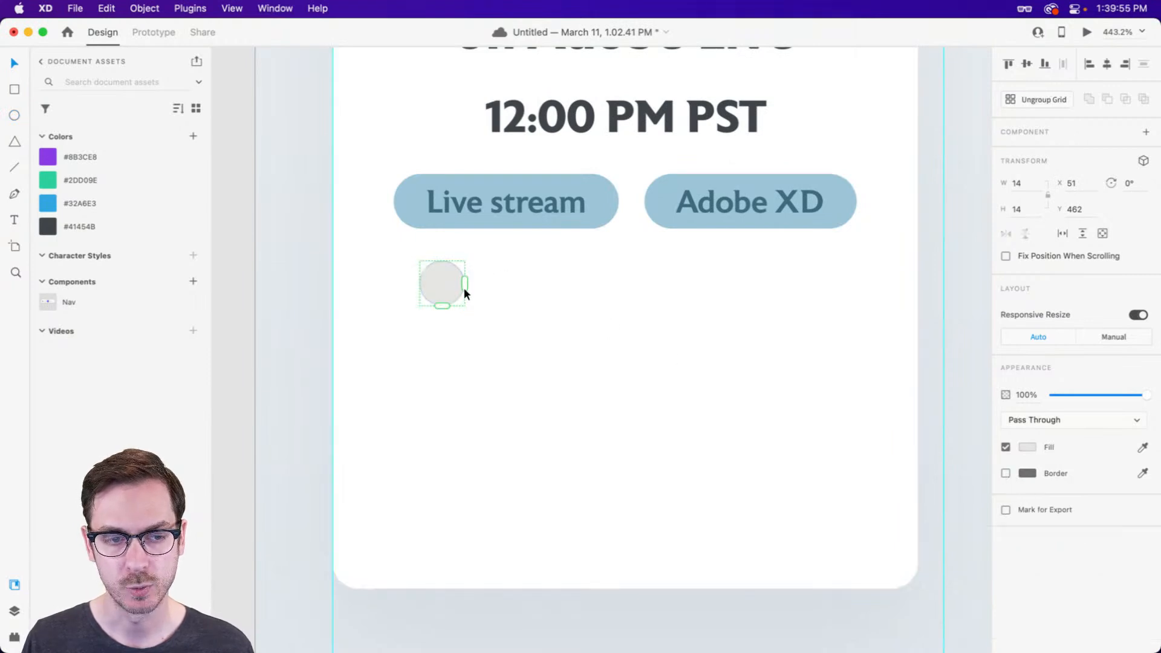
key("super+z")
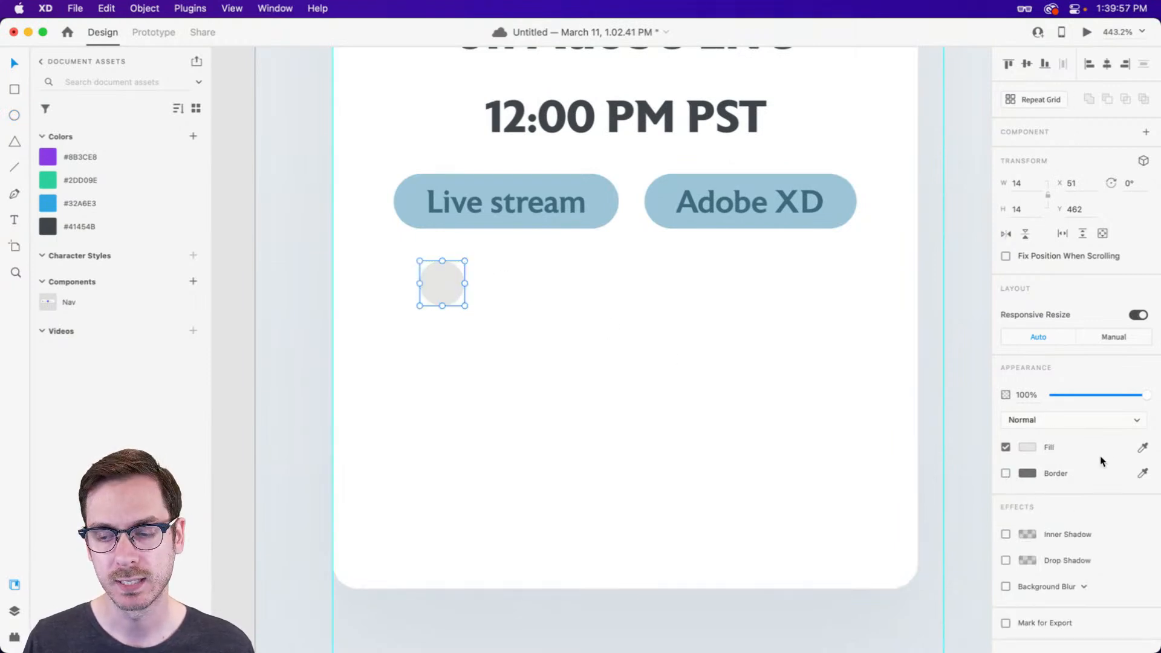
left_click(1006, 473)
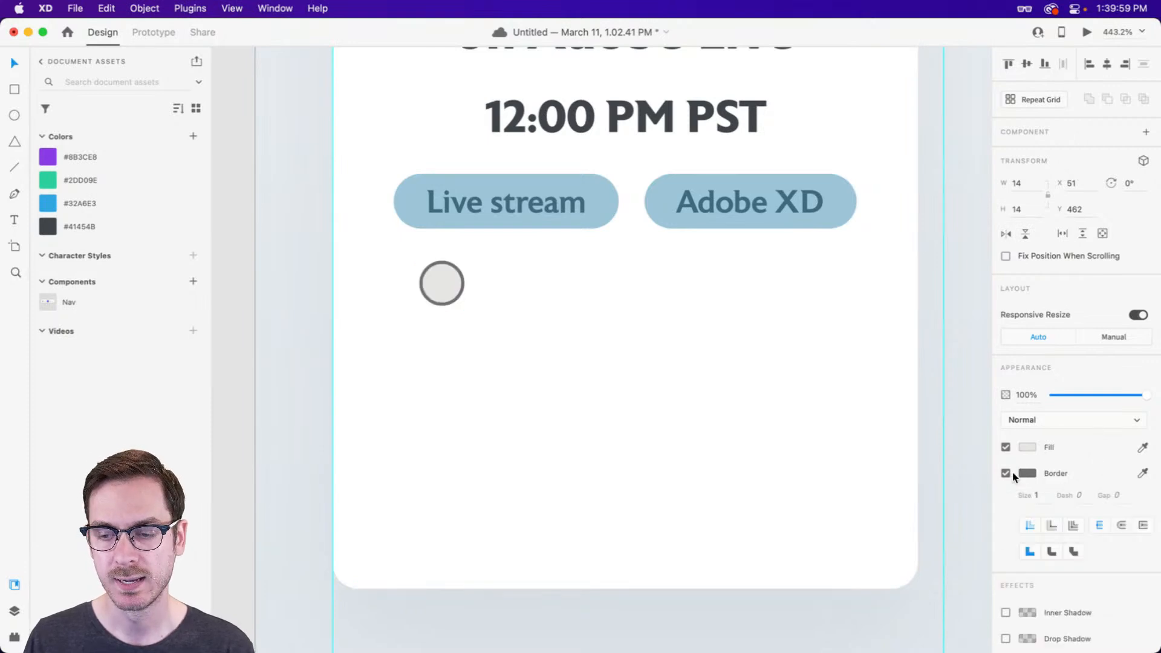
left_click(1140, 472)
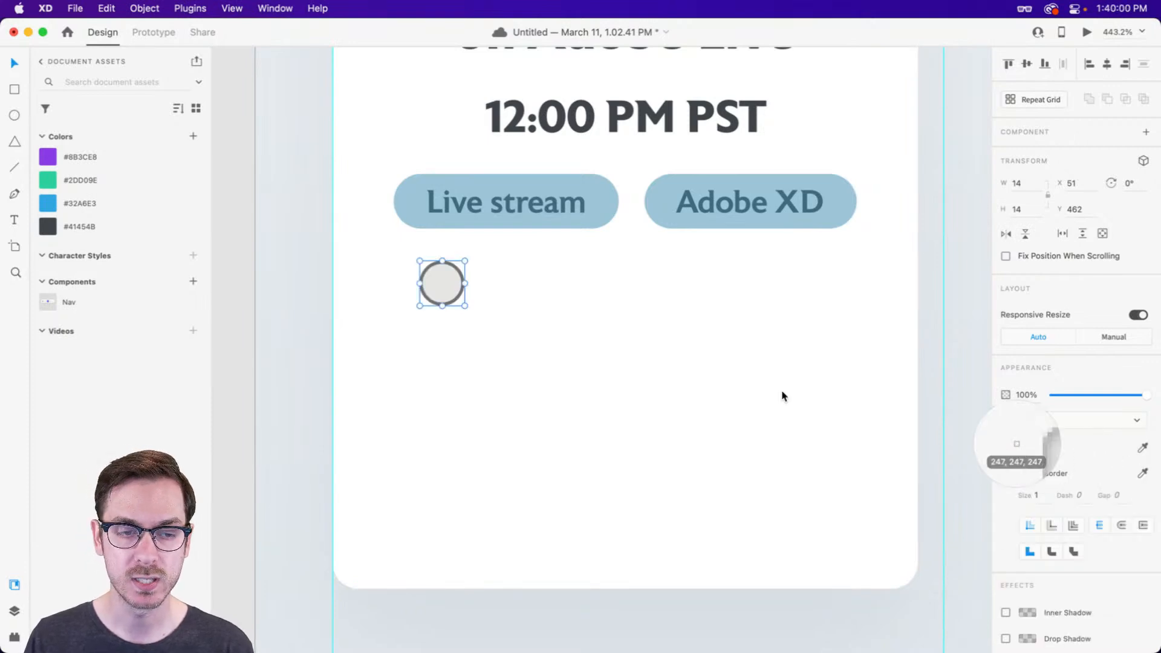
left_click(494, 289)
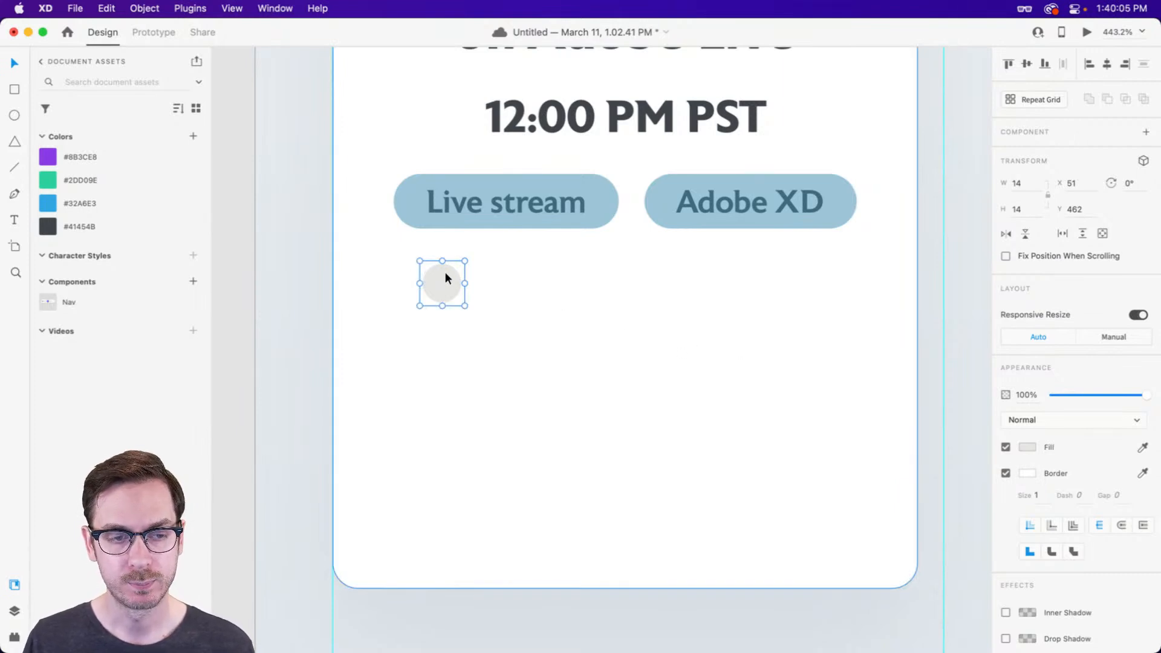
Turn the circle into a repeat grid and extend it to a single row of nine evenly spaced circles.
left_click(1054, 100)
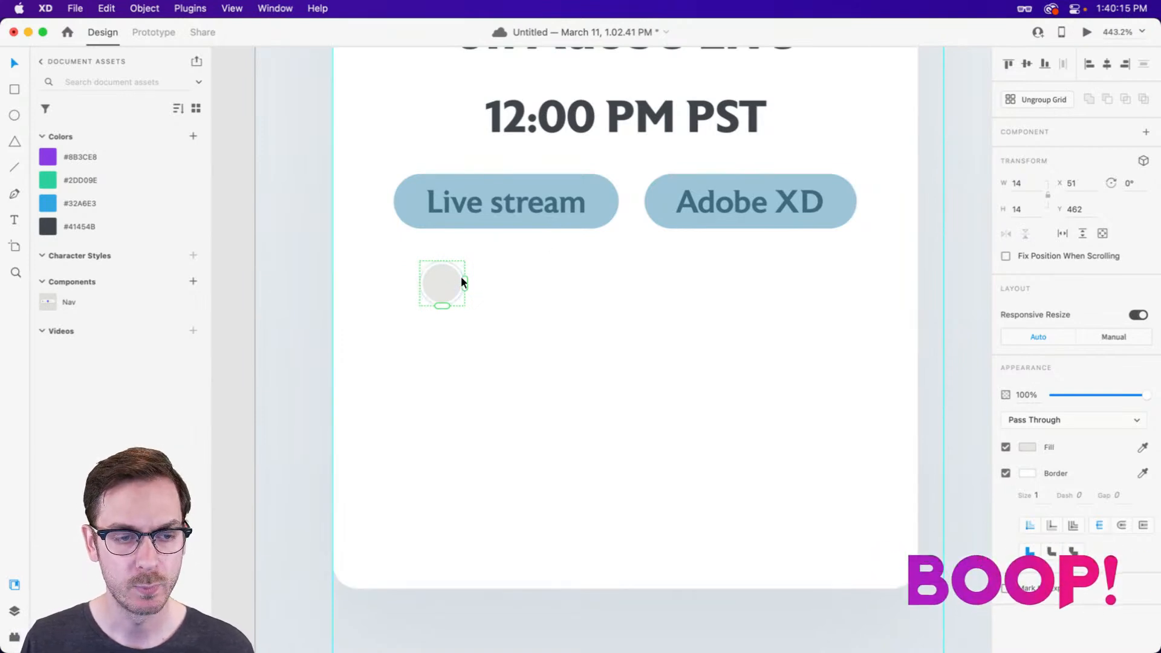
left_click_drag(464, 284, 873, 284)
left_click_drag(604, 303, 506, 302)
left_click_drag(677, 282, 958, 294)
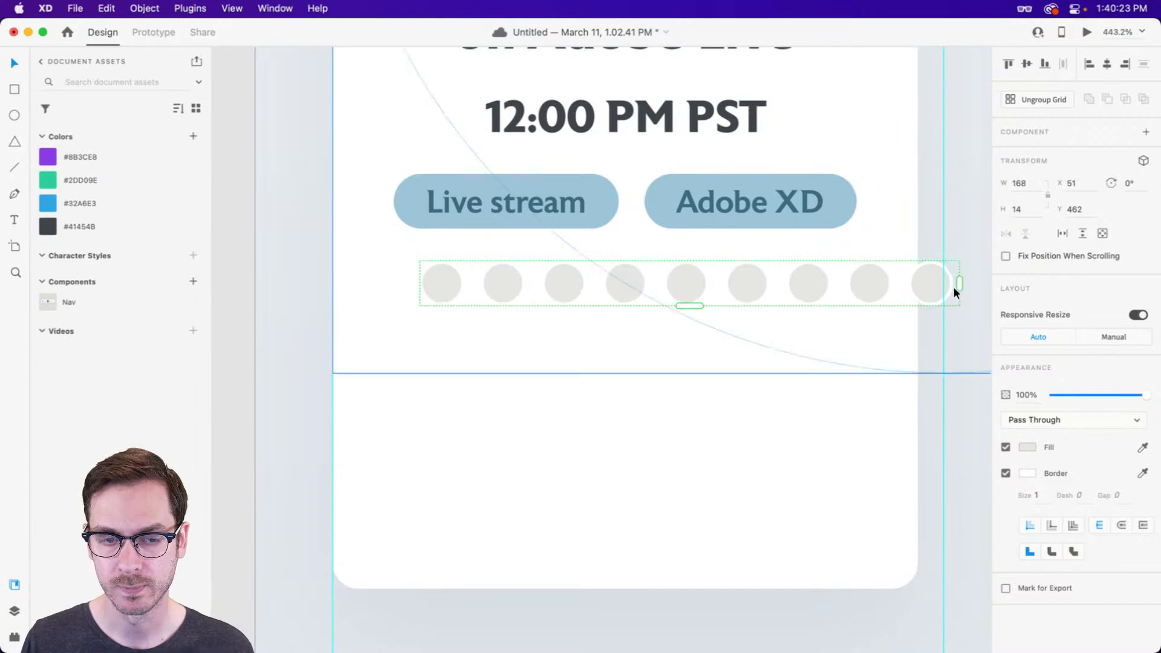
Open the Toy Faces library, show its assets as thumbnails and find the avatars with colored backgrounds.
left_click(41, 66)
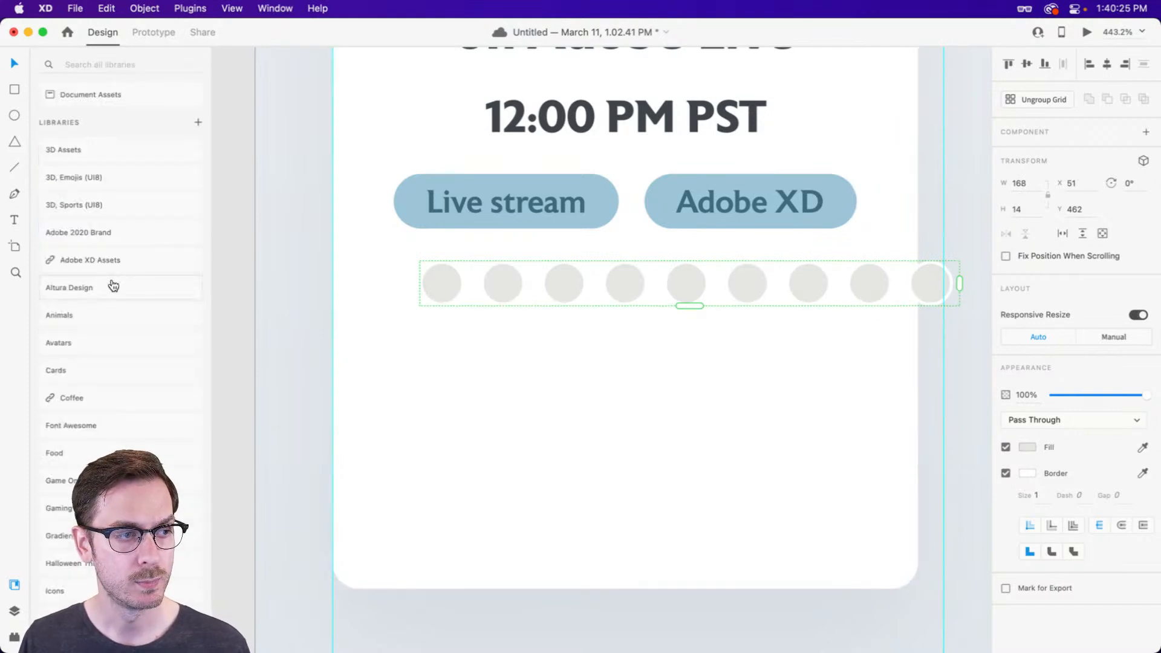
scroll(111, 284, "down", 5)
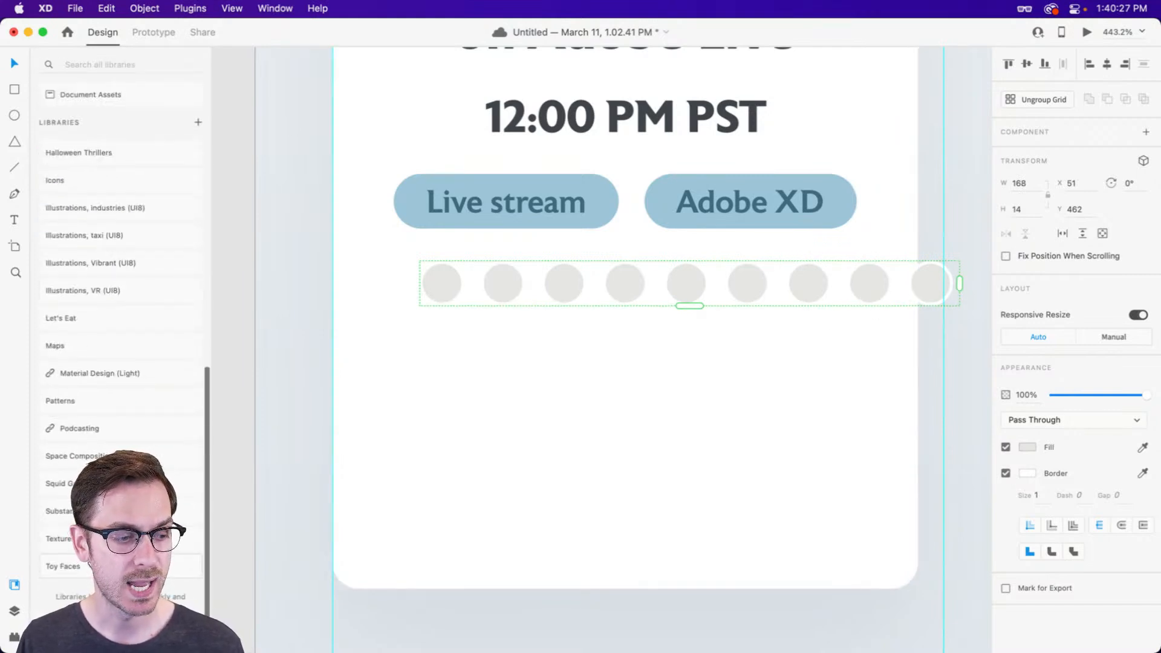
left_click(63, 566)
left_click(197, 108)
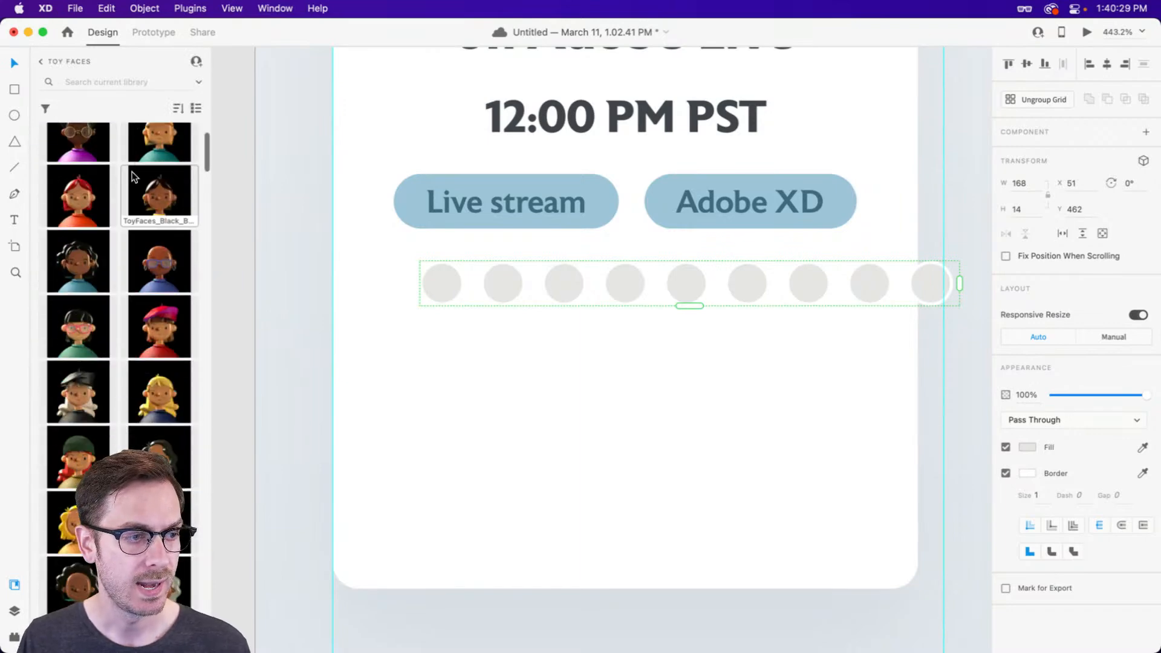
left_click(43, 137)
scroll(81, 169, "down", 2)
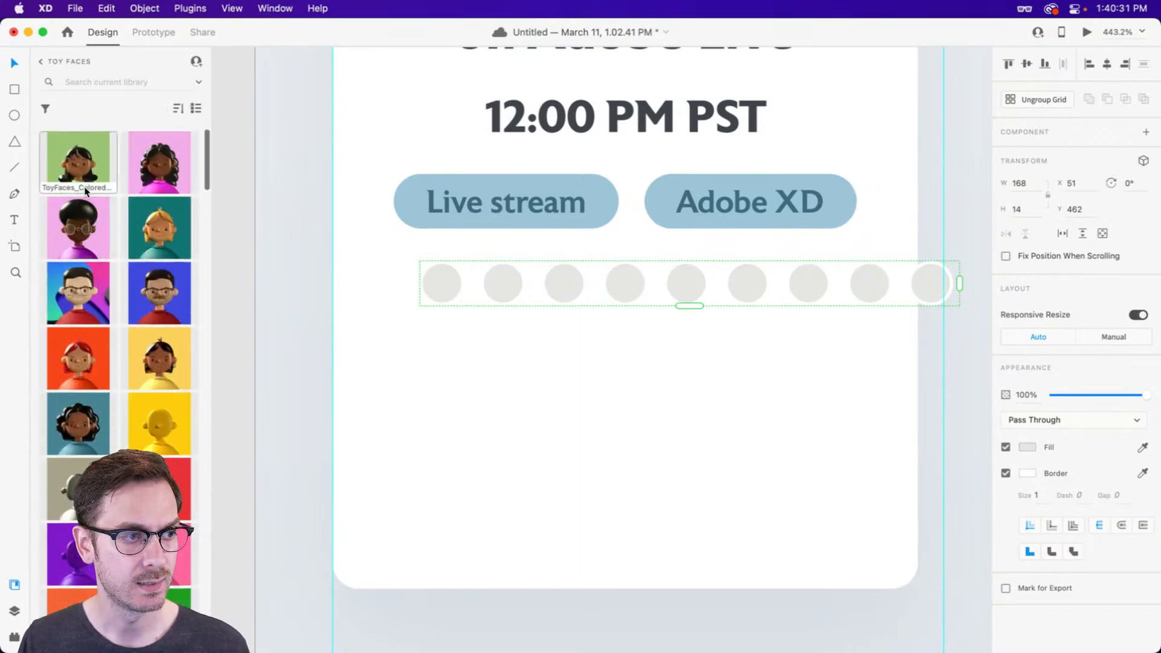
Select nine different colored Toy Faces avatars and place them as image fills in the nine circles.
left_click_drag(154, 232, 58, 171)
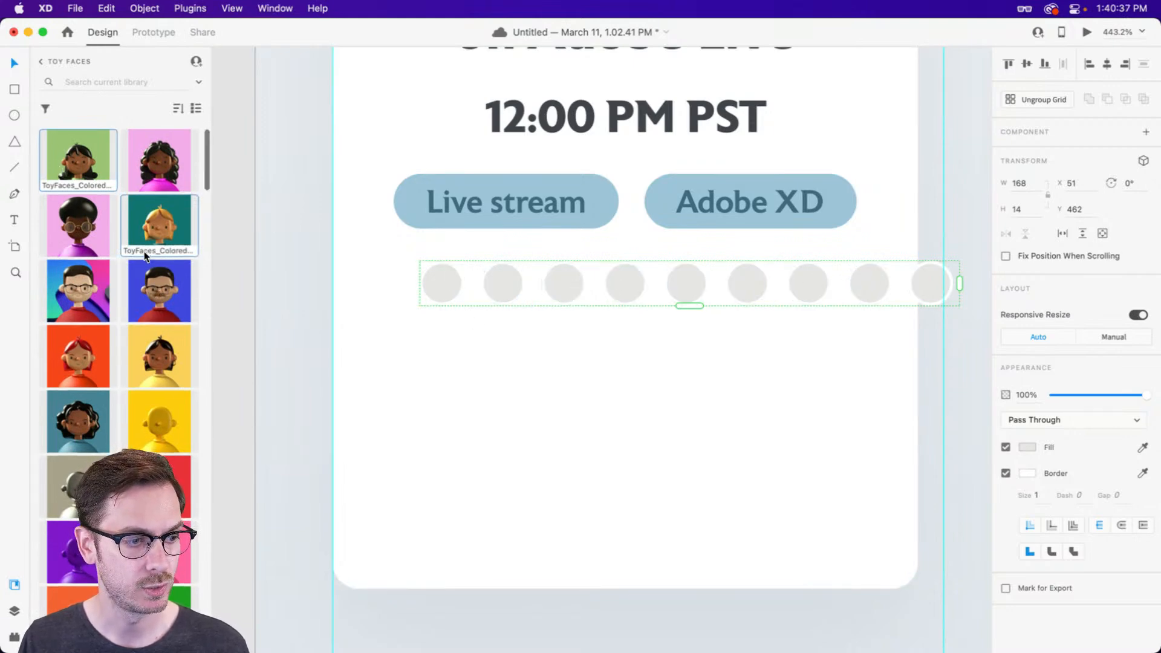
scroll(91, 272, "up", 2)
scroll(78, 328, "down", 5)
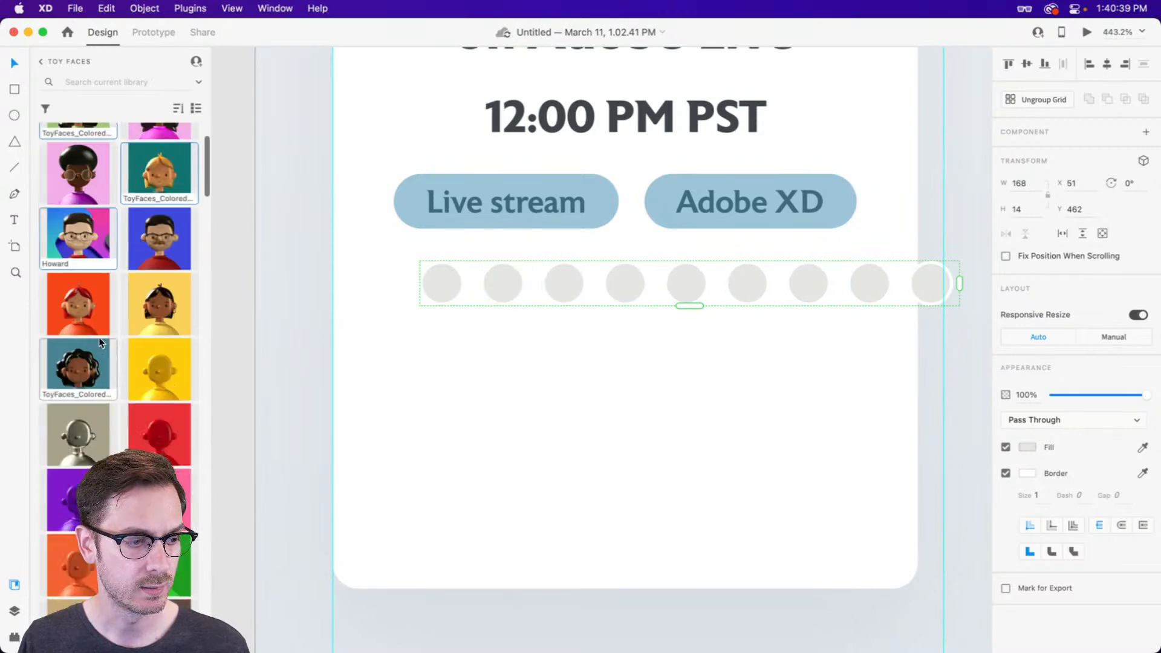
scroll(88, 244, "down", 3)
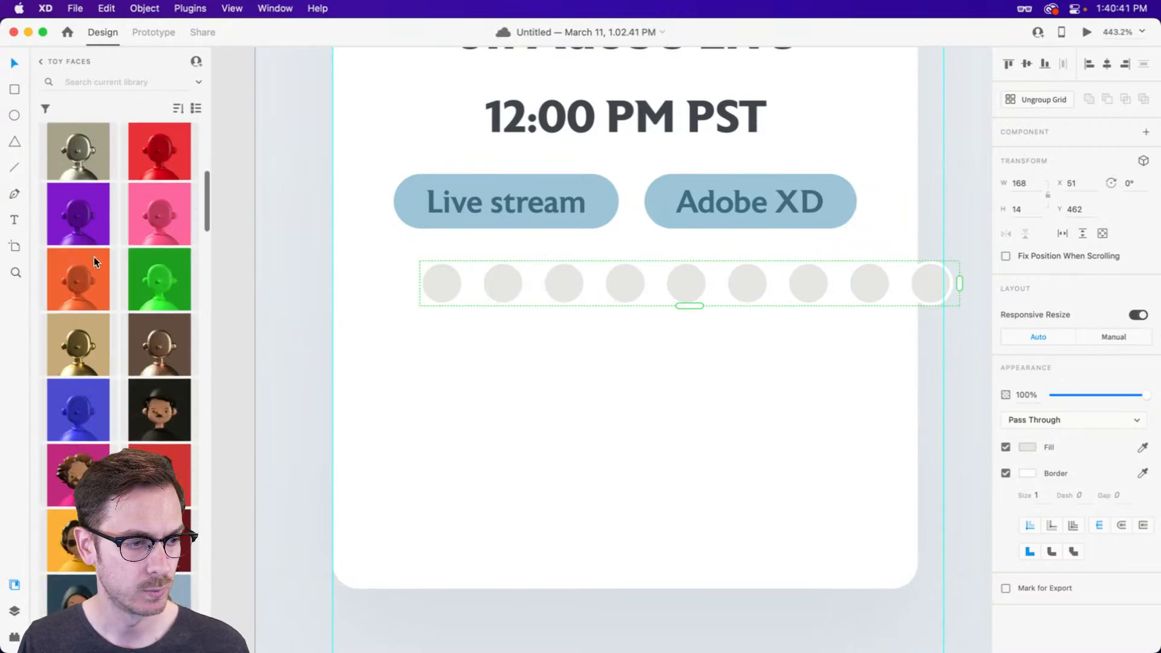
scroll(133, 387, "down", 3)
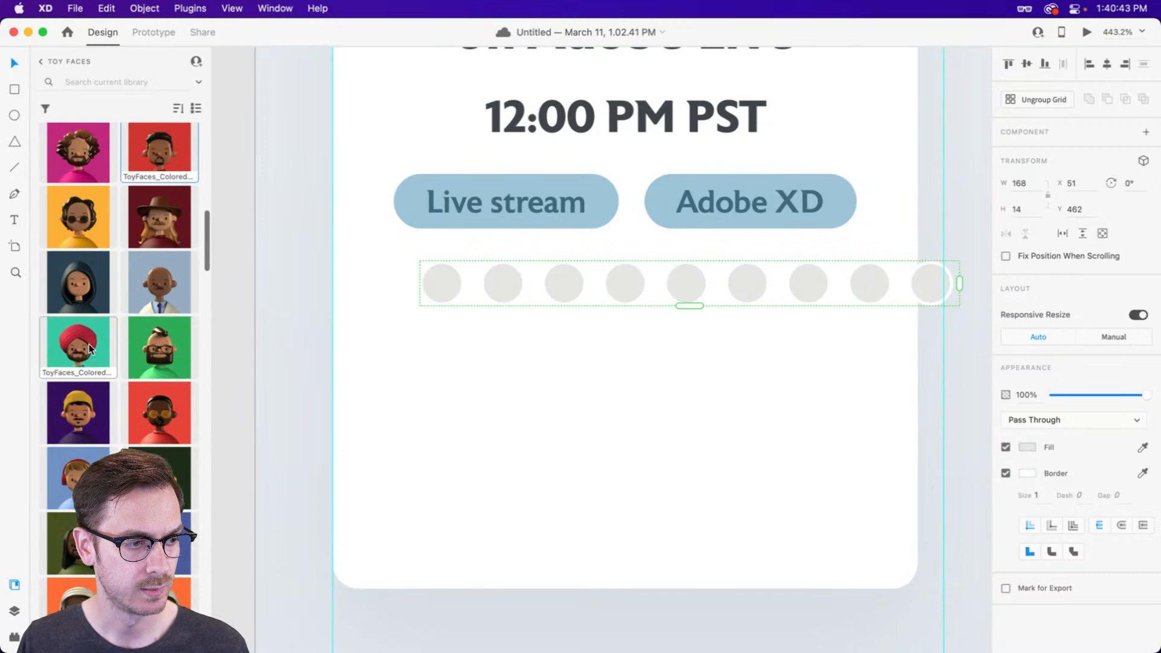
scroll(116, 357, "down", 3)
scroll(78, 409, "down", 3)
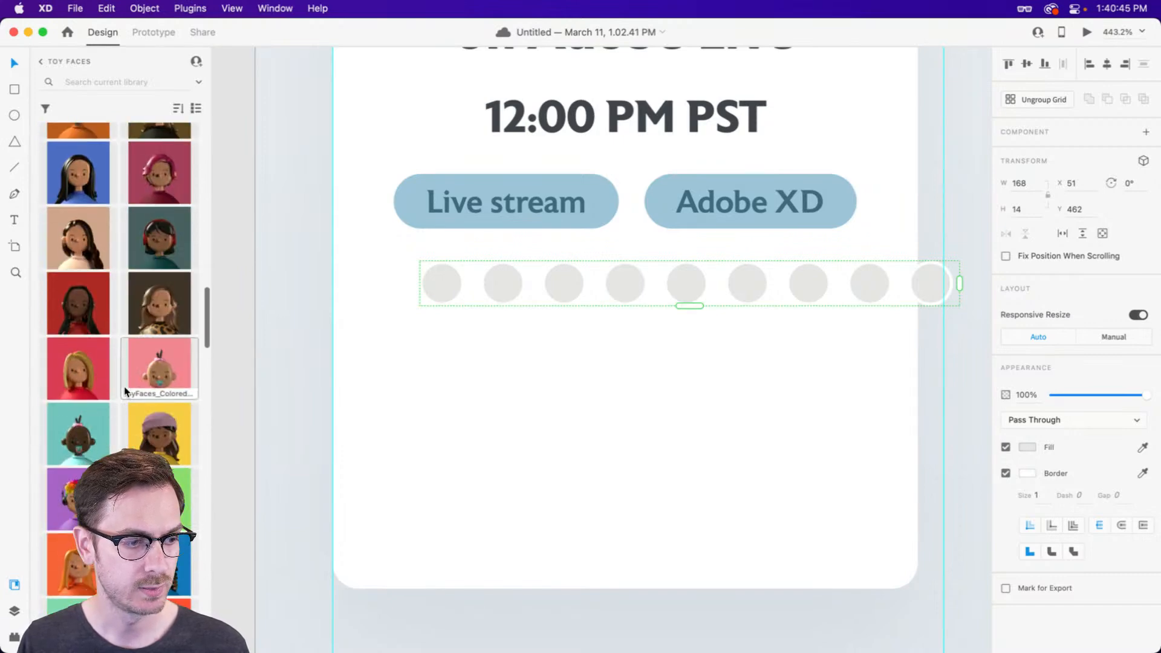
scroll(159, 434, "down", 6)
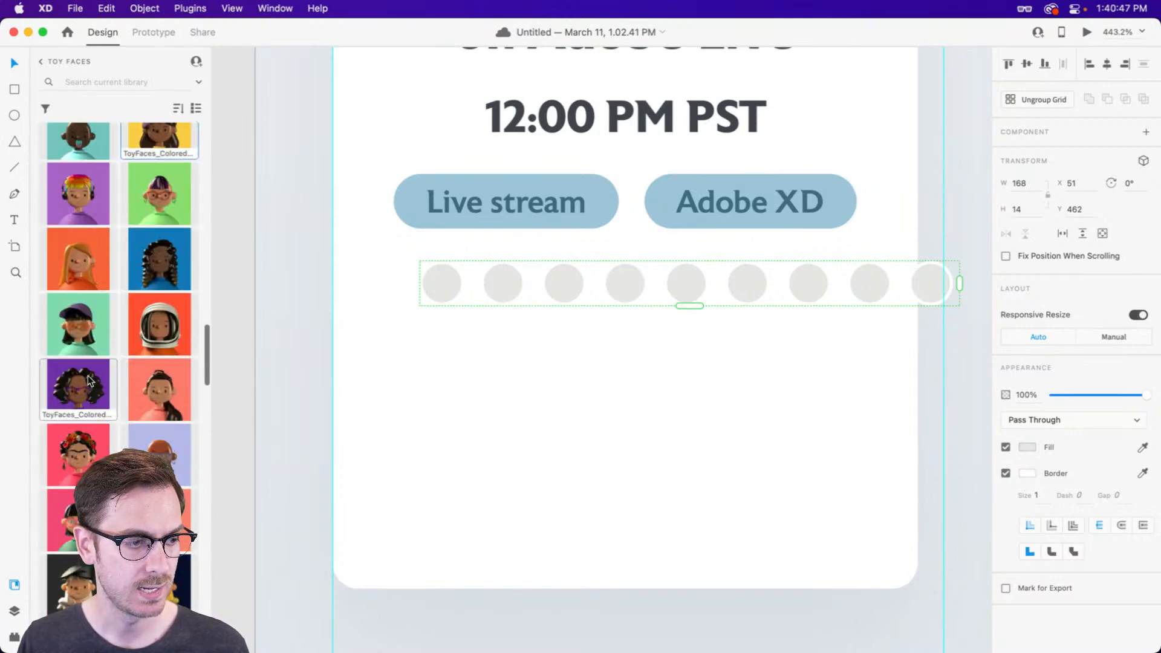
left_click_drag(144, 404, 446, 271)
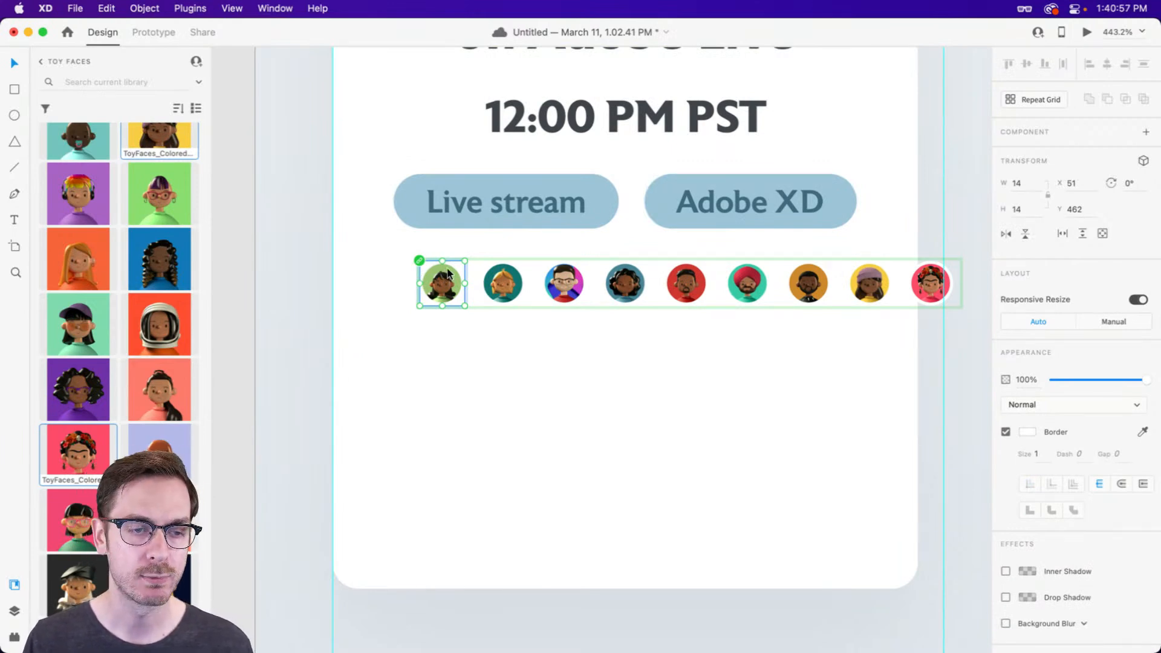
Tighten the avatar grid so the faces overlap at a total width of 104, and center it beneath the pills at X 64, Y 463.
key("Escape")
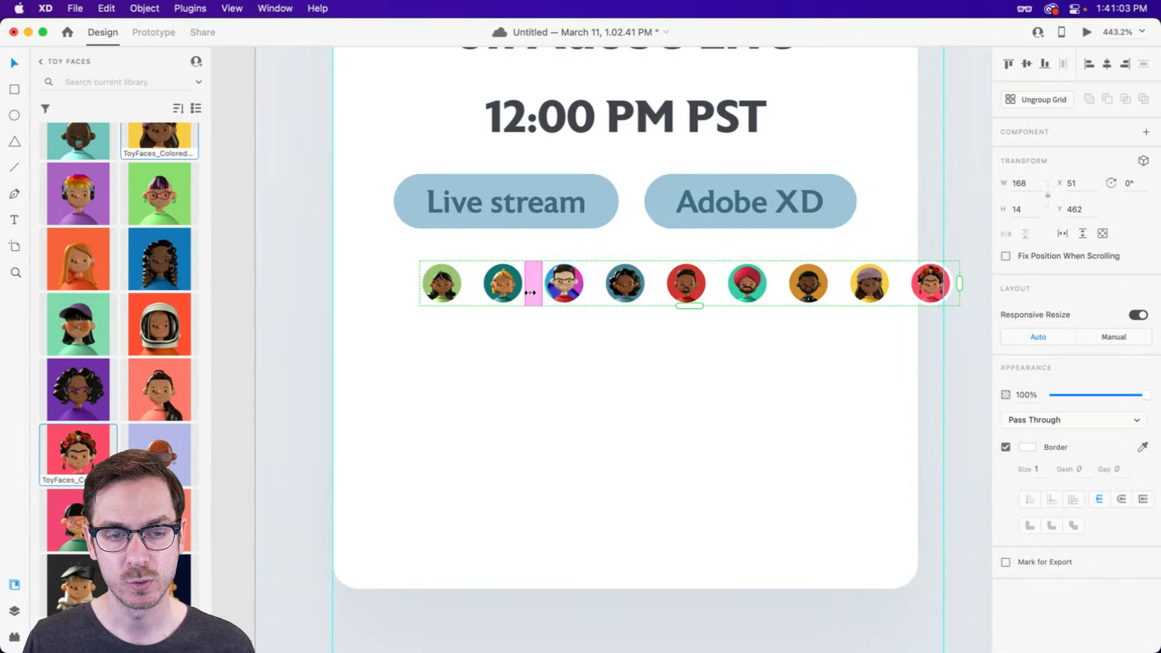
left_click_drag(600, 292, 520, 293)
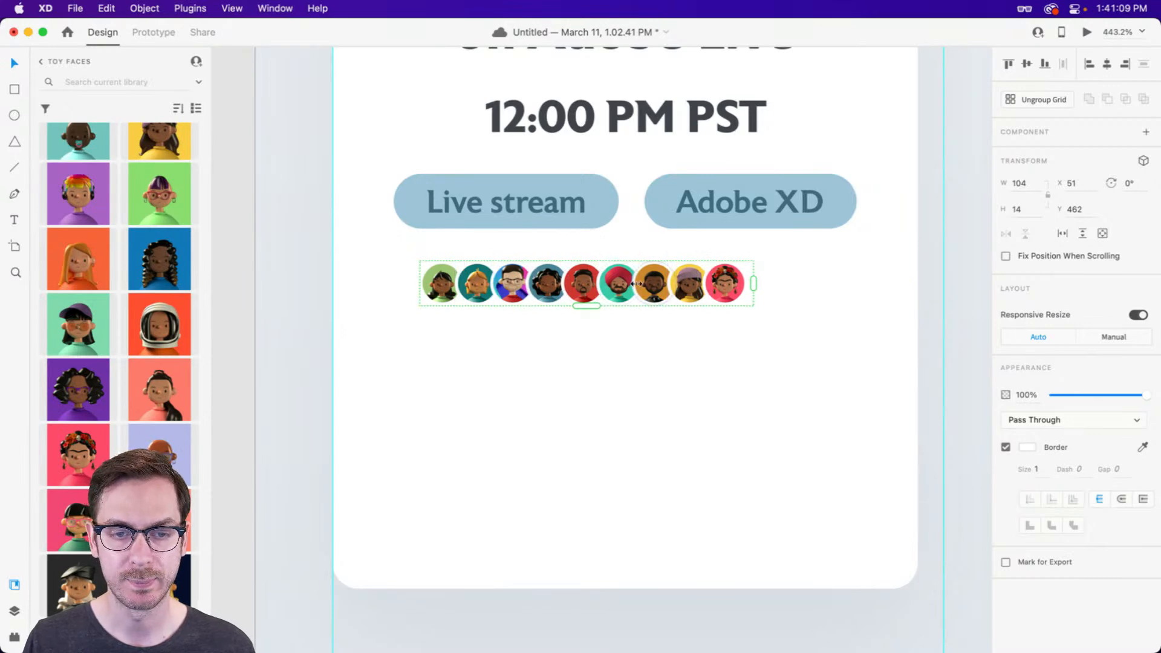
left_click_drag(646, 284, 685, 281)
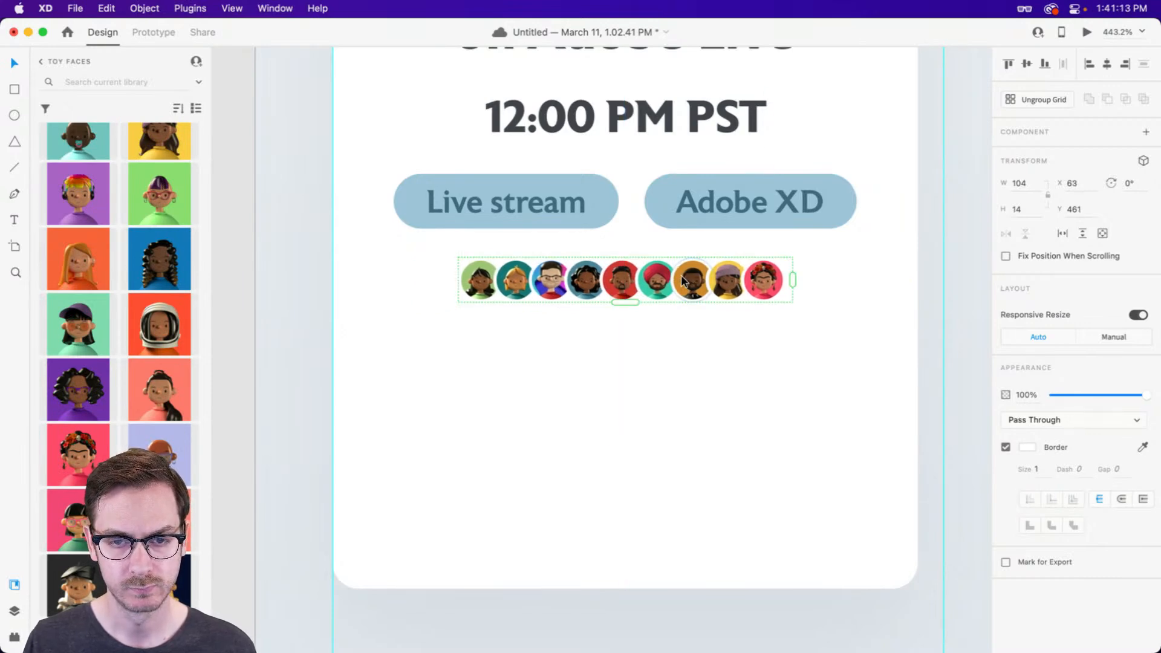
left_click_drag(682, 278, 679, 280)
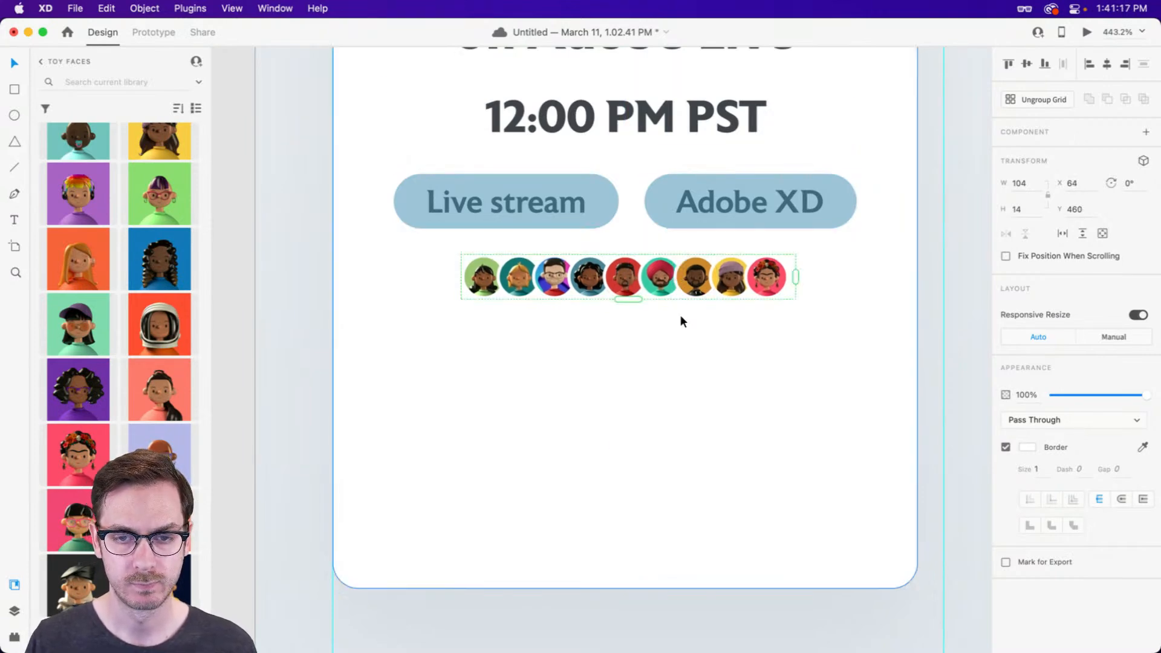
key("super+Return")
key("super+w")
key("Down")
key("Down")
key("Down")
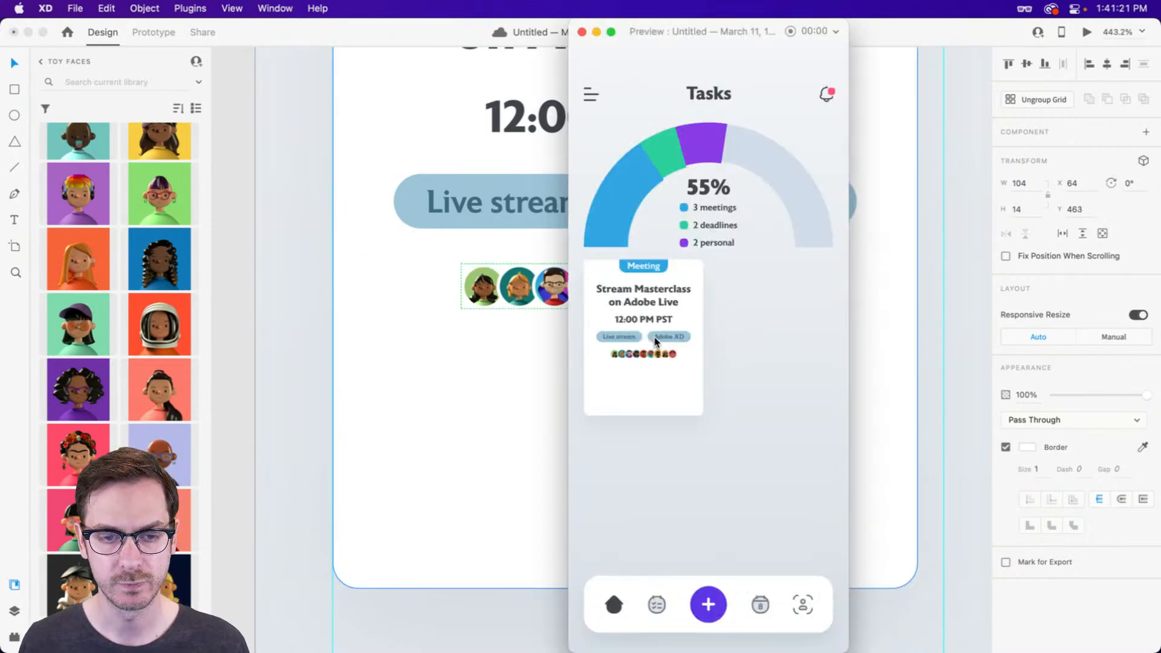
key("super+w")
Group the card's title, time, pill row and avatar row, and name the group "Content".
scroll(654, 337, "up", 4)
scroll(652, 338, "down", 4)
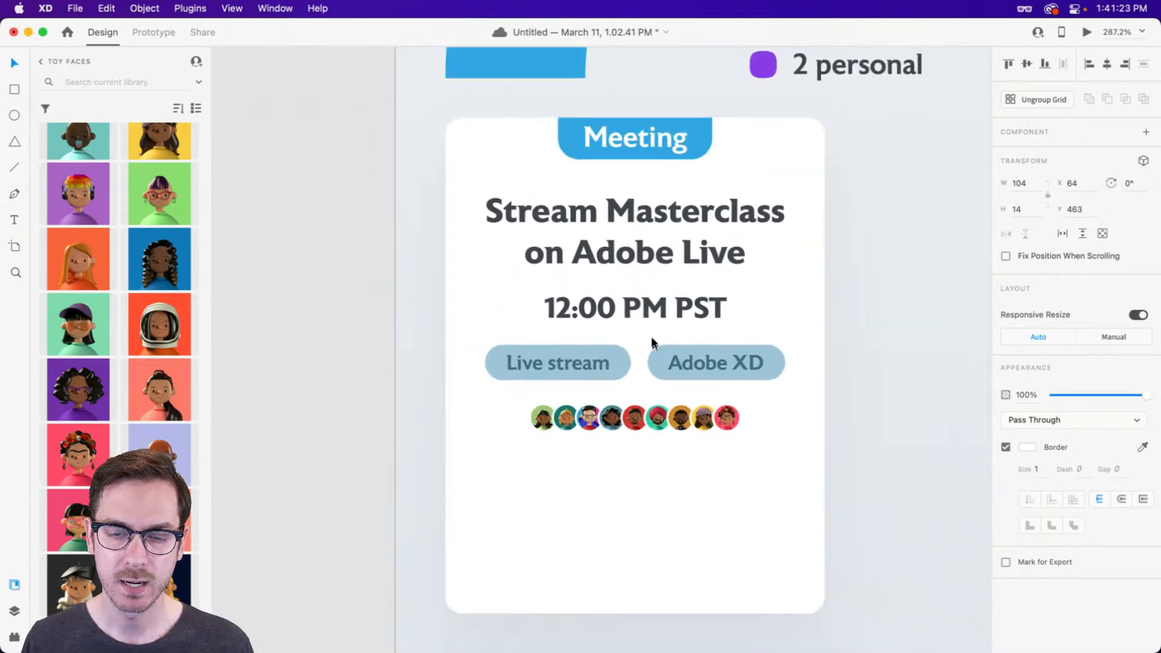
scroll(641, 337, "down", 1)
left_click(596, 359, "shift")
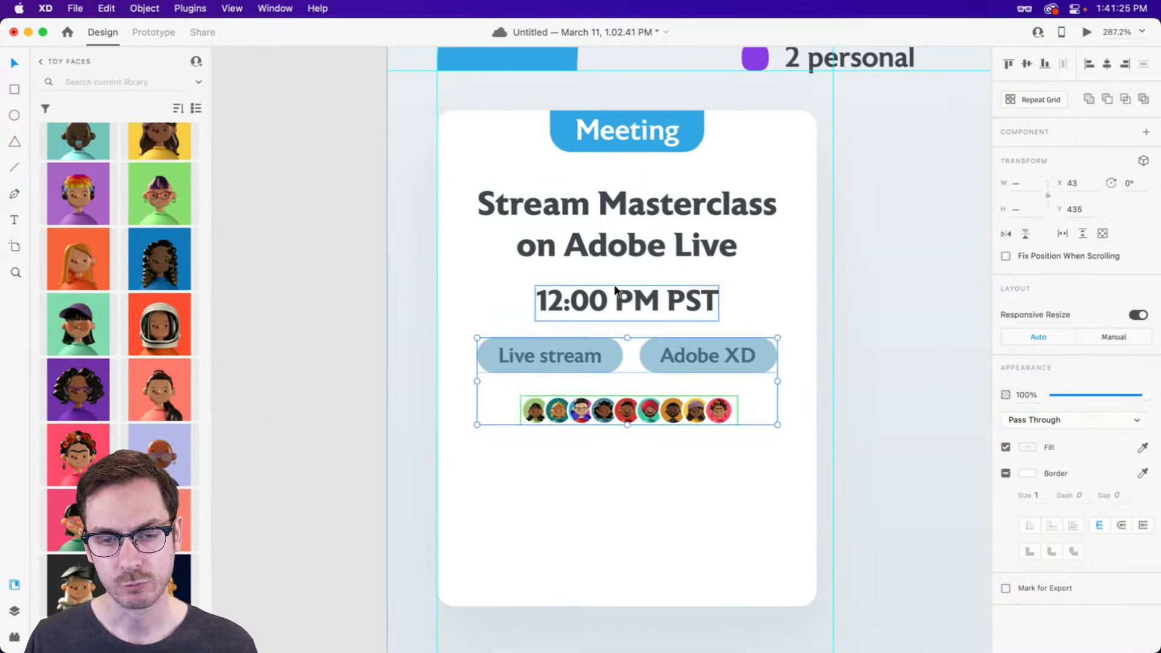
left_click(608, 294, "shift")
left_click(618, 233, "shift")
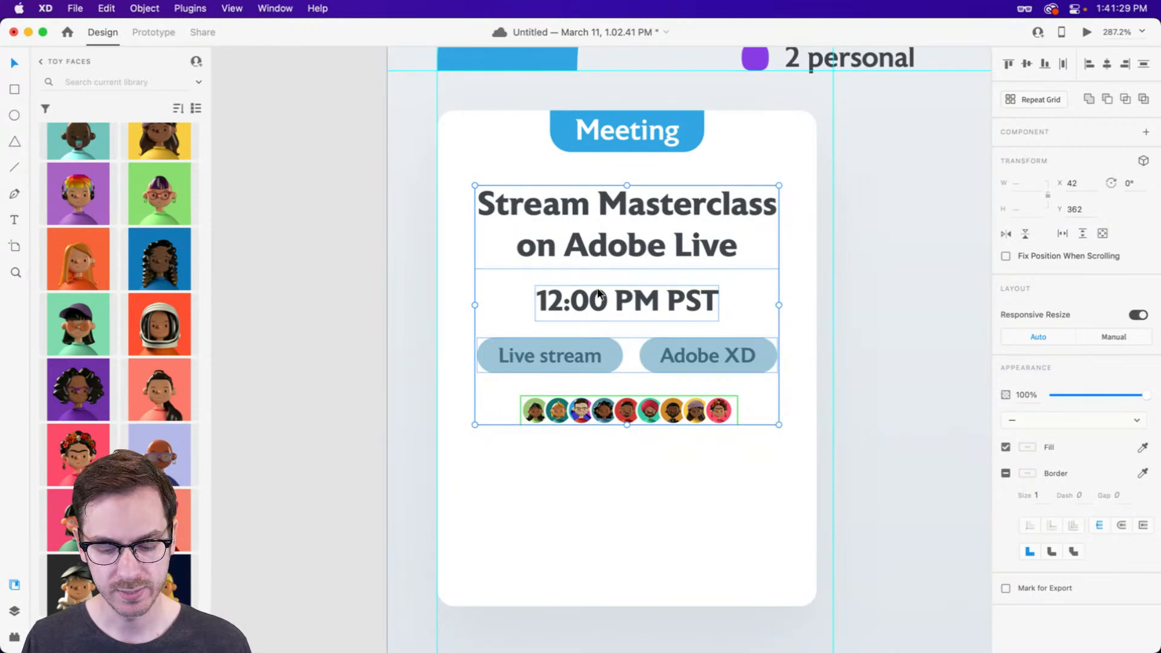
key("super+y")
key("super+g")
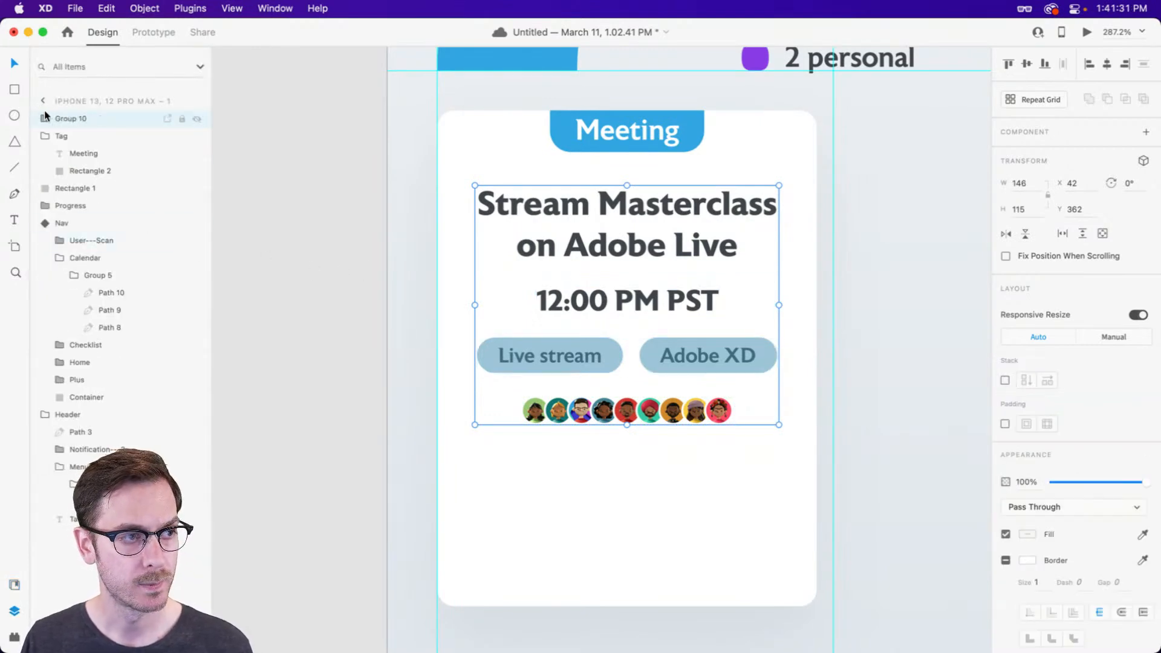
double_click(71, 118)
type("Content")
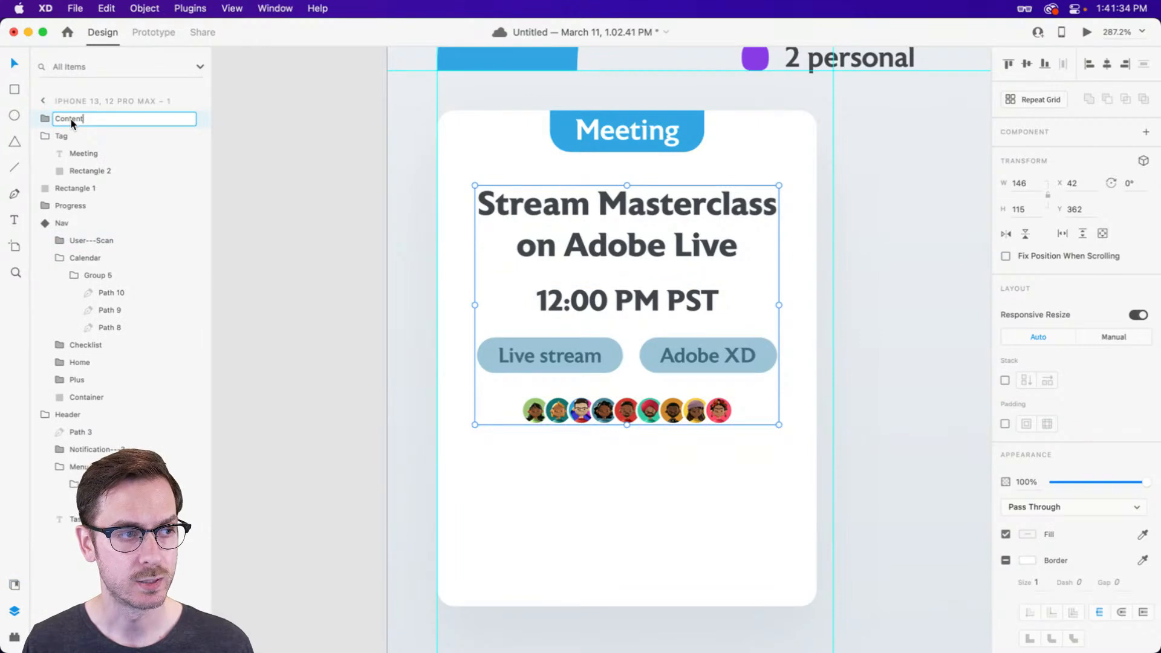
key("Return")
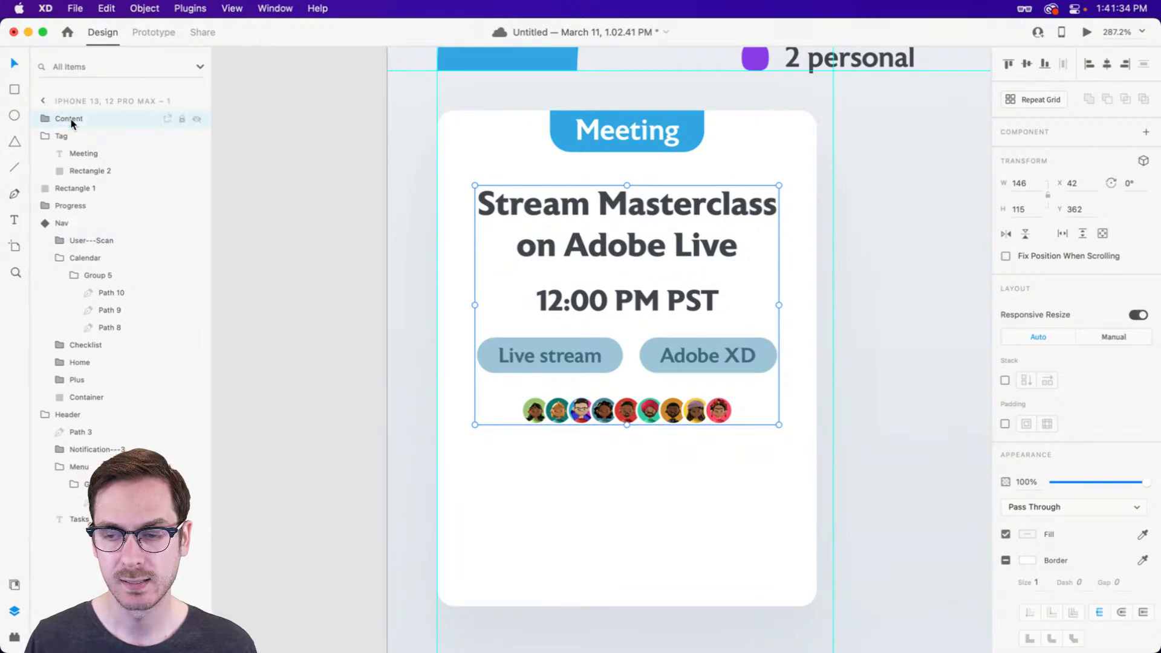
Turn on vertical stacking for the Content group and move the pill row above the time.
left_click(1005, 381)
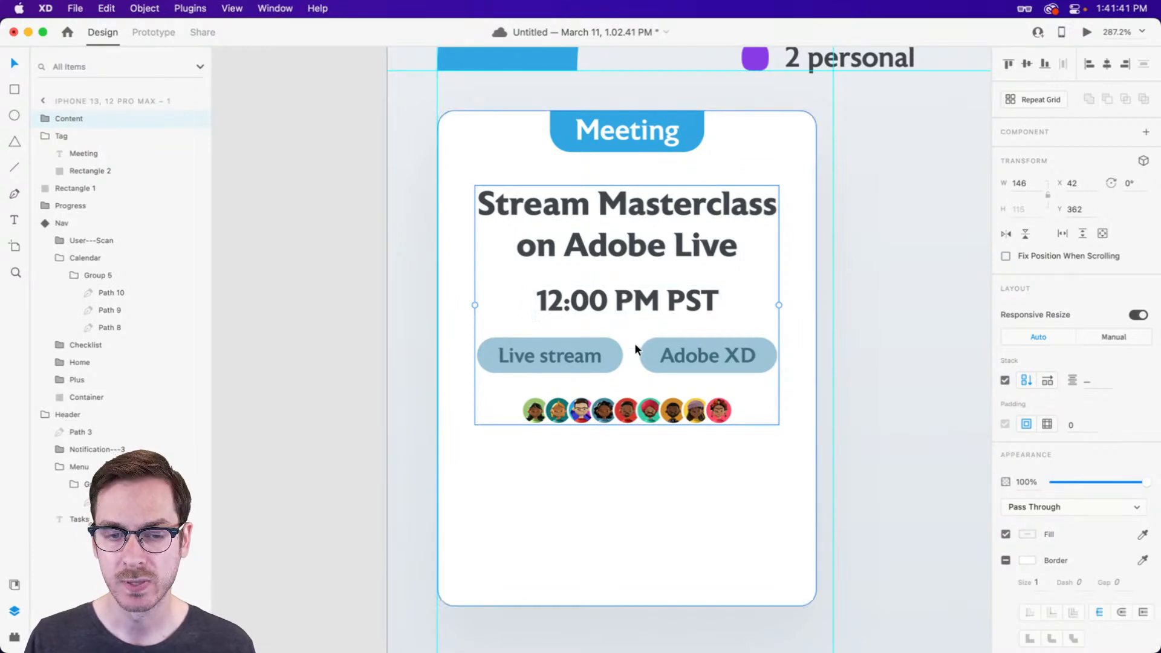
left_click_drag(579, 357, 581, 291)
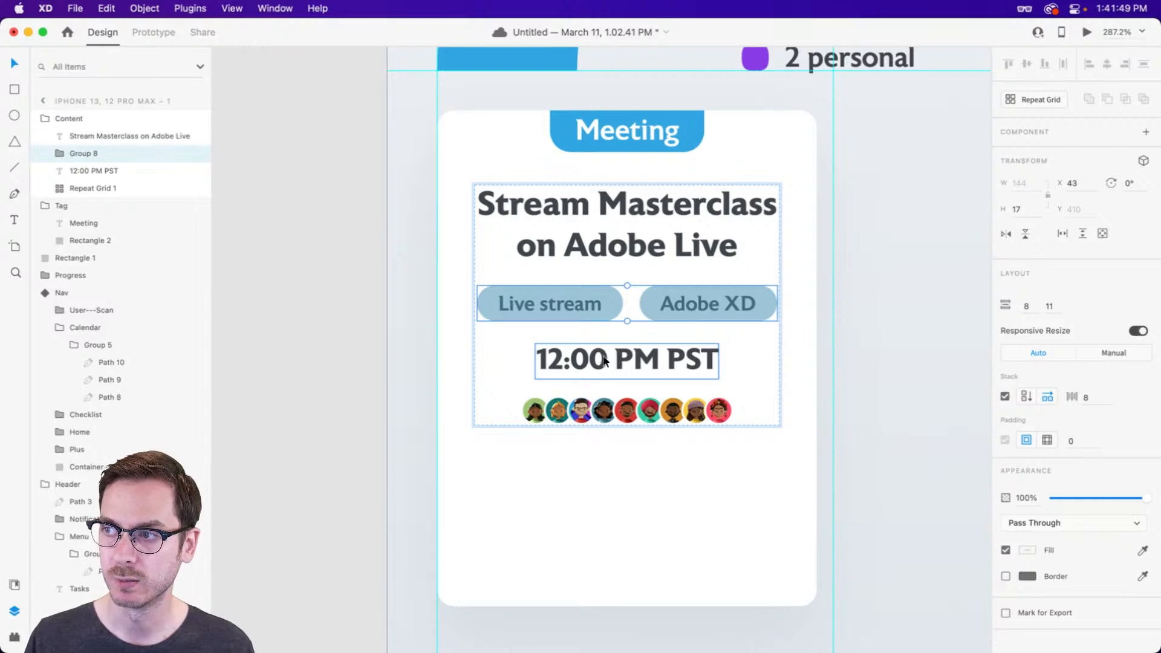
Center the avatar row horizontally within the Content stack, at X 63.
mouse_move(573, 411)
left_mouse_down()
mouse_move(577, 338)
mouse_move(595, 415)
left_mouse_up()
key("super+Return")
key("super+w")
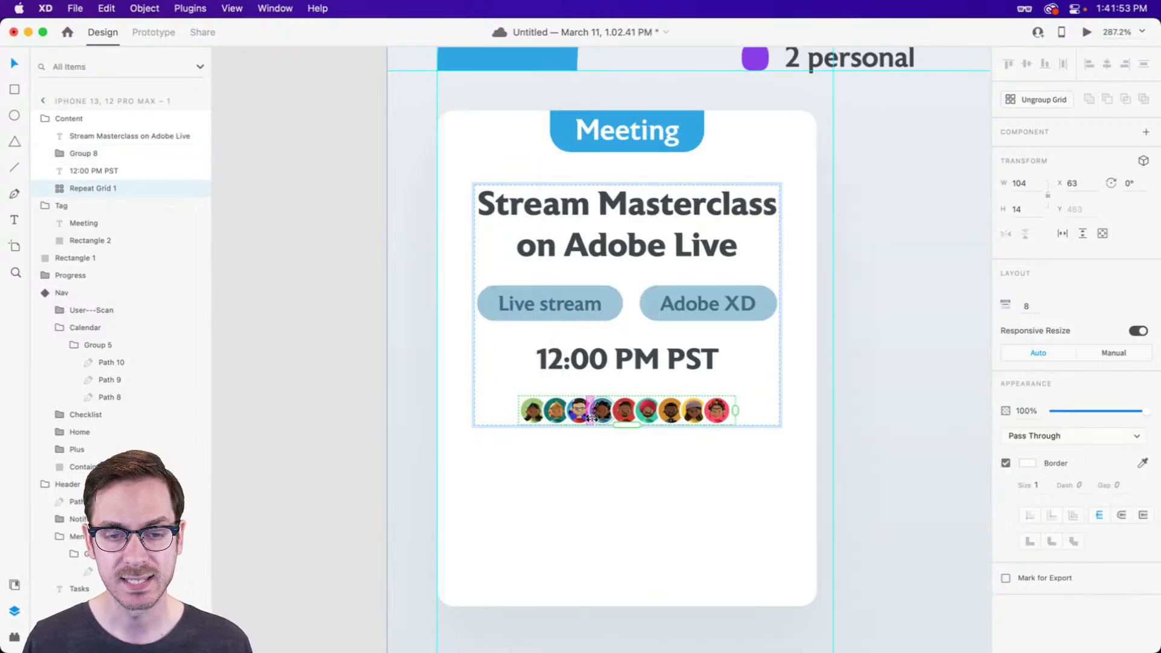
Try duplicating the pill row twice within the Content stack, and undo both copies.
left_click(580, 305)
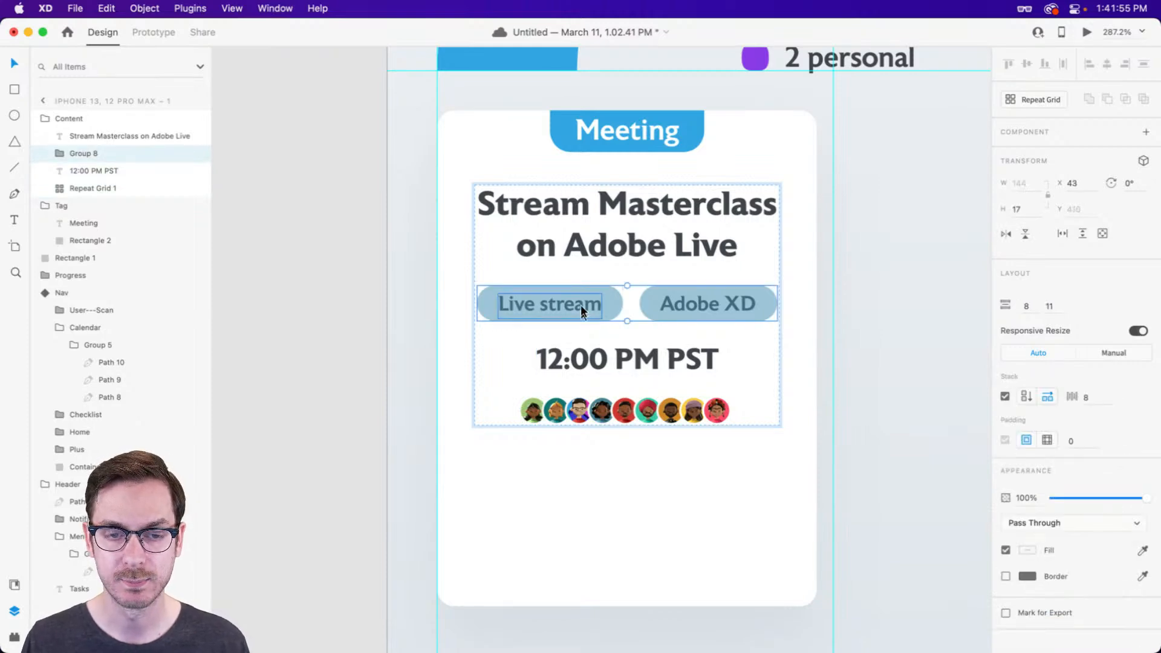
key("super+d")
key("super+d")
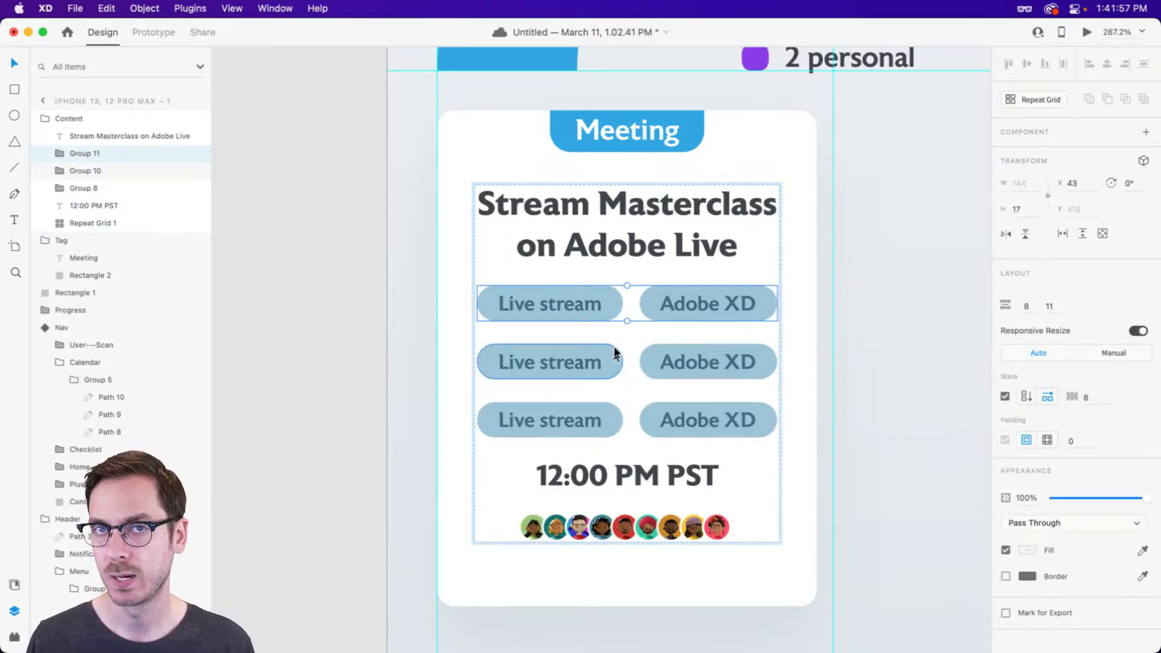
key("super+z")
key("super+z")
Draw a rectangle about 154 × 29 beneath the avatar row, inside the Content stack.
left_click(630, 468)
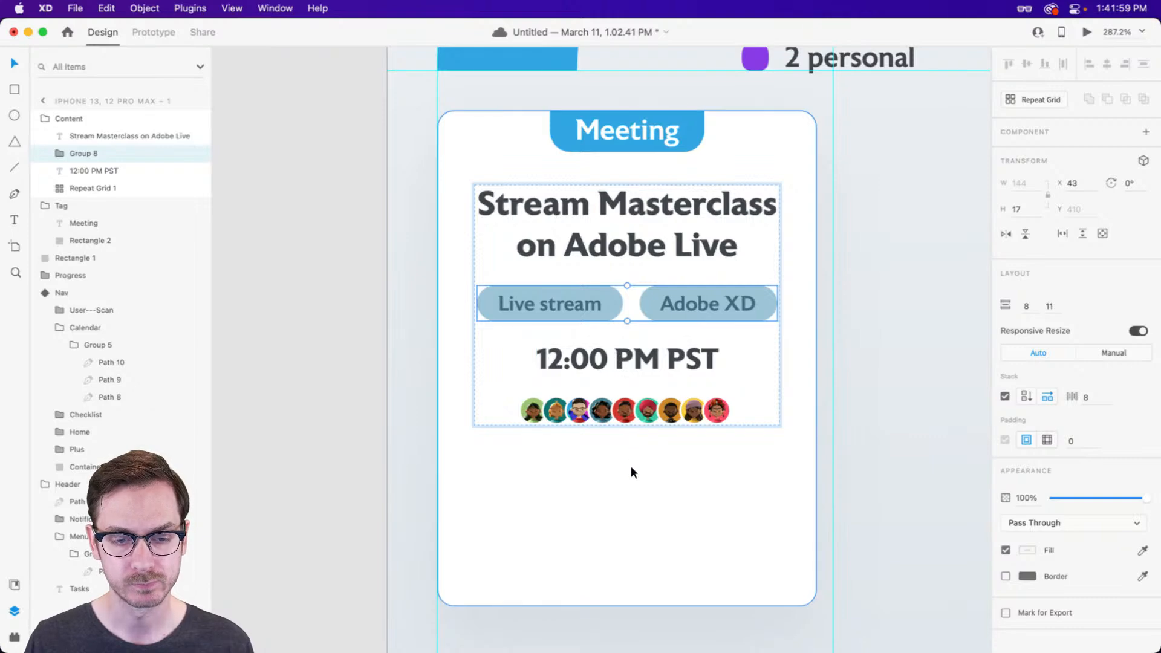
left_click_drag(630, 468, 633, 388)
left_click(644, 321)
scroll(655, 365, "up", 5)
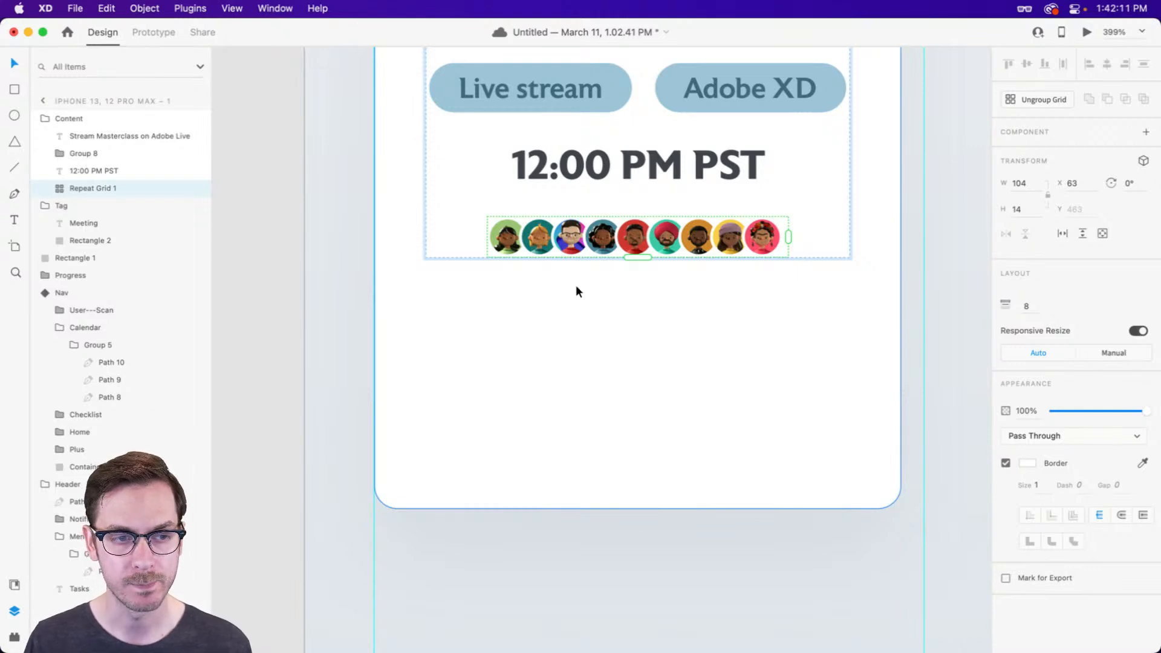
key("r")
left_click_drag(424, 280, 872, 364)
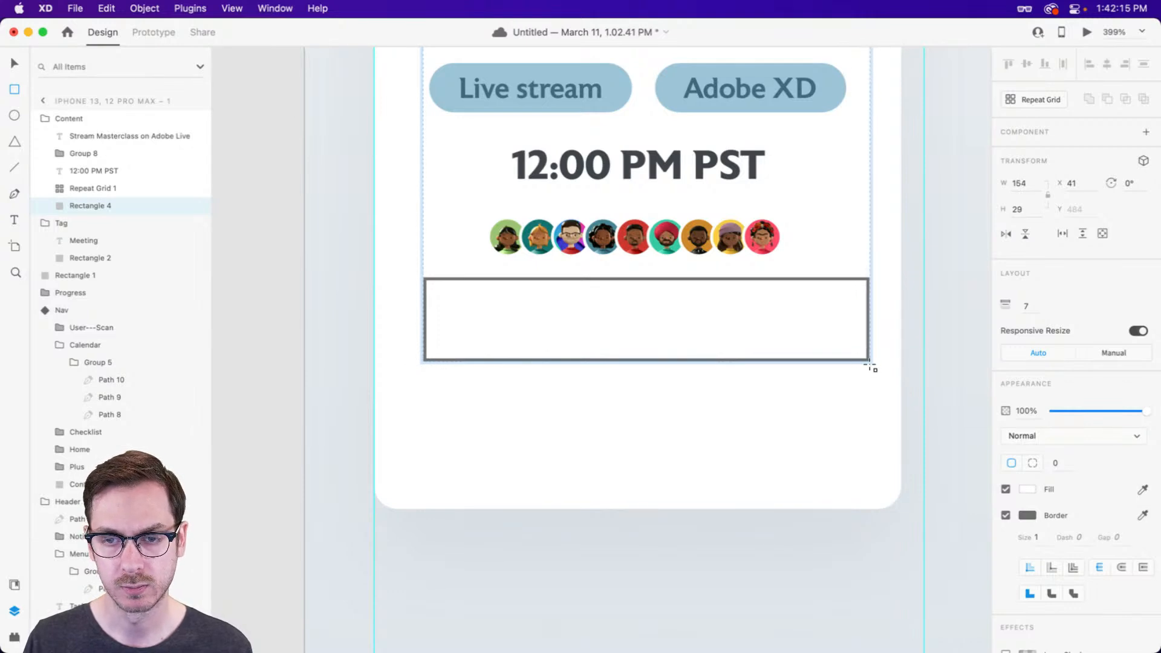
key("v")
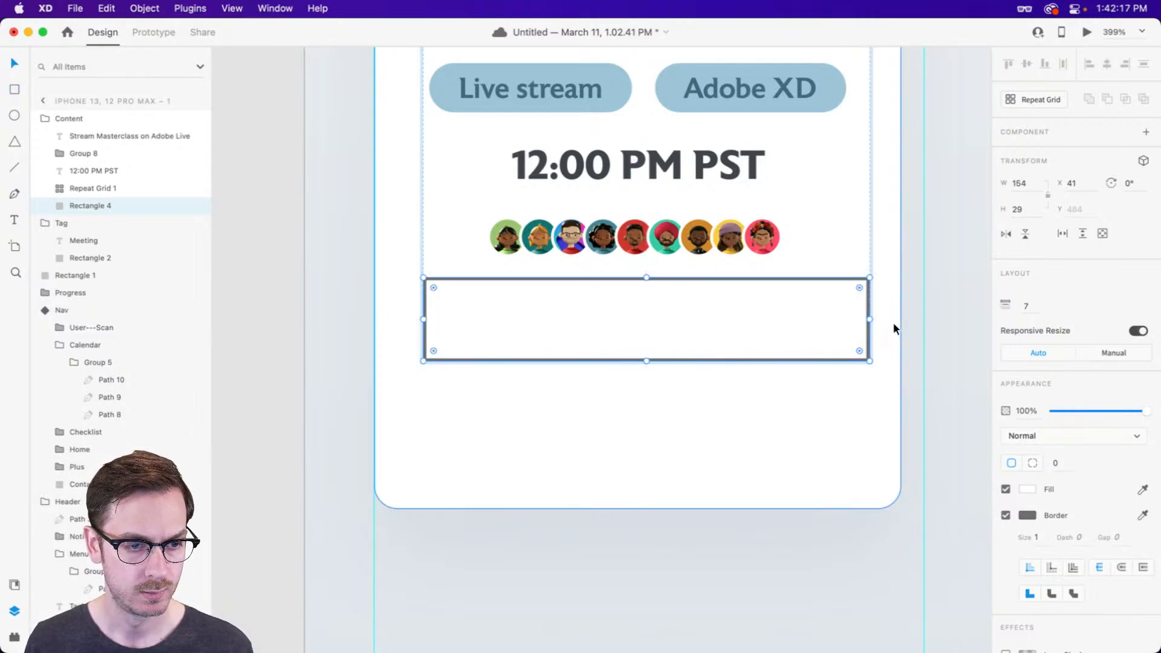
Resize the new rectangle to 150 × 32 at X 40 and round its corners to a radius of 16.
key("Left")
key("super+Right")
key("super+Left")
key("super+Left")
key("super+Left")
key("super+Left")
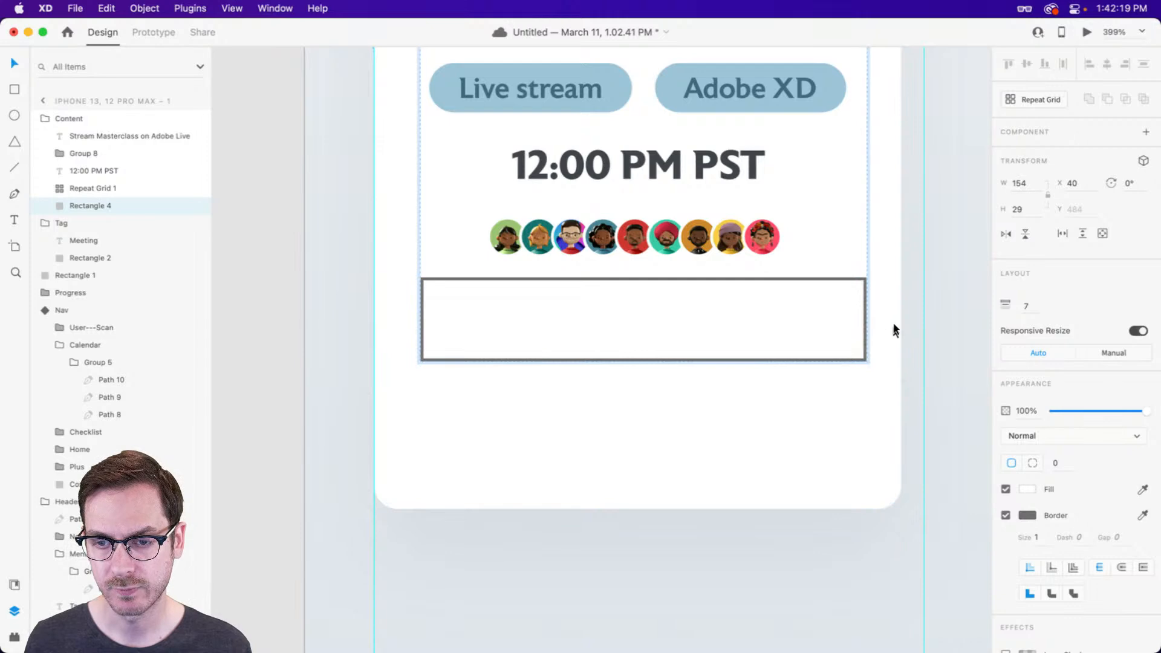
key("super+Left")
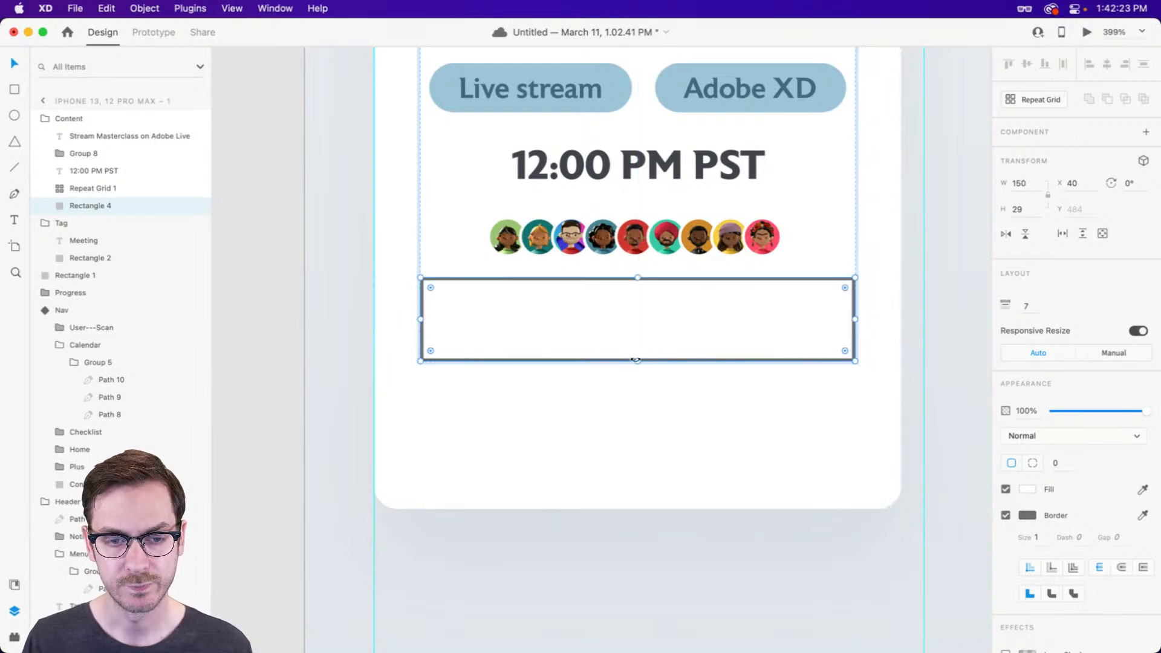
left_click_drag(638, 362, 636, 370)
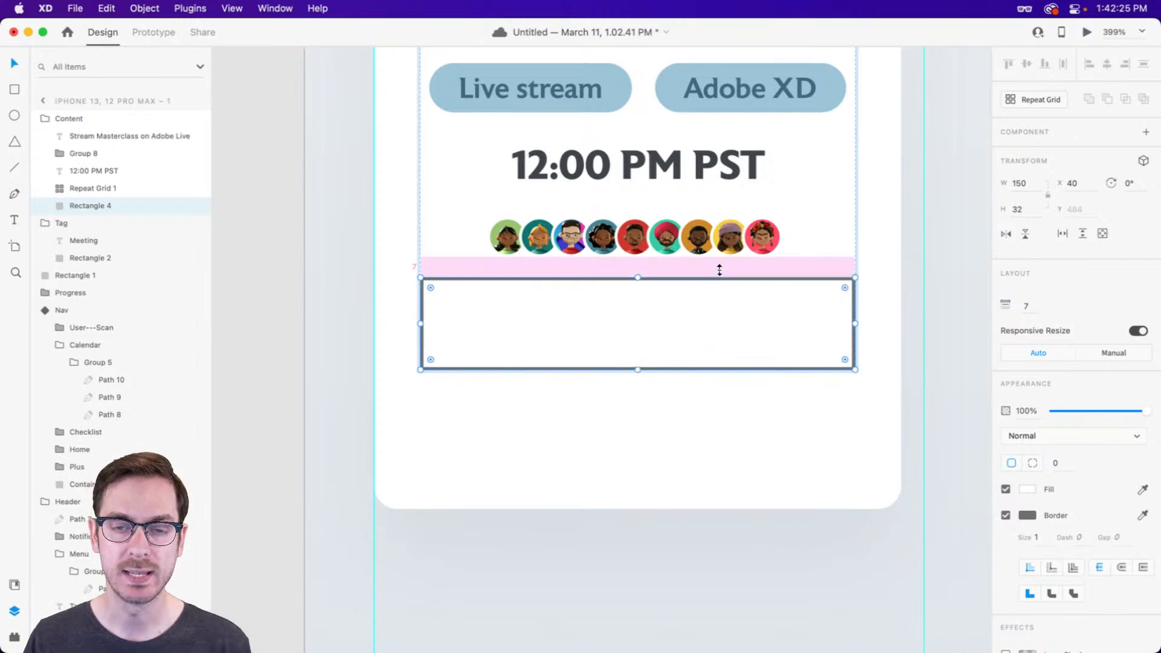
left_click_drag(843, 287, 783, 325)
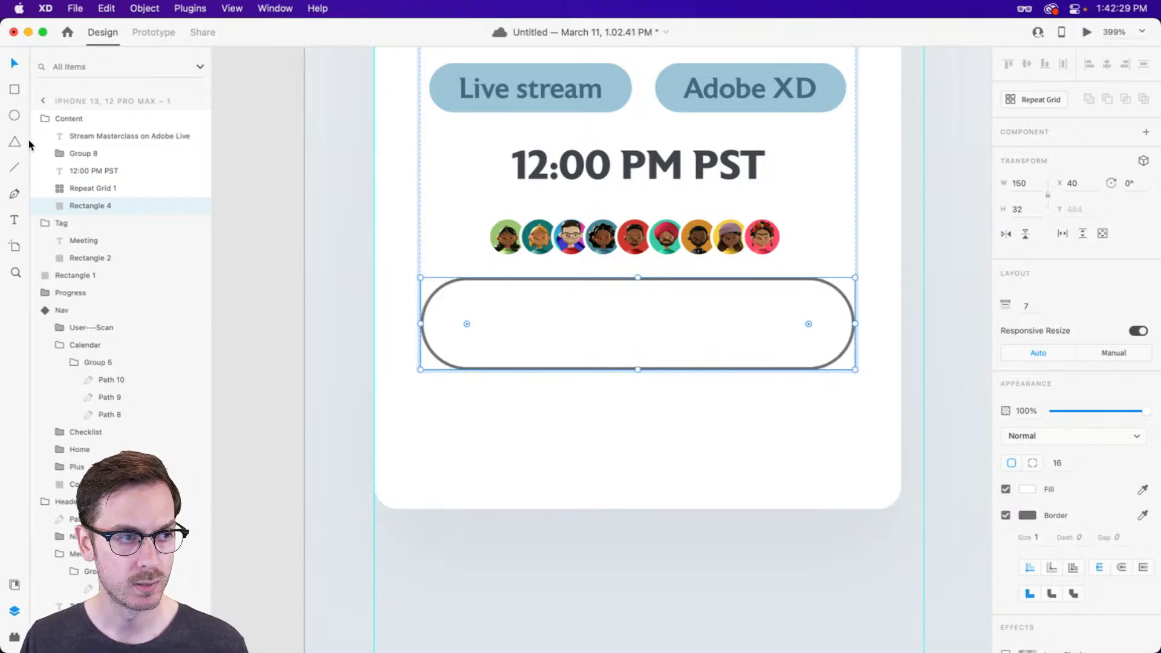
Fill the rounded rectangle with the blue document color and remove its border.
key("shift+super+y")
left_click(38, 61)
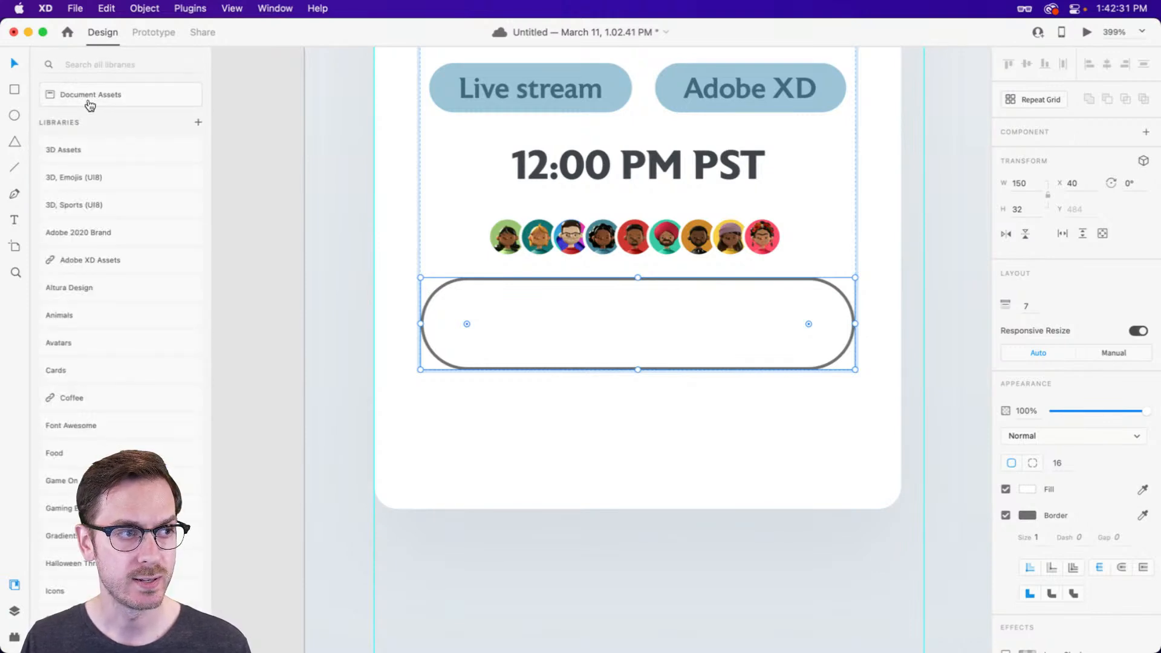
left_click(88, 101)
left_click(145, 165)
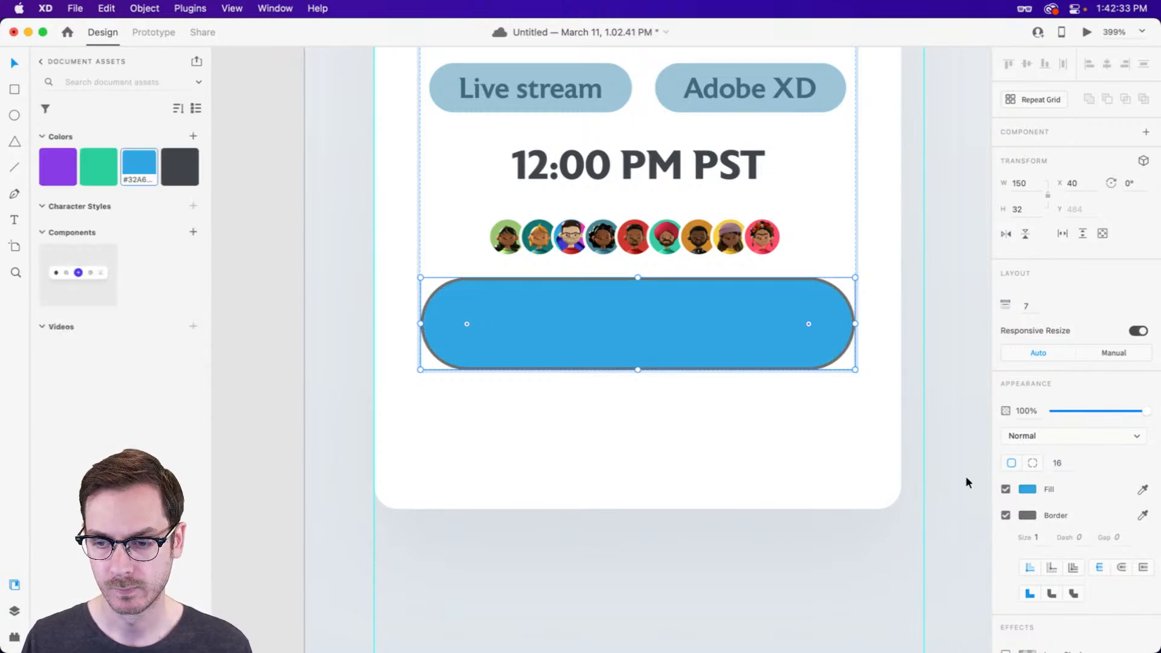
left_click(1005, 515)
Try adding the text "Join" over the blue shape in the Content stack, and undo it.
key("t")
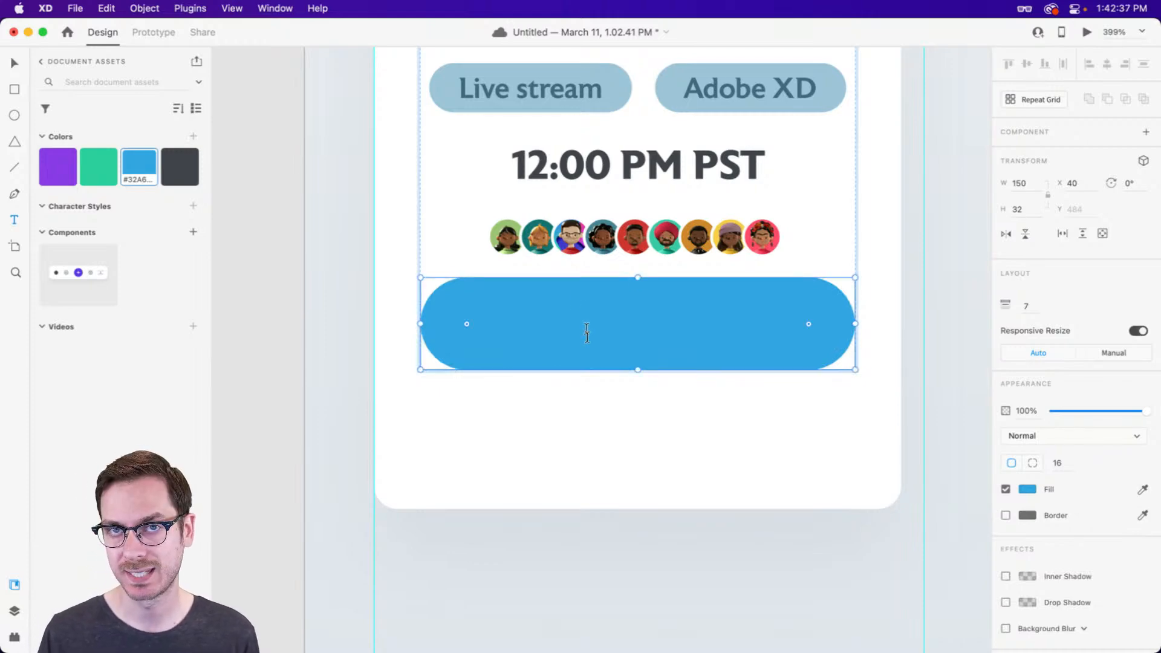
scroll(586, 331, "up", 8)
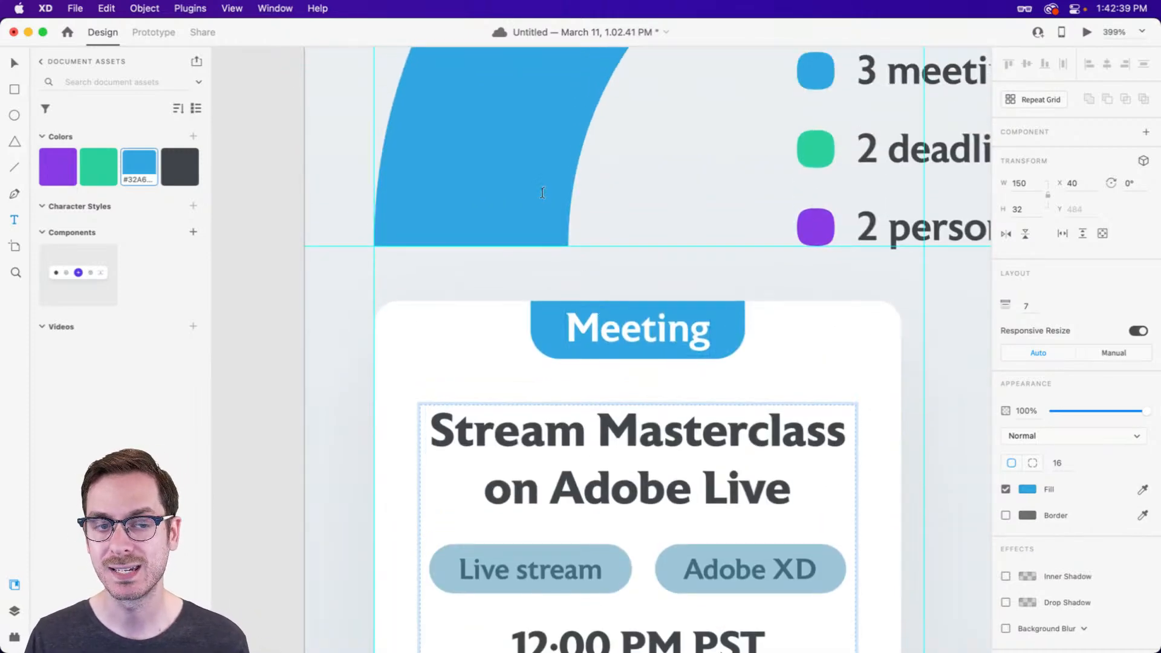
scroll(558, 198, "down", 6)
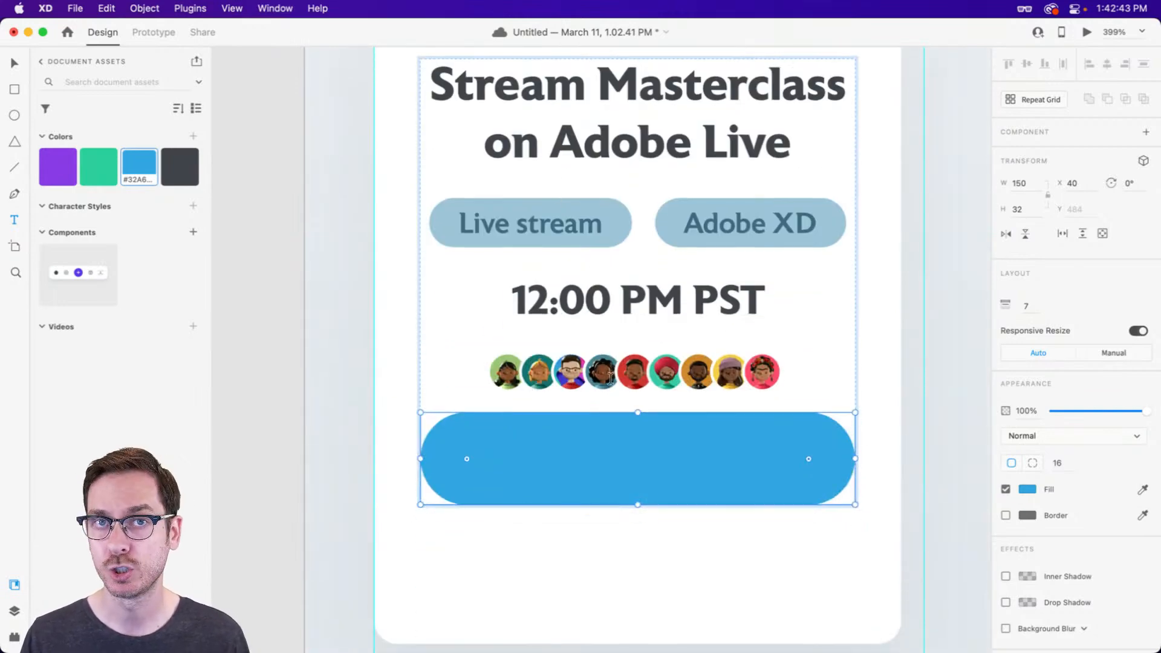
scroll(612, 375, "down", 3)
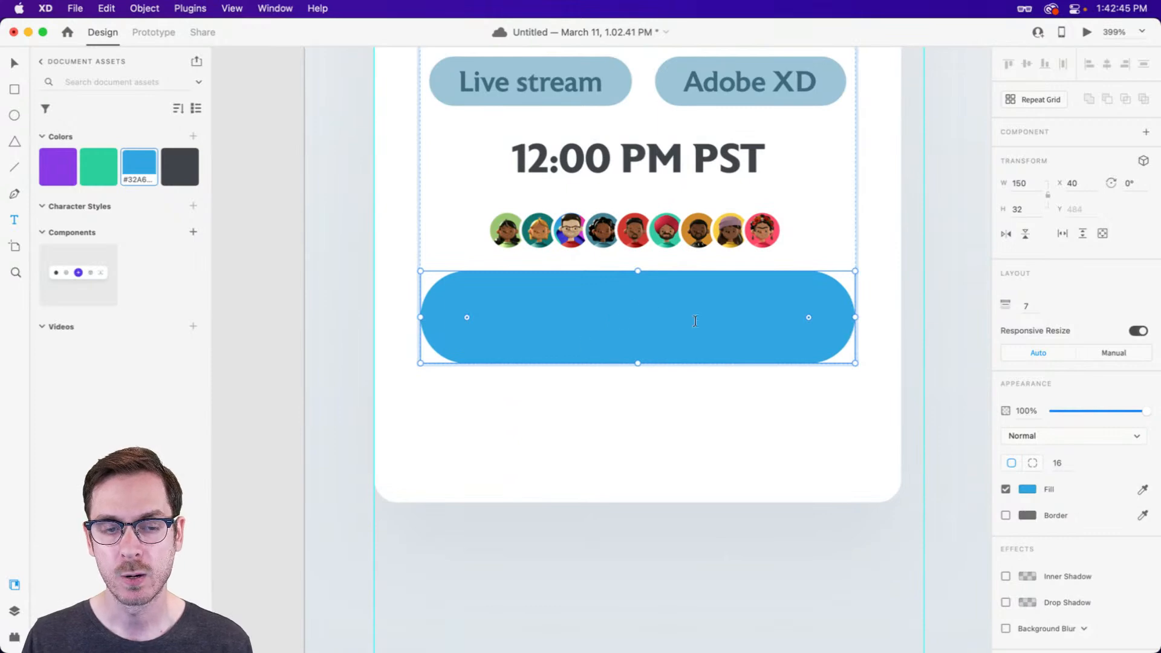
left_click(630, 332)
type("Join")
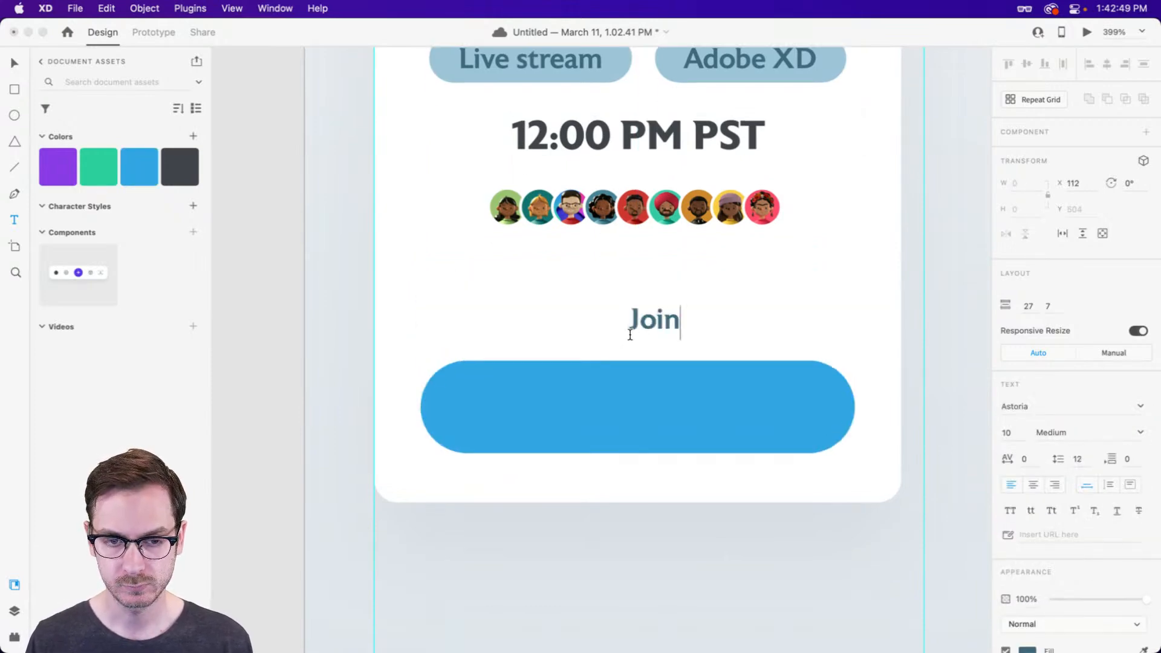
key("Escape")
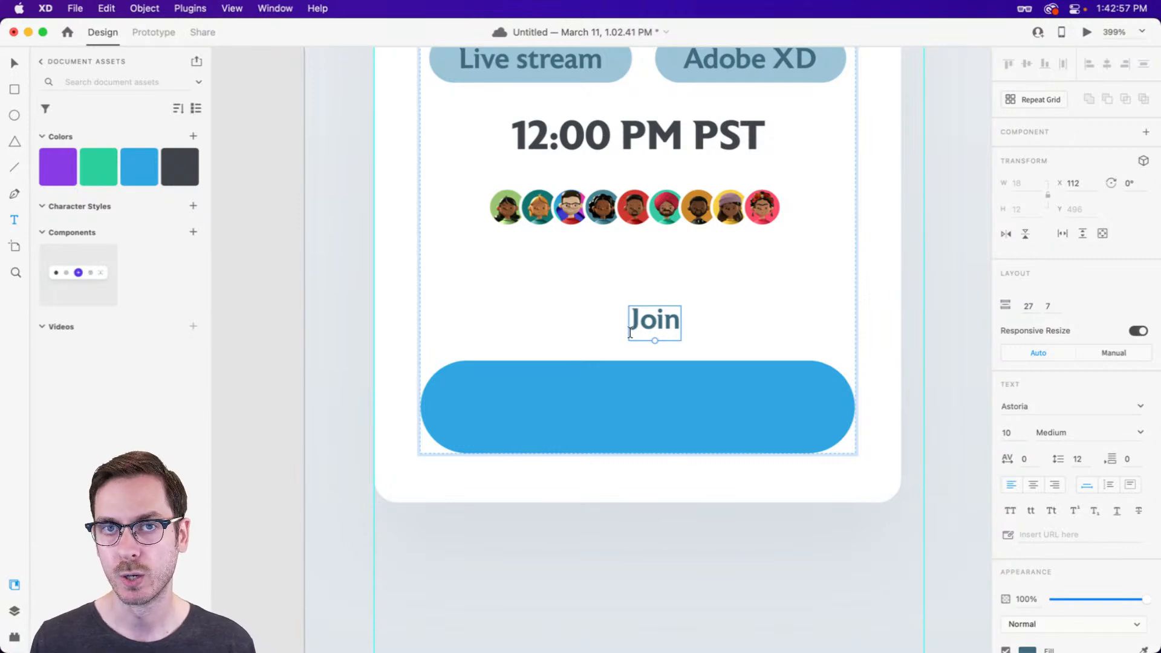
key("super+z")
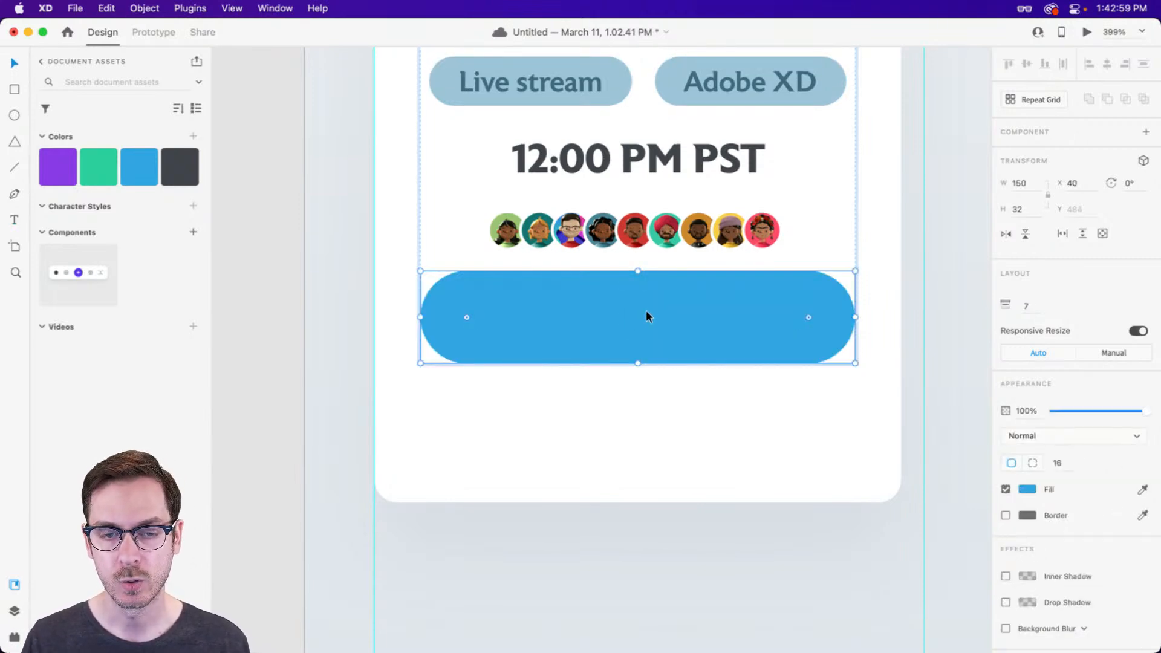
Group the blue rounded rectangle on its own and name the group "Button".
key("super+y")
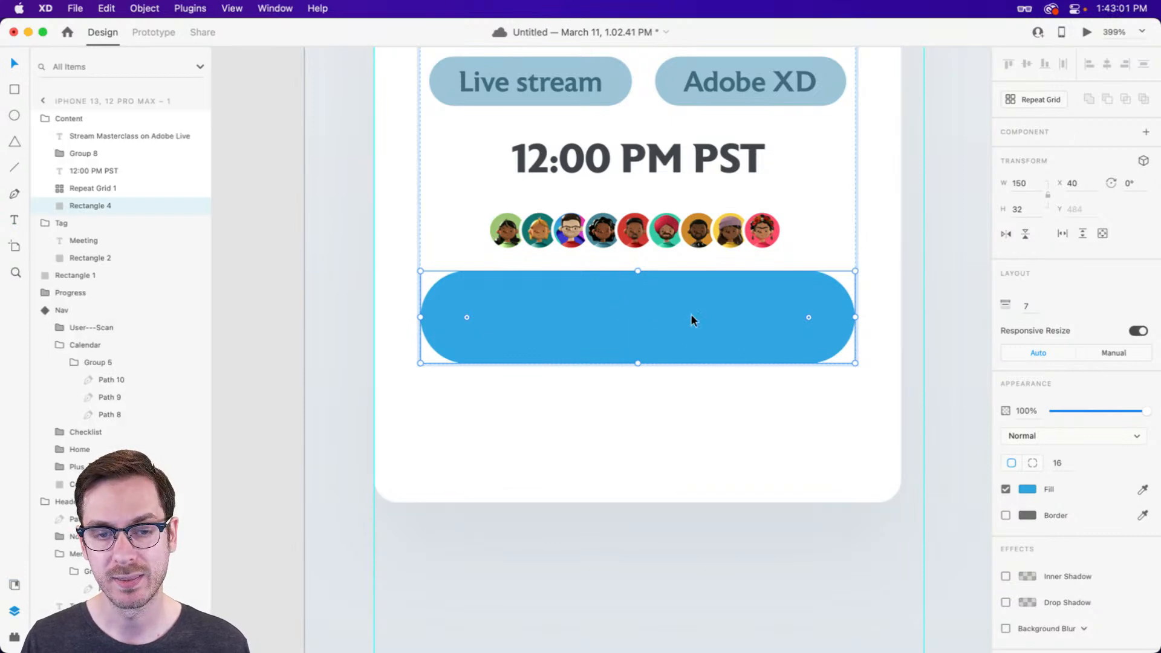
key("super+g")
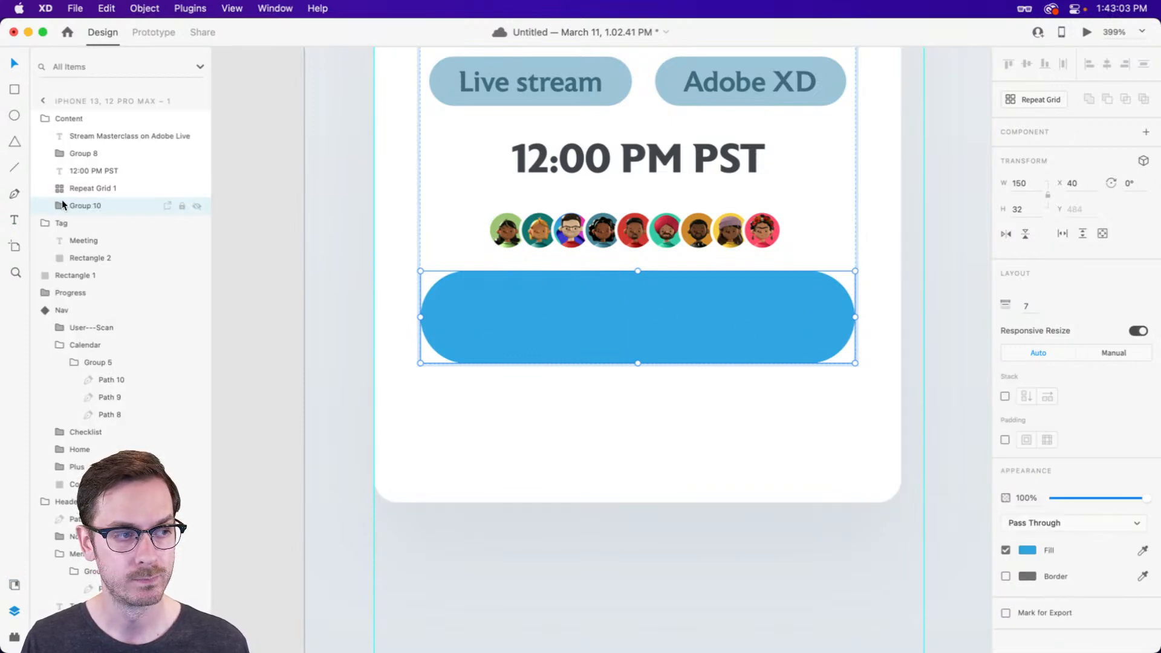
double_click(77, 206)
type("Button")
key("Return")
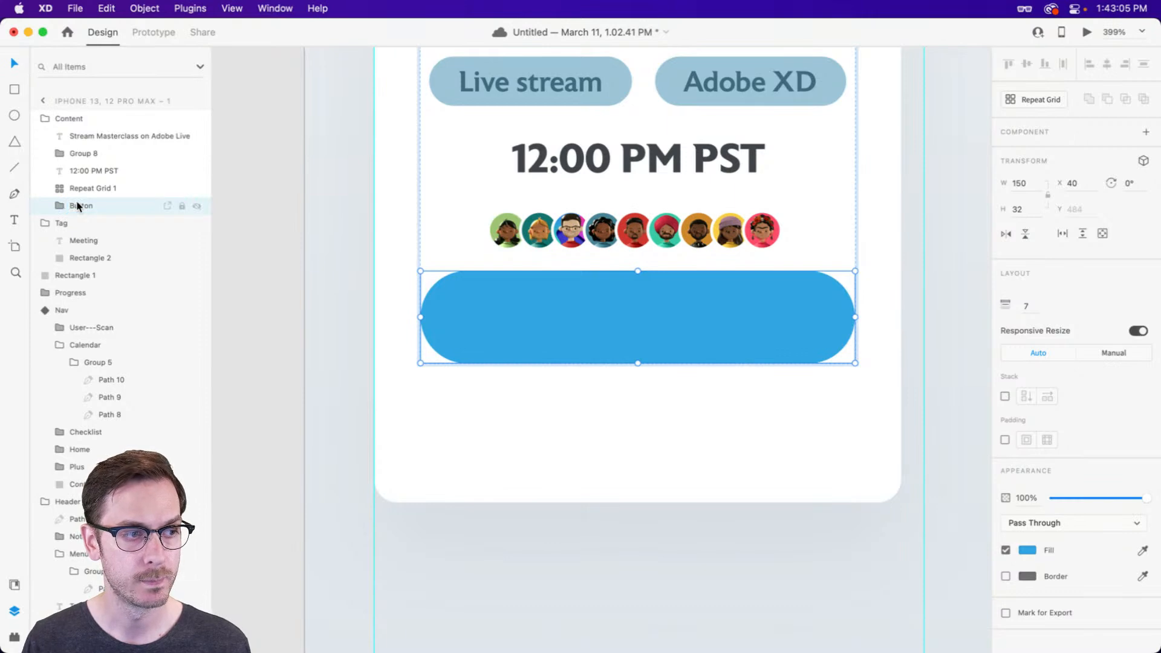
Add the text "Join Live Stream" inside the Button group and center it on the blue shape at X 80, Y 494.
left_click(60, 206)
left_click(96, 223)
key("t")
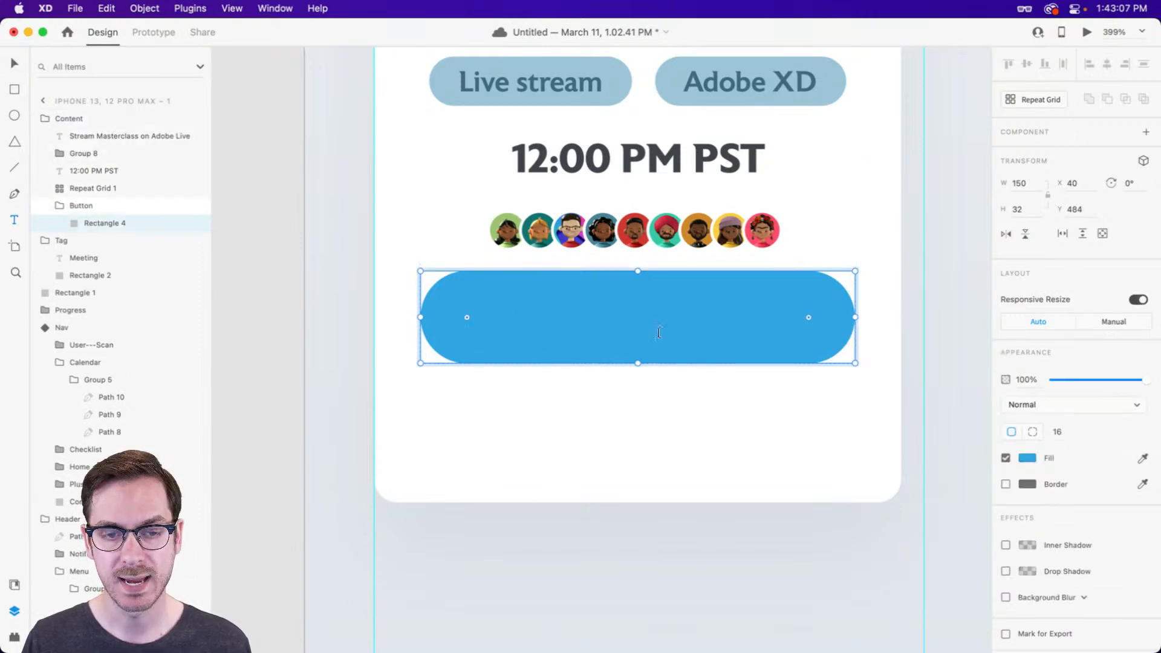
left_click(634, 328)
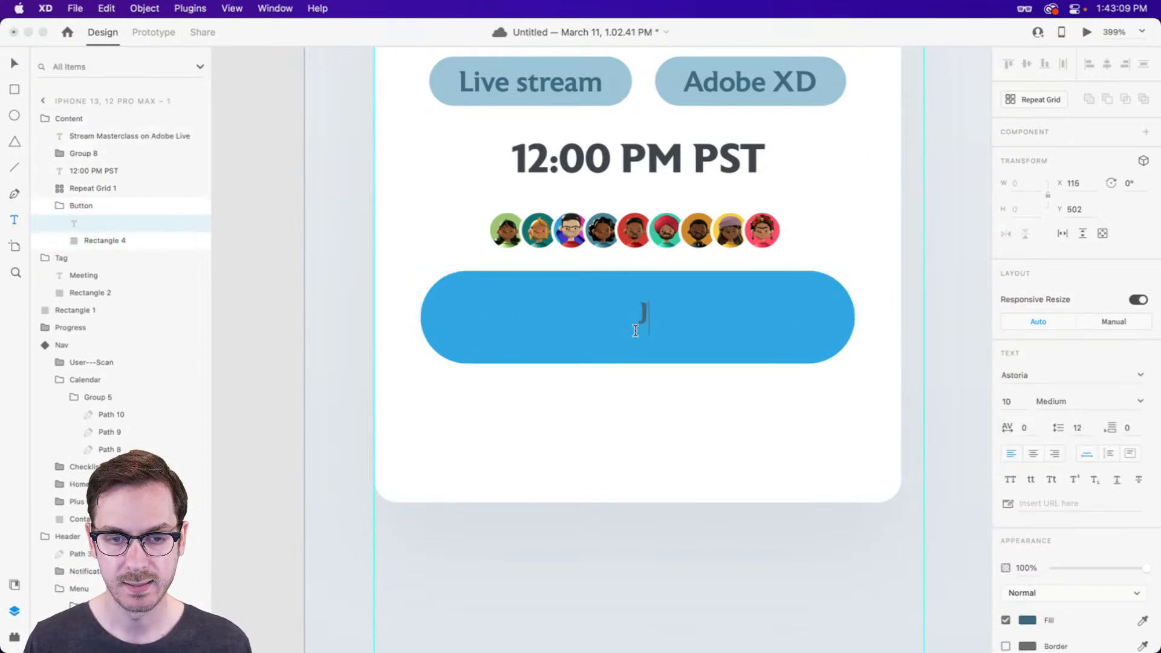
type("Join Live S")
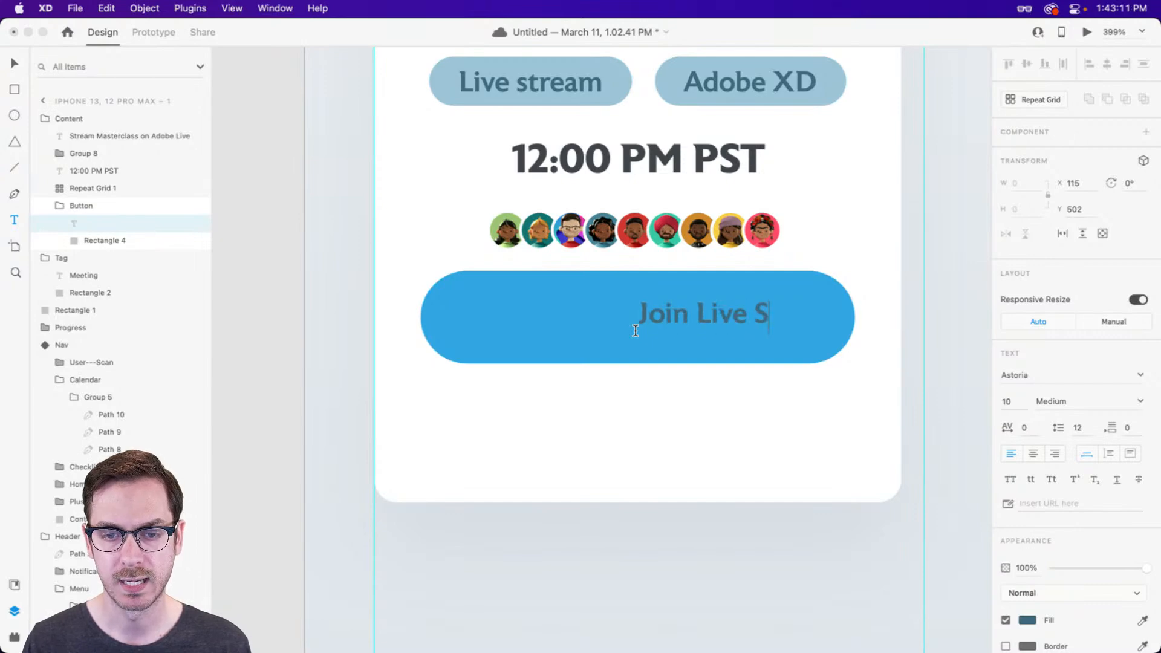
key("BackSpace")
key("BackSpace")
type("s")
key("BackSpace")
type("Stream")
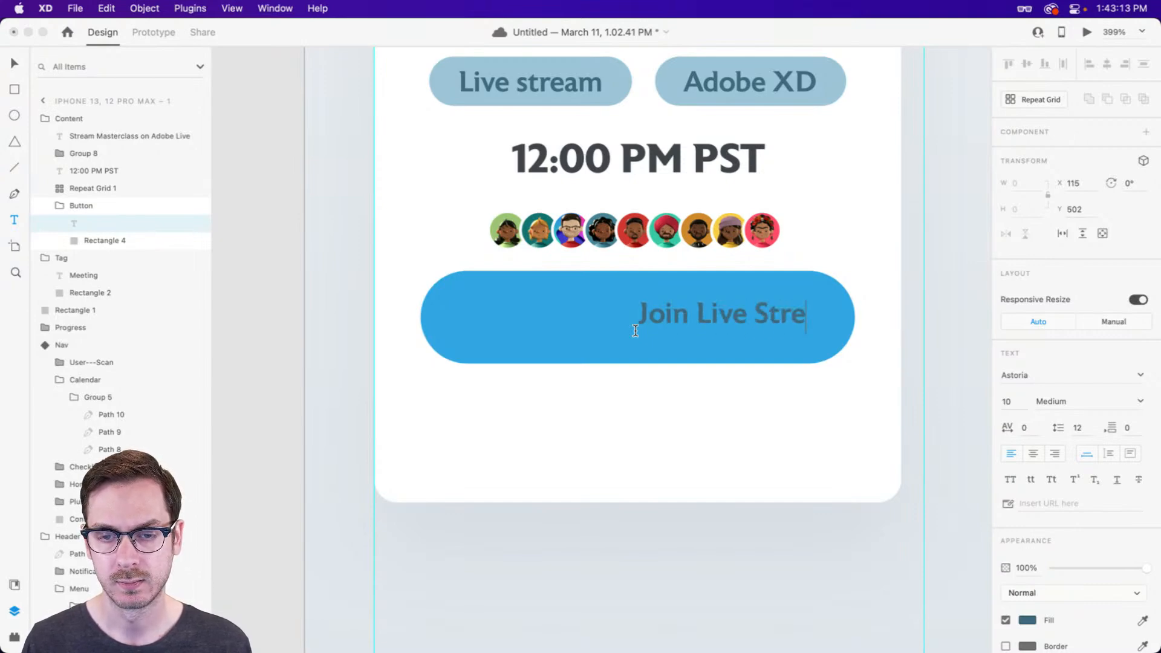
key("Escape")
left_click_drag(641, 322, 595, 313)
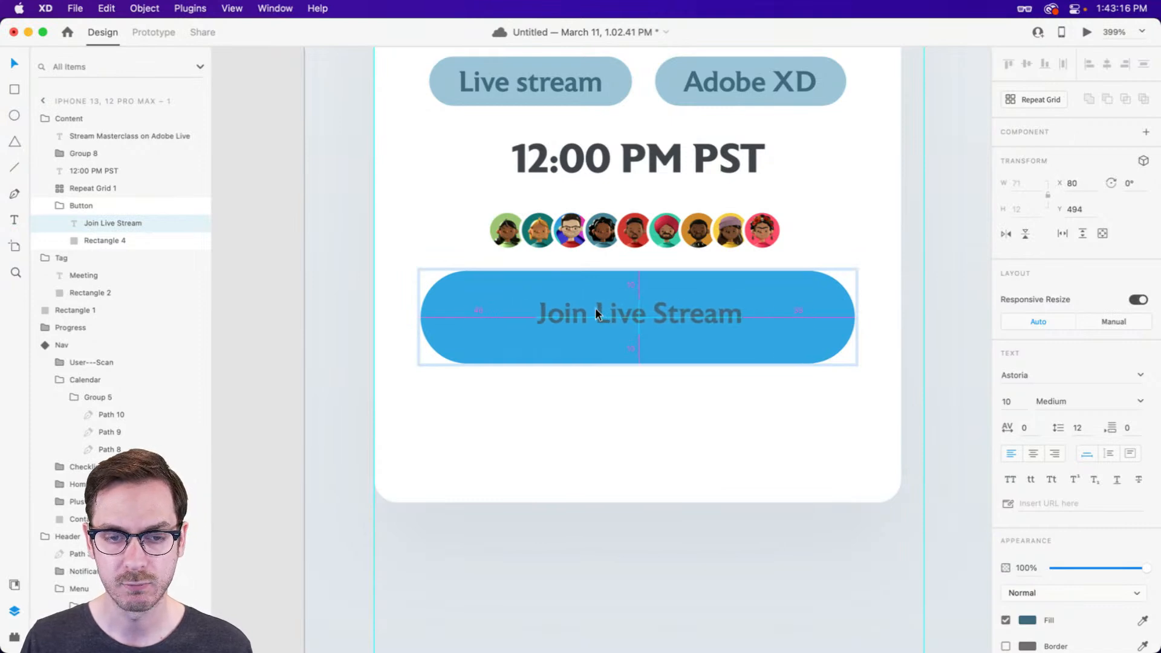
Color the "Join Live Stream" label white and set its weight to Bold.
left_click(1030, 621)
left_click_drag(895, 564, 762, 396)
key("Escape")
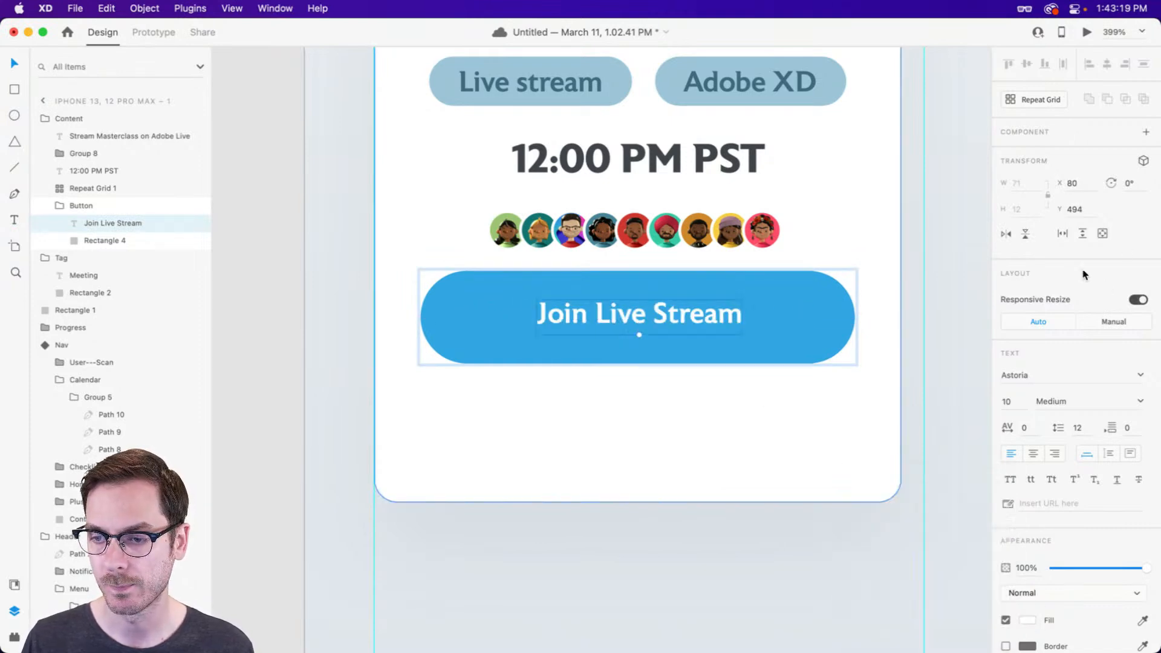
left_click(1141, 401)
left_click(1057, 492)
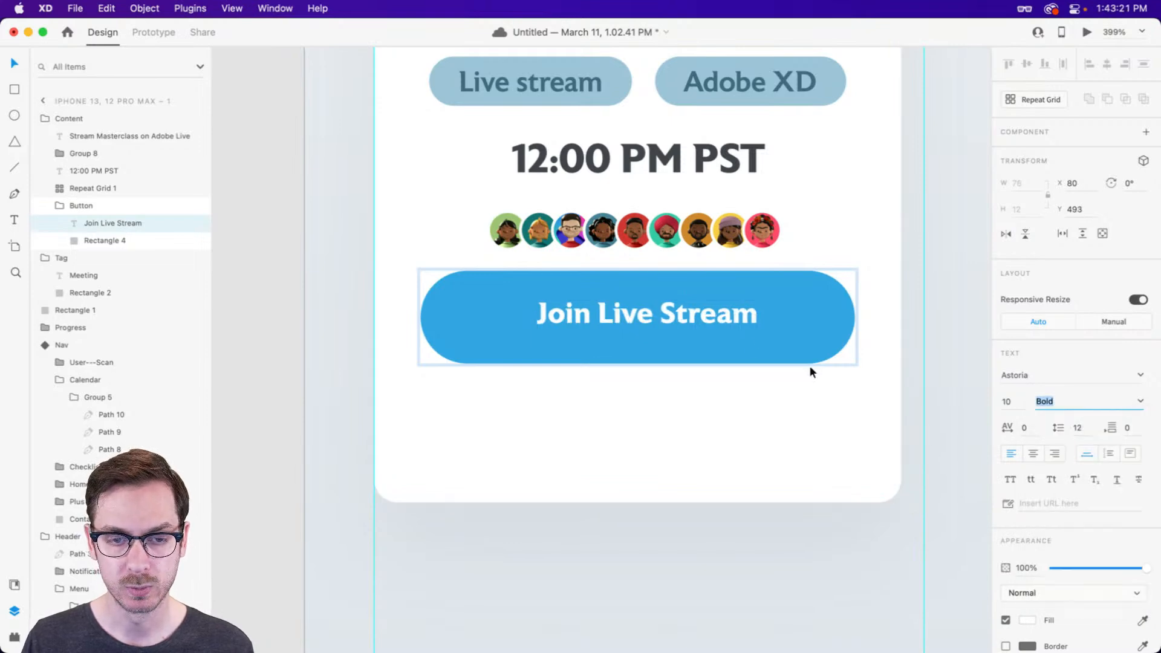
Center-align the button label's text and recenter it on the blue shape at X 77, Y 494.
left_click_drag(669, 313, 661, 314)
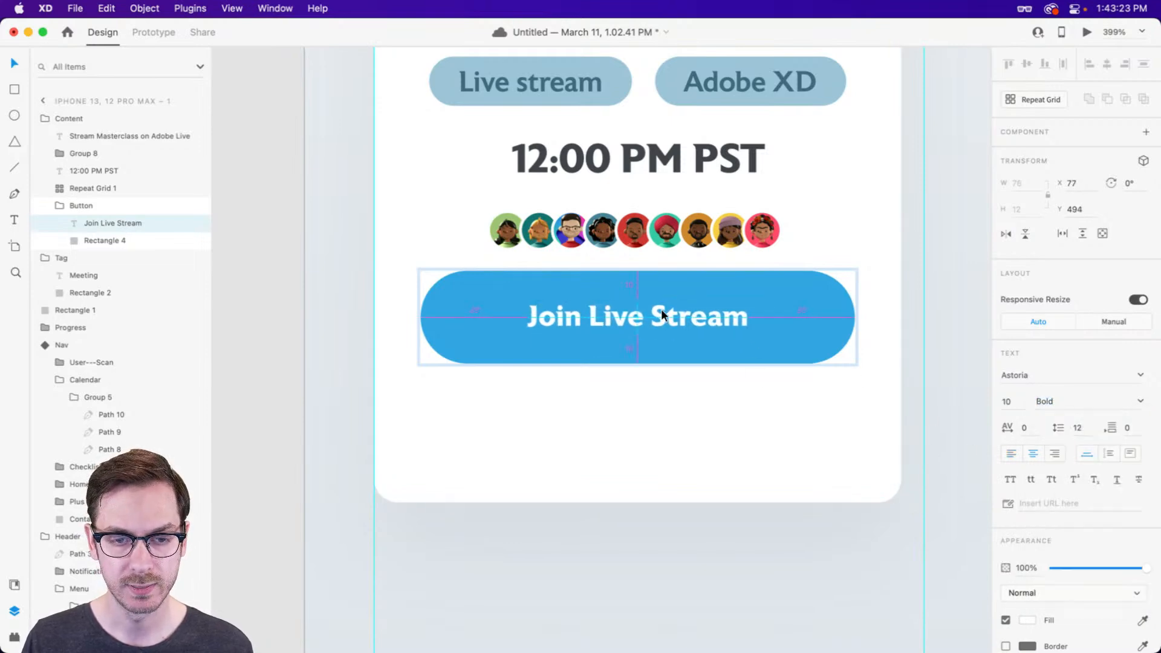
key("super+Return")
key("super+w")
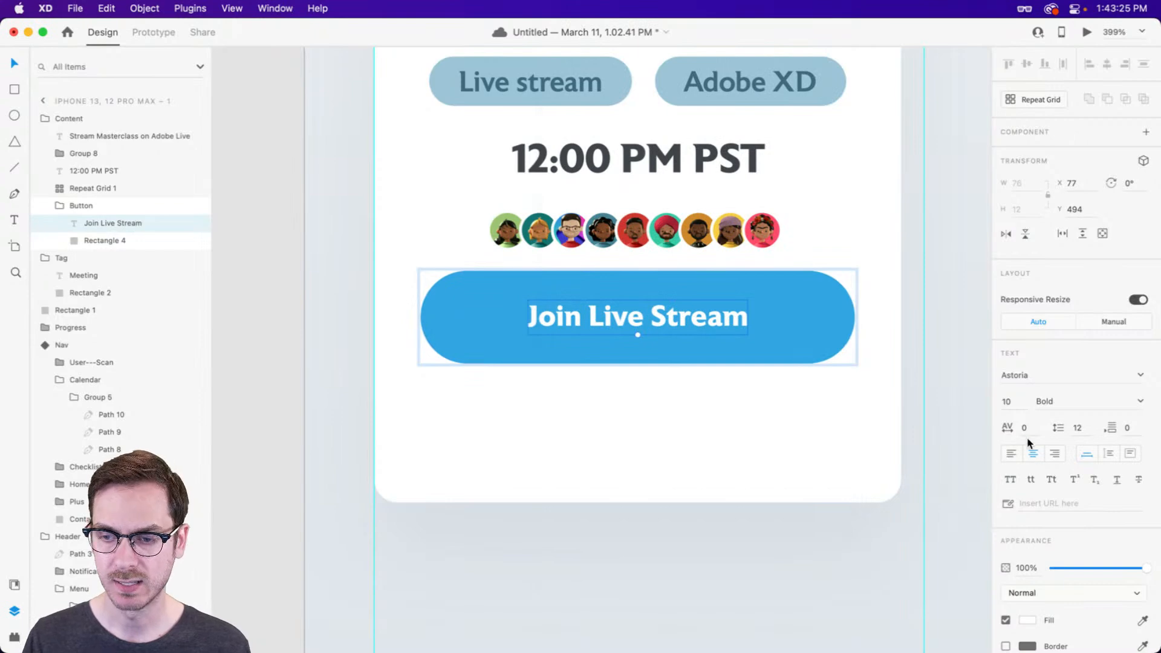
Set the button label's font size to 12, shift it down to Y 494, and select the Button group.
left_click(1011, 407)
key("Up")
key("Up")
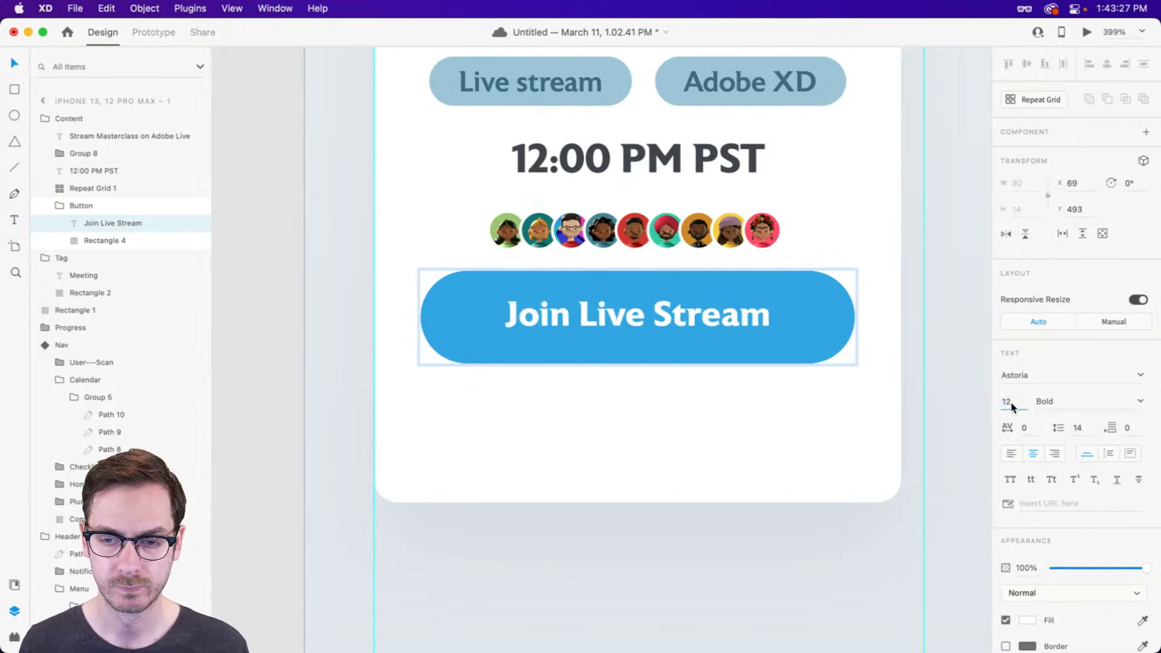
key("super+Return")
key("super+w")
key("Down")
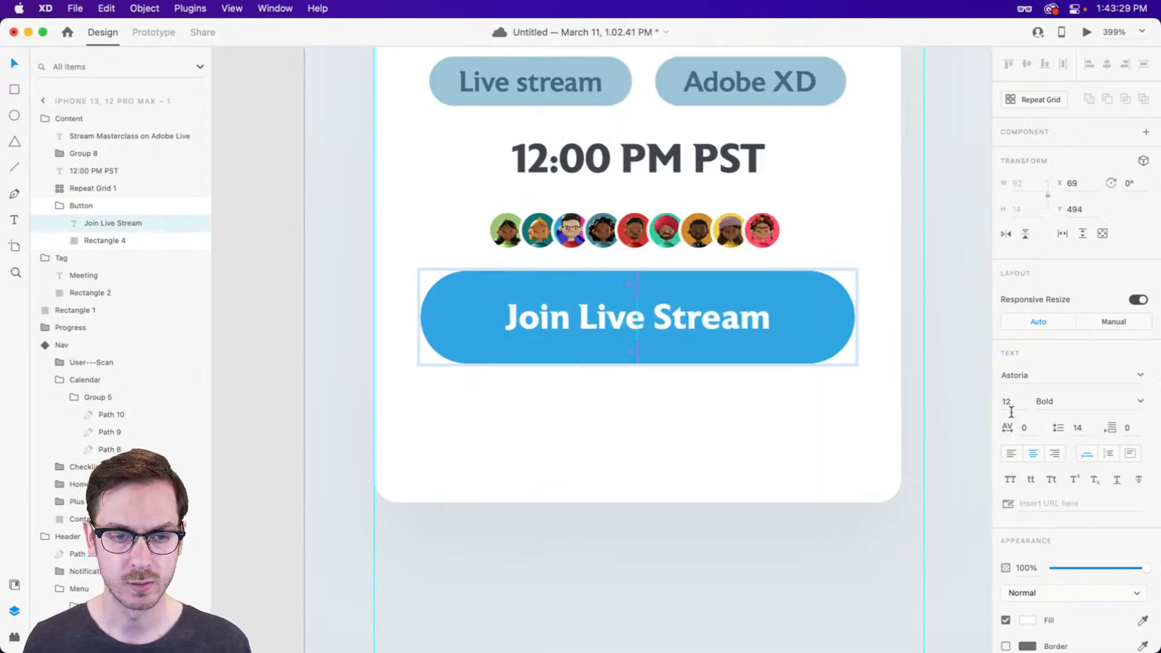
key("super+Return")
key("super+w")
key("Escape")
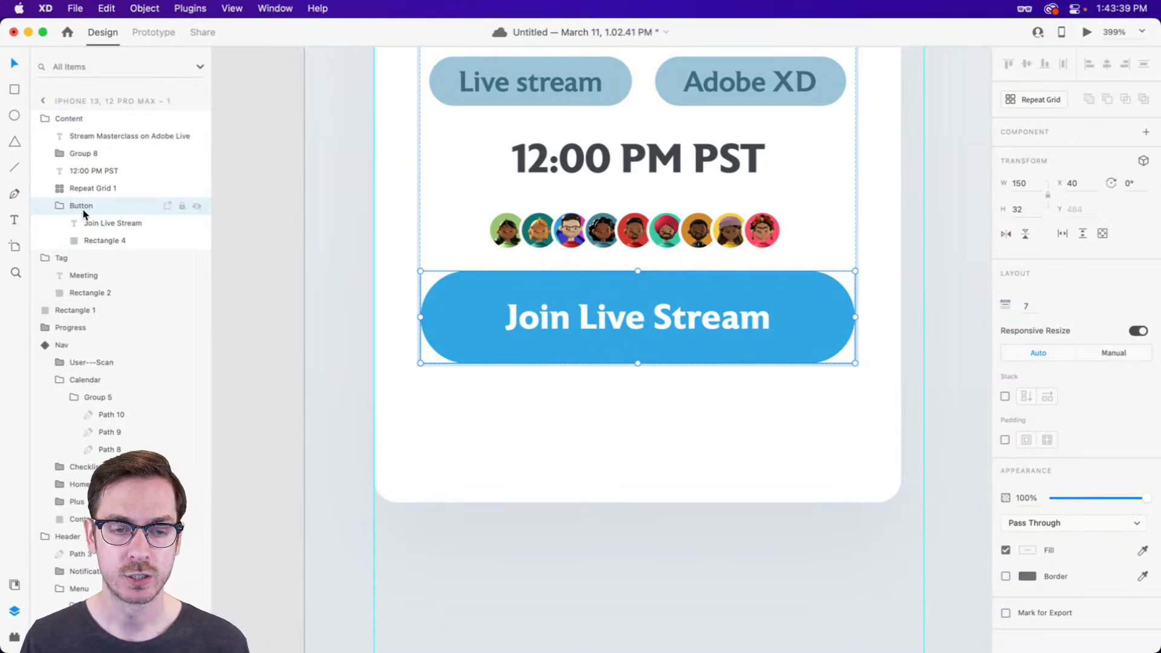
Turn the Button group into a component and add a new state named "Outlined".
left_click(1146, 133)
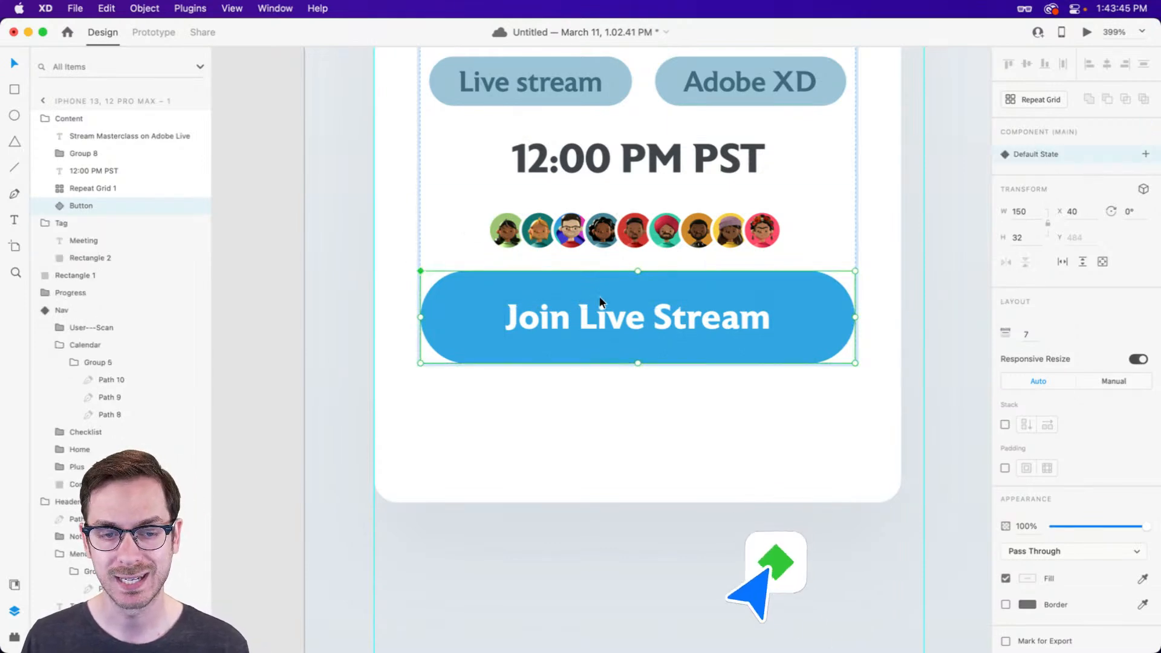
left_click(1145, 155)
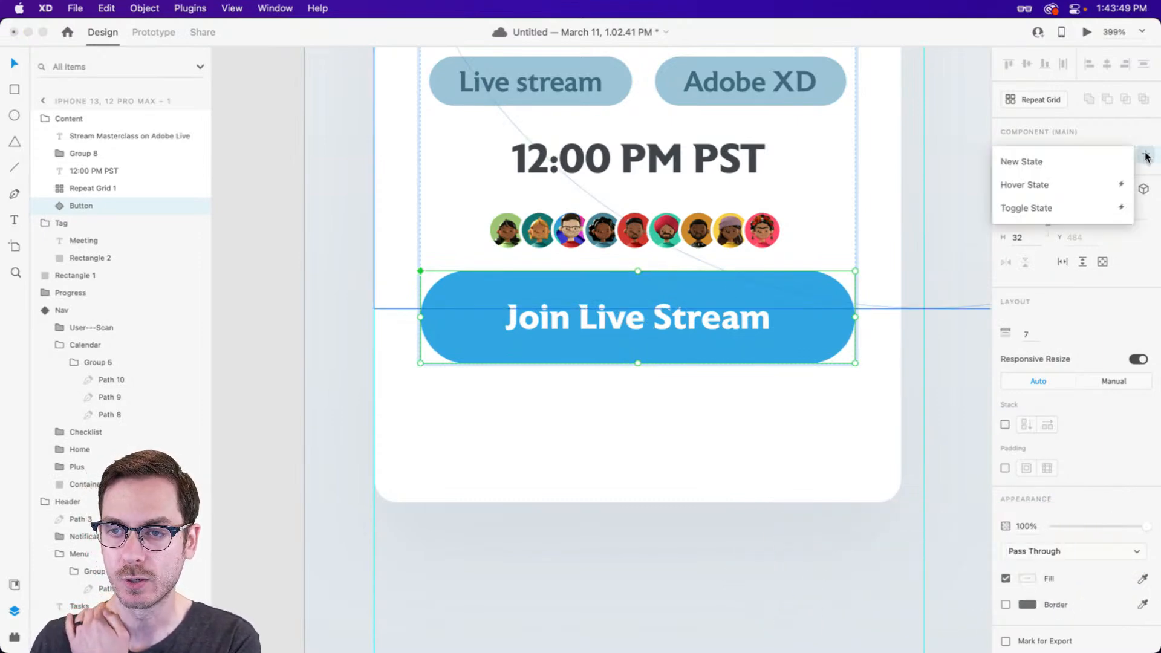
left_click(1068, 162)
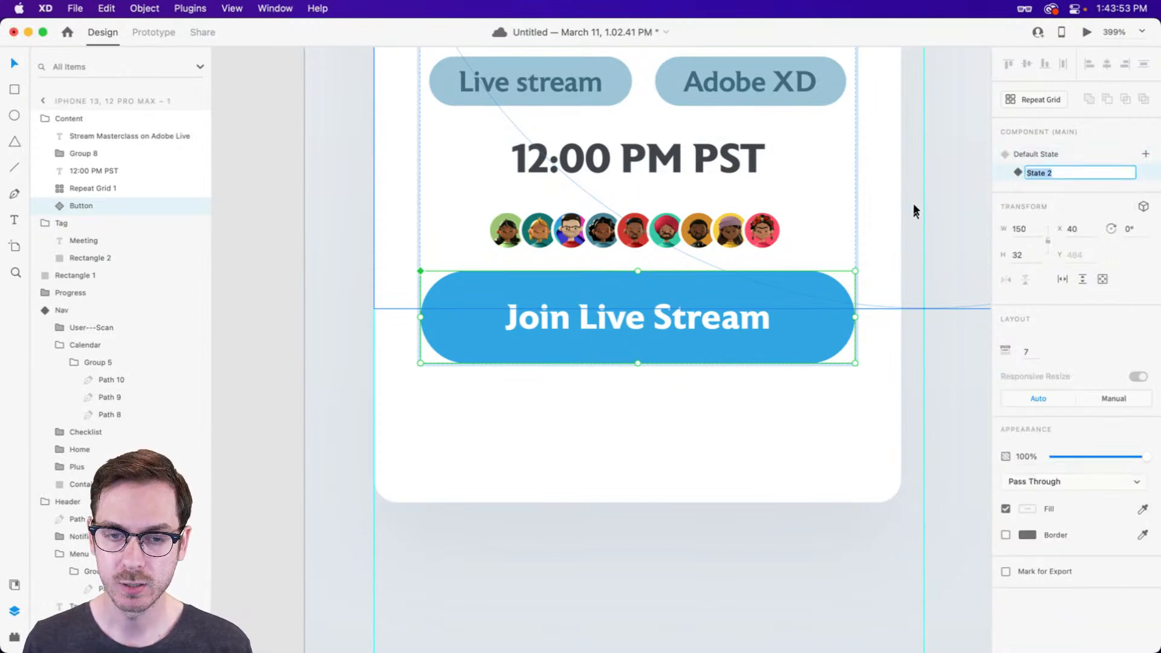
type("Outlined")
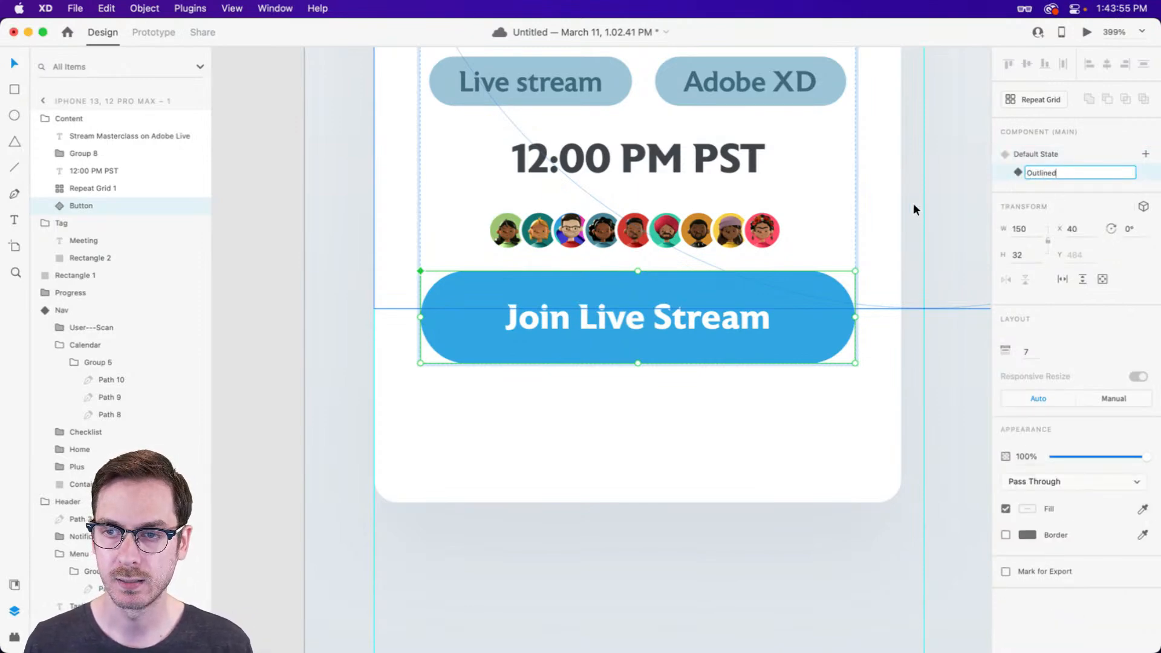
key("Return")
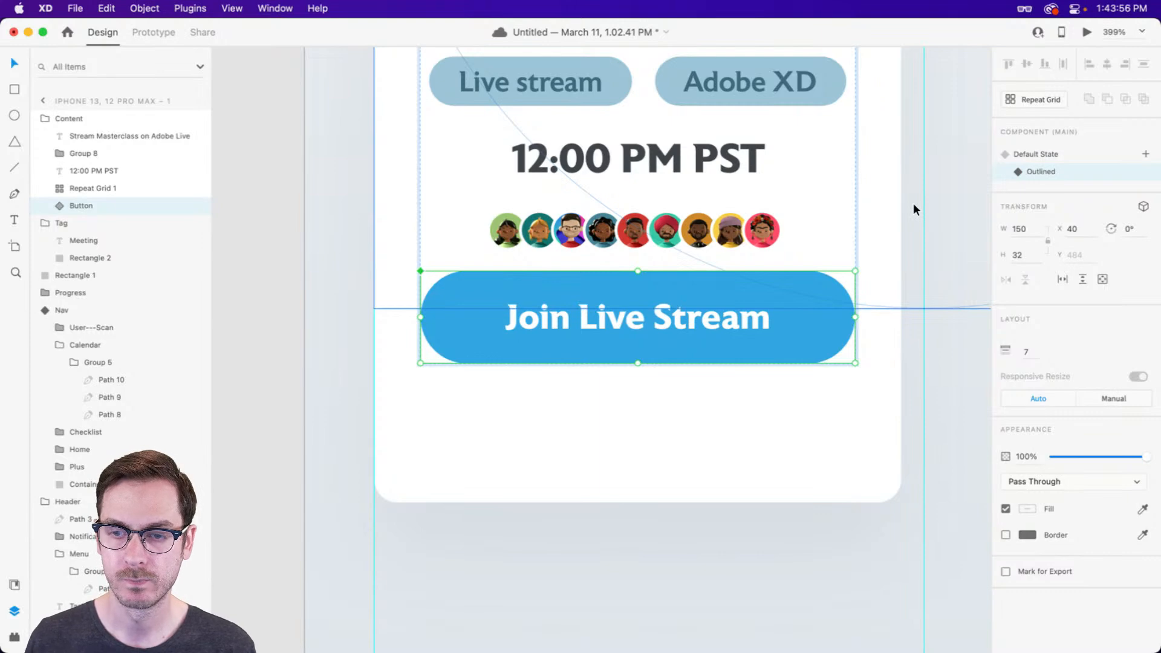
Change the button label in its Default State to "Join Livestream".
double_click(661, 319)
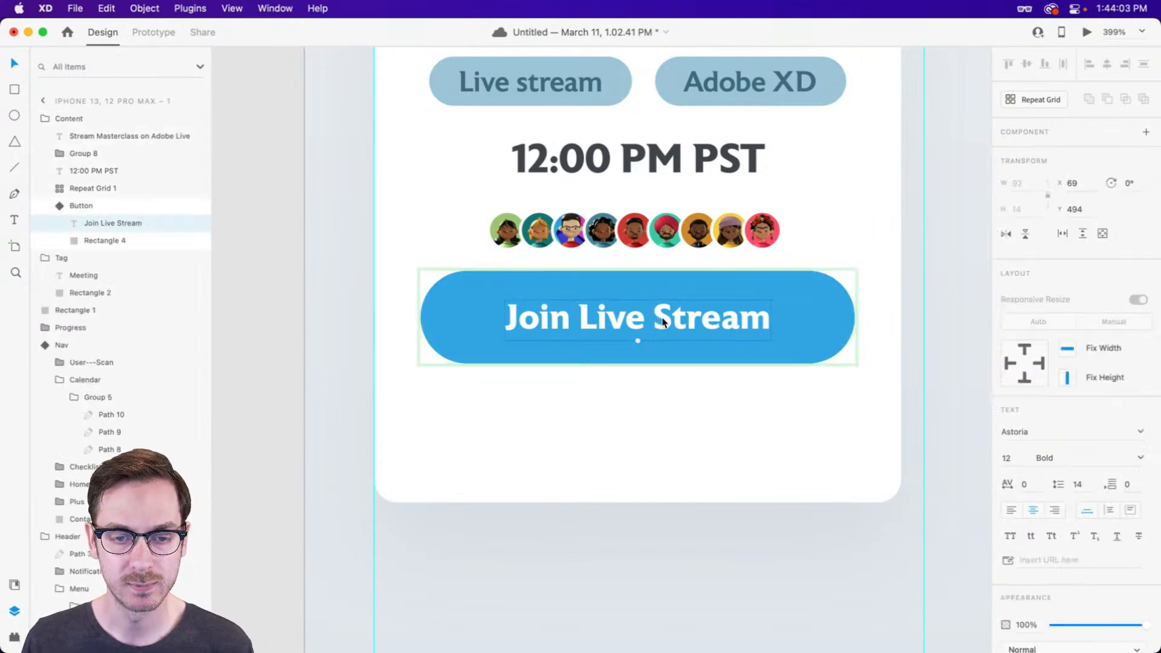
key("Escape")
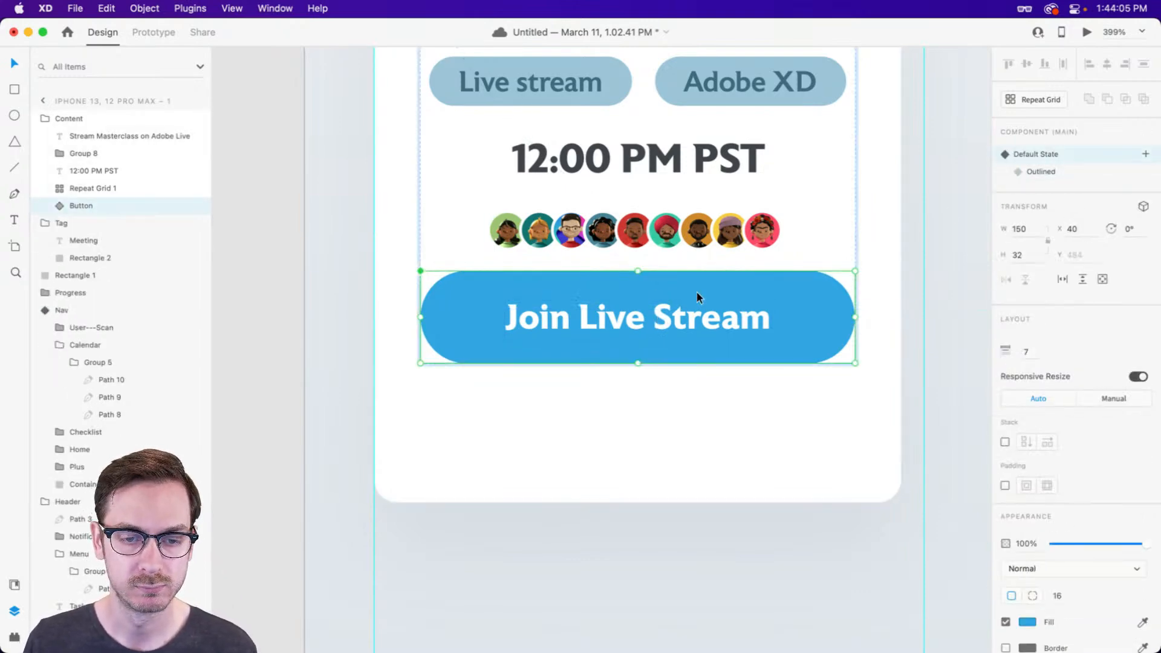
double_click(665, 319)
left_click(674, 322)
key("BackSpace")
key("BackSpace")
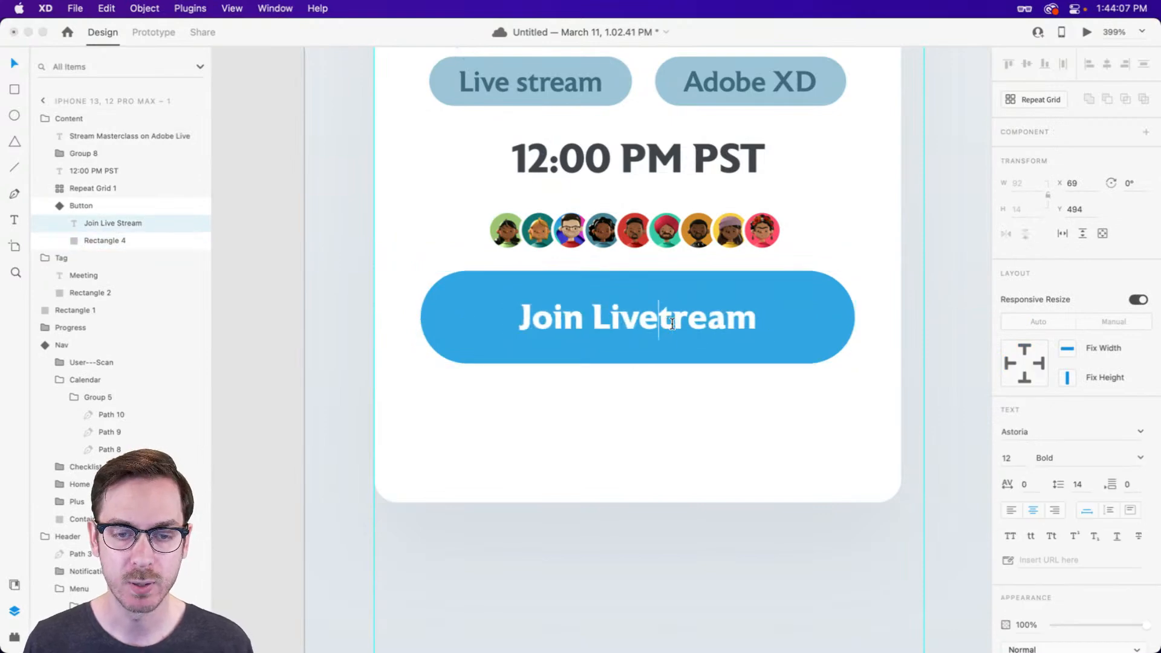
type("s")
key("Escape")
key("Escape")
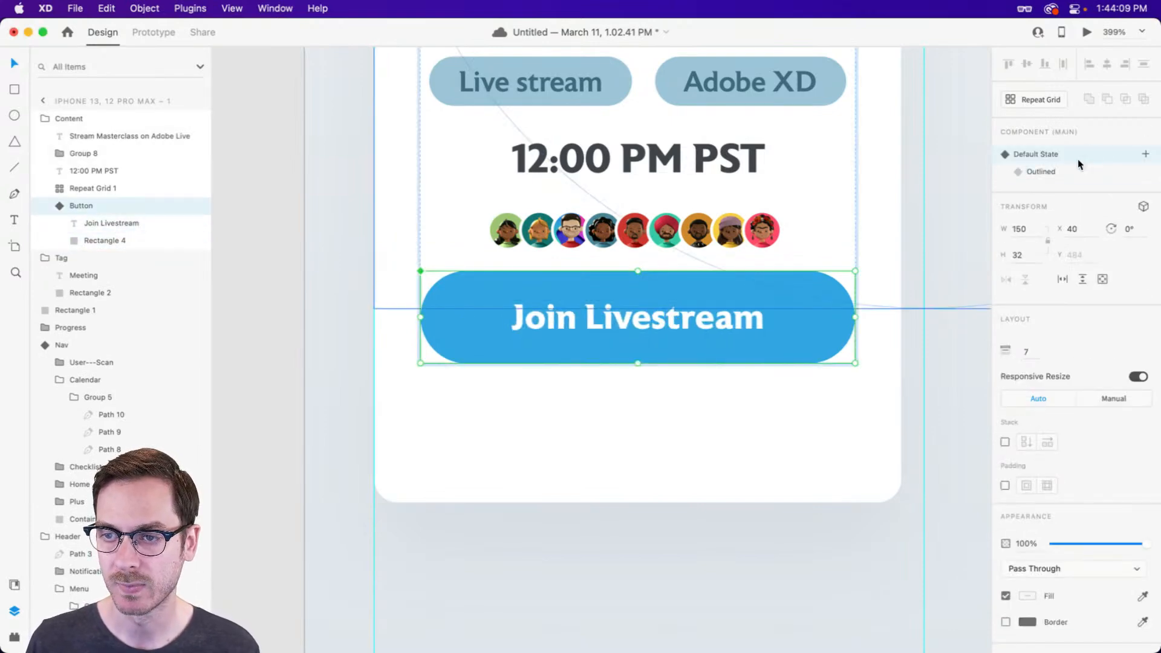
In the Outlined state, give the button shape a border sampled from its blue fill and turn the fill off.
left_click(1063, 171)
double_click(804, 314)
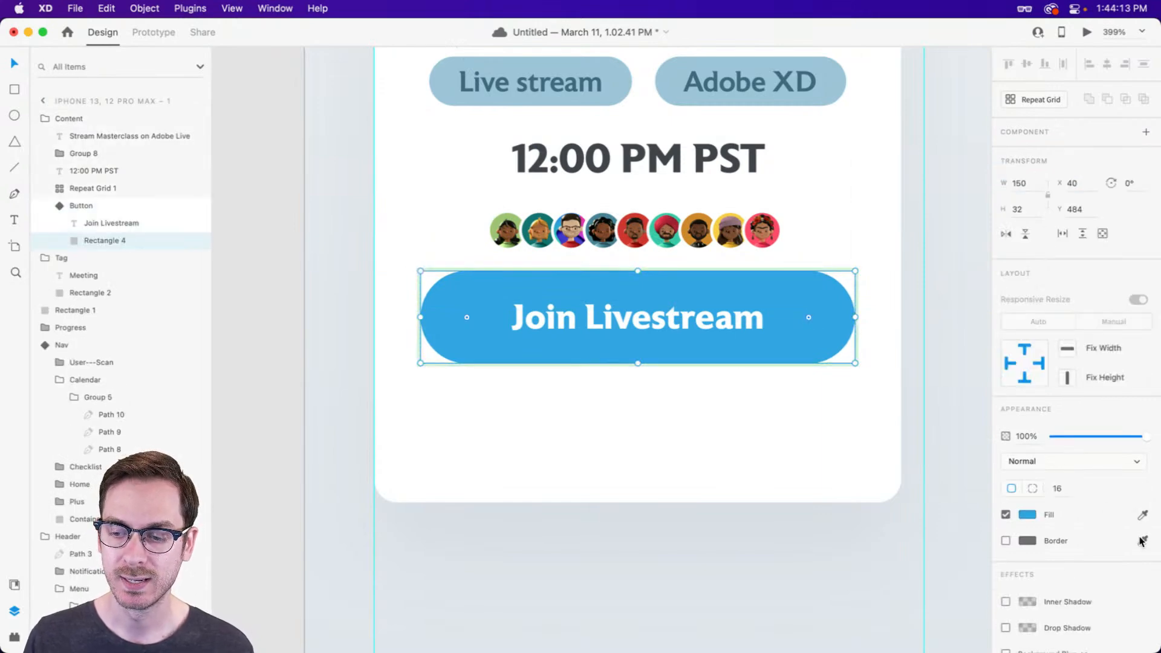
left_click(1142, 539)
left_click(1029, 511)
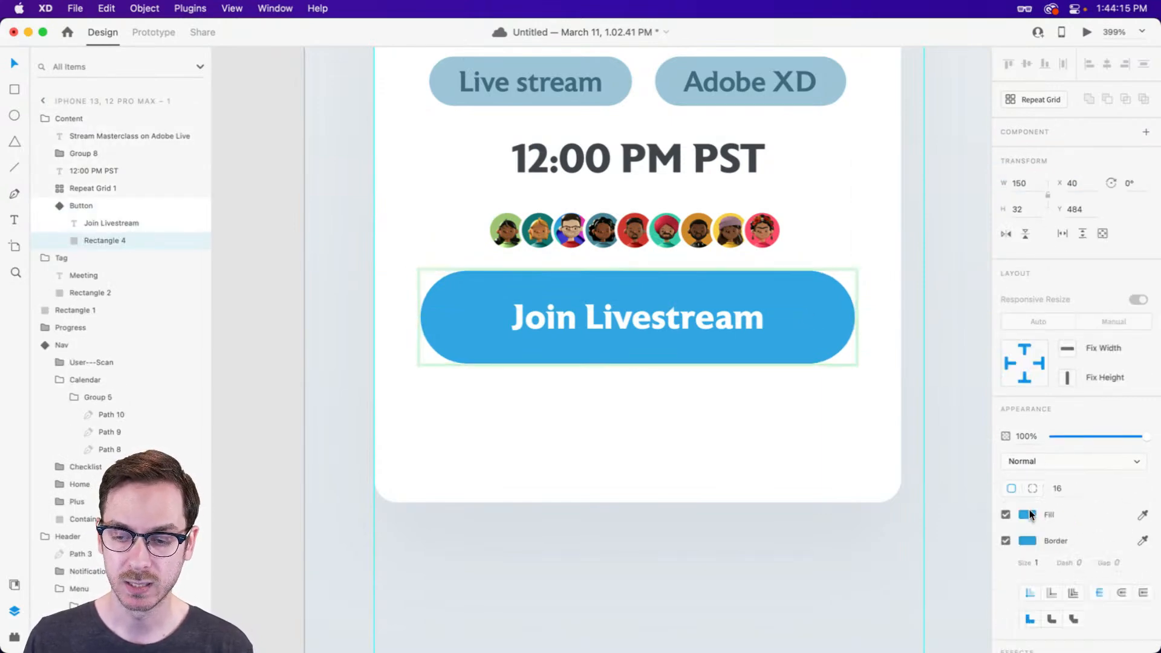
left_click(1143, 541)
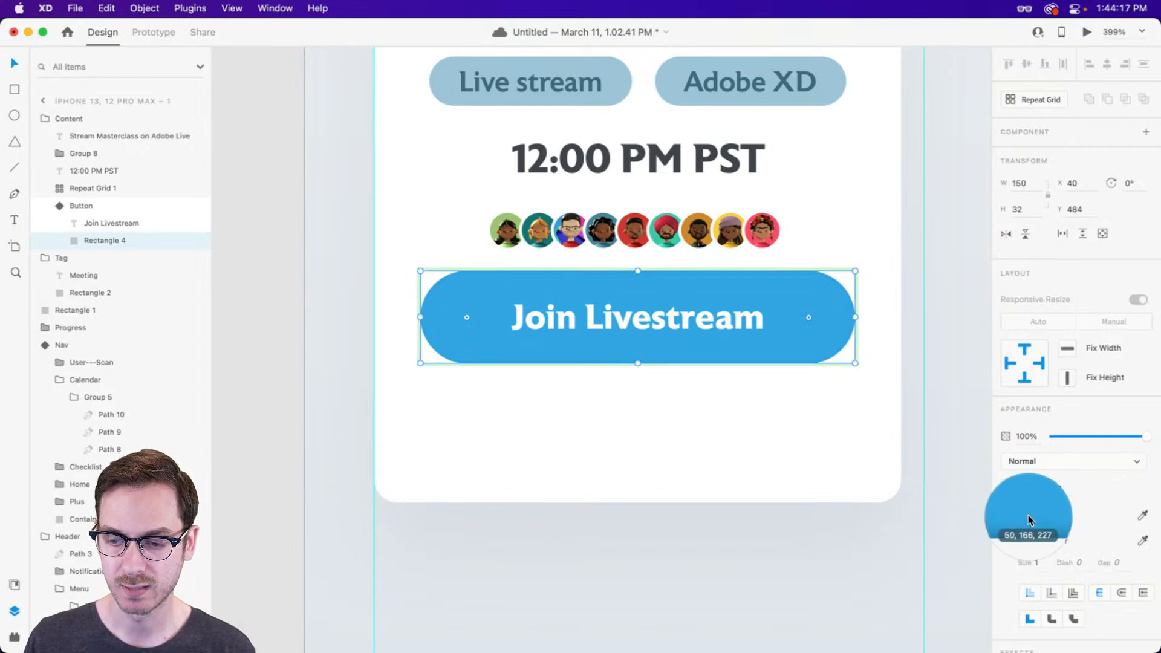
left_click(1028, 514)
left_click(1006, 515)
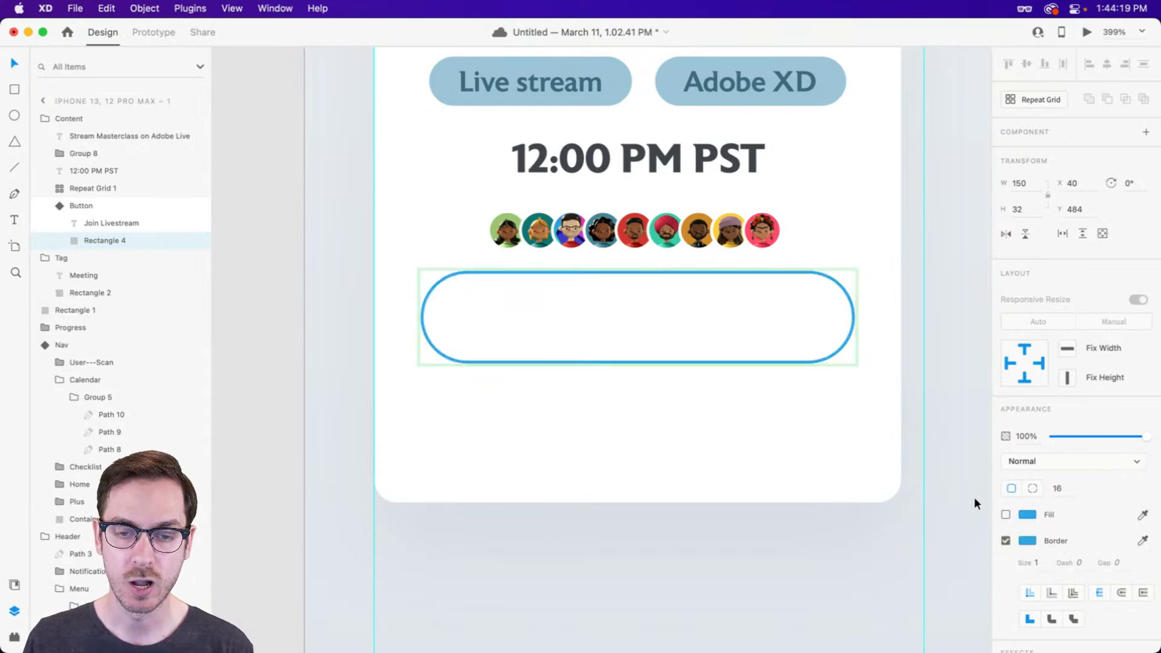
Color the Outlined state's label with the saved blue #32A6E3 and change its text to "Edit Event".
left_click(621, 311)
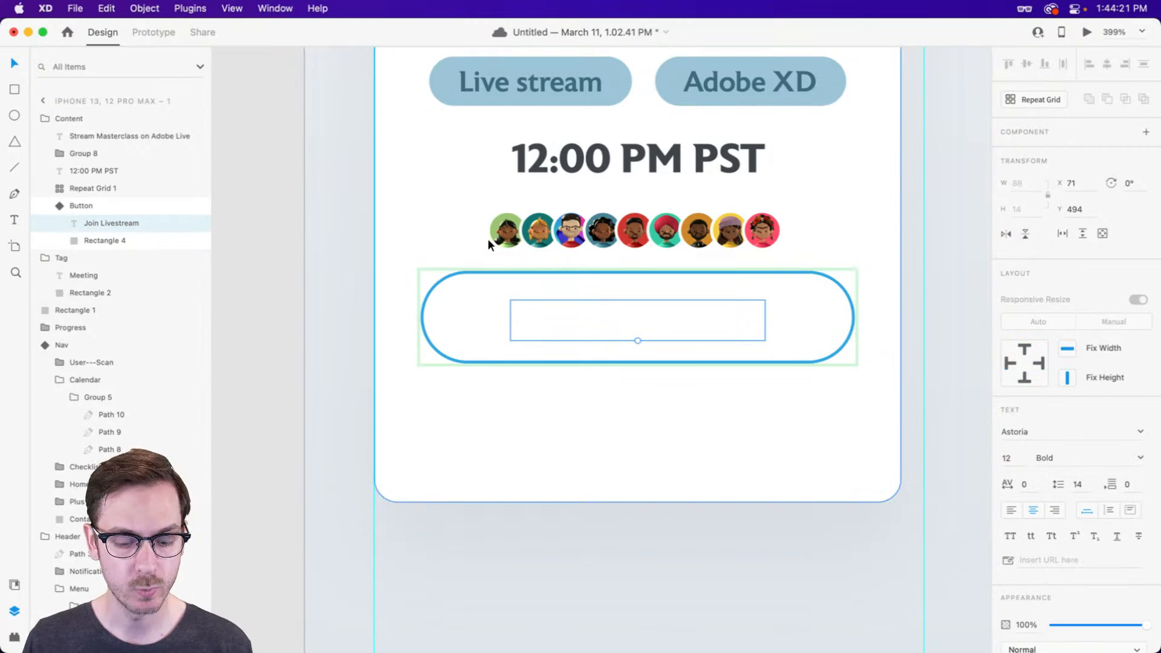
key("super+shift+y")
left_click(150, 162)
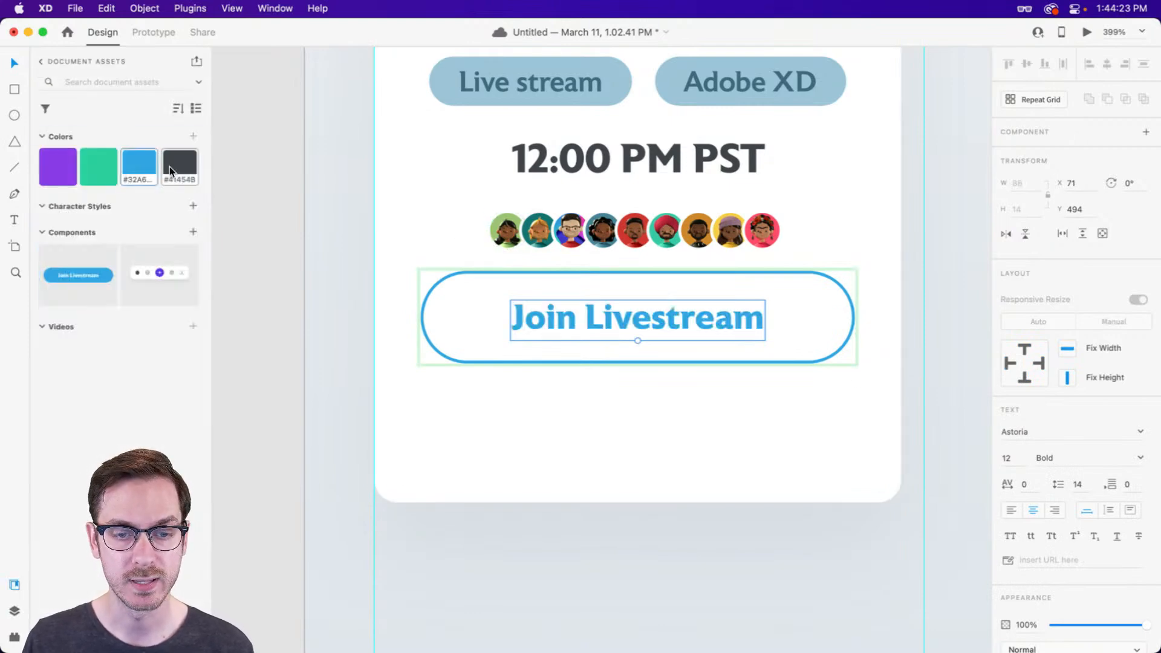
double_click(671, 318)
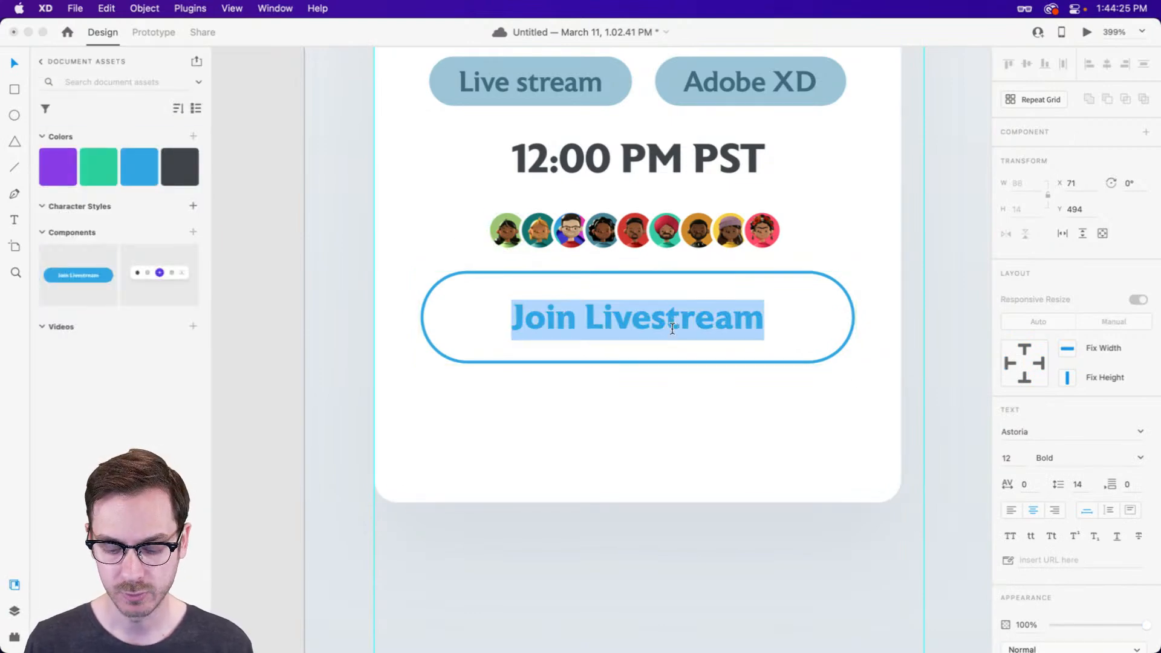
type("Edit Event")
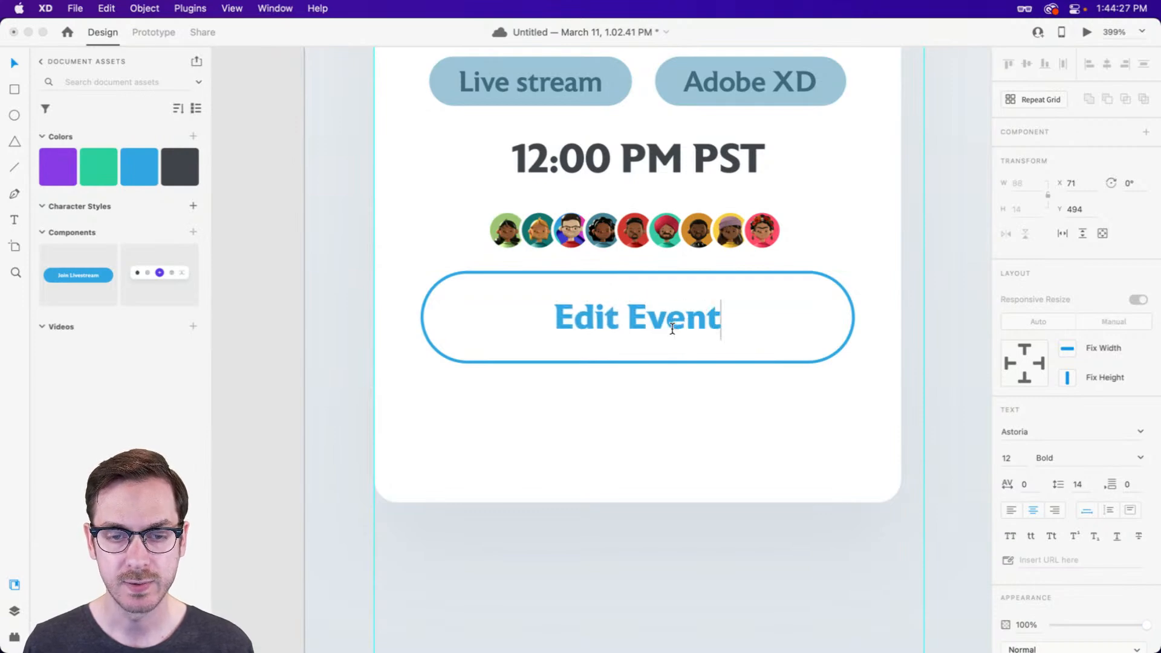
key("Escape")
Set the Outlined state's border size to 2, compare both button states, and return the button to its Default State.
left_click(669, 269)
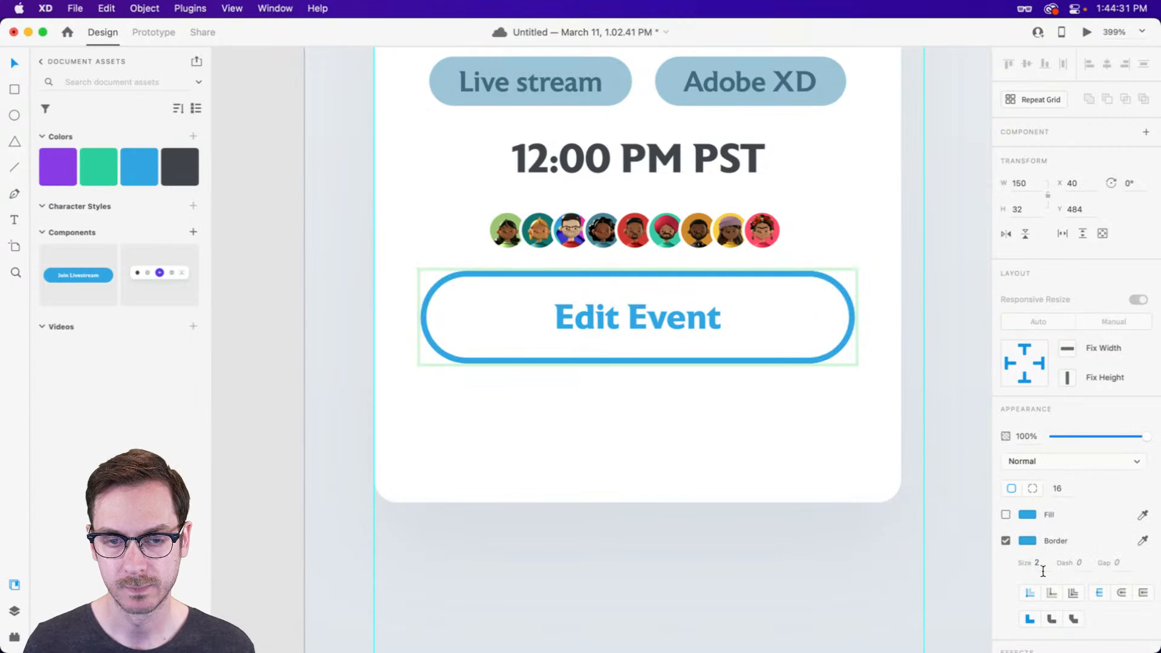
key("Escape")
left_click(1058, 153)
left_click(1059, 172)
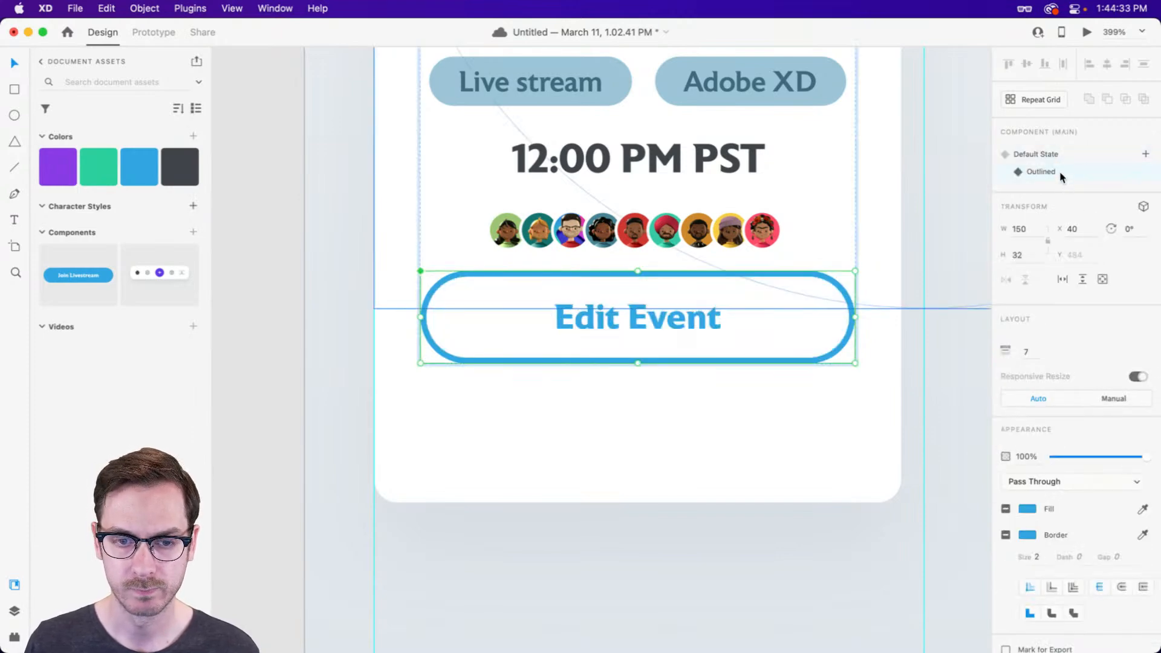
left_click(1058, 159)
left_click(1060, 172)
left_click(1056, 155)
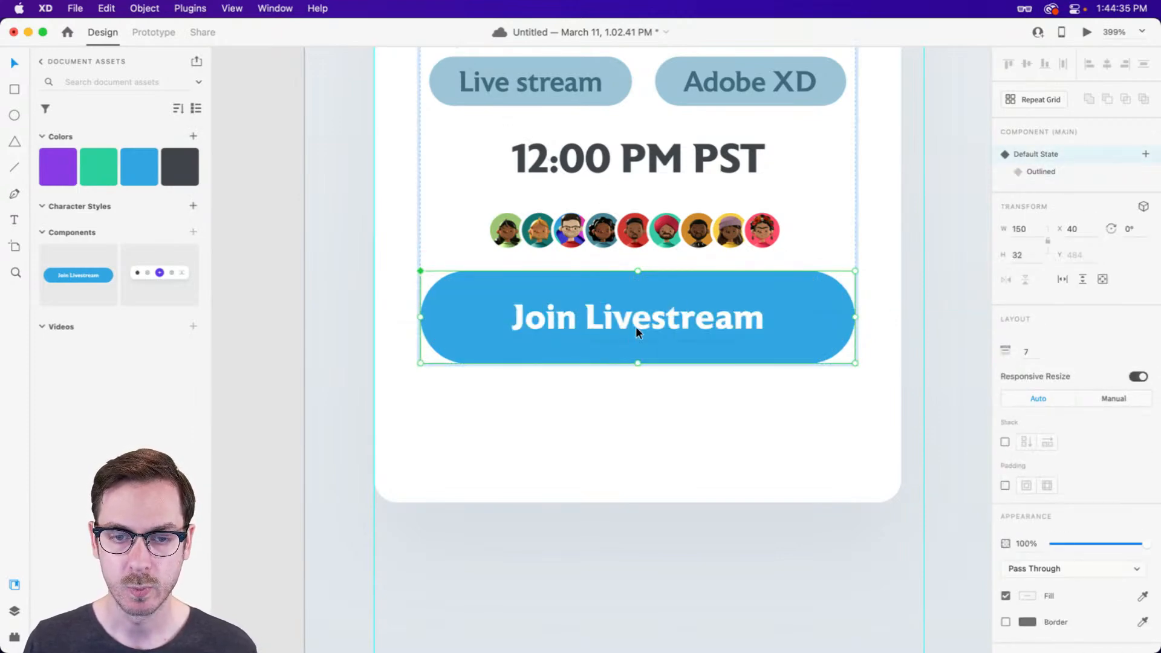
Duplicate the button as an Outlined instance and place the Join Livestream button above it.
key("super+d")
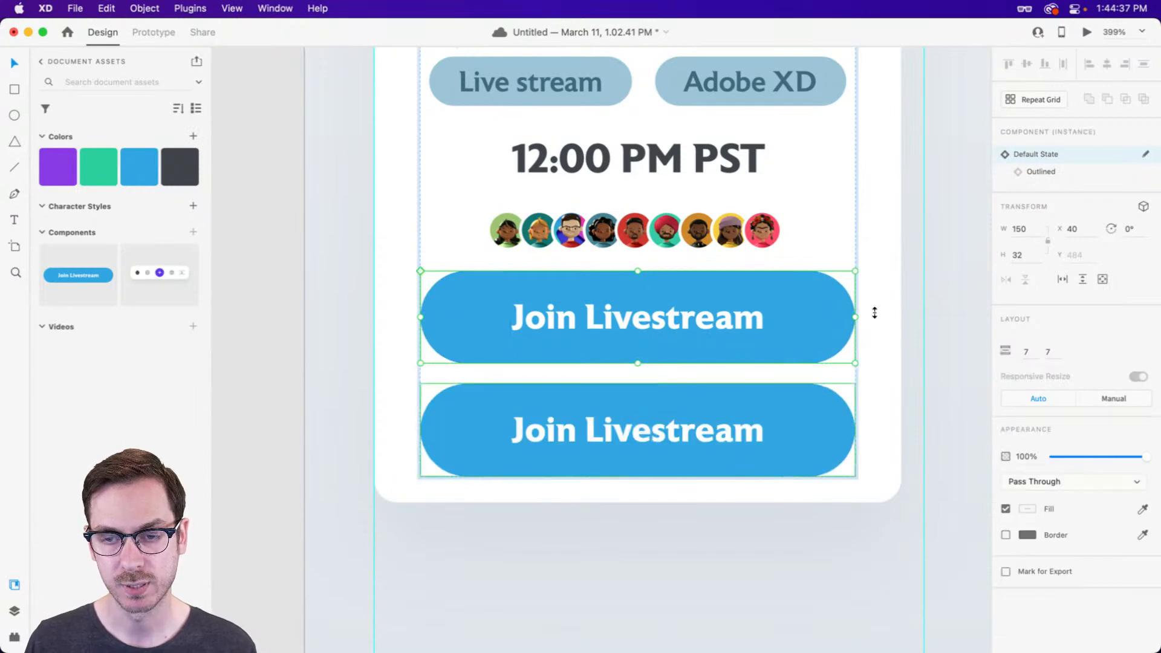
left_click(1076, 172)
left_click_drag(687, 378, 692, 373)
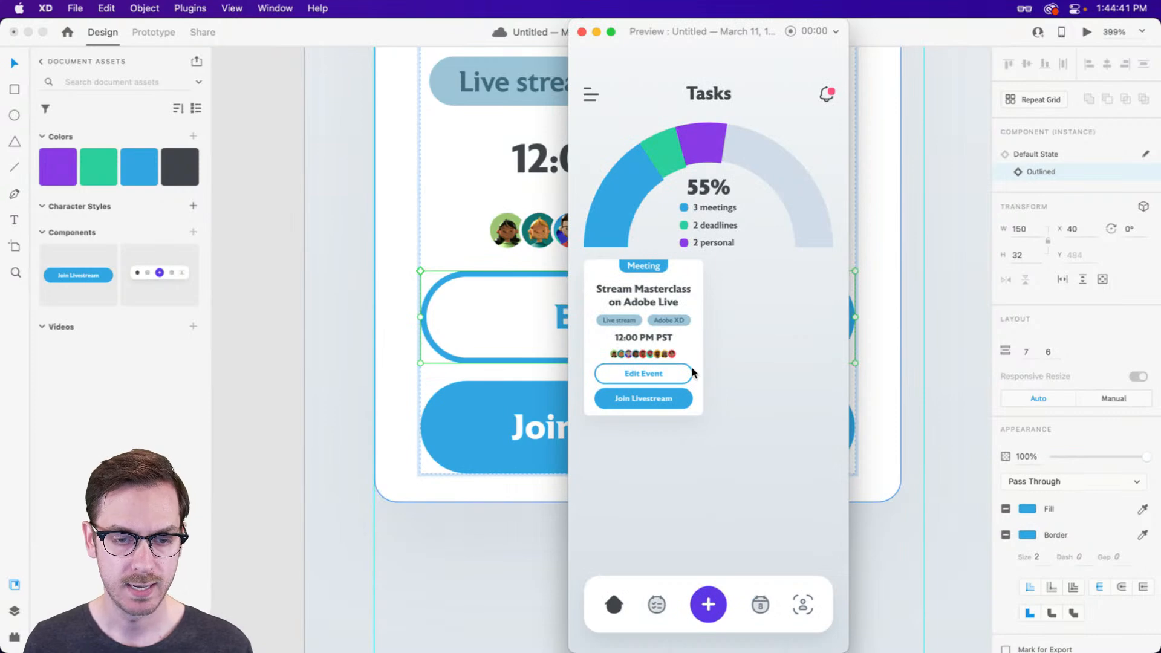
key("super+w")
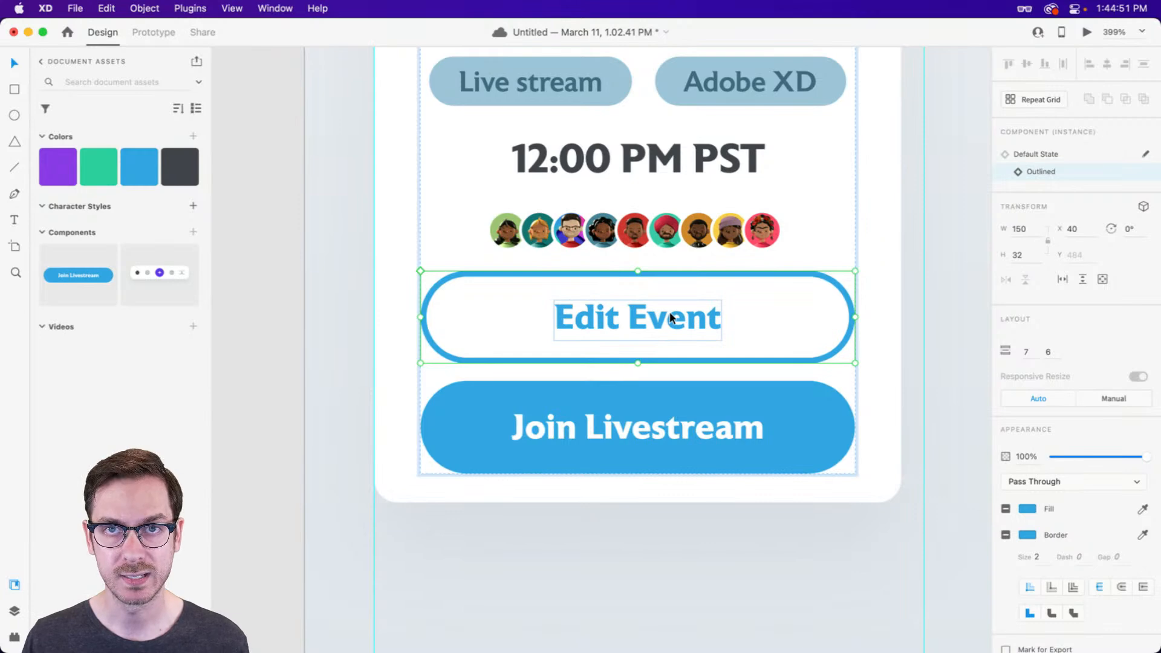
left_click(631, 414)
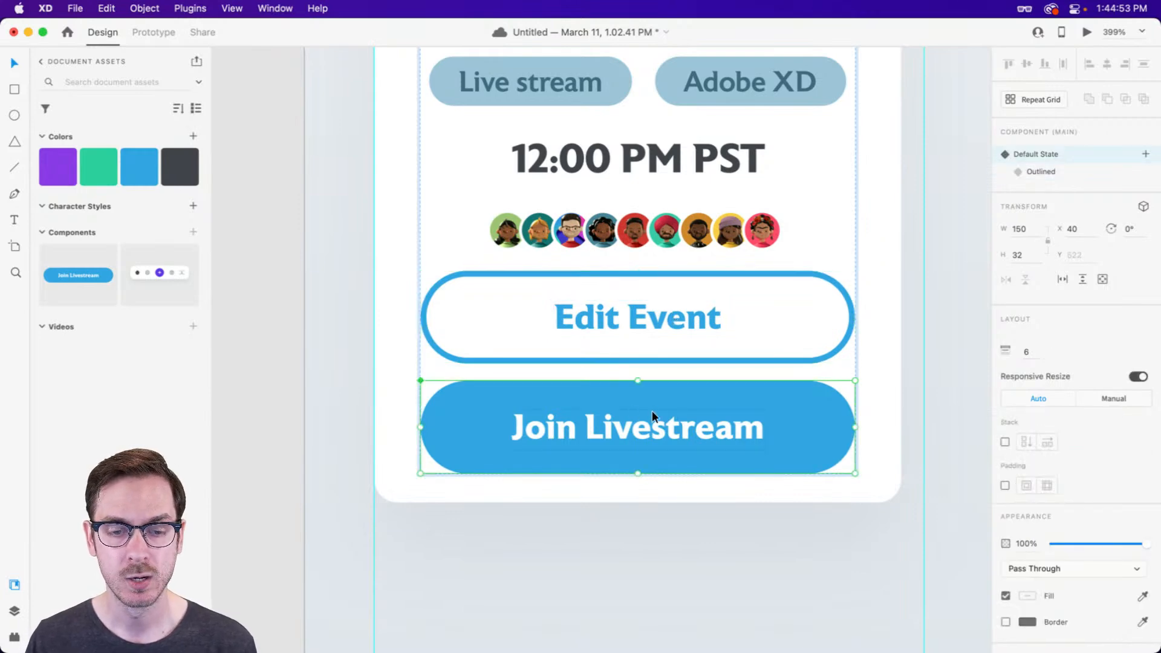
left_click_drag(652, 415, 672, 328)
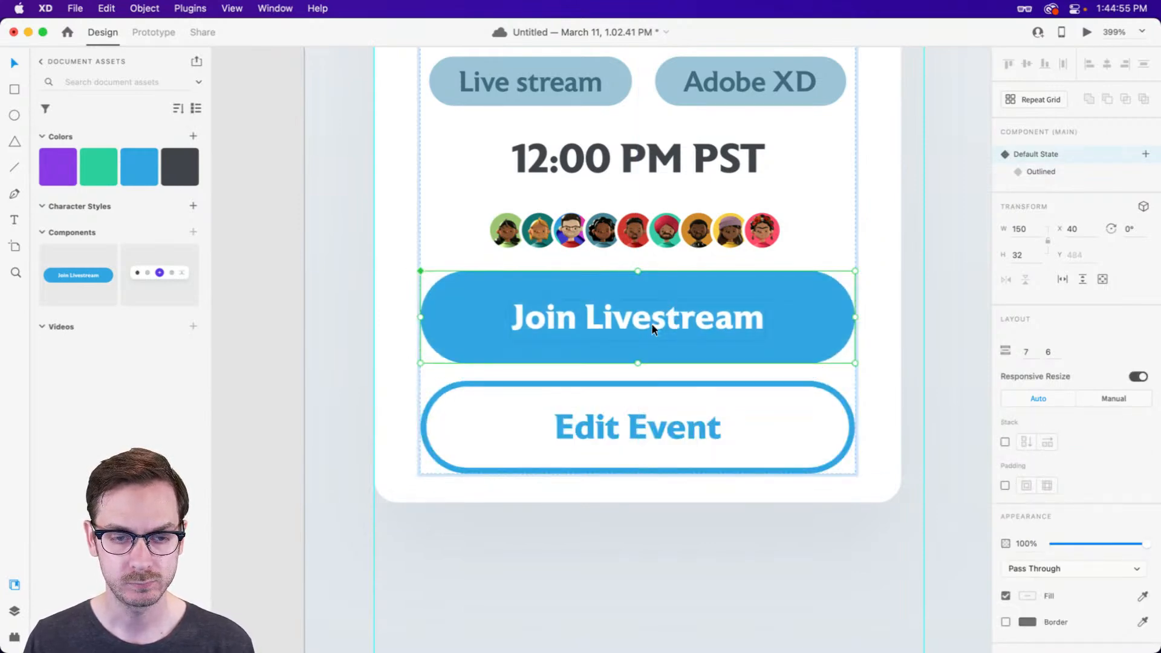
Add a Hover State to the Join Livestream button with the lighter blue fill #51BEF7, and return to the Default State.
left_click(1146, 155)
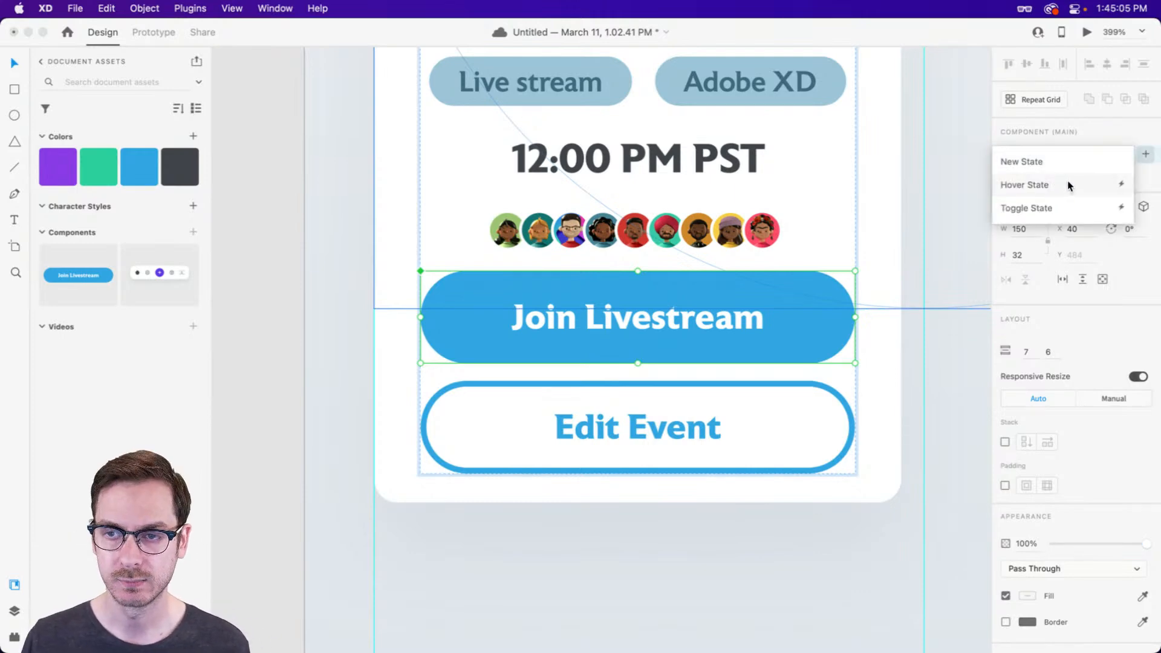
left_click(1065, 185)
key("Return")
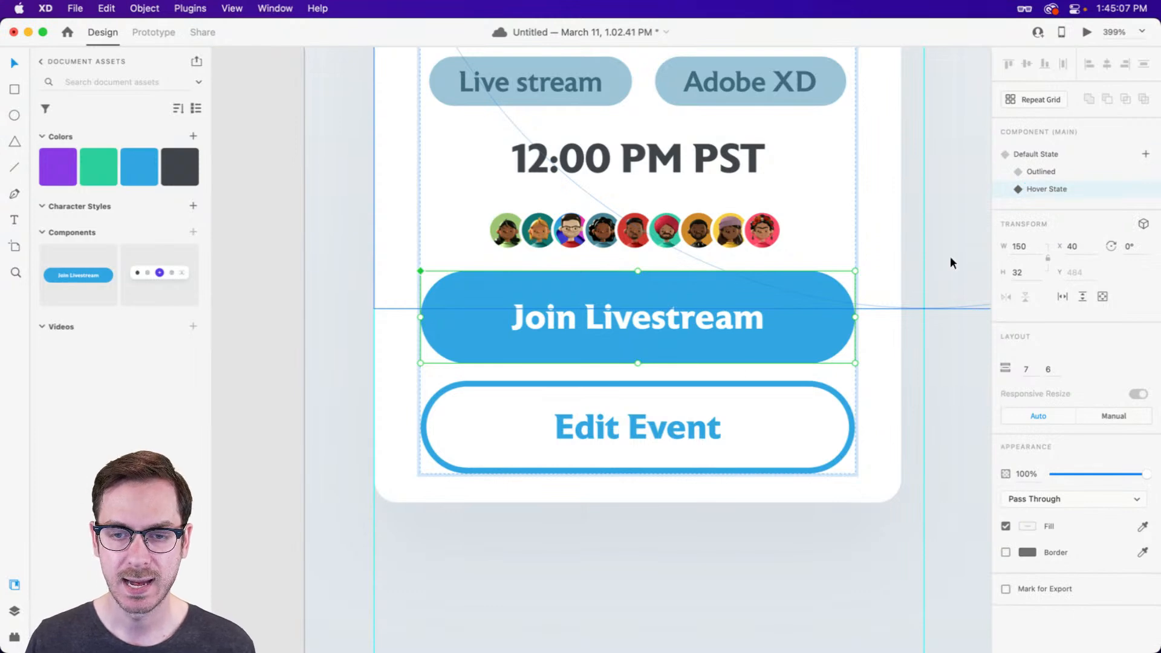
double_click(792, 303)
left_click(1027, 514)
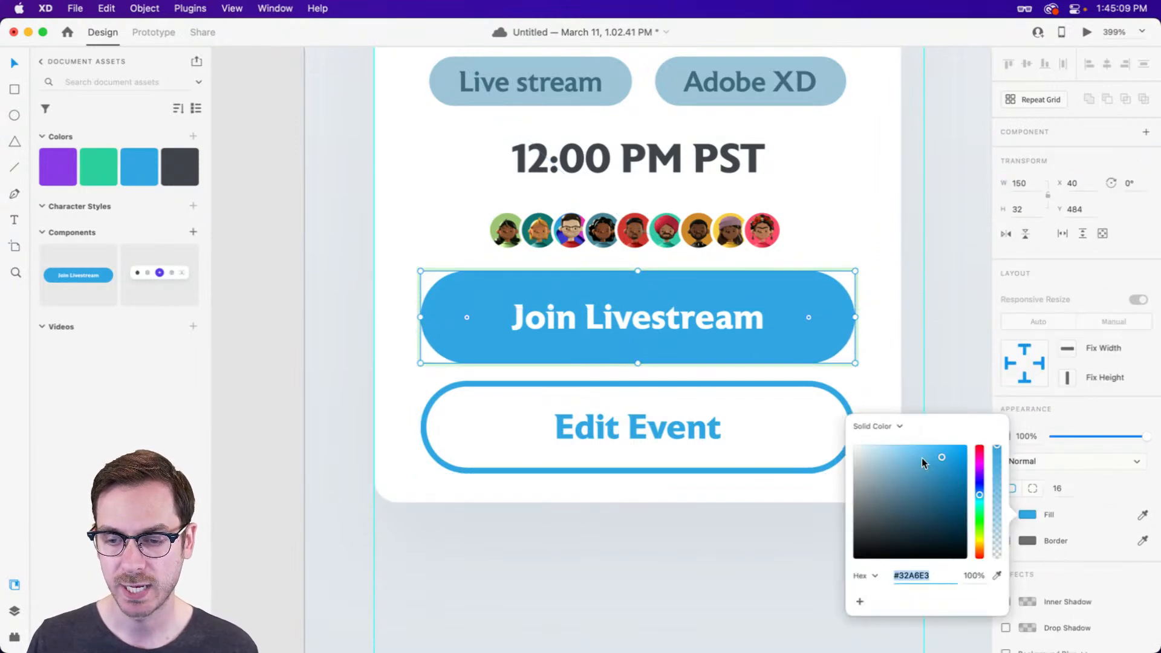
left_click(931, 450)
left_click_drag(931, 449, 930, 445)
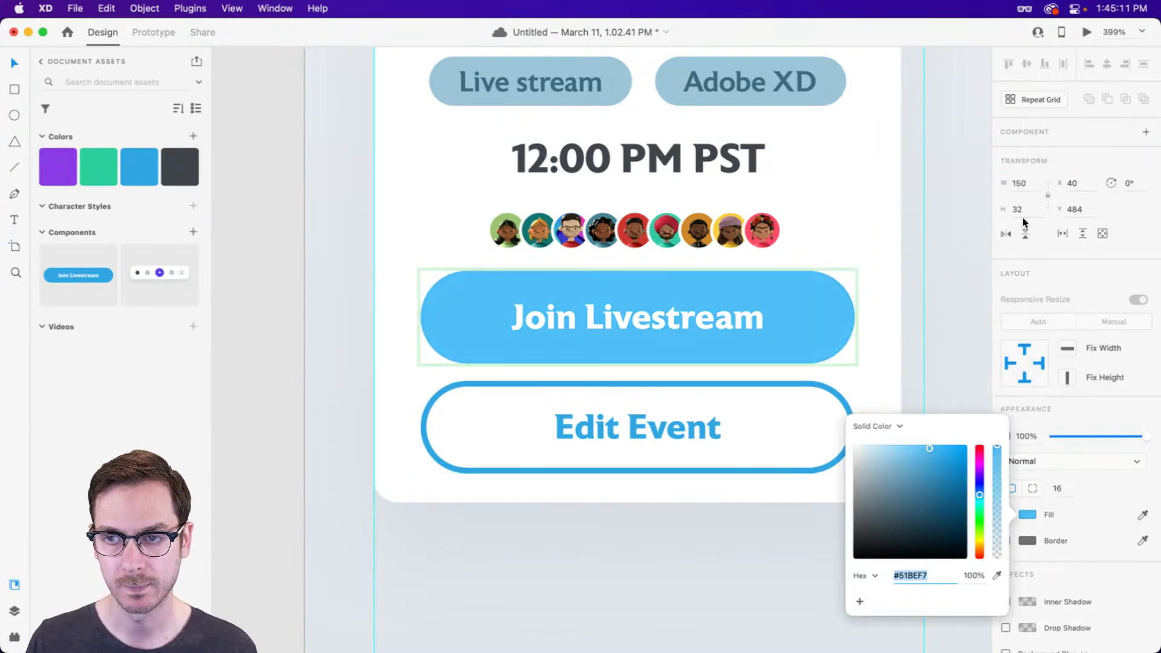
key("Escape")
key("Escape")
left_click(1042, 154)
Preview the button's hover effect and move the Hover State above Outlined in the component's state order.
left_click(1087, 32)
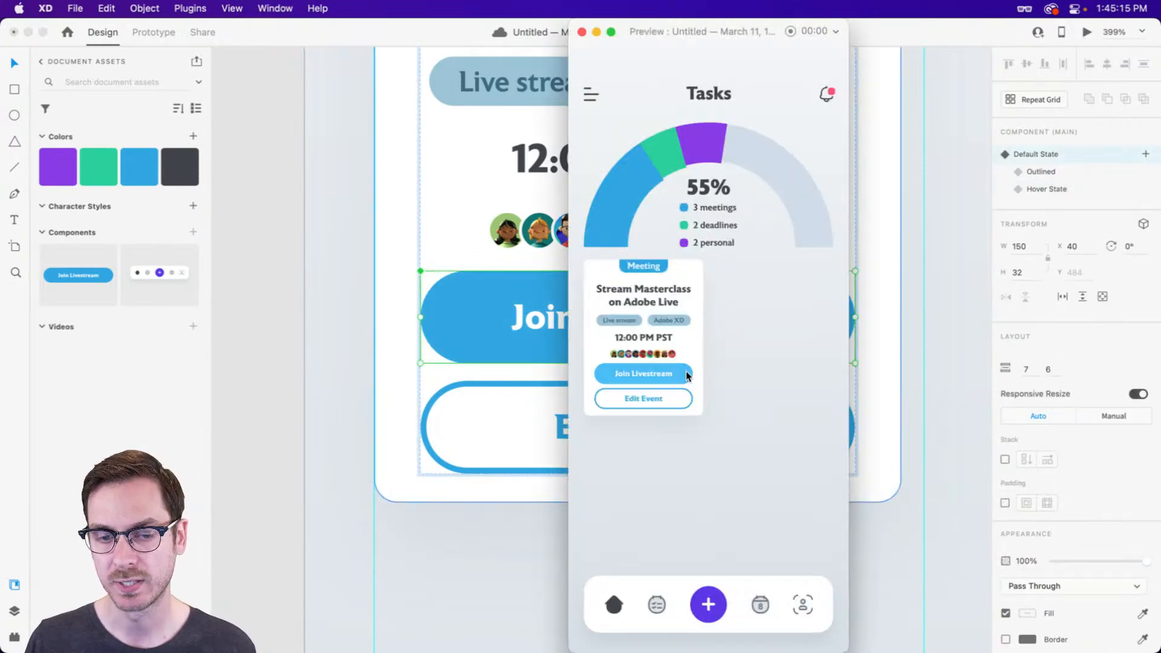
key("super+w")
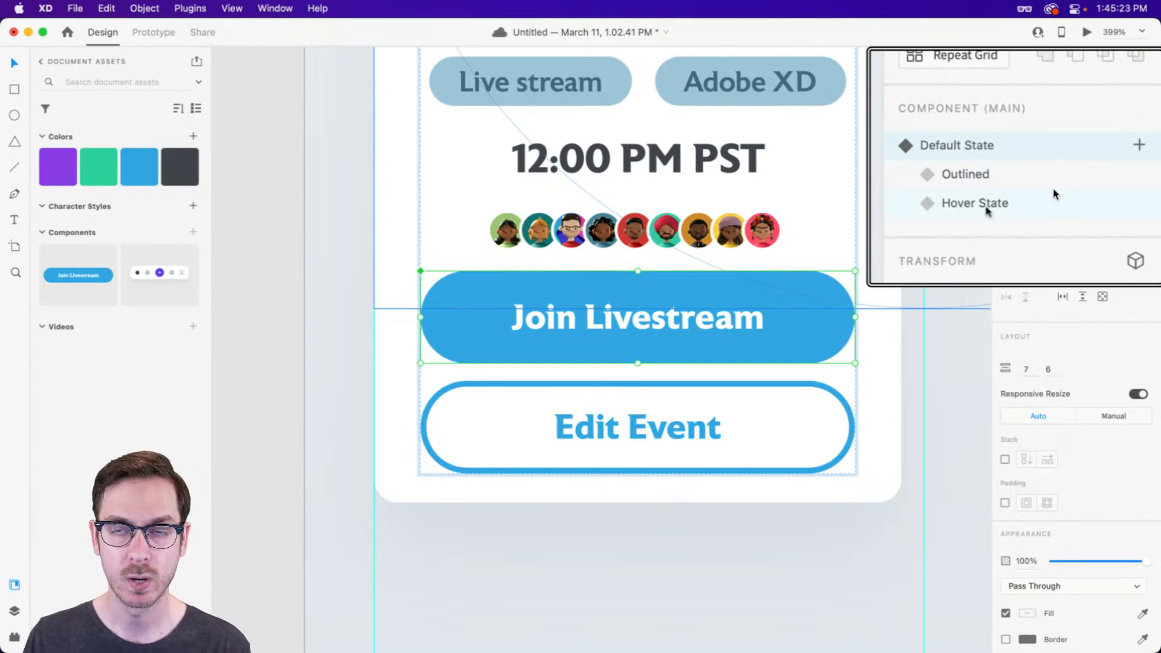
left_click_drag(1052, 194, 1050, 168)
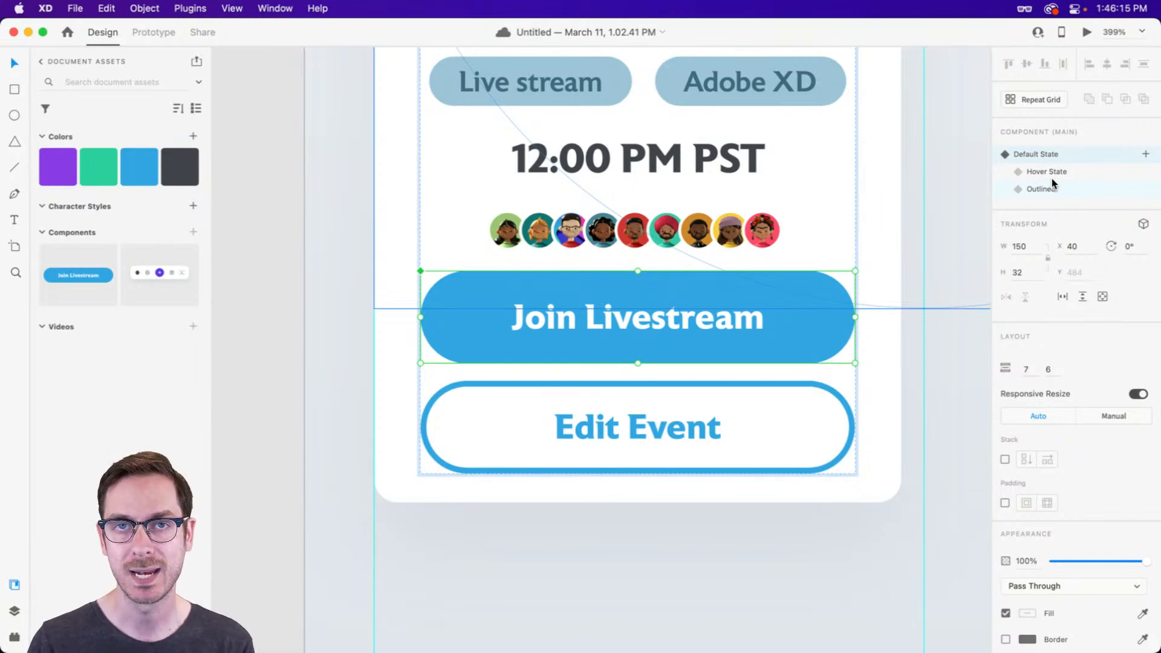
mouse_move(692, 187)
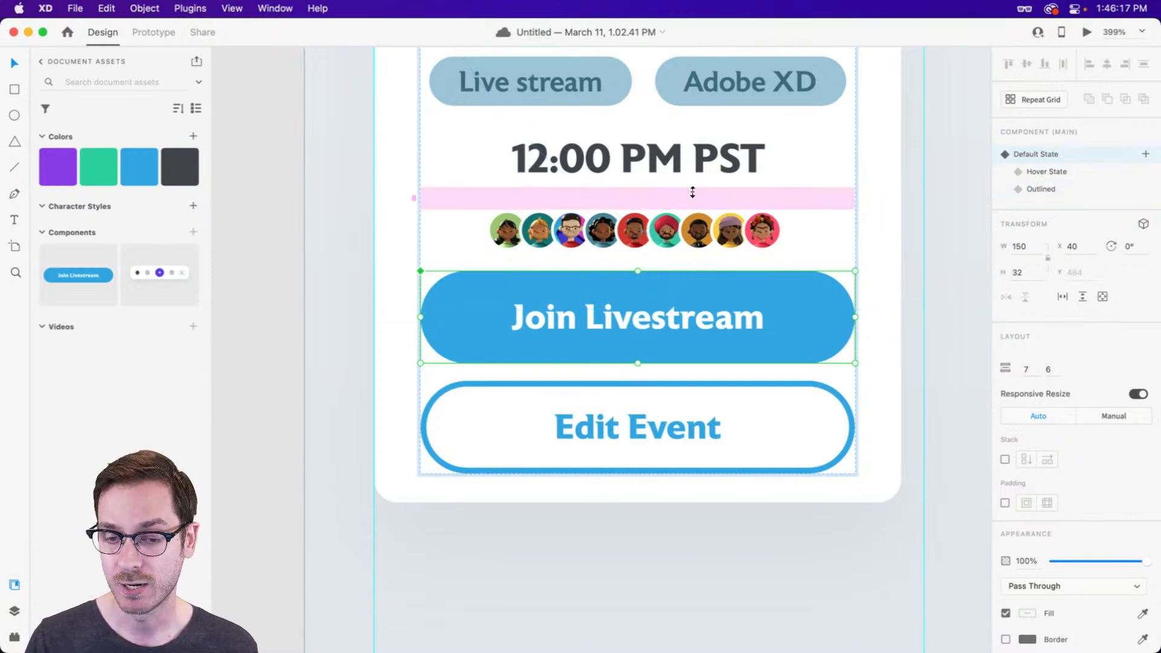
scroll(763, 292, "down", 3)
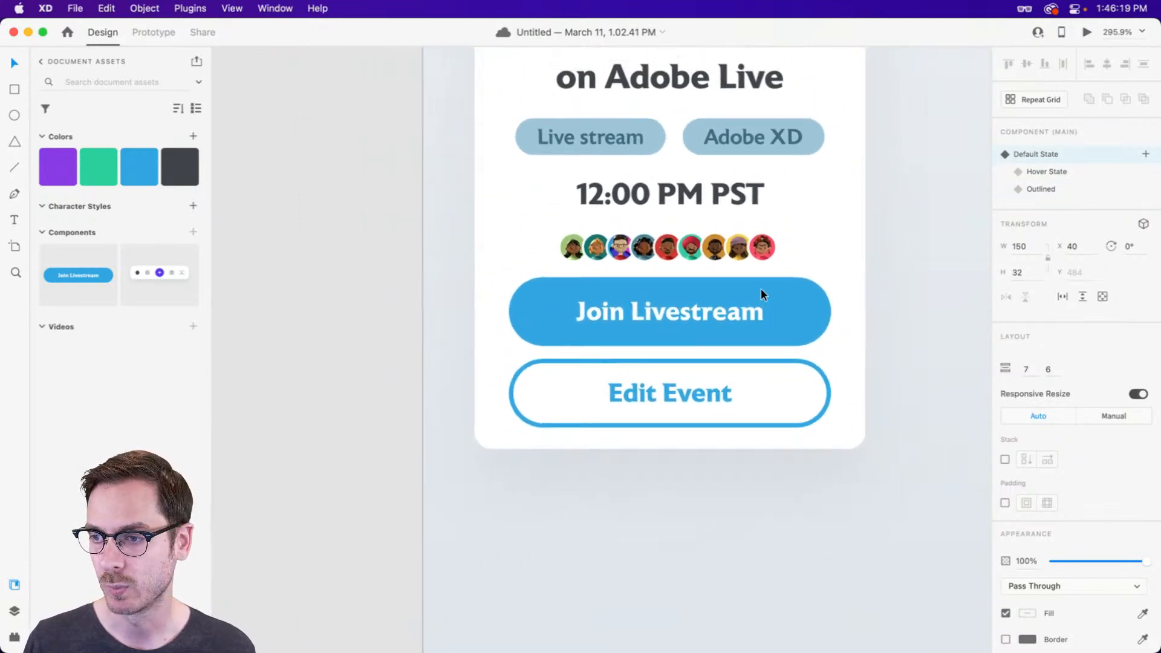
scroll(761, 287, "up", 1)
left_click(901, 244)
left_click_drag(903, 243, 862, 265)
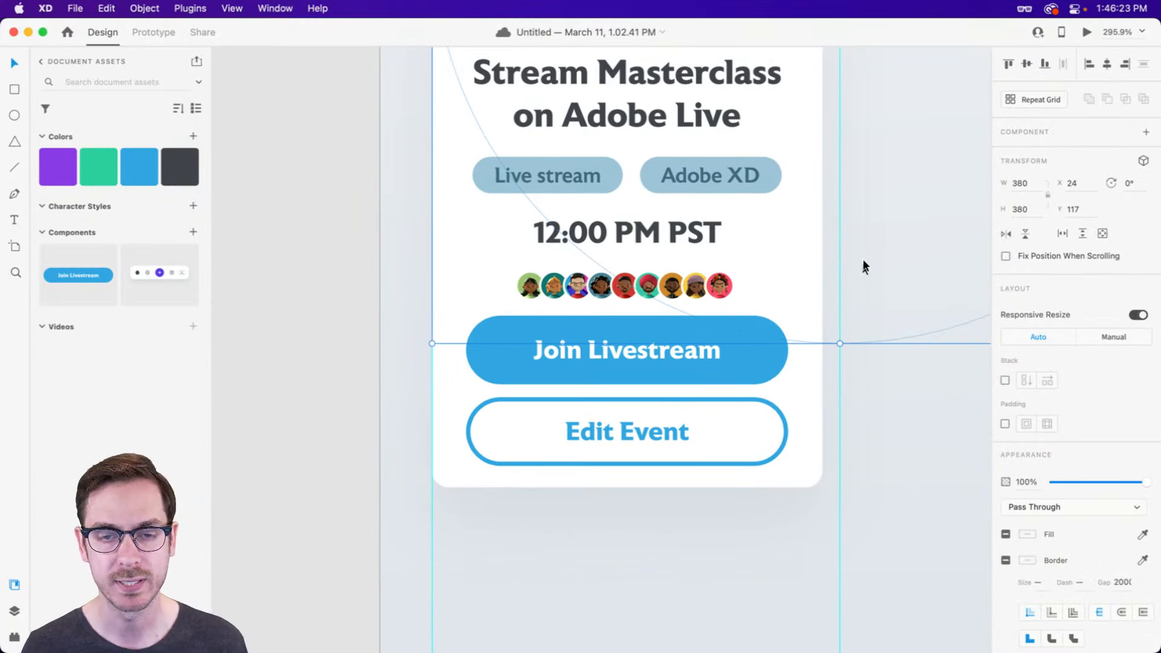
Hide the guides and reduce the spacing between the tag row and the 12:00 PM PST text to 8.
key("super+;")
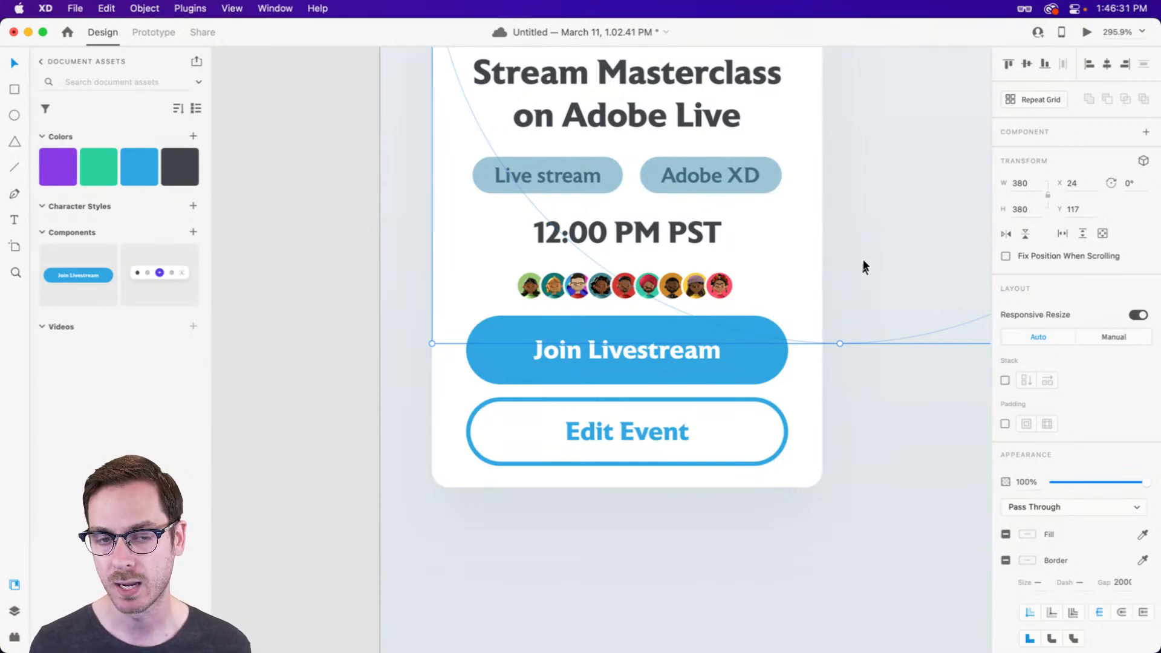
left_click(637, 284)
double_click(628, 291)
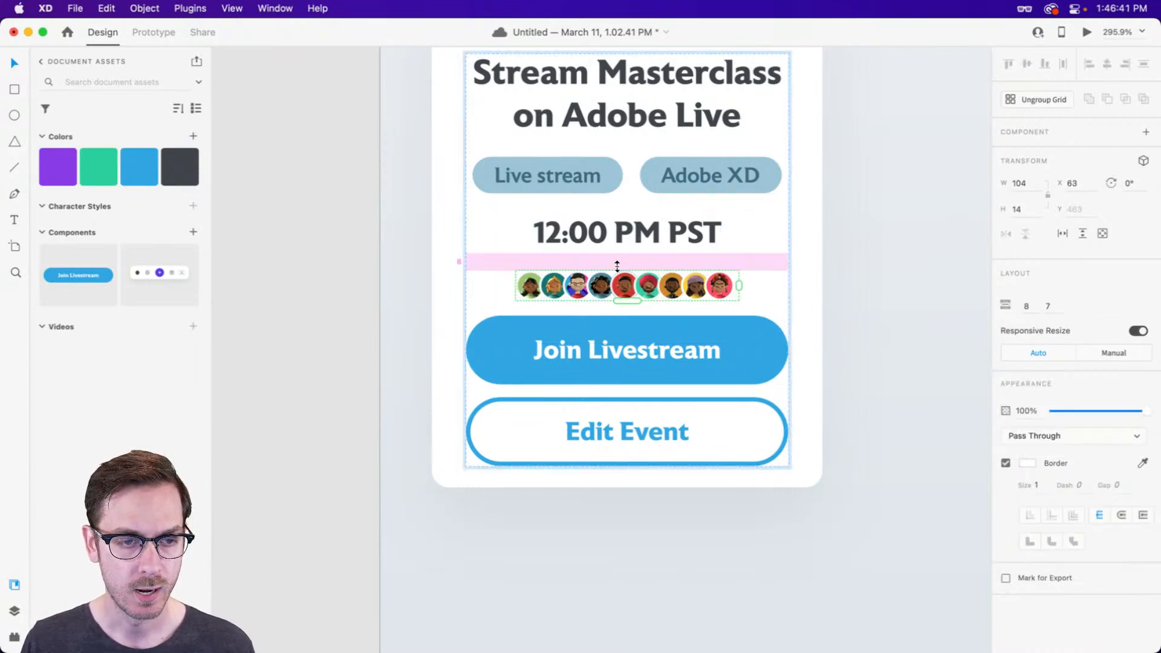
left_click_drag(594, 207, 601, 197)
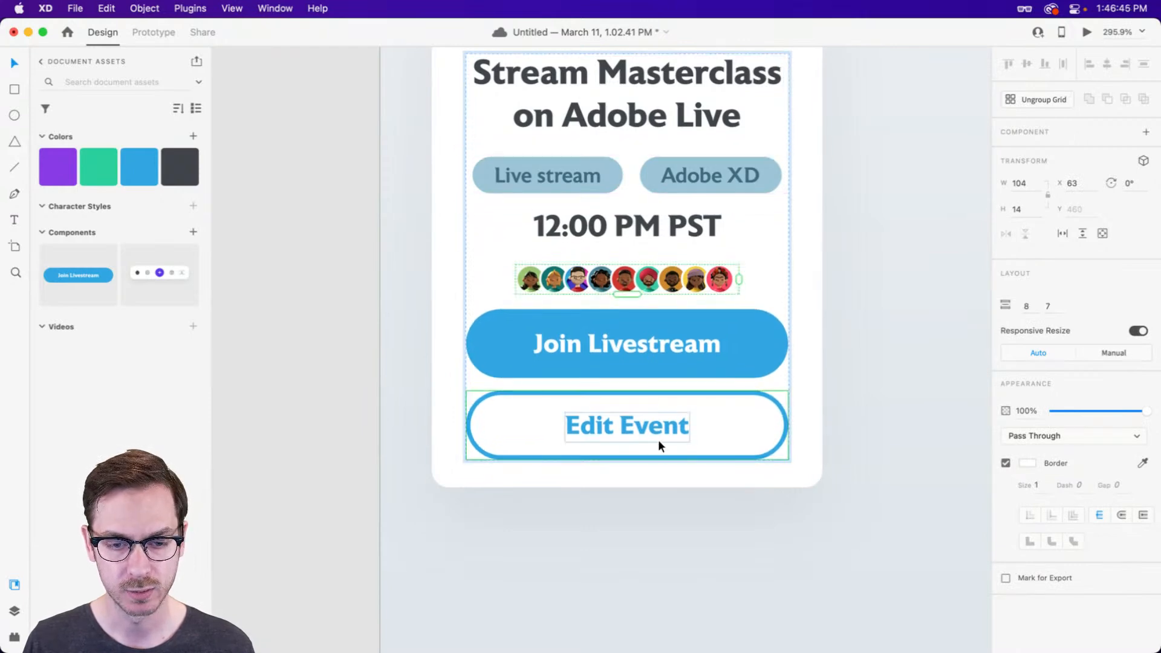
Resize the meeting card's white background rectangle to a height of 241 and deselect it.
left_click(646, 471)
left_click_drag(627, 485, 631, 457)
scroll(620, 462, "down", 5)
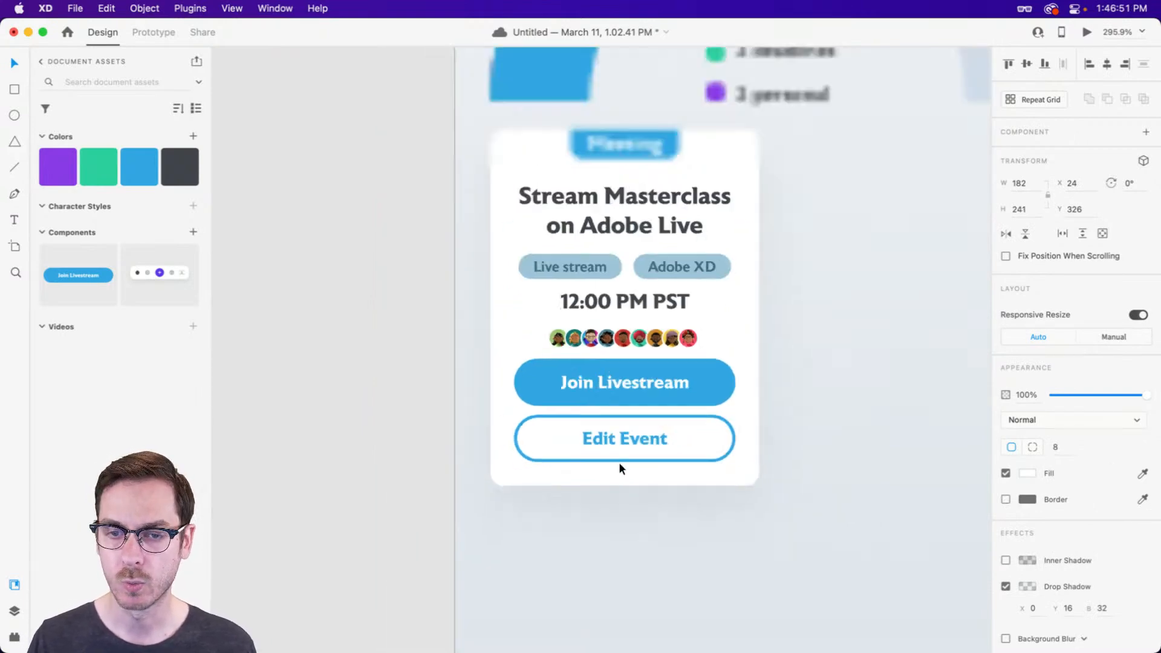
left_click(789, 338)
left_click_drag(790, 346, 696, 376)
left_click(712, 494)
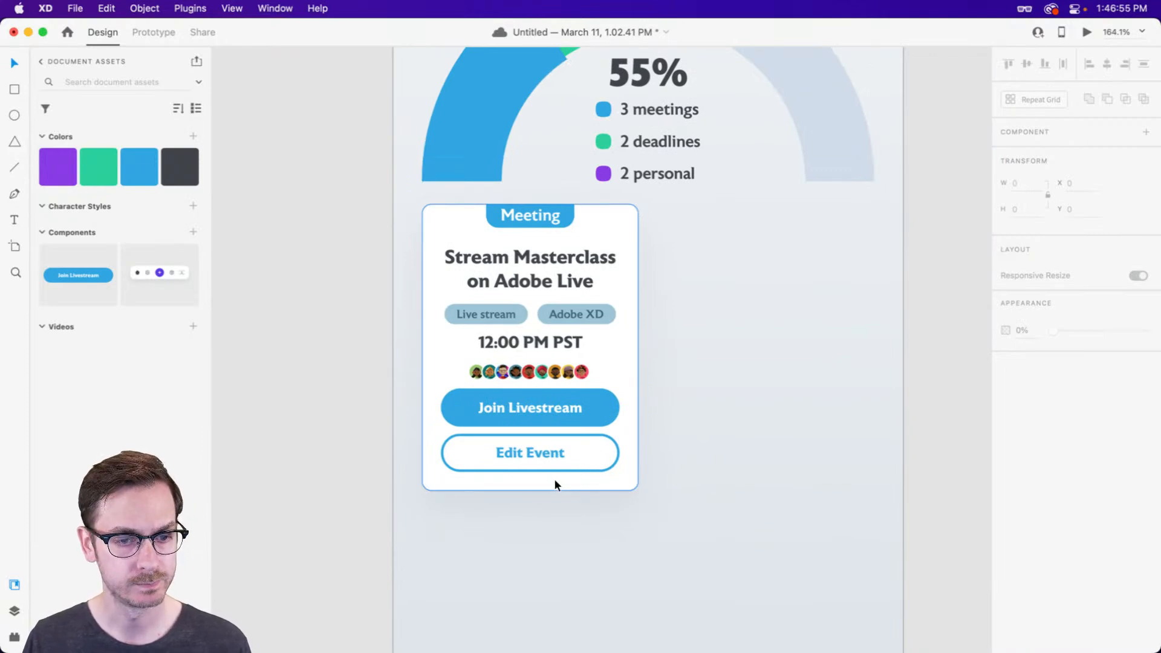
Display the layer list and rename the card's background rectangle Container.
key("super+y")
left_click(48, 119)
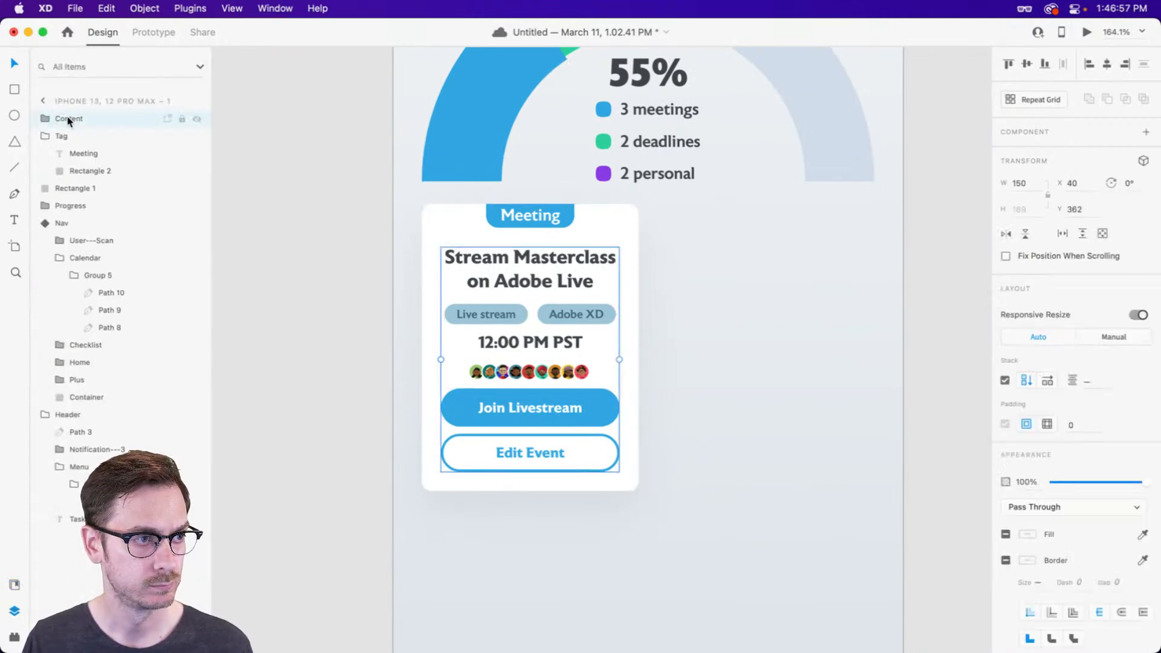
left_click(45, 135)
double_click(80, 153)
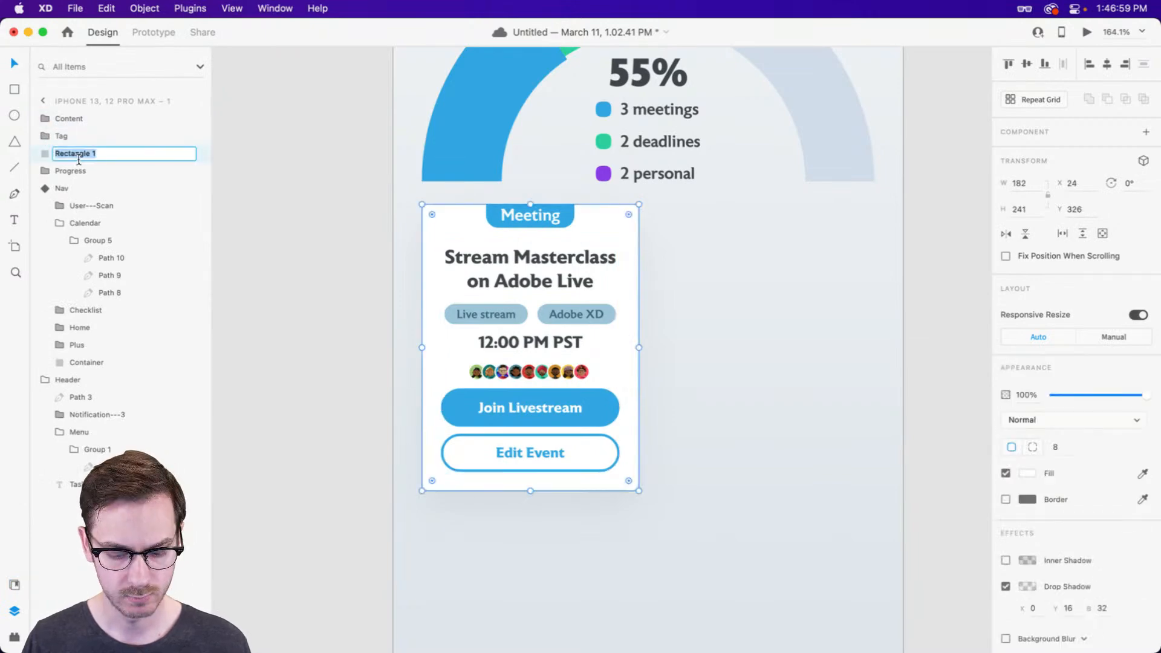
type("Container")
key("Return")
Group the Content, Tag and Container layers and name the group Meeting.
left_click(96, 117, "shift")
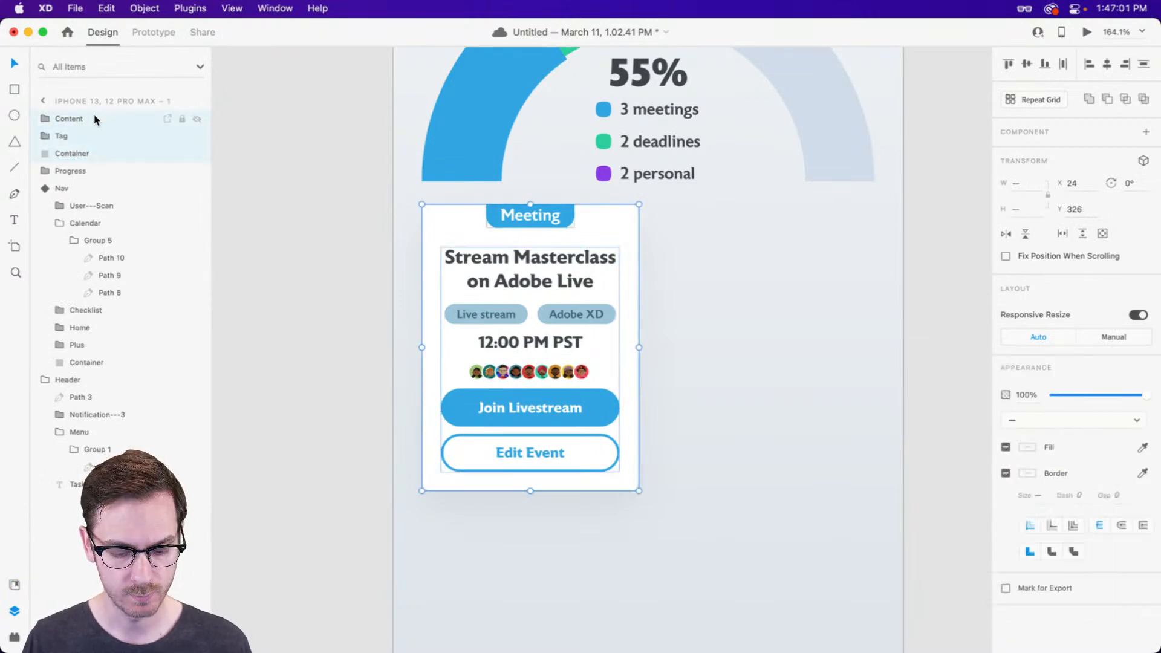
key("super+g")
double_click(74, 118)
type("NM")
key("BackSpace")
key("BackSpace")
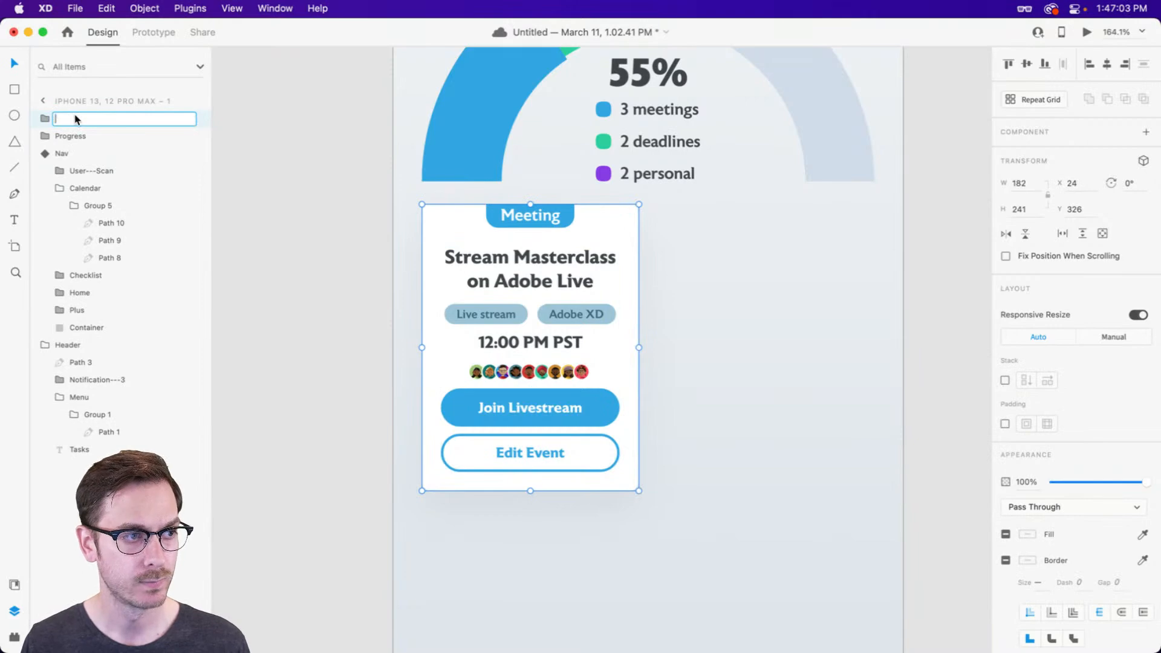
type("Meeting")
key("Return")
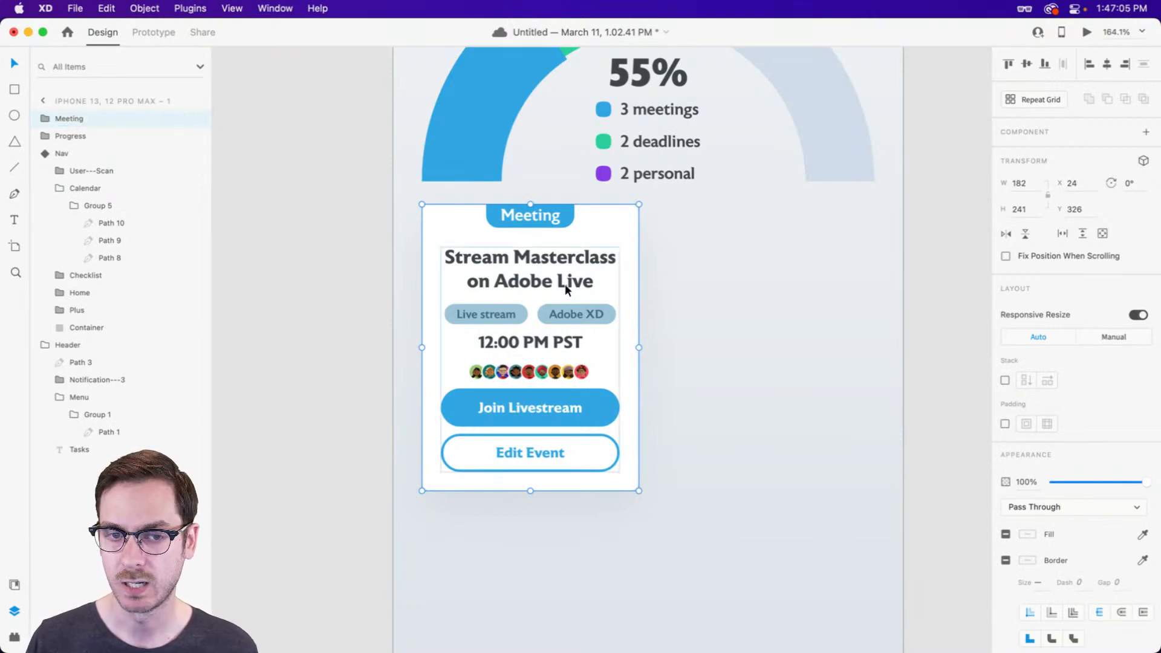
Show the guides and duplicate the Meeting card beside the original at X 222, flush with the outer guide.
left_click(837, 314)
scroll(836, 313, "right", 2)
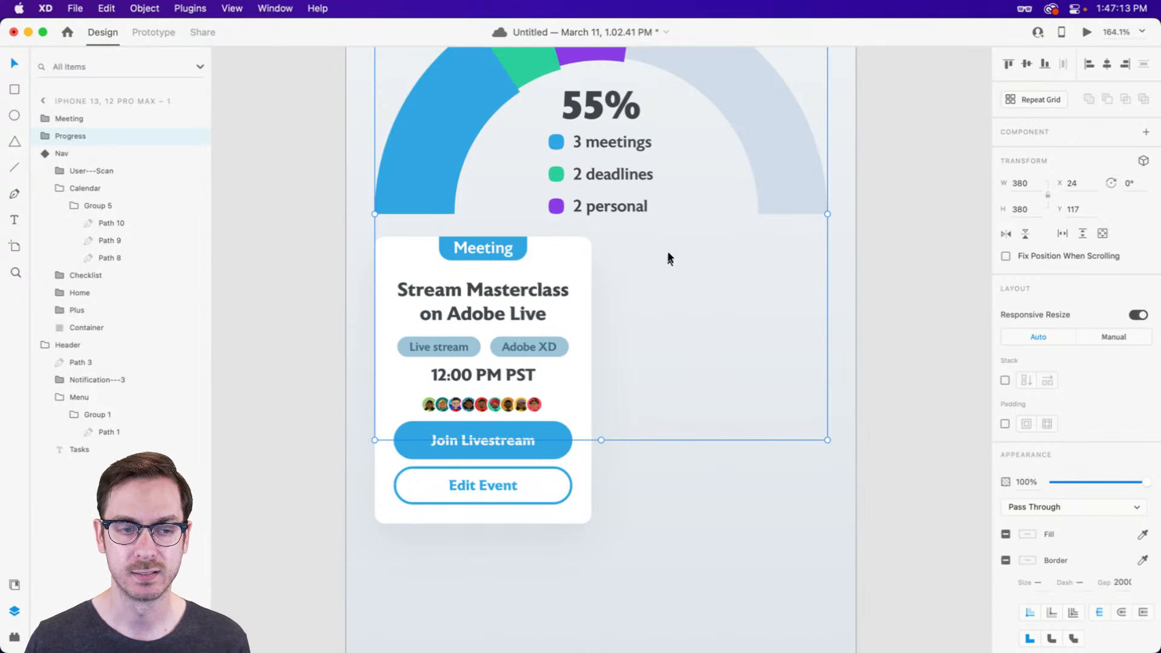
left_click(648, 251)
key("super+semicolon")
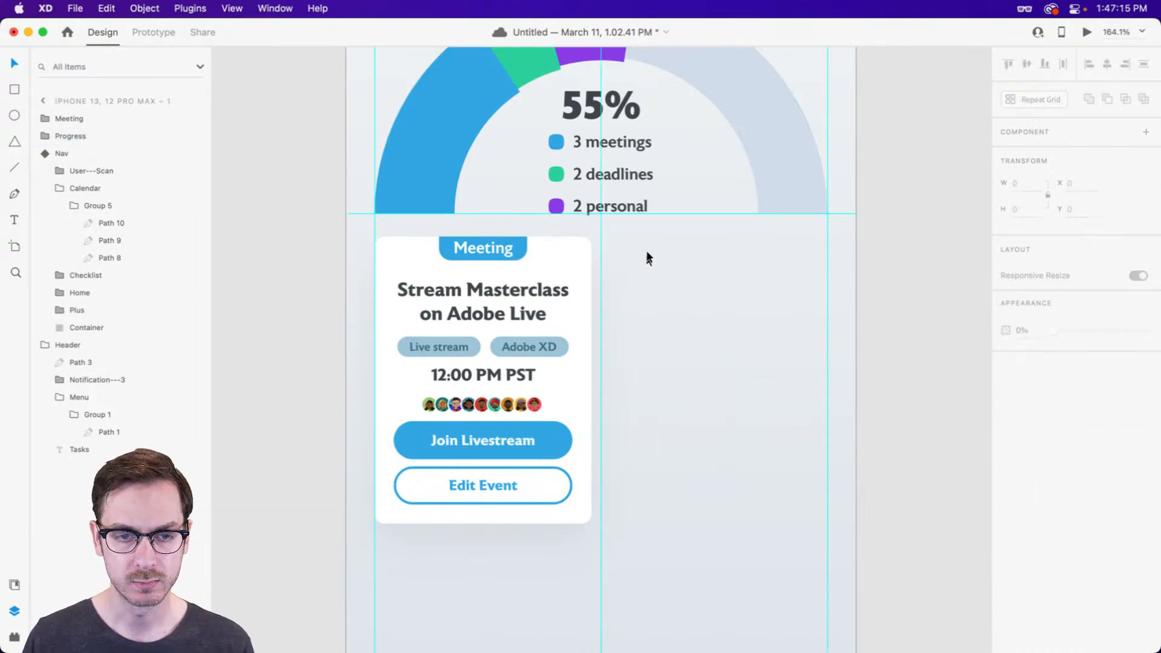
left_click_drag(532, 253, 767, 256, "alt")
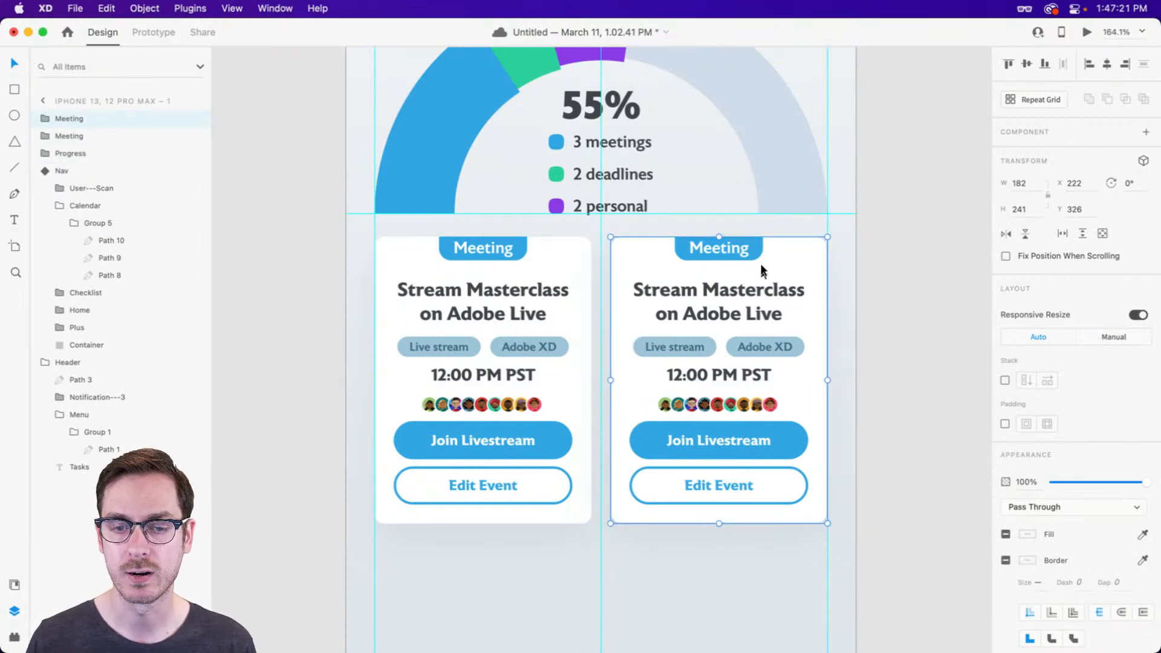
Delete the Live stream and Adobe XD tag row and the row of avatars from the duplicated card.
scroll(759, 264, "up", 3)
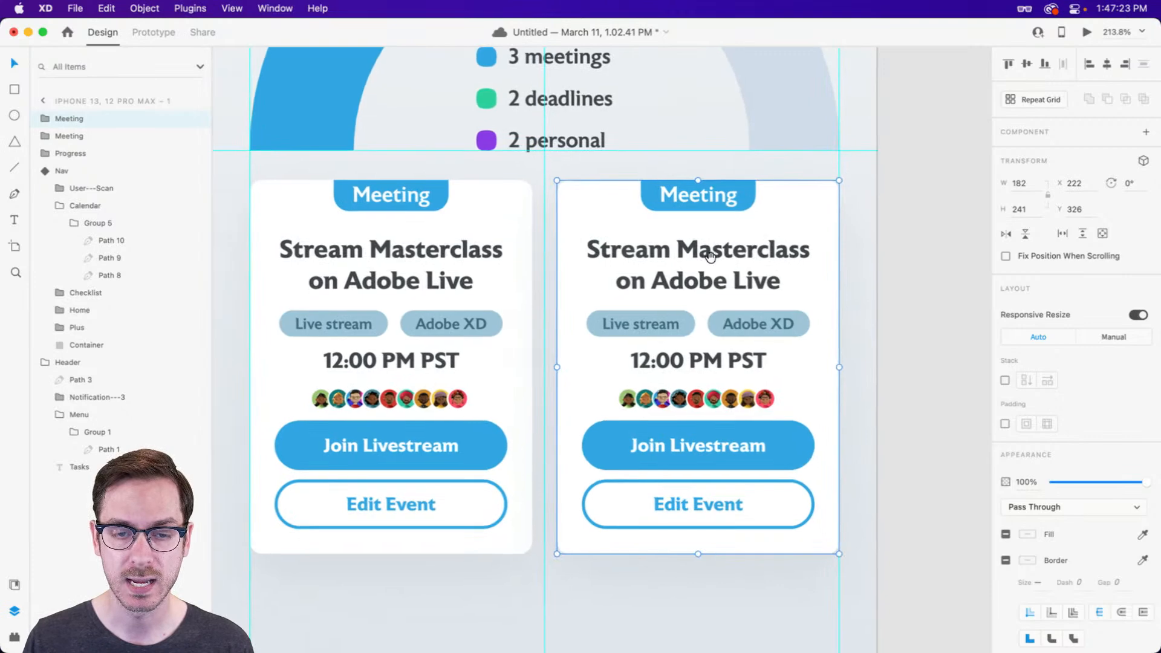
double_click(655, 319)
key("Escape")
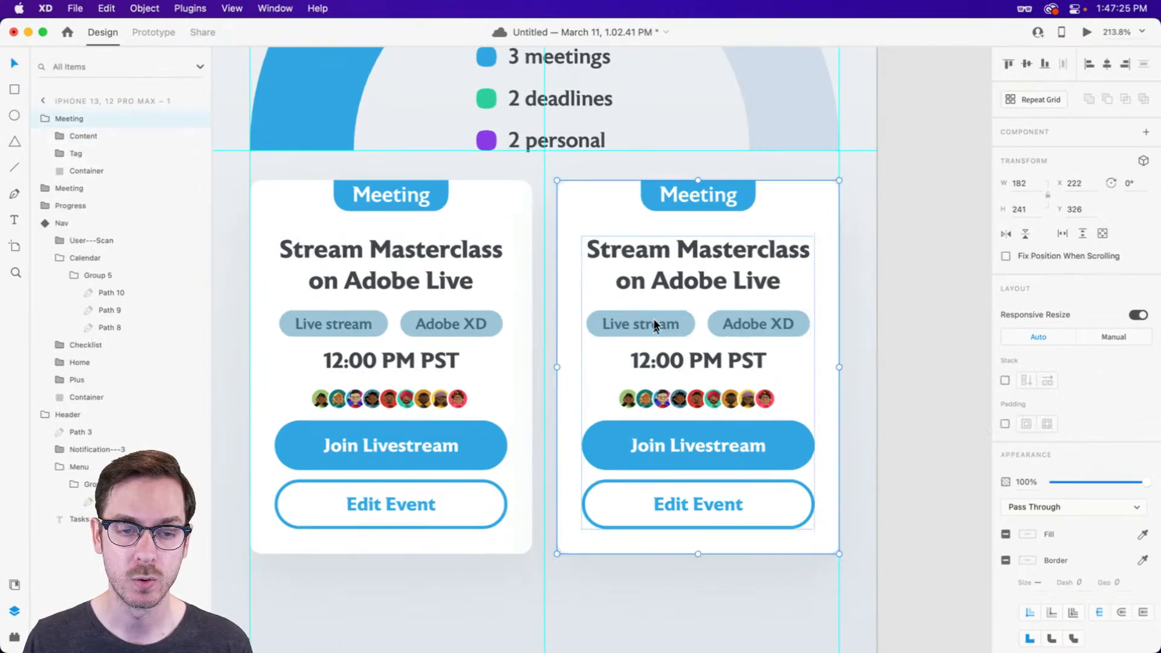
double_click(654, 320)
double_click(655, 320)
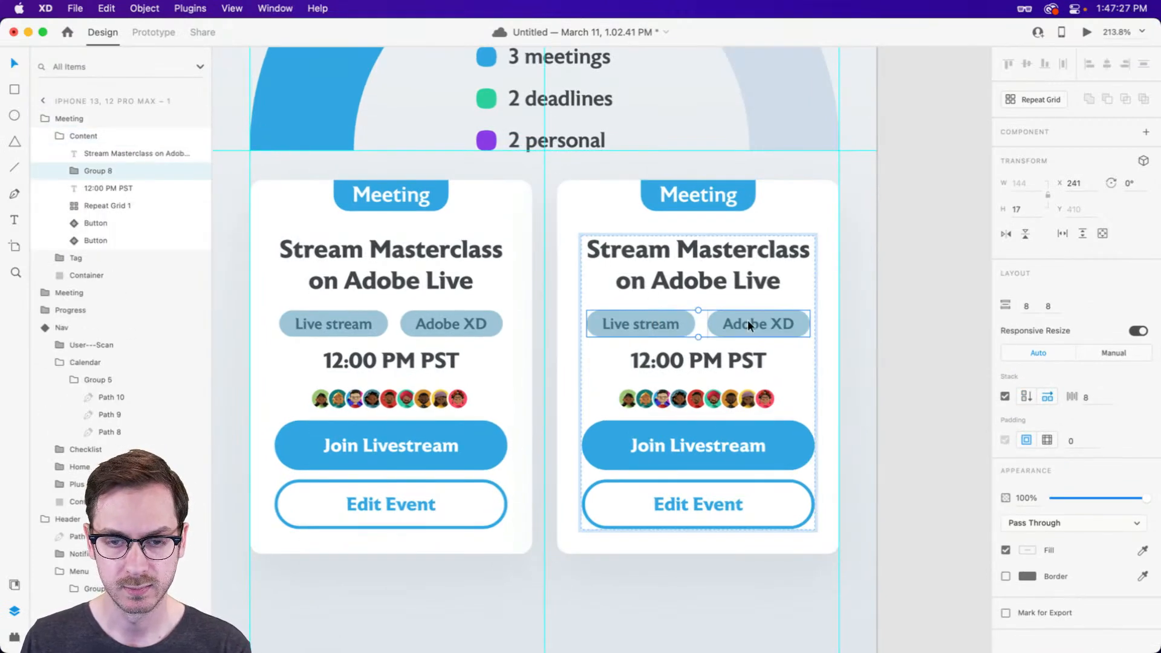
key("Delete")
left_click(718, 360)
key("Delete")
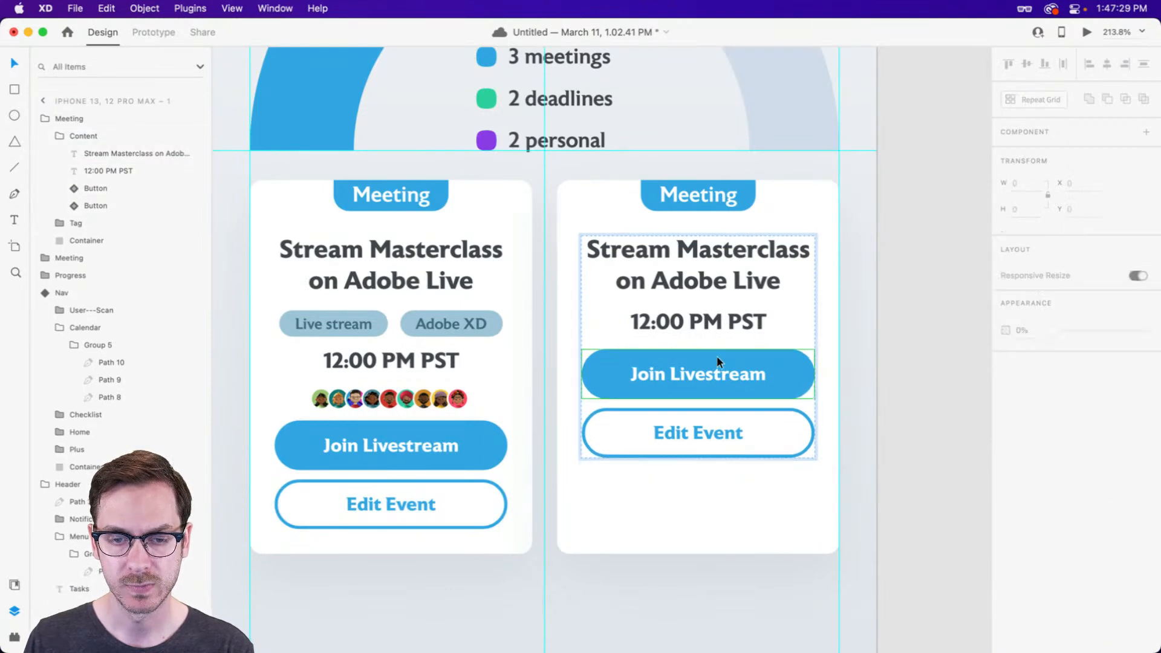
left_click(710, 371)
key("Delete")
key("Delete")
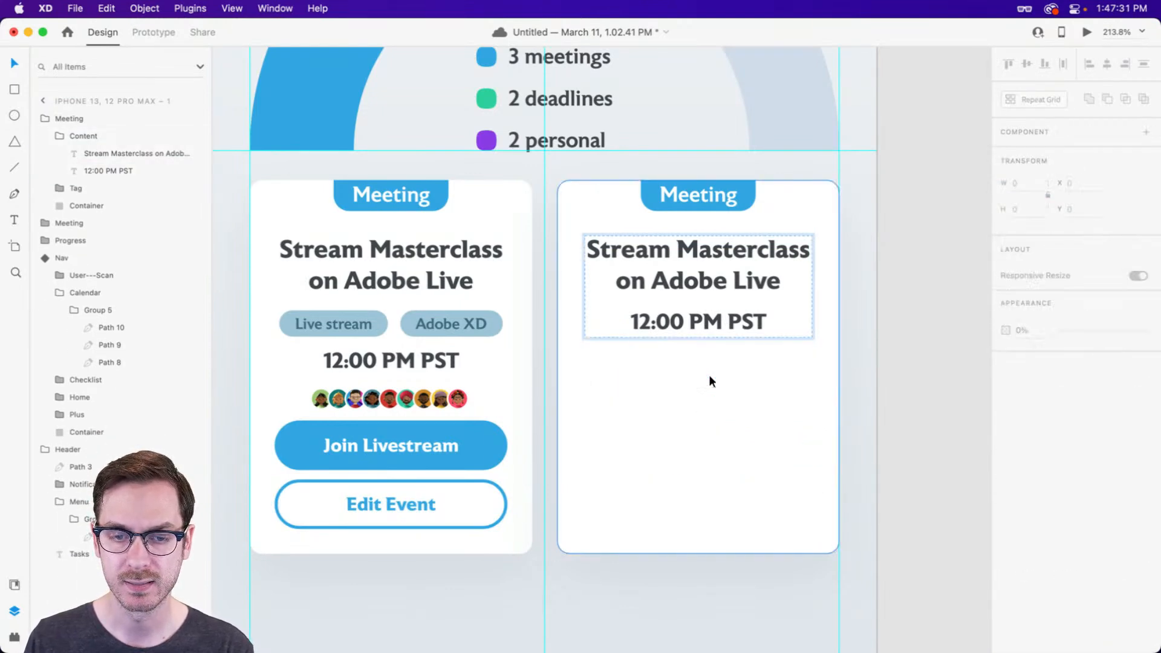
key("super+z")
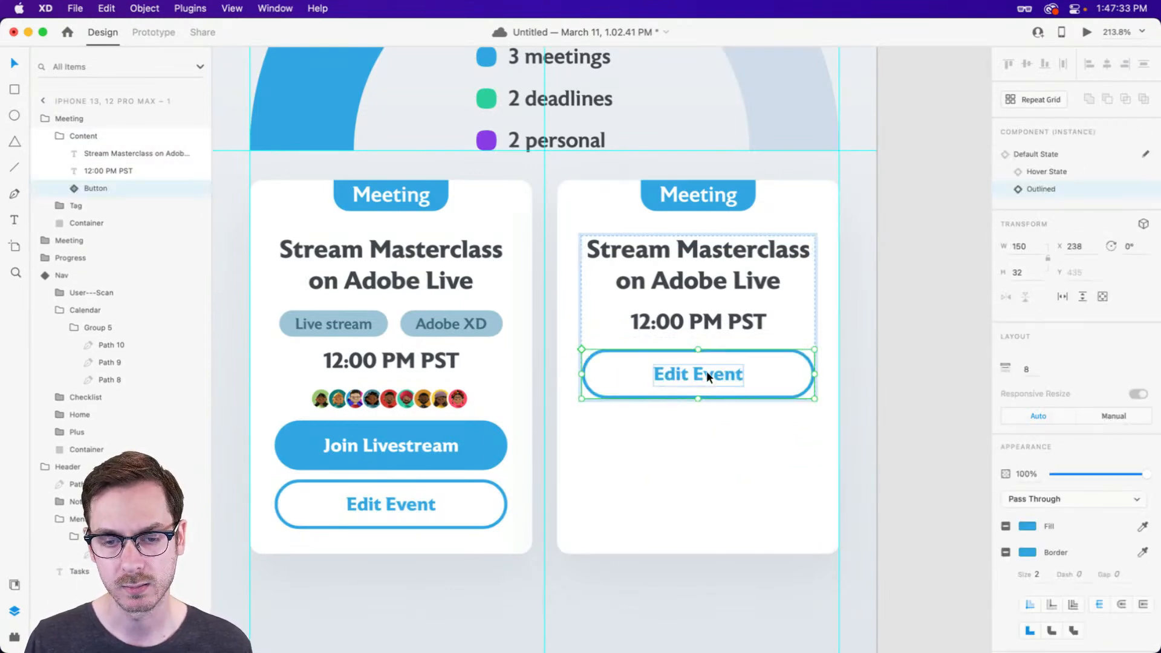
key("super+z")
Delete the outlined Edit Event button from the duplicated card.
left_click(700, 405)
double_click(699, 433)
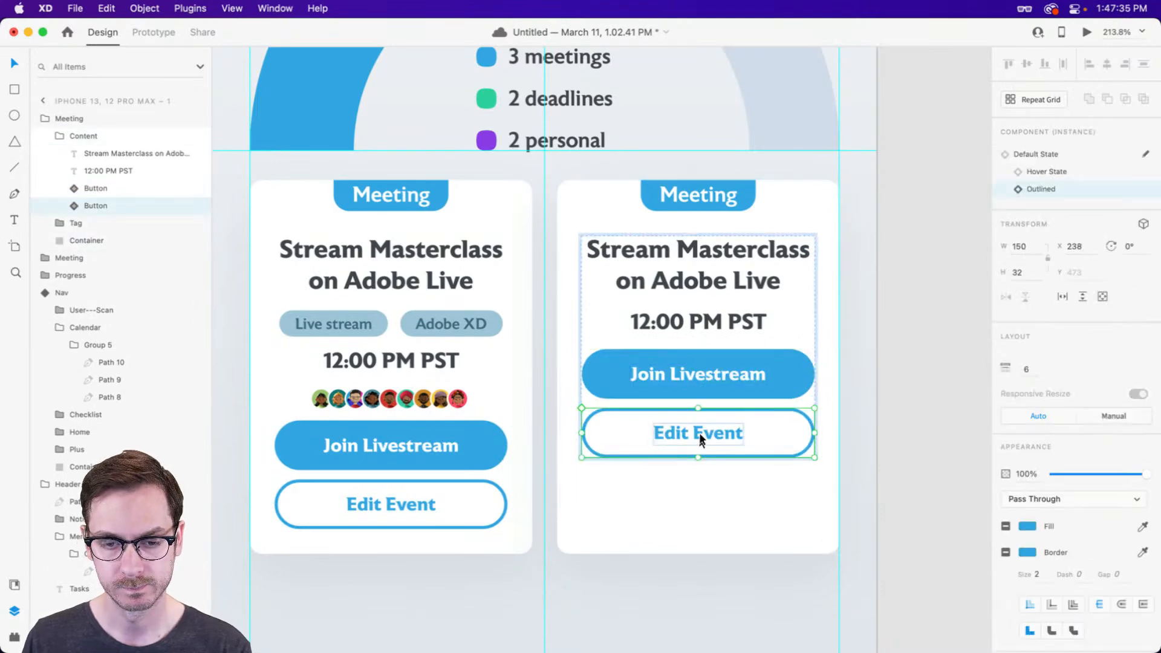
key("Delete")
Change the duplicated card's tag text to Deadline.
double_click(694, 195)
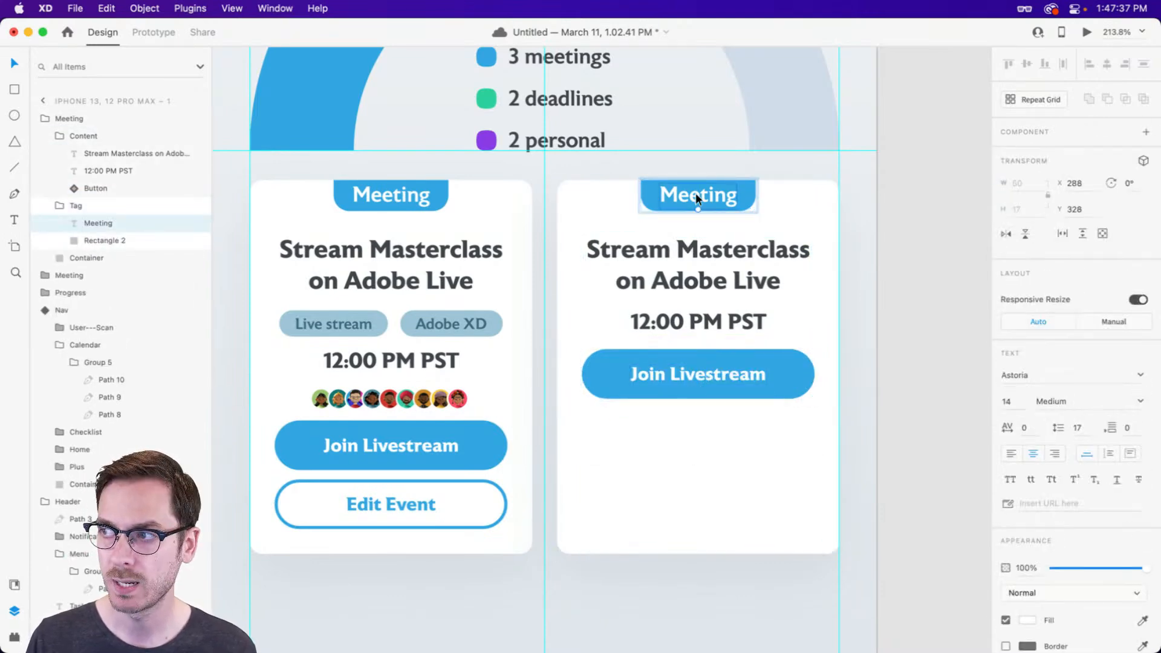
double_click(697, 198)
left_click(702, 204)
double_click(701, 206)
type("D")
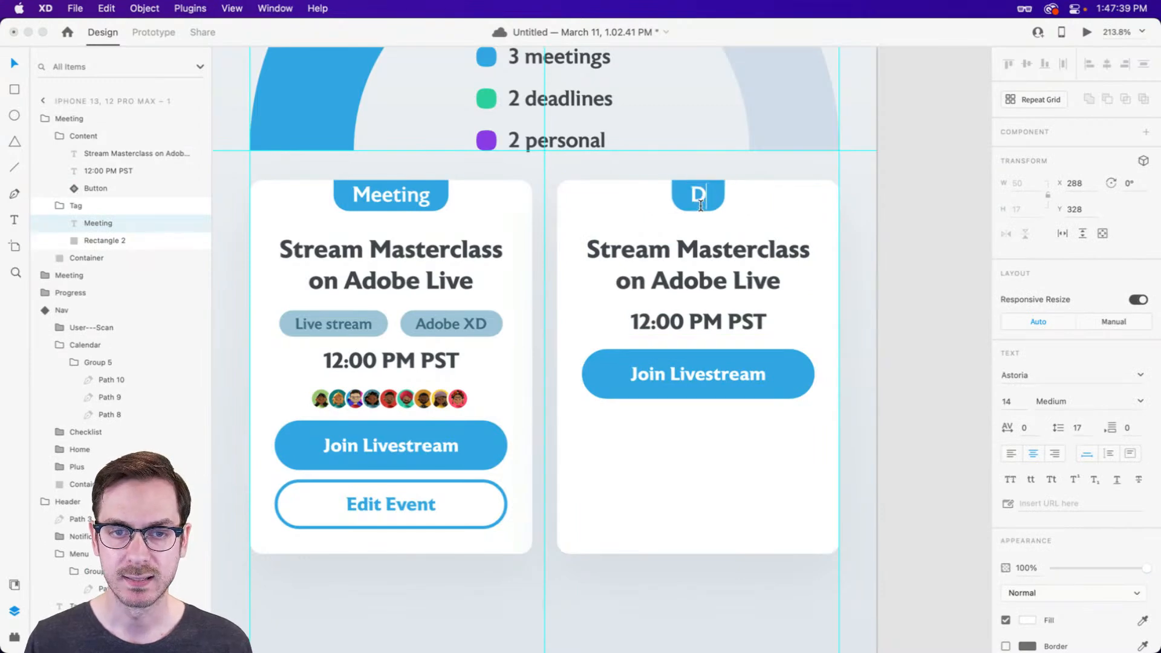
type("eadline")
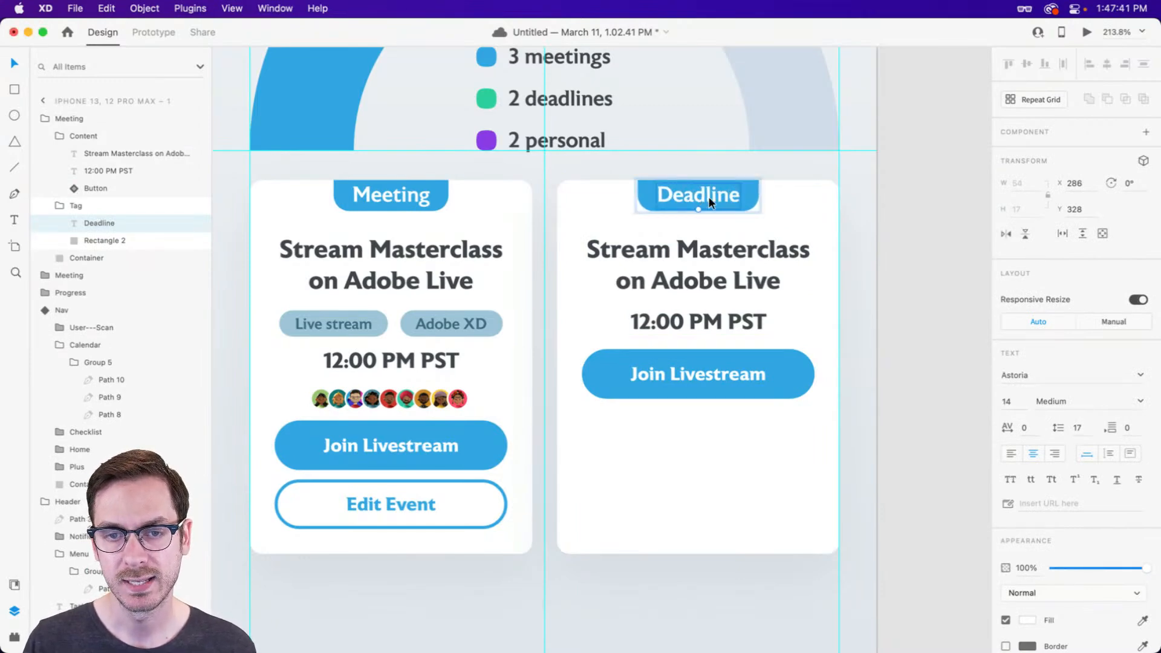
Fill the Deadline tag's background with the green sampled from the deadlines legend swatch.
left_click(752, 185)
scroll(751, 189, "up", 2)
key("i")
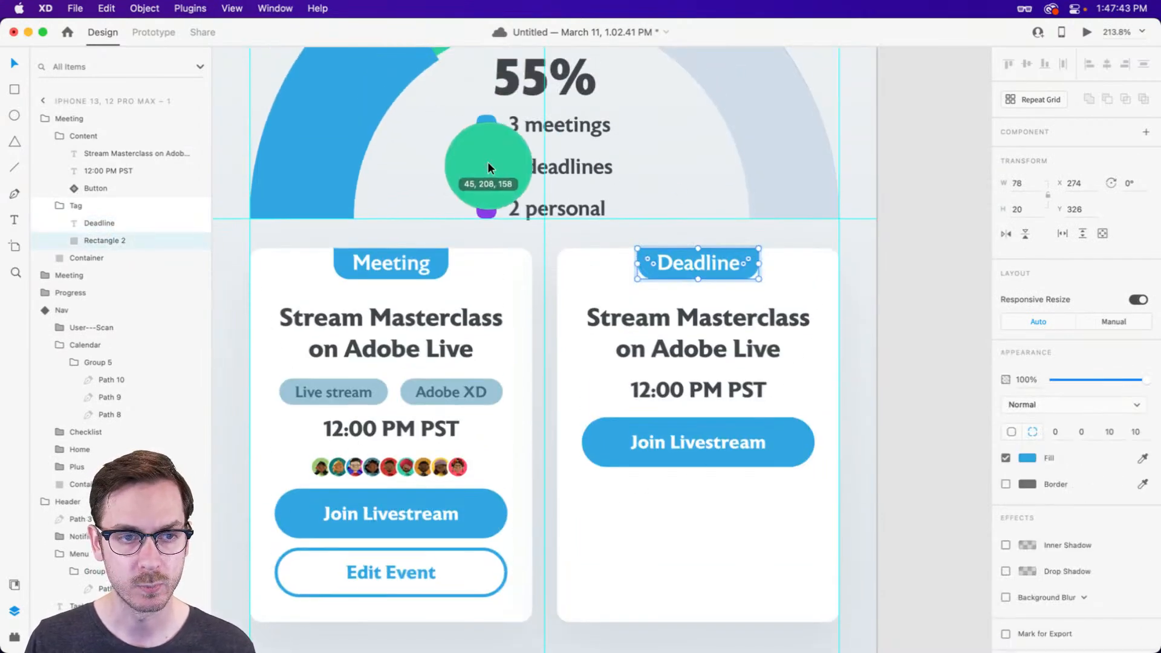
left_click(488, 164)
Replace the Deadline card's title with "Post Masterclass teaser on Twitter".
scroll(732, 326, "down", 3)
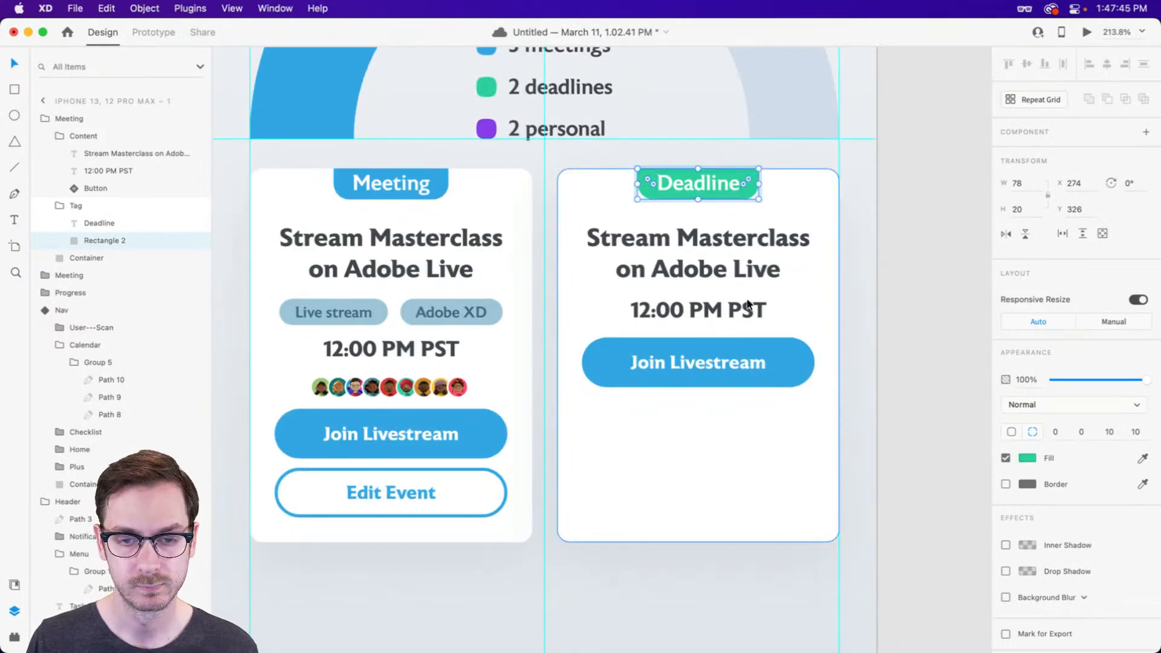
double_click(687, 271)
double_click(686, 271)
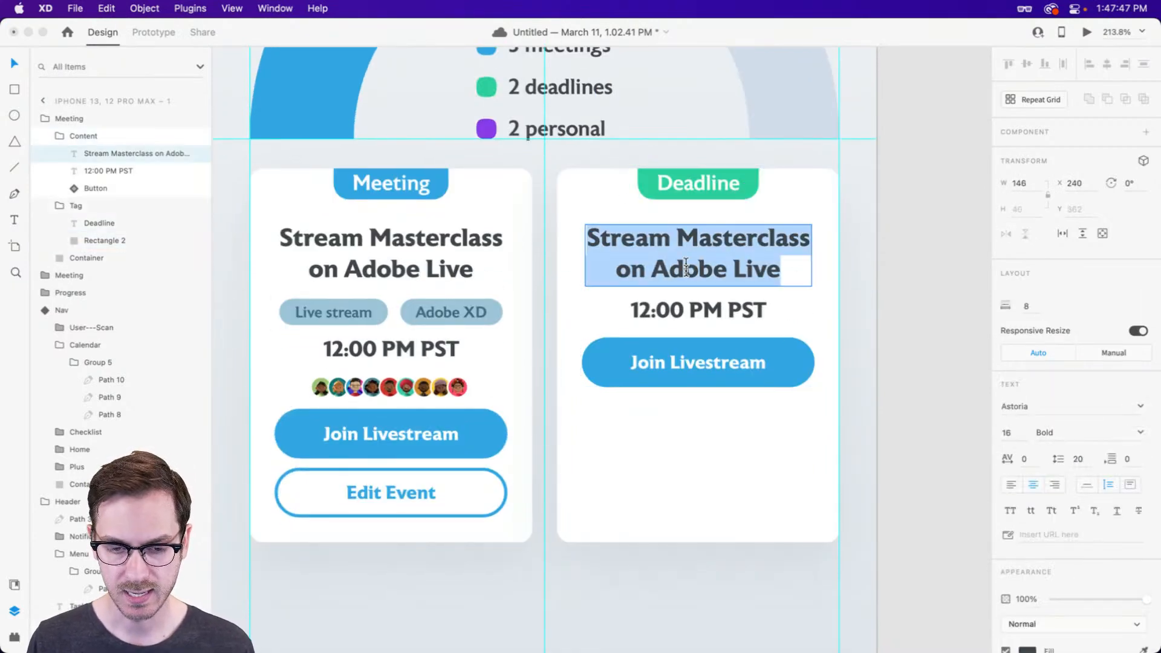
type("Post")
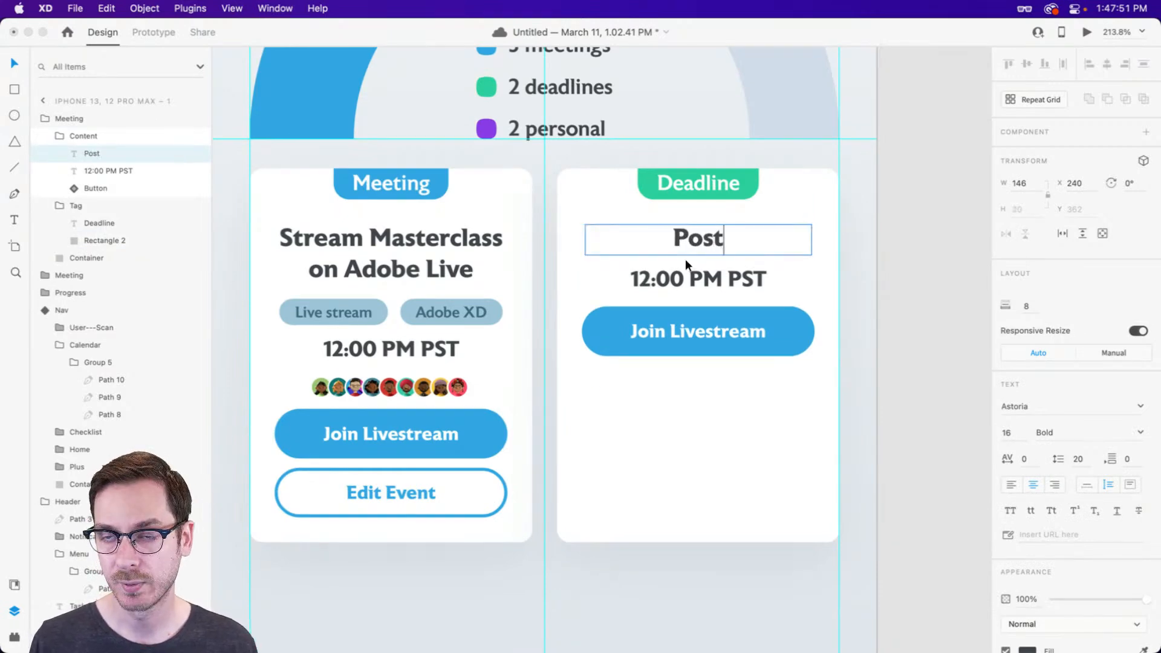
type(" Master")
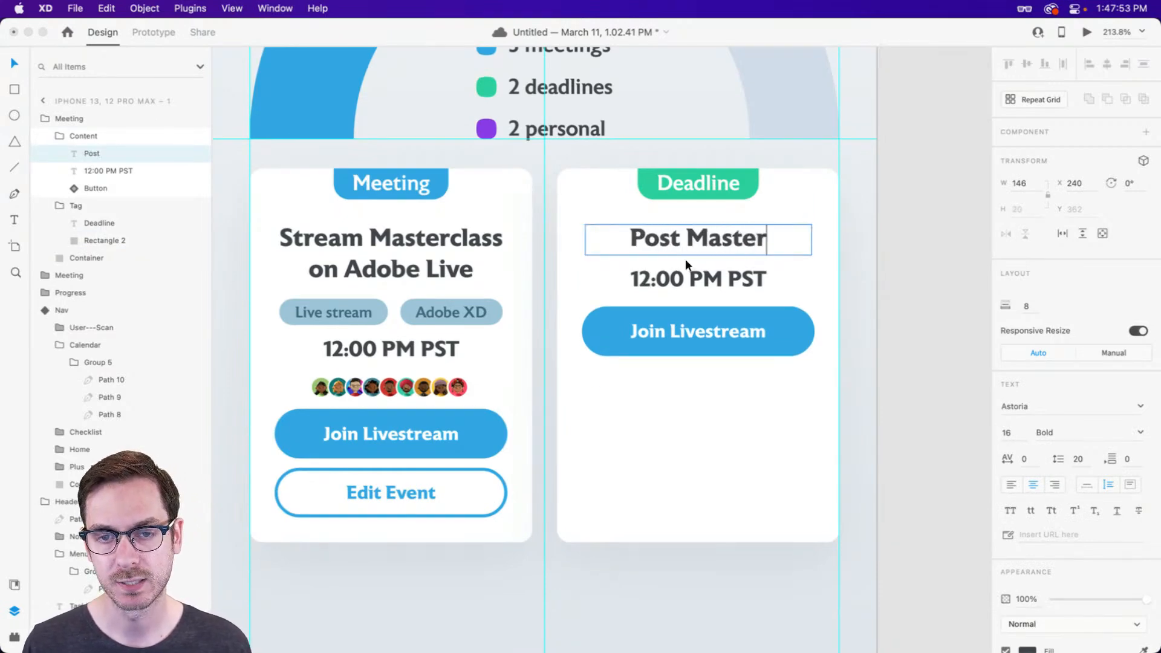
type("class tea")
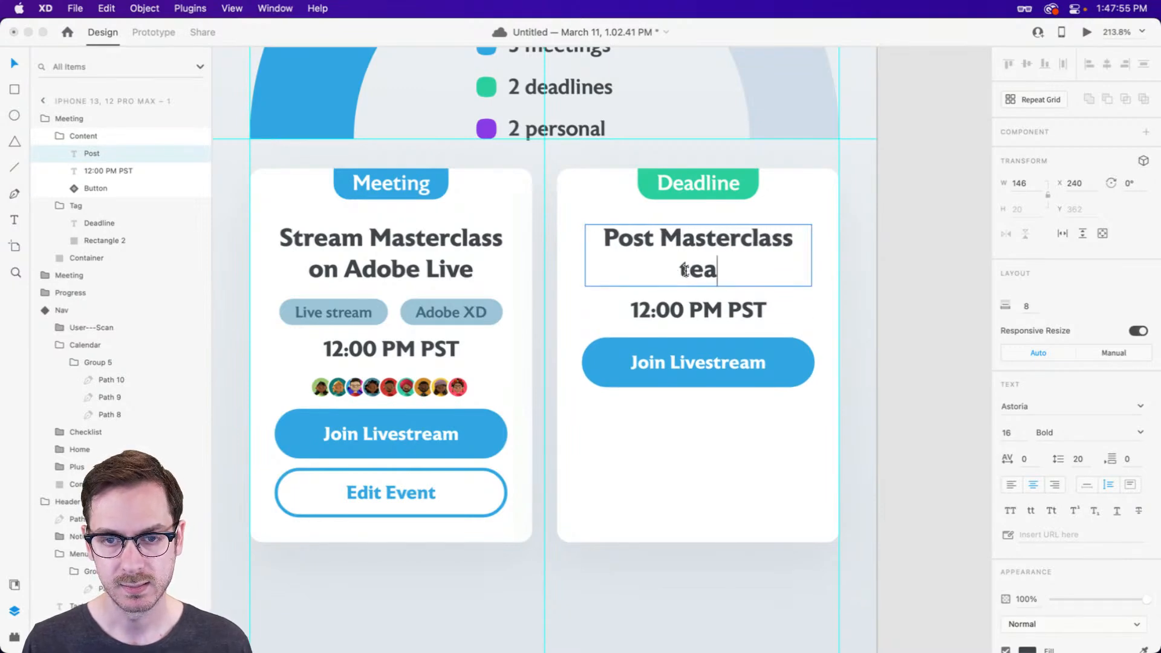
type("ser on Twitter")
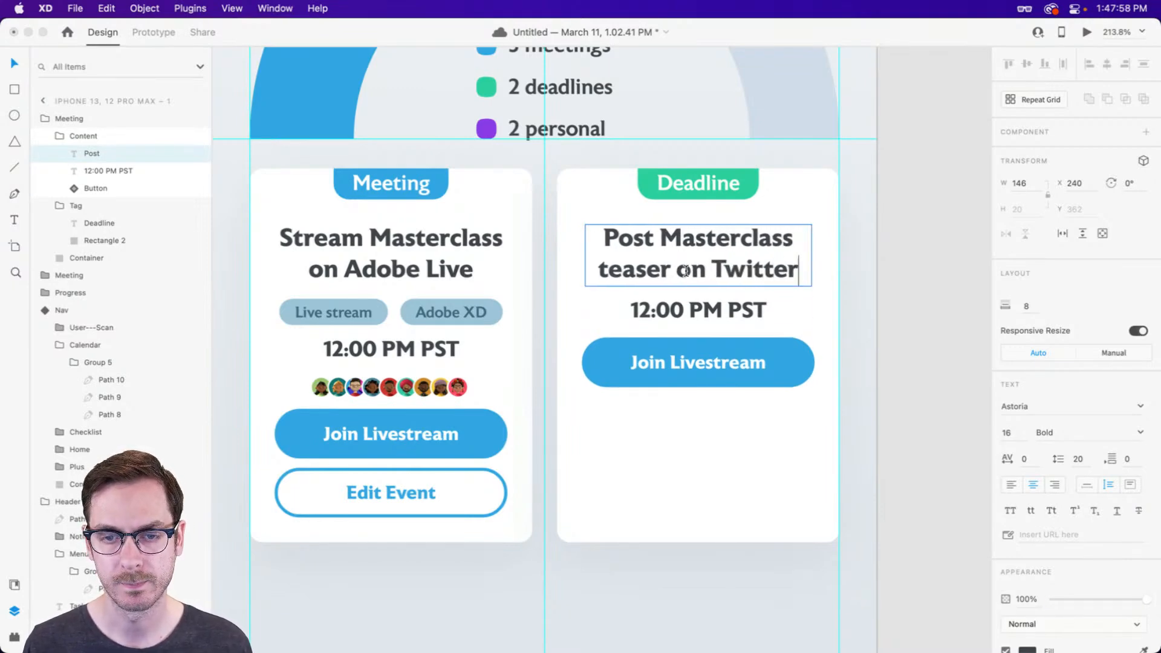
key("Escape")
Change the Deadline card's time to 9 AM PST.
scroll(684, 258, "right", 2)
double_click(632, 311)
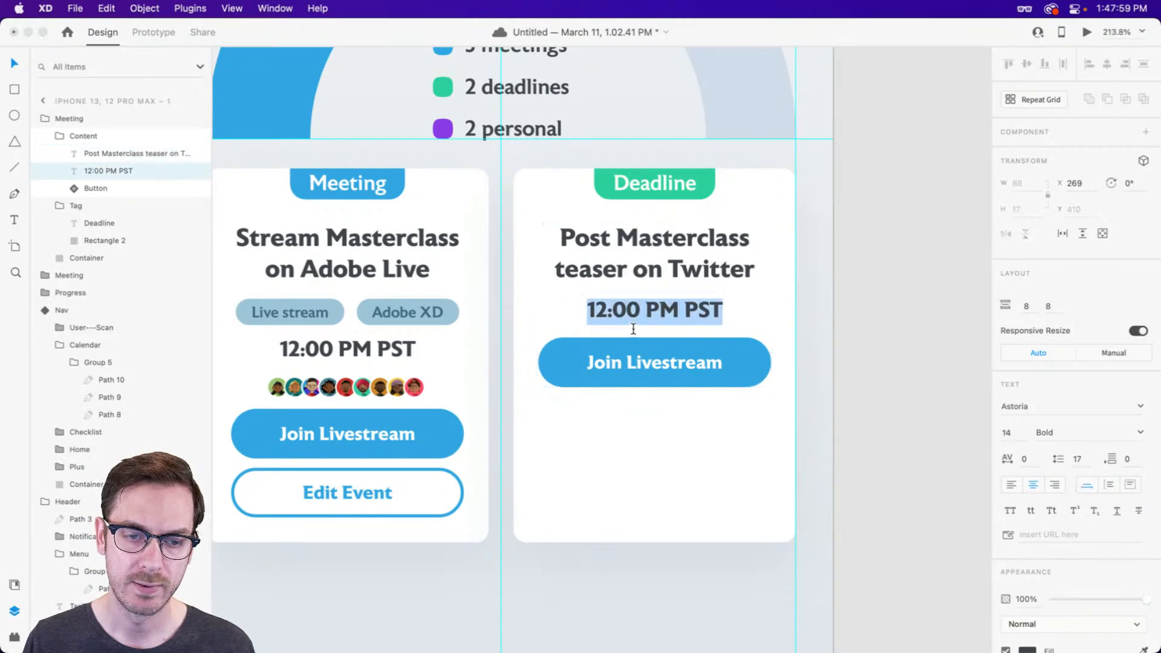
left_click(633, 322)
double_click(637, 314)
type("9")
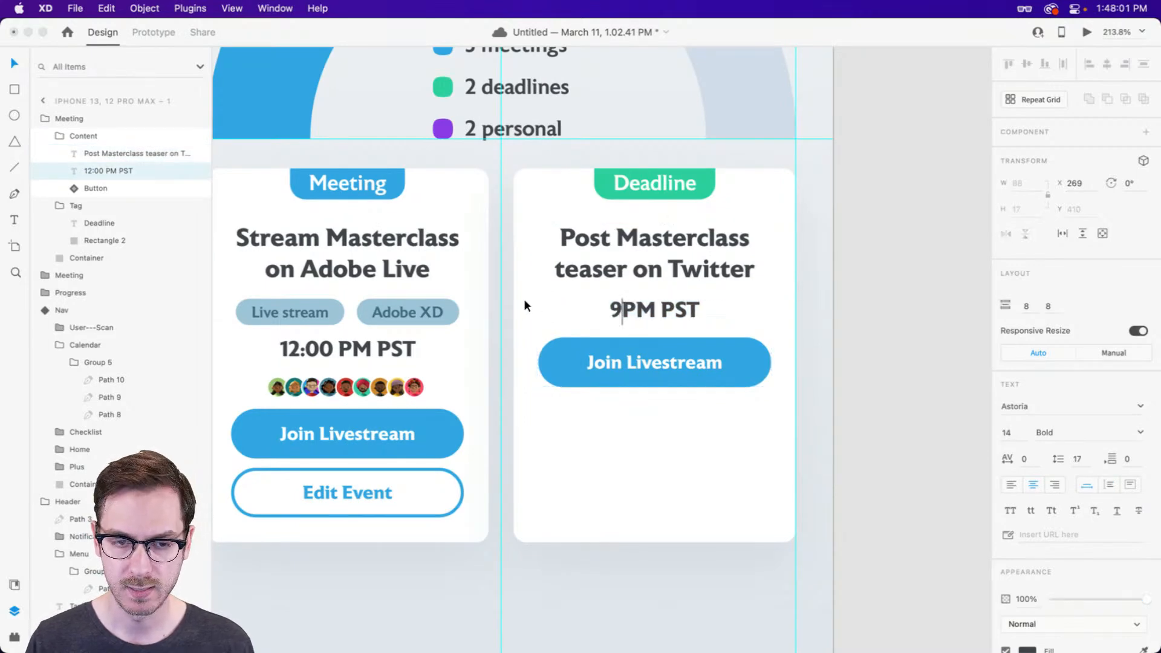
key("shift+Right")
key("shift+Right")
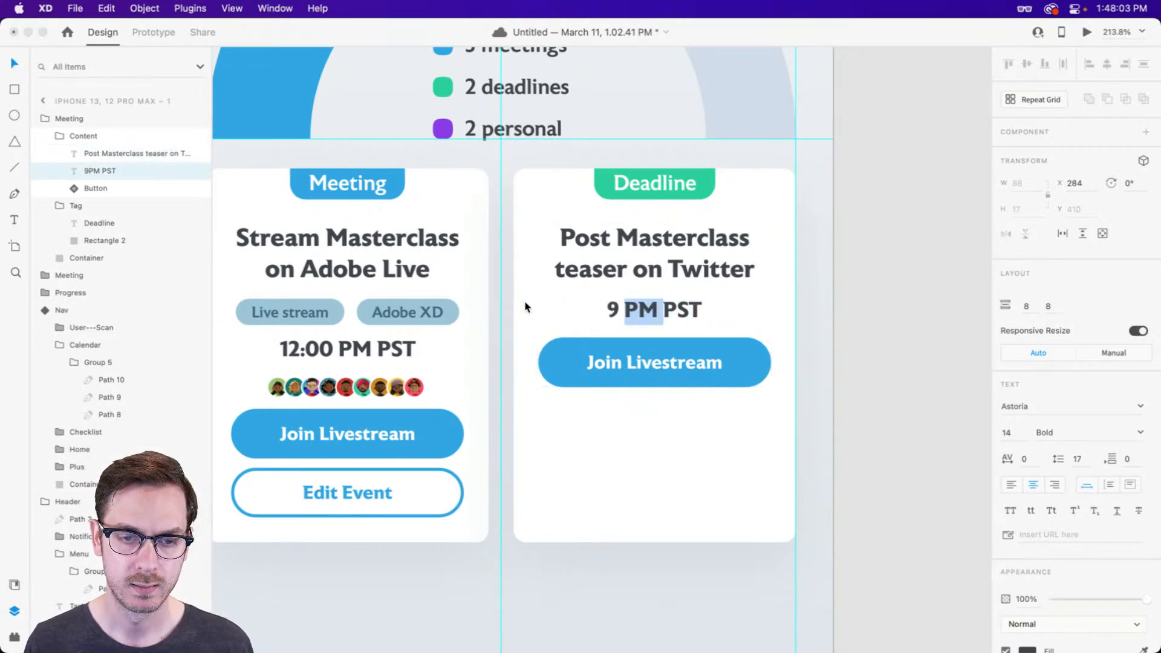
type("AM")
key("Delete")
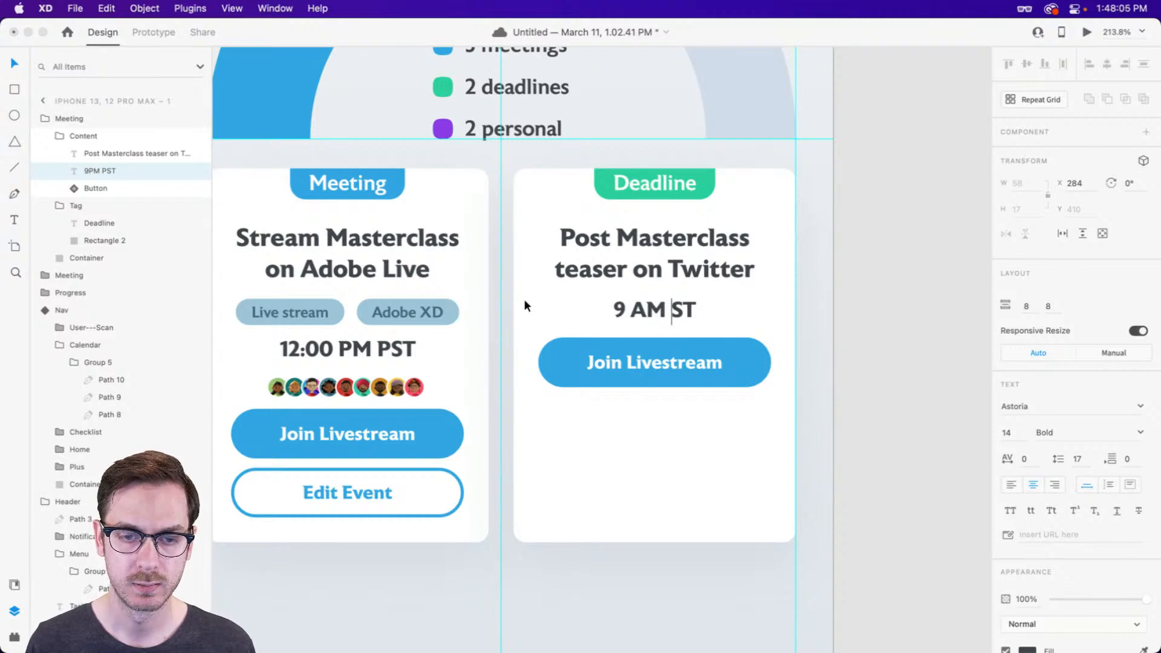
type("P")
key("Escape")
scroll(525, 299, "right", 1)
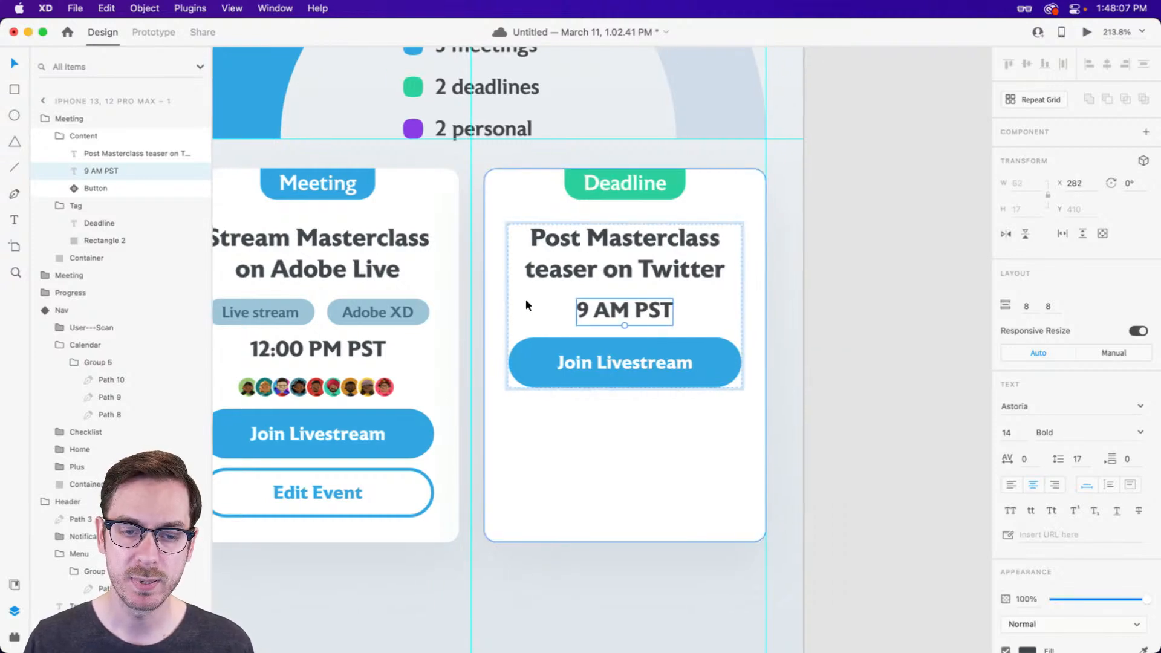
Change the Deadline card's button label to "Tweet".
left_click(698, 403)
scroll(686, 403, "down", 3)
scroll(653, 435, "up", 4)
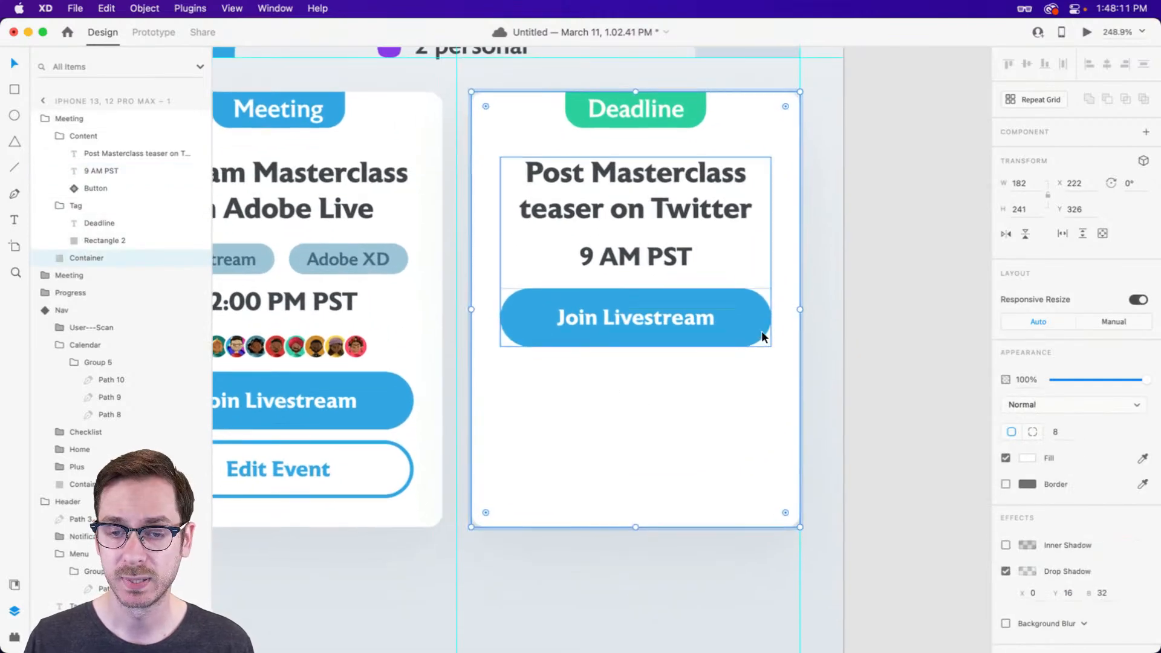
left_click(760, 327)
double_click(753, 321)
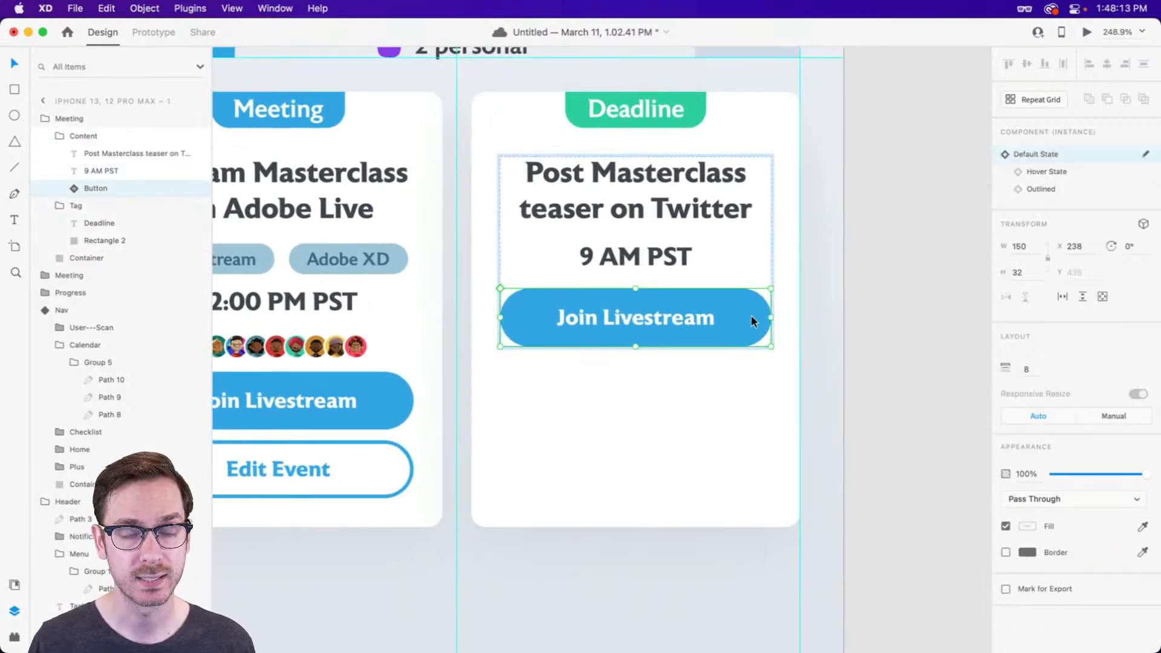
scroll(678, 311, "up", 3)
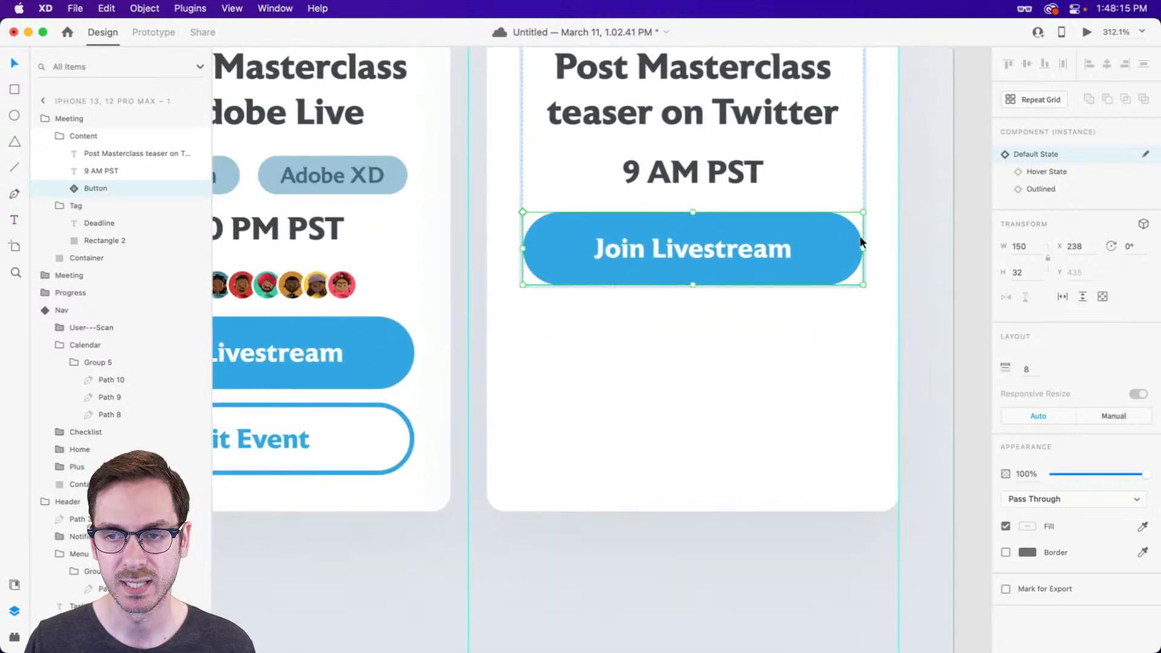
double_click(698, 232)
type("Pos")
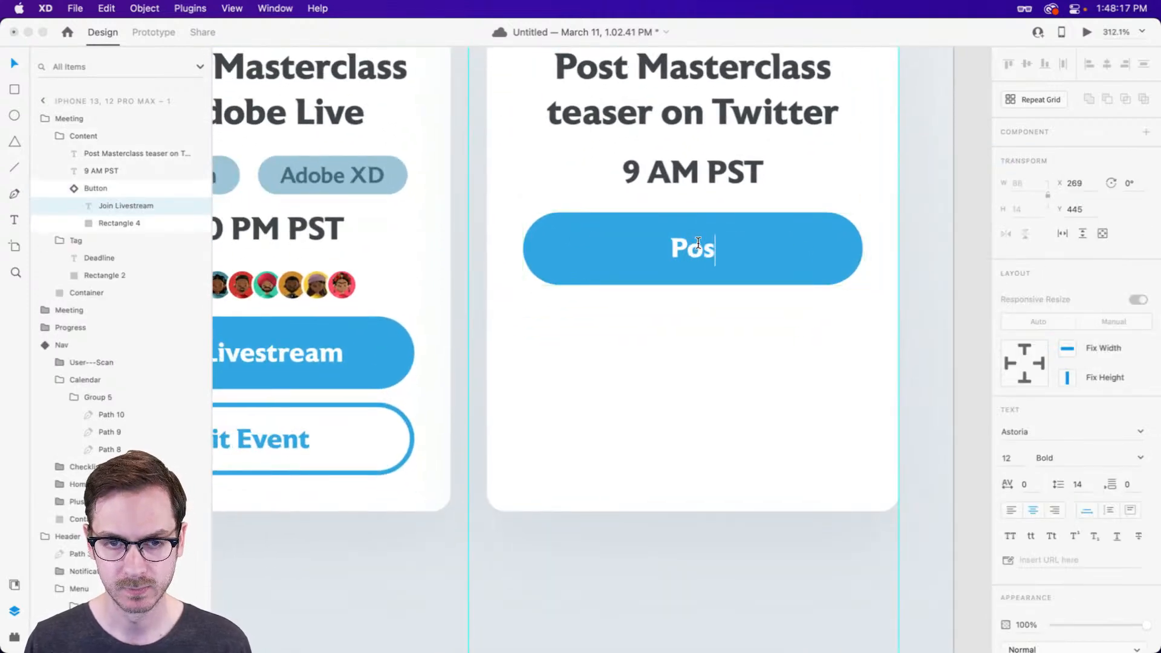
type("t On")
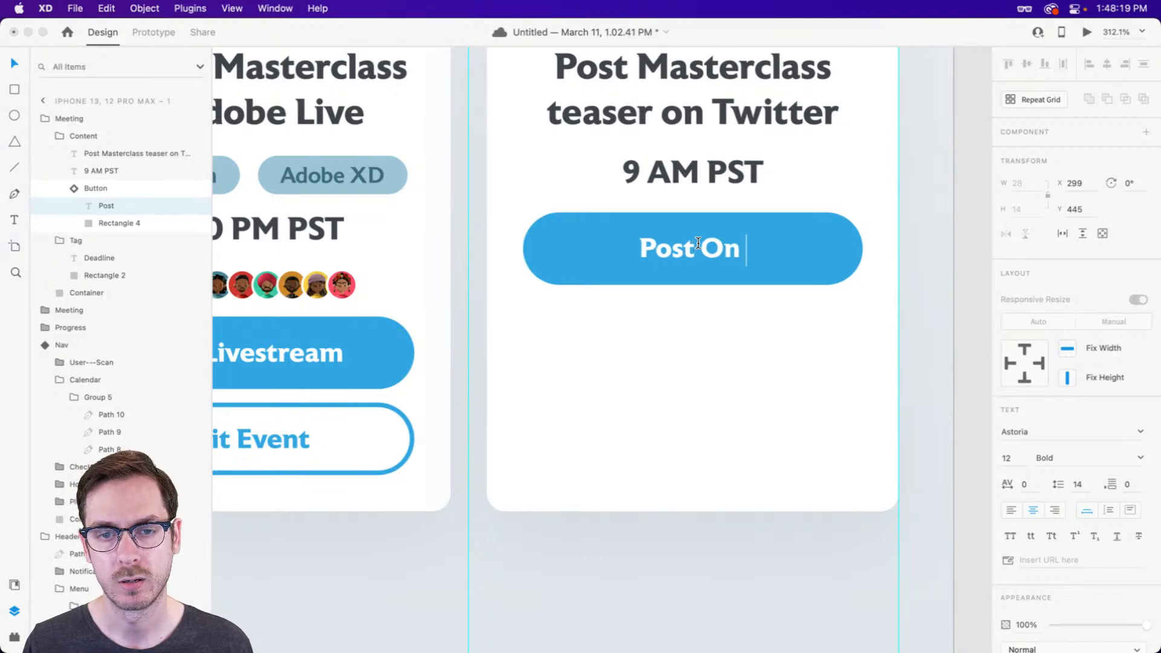
key("BackSpace")
key("BackSpace")
key("super+a")
type("Tweet")
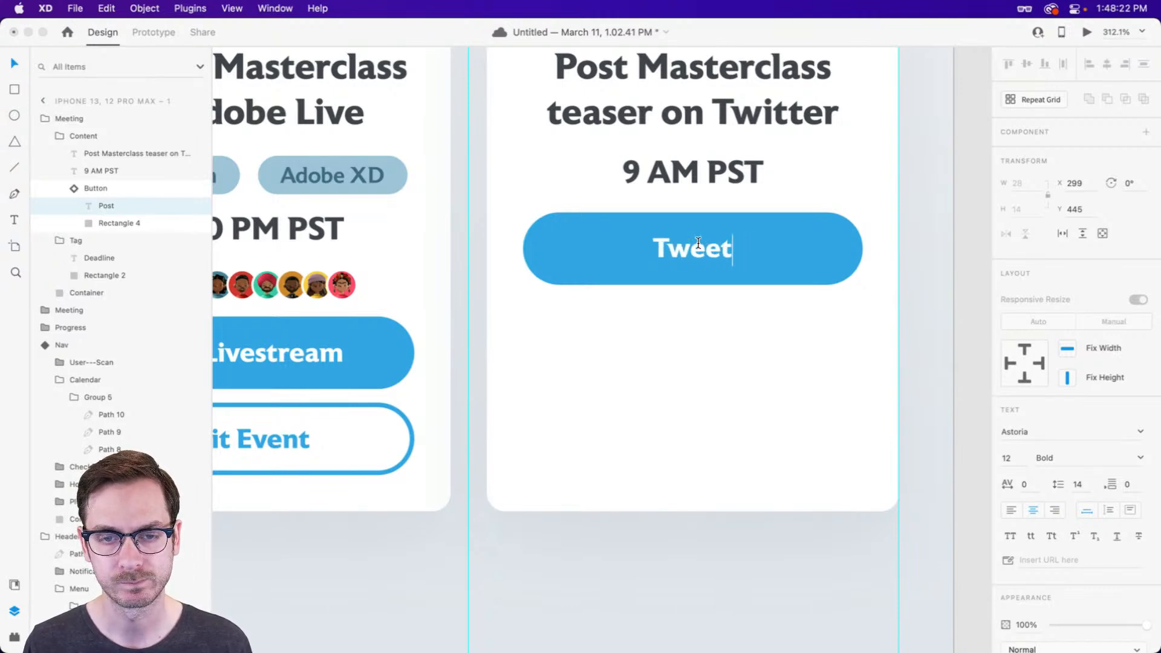
key("Escape")
key("Escape")
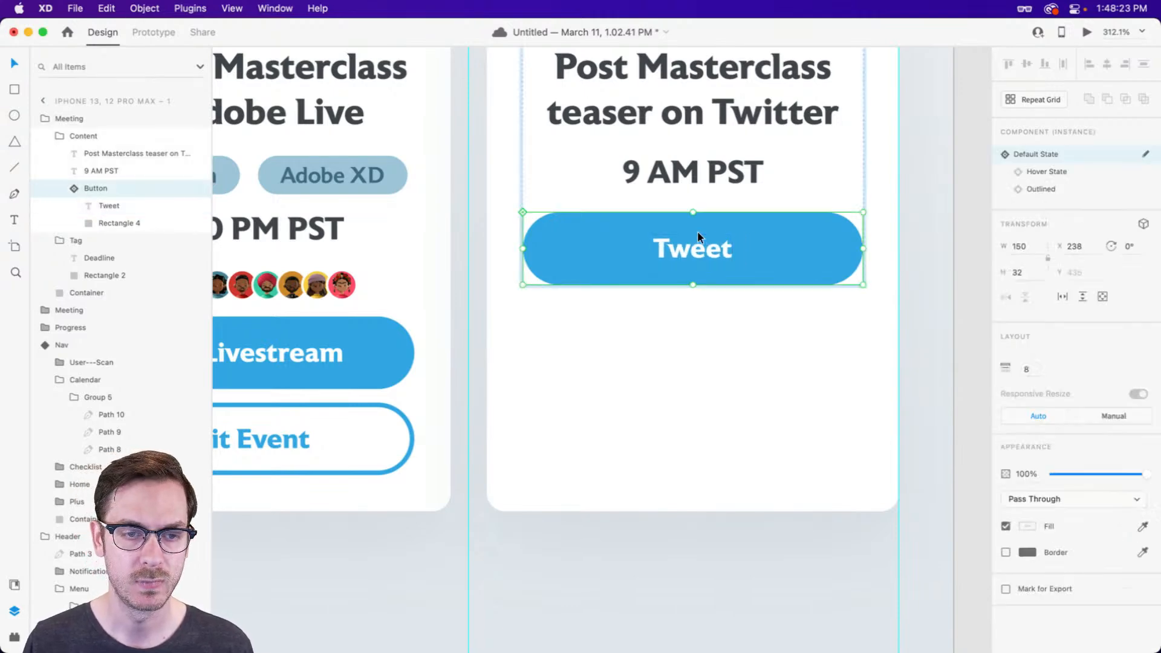
scroll(743, 370, "down", 5)
left_click(735, 400)
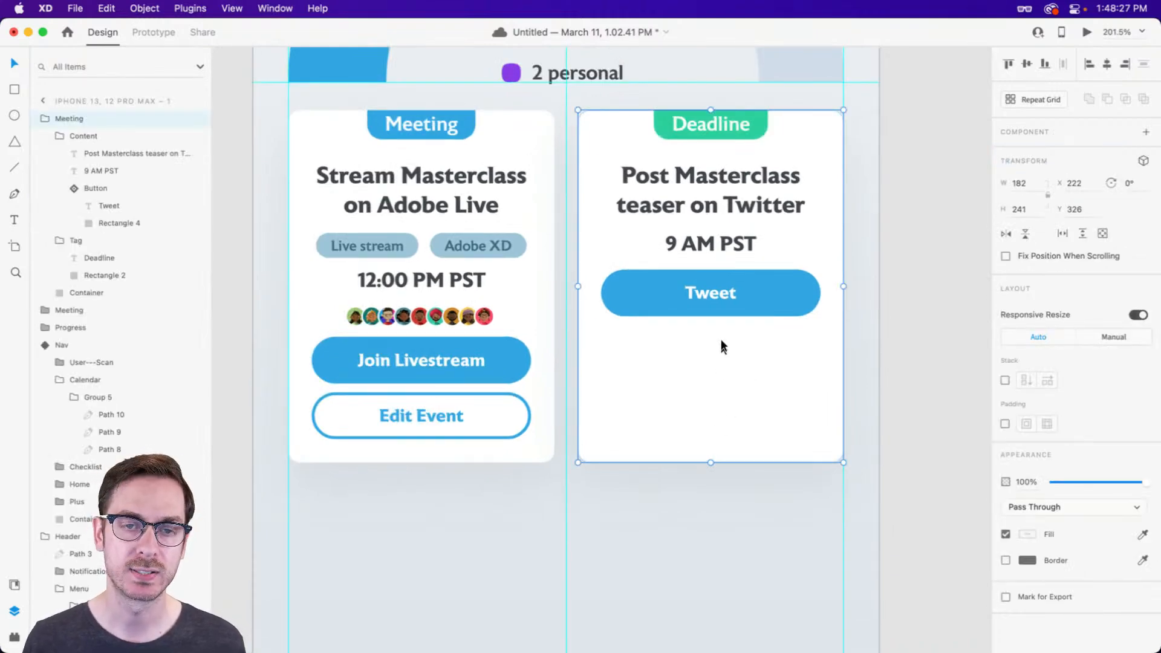
double_click(782, 284)
scroll(746, 289, "up", 5)
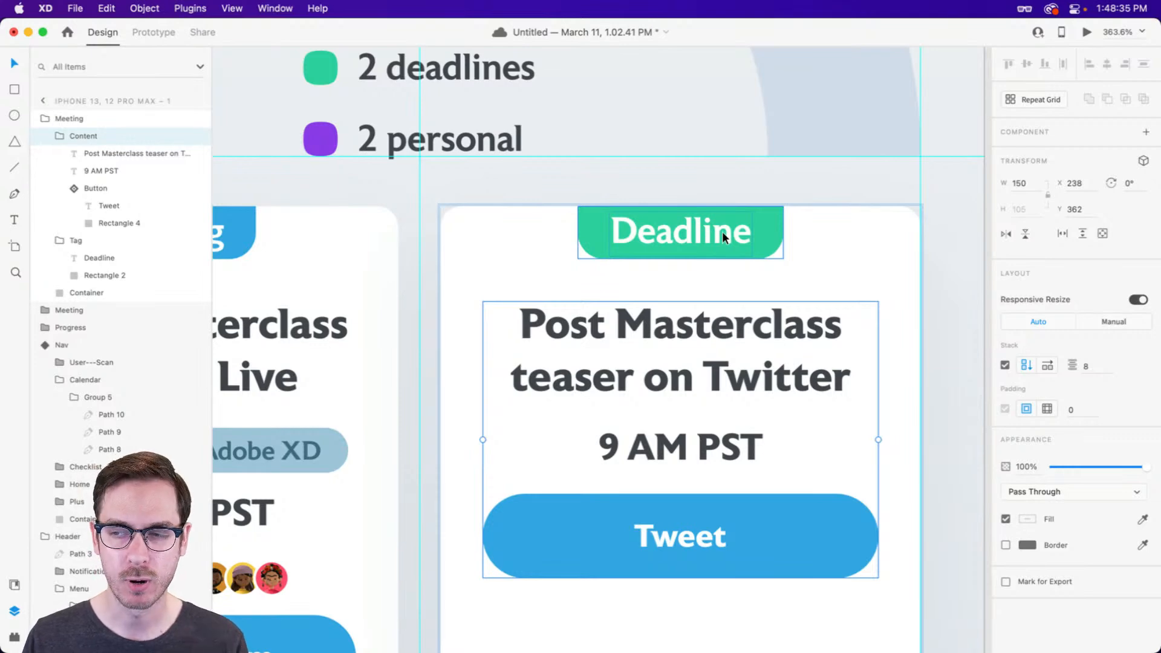
scroll(722, 231, "down", 5)
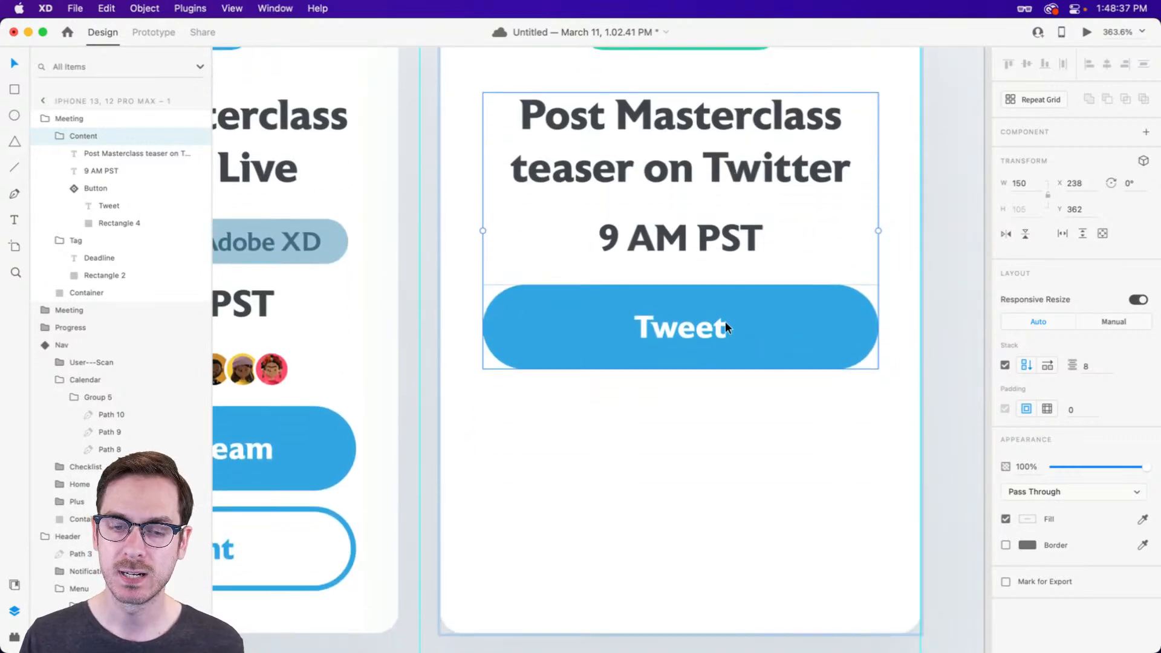
scroll(721, 328, "up", 3)
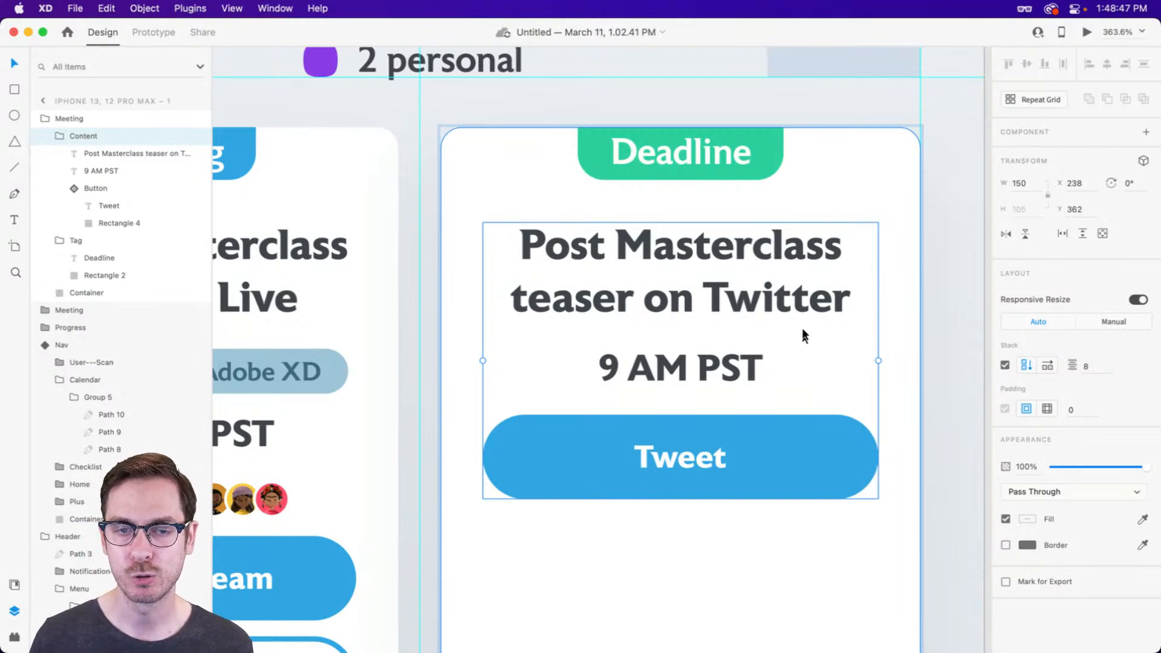
scroll(804, 335, "up", 5)
scroll(366, 282, "down", 6)
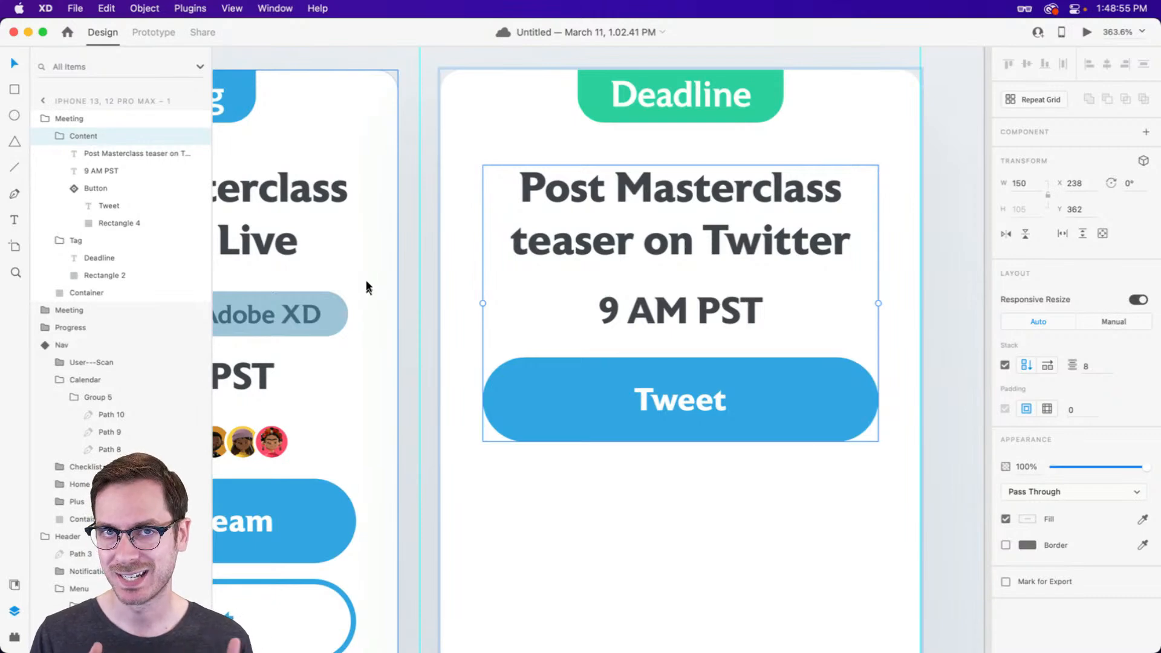
scroll(365, 285, "right", 1)
scroll(668, 455, "down", 5)
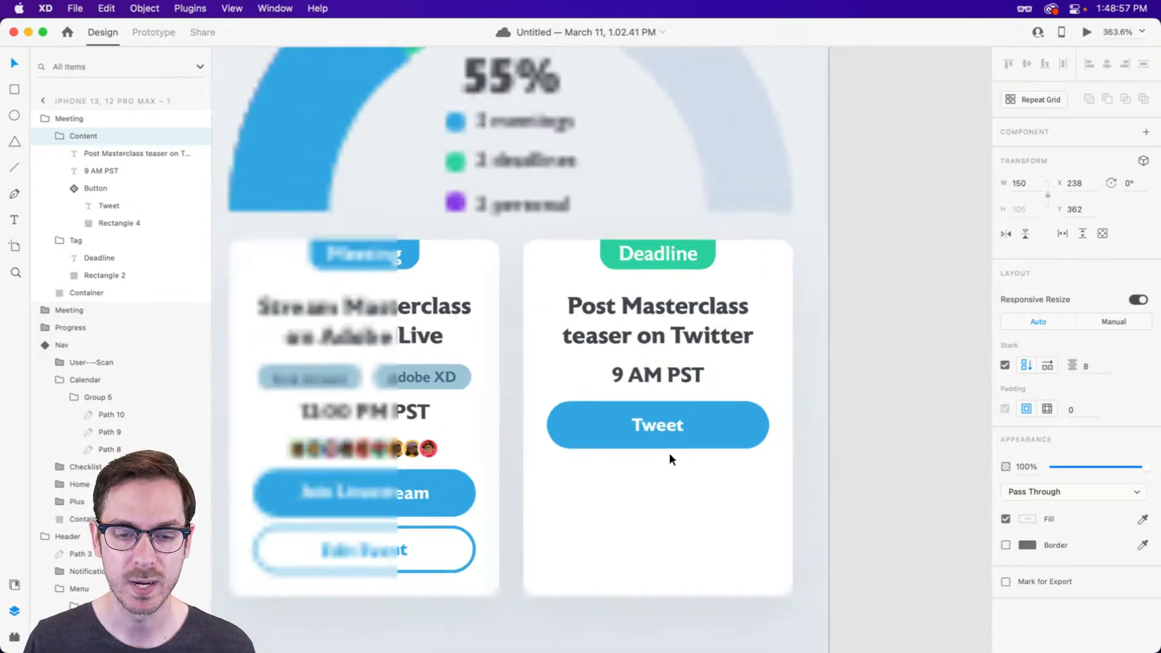
Shorten the Deadline card's container from below to a height of 157.
left_click(662, 494)
left_click_drag(658, 582, 670, 446)
key("super+Up")
key("super+Up")
key("super+Up")
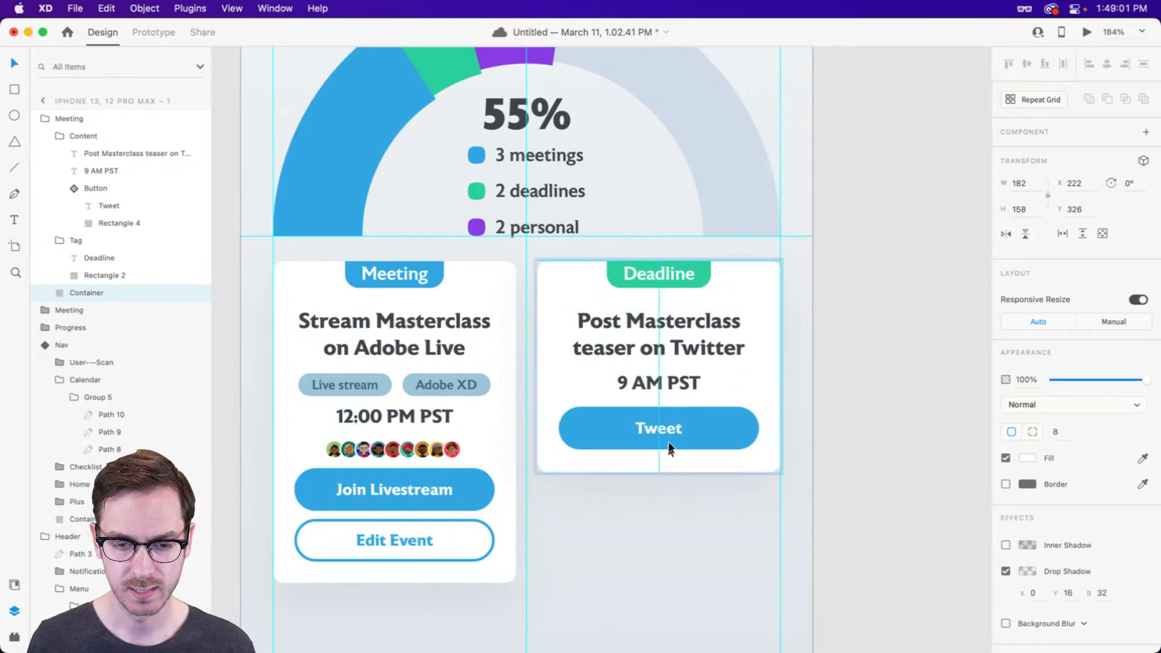
Duplicate the Deadline card and leave the copy overlapping the original's lower half at Y 410.
scroll(667, 447, "down", 4)
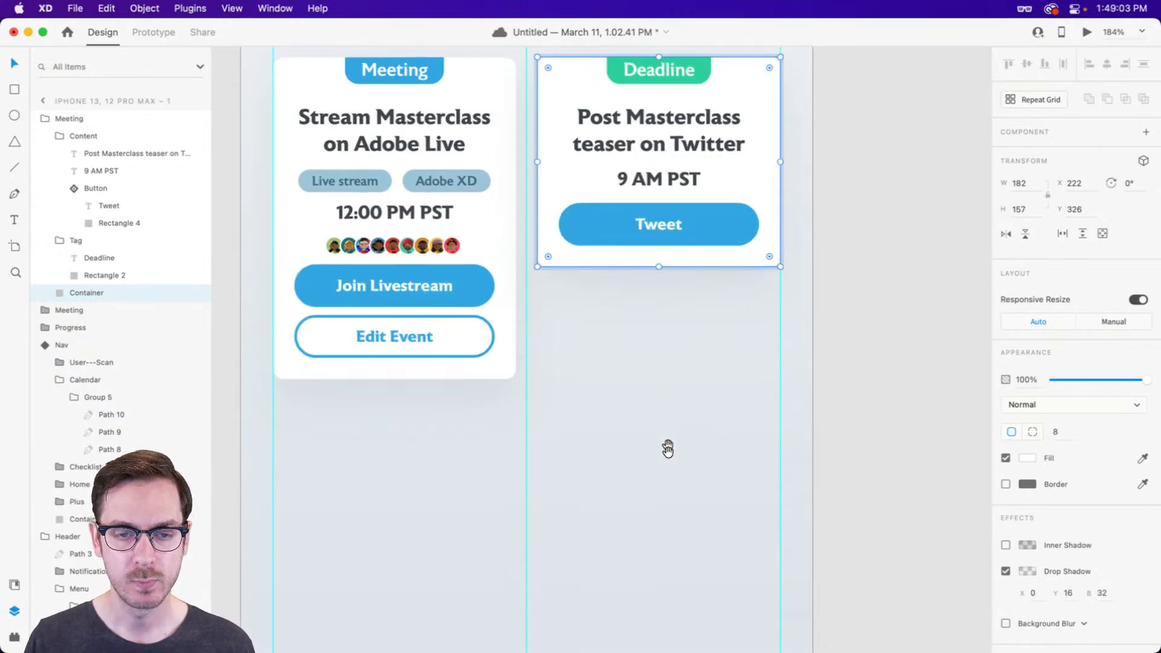
scroll(673, 399, "up", 1)
left_click_drag(686, 162, 654, 241)
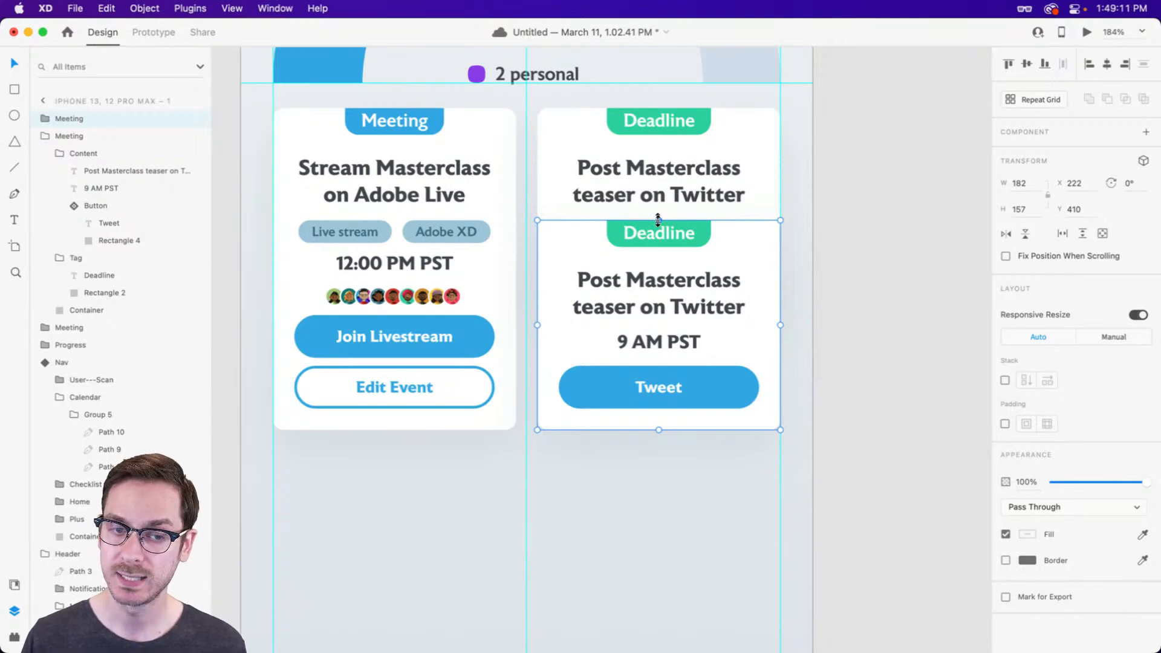
left_click_drag(671, 312, 669, 421)
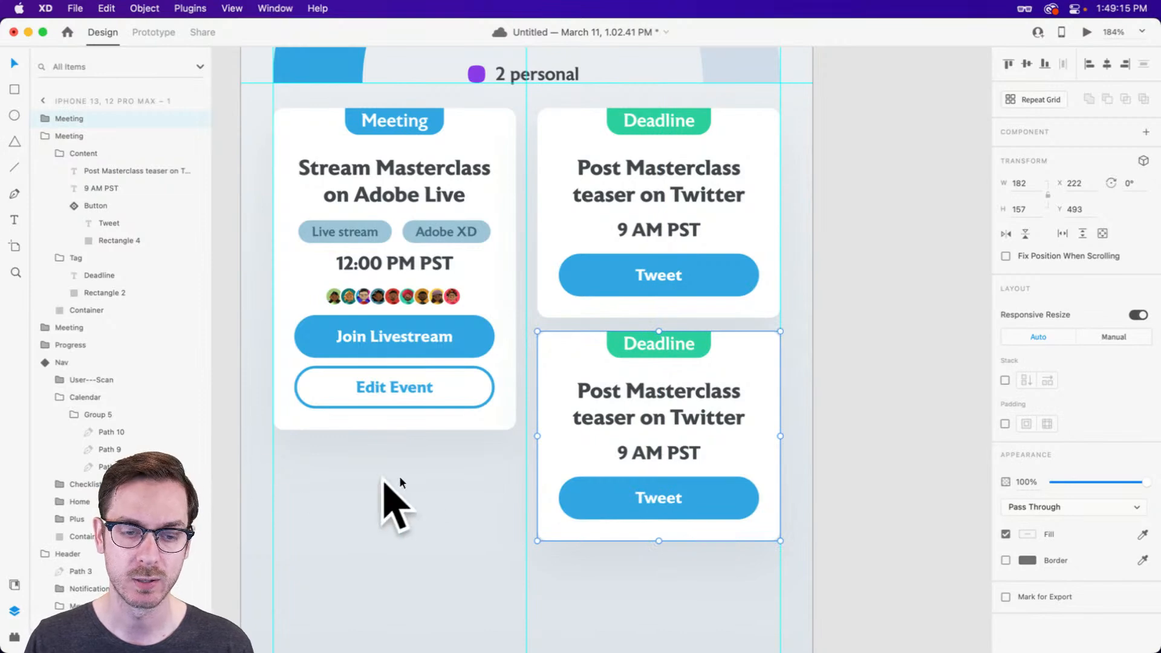
key("super+z")
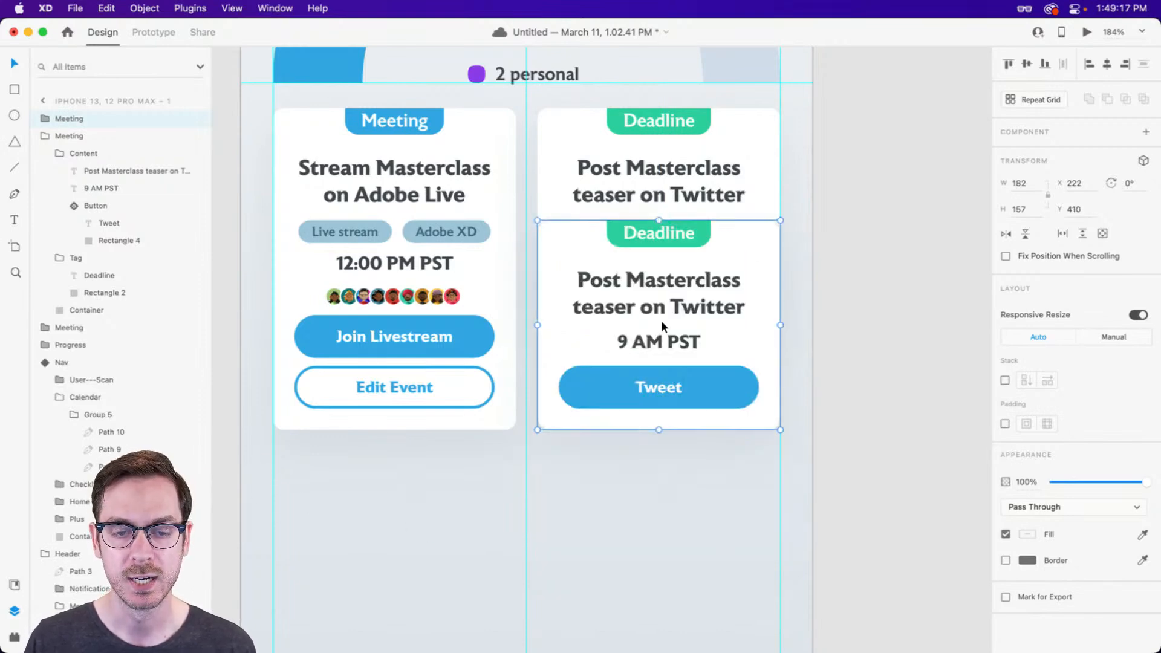
Delete the Tweet button from the duplicated Deadline card.
double_click(669, 380)
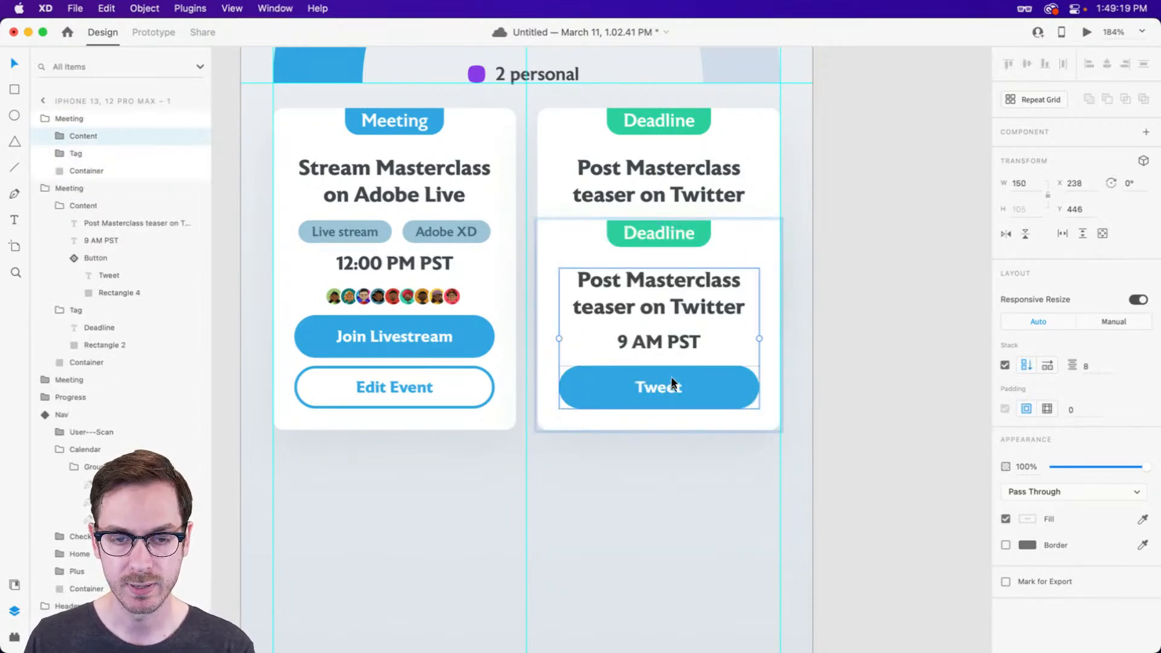
key("Delete")
key("super+z")
double_click(674, 370)
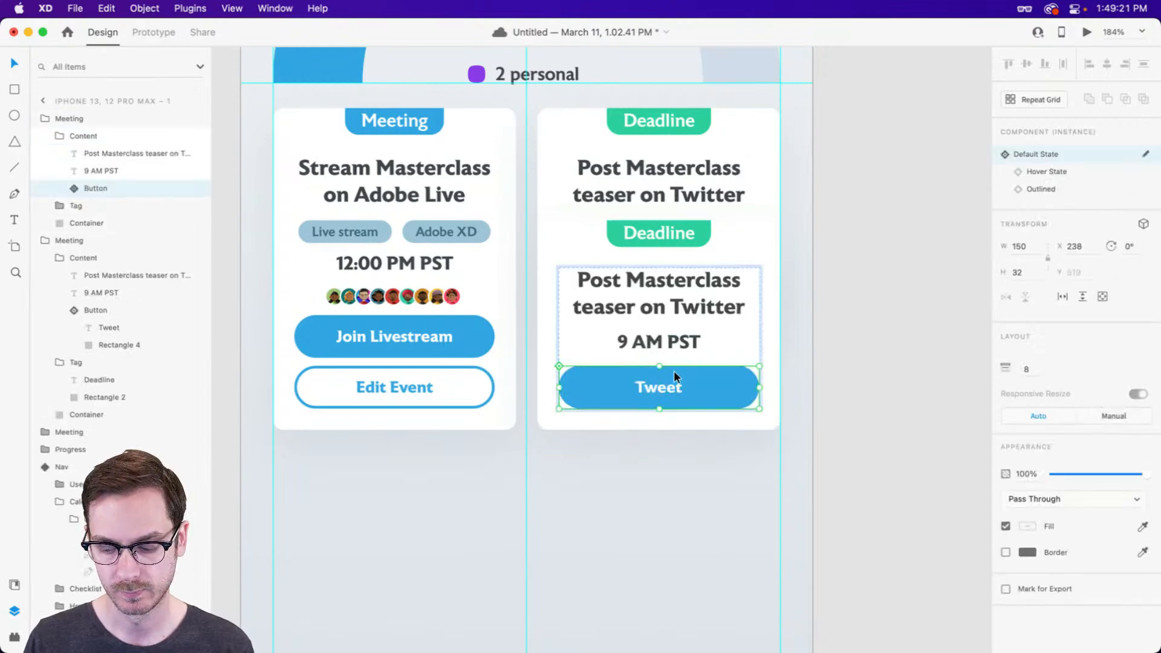
key("Delete")
key("Escape")
key("Escape")
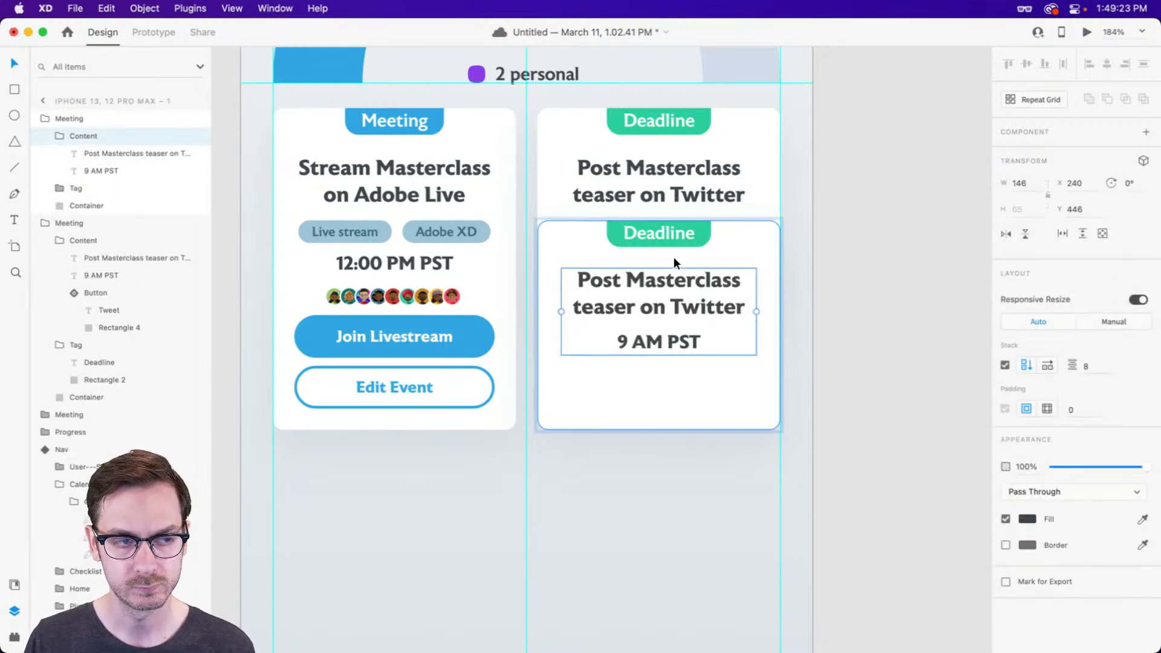
Move the duplicated card straight below the original Deadline card, at Y 499.
left_click_drag(675, 256, 676, 364)
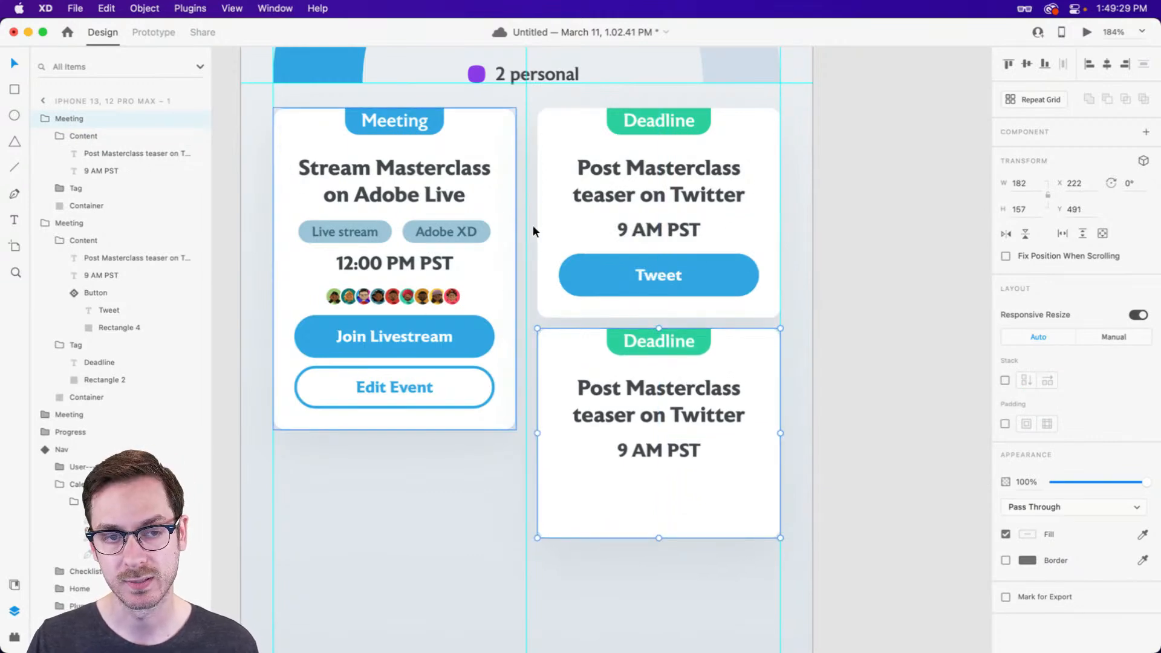
left_click_drag(610, 381, 610, 393)
key("Up")
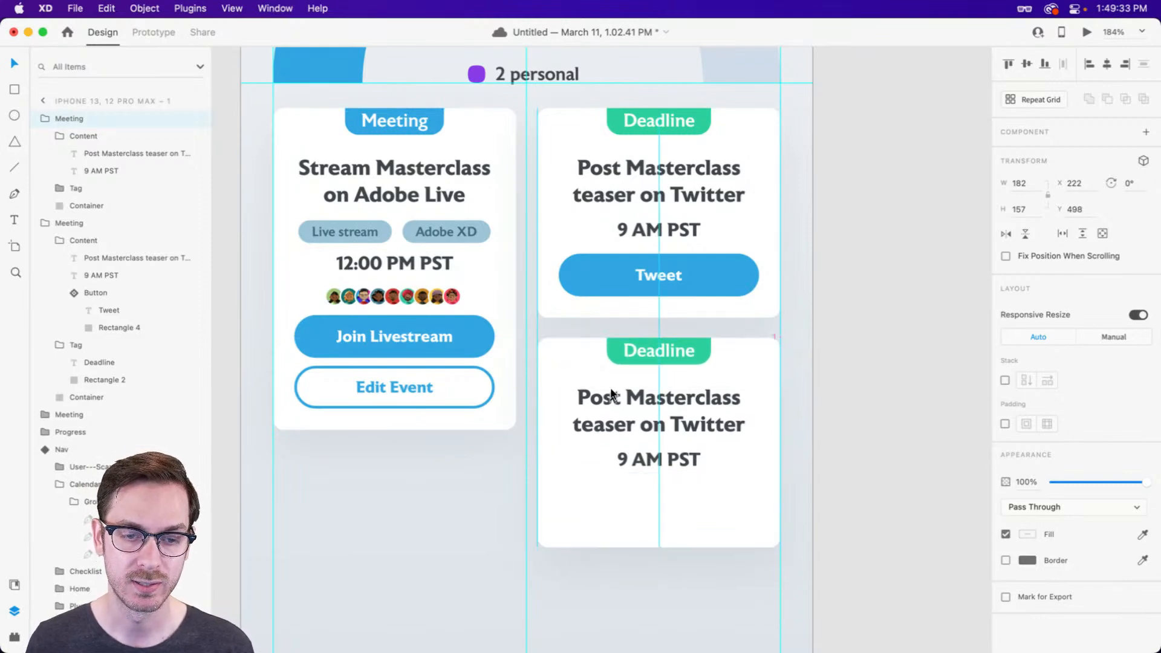
key("Down")
key("alt")
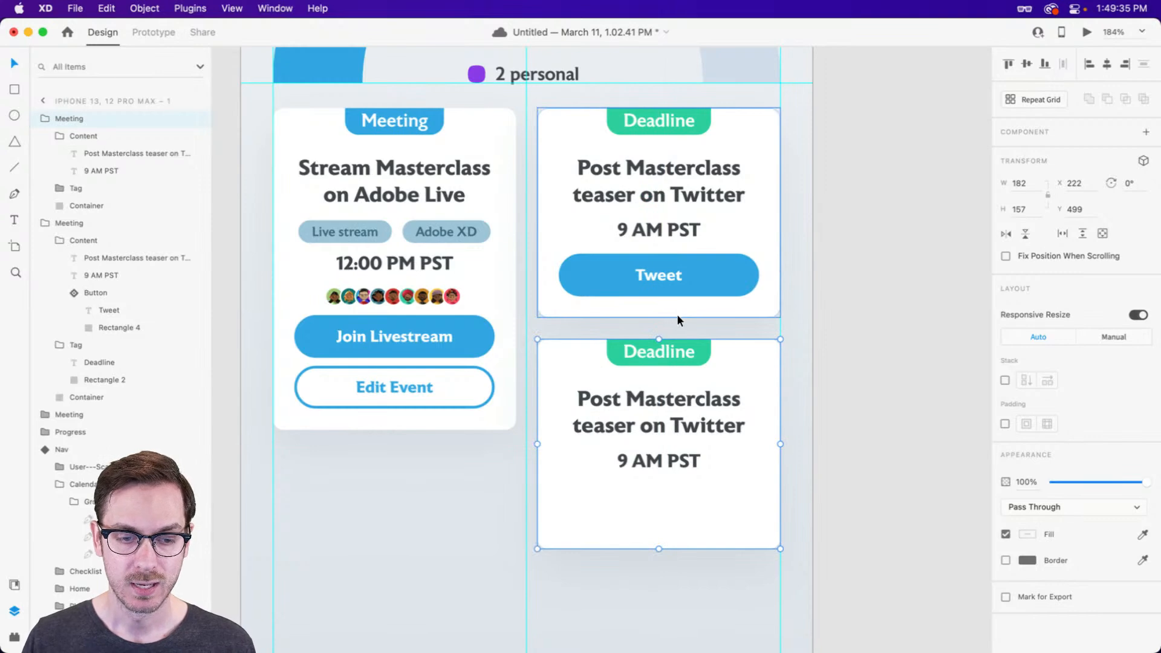
Delete the Tweet button from the upper Deadline card.
double_click(670, 266)
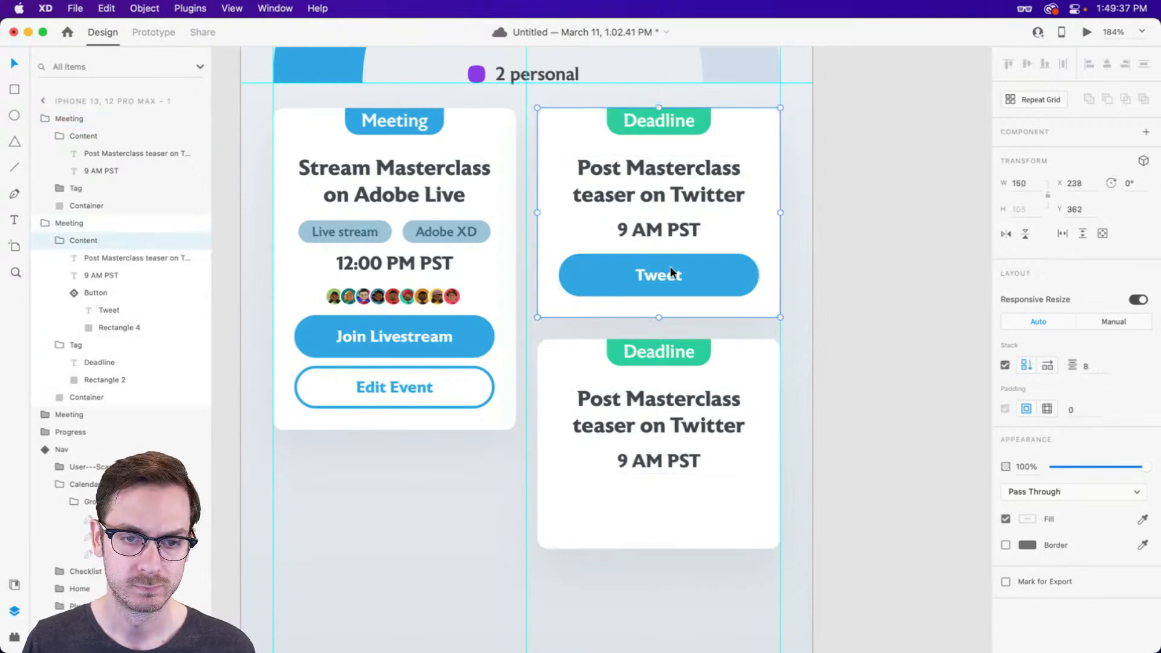
double_click(684, 267)
key("Delete")
Shorten the upper Deadline card's container to a height of 117 and replace the lower card with a copy of it at Y 450.
left_click(687, 282)
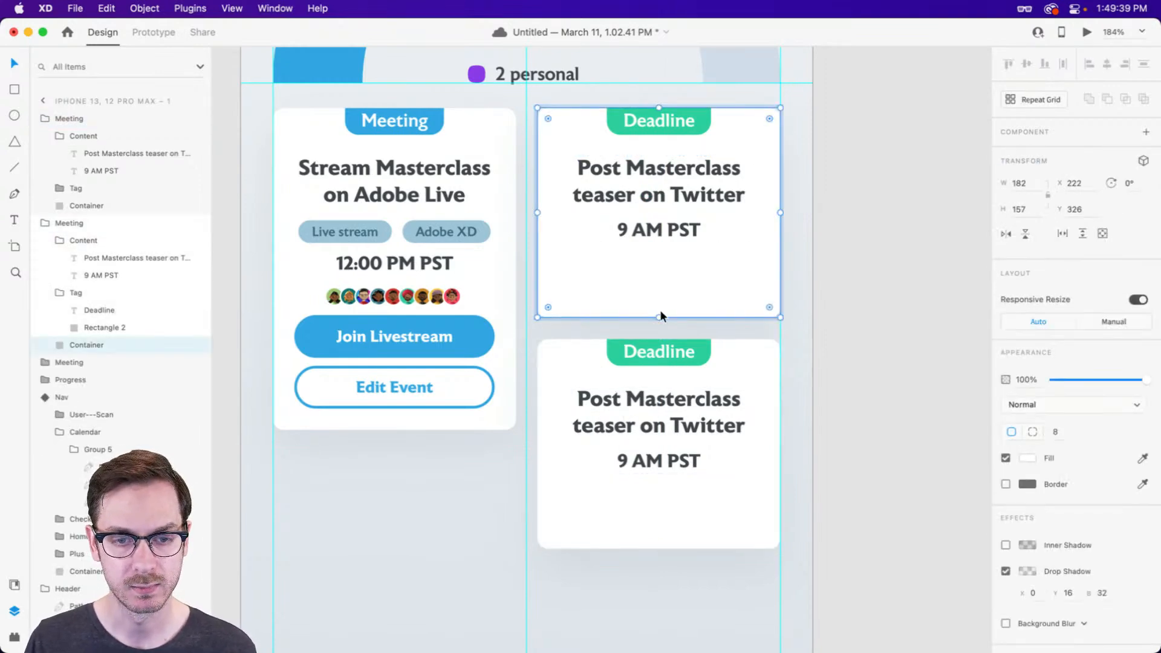
left_click_drag(659, 317, 658, 262)
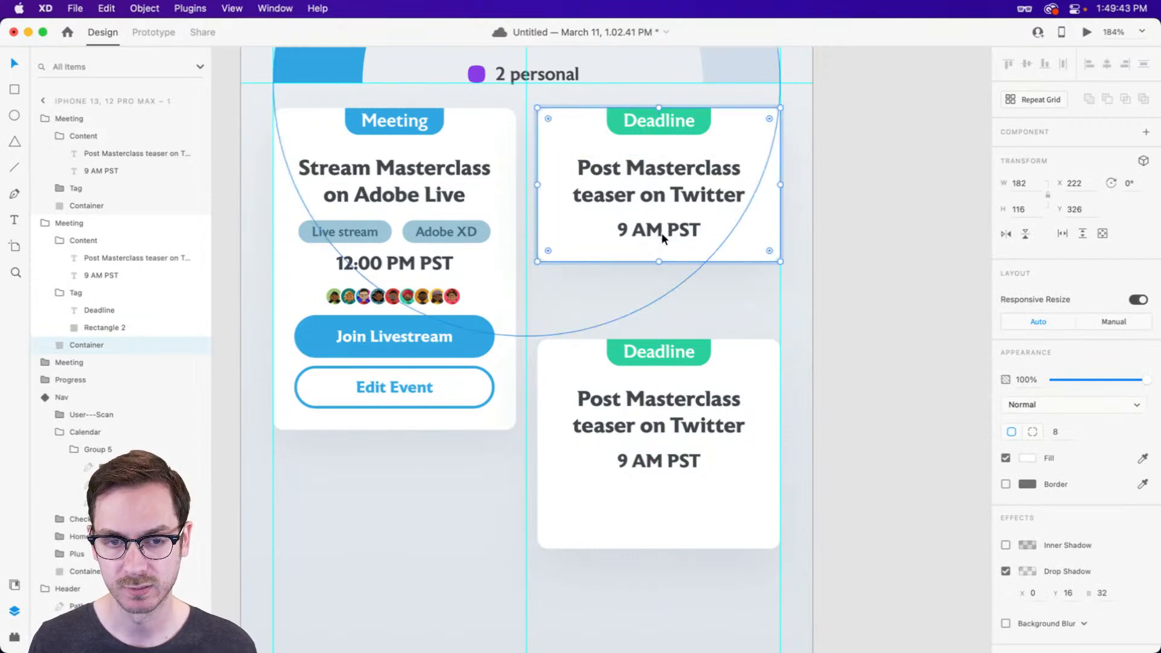
key("super+Down")
key("super+Down")
left_click_drag(660, 397, 652, 360)
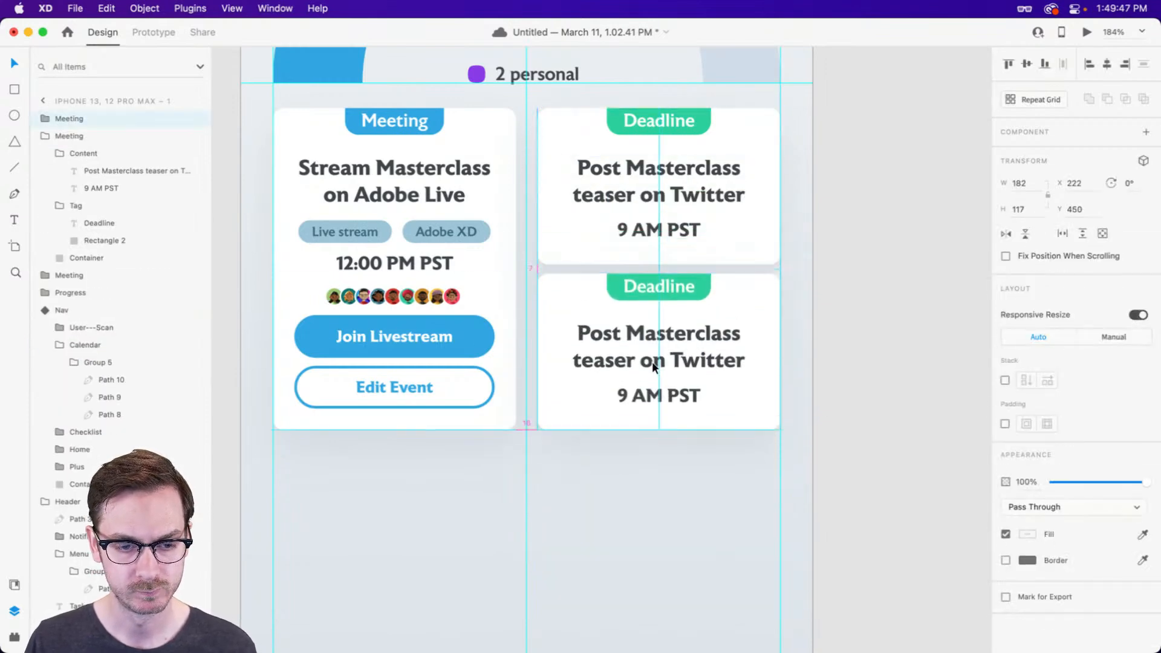
Change the lower card's tag text to Personal.
double_click(666, 288)
double_click(666, 287)
double_click(668, 294)
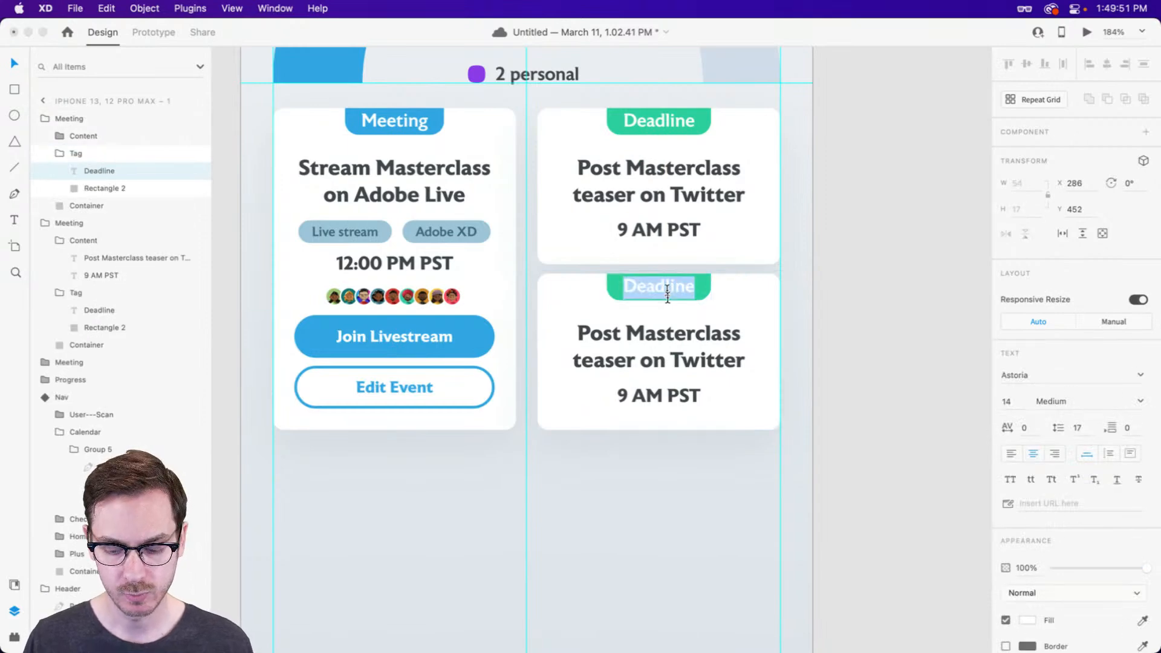
type("Personal")
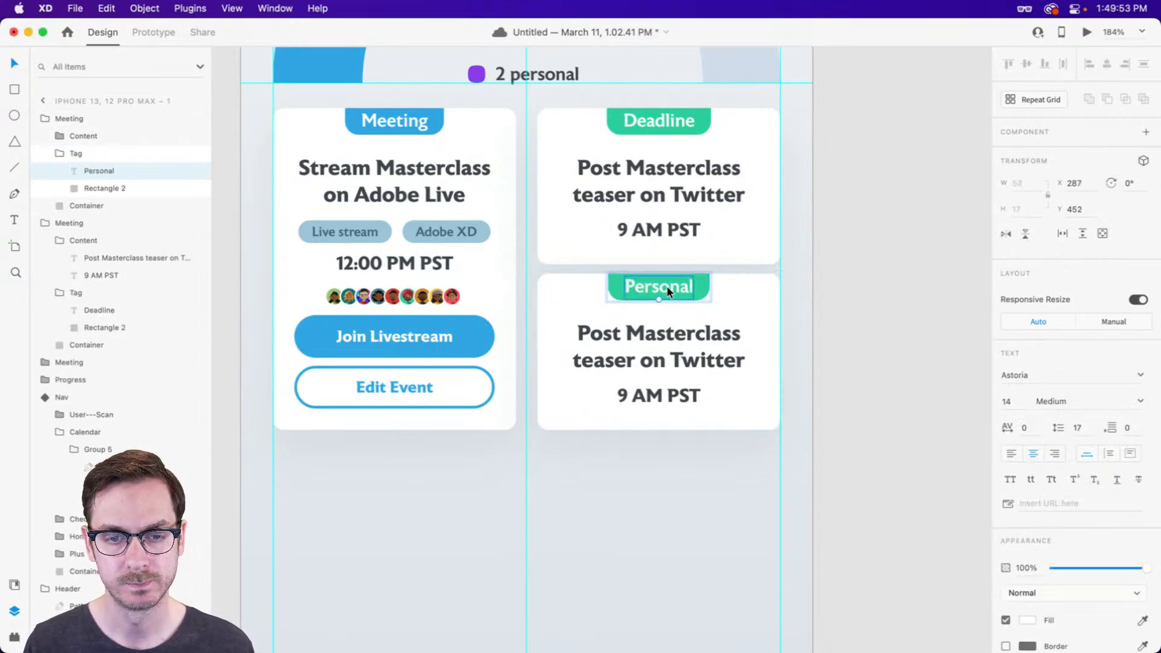
Fill the Personal tag's background with the purple sampled from the personal legend swatch.
left_click(709, 284)
key("i")
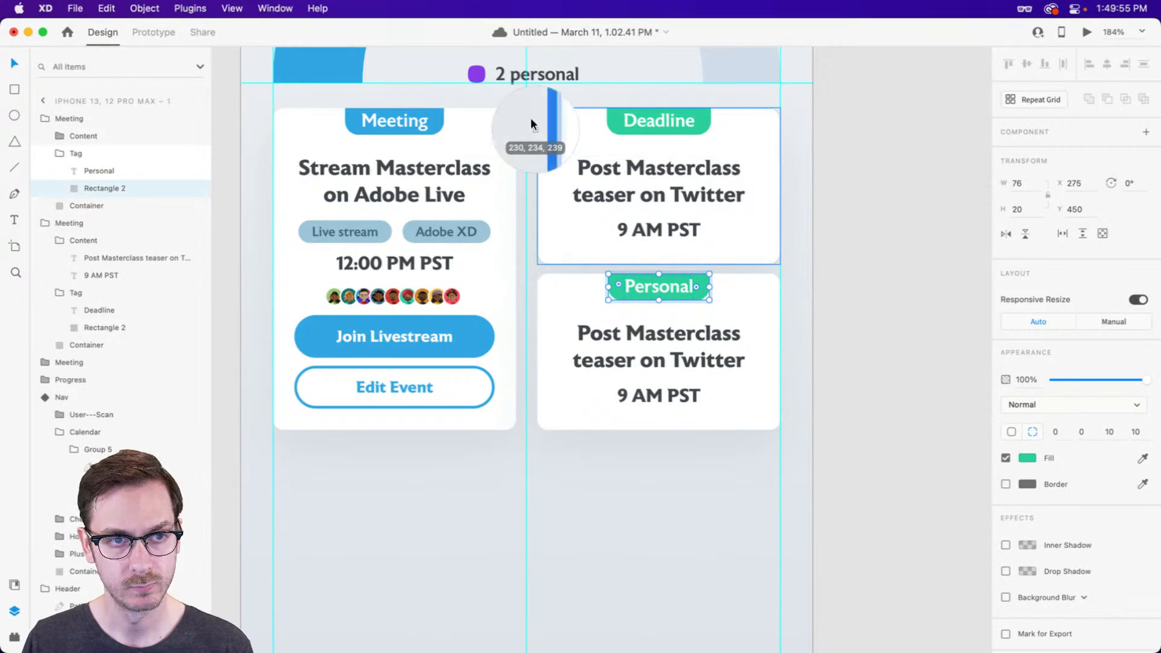
left_click(478, 72)
Replace the Personal card's title with "Order Burritos".
left_click(659, 361)
double_click(658, 363)
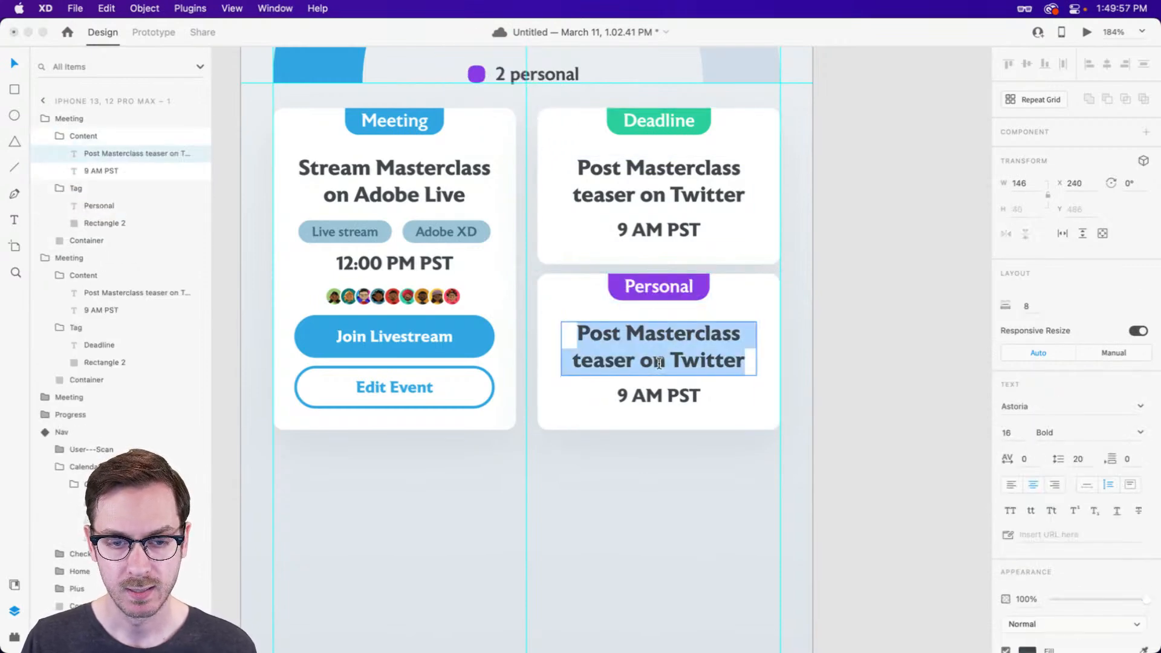
type("Order")
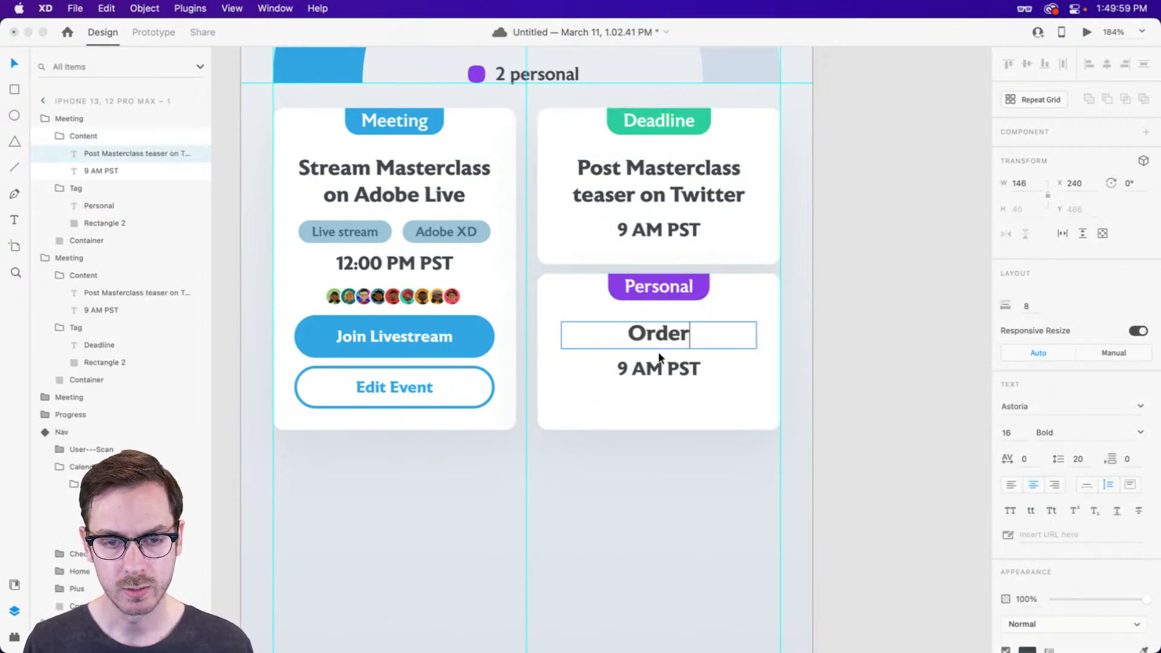
type(" Burritos")
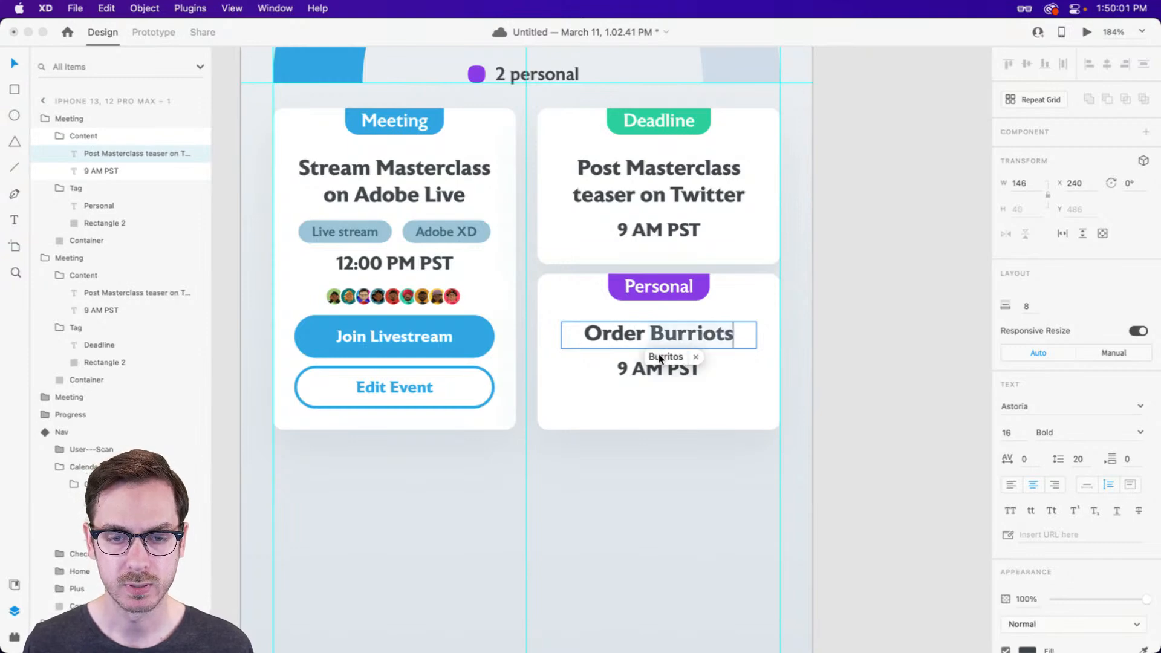
key("BackSpace")
type("s")
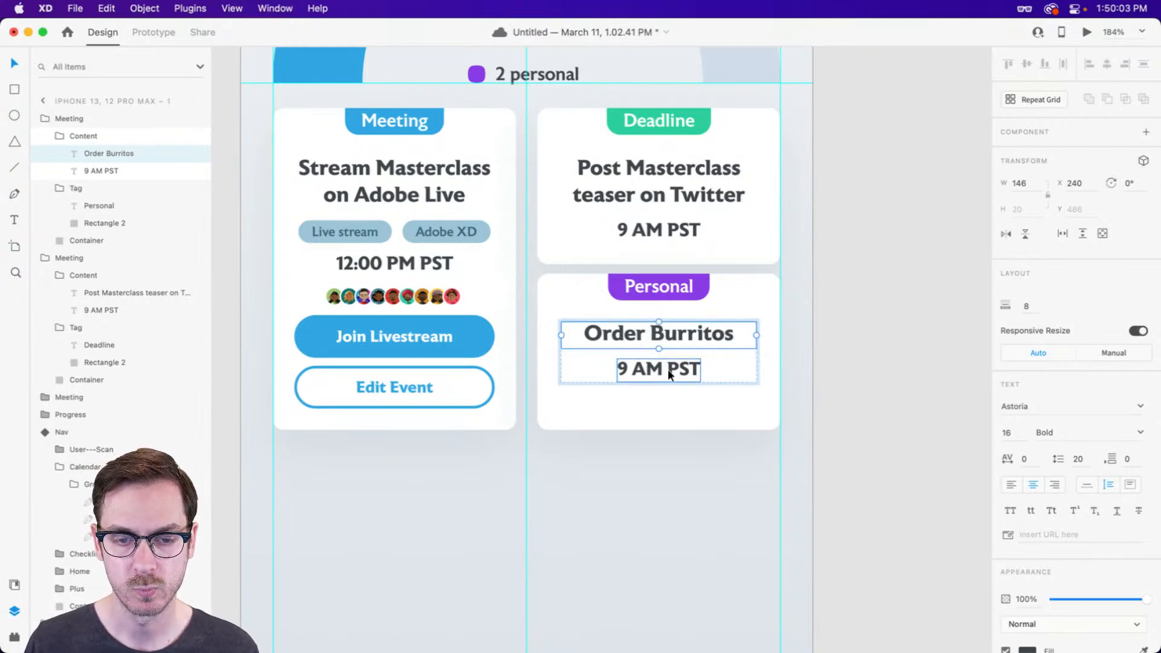
Change the Personal card's time text to "1:05 PM PST".
left_click(662, 365)
double_click(621, 369)
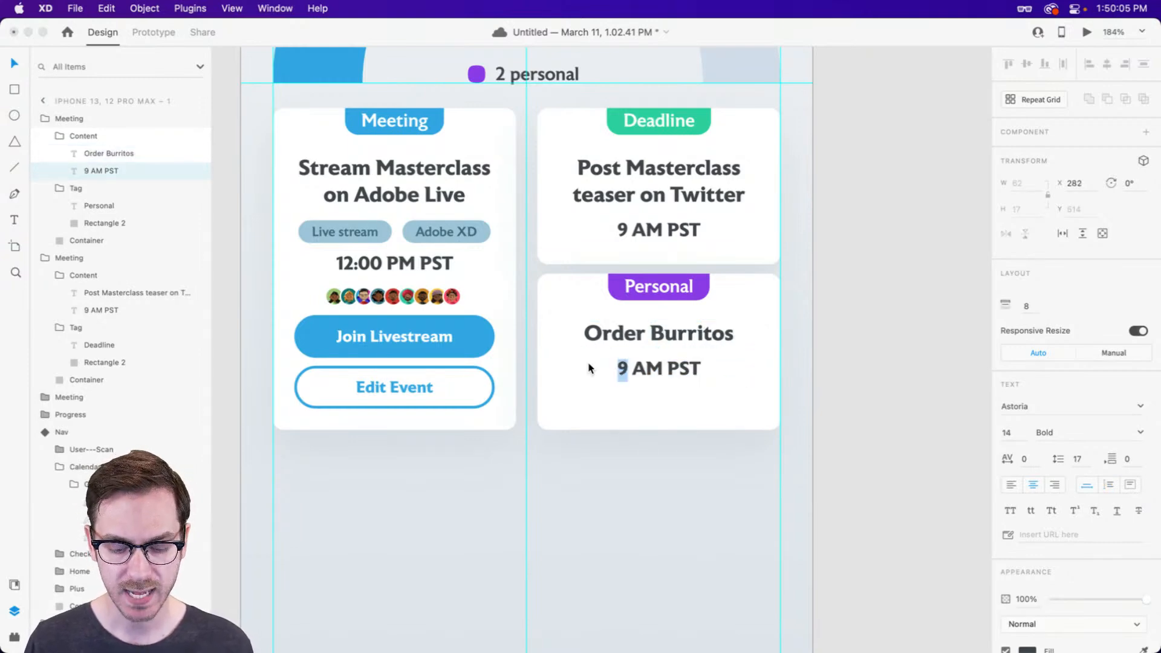
type("1")
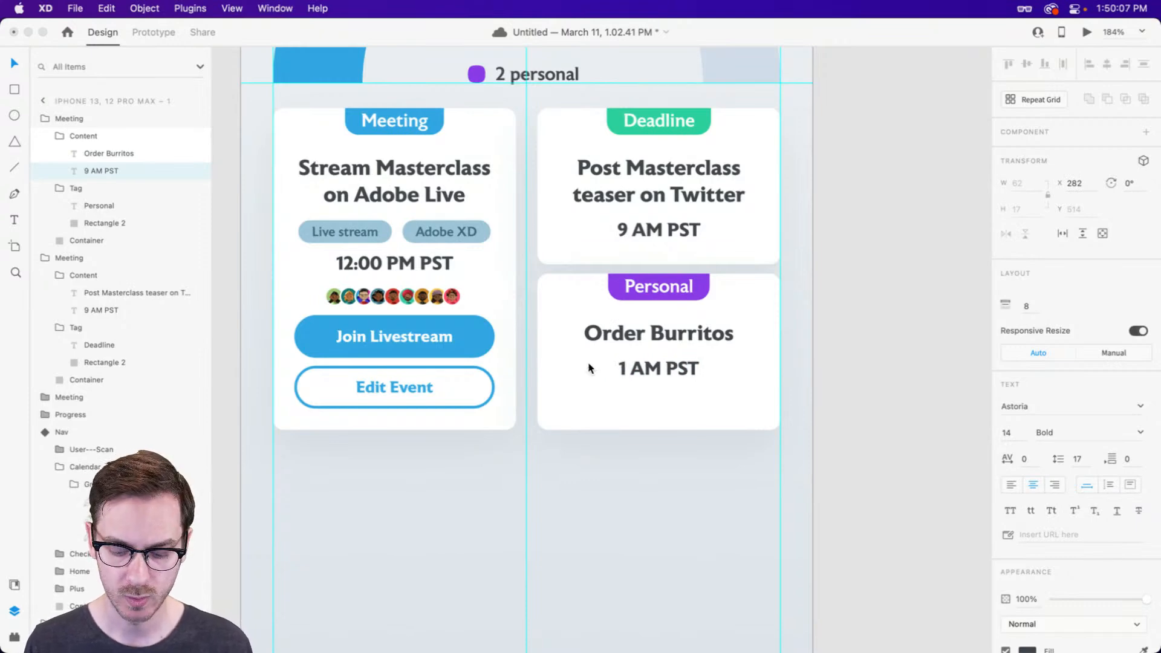
type(":05")
key("Right")
key("shift+Right")
key("shift+Right")
key("shift+Right")
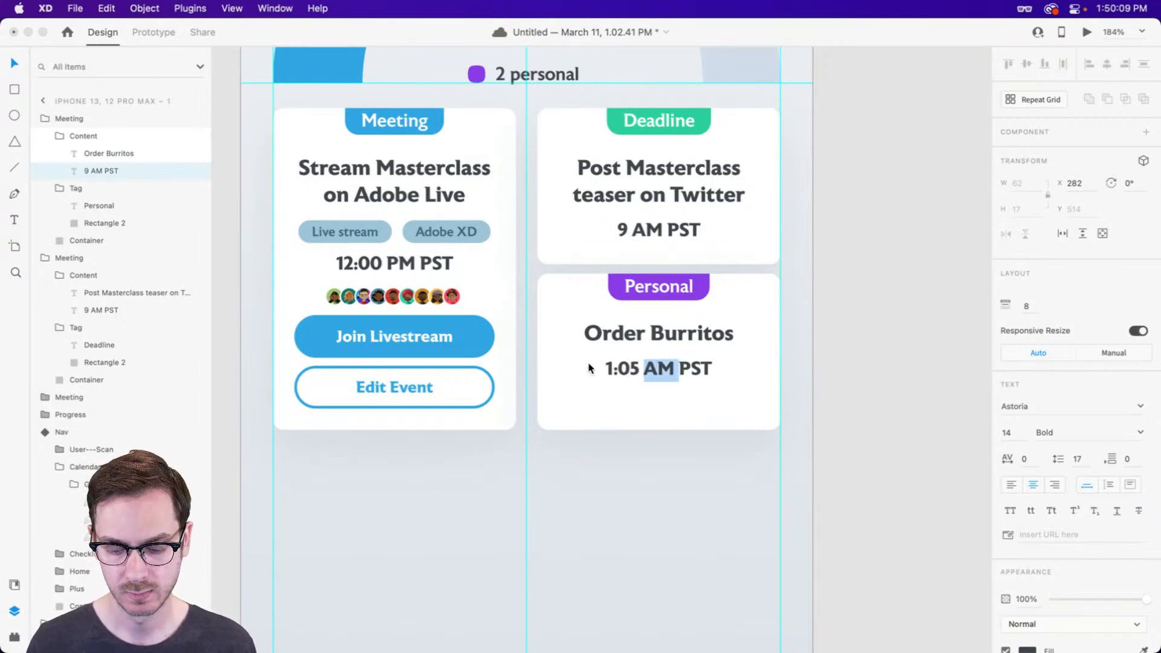
type("PM")
key("Escape")
left_click(652, 393)
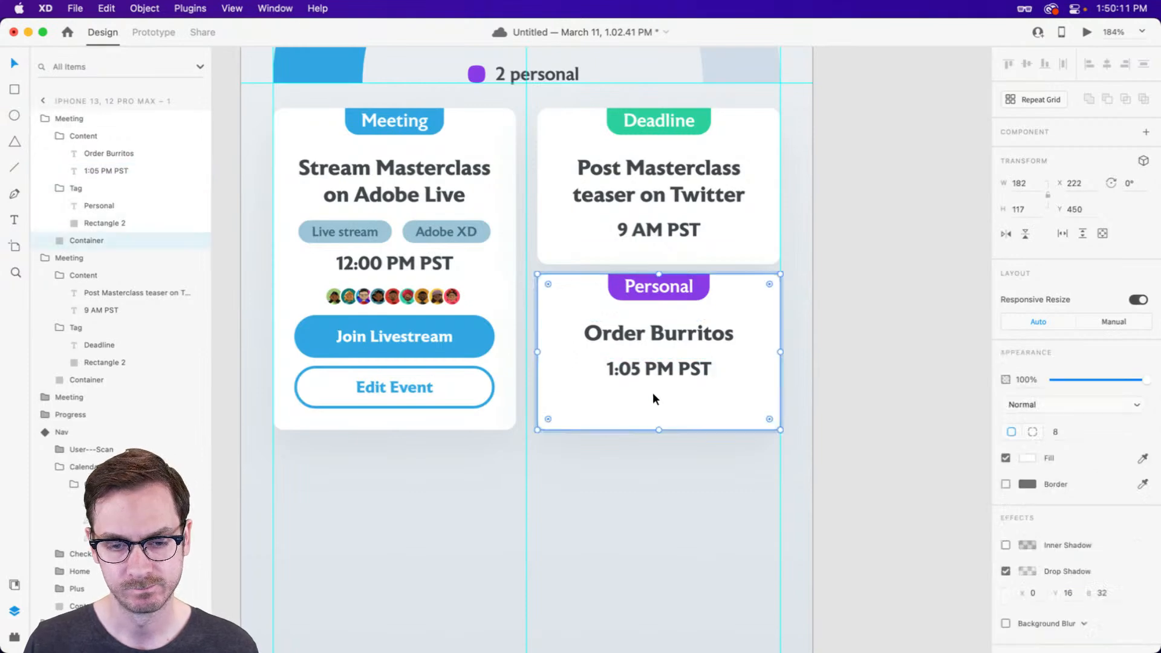
left_click_drag(658, 433, 658, 405)
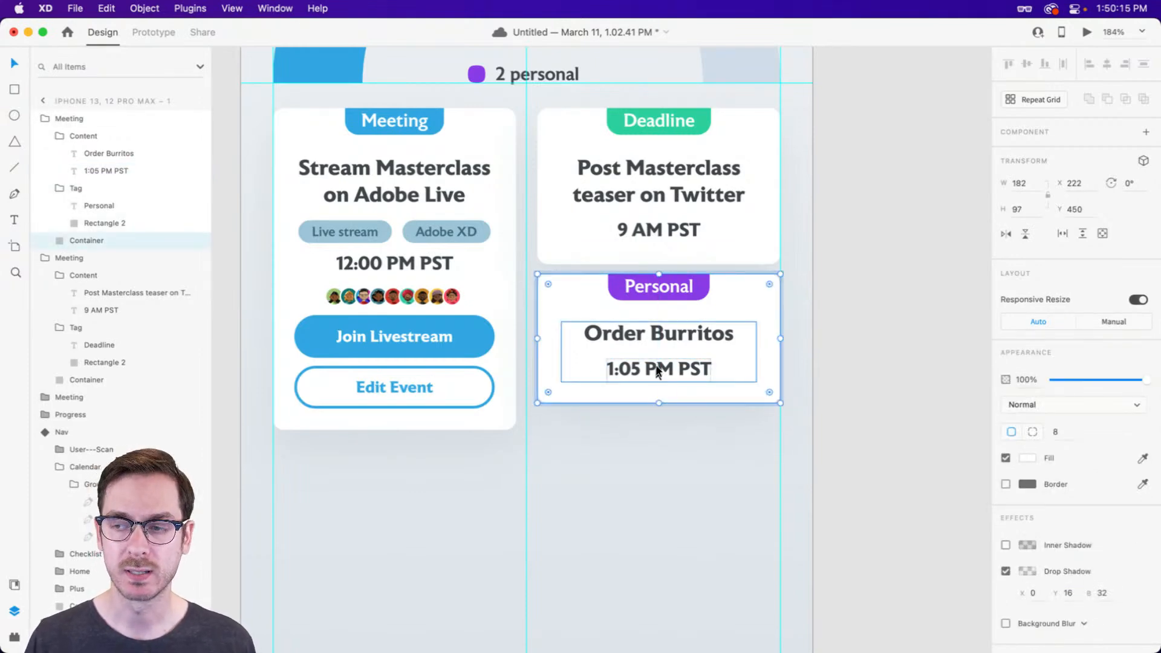
left_click_drag(660, 403, 664, 431)
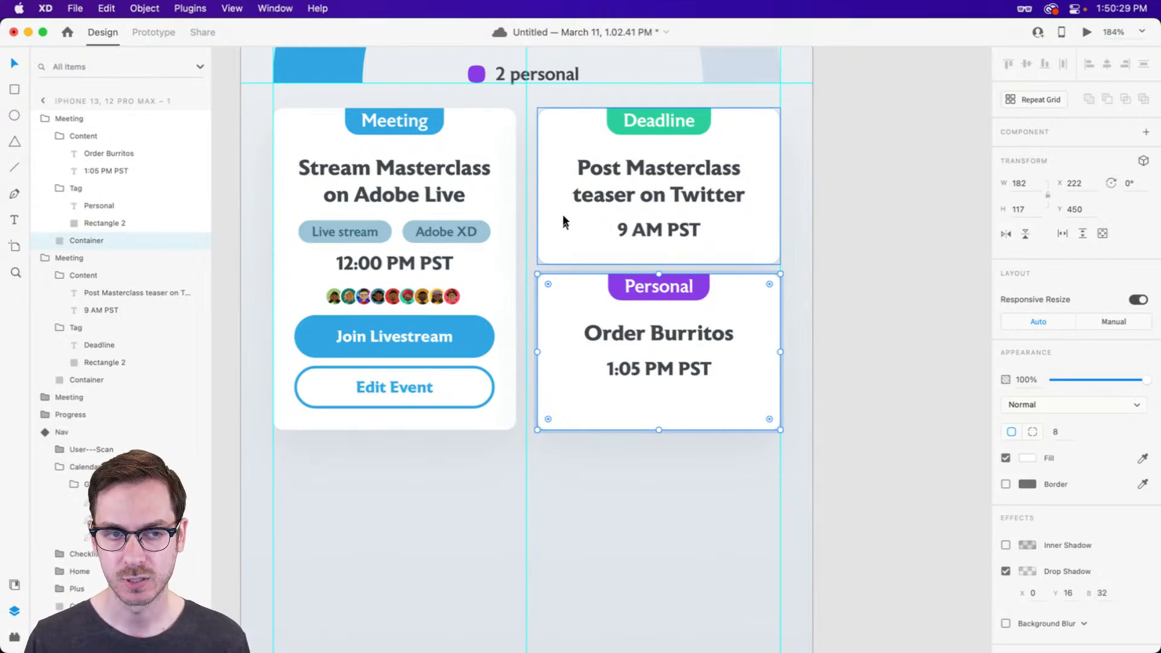
Shorten the Personal card from its upper edge to a height of 108 and lower its text content to Y 497.
left_click(658, 333)
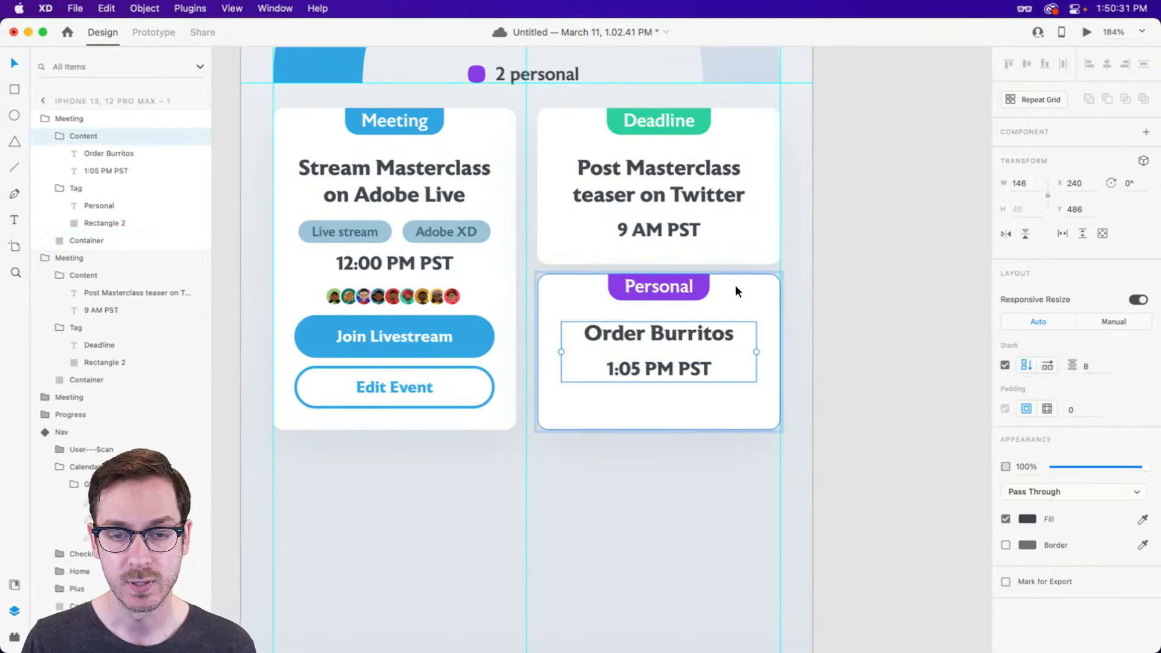
key("Escape")
mouse_move(660, 275)
left_mouse_down()
mouse_move(659, 287)
mouse_move(651, 266)
left_mouse_up()
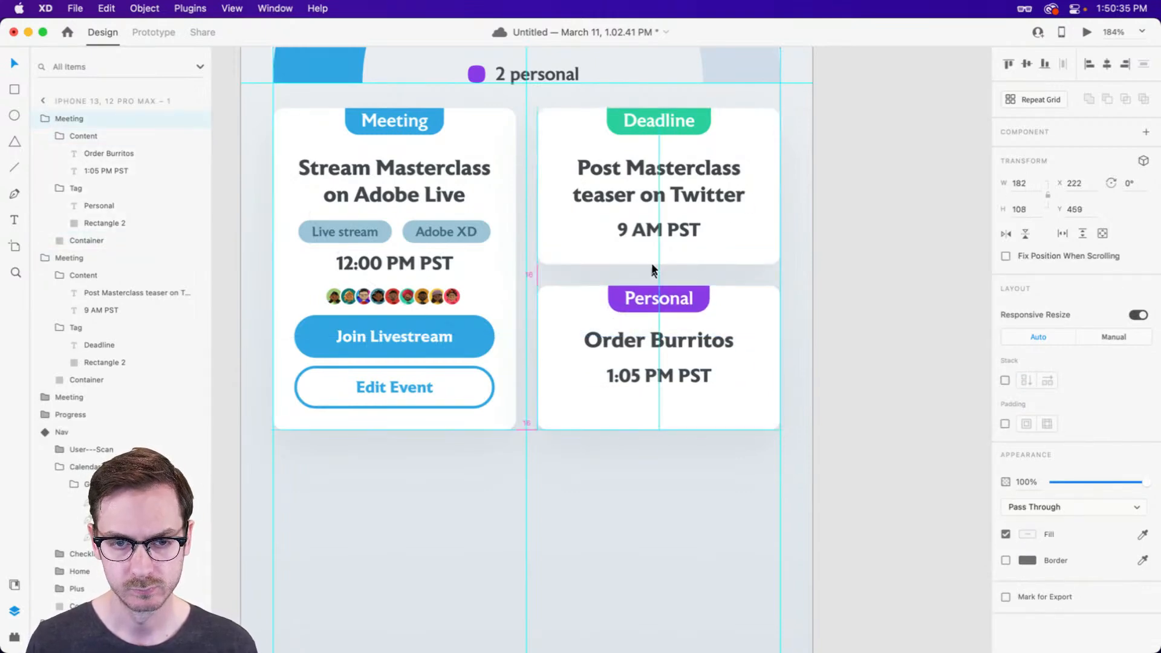
double_click(656, 340)
left_click_drag(670, 335, 668, 344)
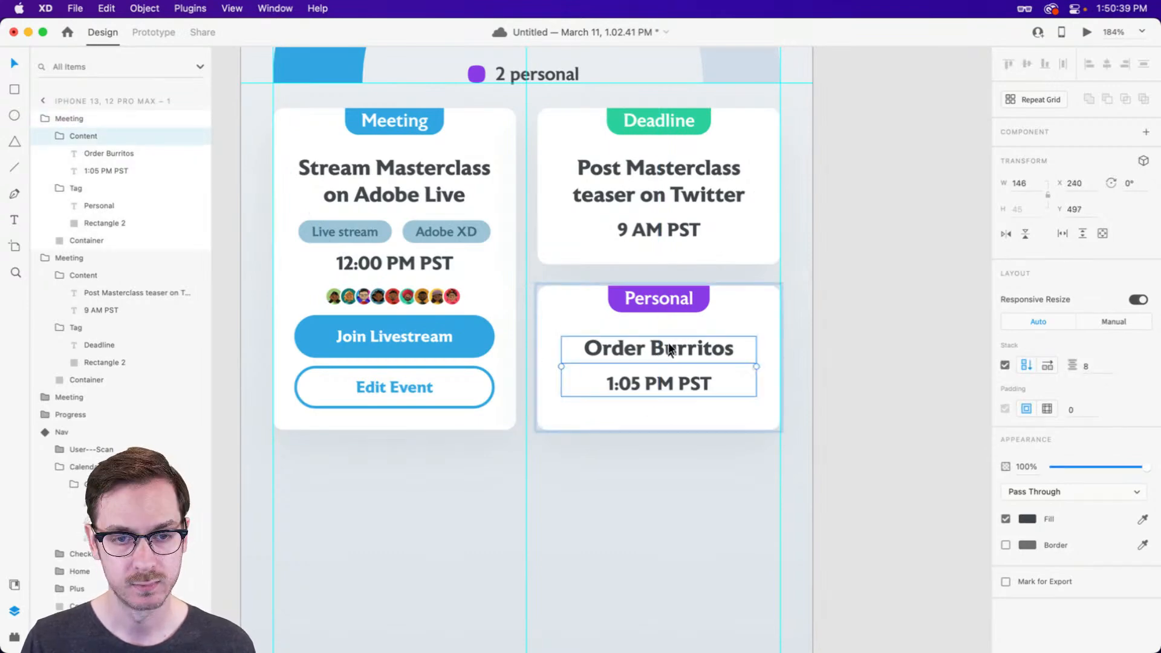
left_click(871, 318)
scroll(735, 318, "down", 5)
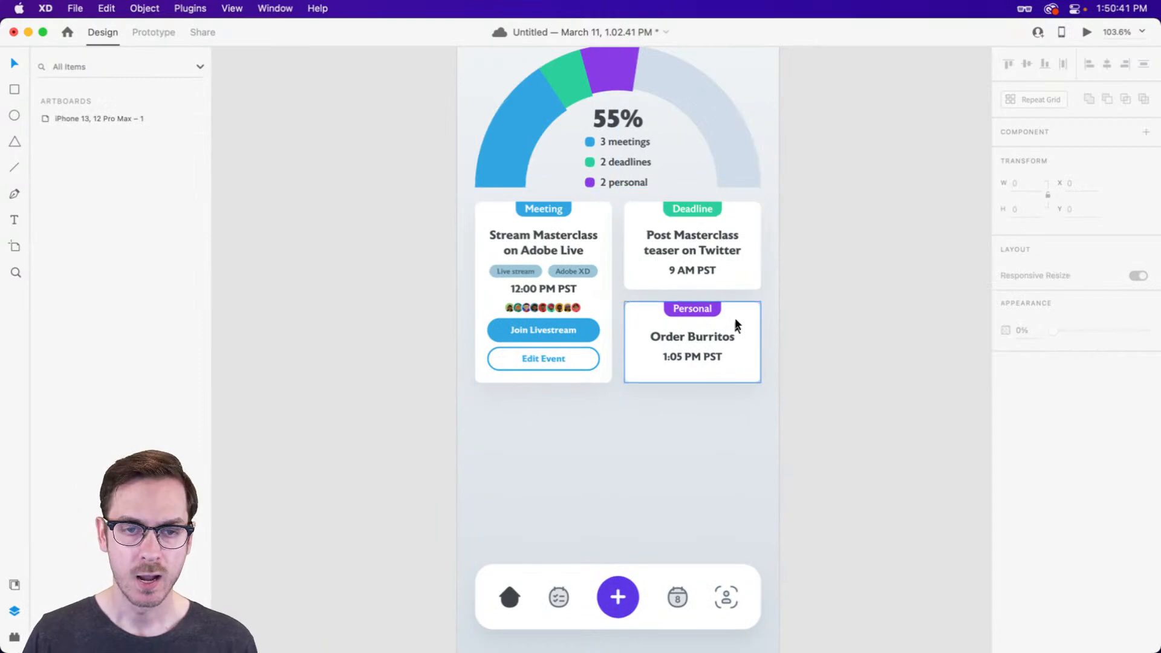
left_click(545, 270)
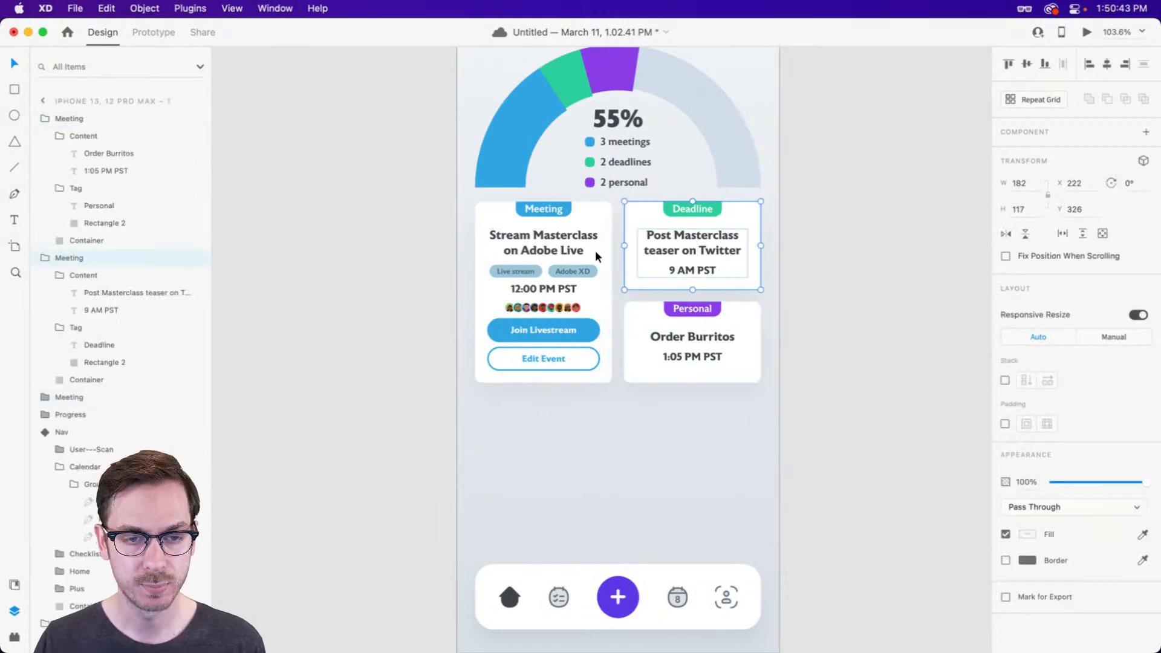
left_click(700, 339)
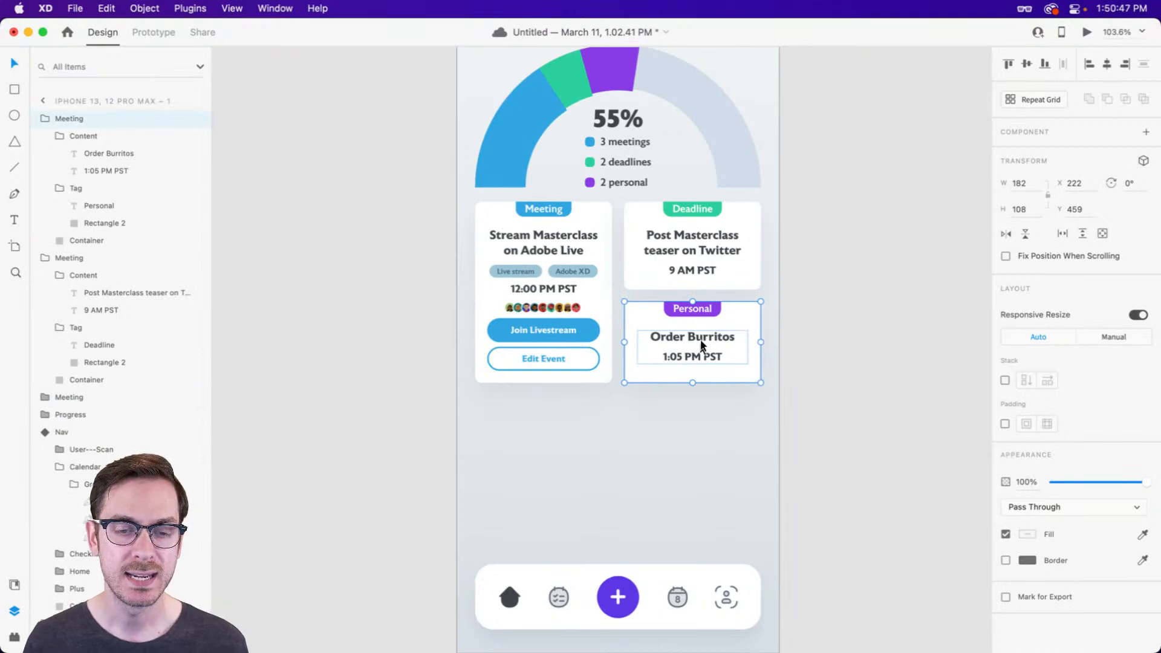
scroll(700, 344, "down", 3)
scroll(551, 344, "up", 5)
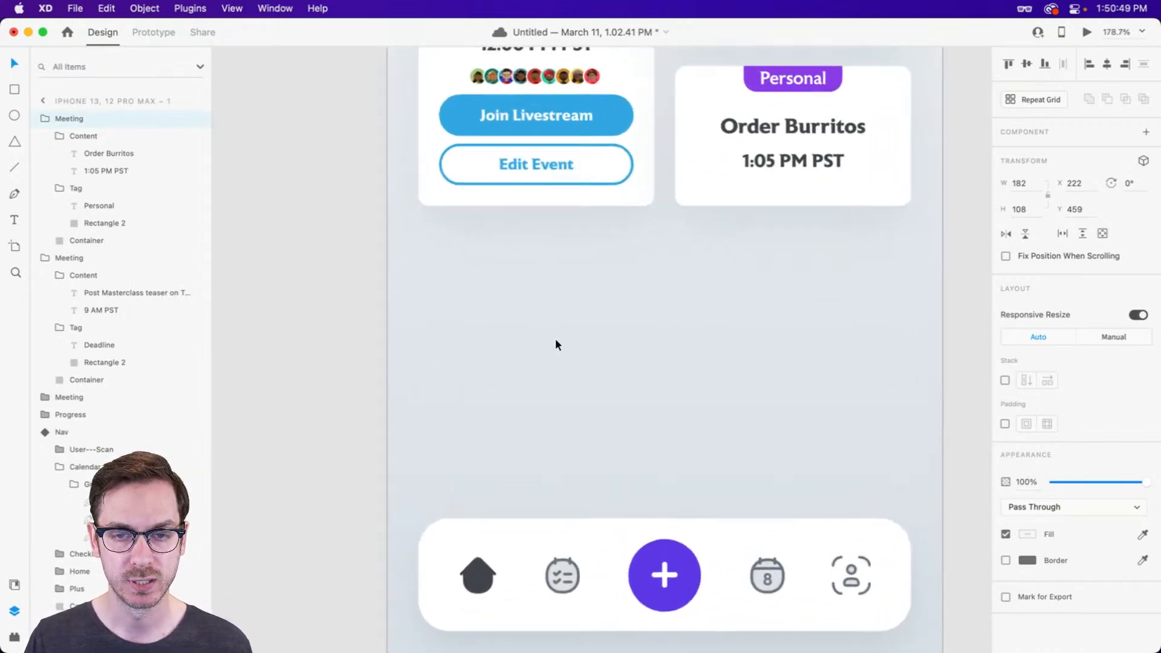
scroll(595, 279, "up", 1)
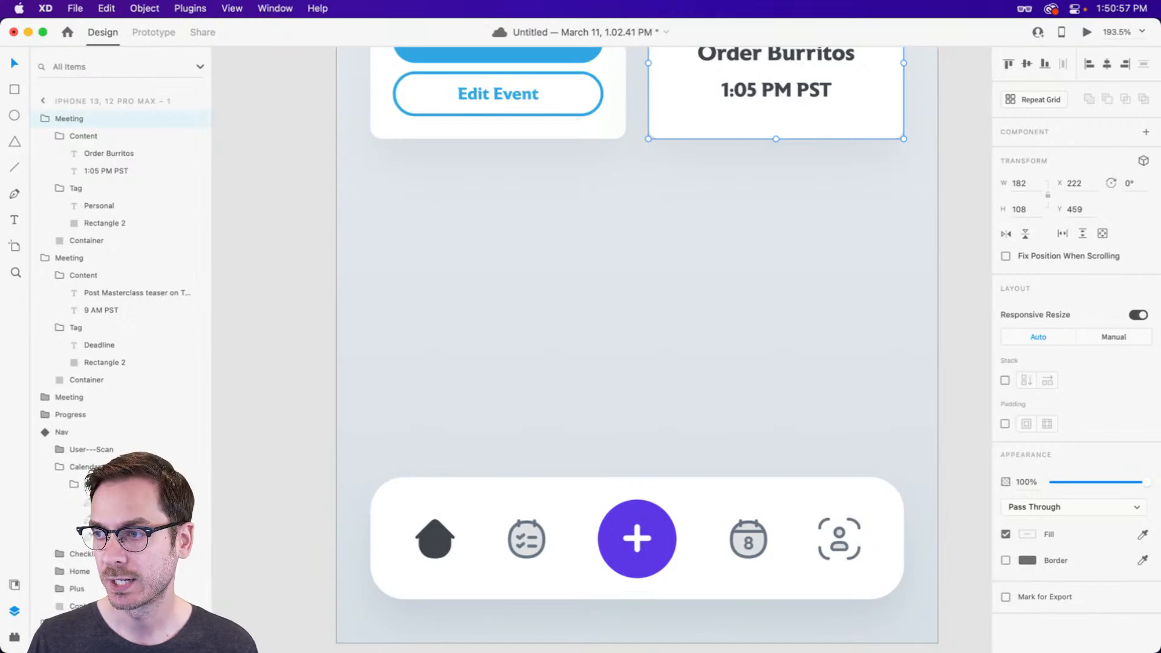
Show the guides and add the heading text "All Tasks" below the Meeting card.
left_click(406, 190)
key("super+shift+apostrophe")
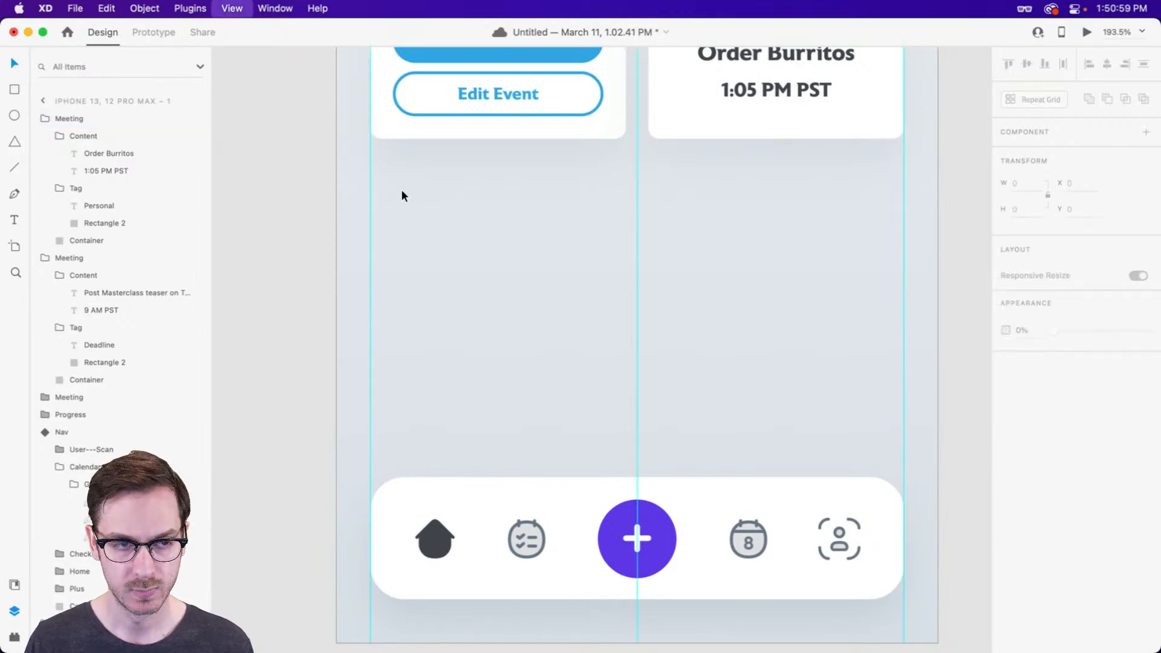
key("t")
left_click(397, 216)
type("Tasks")
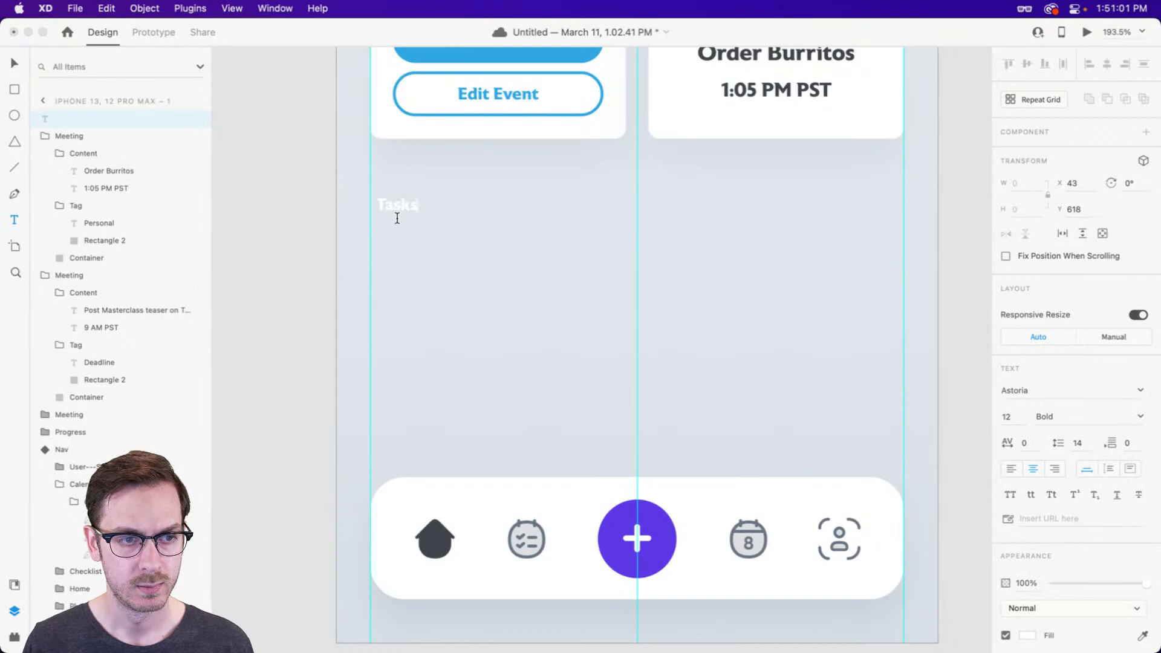
key("Escape")
double_click(399, 206)
type("All")
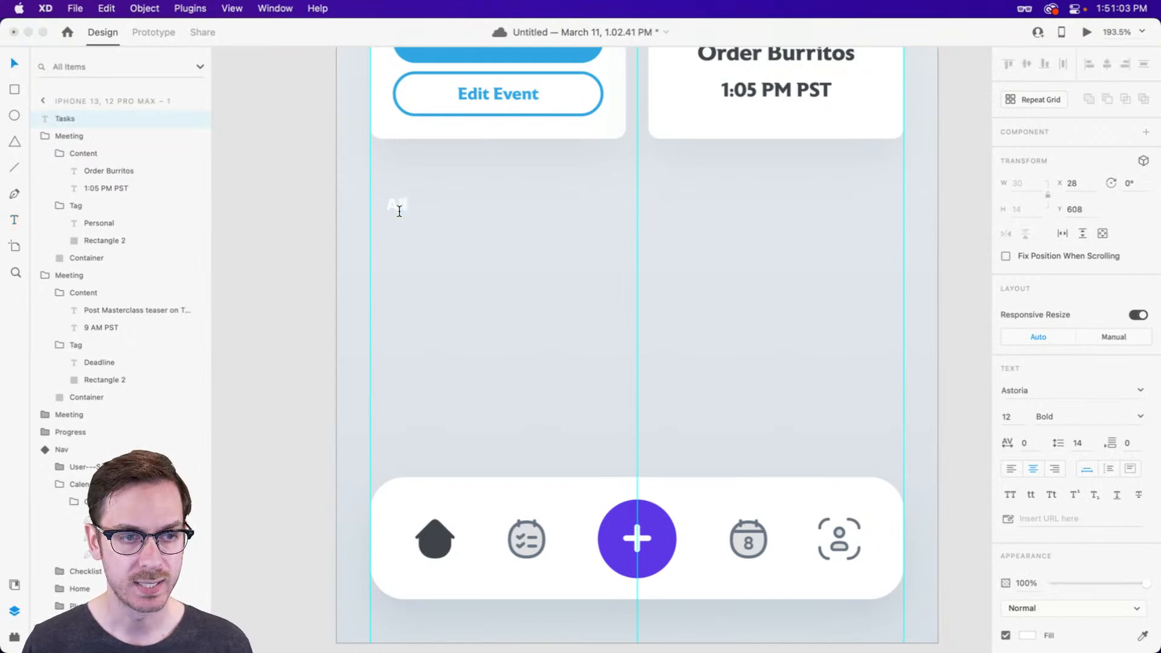
type(" Tasks")
key("Escape")
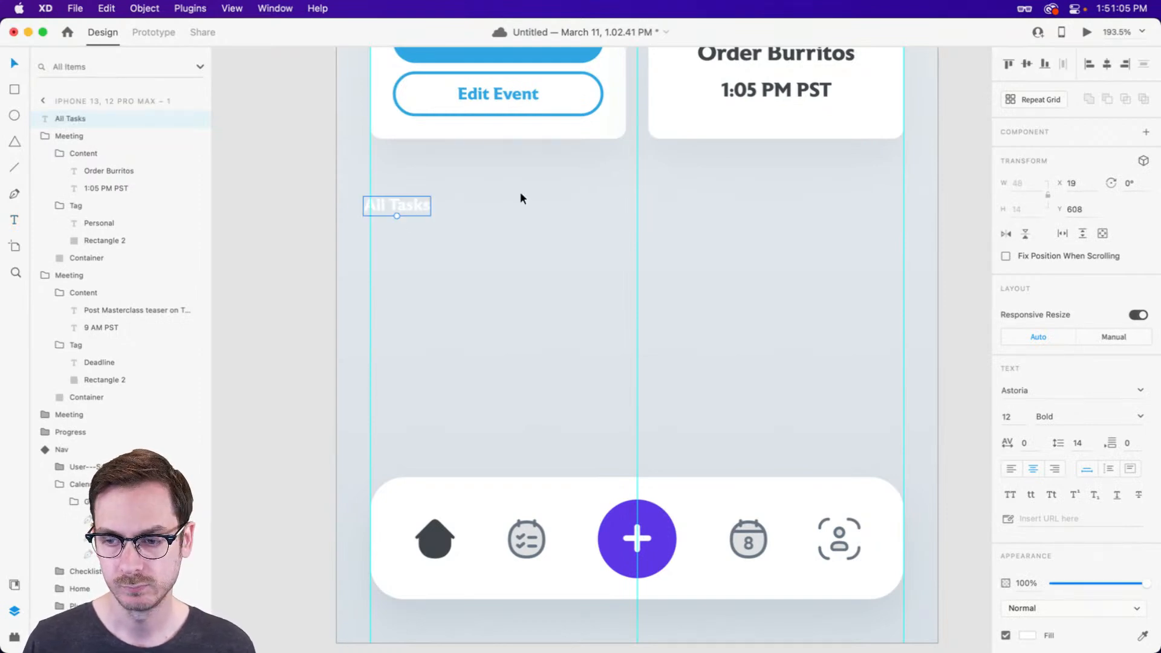
Style the All Tasks heading in dark grey #41454B at size 18, left-aligned, and place it at X 24, Y 591.
key("super+shift+y")
left_click(179, 165)
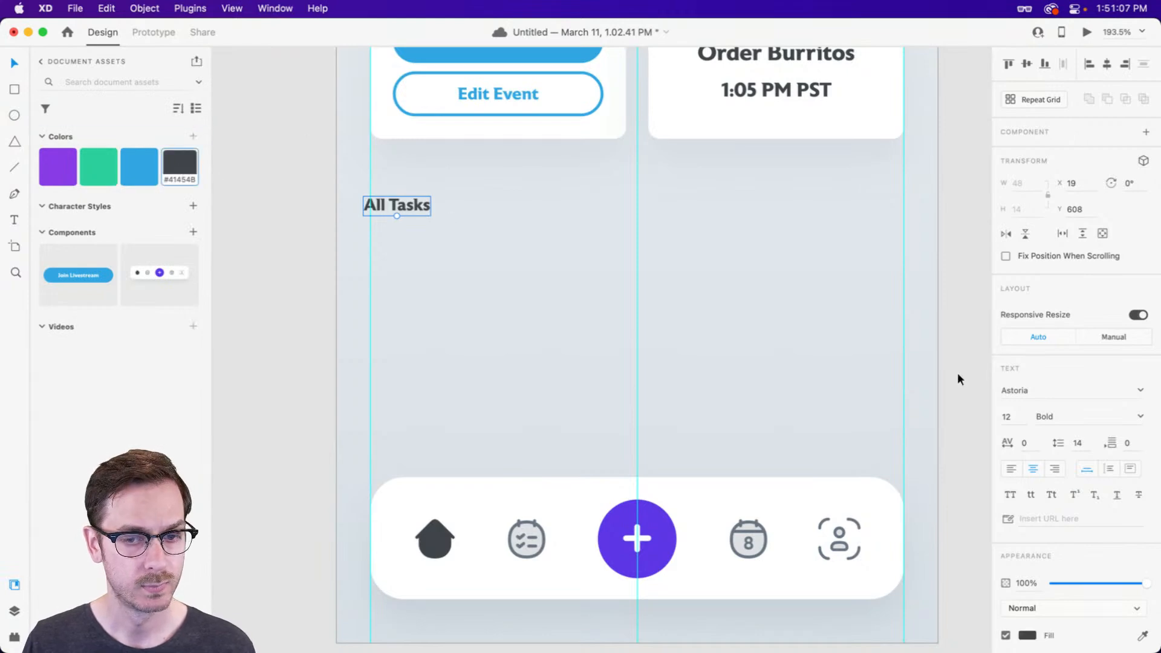
left_click(1027, 420)
type("18")
key("Return")
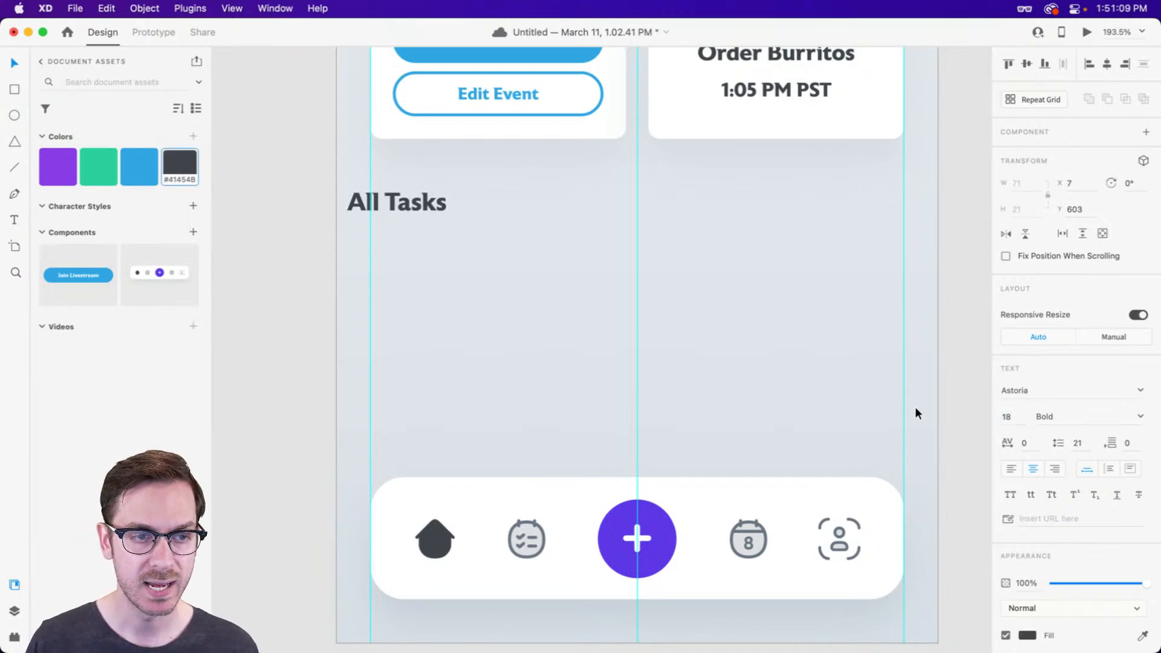
key("super+shift+l")
left_click_drag(436, 199, 458, 184)
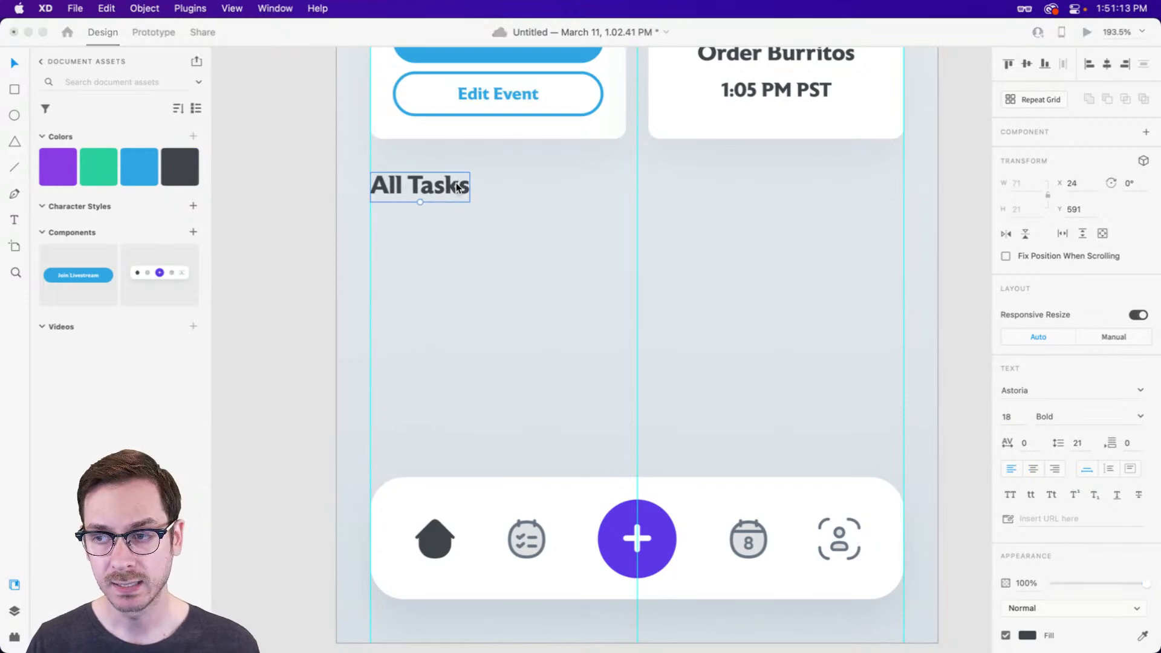
Draw a 17 by 17 circle at X 387, Y 591 level with the heading, filled with #41454B and without a border.
key("e")
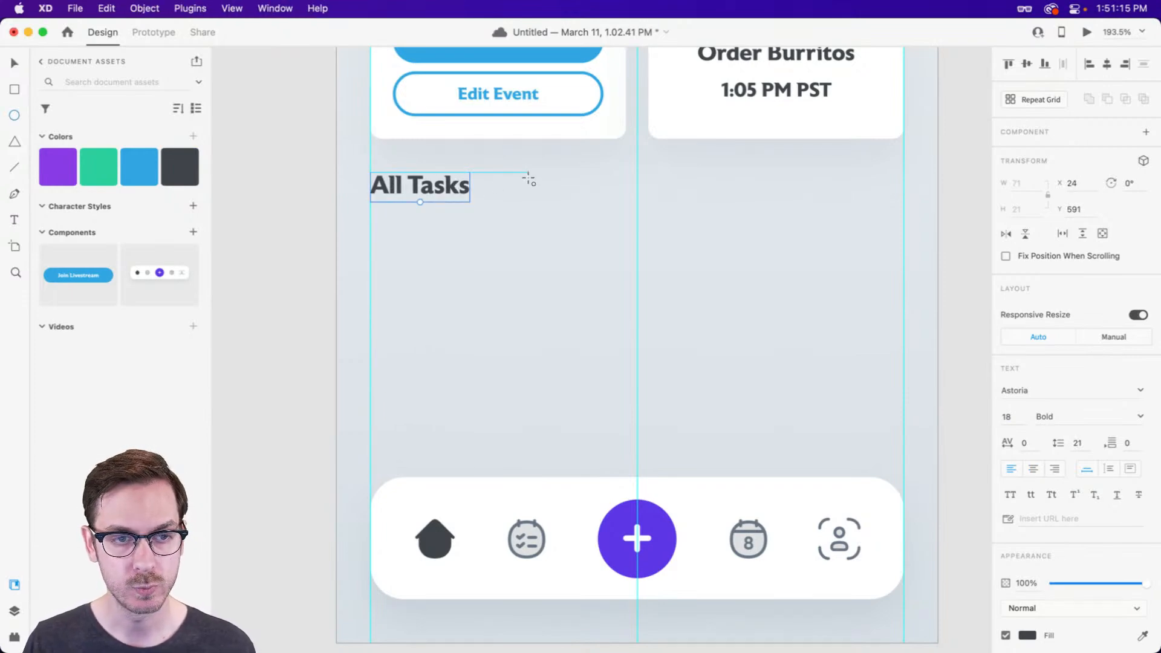
left_click_drag(528, 173, 891, 183)
key("v")
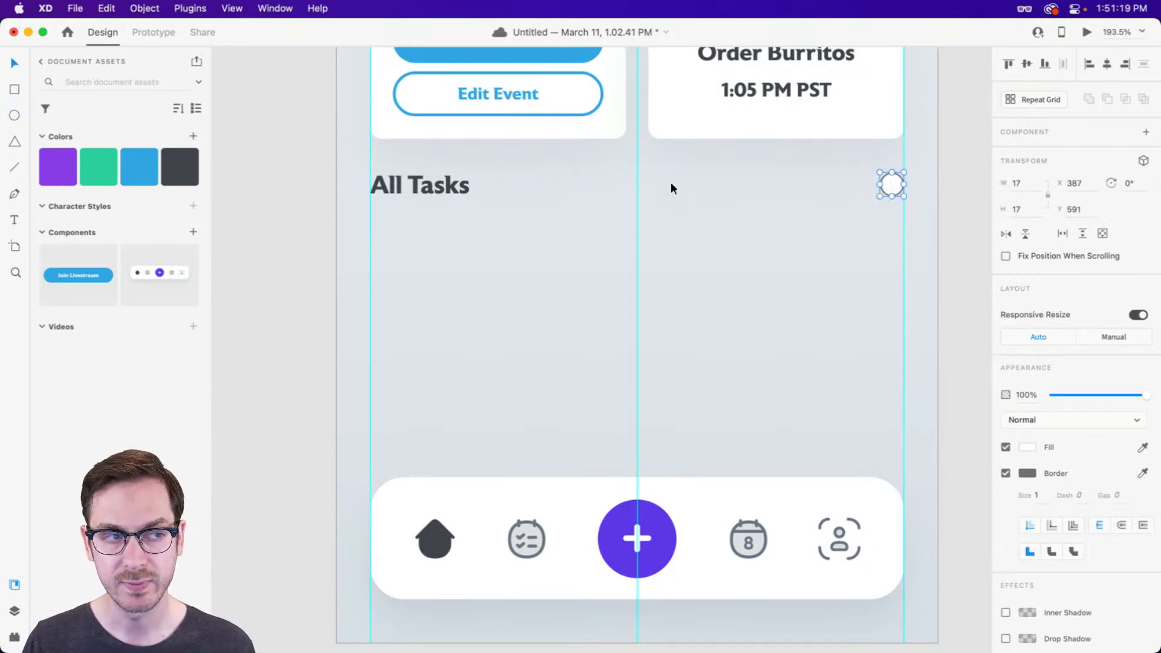
left_click(180, 167)
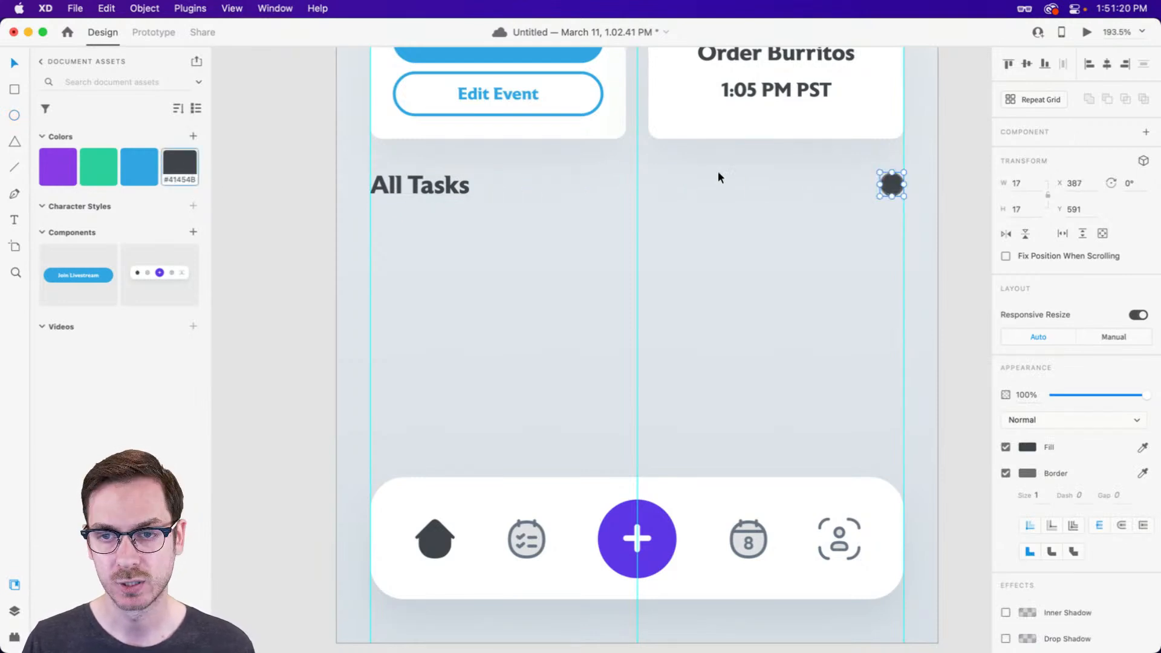
left_click(1005, 474)
Draw a 34 by 34 circle at X 24, Y 624 below the All Tasks heading and convert it to a 50% super ellipse.
scroll(429, 161, "up", 5)
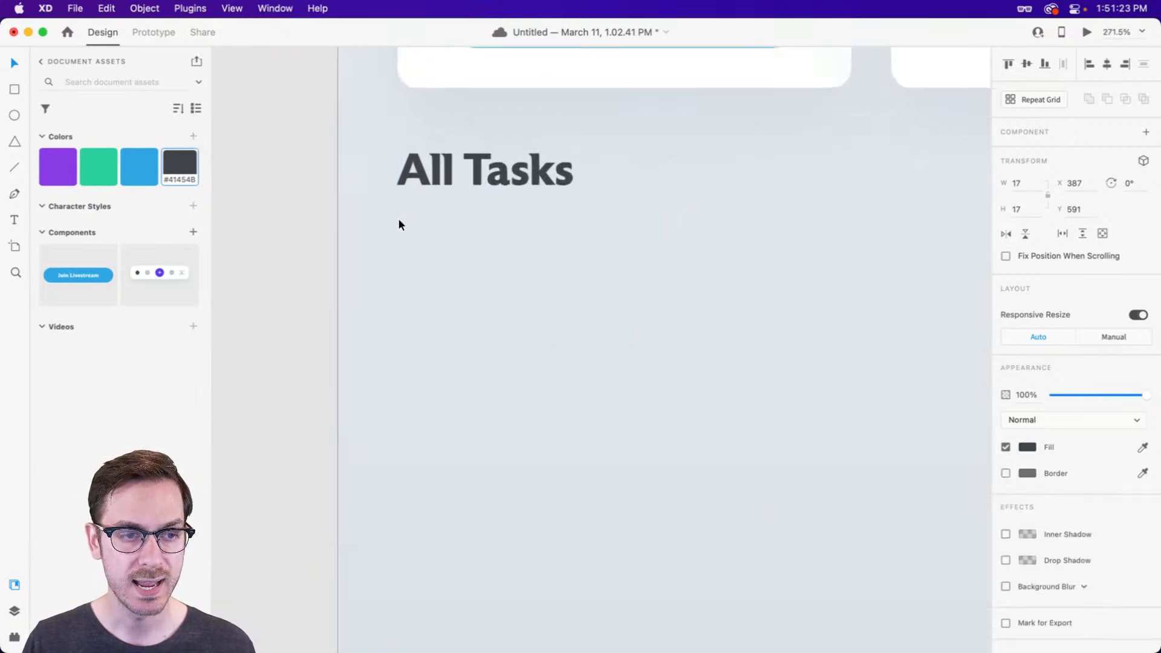
scroll(417, 217, "up", 3)
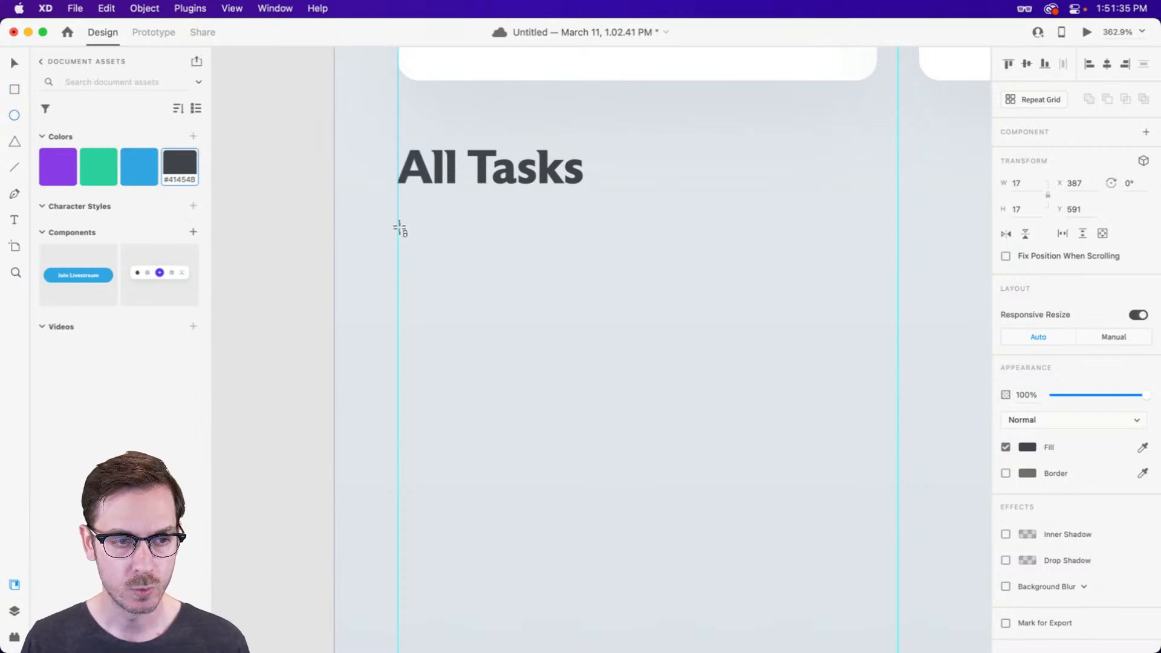
left_click_drag(399, 230, 492, 318)
key("super+Return")
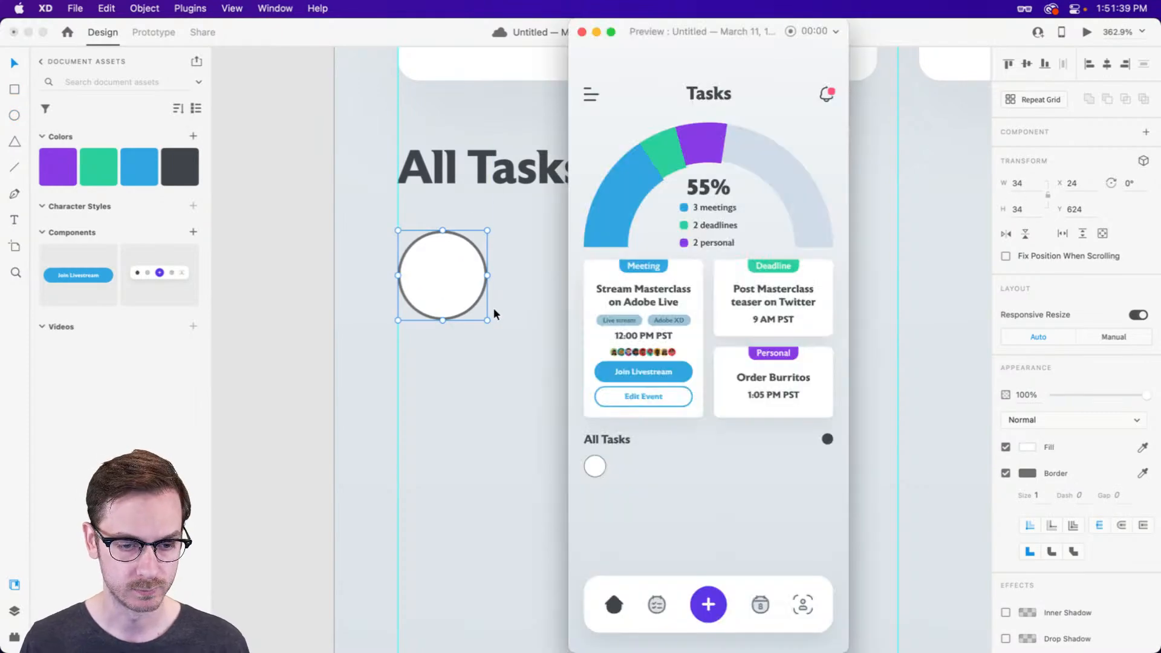
key("super+w")
key("shift+super+p")
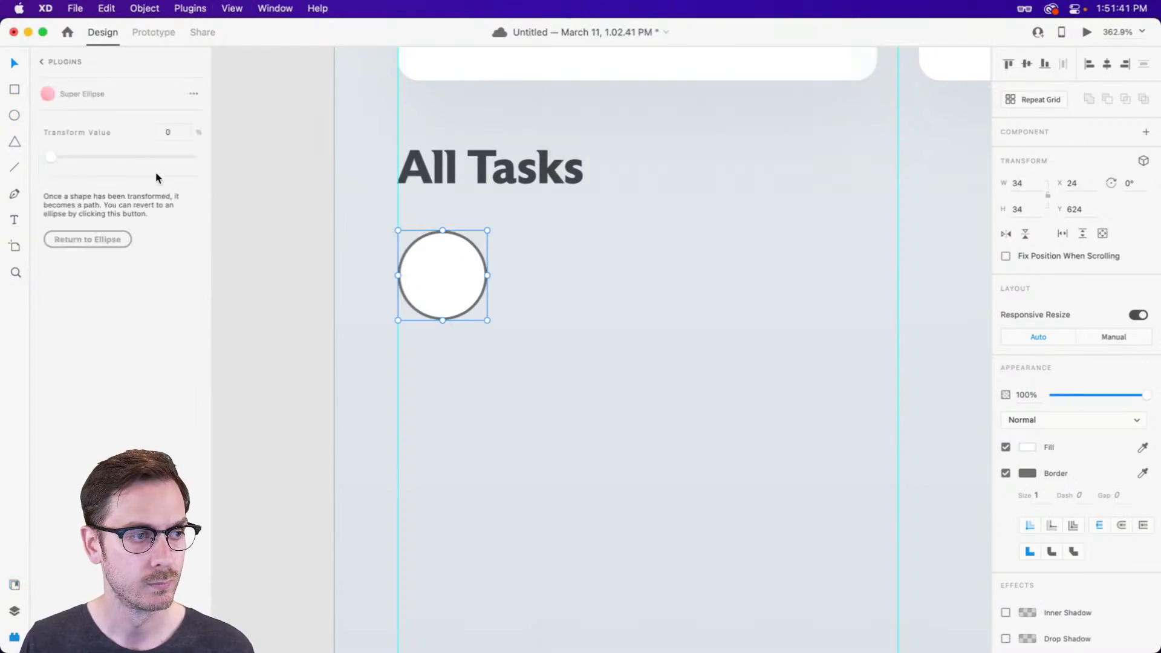
left_click_drag(124, 156, 122, 157)
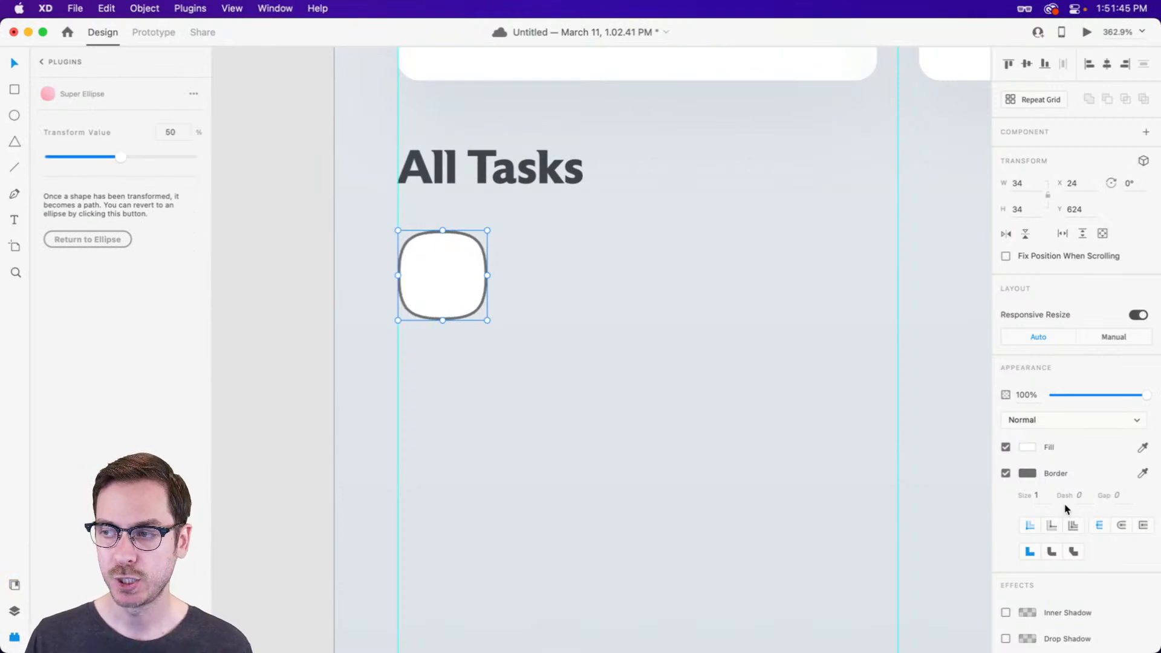
Fill the super ellipse with light blue #9FC0E2.
left_click(1026, 448)
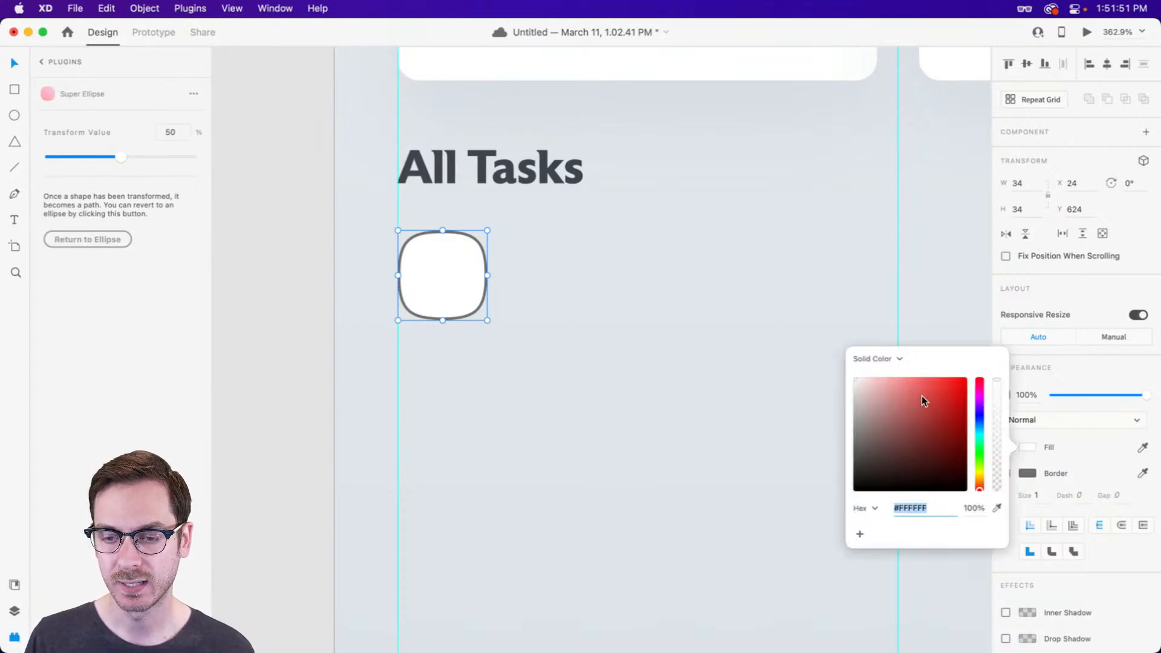
left_click(901, 404)
left_click_drag(978, 402, 979, 425)
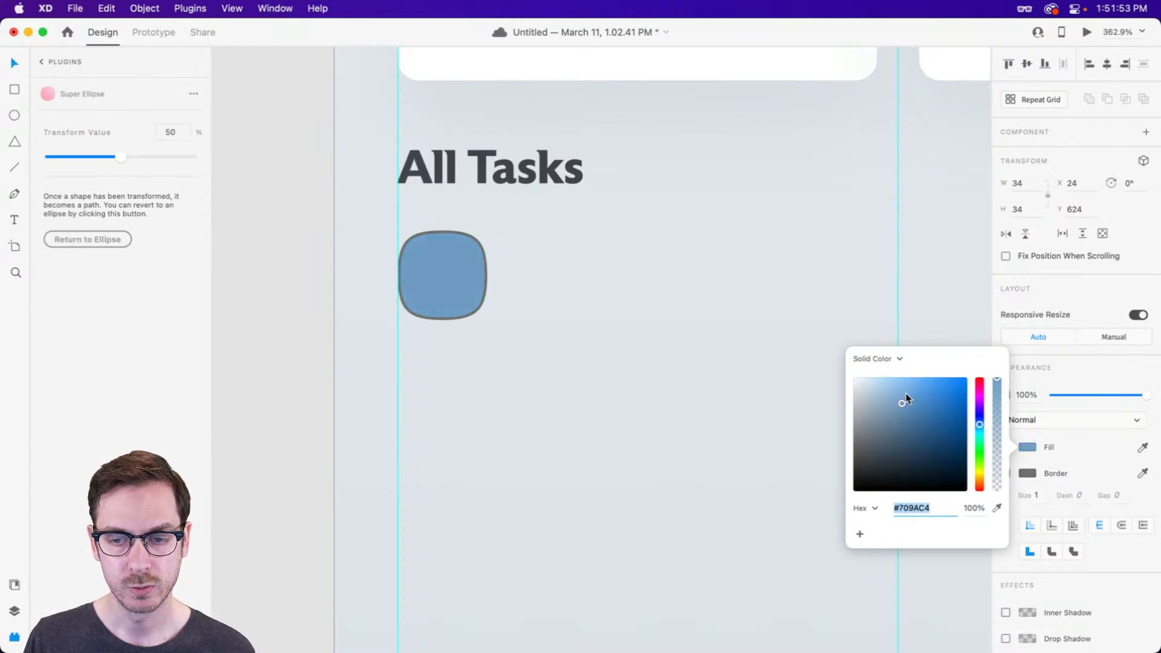
left_click_drag(904, 394, 886, 390)
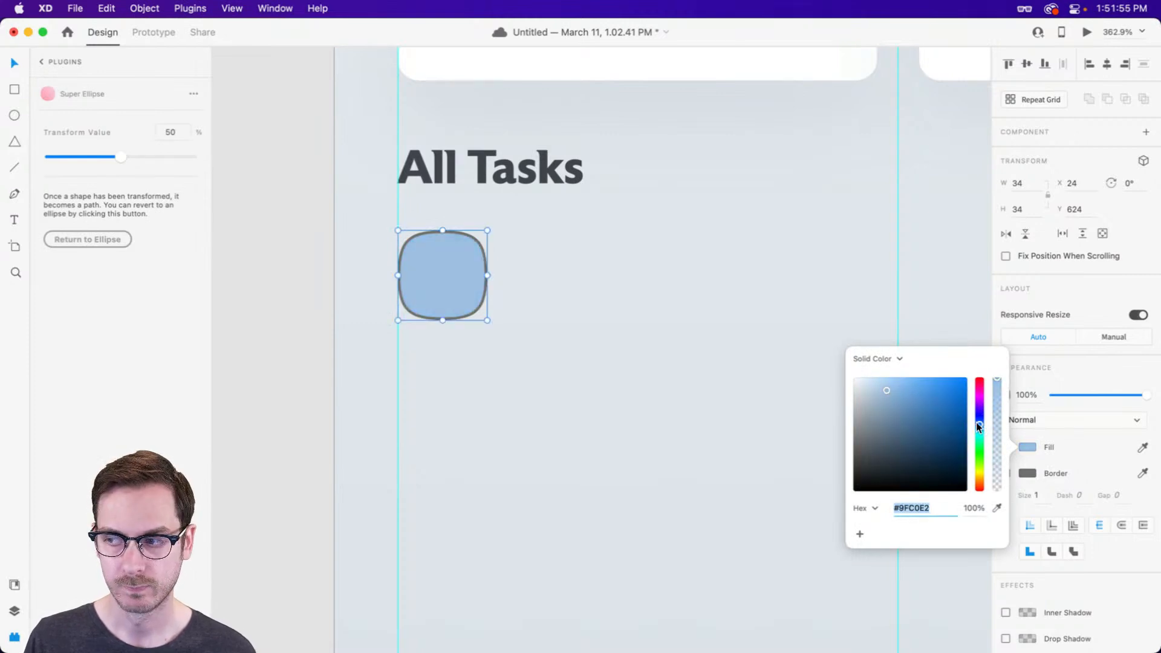
left_click_drag(978, 425, 978, 426)
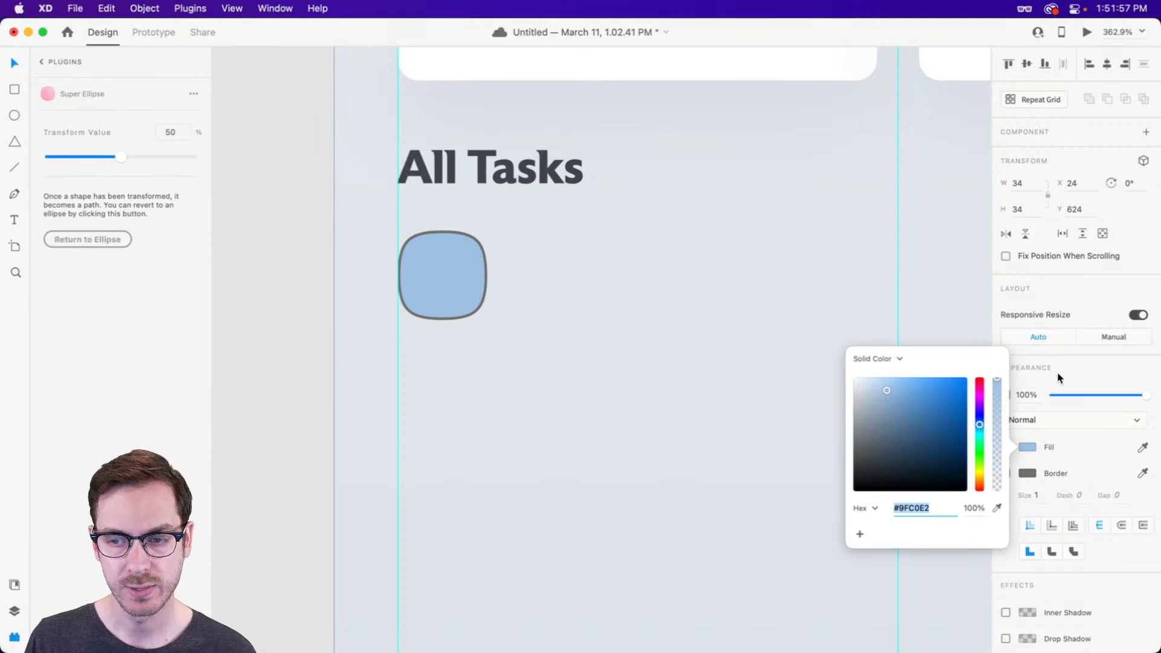
left_click(1079, 372)
Match the super ellipse's border to its light blue fill, darken it to a muted blue, and set the border size to 2.
left_click(1142, 473)
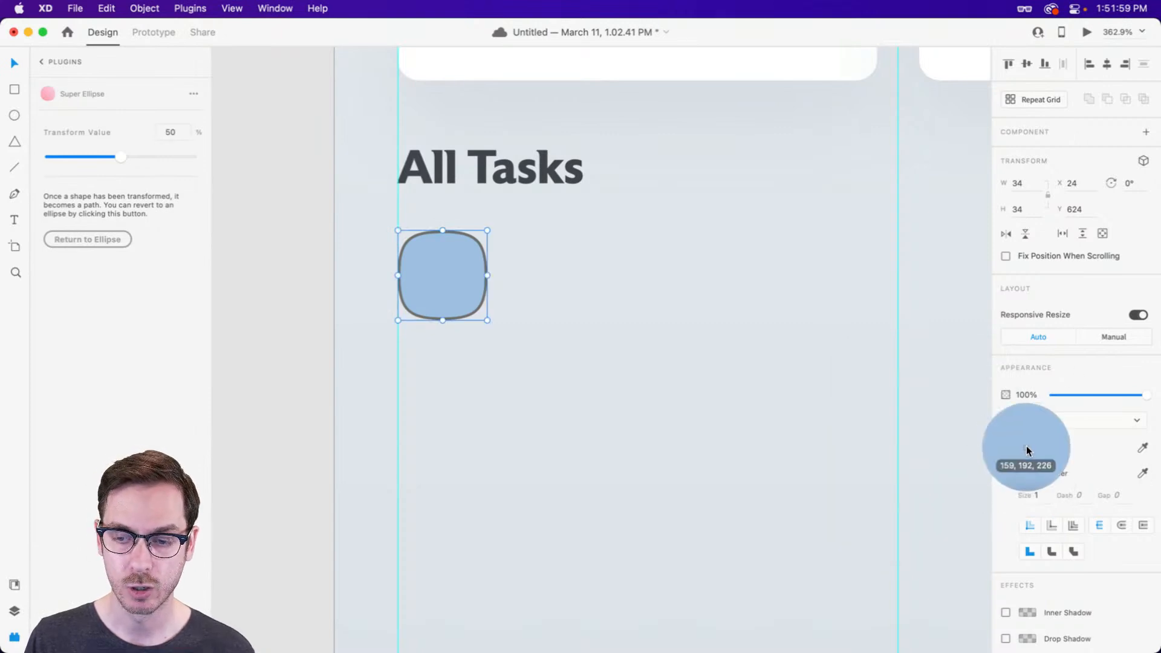
left_click(1026, 446)
left_click(1027, 473)
left_click(979, 434)
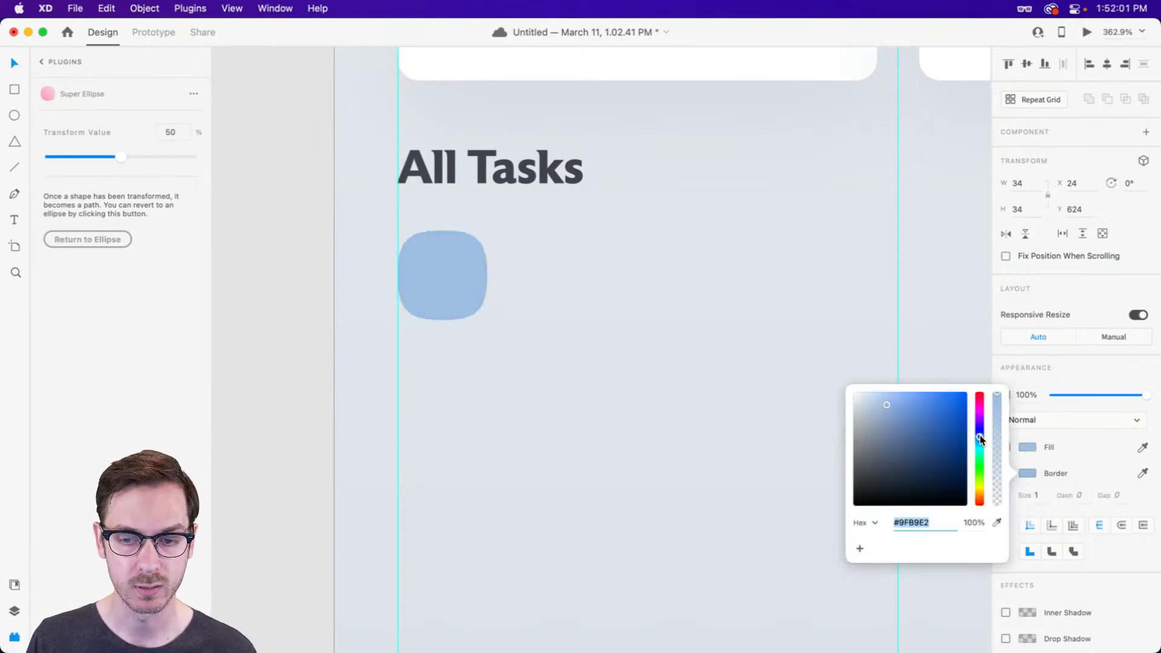
left_click_drag(884, 415, 884, 427)
left_click(1034, 495)
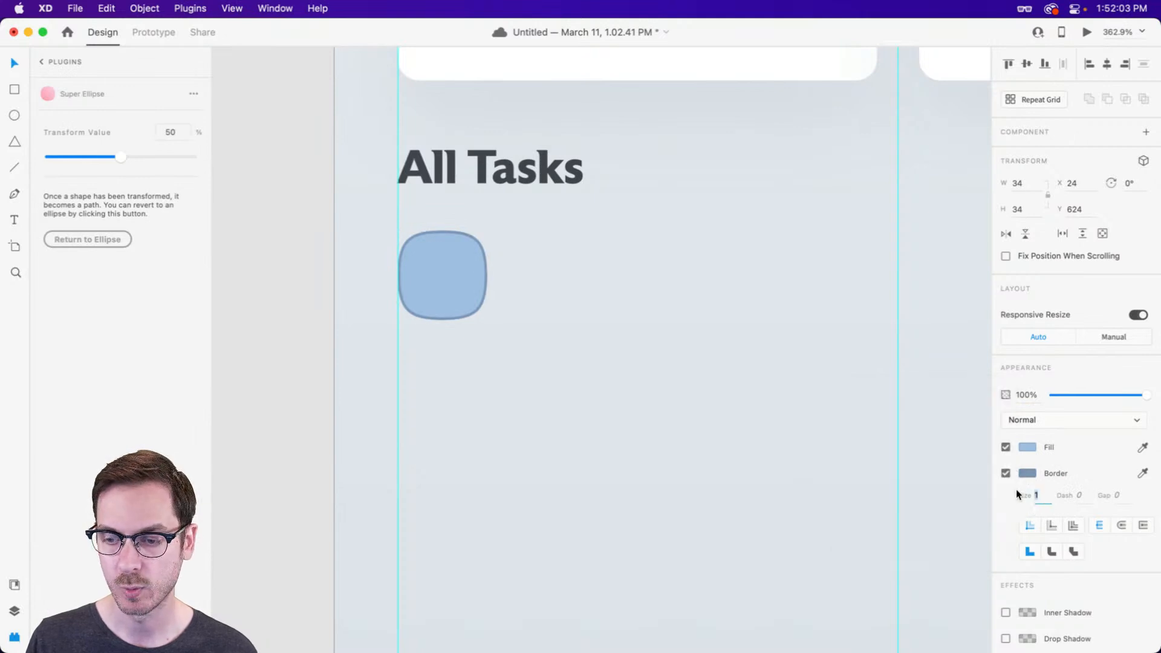
type("2")
key("Return")
Shift the super ellipse's border to a brighter, more saturated blue close to #7B97C3, checking it in the preview.
left_click(1027, 473)
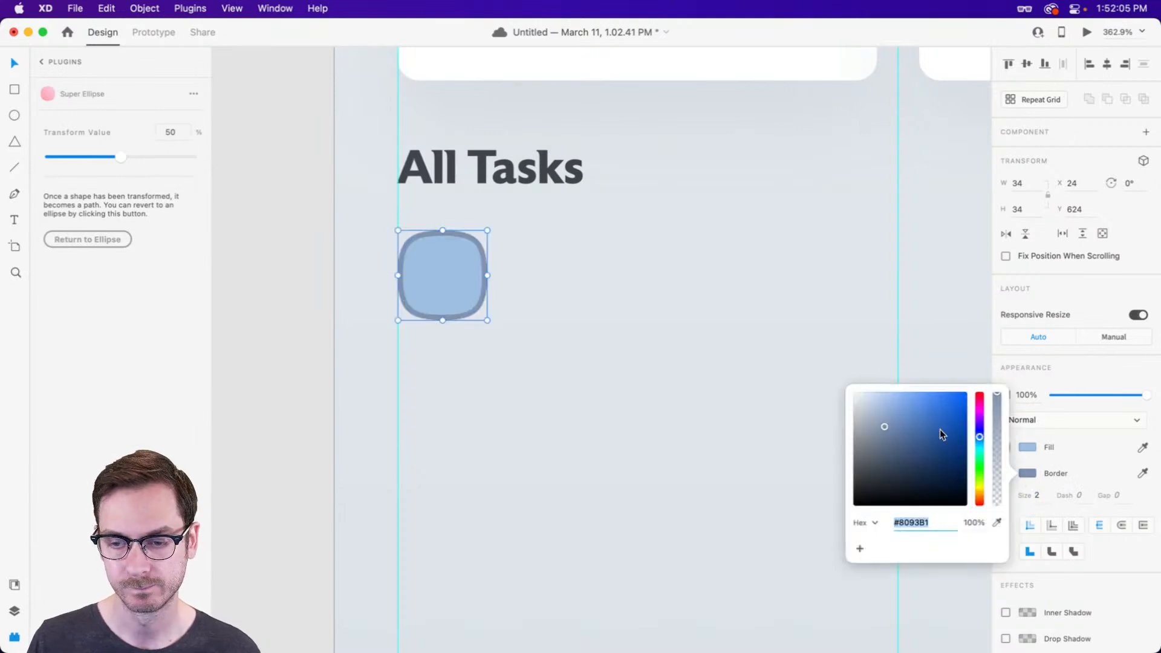
left_click_drag(882, 428, 894, 418)
key("super+Return")
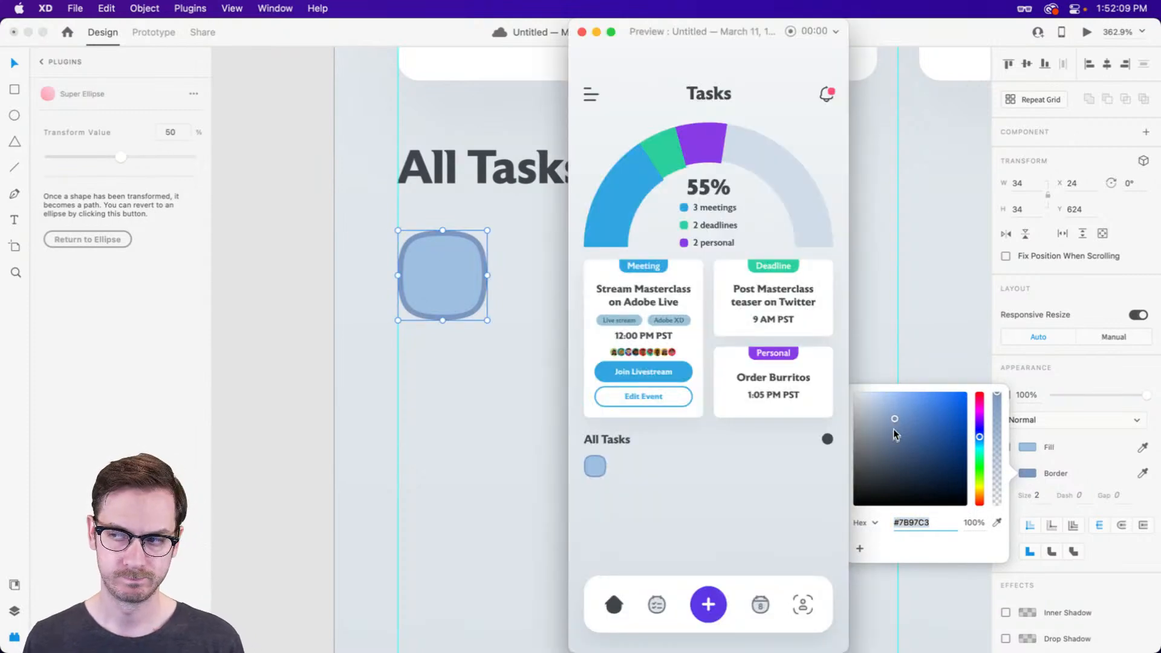
key("super+w")
left_click_drag(979, 436, 980, 434)
left_click(1069, 376)
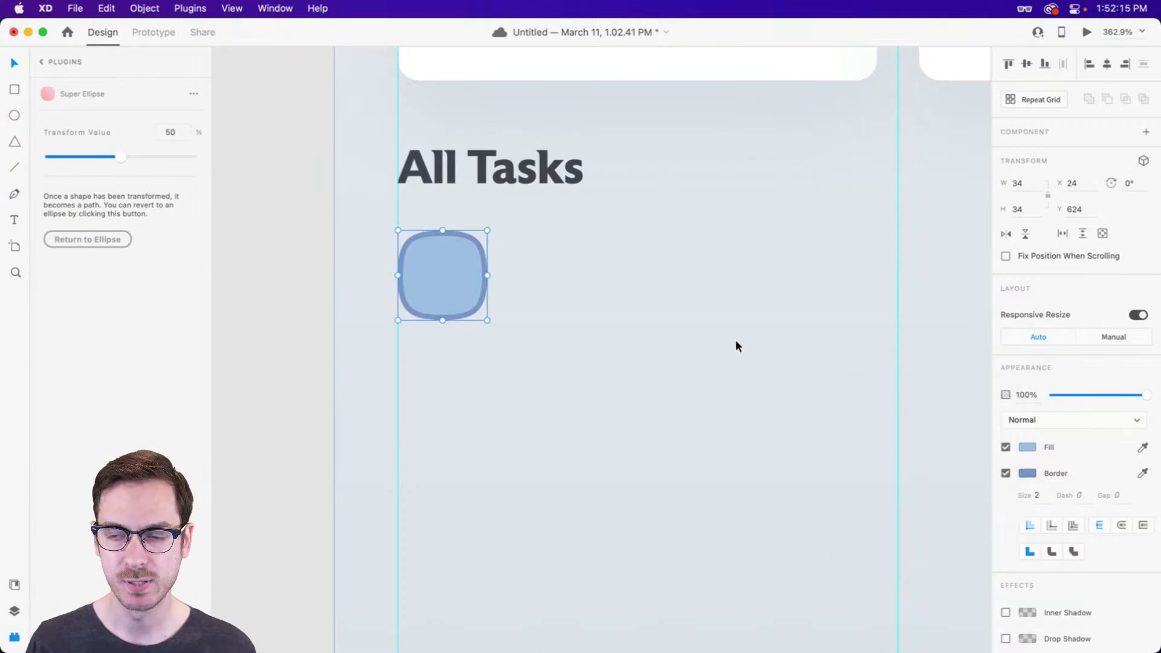
Add the text "Task goes here!" beside the super ellipse and set its font size to 16.
scroll(448, 268, "up", 1)
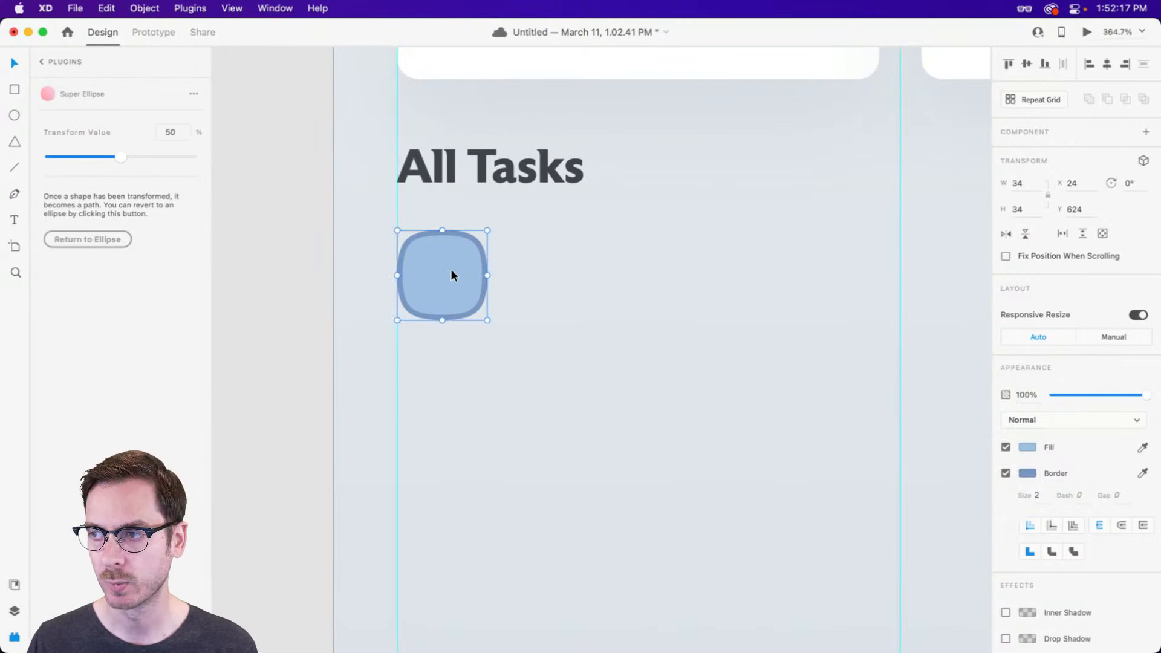
key("t")
left_click(547, 267)
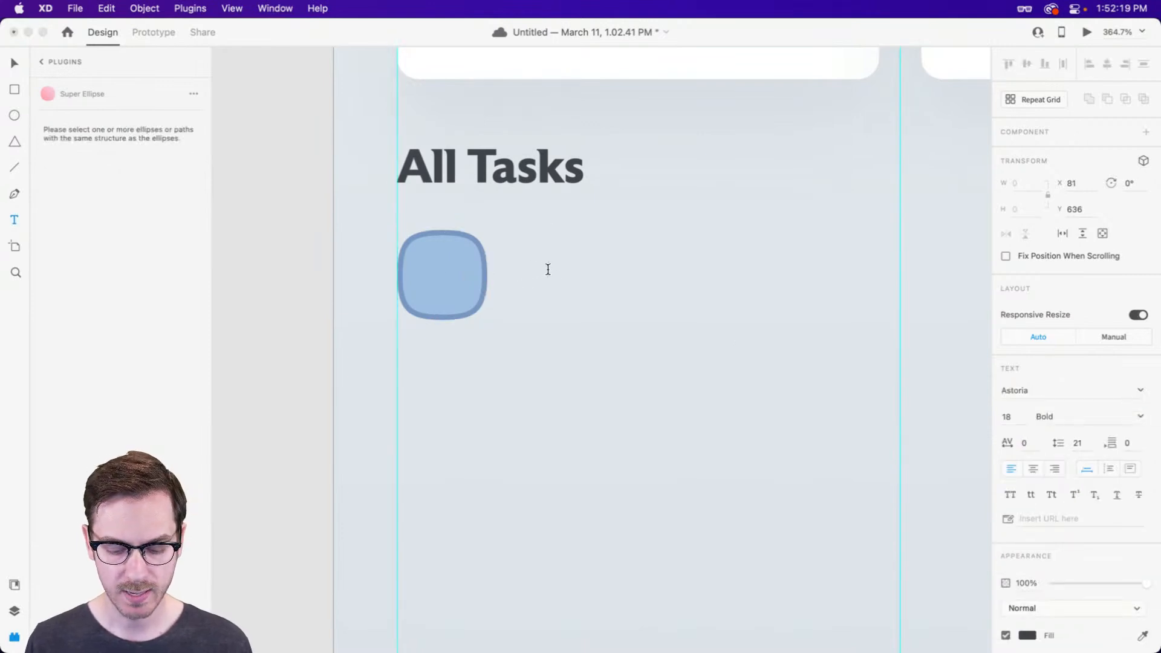
type("T")
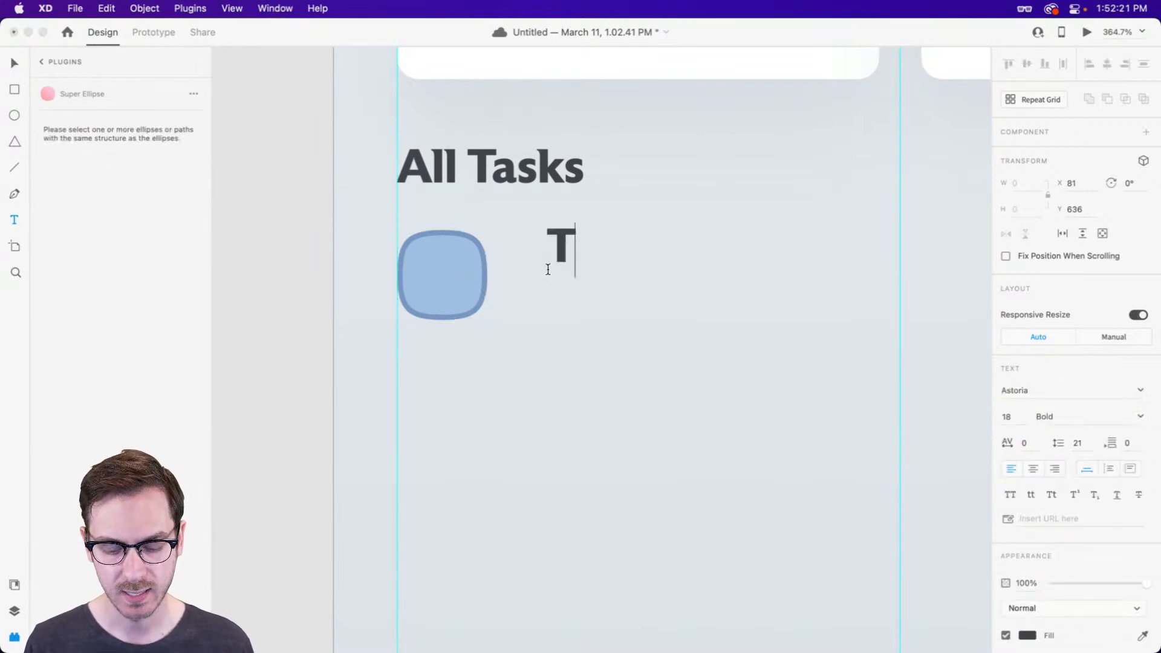
type("ask goers")
key("BackSpace")
key("BackSpace")
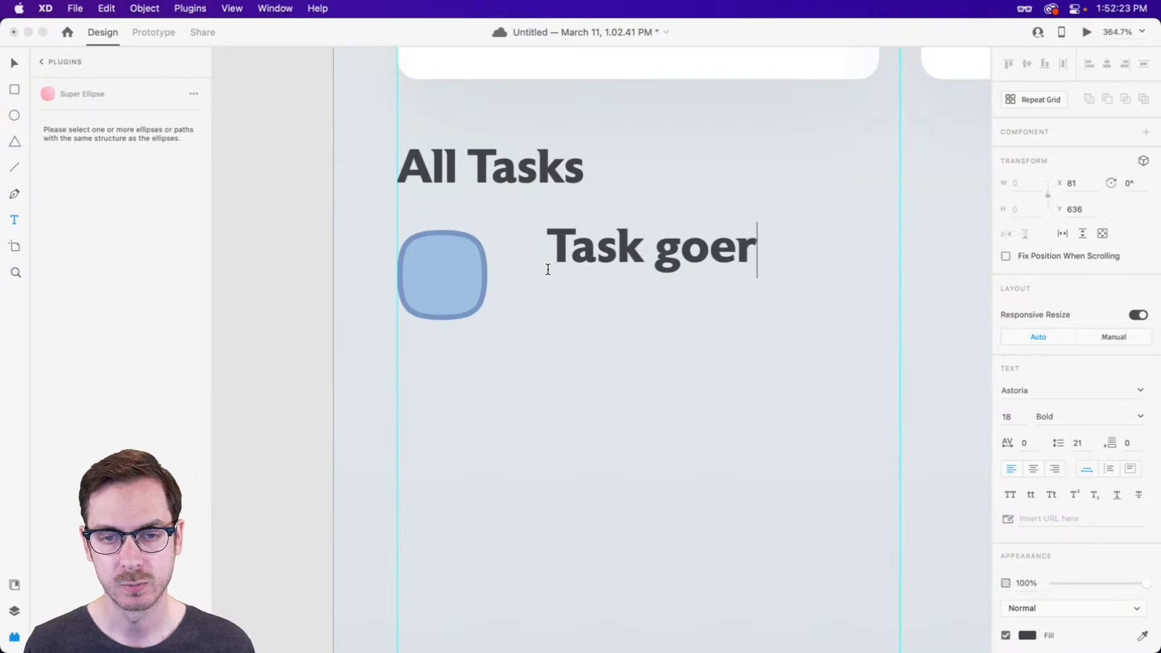
type("s here!")
key("Escape")
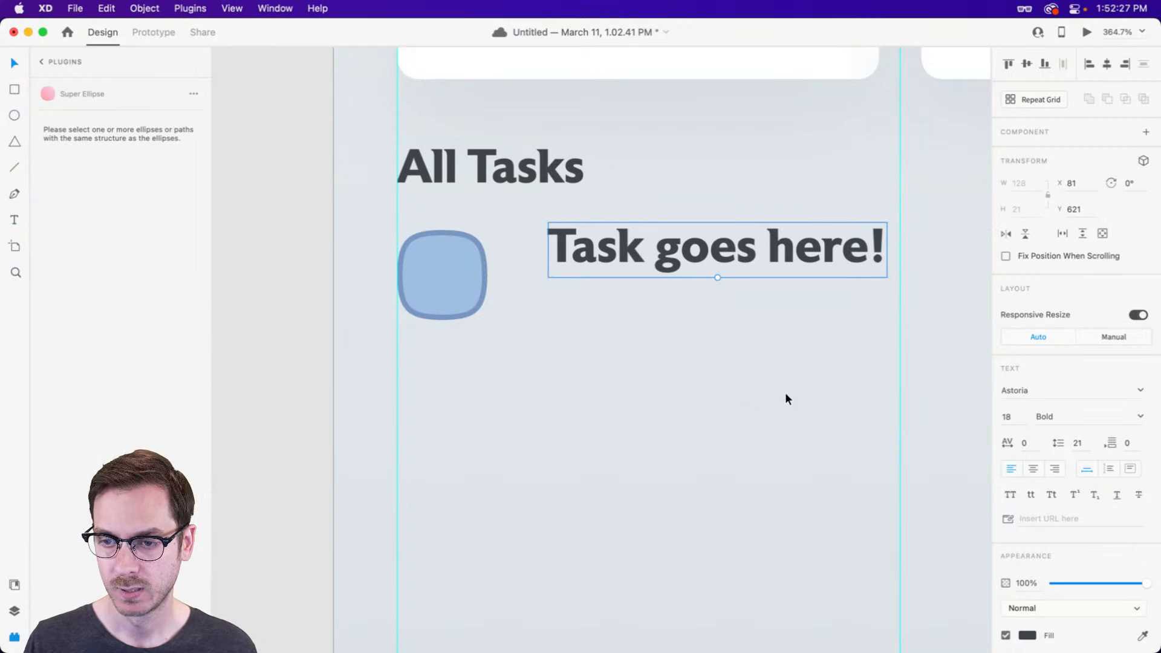
left_click(1014, 422)
type("16")
key("Return")
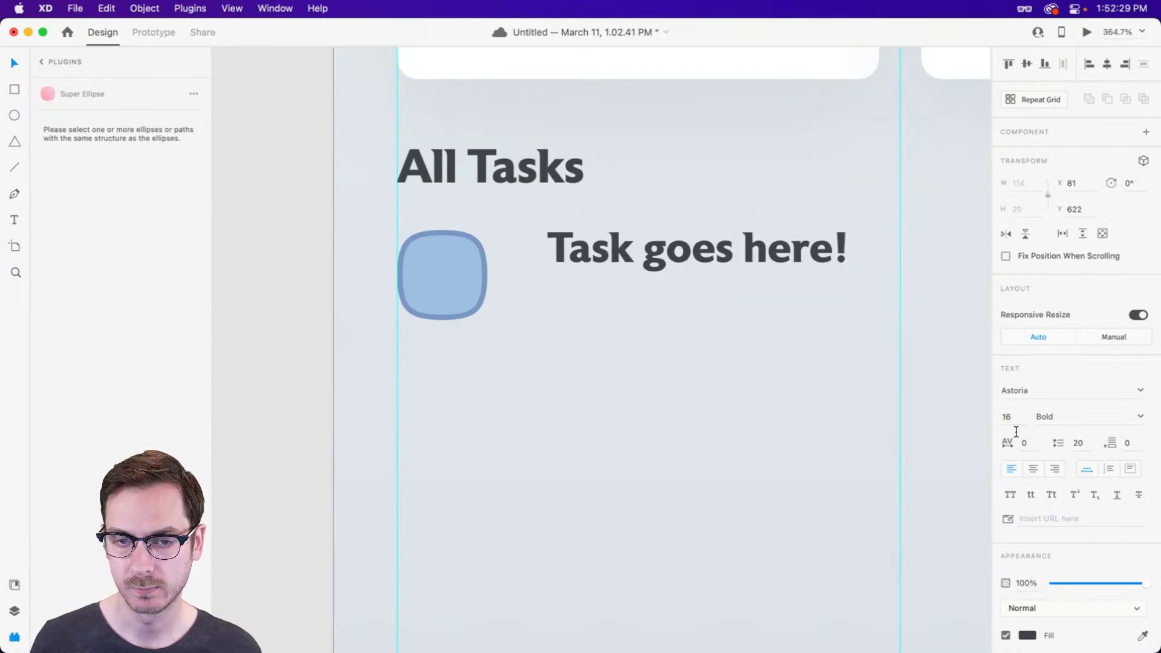
Duplicate the task text directly below itself and change the copy to "Date/time".
left_click_drag(653, 255, 653, 308, "alt")
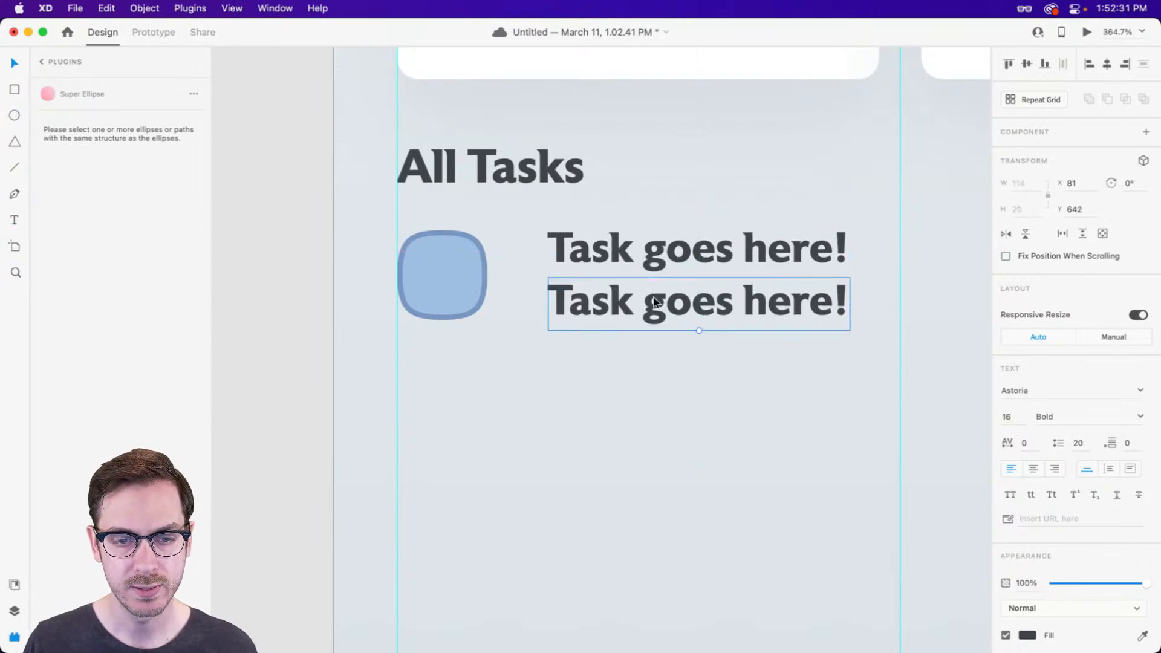
double_click(653, 309)
type("Date/time")
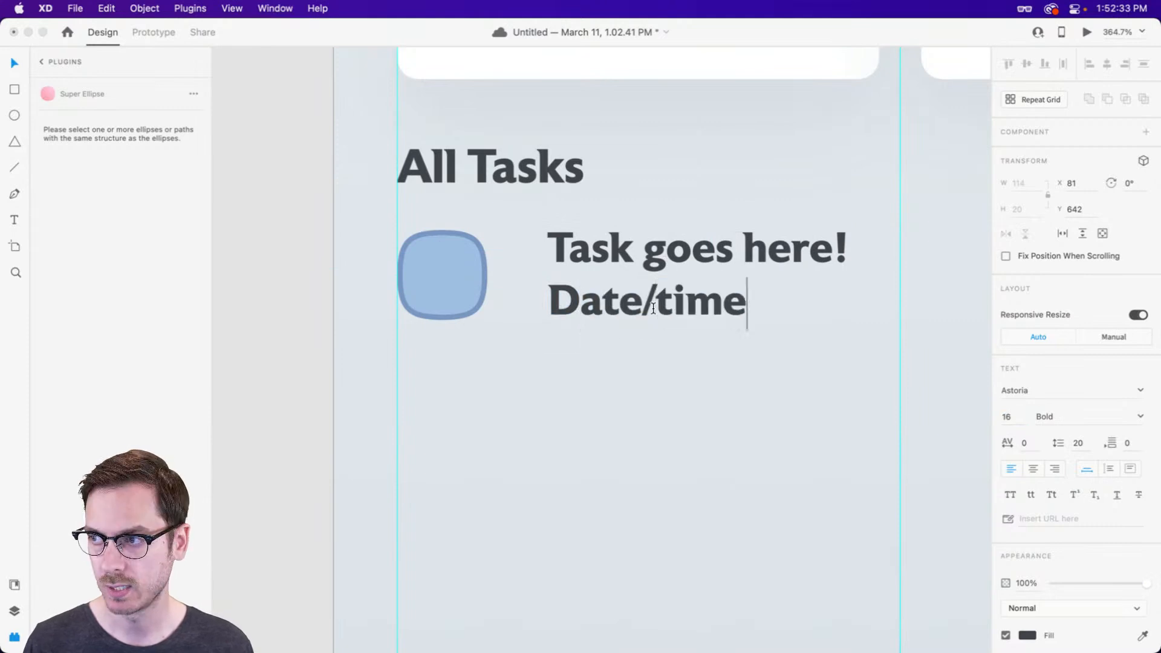
key("Escape")
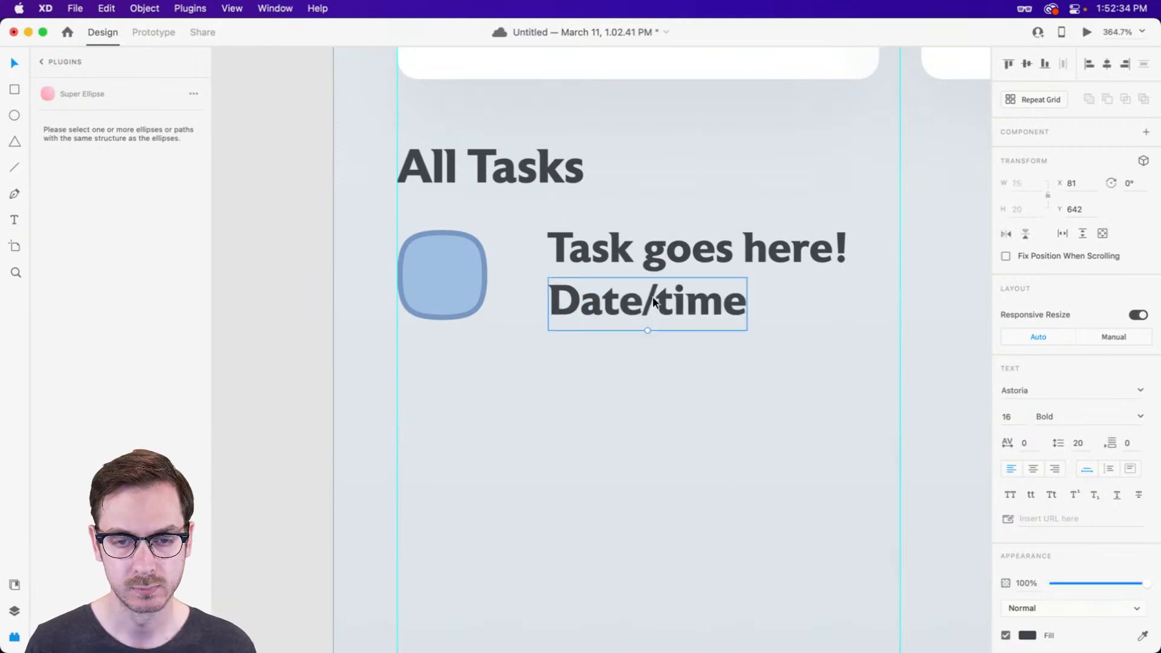
Set the Date/time text to size 14 and Medium weight, and move it up to Y 642.
left_click(1022, 419)
type("14")
key("Return")
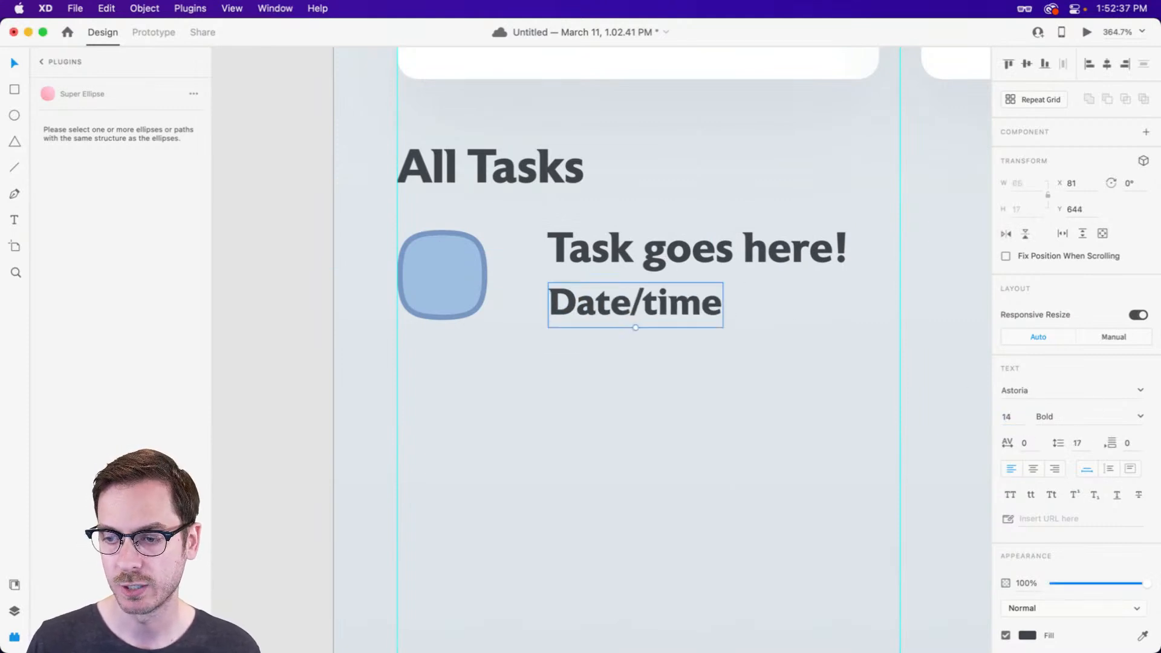
left_click(1138, 415)
left_click(1055, 479)
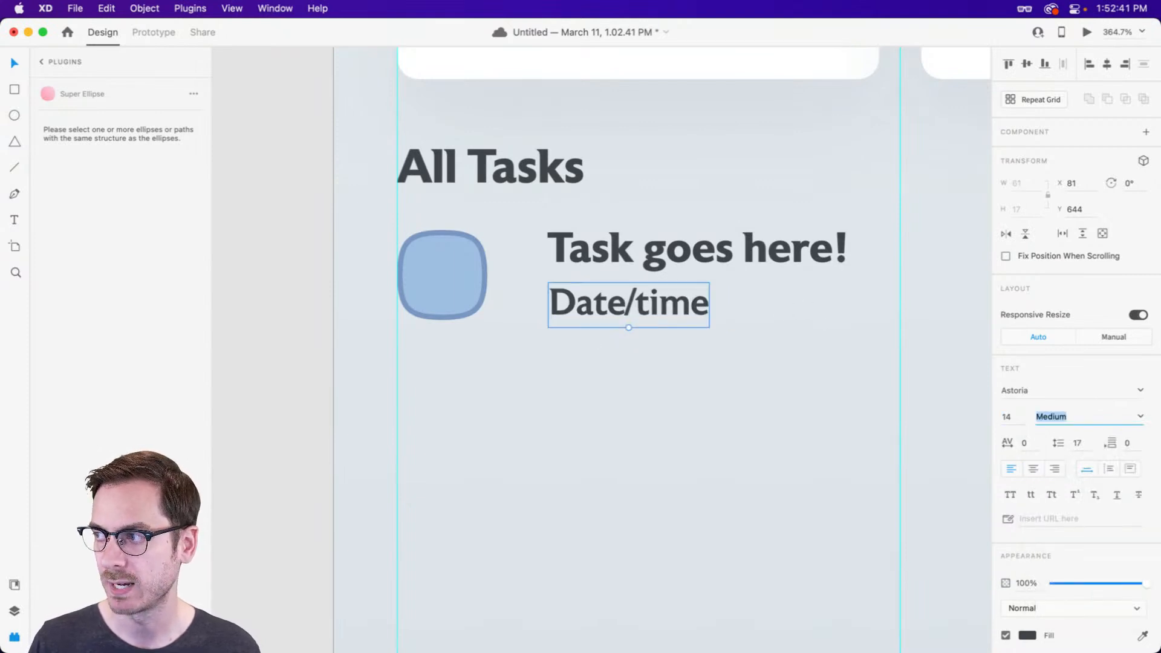
left_click_drag(629, 300, 629, 296)
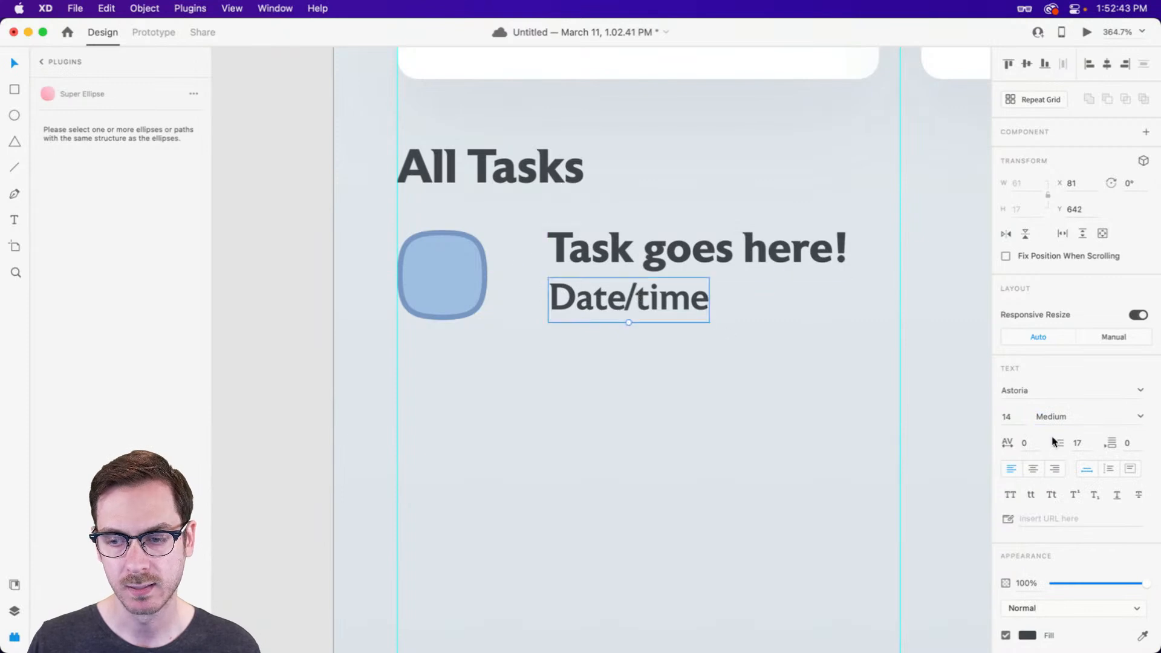
Recolour the Date/time text with the grey outline colour of the checklist icon in the bottom navigation bar.
key("super+shift+y")
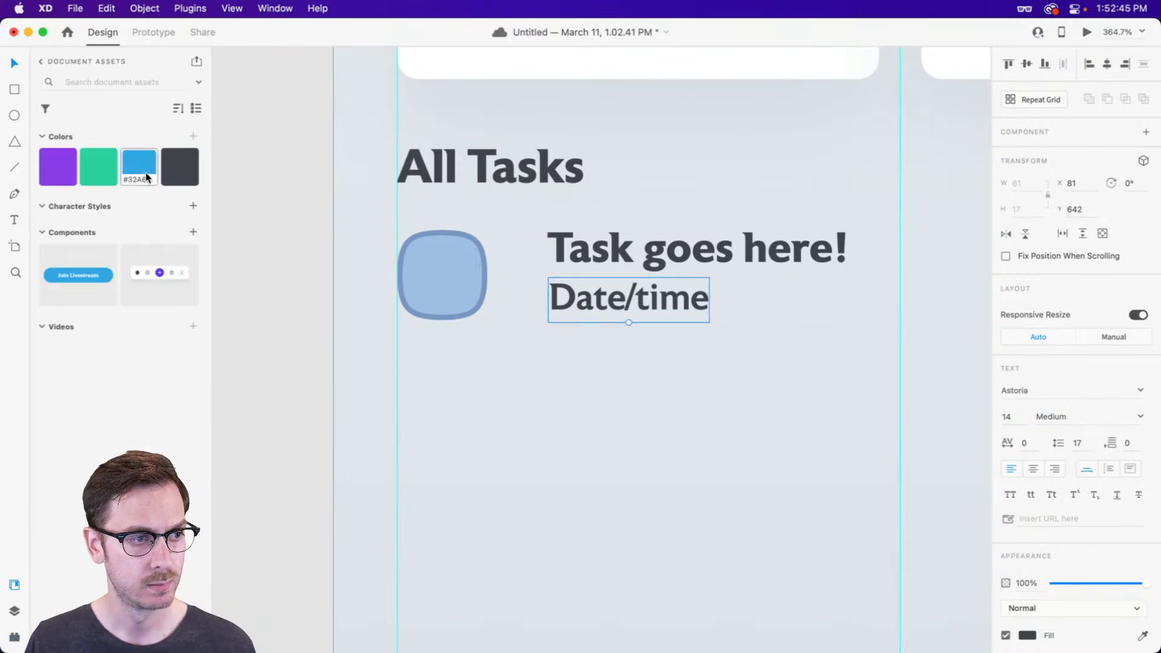
scroll(725, 447, "down", 10)
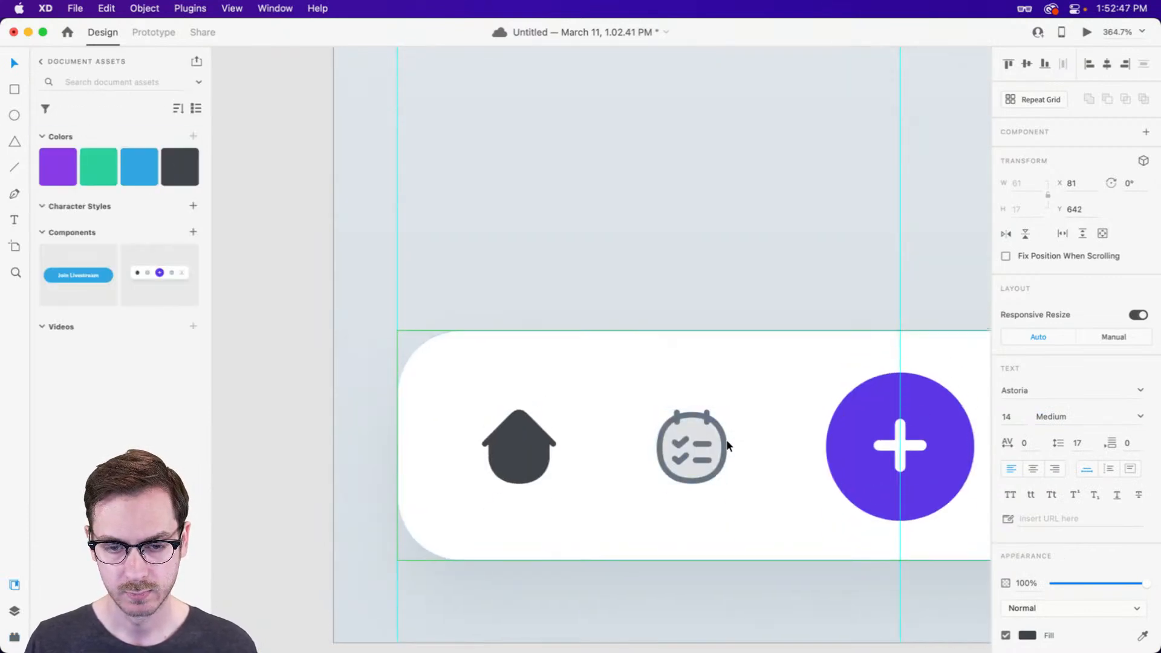
scroll(722, 426, "up", 10)
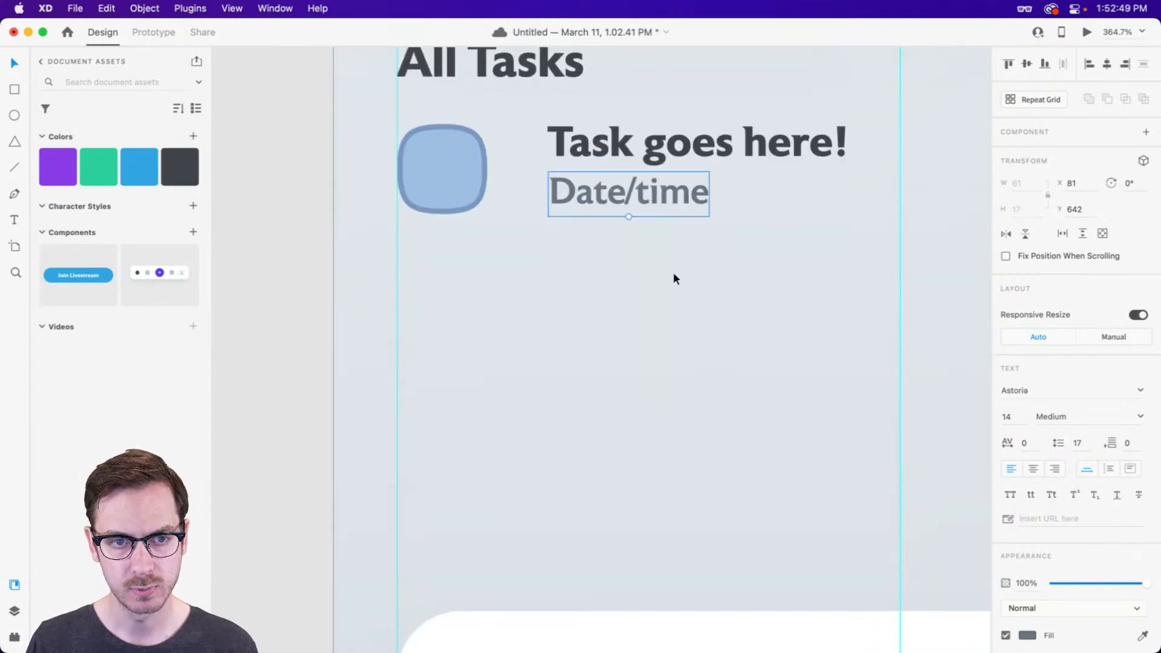
Move both task text lines together to X 74, Y 624, closer to the super ellipse, and preview the screen.
scroll(673, 278, "up", 3)
left_click(601, 235, "shift")
left_click_drag(601, 234, 580, 235)
key("super+Return")
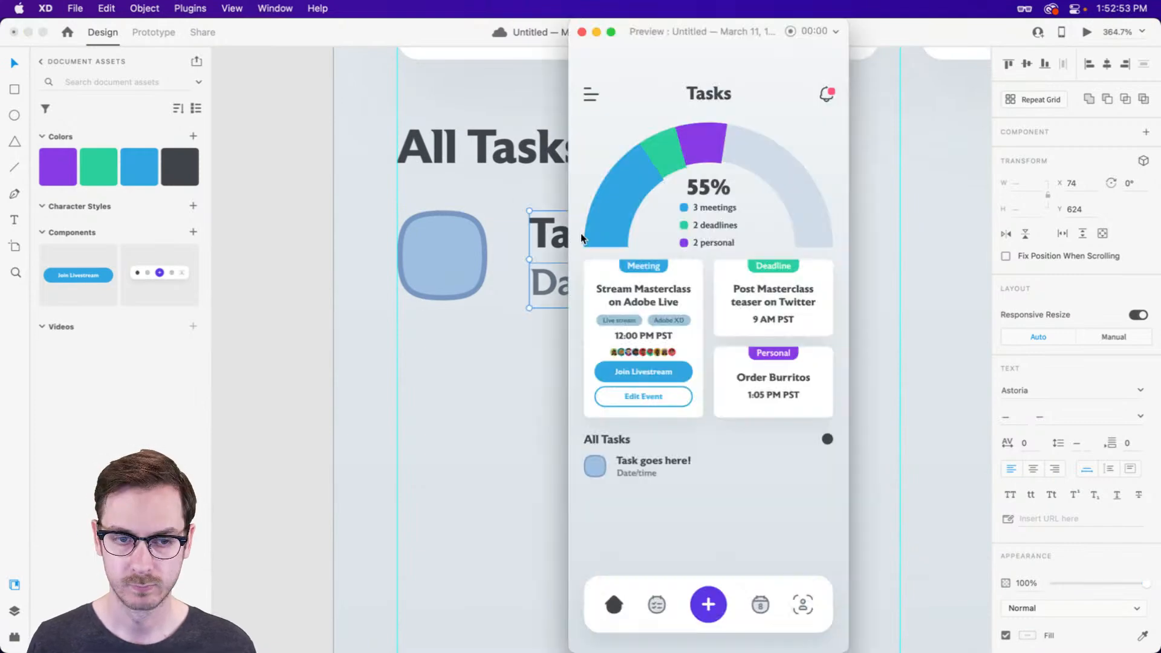
key("super+w")
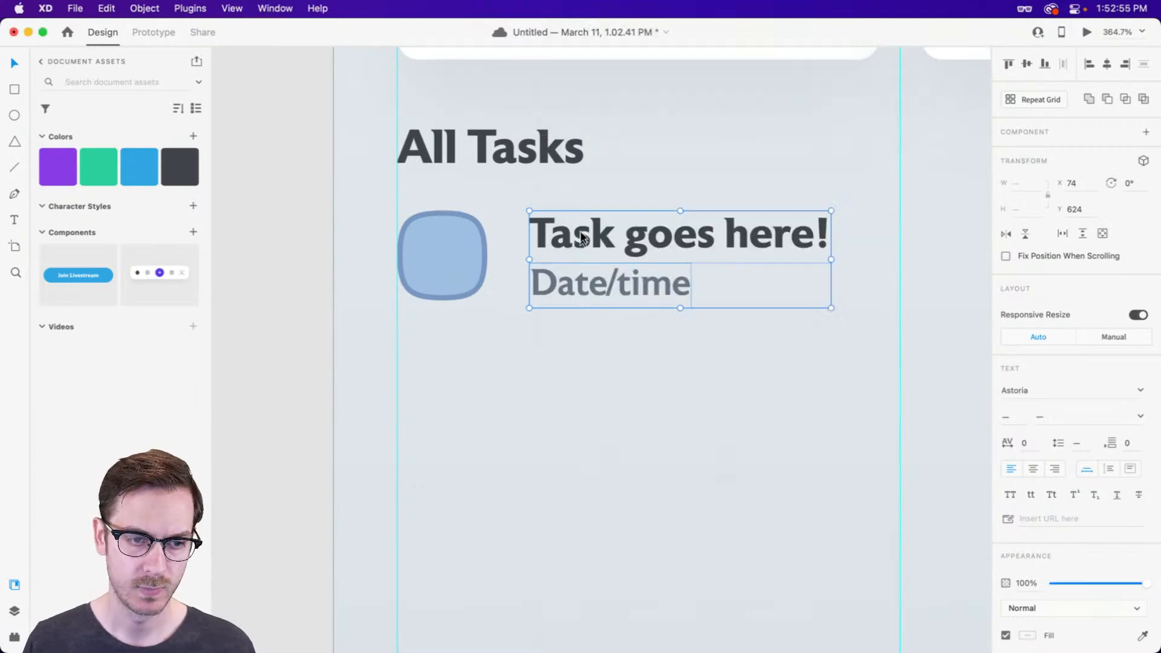
Move the super ellipse and both text lines down together to Y 636, below the All Tasks heading.
left_click(411, 236, "shift")
left_click_drag(411, 236, 412, 267)
scroll(462, 278, "down", 5)
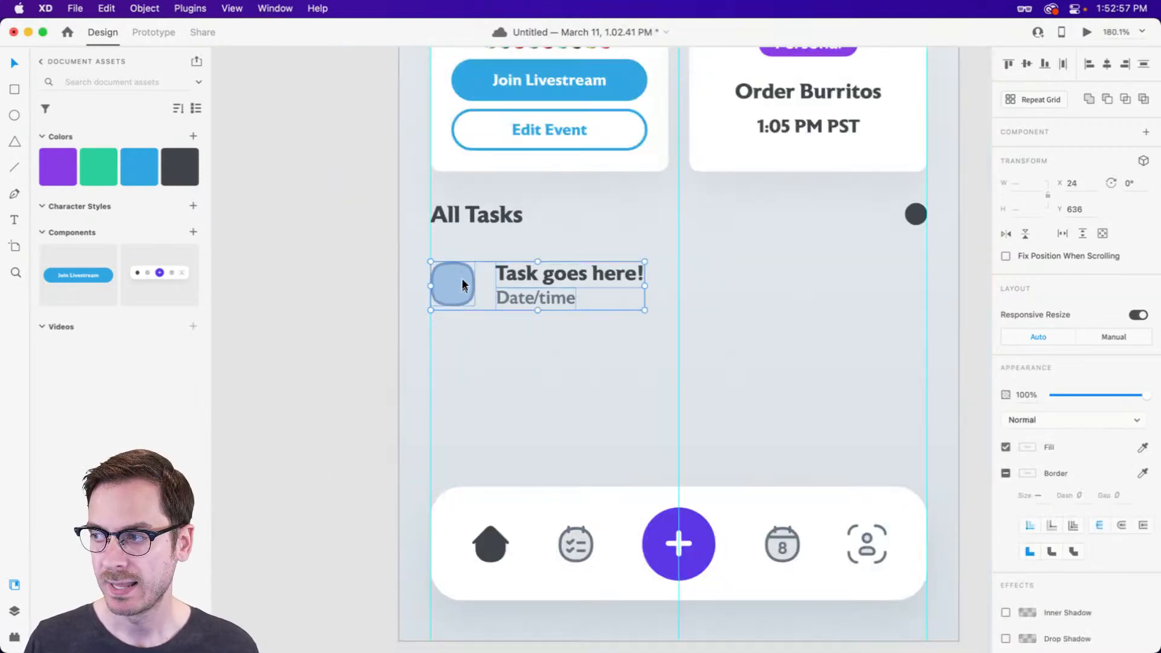
scroll(464, 280, "right", 2)
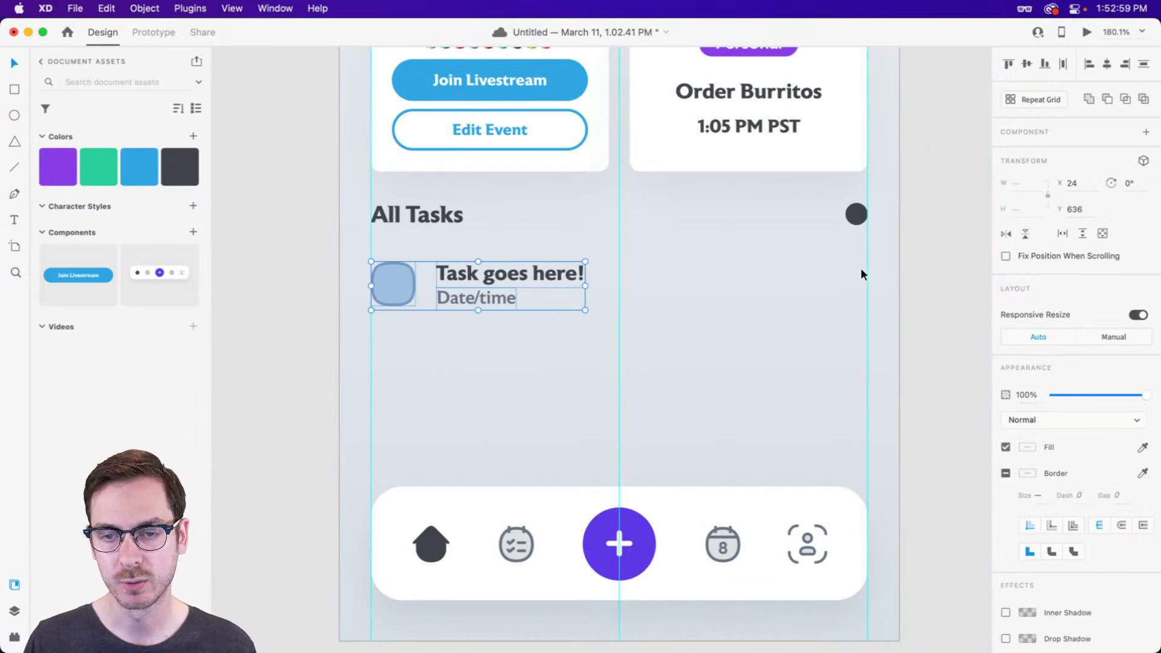
Turn the super ellipse into a component and add a toggle state to it, keeping the name Toggle State.
scroll(397, 290, "up", 4)
scroll(390, 295, "up", 4)
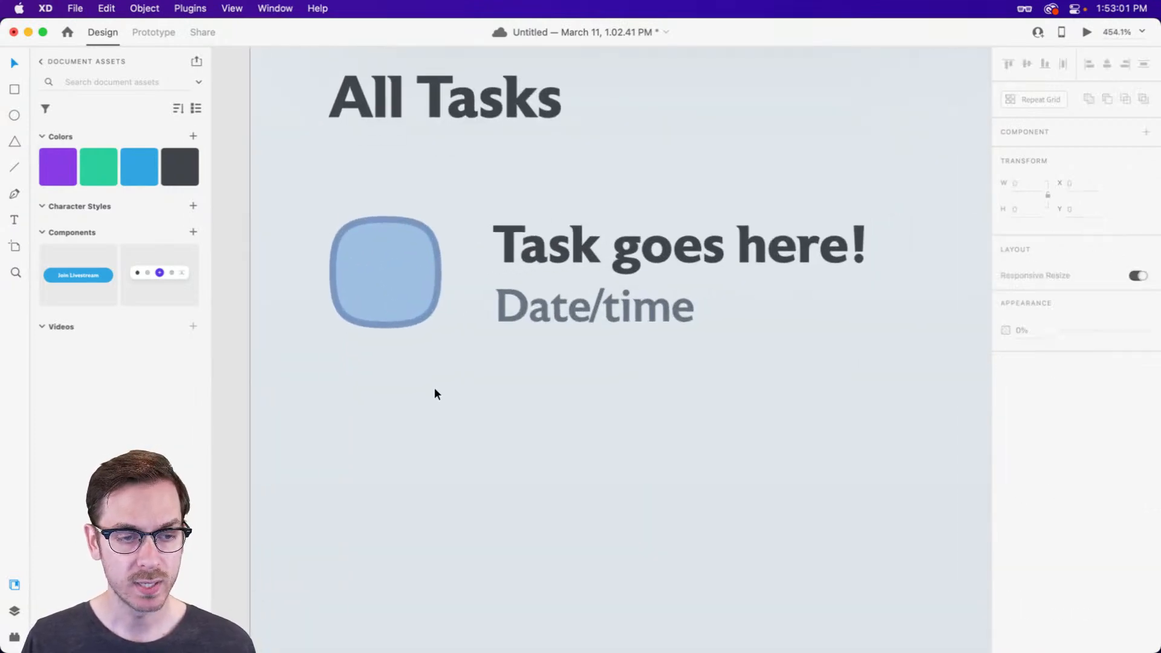
scroll(435, 394, "left", 2)
left_click(472, 238)
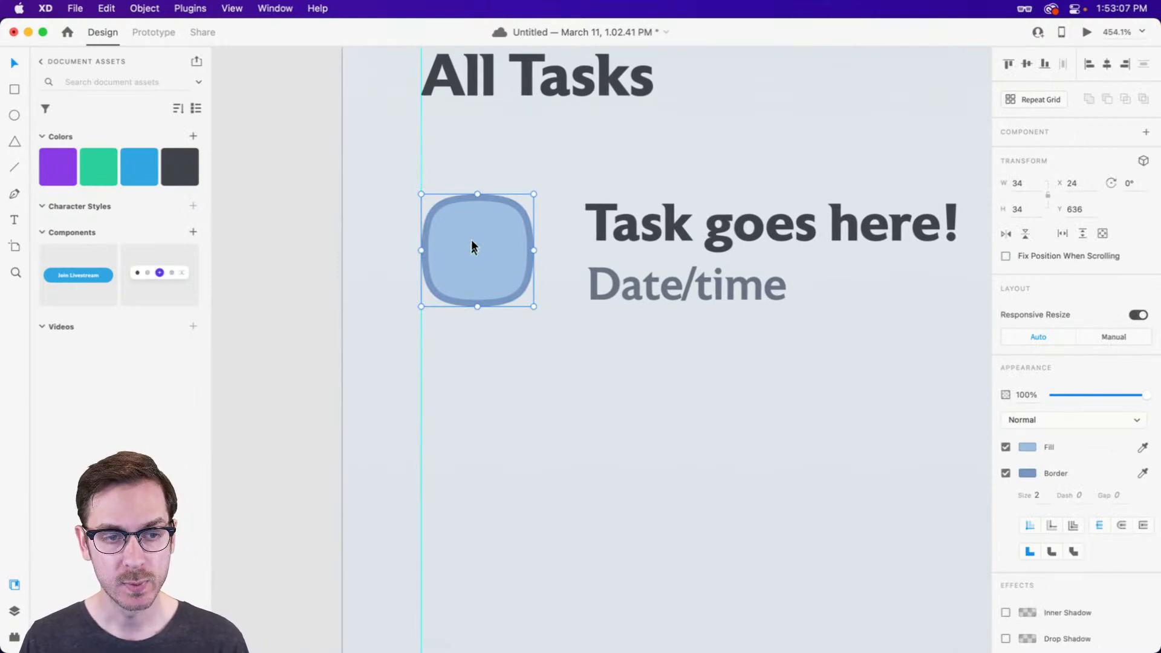
key("super+y")
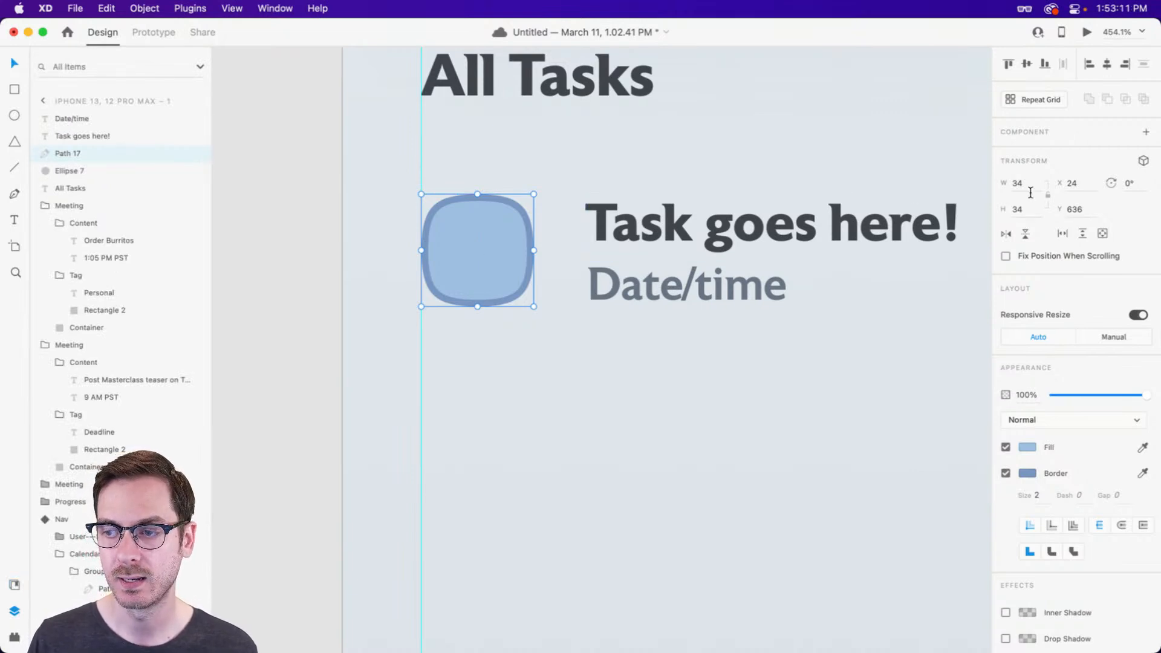
left_click(1146, 134)
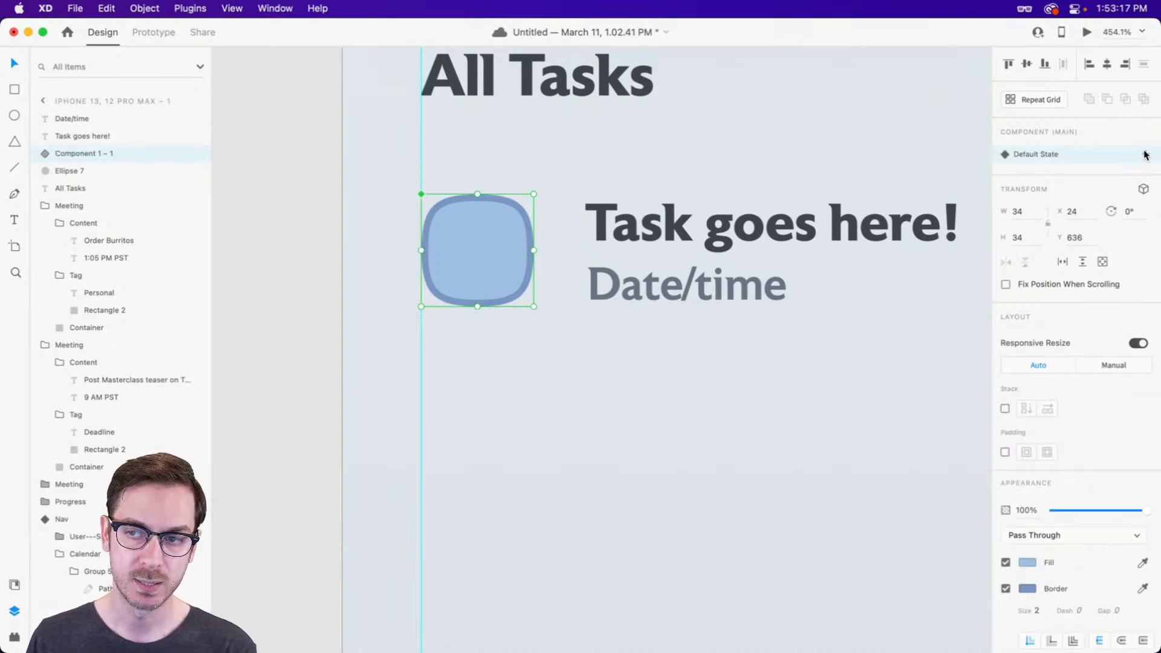
left_click(1144, 154)
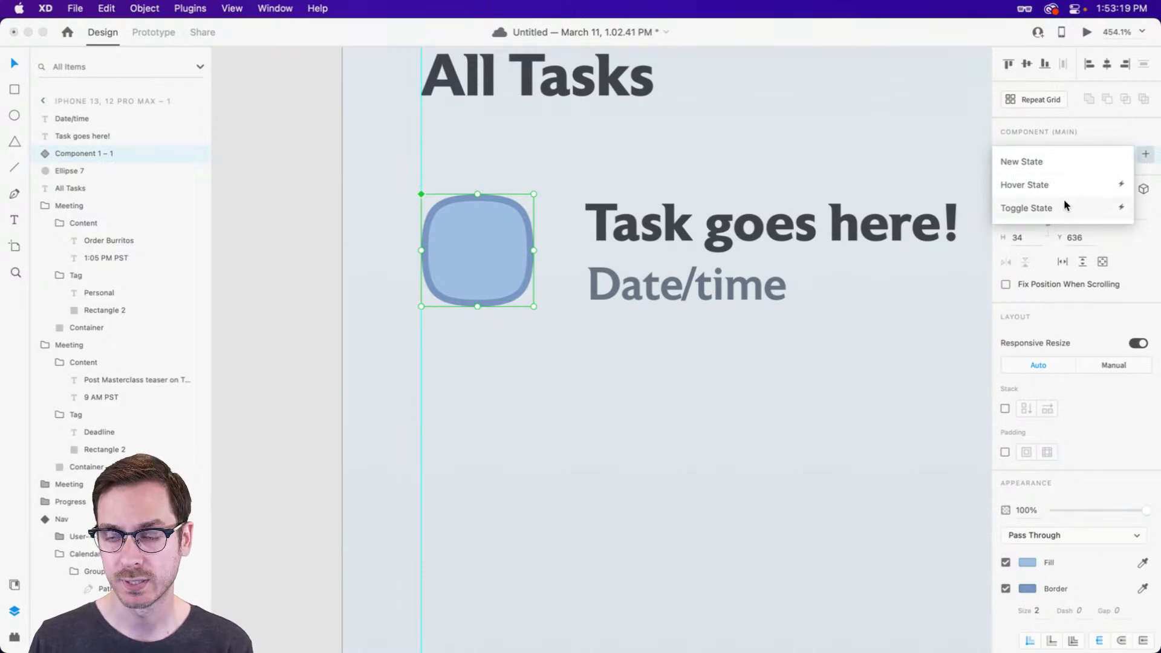
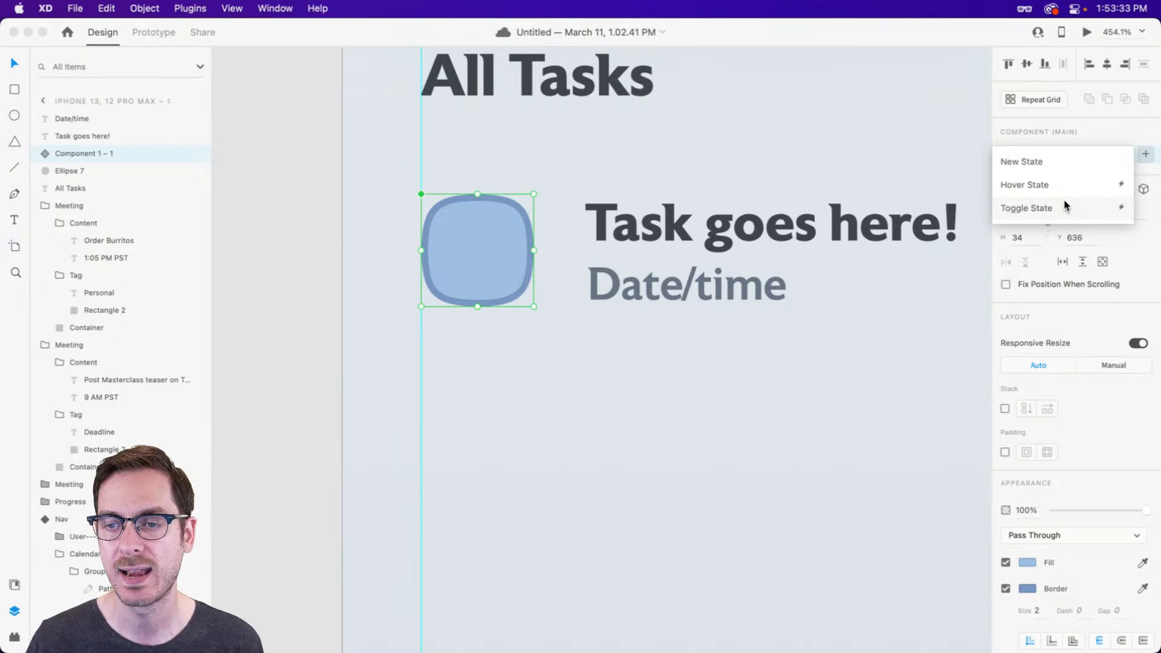
left_click(1066, 208)
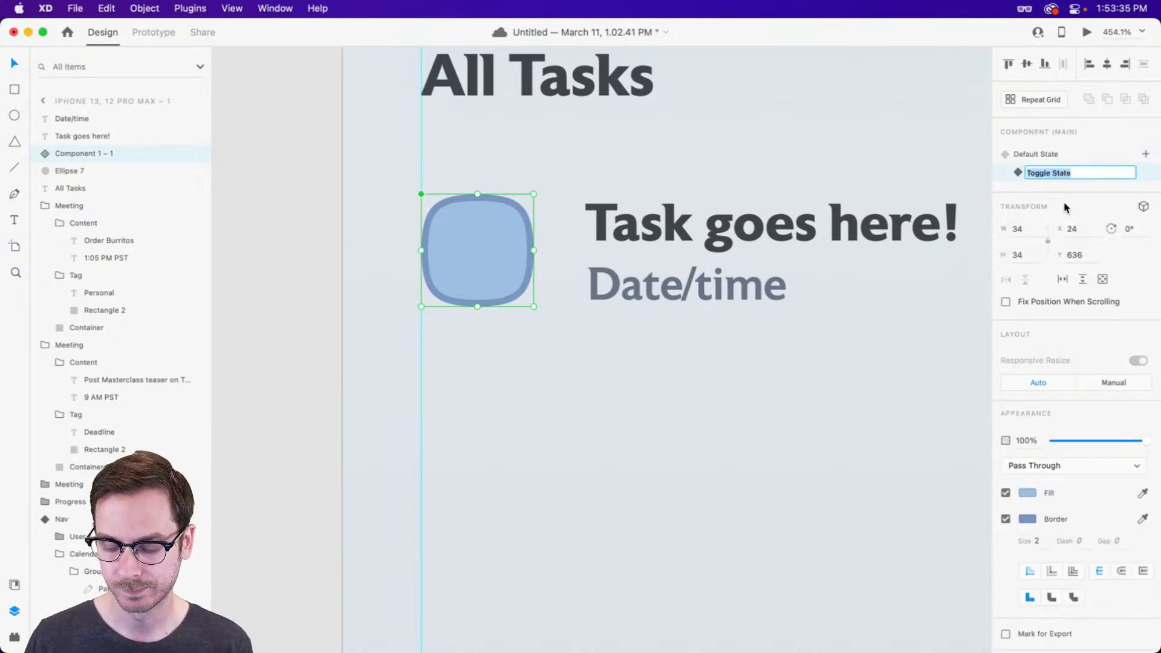
key("Return")
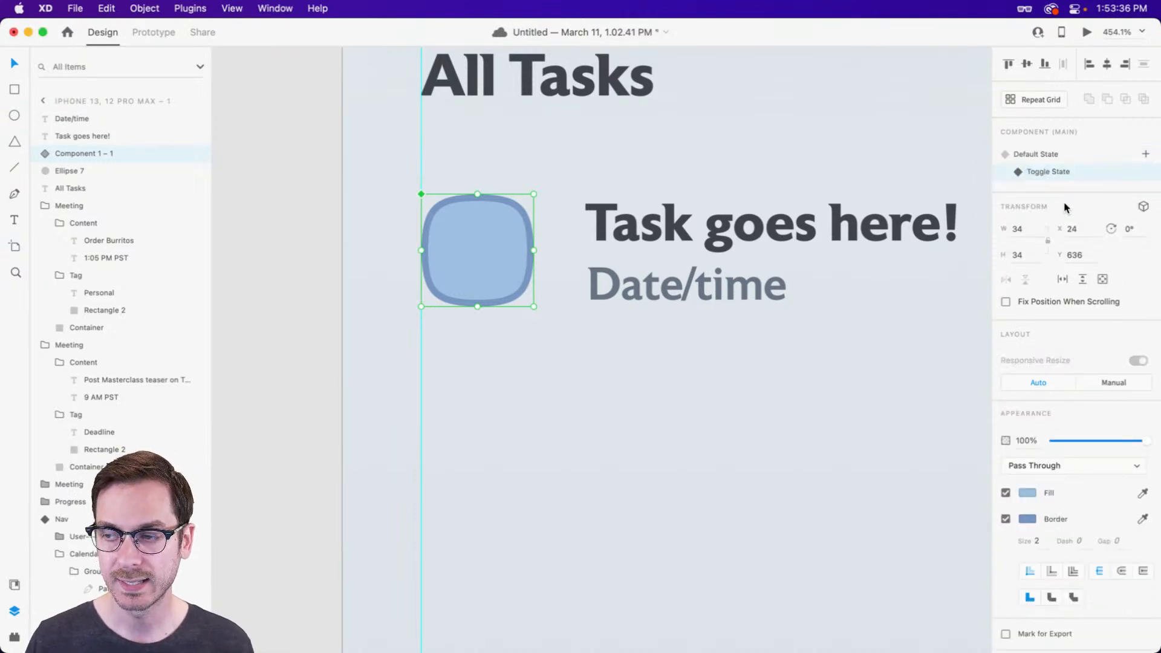
Change the fill of the super ellipse path in the toggle state to green #65C978.
double_click(440, 235)
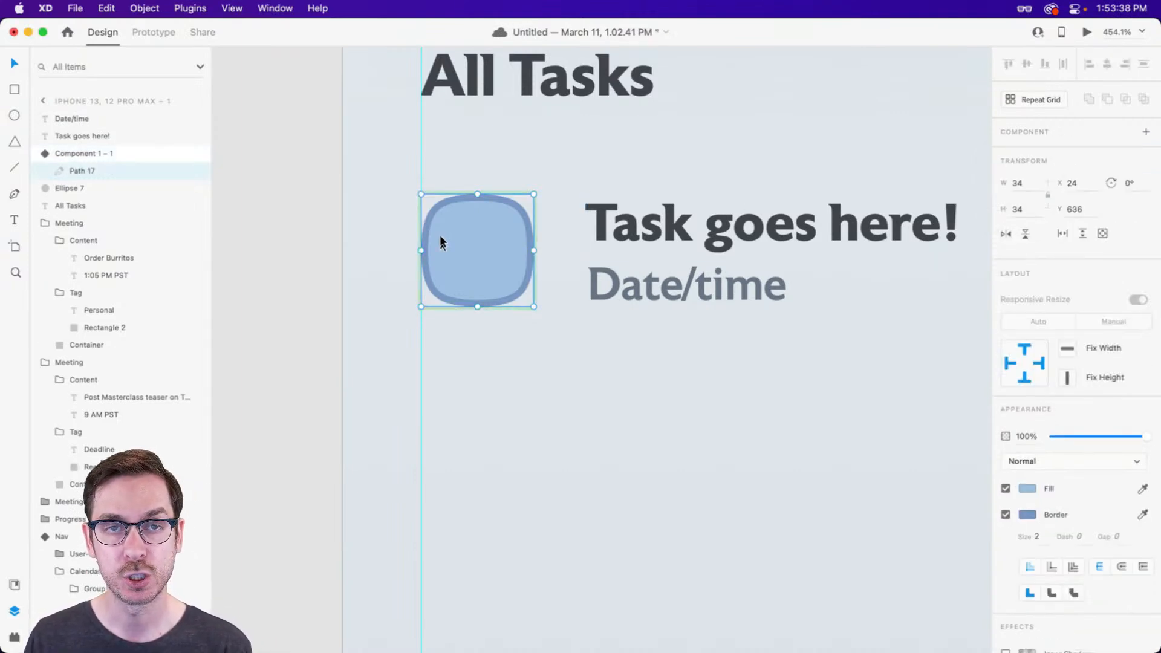
left_click(1025, 489)
left_click_drag(979, 466, 979, 490)
left_click(910, 443)
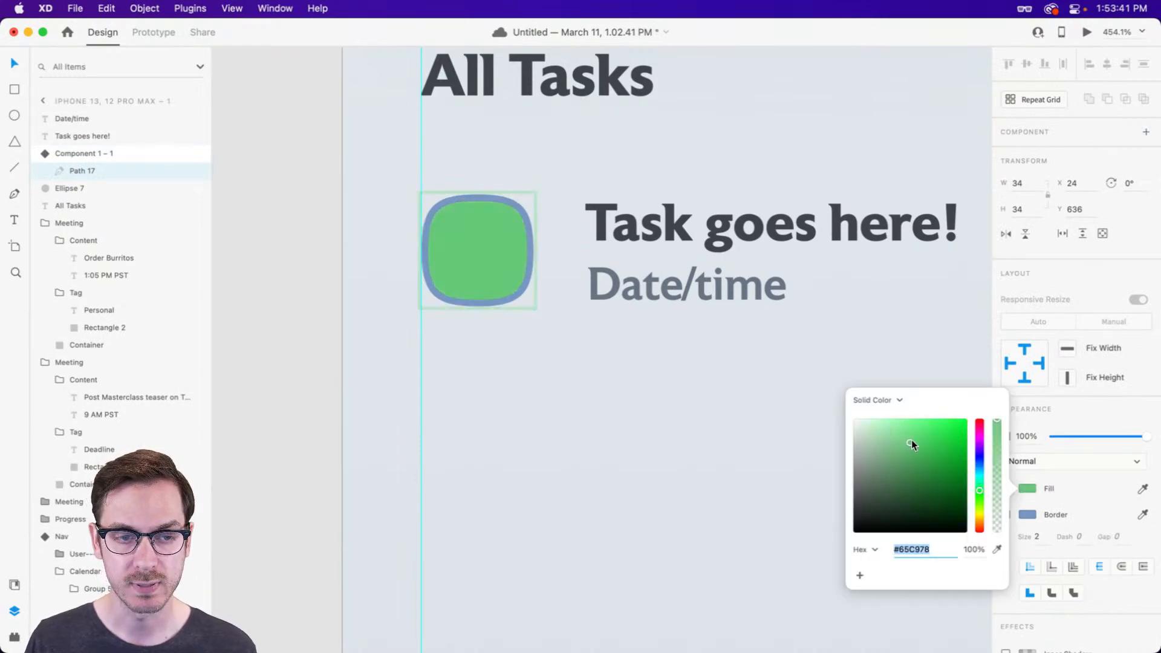
Change the super ellipse fill in the toggle state to a mint green, about #46D397, trying it without the border.
left_click_drag(911, 440, 913, 437)
left_click(1129, 404)
left_click(1005, 514)
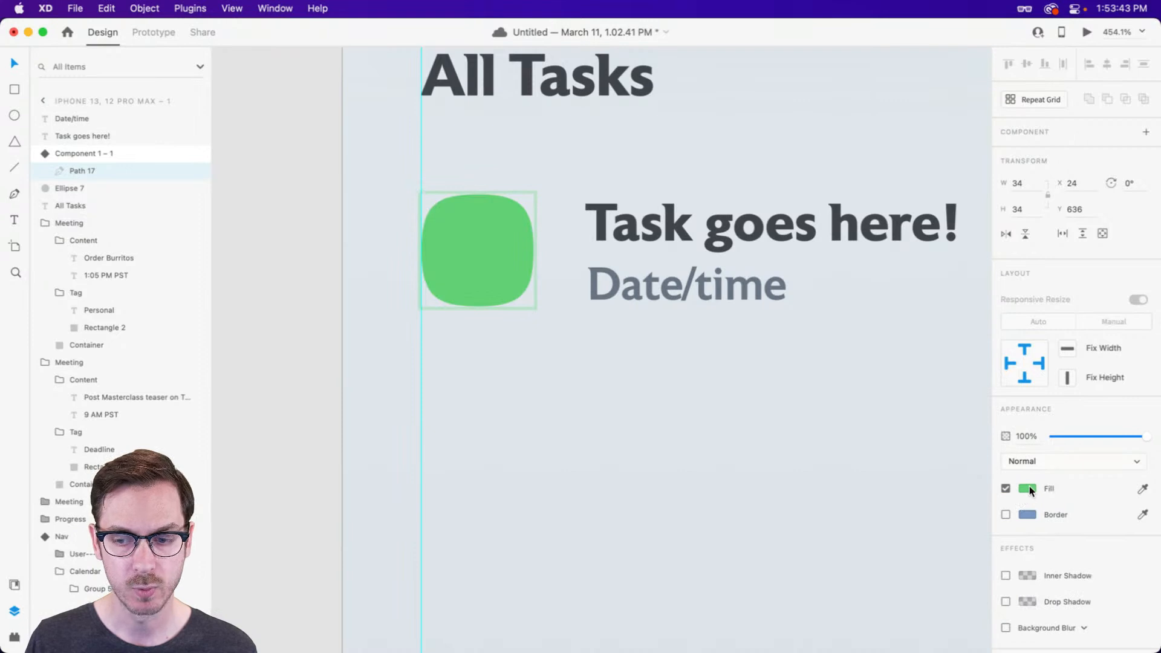
left_click(1028, 489)
left_click(928, 437)
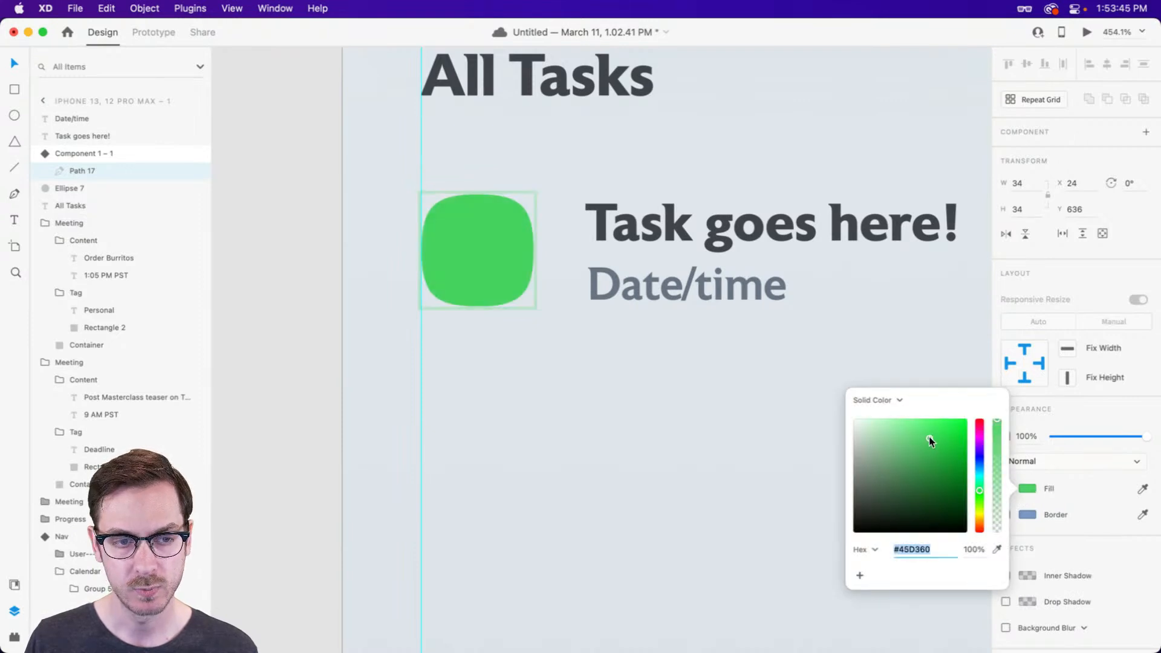
left_click_drag(977, 488, 979, 484)
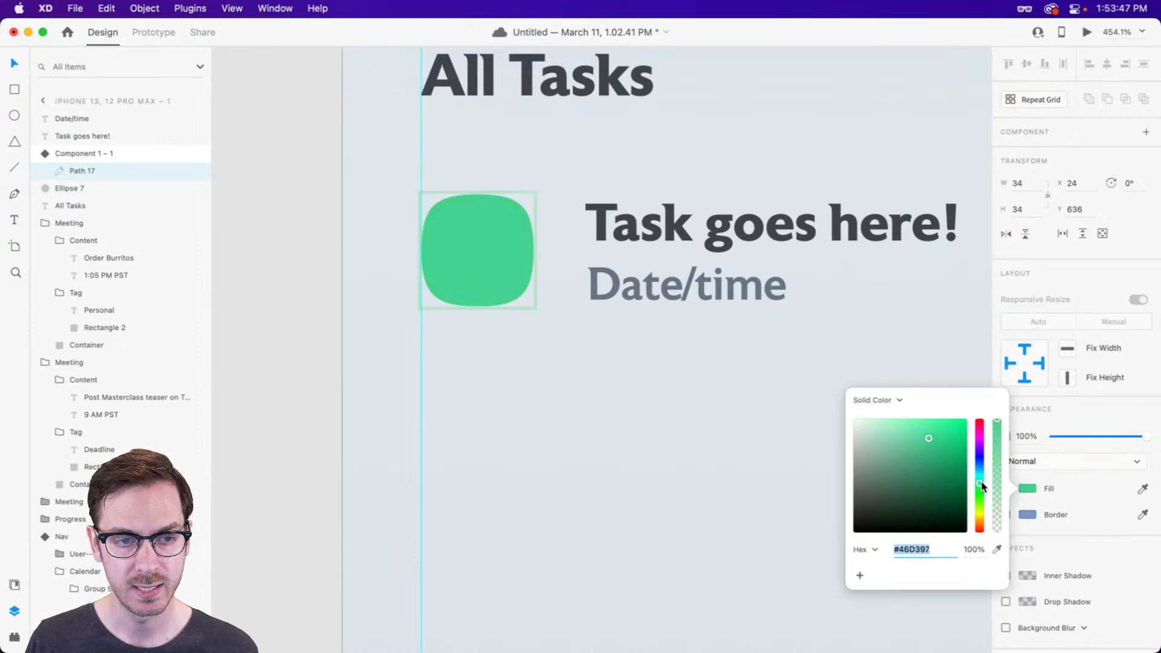
left_click(1088, 408)
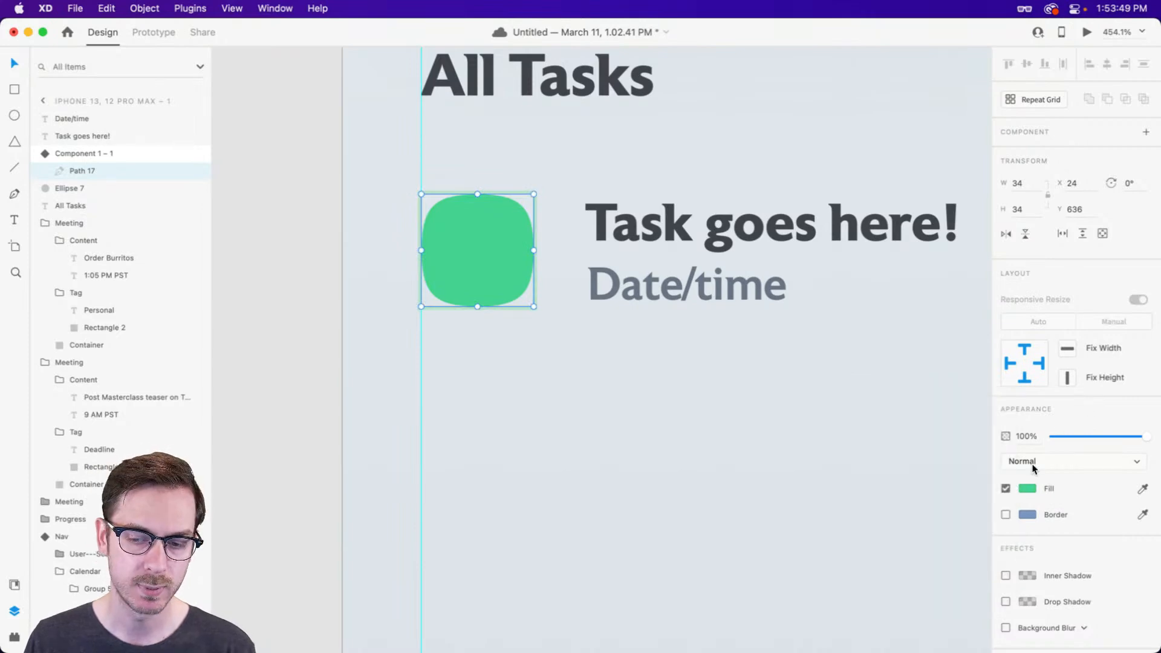
Enable the super ellipse's border and colour it a darker green, about #43BE85, starting from a colour sampled from the fill.
left_click(1006, 515)
left_click(1028, 514)
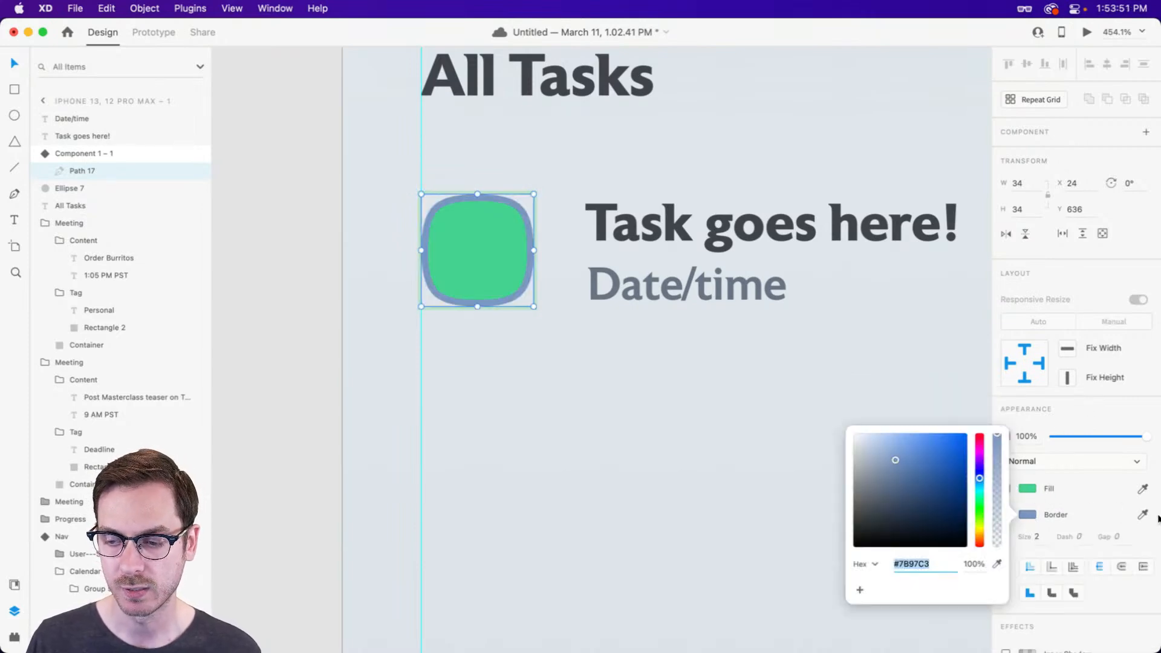
left_click(1118, 515)
left_click(1143, 514)
left_click(1030, 485)
left_click(1026, 516)
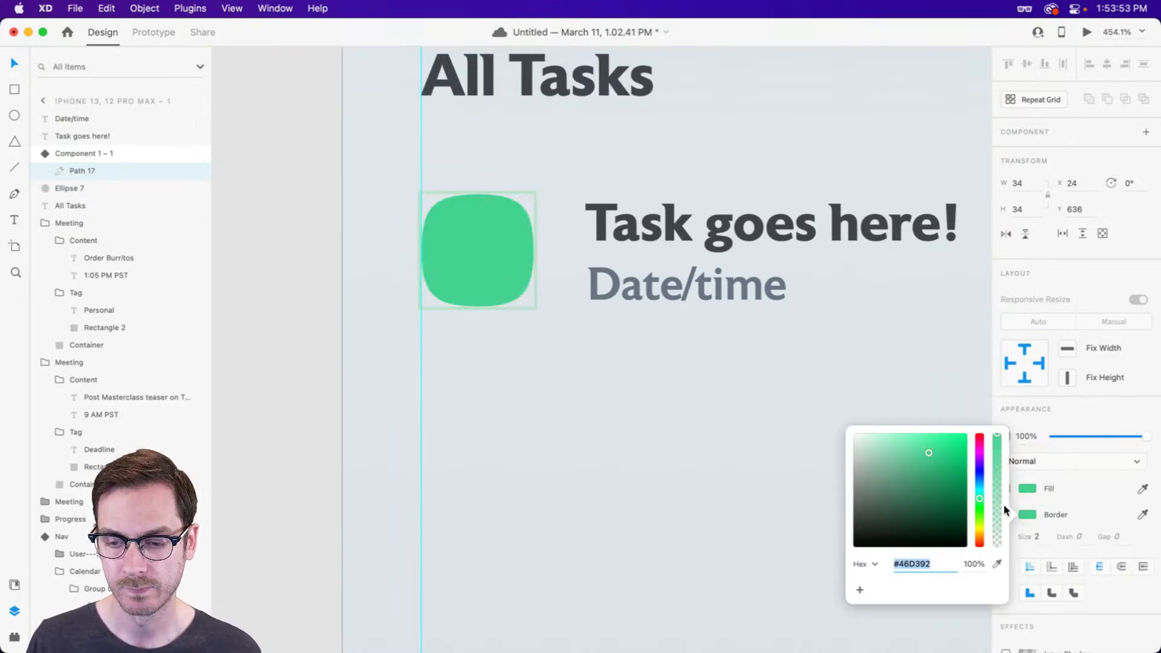
left_click_drag(927, 455, 927, 460)
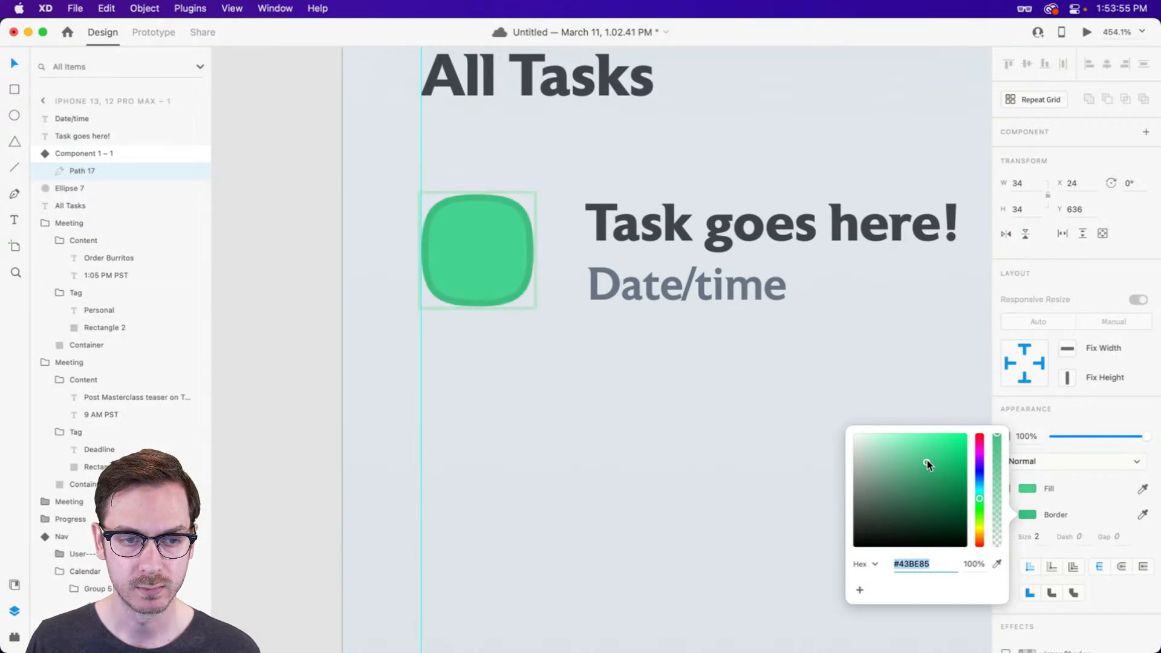
left_click(1080, 286)
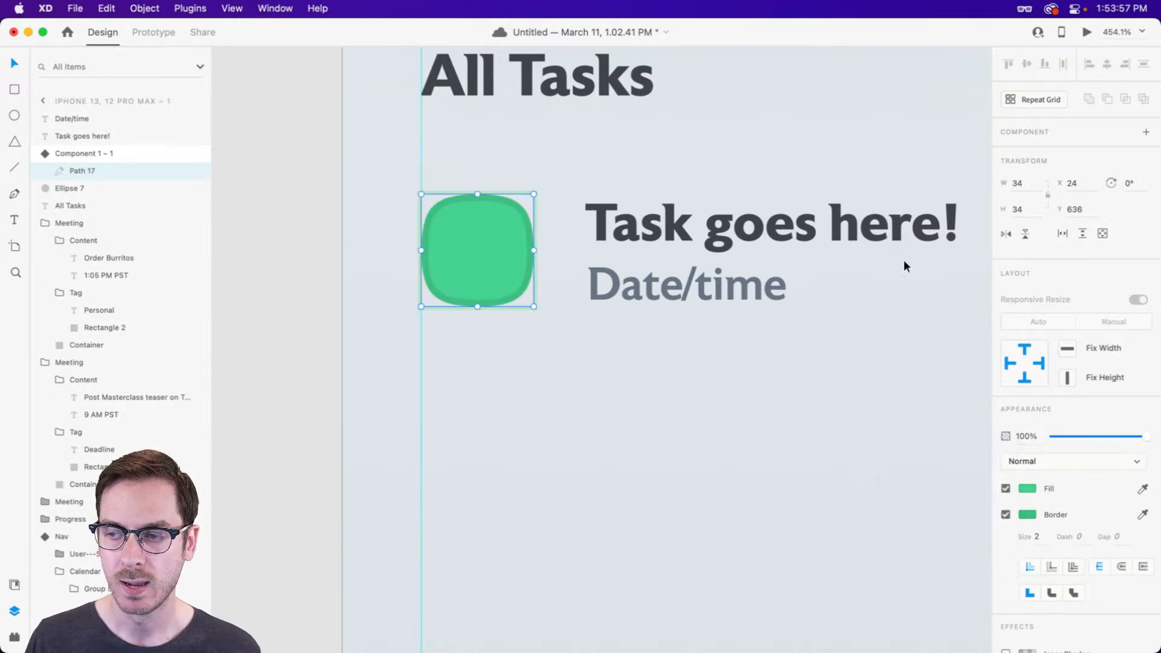
Draw an open three-point check mark path over the super ellipse with the Pen tool, starting at X 32, Y 656 and turning at X 40, Y 664.
scroll(435, 220, "up", 5)
scroll(434, 224, "up", 3)
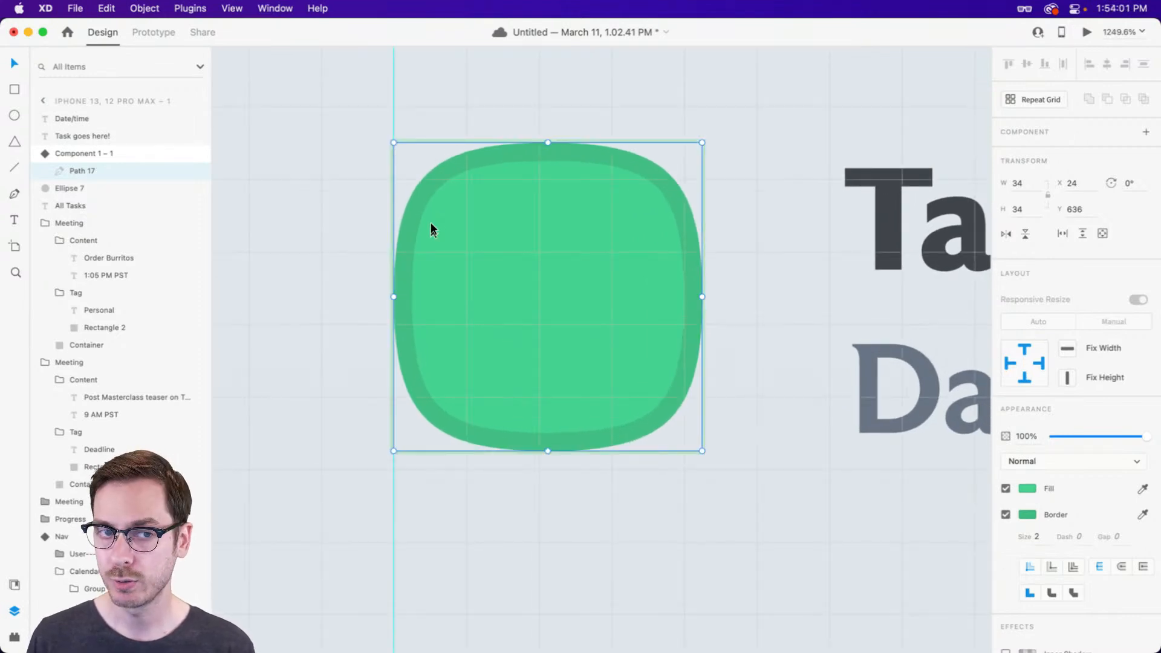
key("p")
left_click(466, 325)
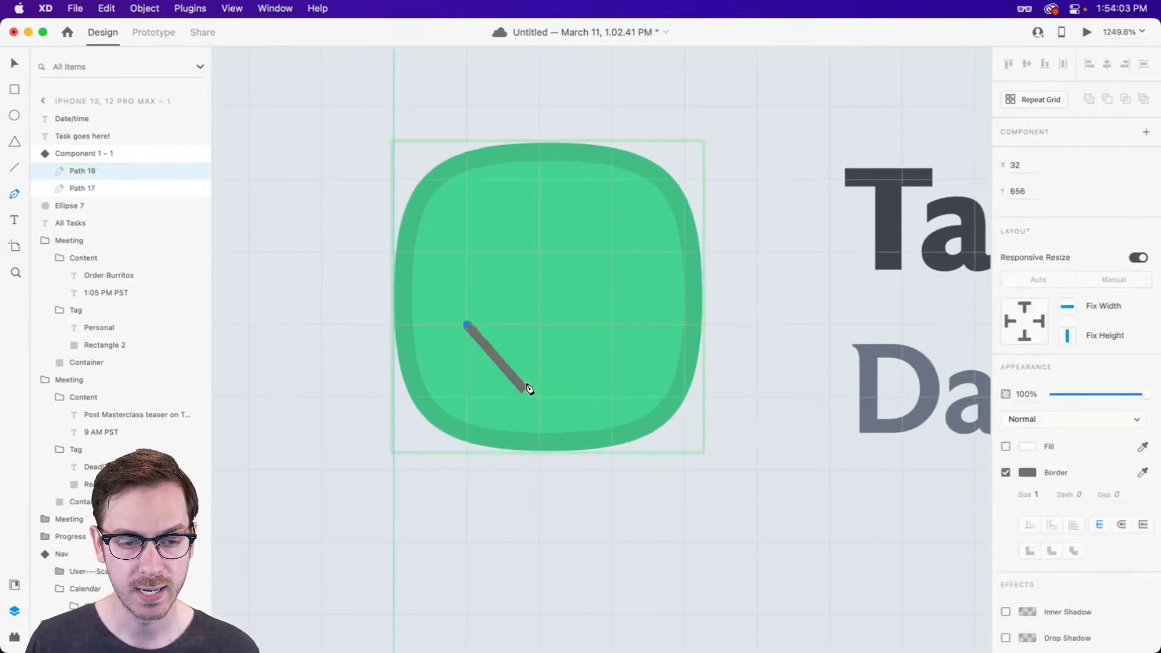
left_click(539, 398)
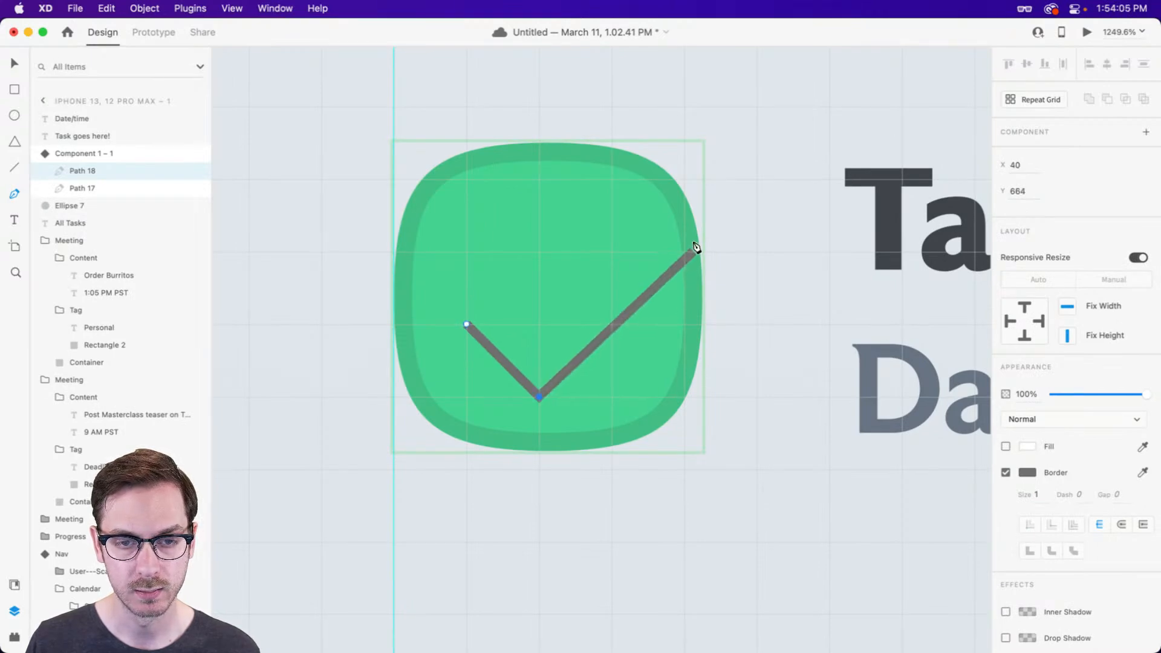
left_click(682, 253)
key("Escape")
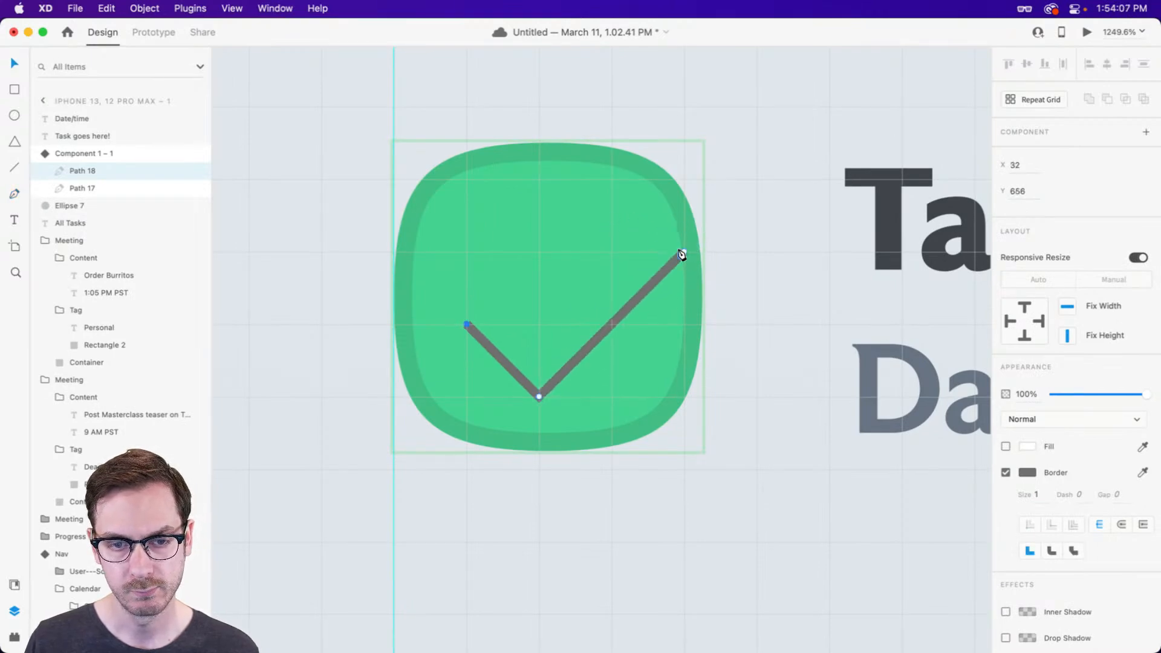
Give the check mark a white #FFFFFF border of size 4 with round caps and round joins.
left_click(1033, 474)
left_click_drag(906, 423, 733, 304)
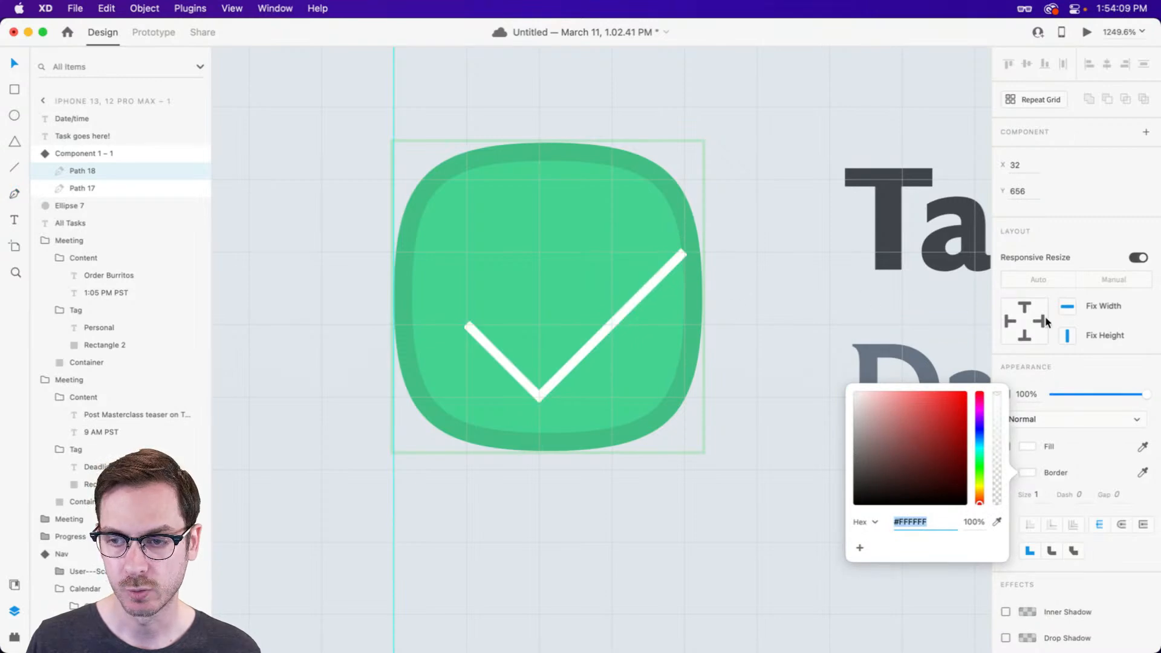
left_click(975, 591)
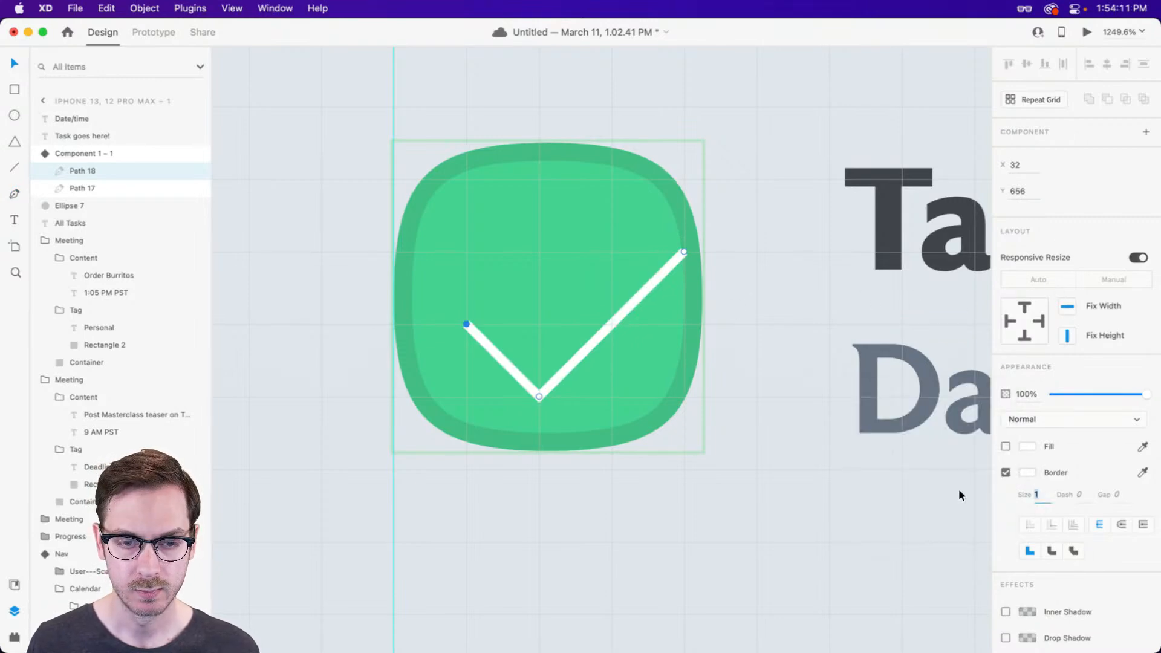
key("Up")
key("Up")
key("Up")
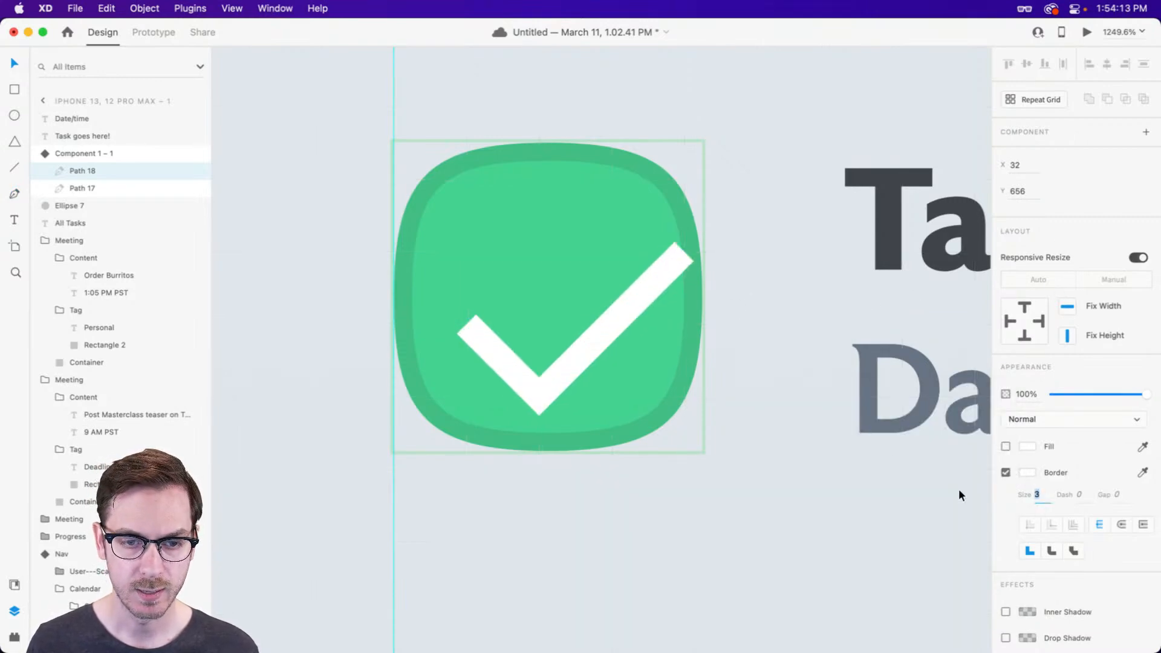
left_click(1121, 524)
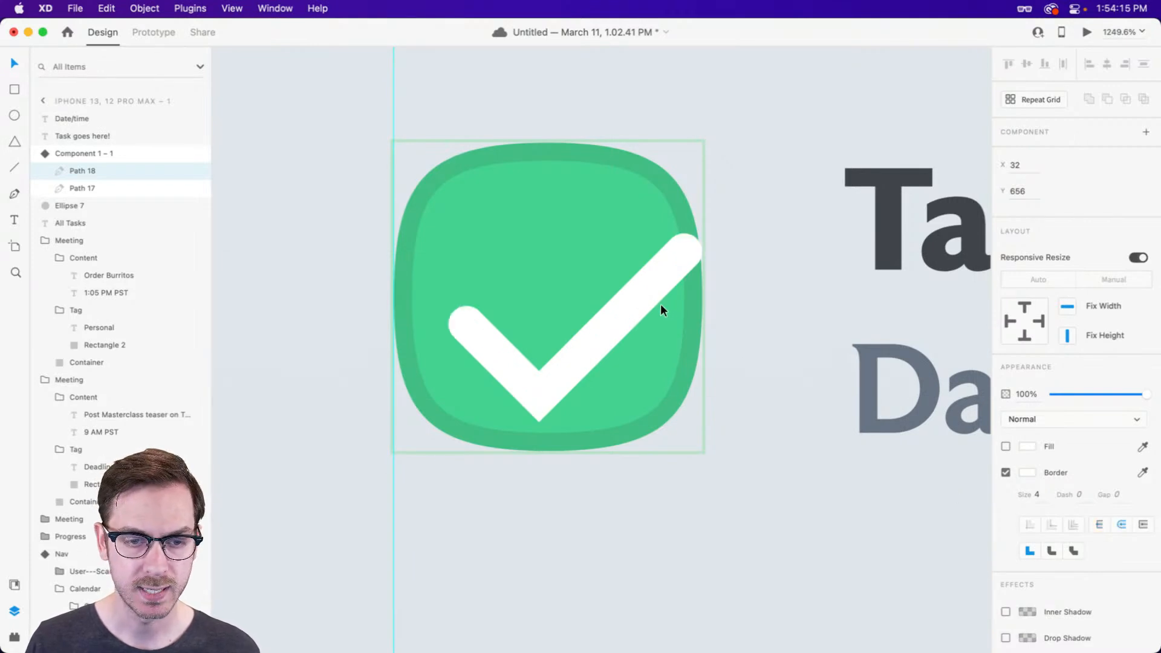
left_click(1052, 550)
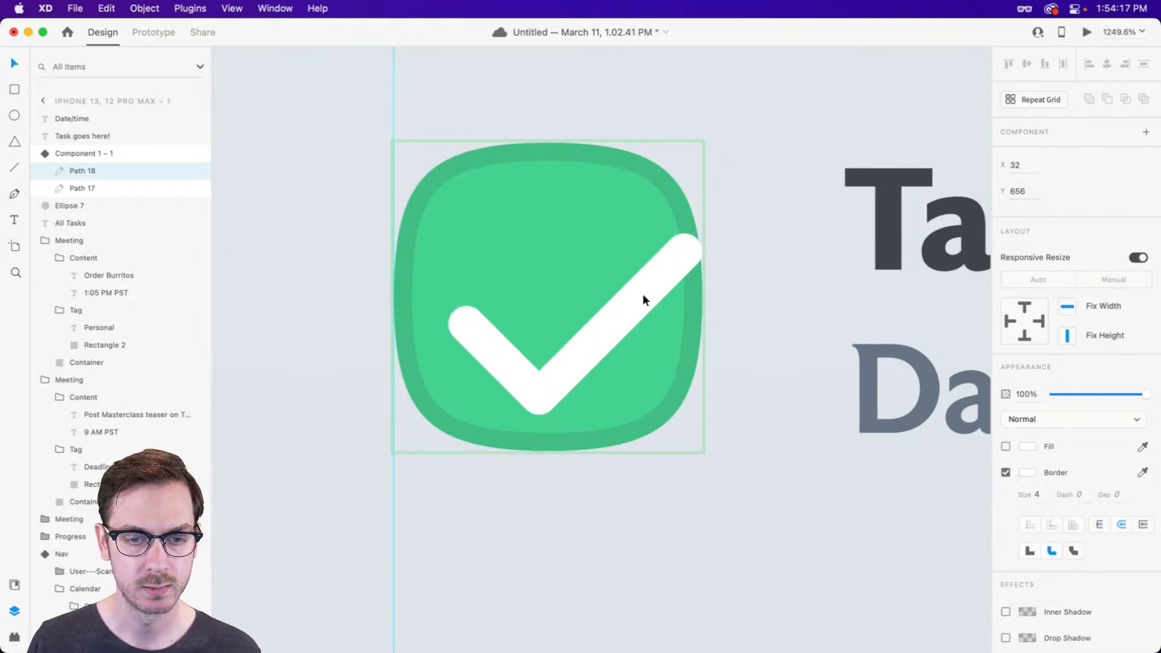
Centre the check mark on the super ellipse, scale it down from its centre to about 16.78 by 11.19, and preview the screen.
left_click_drag(642, 292, 597, 274)
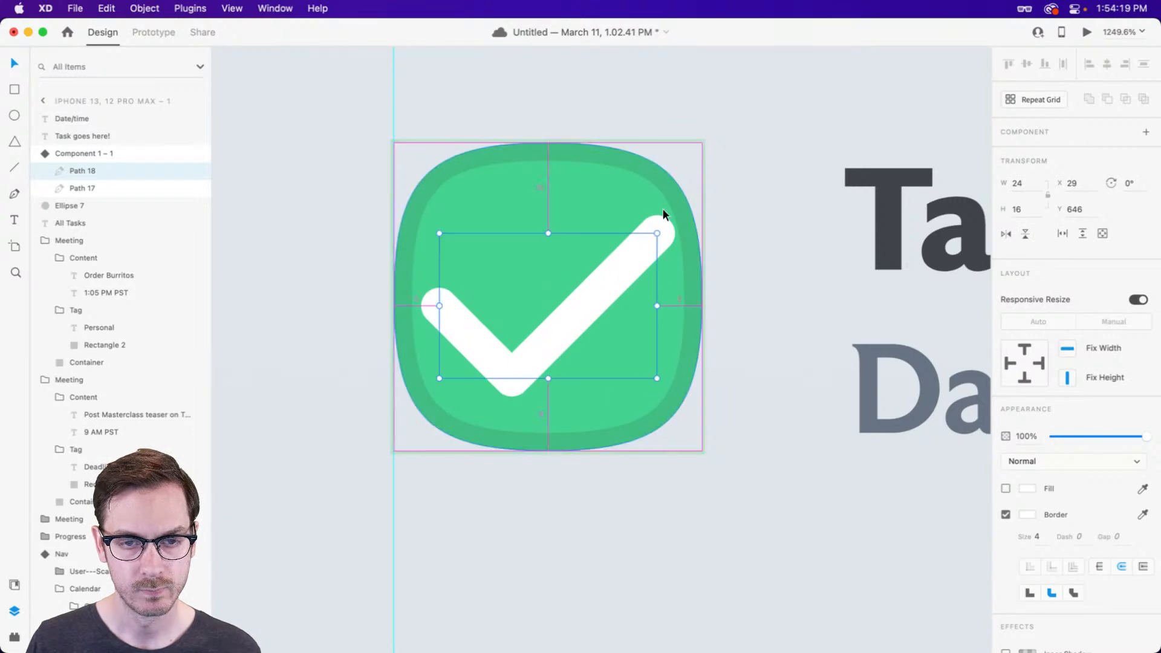
left_click_drag(657, 234, 633, 257)
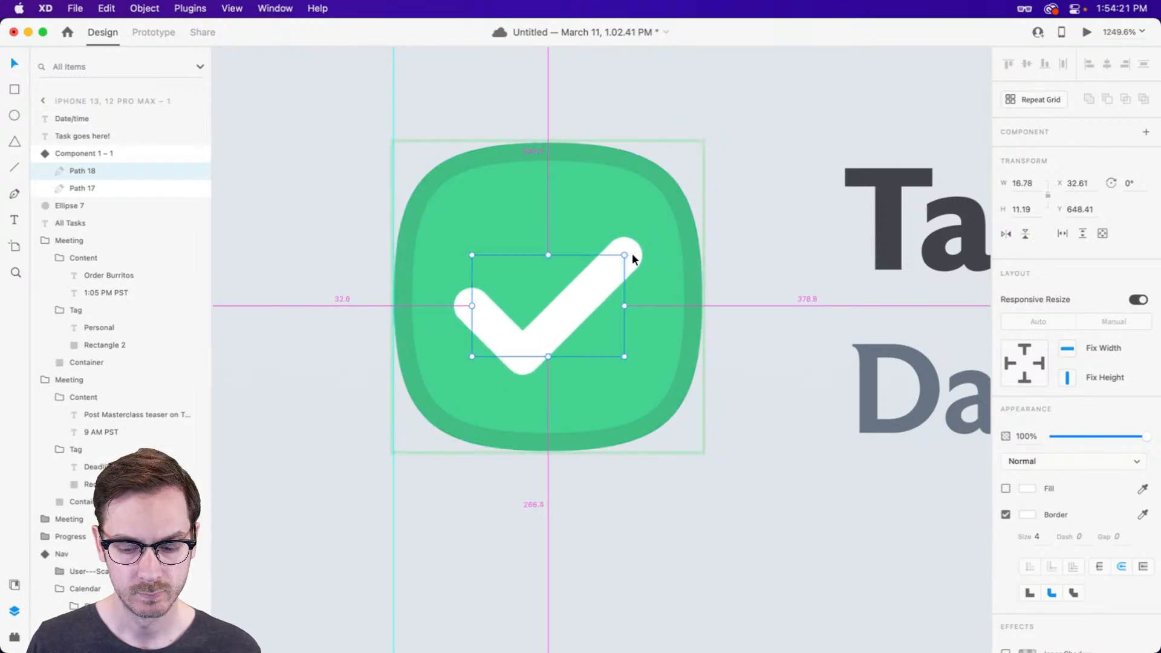
key("super+Return")
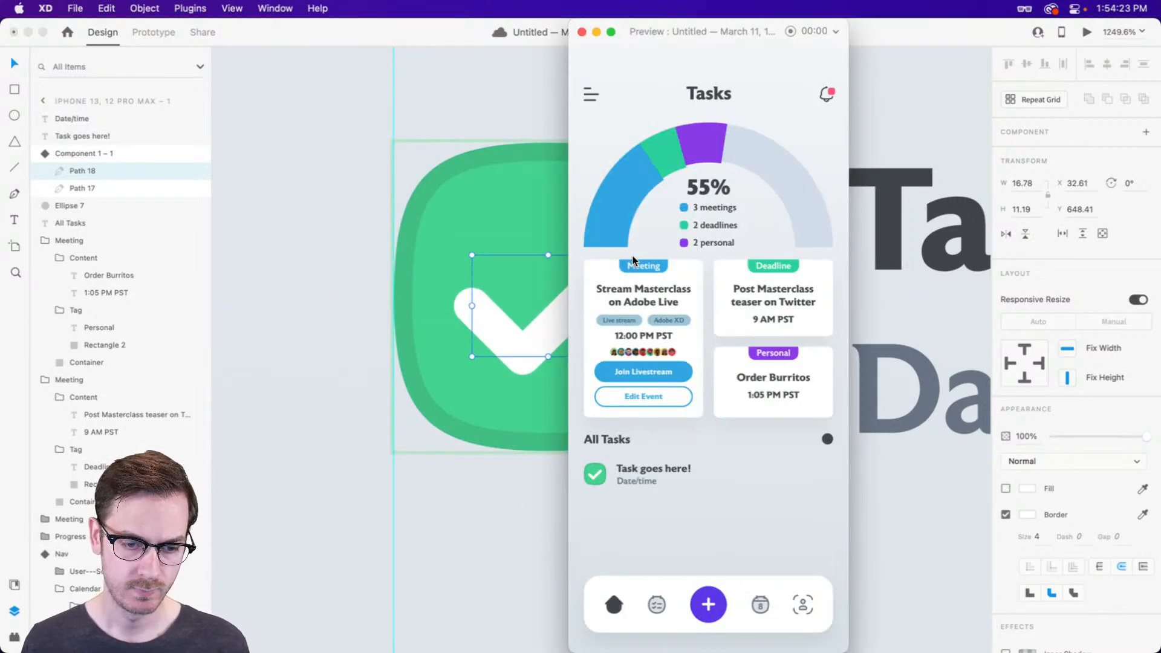
Close the preview and set the checkbox component to its Default State after comparing both states.
key("Escape")
key("Escape")
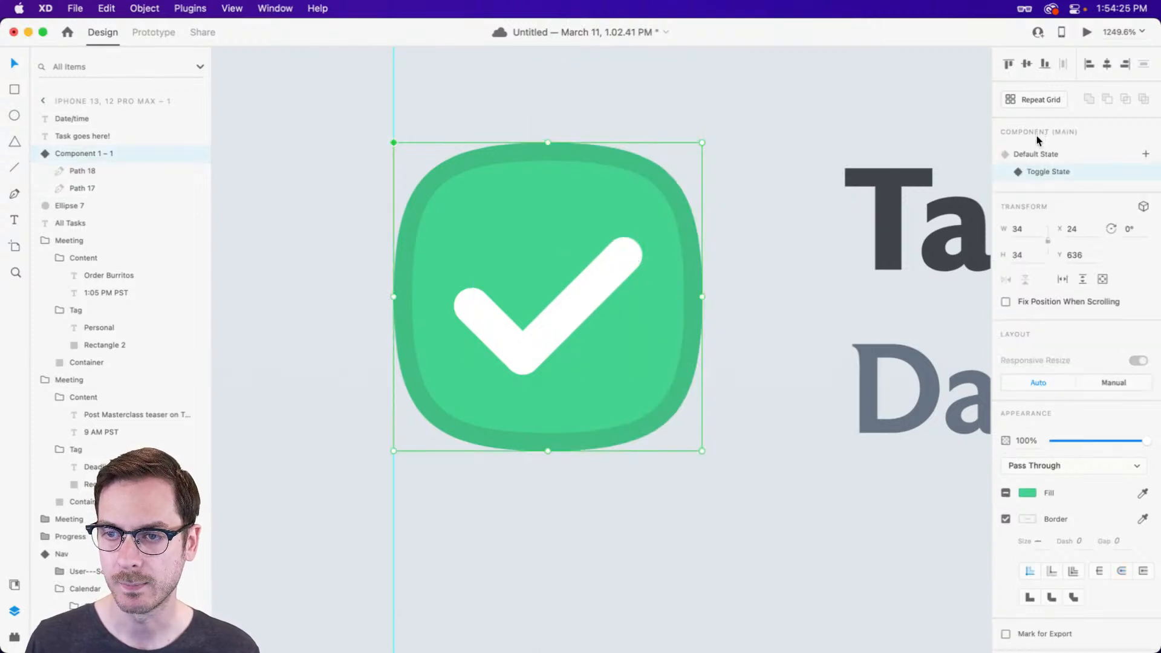
left_click(1058, 156)
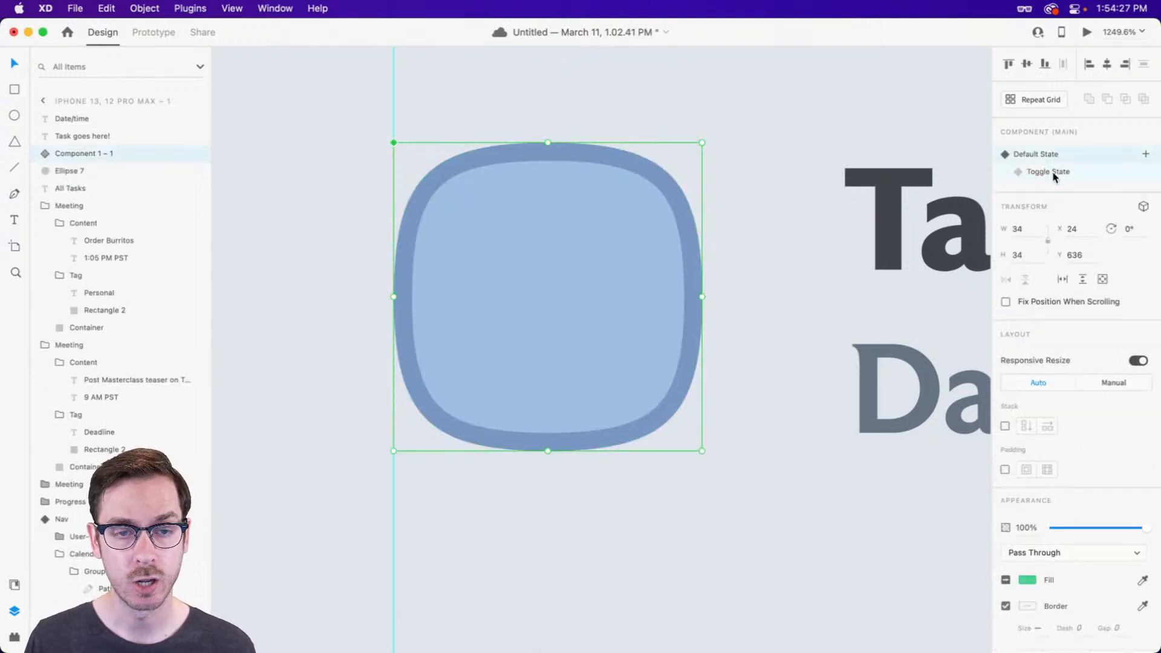
left_click(1056, 173)
left_click(1055, 156)
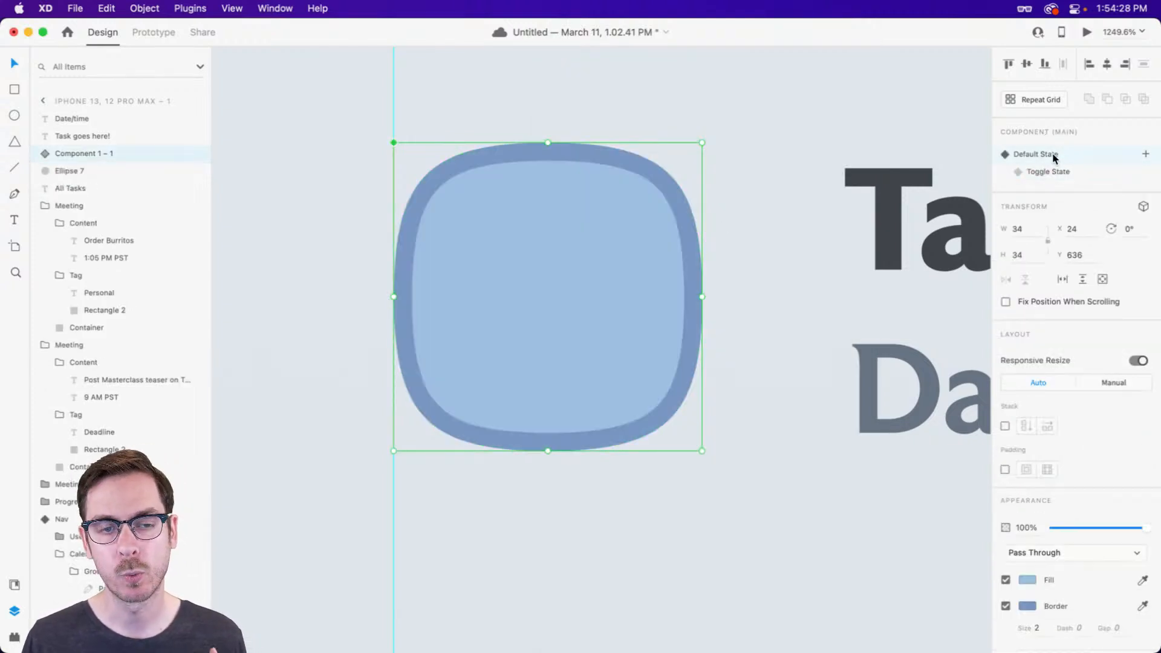
Preview the screen and toggle the task's checkbox on and off several times to test the component states.
left_click(1087, 33)
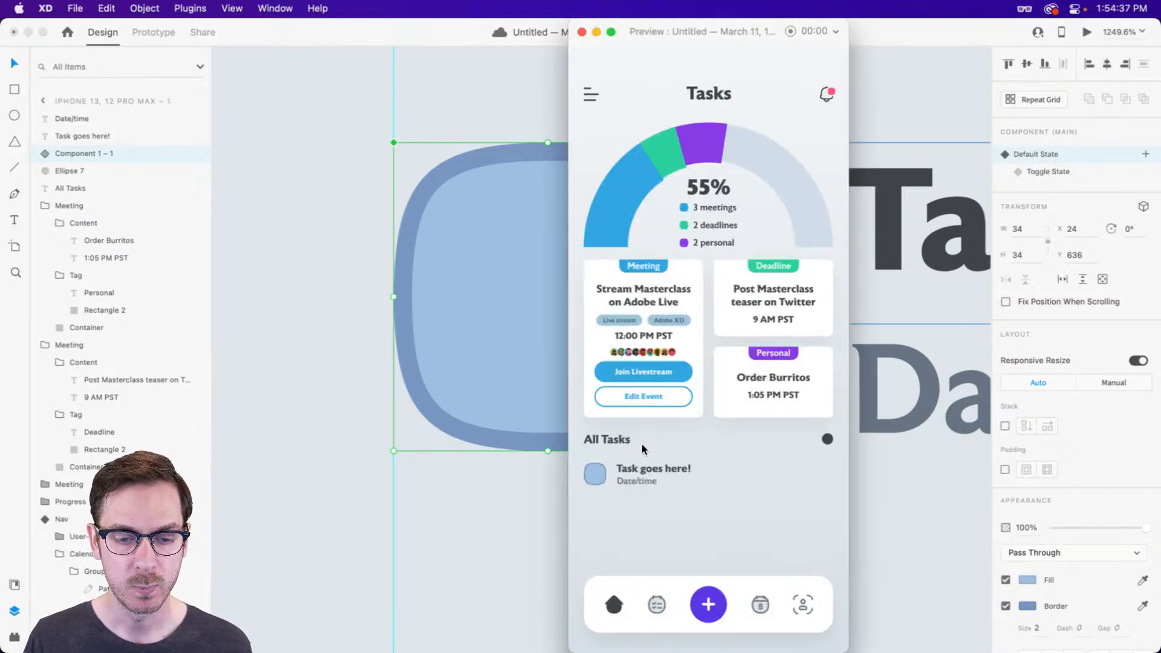
left_click(599, 478)
left_click(595, 486)
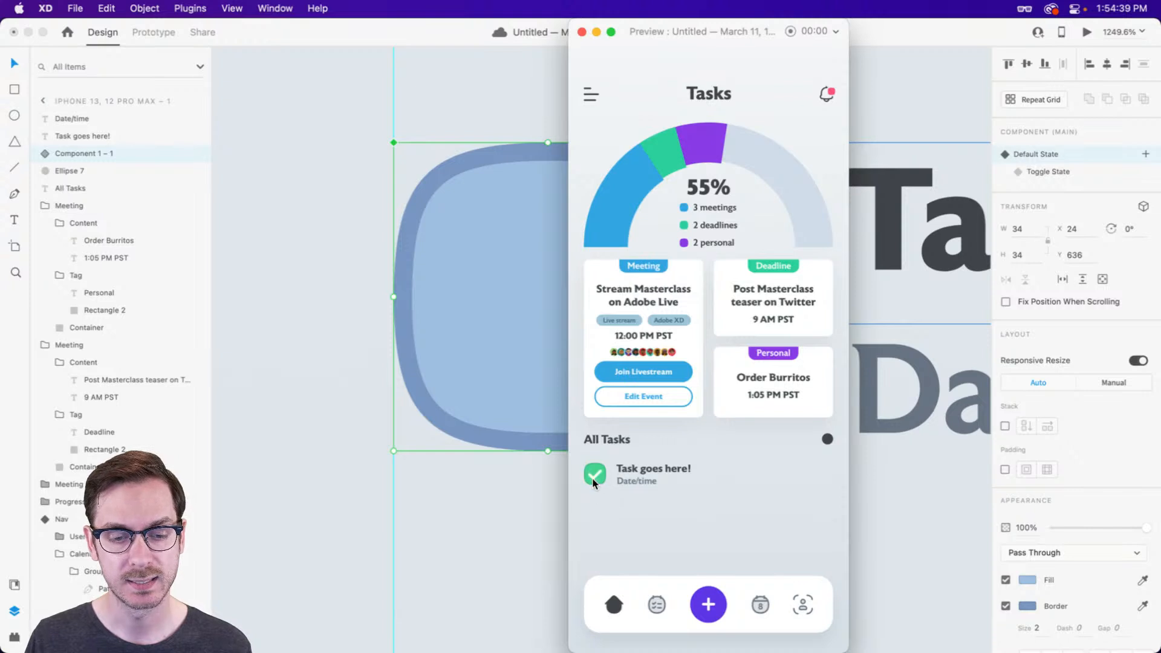
left_click(599, 482)
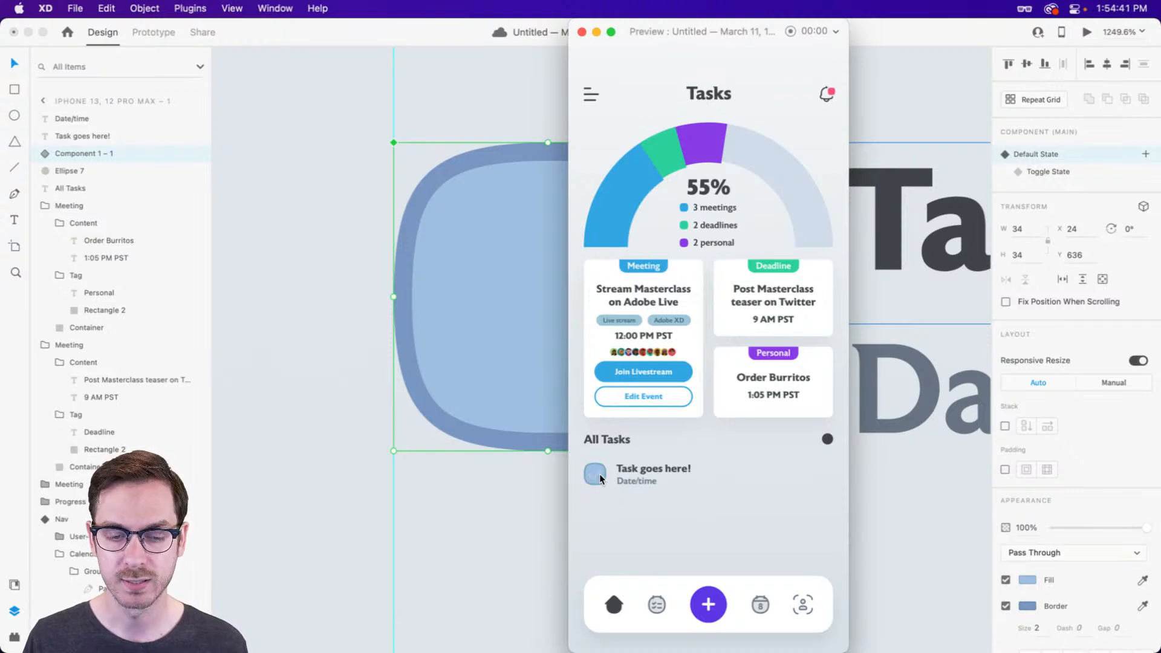
left_click(597, 478)
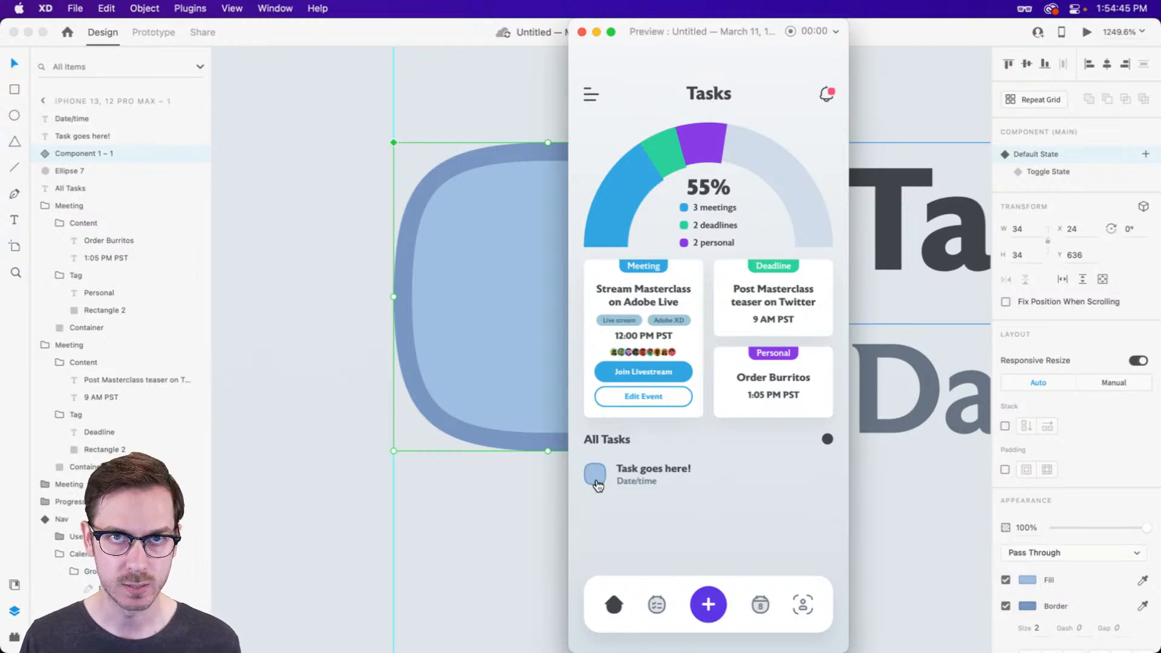
left_click(597, 484)
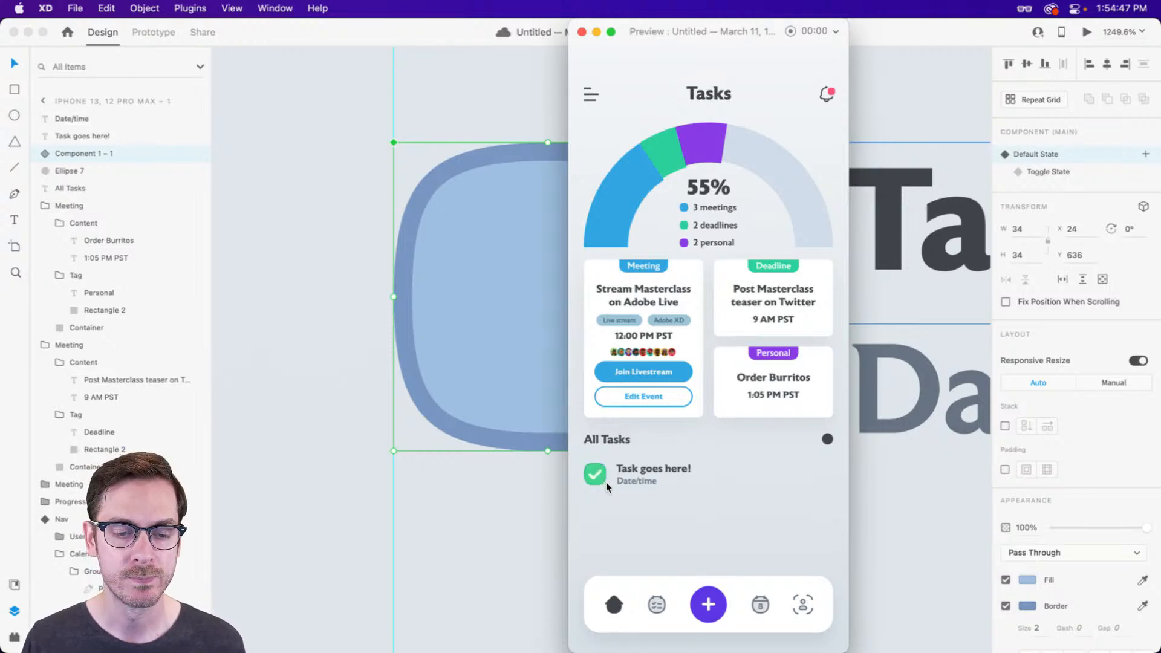
left_click(597, 484)
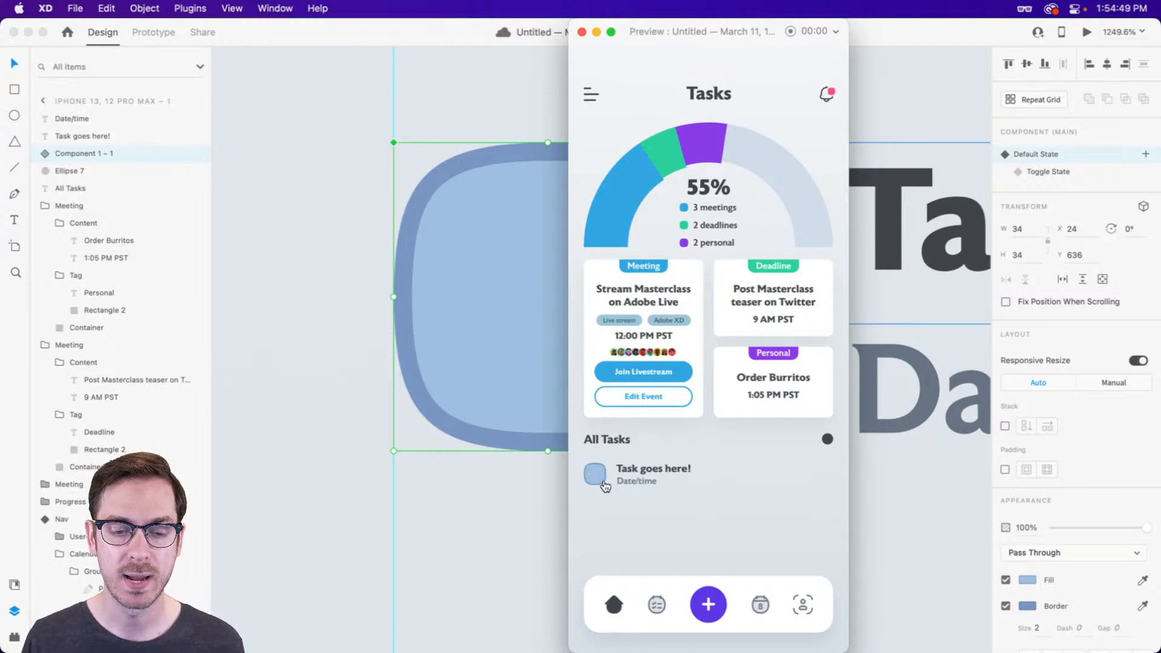
left_click(582, 31)
Switch the checkbox component back to its Toggle State and select the check mark path inside it.
left_click(1082, 174)
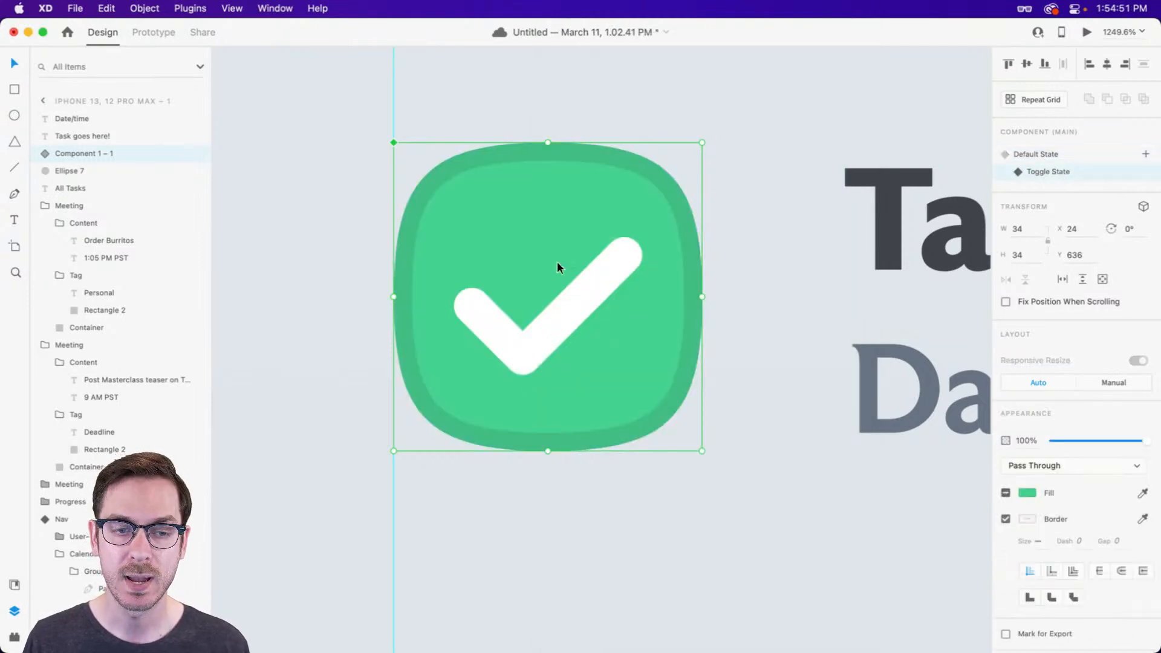
double_click(573, 294)
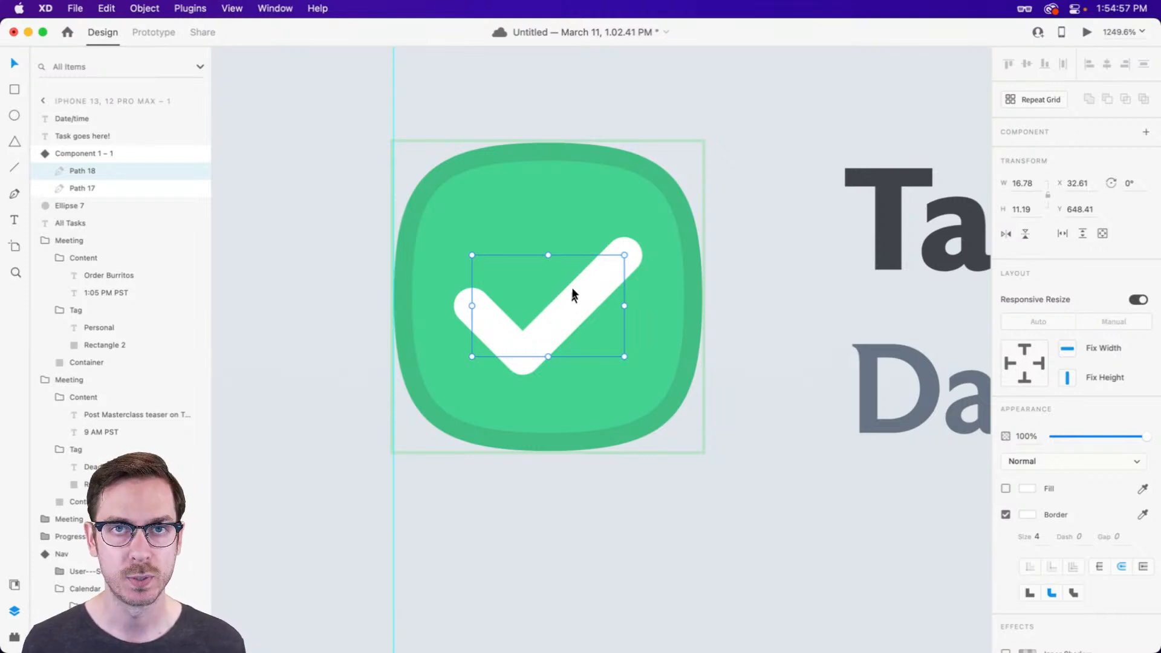
scroll(575, 298, "down", 10)
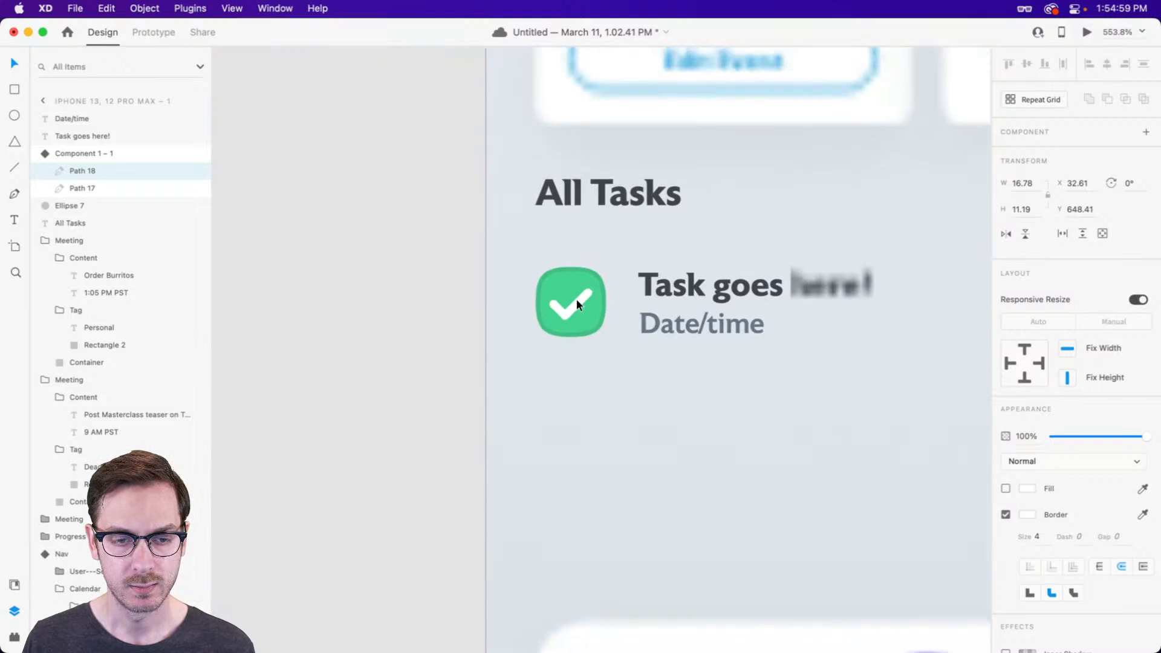
Turn the checkbox and both task text lines into a Repeat Grid and extend it down to three rows.
key("Escape")
scroll(692, 299, "down", 3)
scroll(692, 300, "up", 2)
left_click(693, 324, "shift")
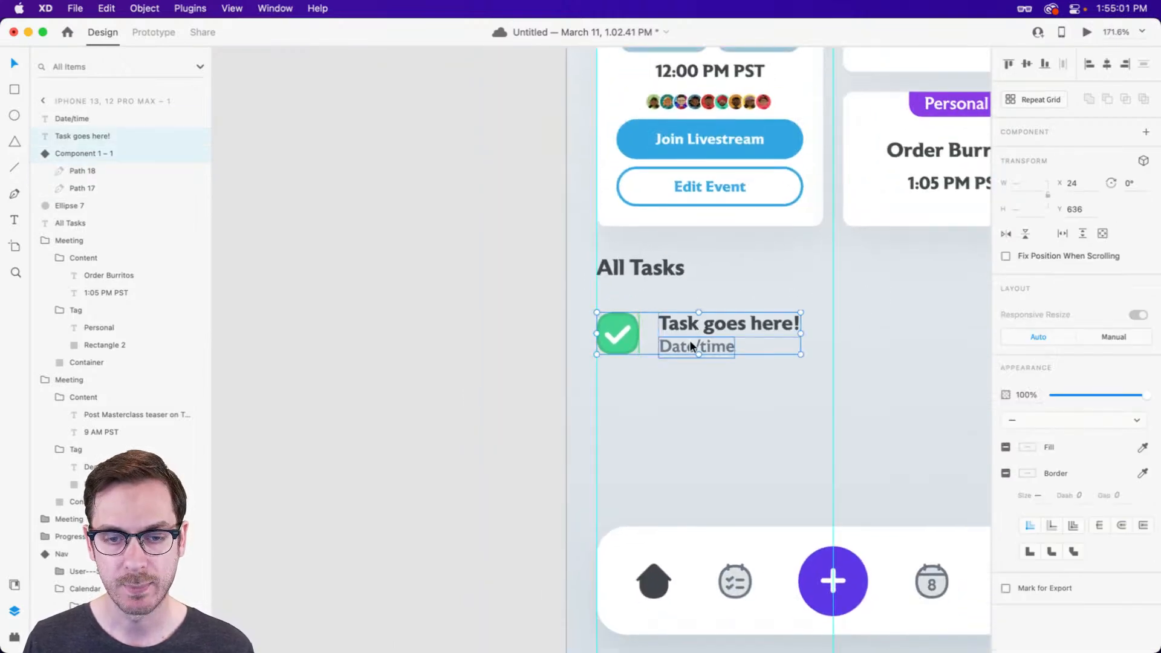
left_click(692, 345, "shift")
scroll(756, 327, "right", 4)
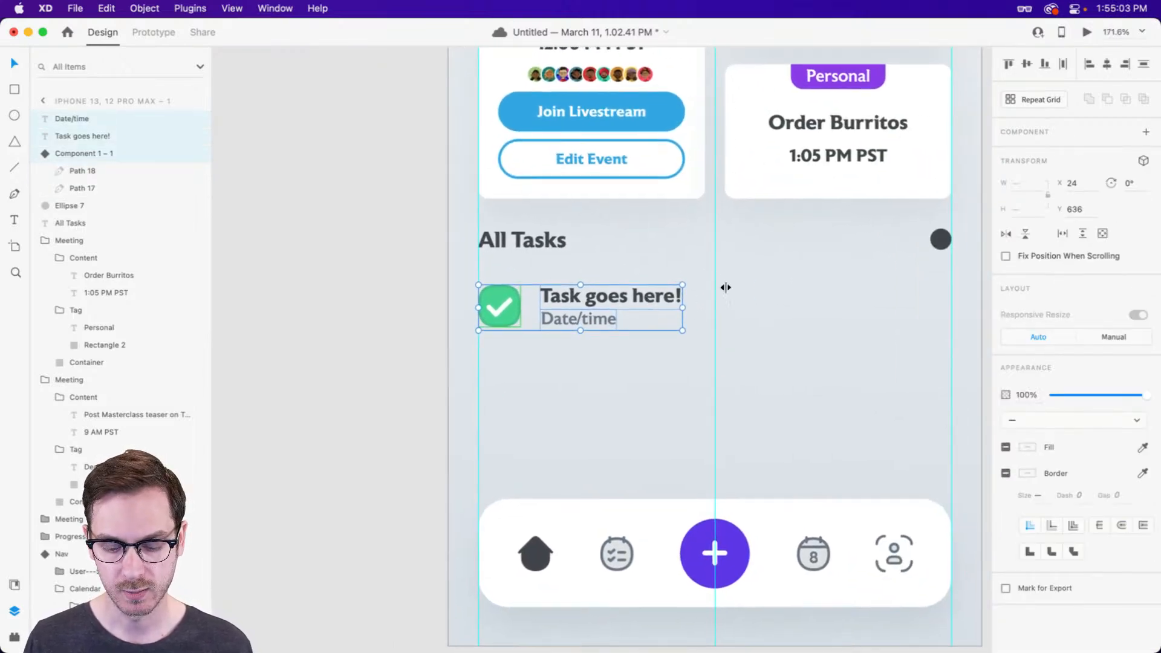
key("super+r")
left_click_drag(583, 334, 587, 473)
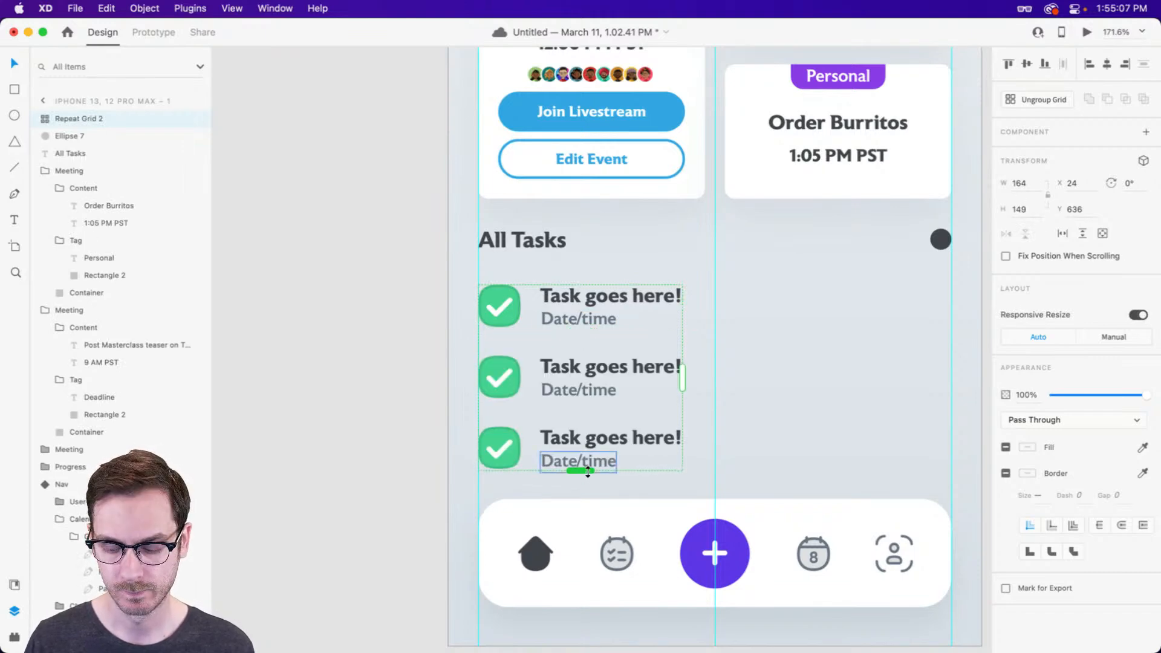
Preview the screen and test the individual checkboxes in the repeated task list.
key("super+Return")
left_click(594, 474)
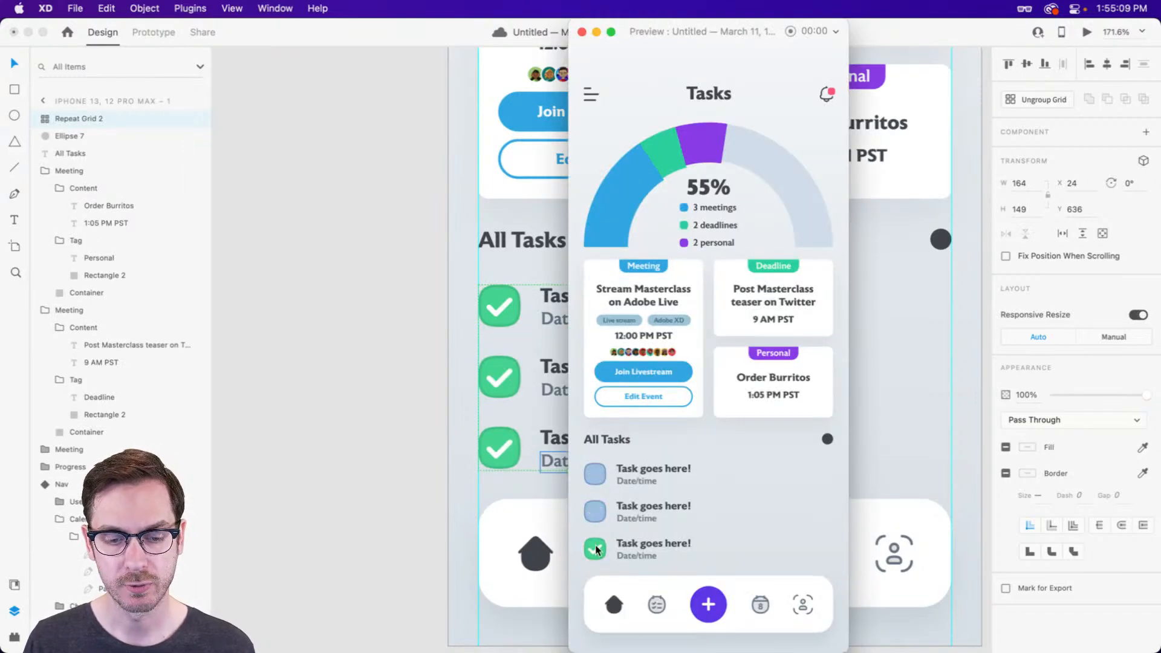
left_click(596, 550)
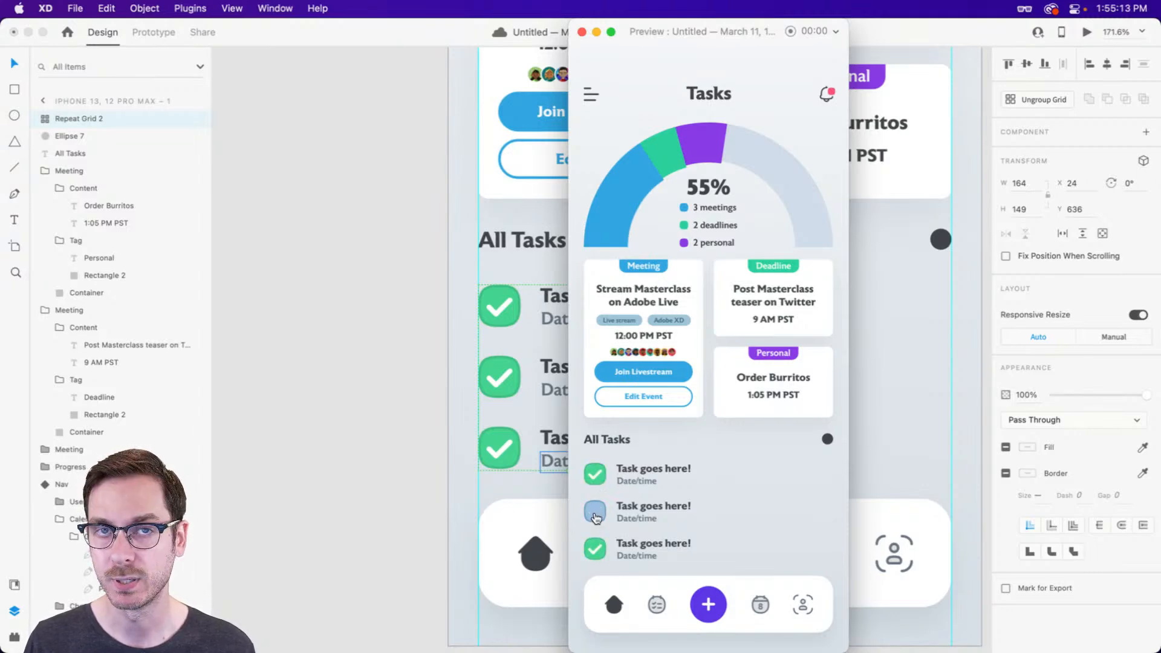
key("super+w")
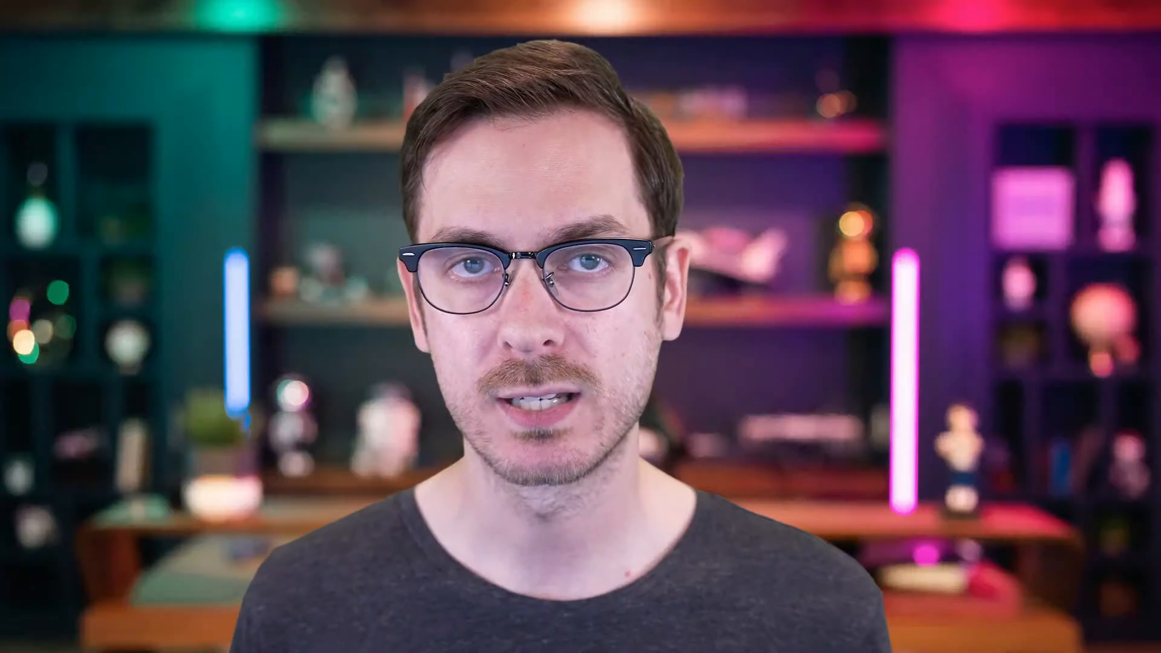